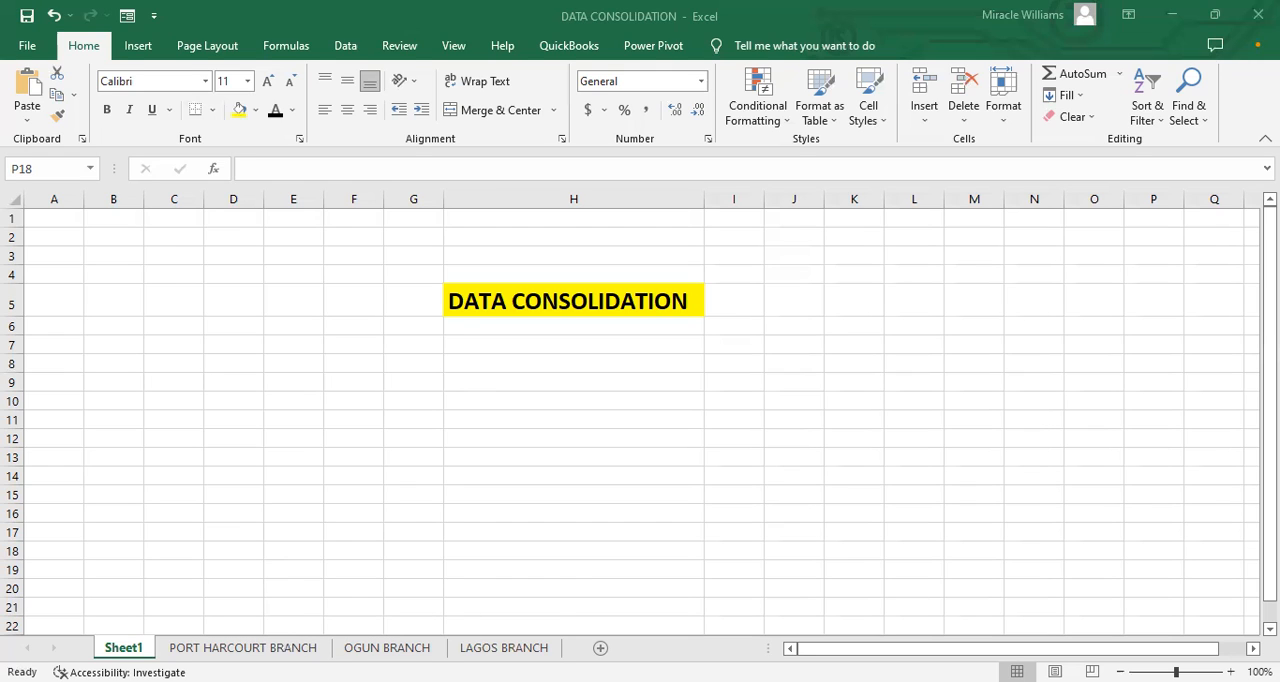
Step: Look through the sales tables on the PORT HARCOURT BRANCH, OGUN BRANCH and LAGOS BRANCH sheets
click(293, 646)
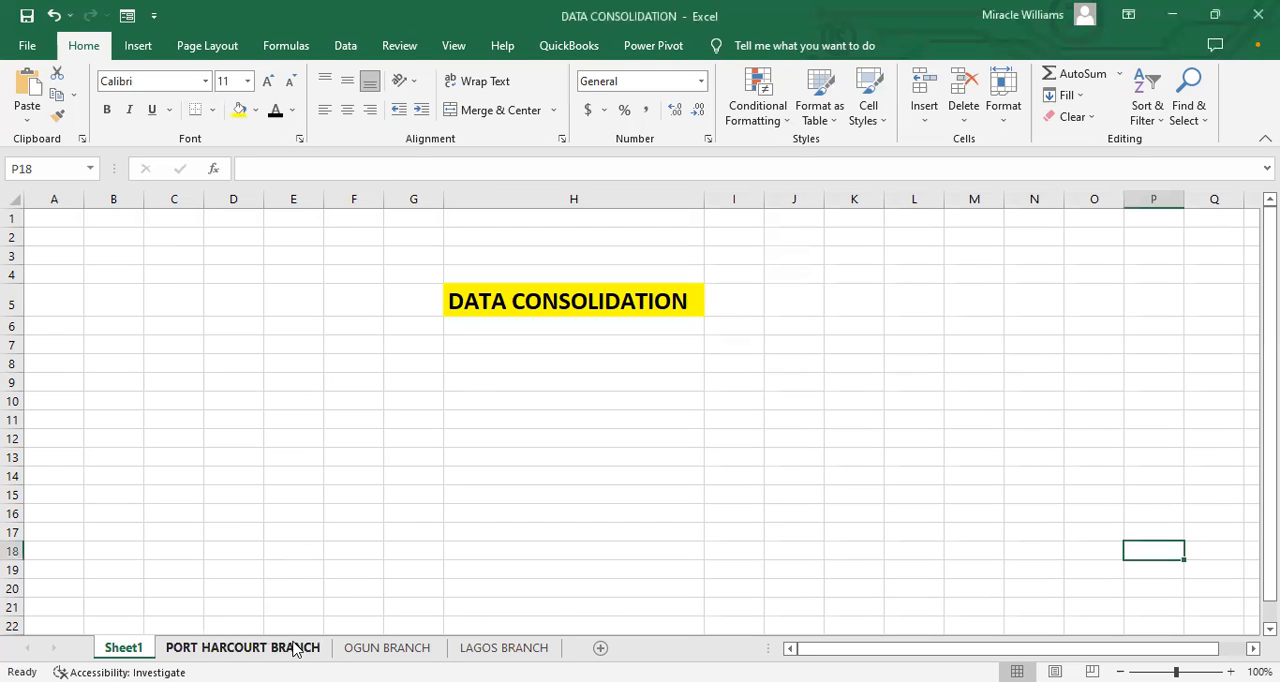
click(243, 647)
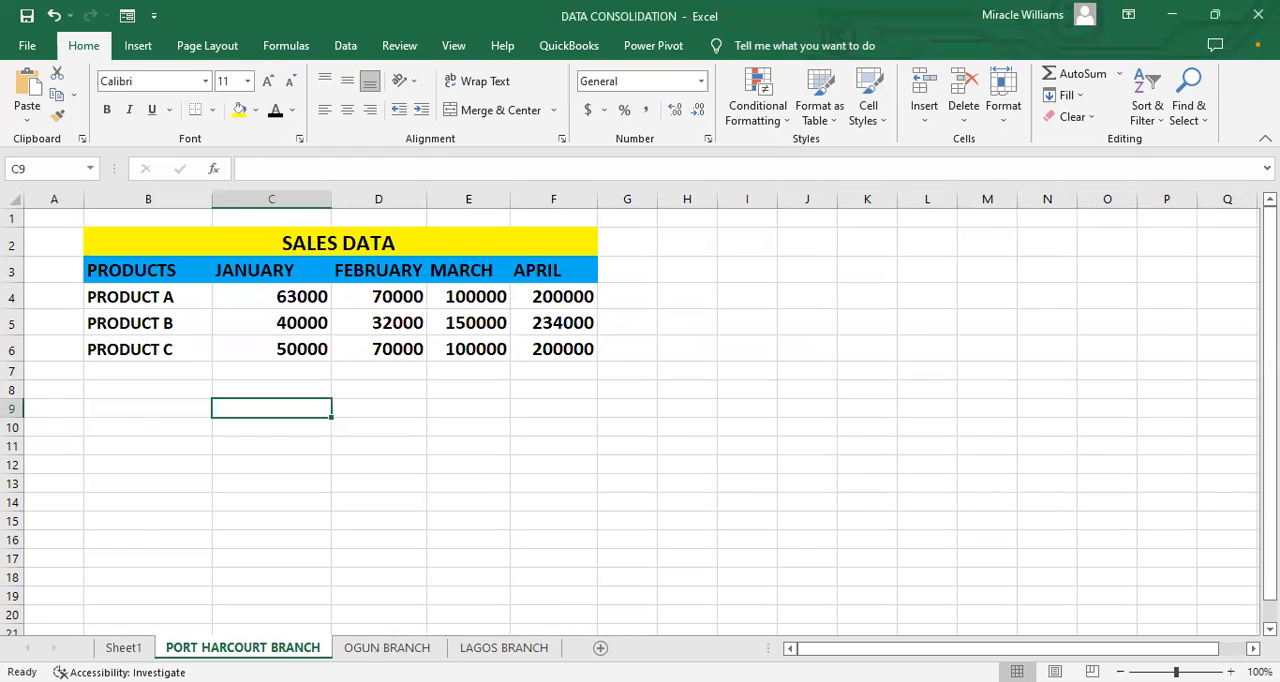
key(ctrl+Page_Down)
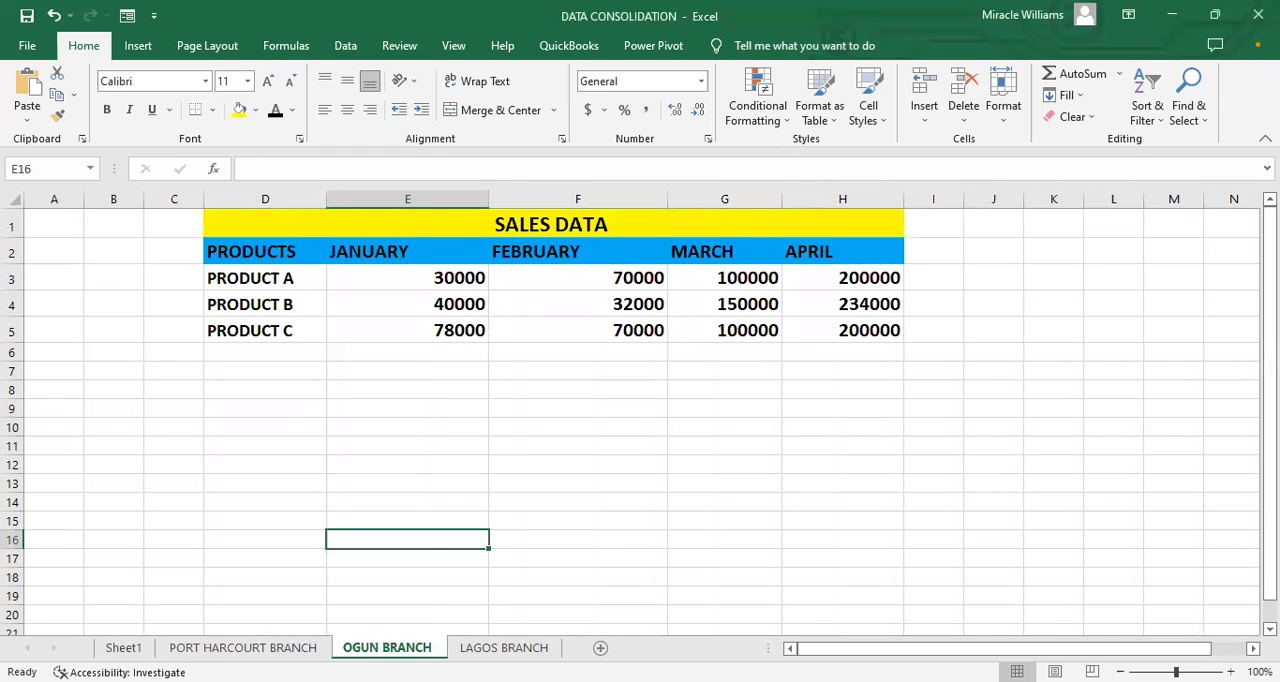
click(504, 647)
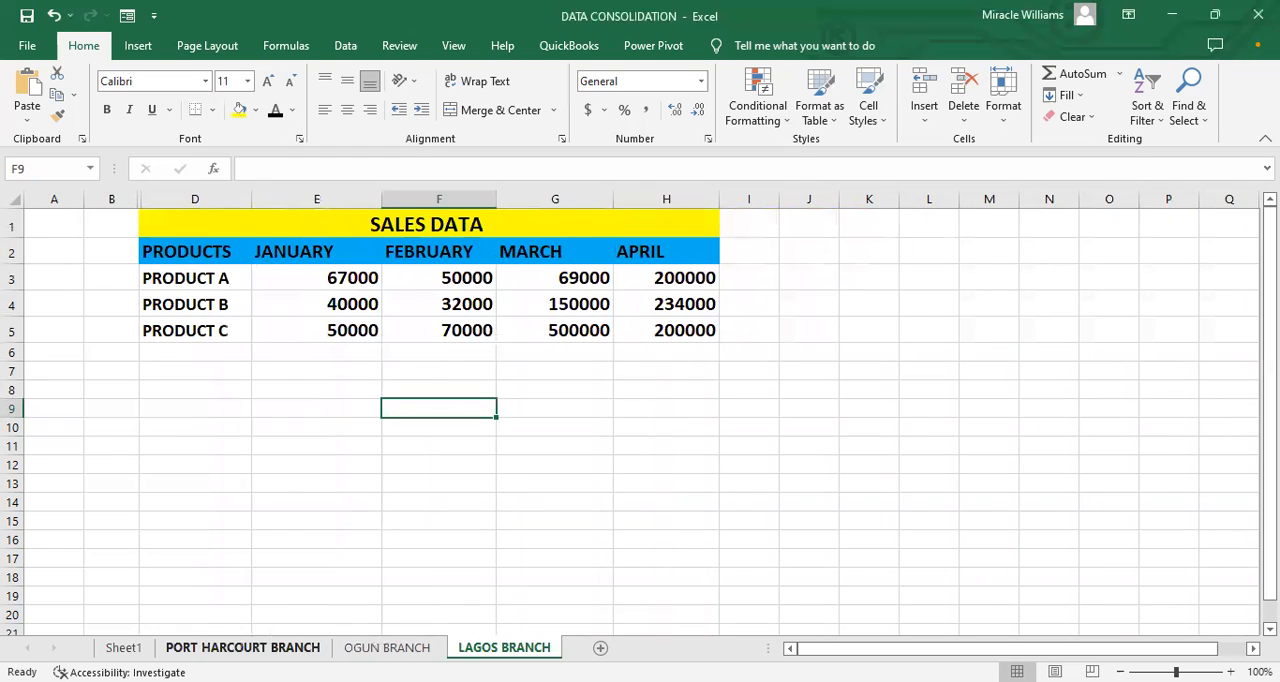
click(280, 647)
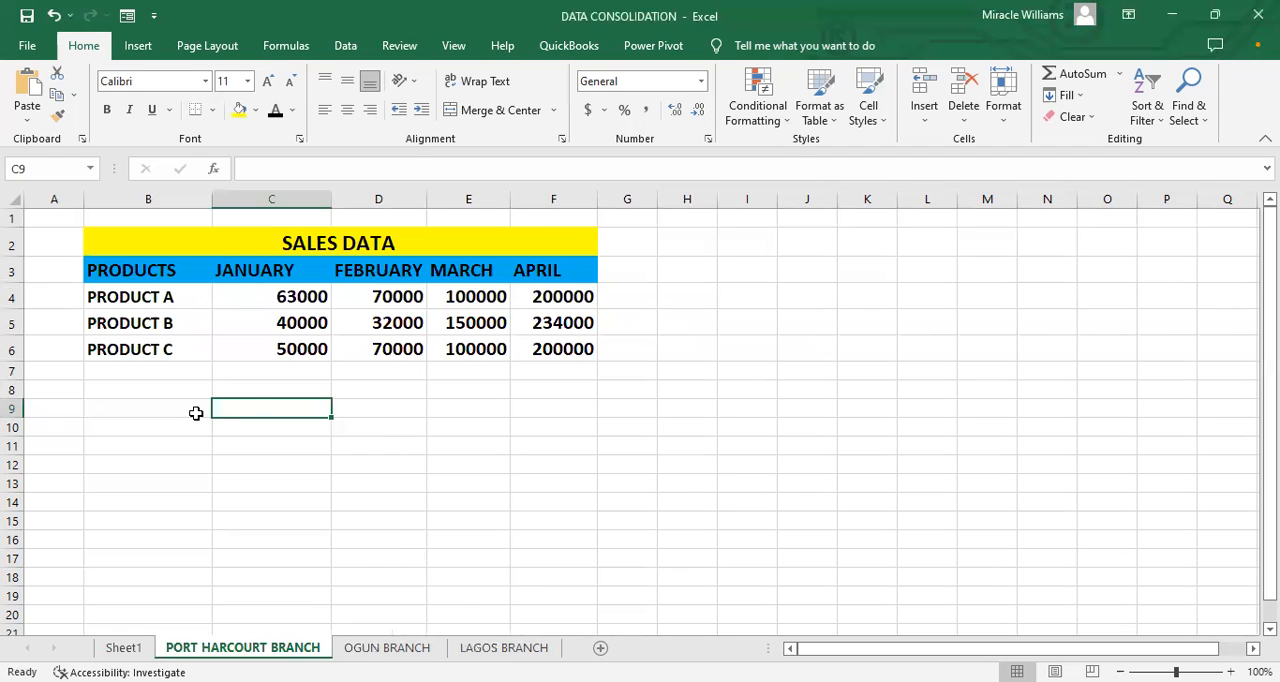
Step: Examine the title and month headers of the PORT HARCOURT BRANCH table and compare that sheet with Sheet1
click(371, 242)
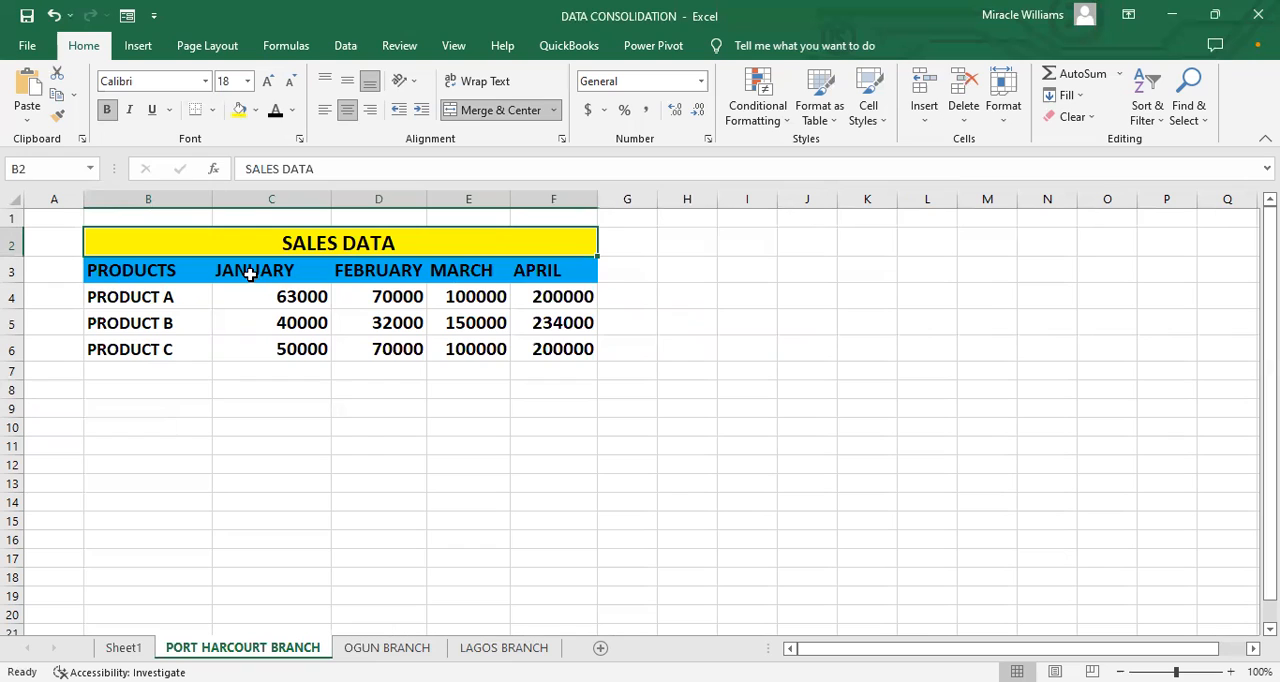
click(382, 273)
click(470, 273)
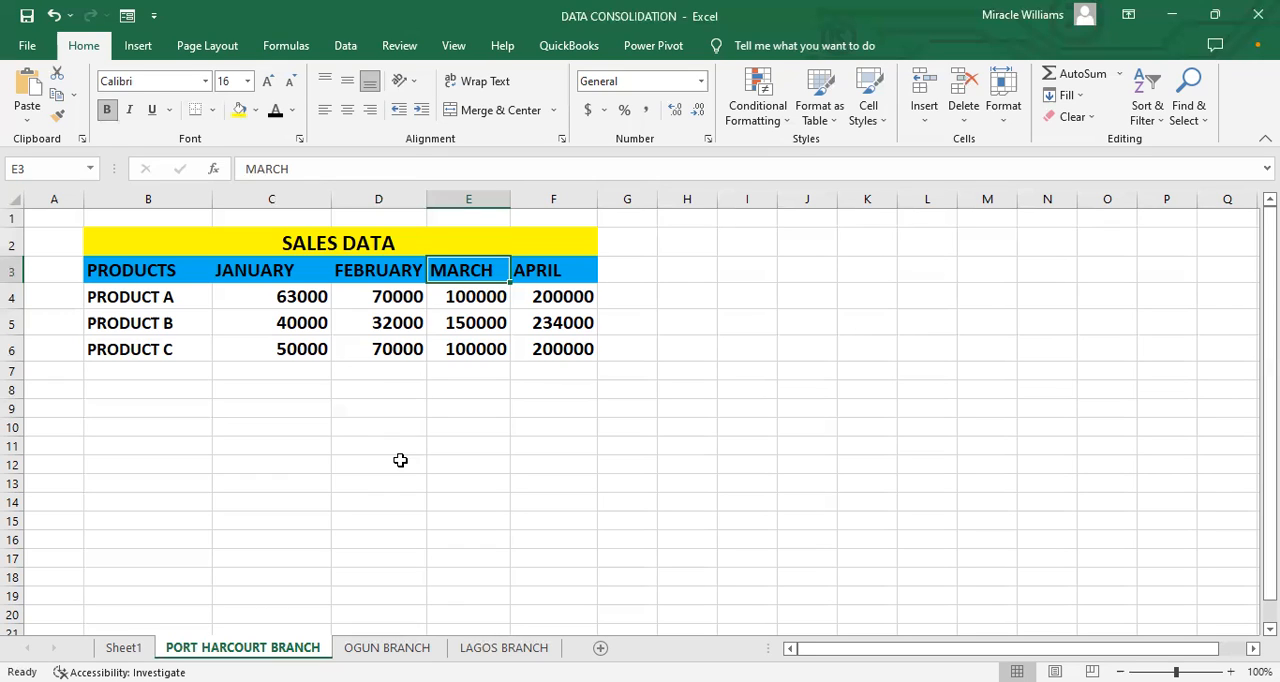
key(ctrl+Page_Up)
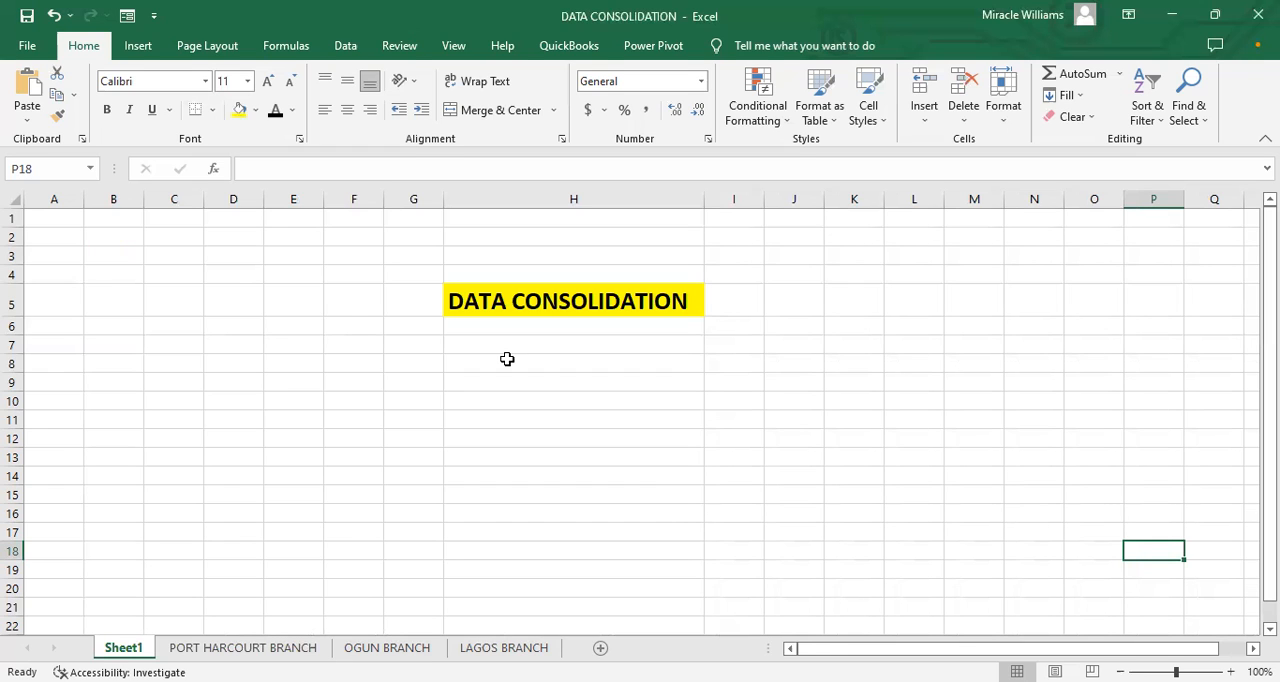
click(252, 649)
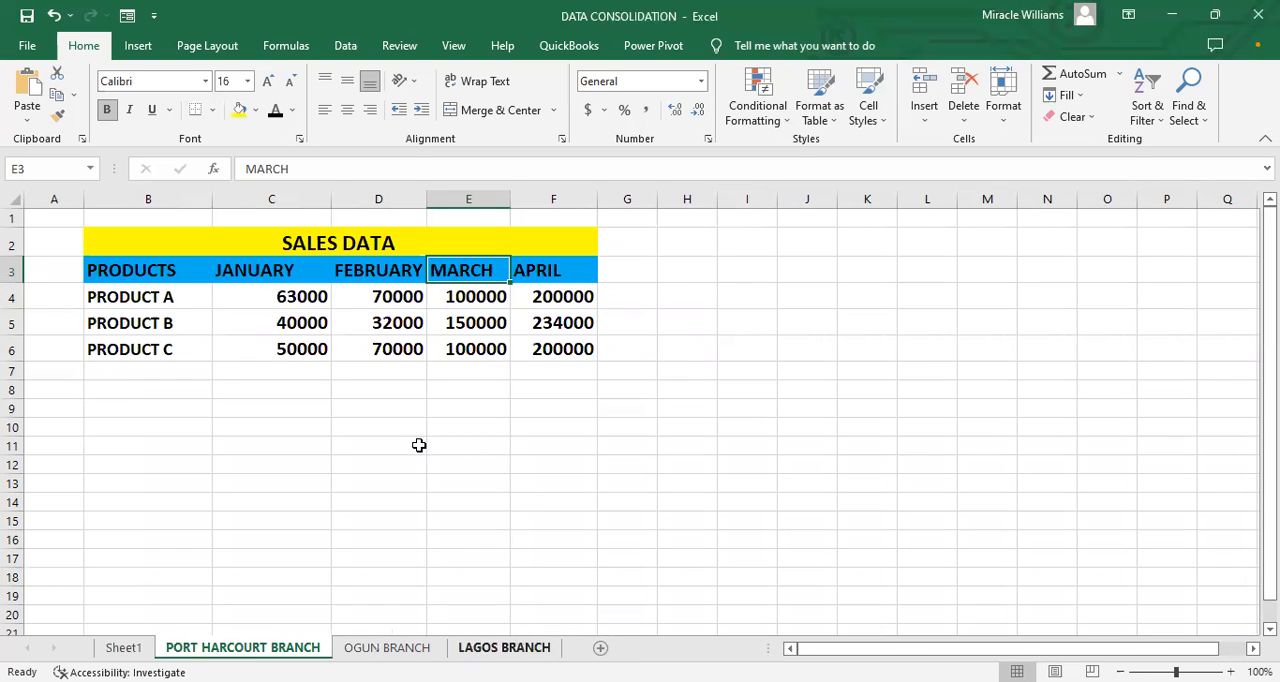
click(133, 649)
click(243, 648)
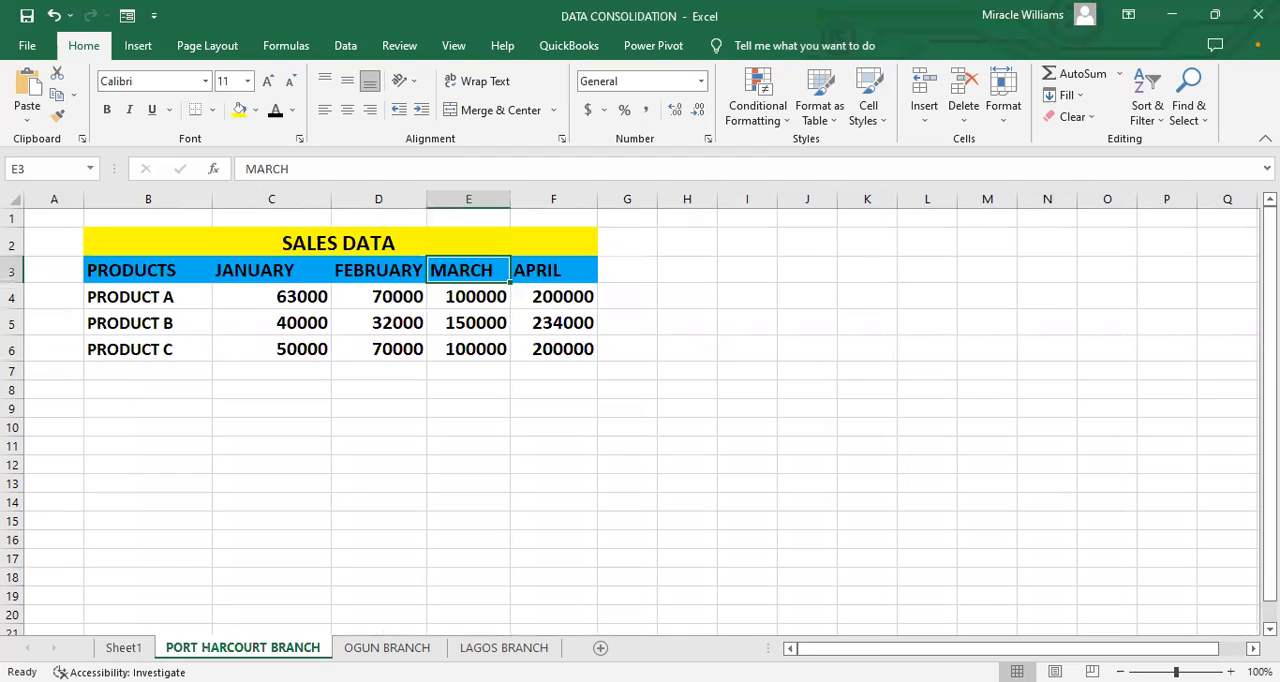
click(307, 218)
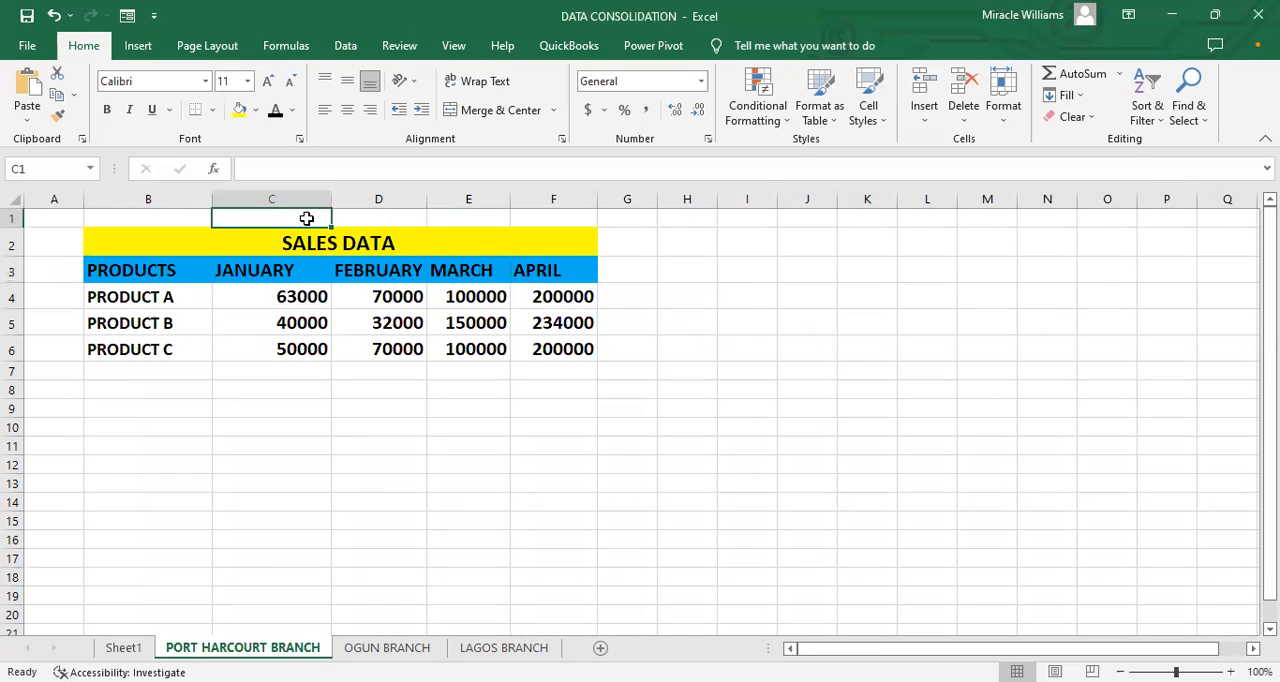
text(ABC)
key(BackSpace)
key(BackSpace)
key(BackSpace)
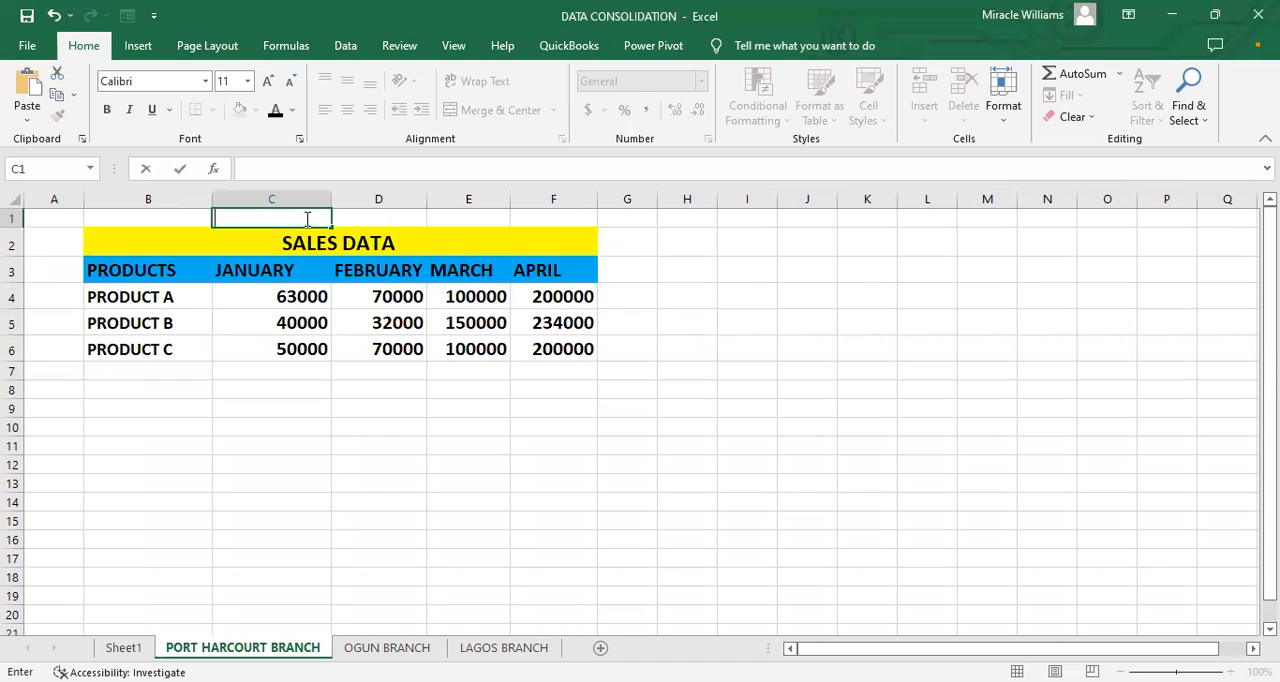
Step: Enter the company name GOODY NIG LTD in cell C1 above the Port Harcourt sales table
text(GOODY NIG LTD)
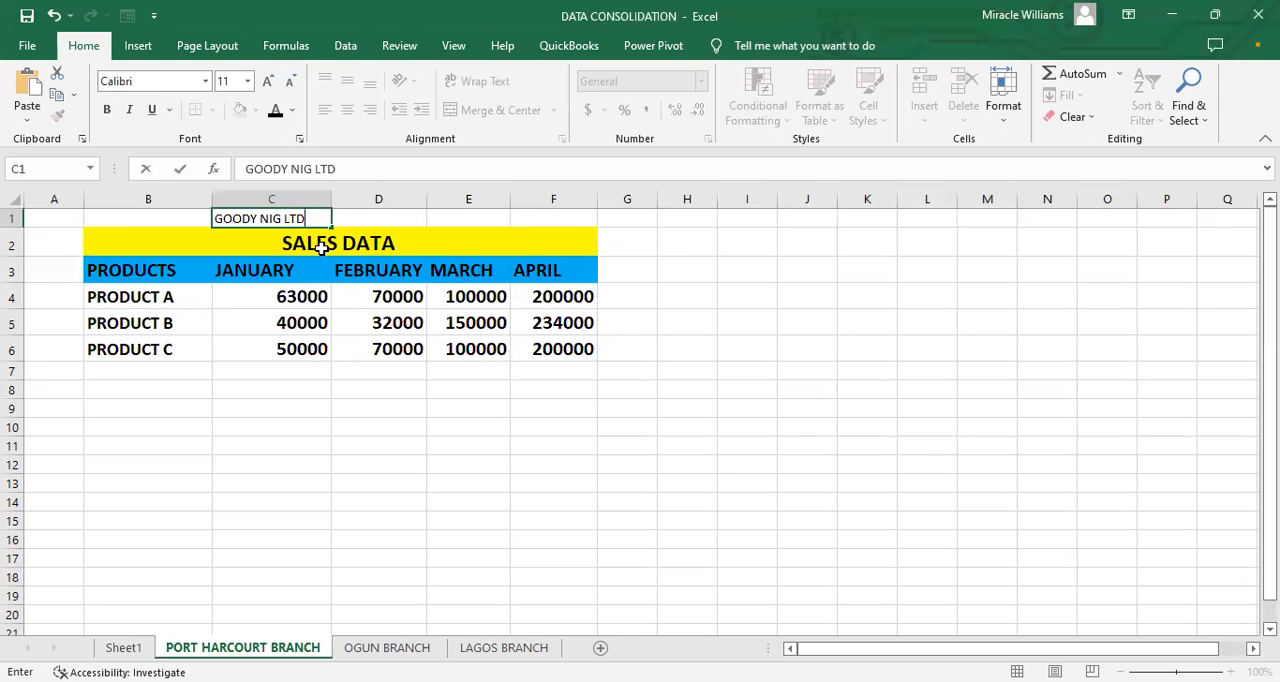
click(266, 366)
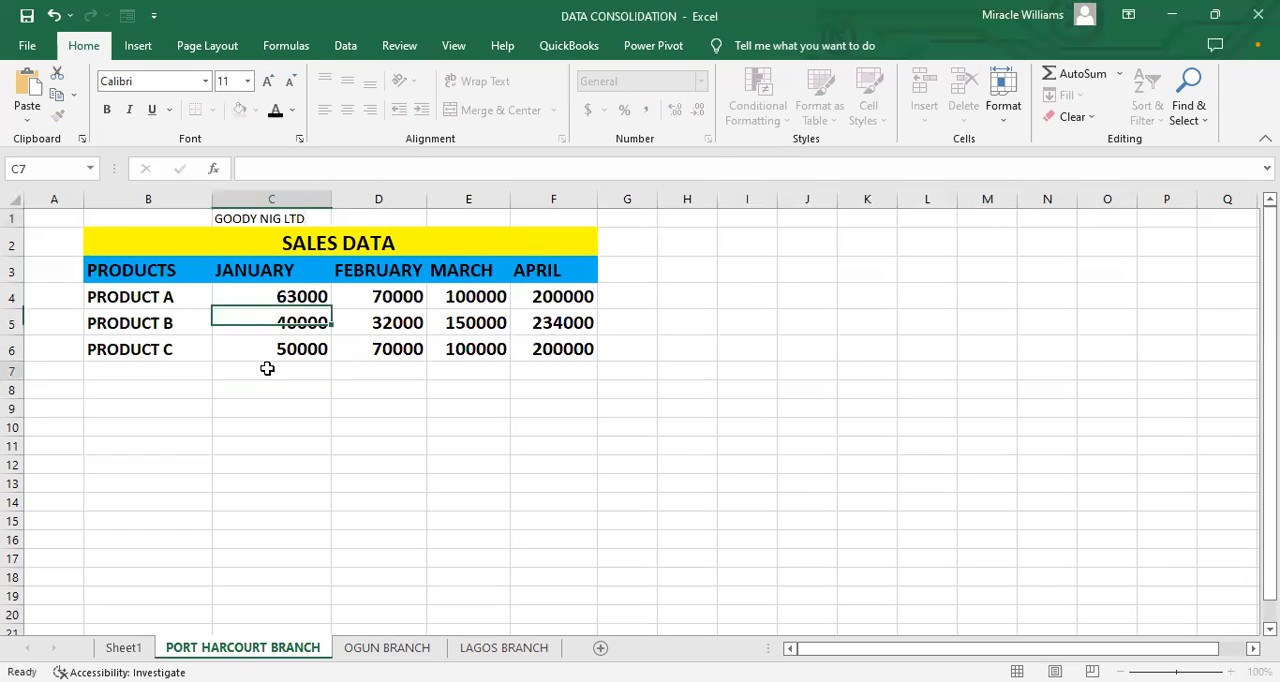
Step: Change the company name in cell C1 to GOODY PHARMACY & STORES
click(292, 217)
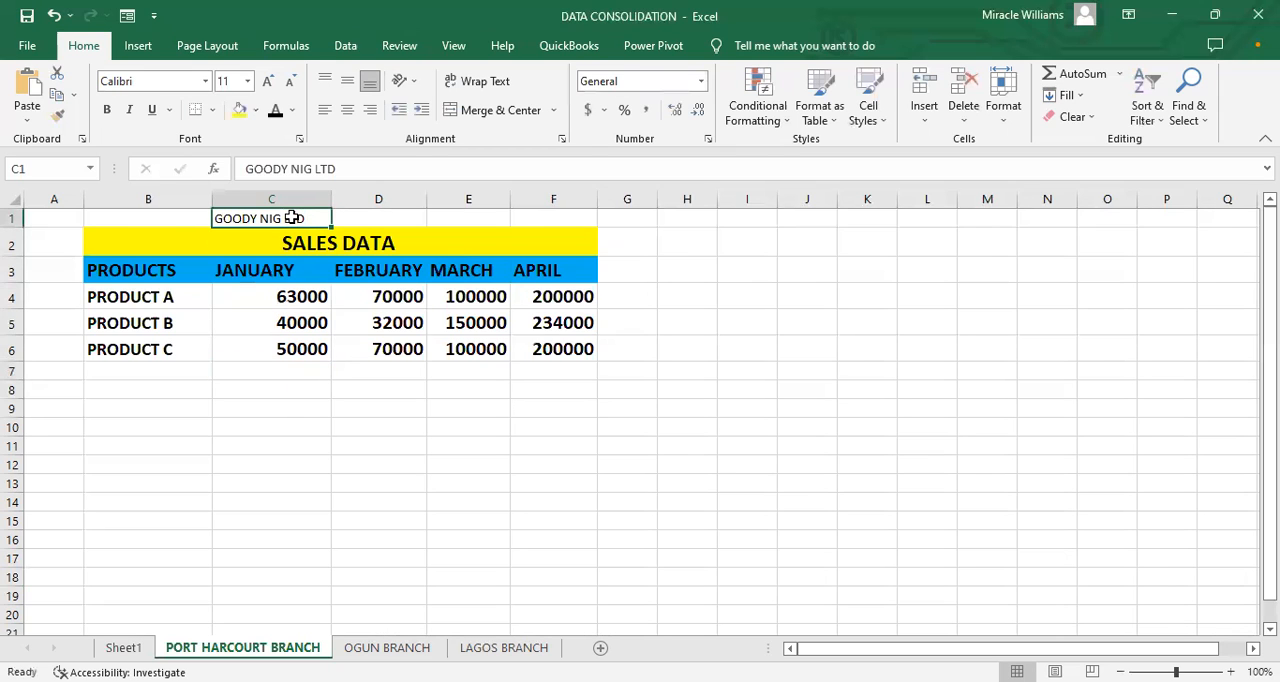
double_click(292, 217)
drag(305, 219, 260, 229)
text(PHA)
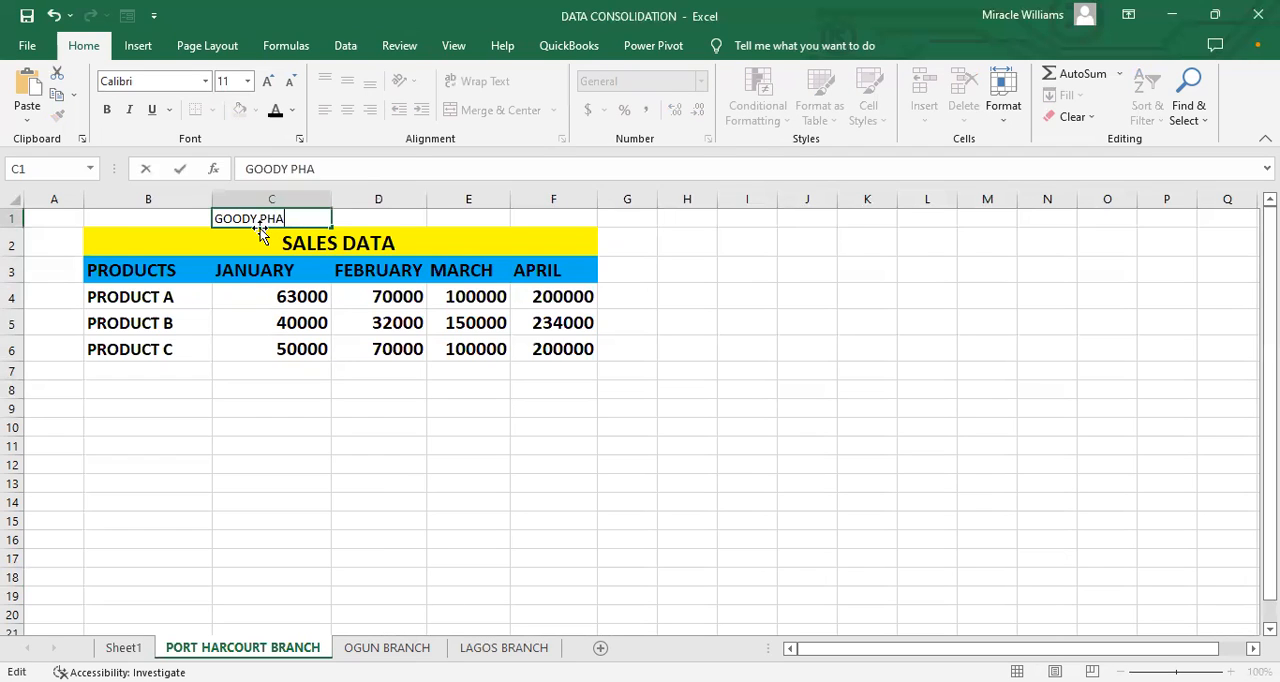
text(RMACY & STOREWS)
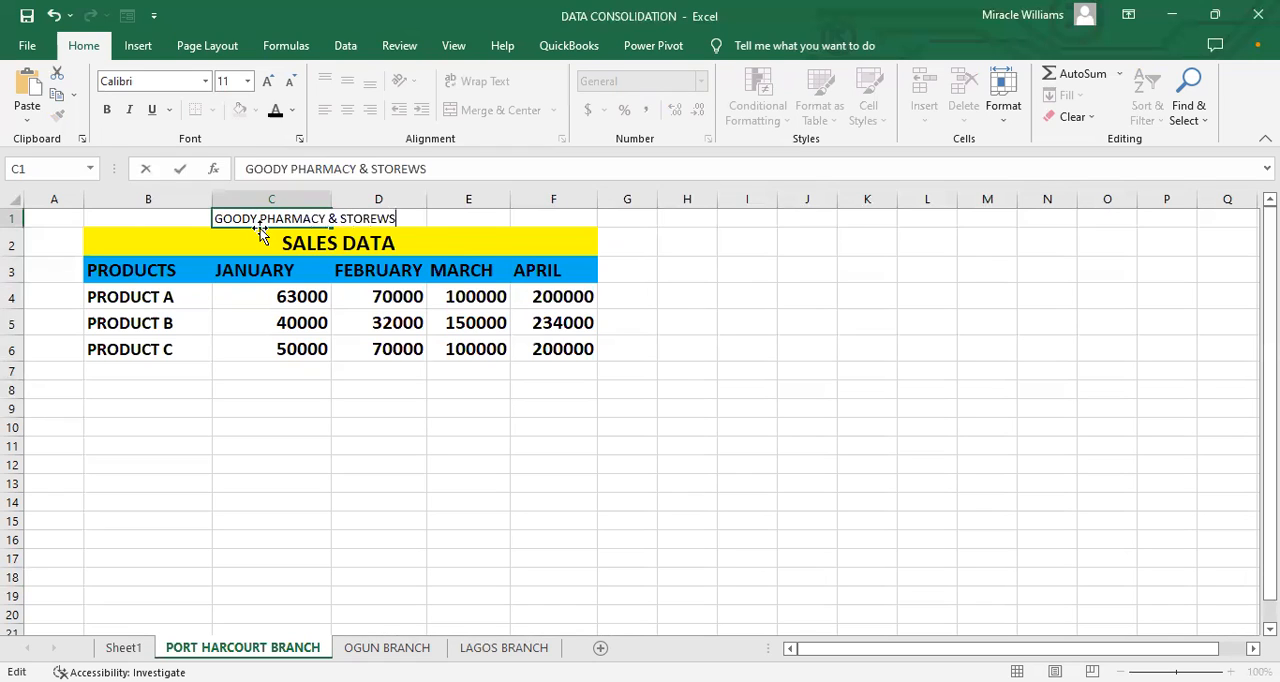
key(BackSpace)
key(BackSpace)
text(S)
click(381, 392)
Step: Set the company name in row 1 to font size 16 and make it bold
drag(251, 217, 337, 214)
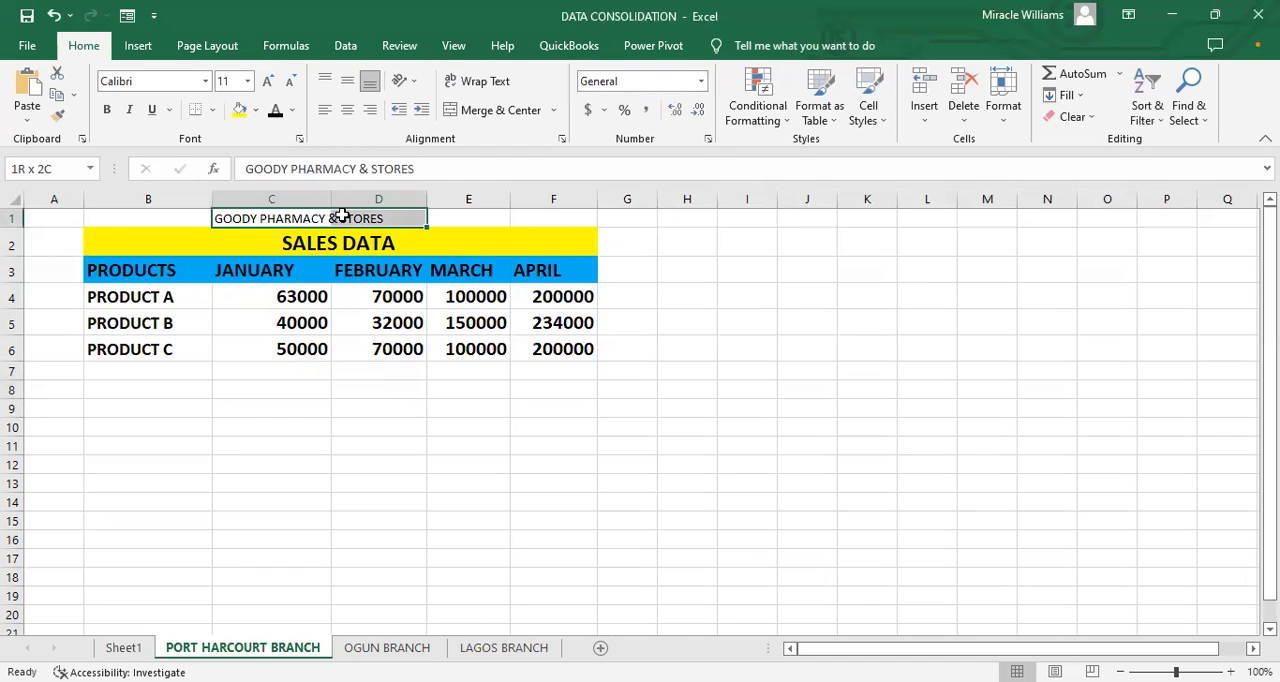
click(268, 81)
click(268, 81)
click(268, 81)
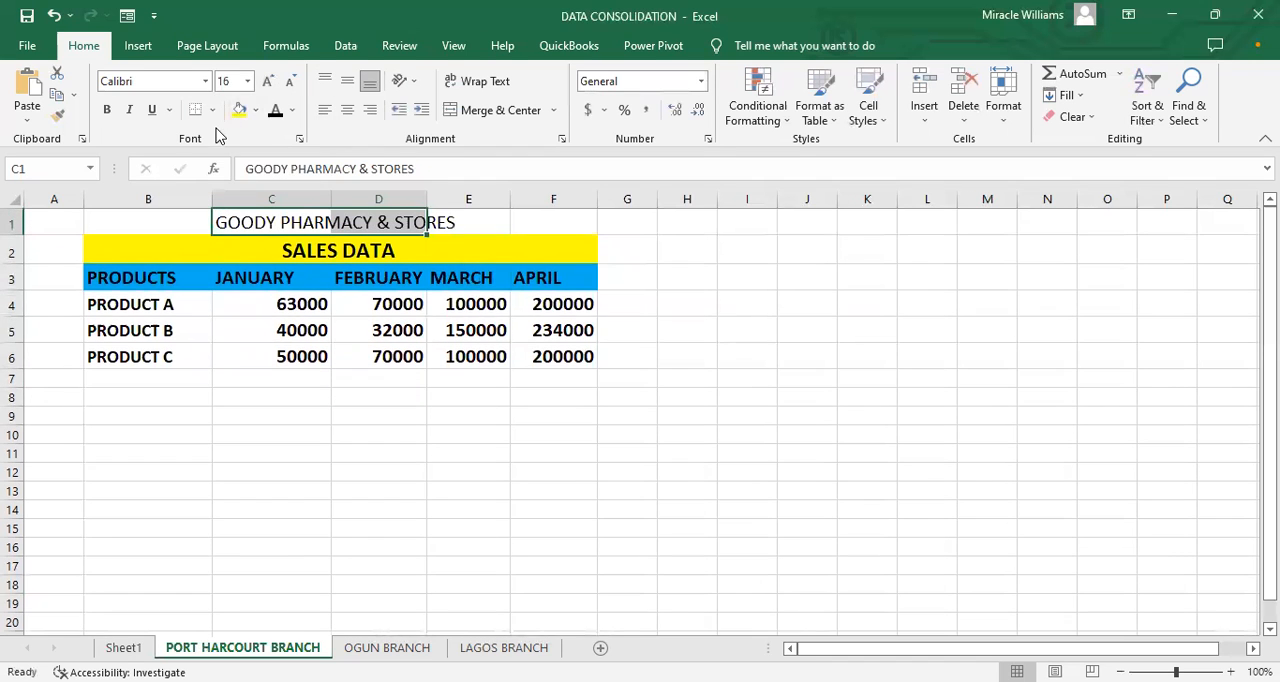
click(106, 109)
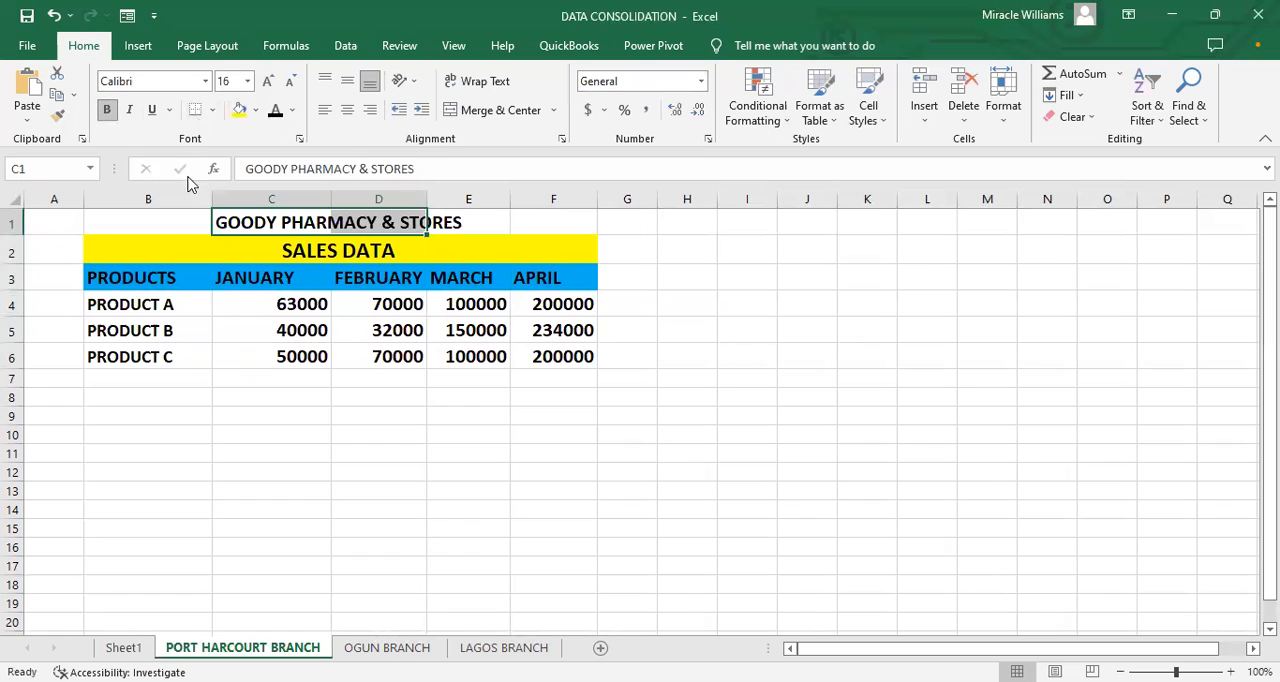
Step: Merge and center the company name across B1:F1 and fill the merged cell with the standard red
click(130, 222)
drag(130, 222, 522, 226)
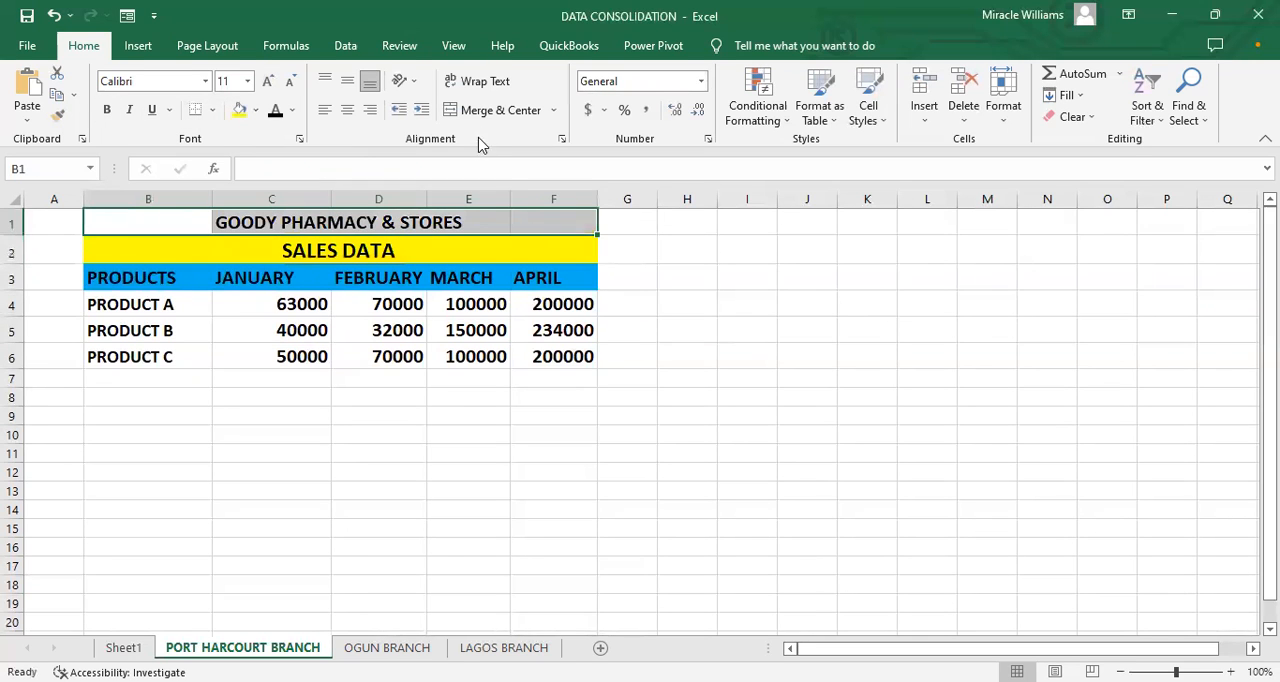
click(480, 112)
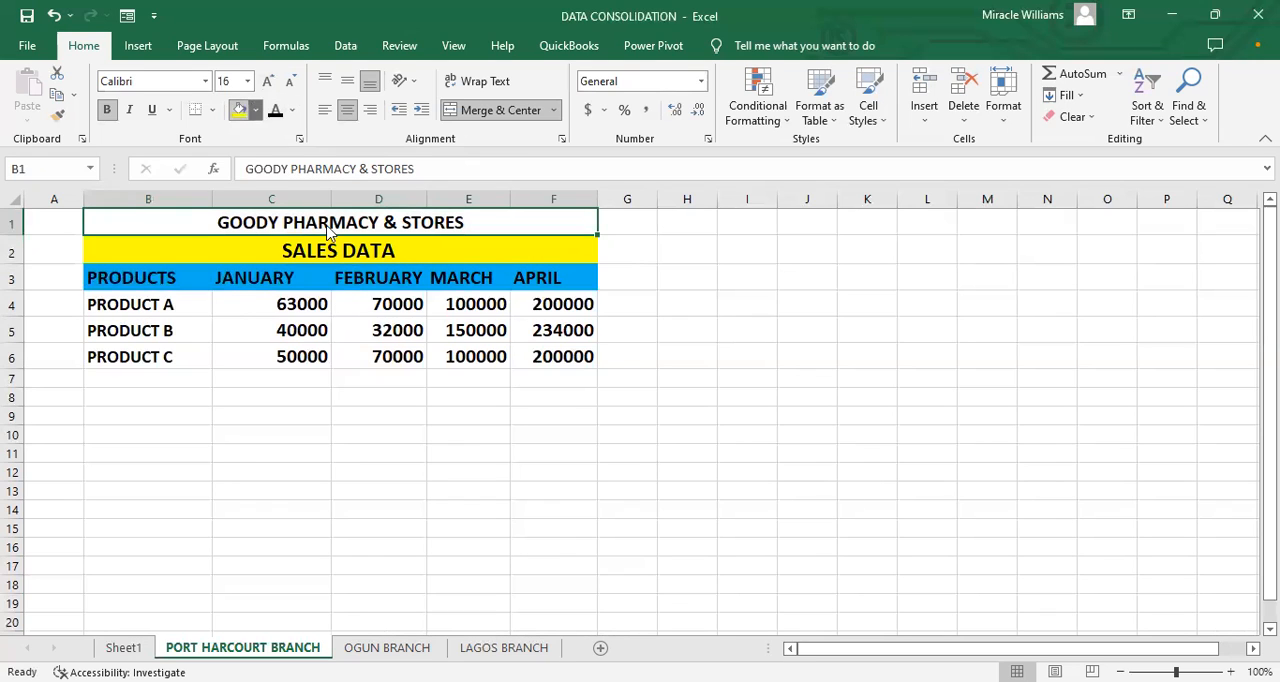
click(256, 111)
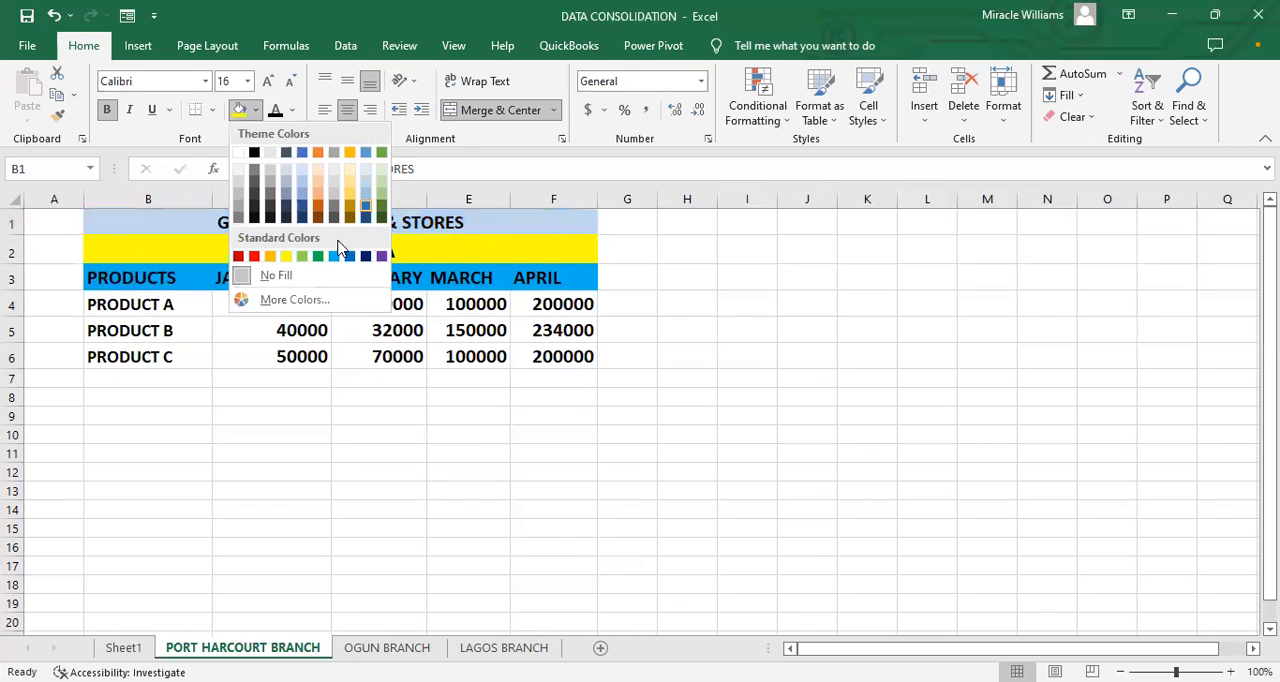
click(254, 258)
click(551, 453)
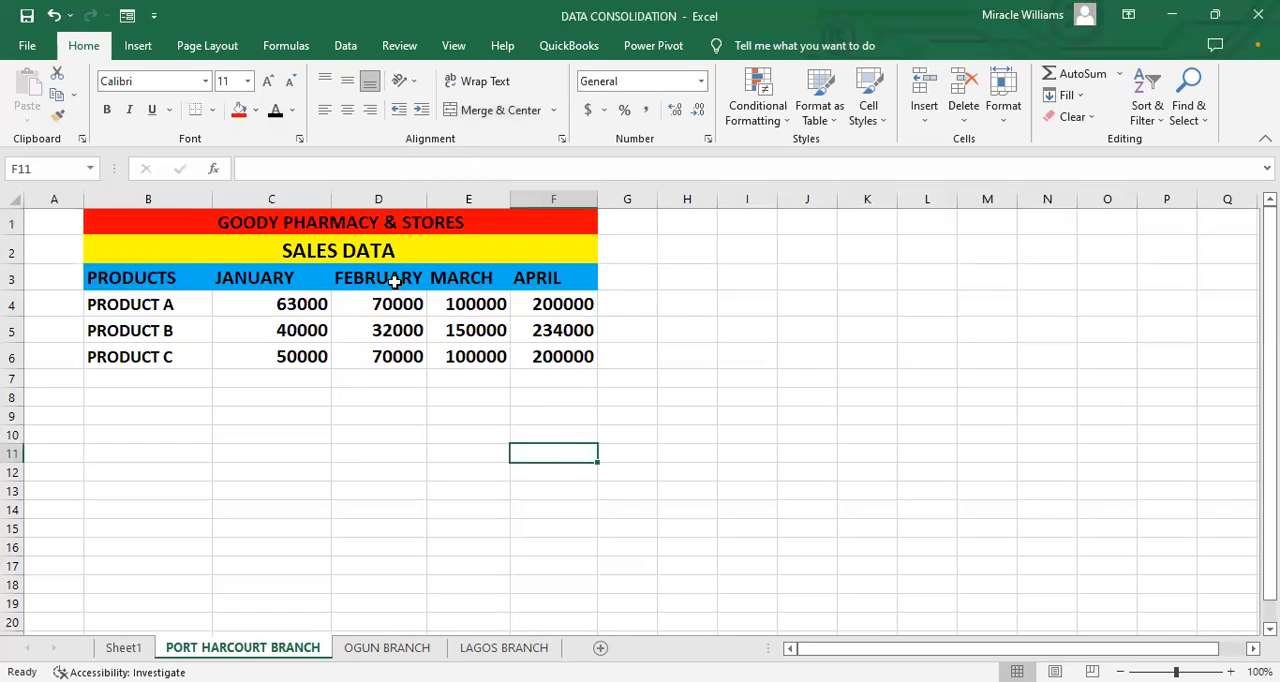
Step: Examine the company title and the rows for PRODUCT A, PRODUCT B and PRODUCT C on the Port Harcourt sheet
click(312, 227)
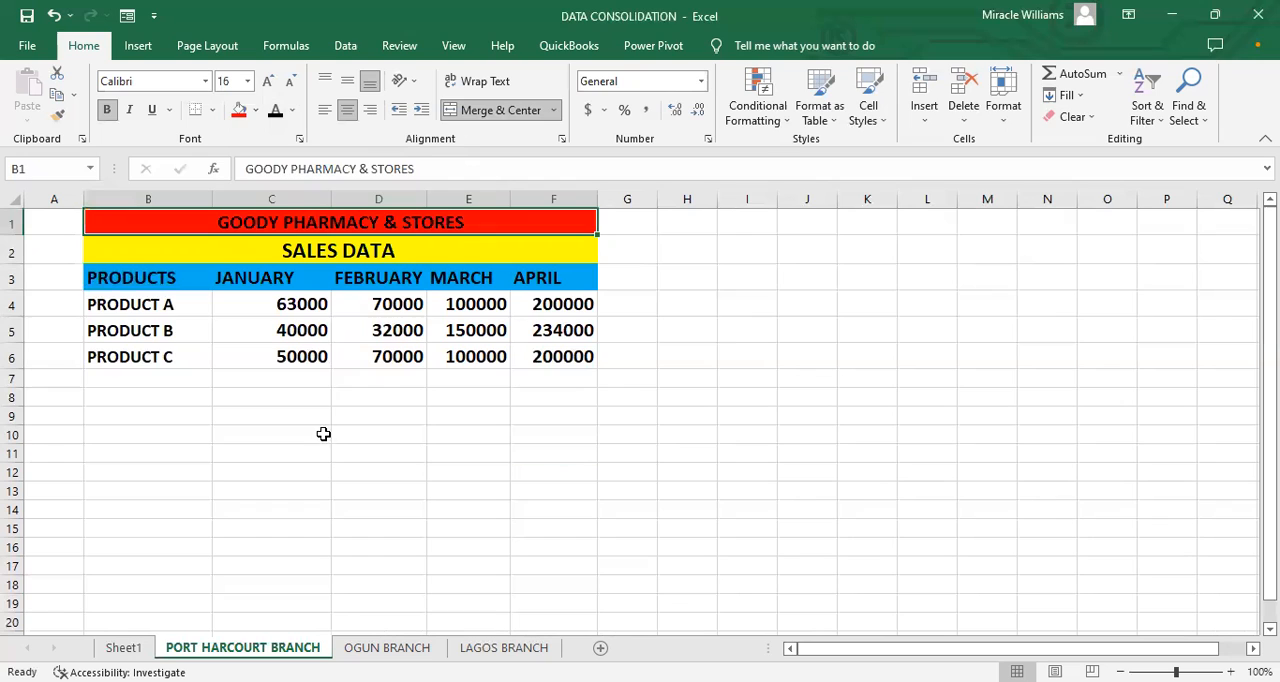
click(175, 330)
click(163, 357)
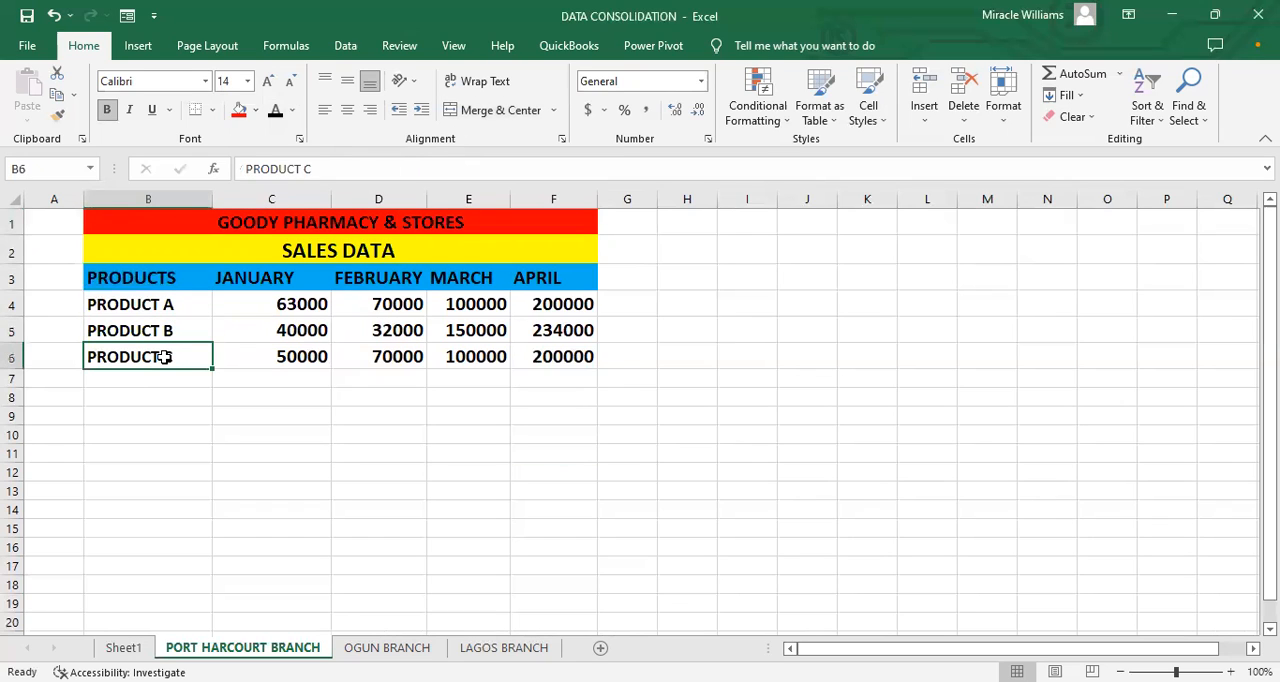
click(188, 437)
click(171, 305)
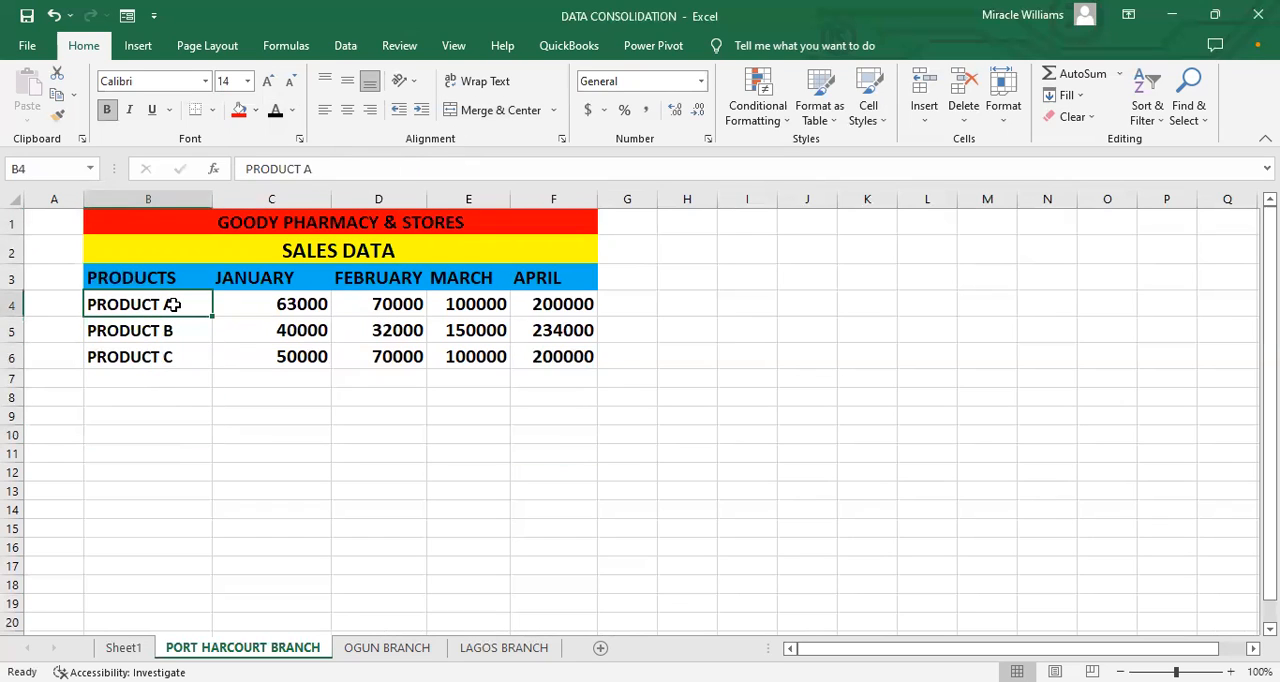
click(166, 332)
click(157, 361)
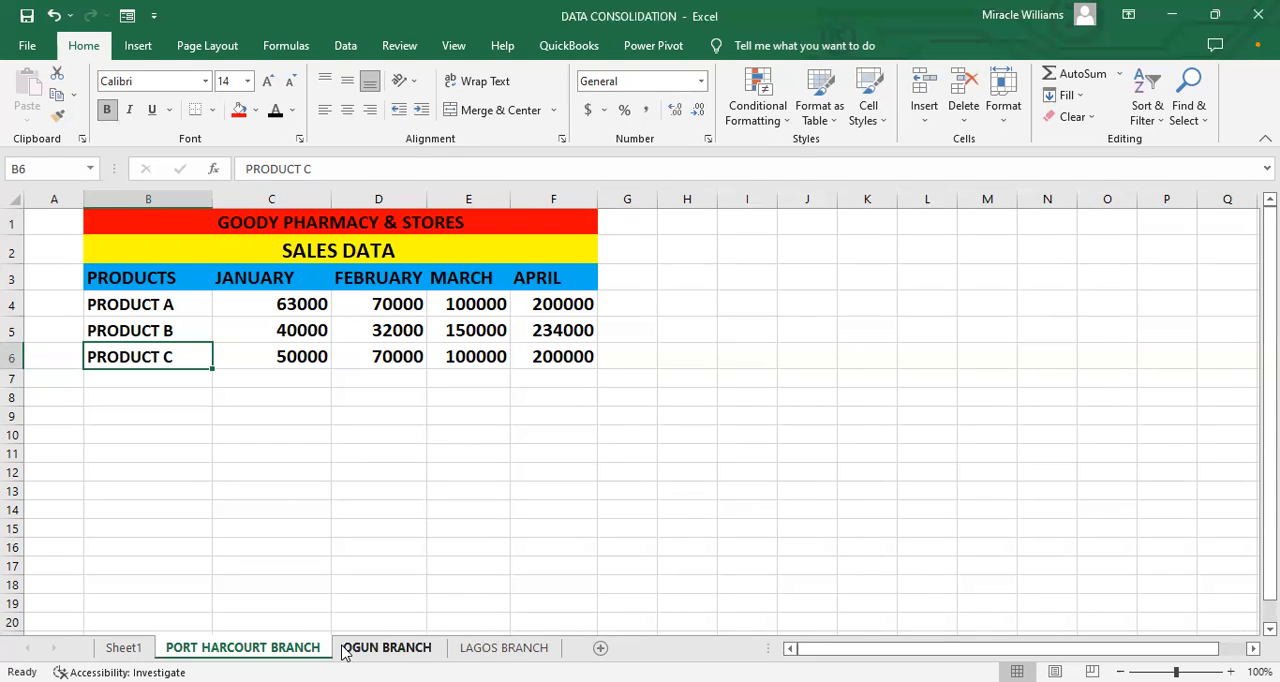
Step: Copy the merged company title from the Port Harcourt sheet and insert the copied cells at row 1 of the OGUN BRANCH sheet
click(226, 225)
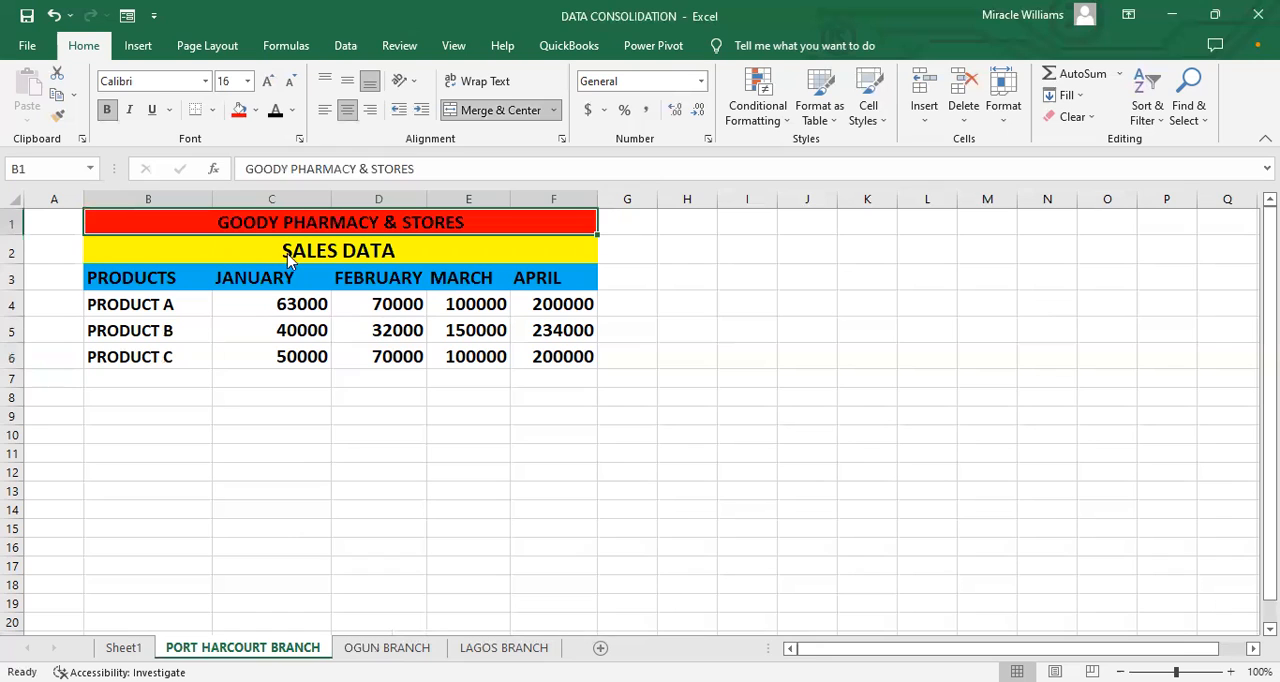
key(ctrl+c)
key(ctrl+Page_Down)
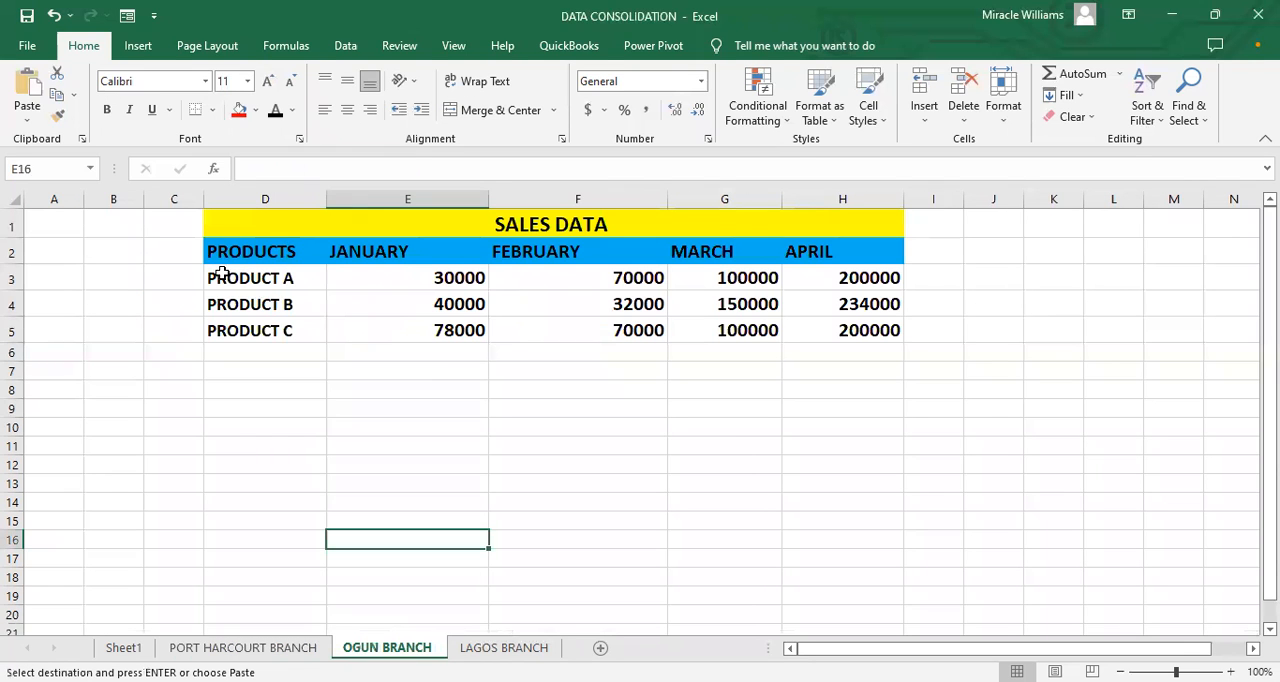
click(14, 224)
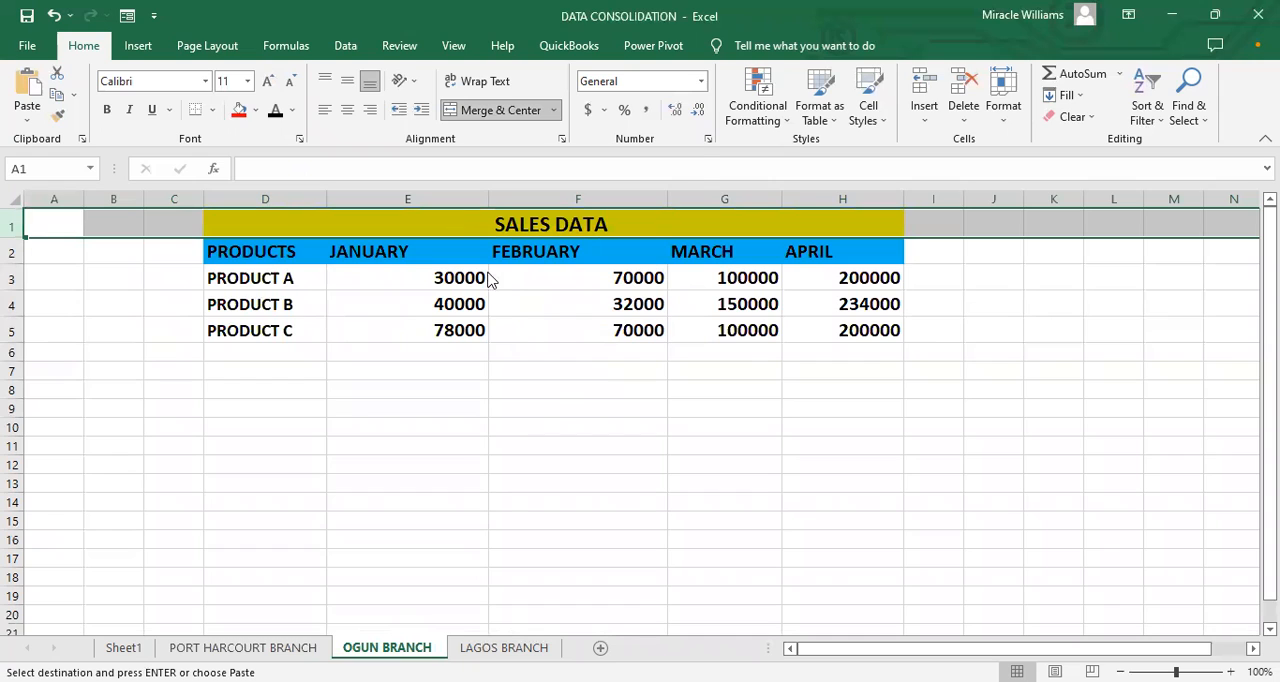
right_click(458, 224)
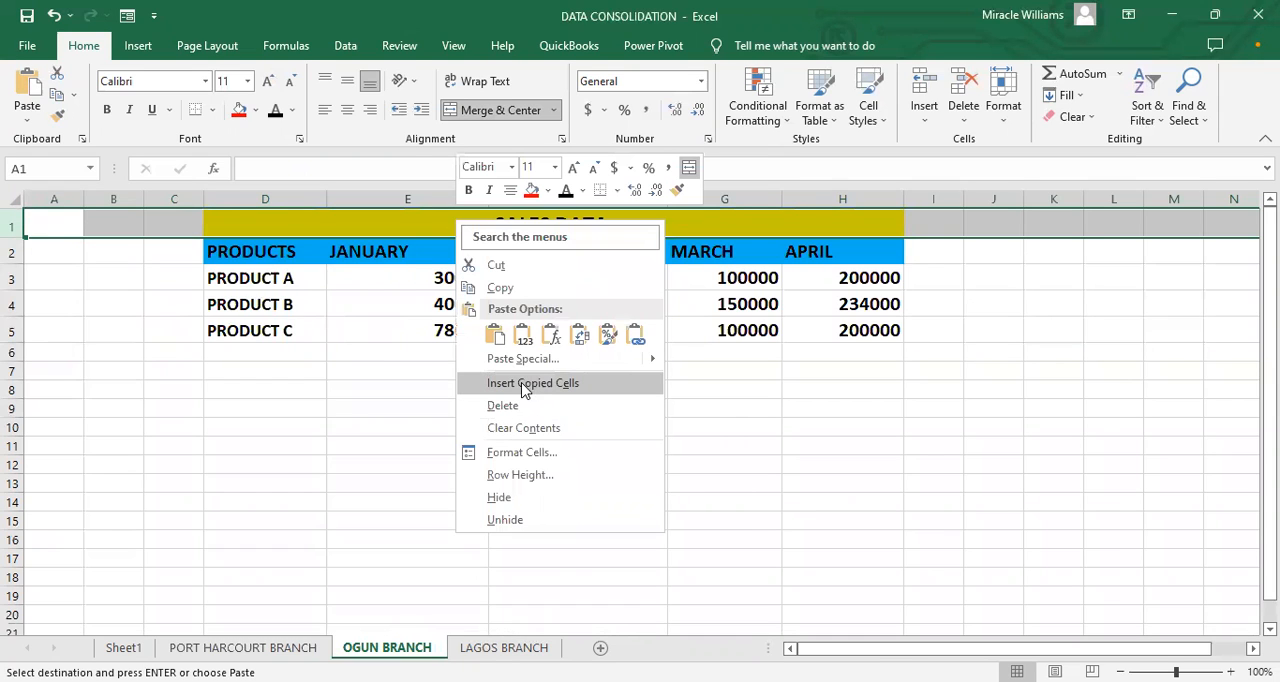
click(521, 384)
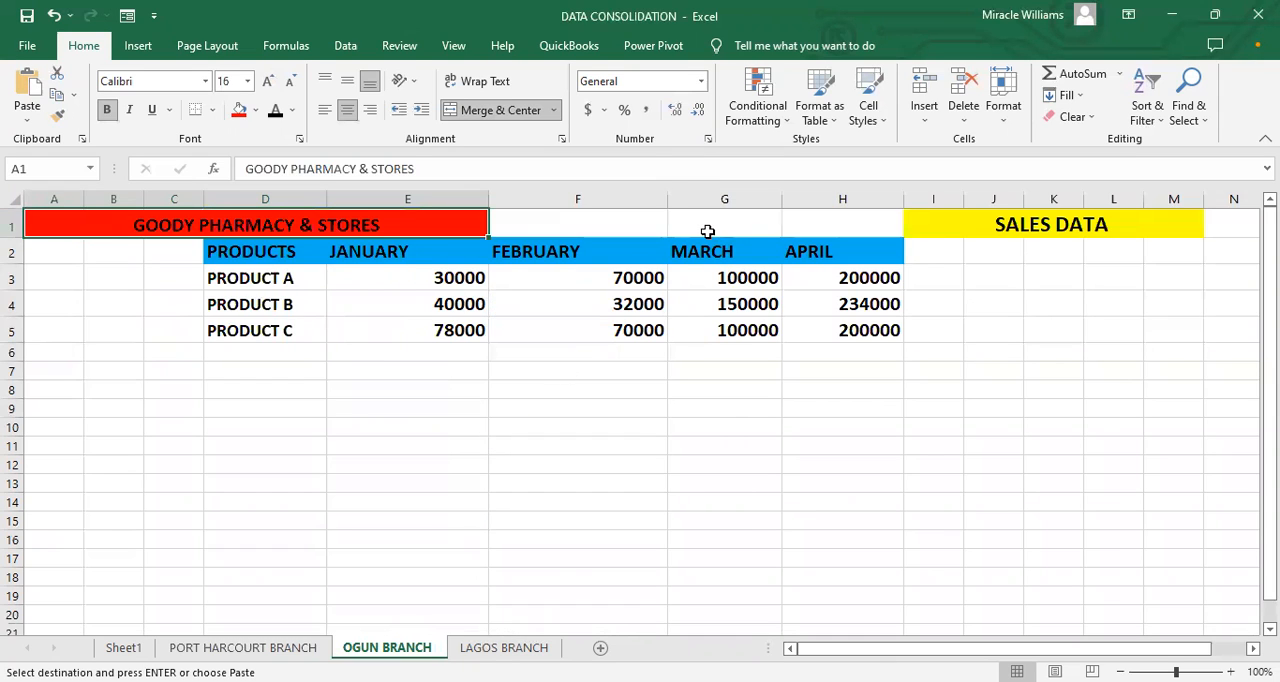
Step: Insert a row above the PRODUCTS header row on the OGUN BRANCH sheet
click(83, 252)
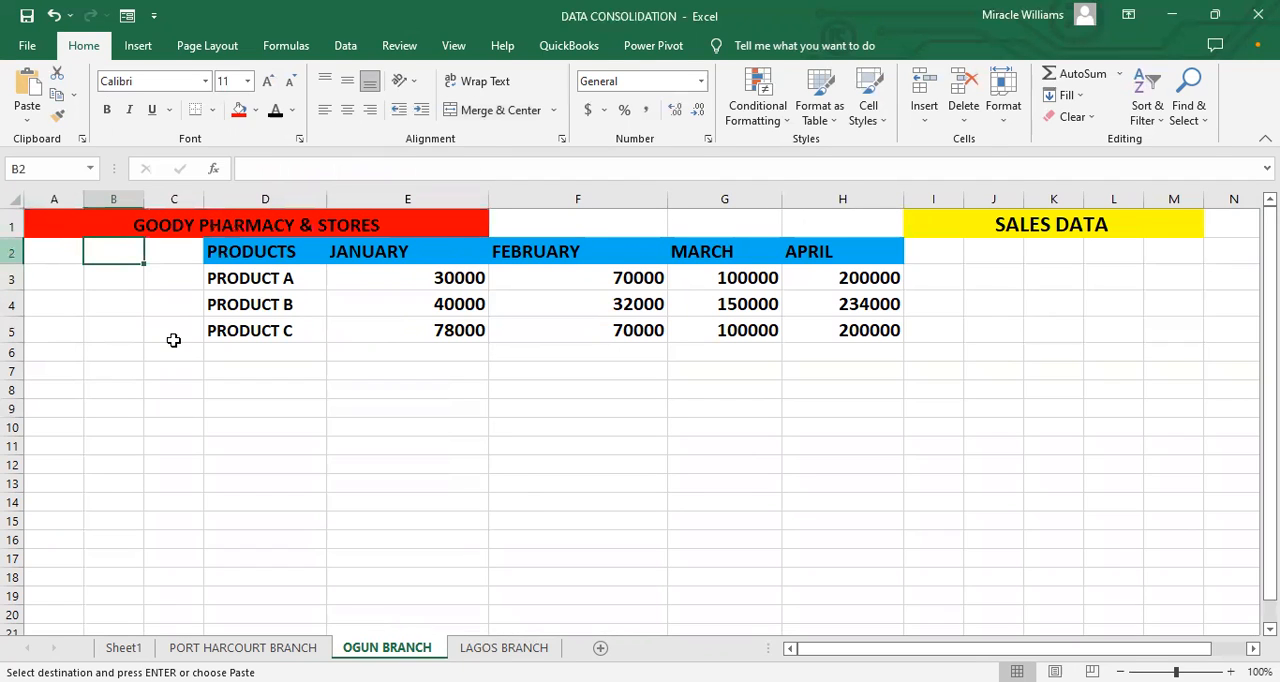
right_click(12, 252)
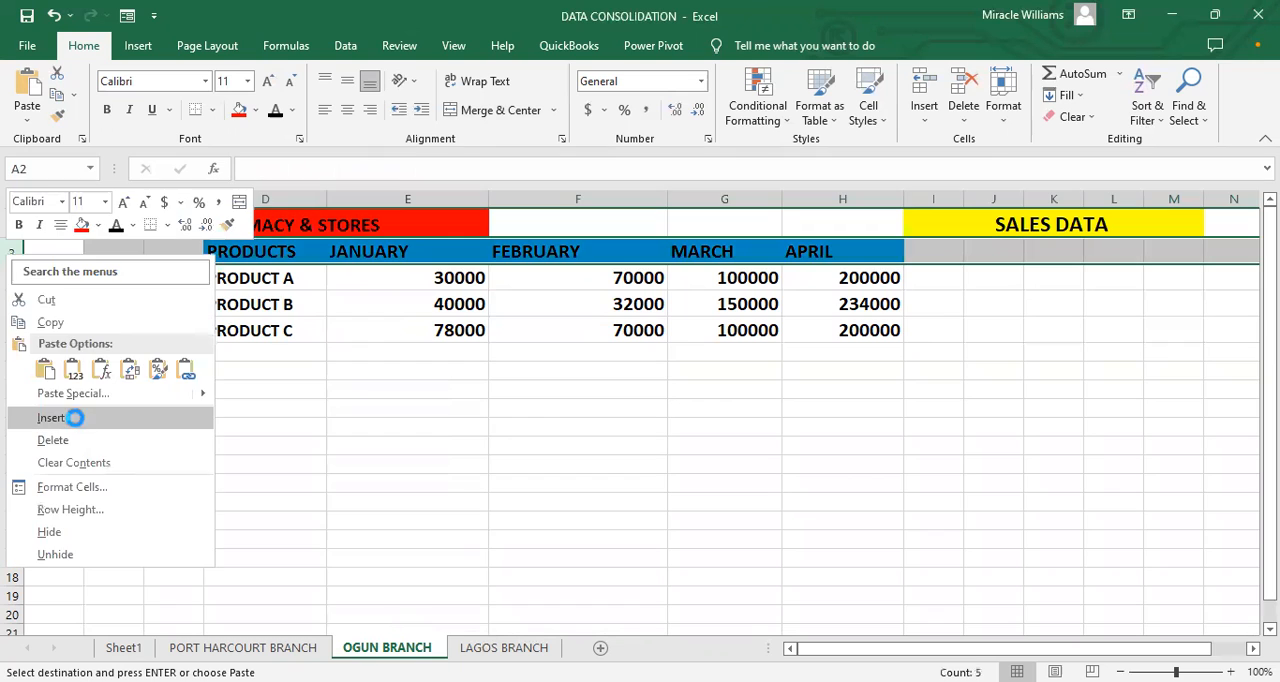
click(77, 420)
Step: Move the merged SALES DATA heading from I1 to E2 on the OGUN BRANCH sheet
click(1096, 216)
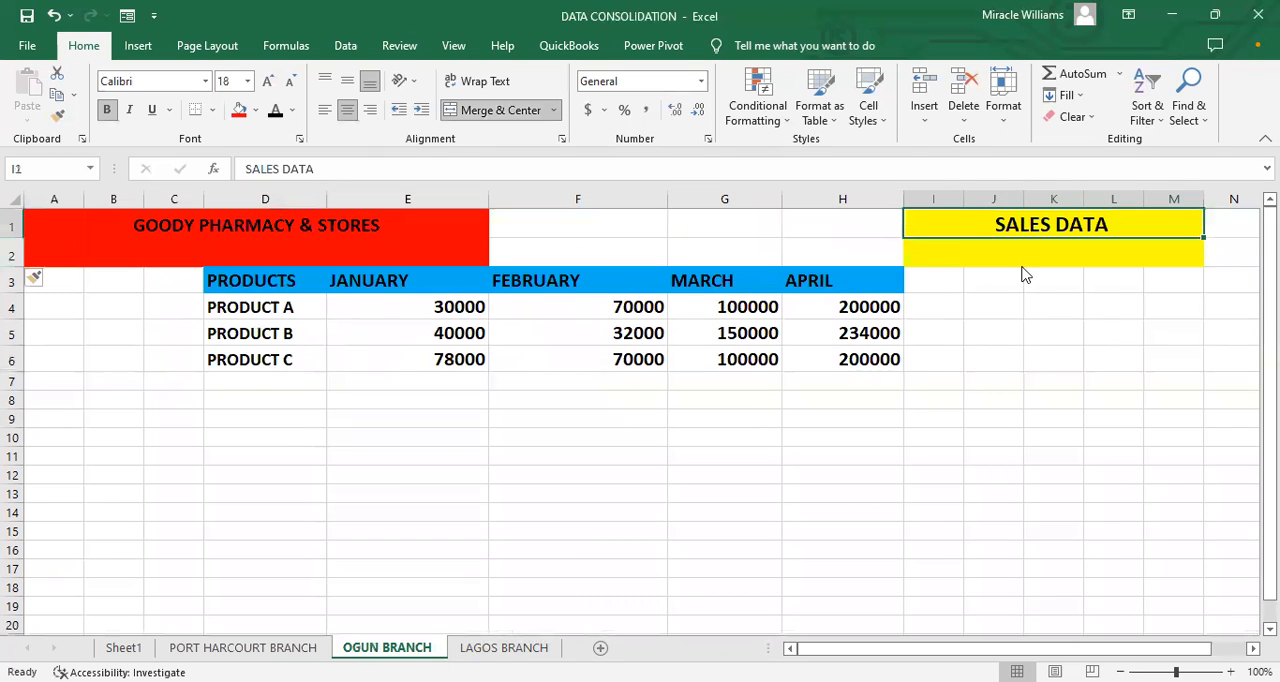
key(ctrl+x)
right_click(437, 256)
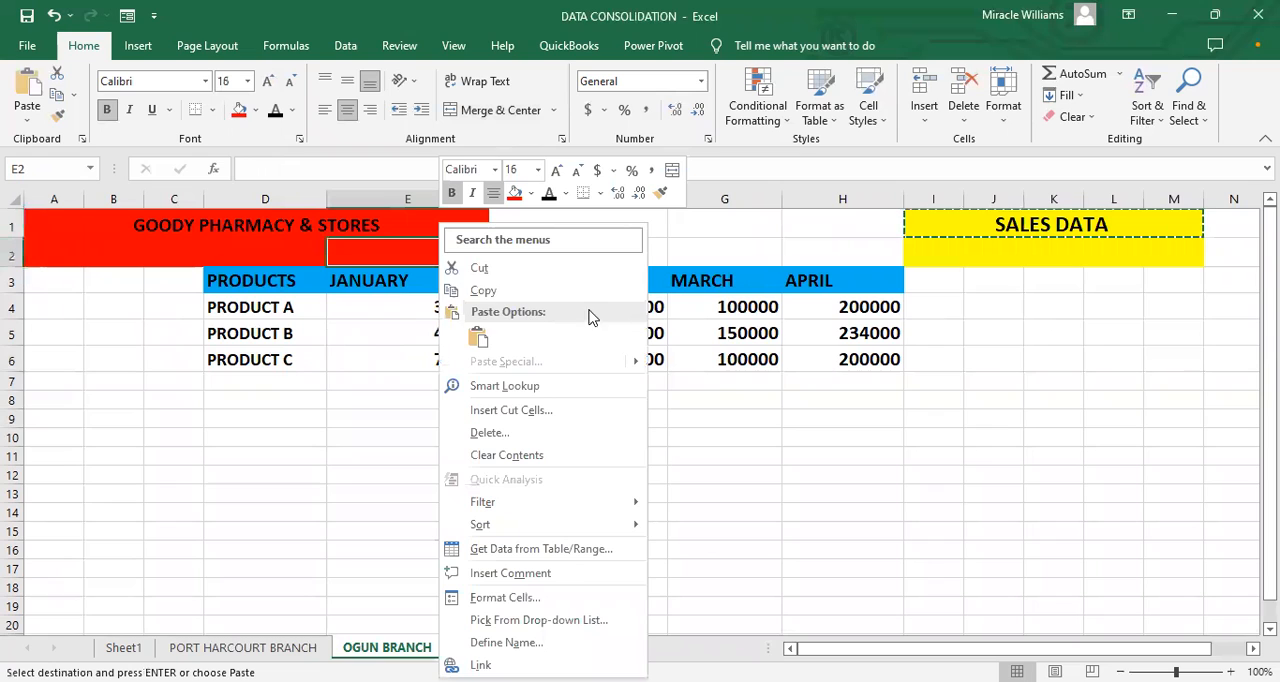
click(460, 332)
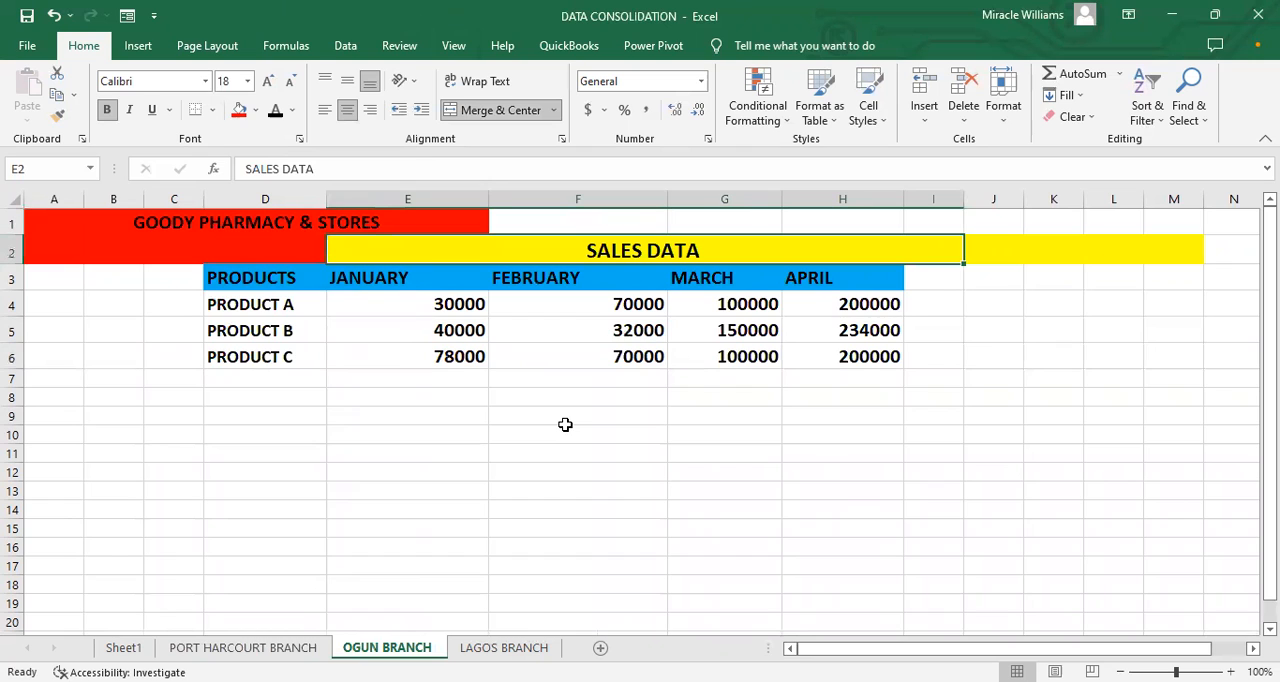
Step: Undo the SALES DATA move, the row insertion and the company title insertion on the OGUN BRANCH sheet
key(ctrl+z)
key(ctrl+z)
key(ctrl+z)
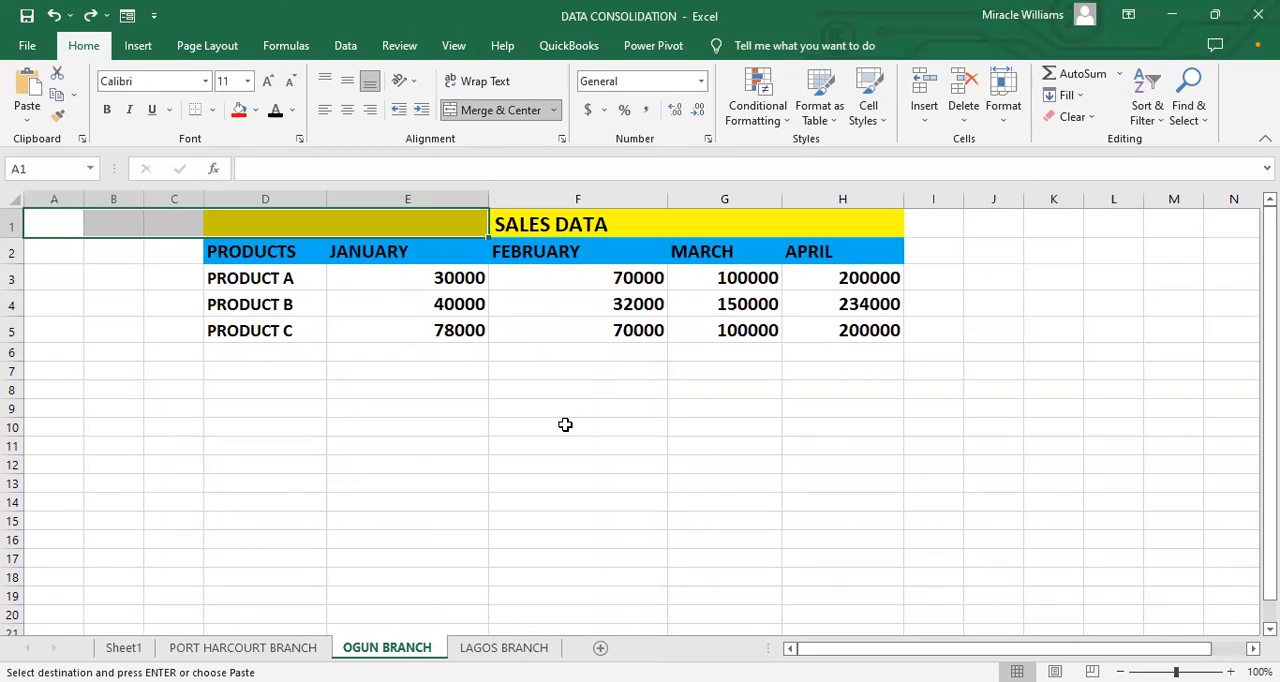
Step: Paste the copied GOODY PHARMACY & STORES title into H8 of Sheet1
click(504, 647)
click(123, 648)
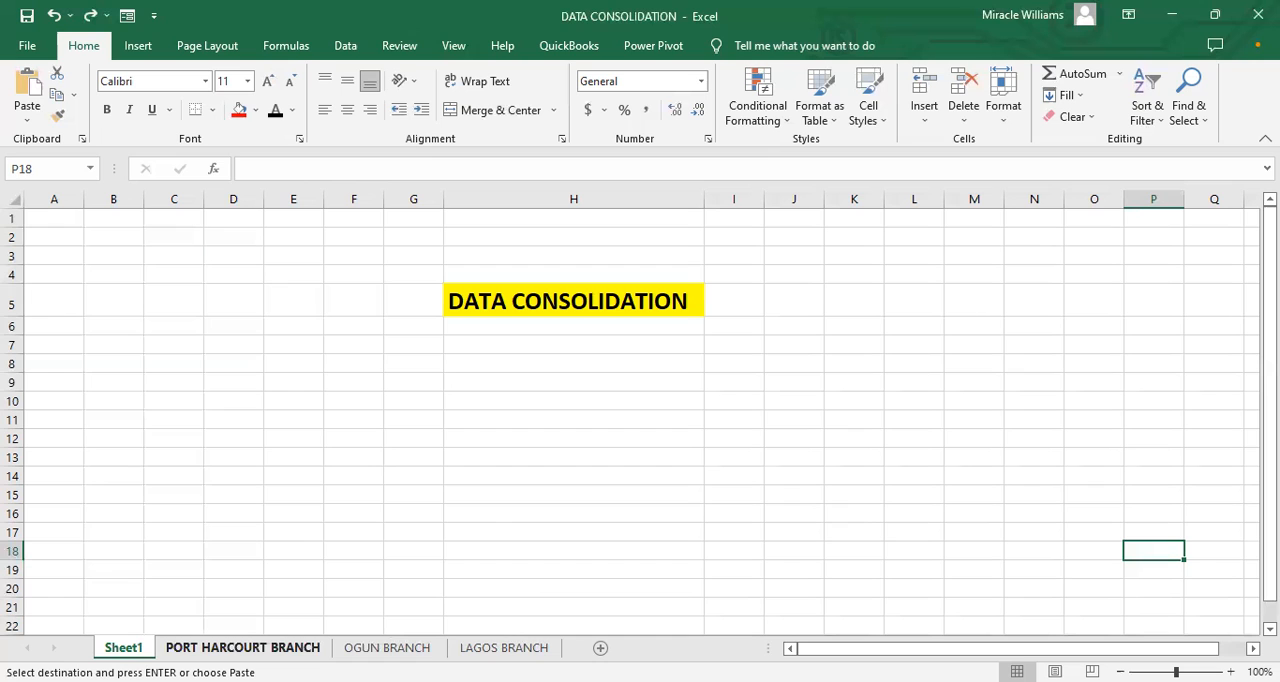
key(ctrl+Page_Down)
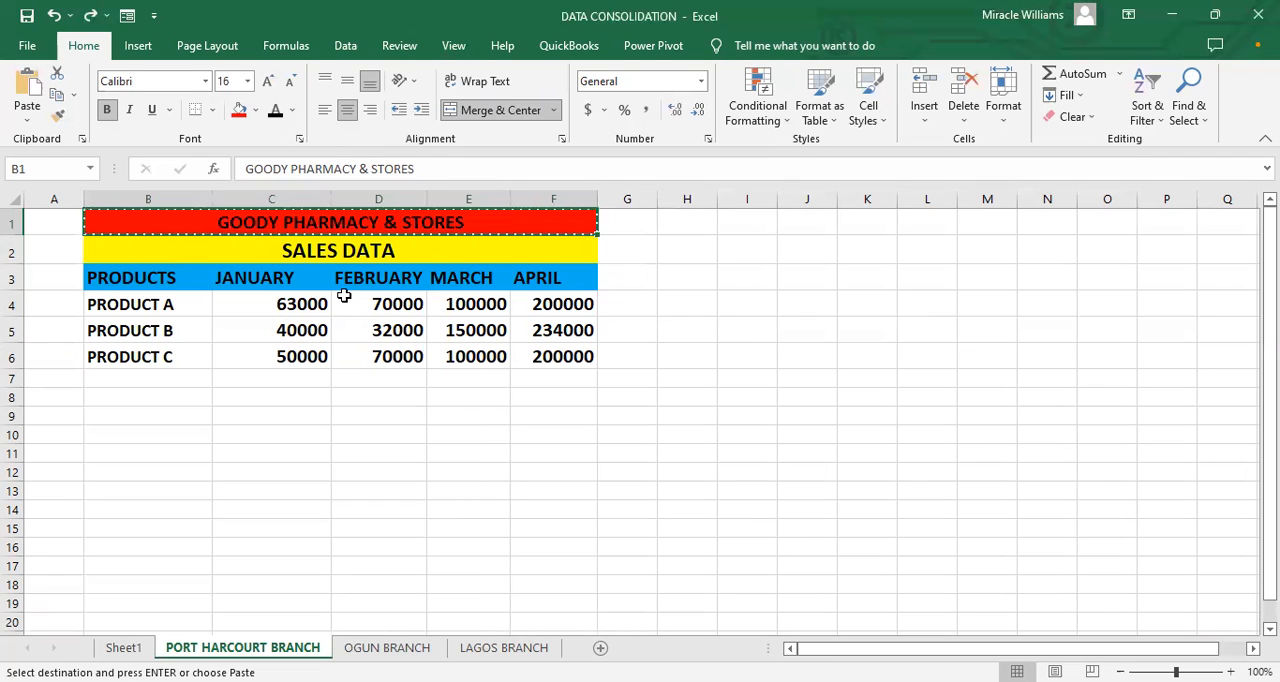
click(123, 647)
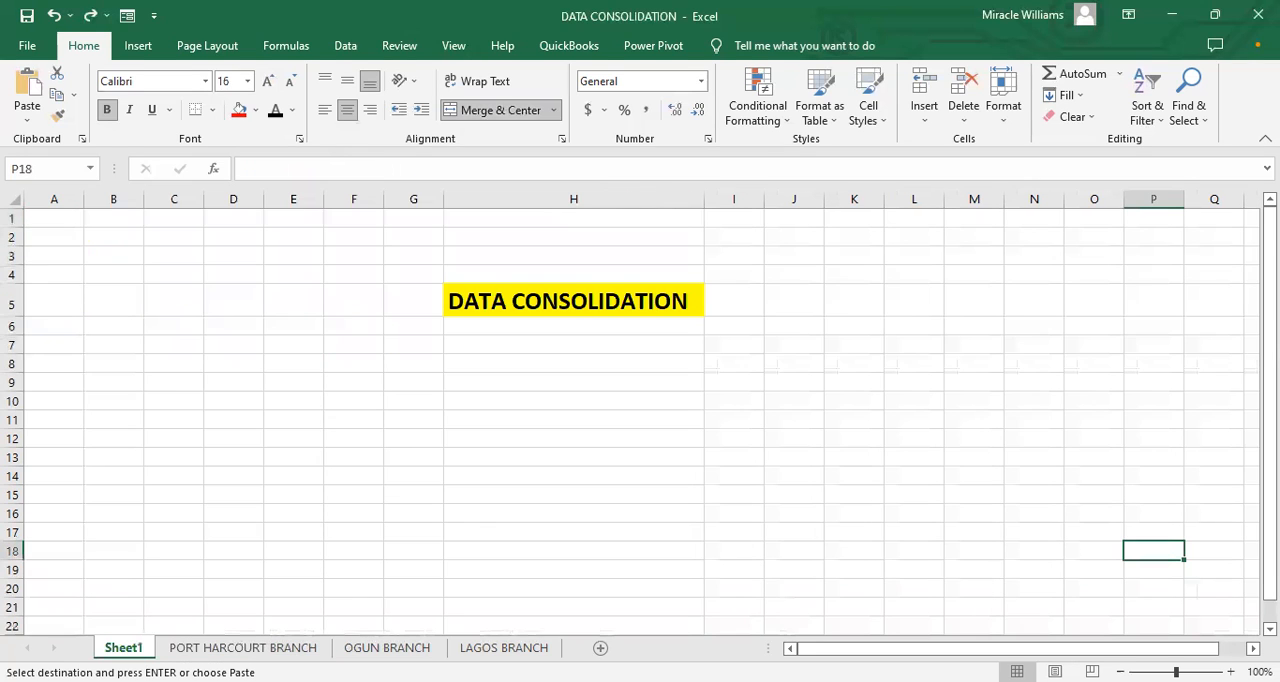
click(452, 366)
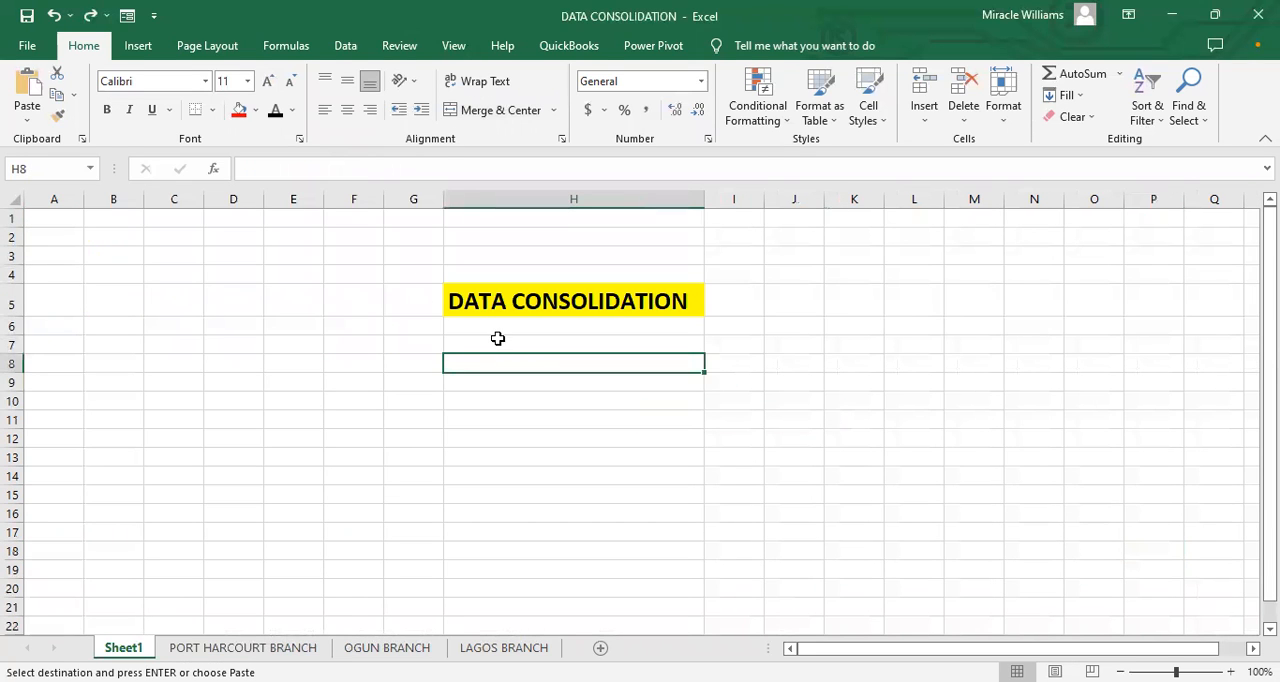
key(ctrl+v)
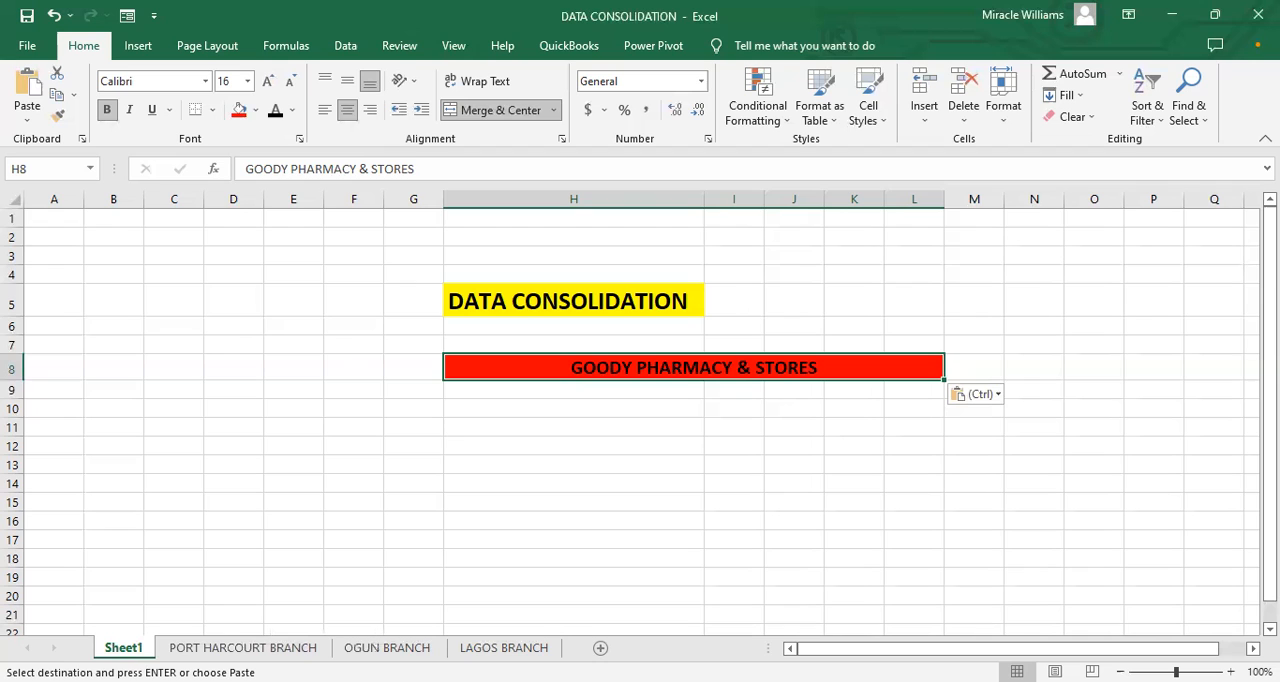
Step: Examine the product sales tables on the branch sheets and compare them with the title sheet
click(504, 648)
click(387, 648)
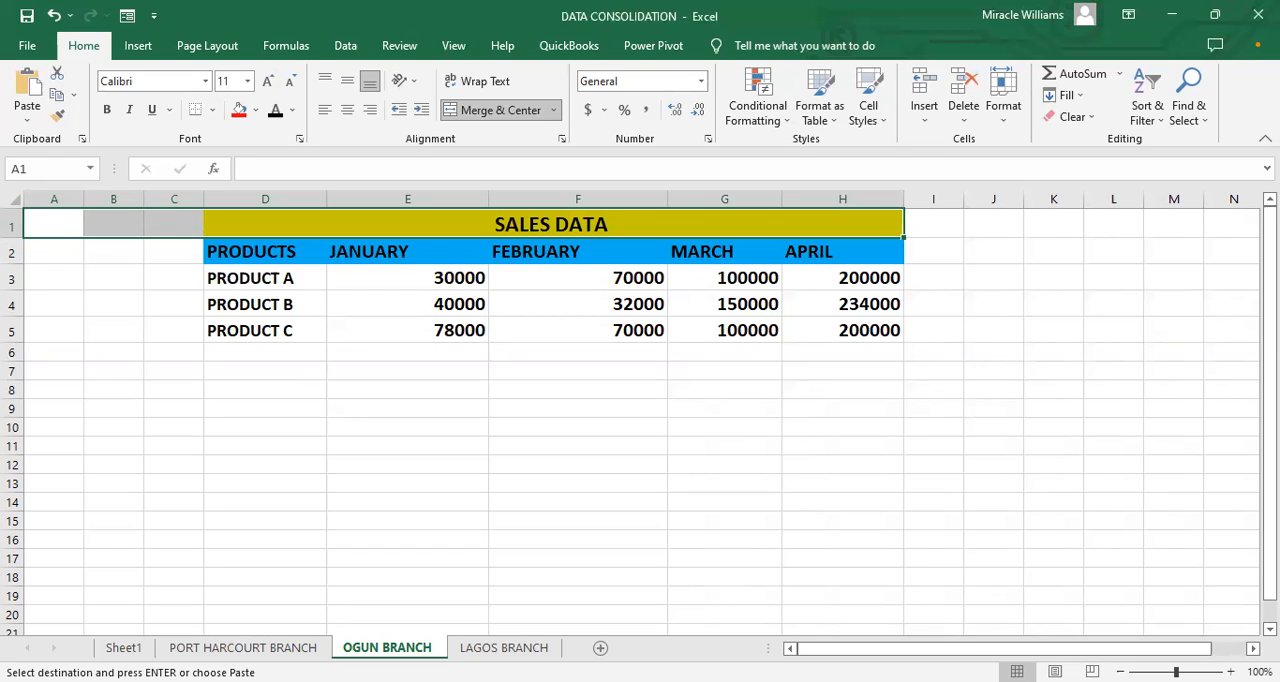
click(404, 464)
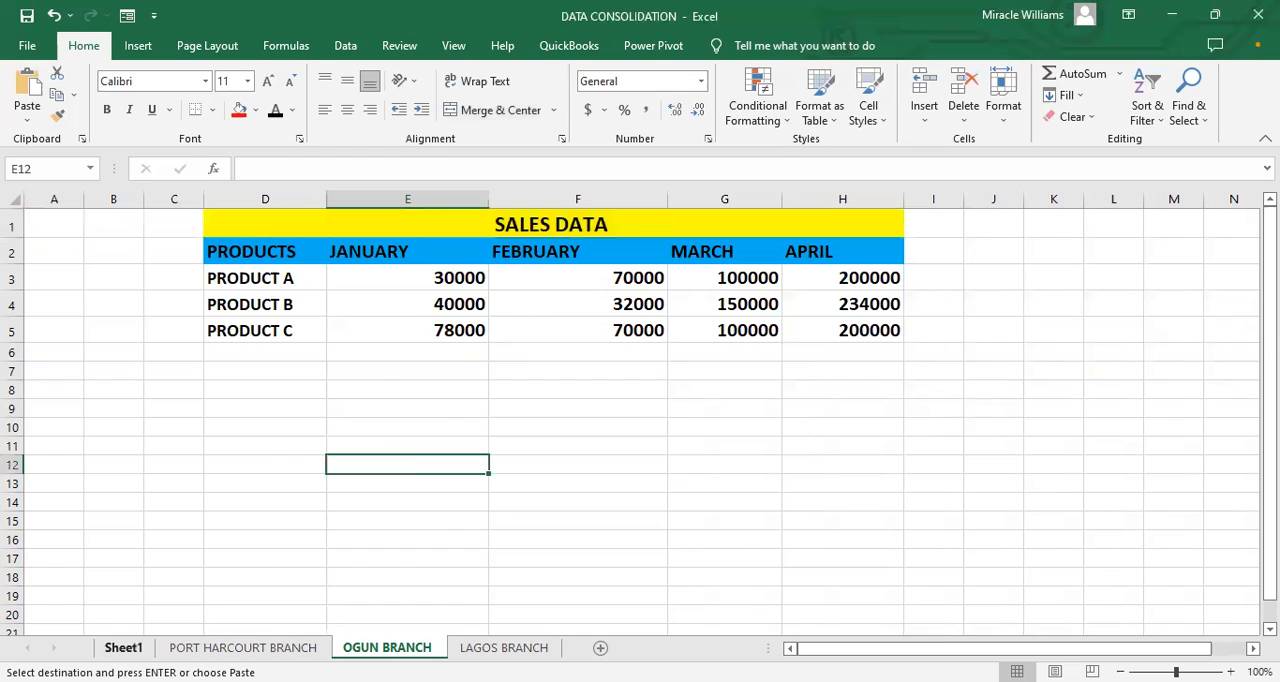
click(123, 648)
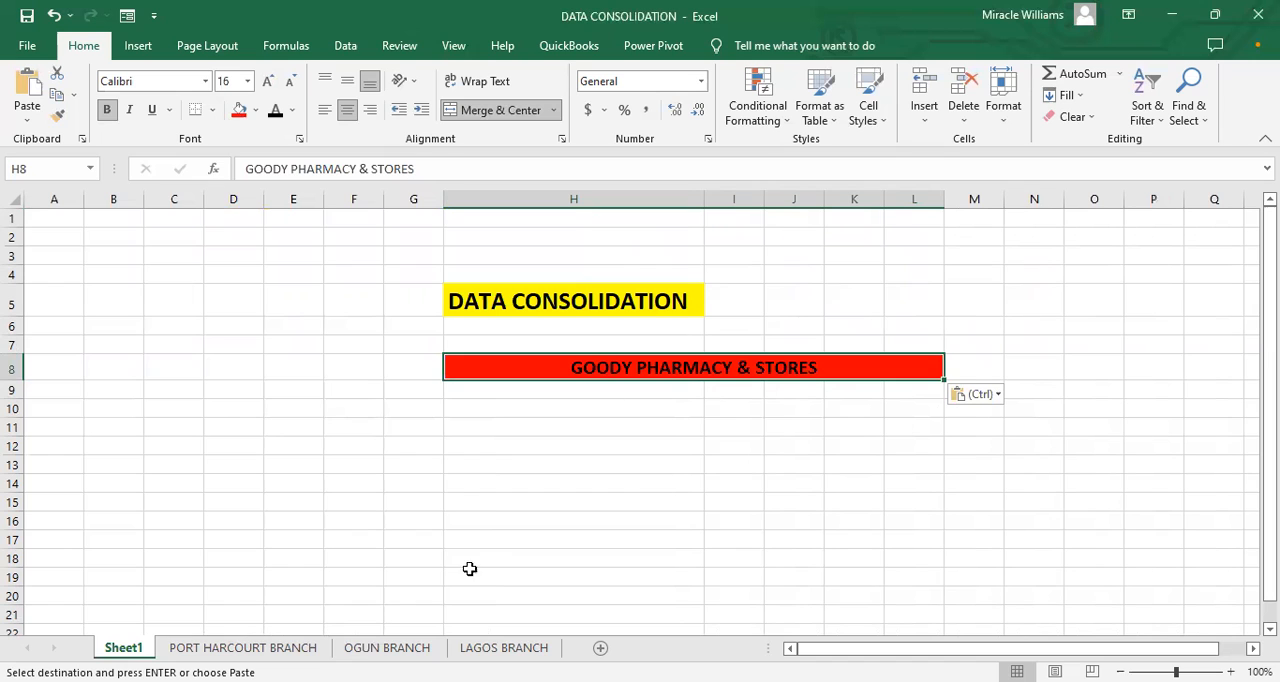
click(243, 648)
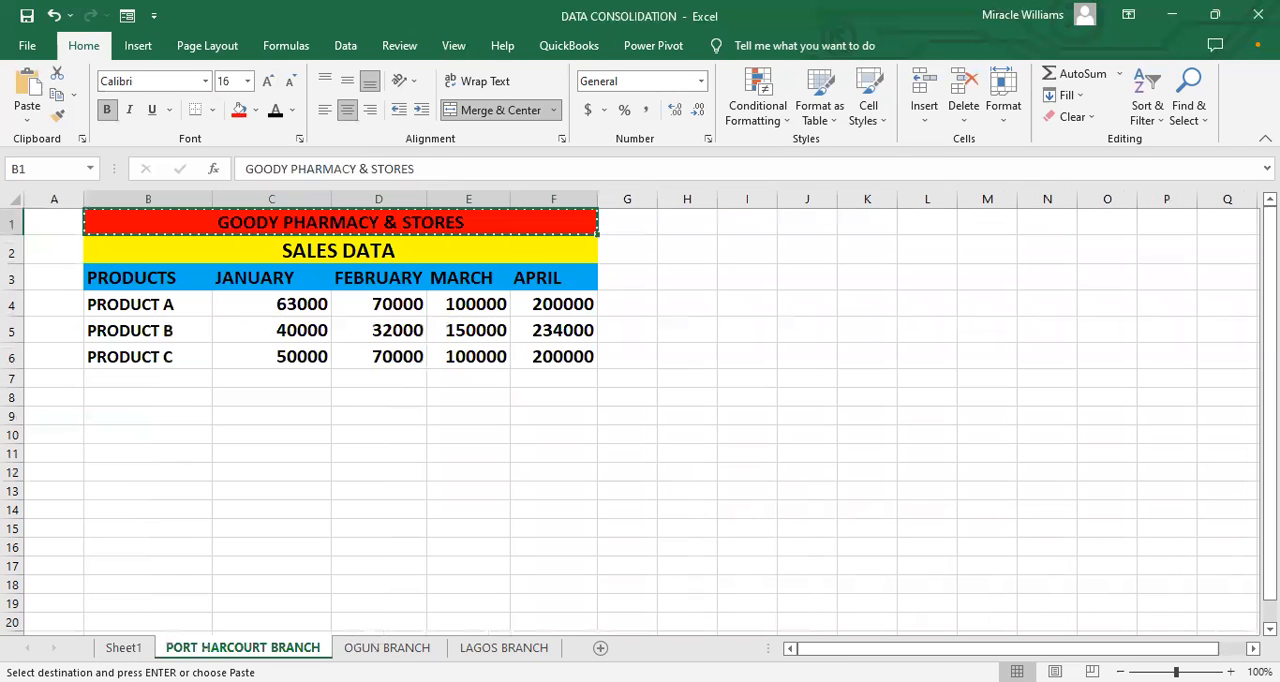
click(308, 512)
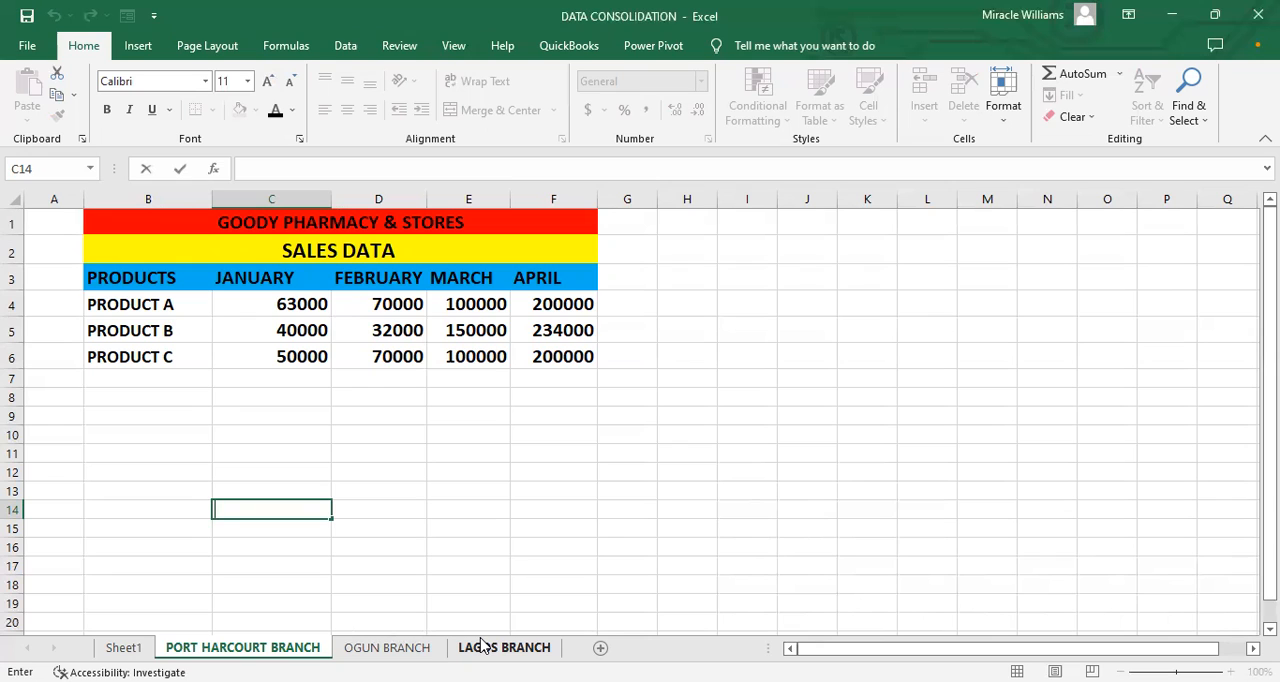
click(389, 455)
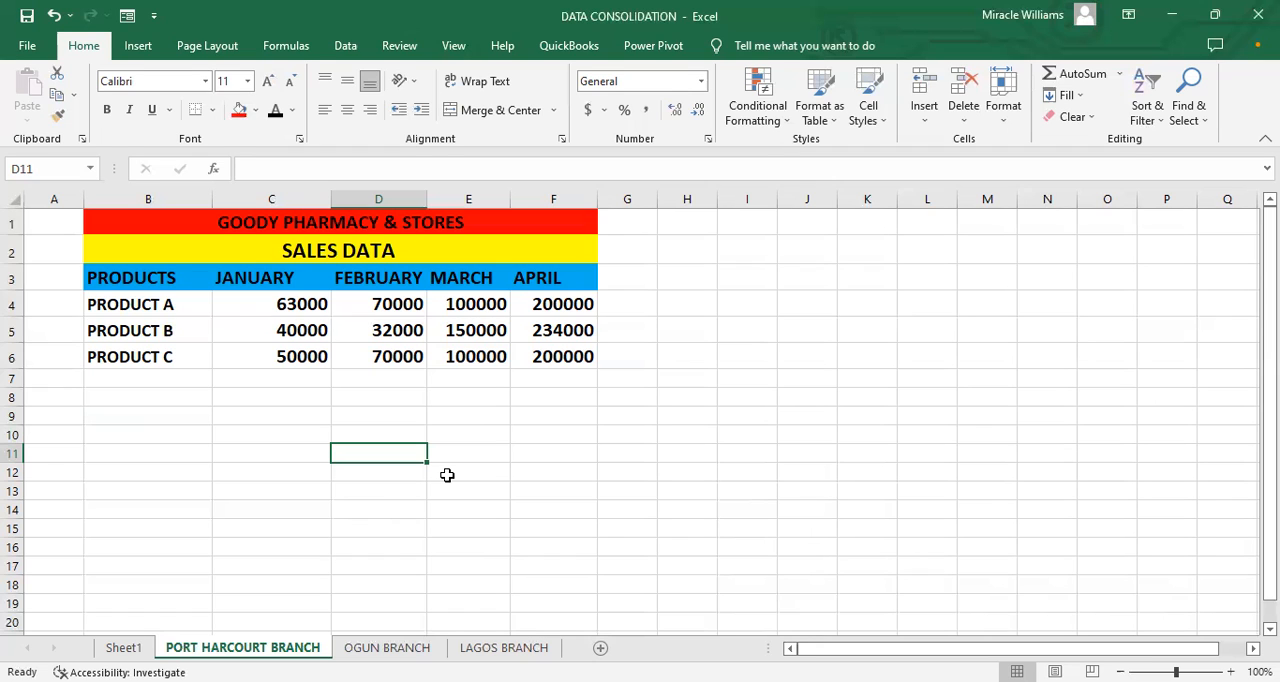
Step: Enter the heading TIPS in cell H12 of Sheet1
click(130, 647)
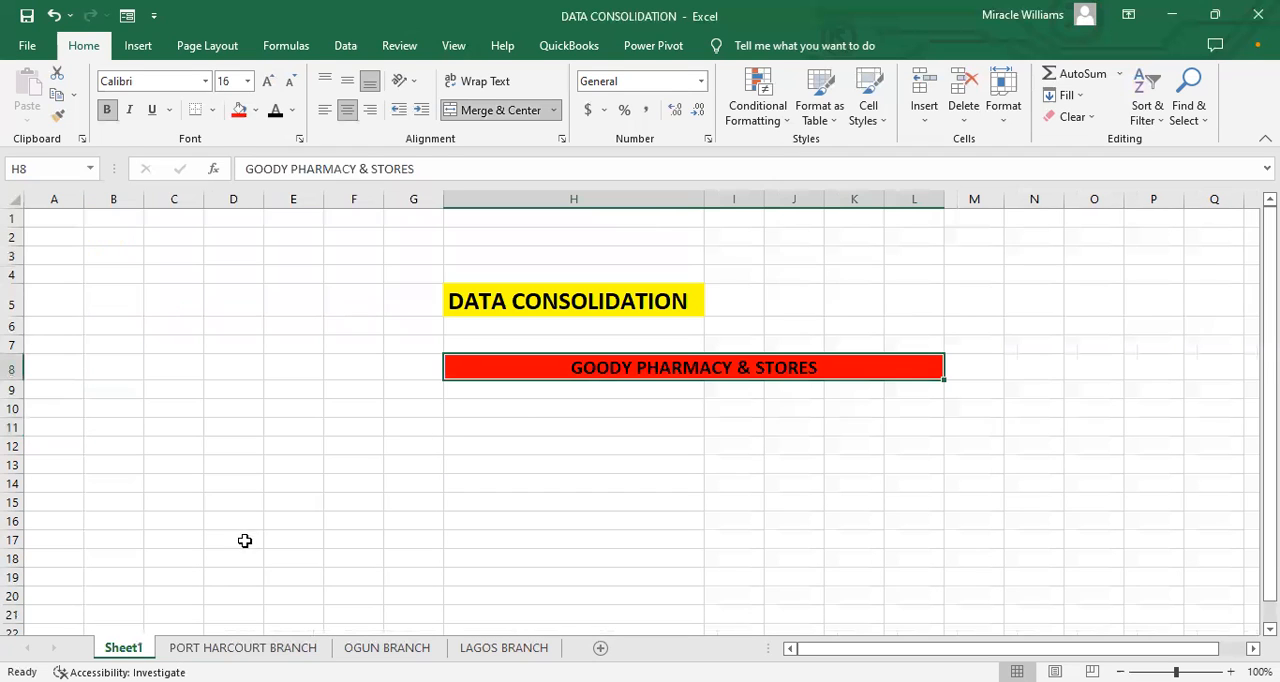
click(490, 451)
text(TIPAS)
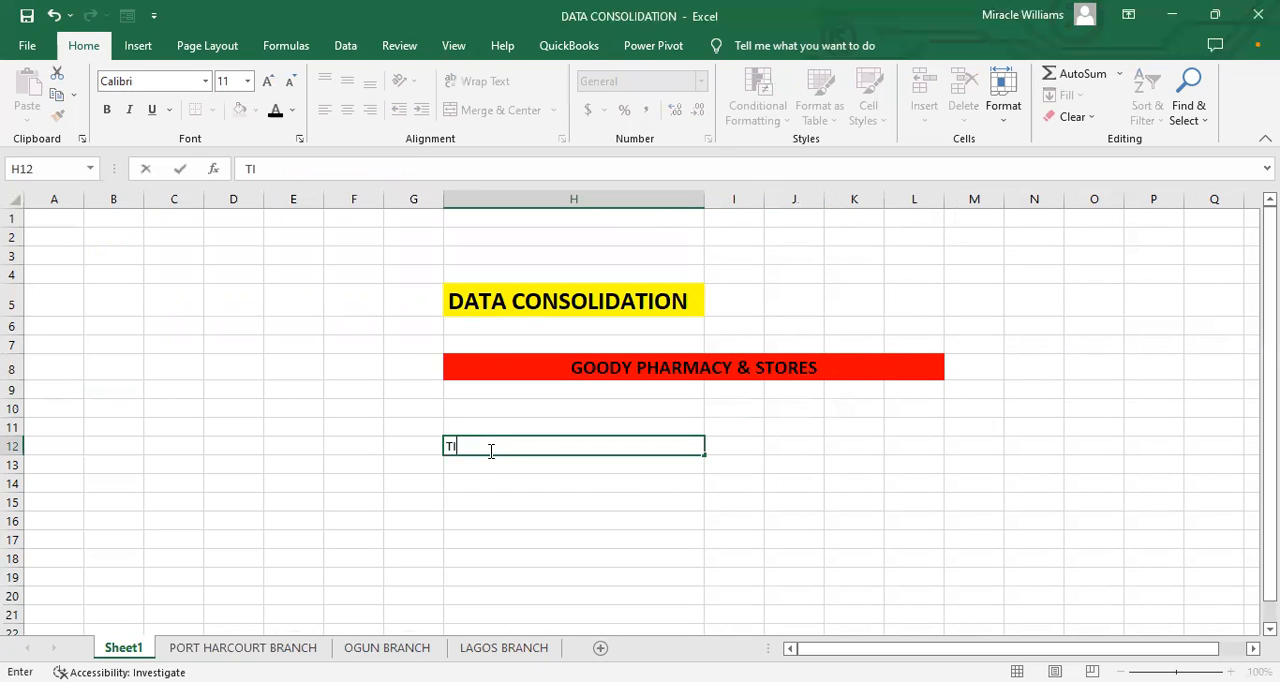
key(BackSpace)
key(BackSpace)
text(S)
click(529, 518)
Step: Set H12:H27 to font size 24 and fill the range with the standard yellow
drag(506, 443, 665, 585)
click(267, 81)
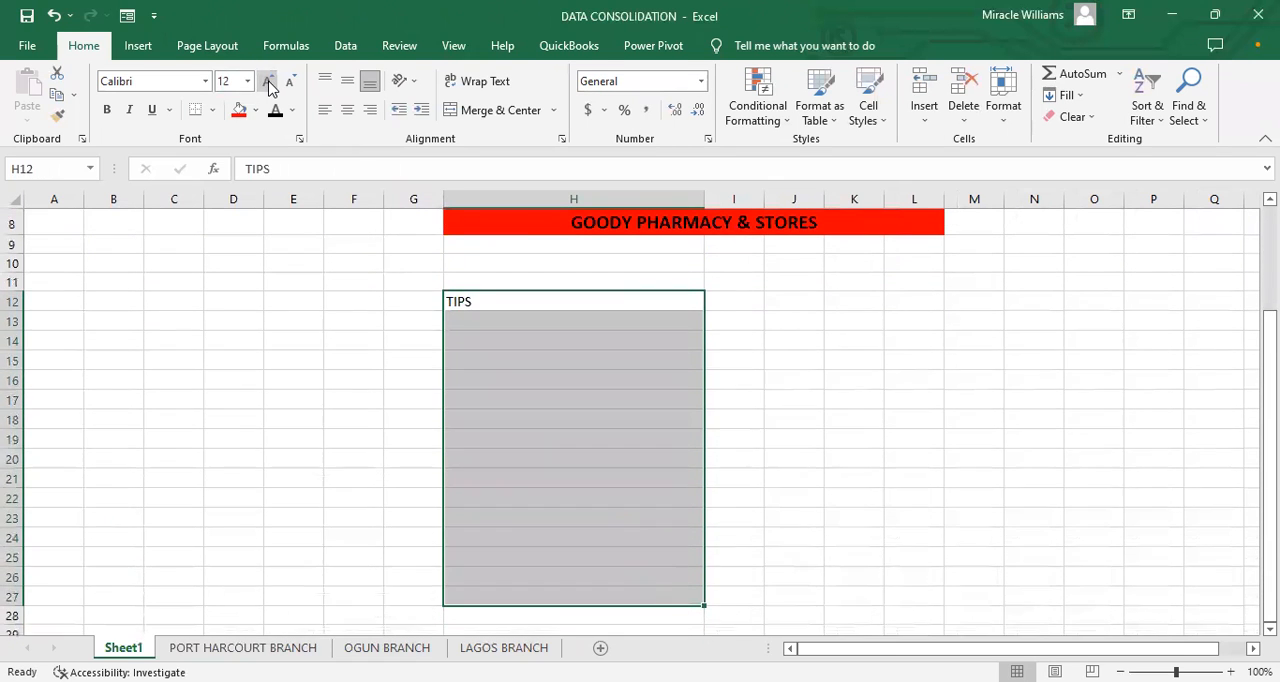
click(267, 81)
click(267, 81)
click(267, 81)
click(267, 81)
click(267, 81)
click(267, 81)
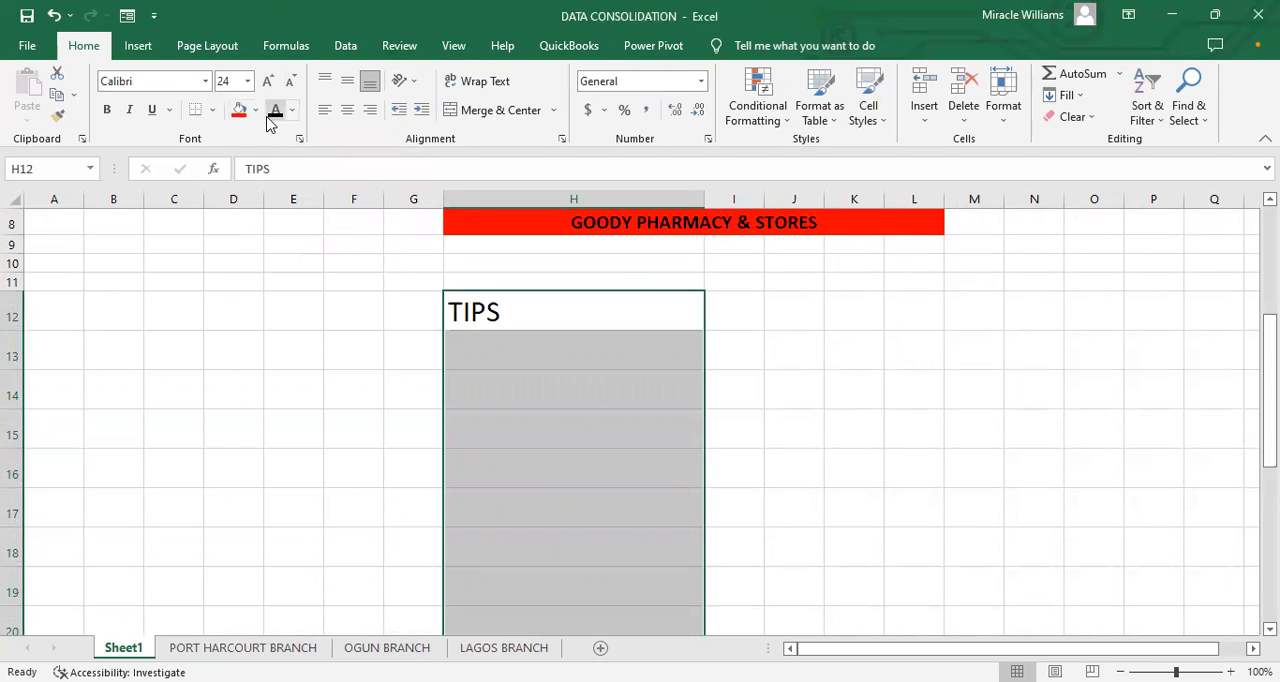
click(256, 110)
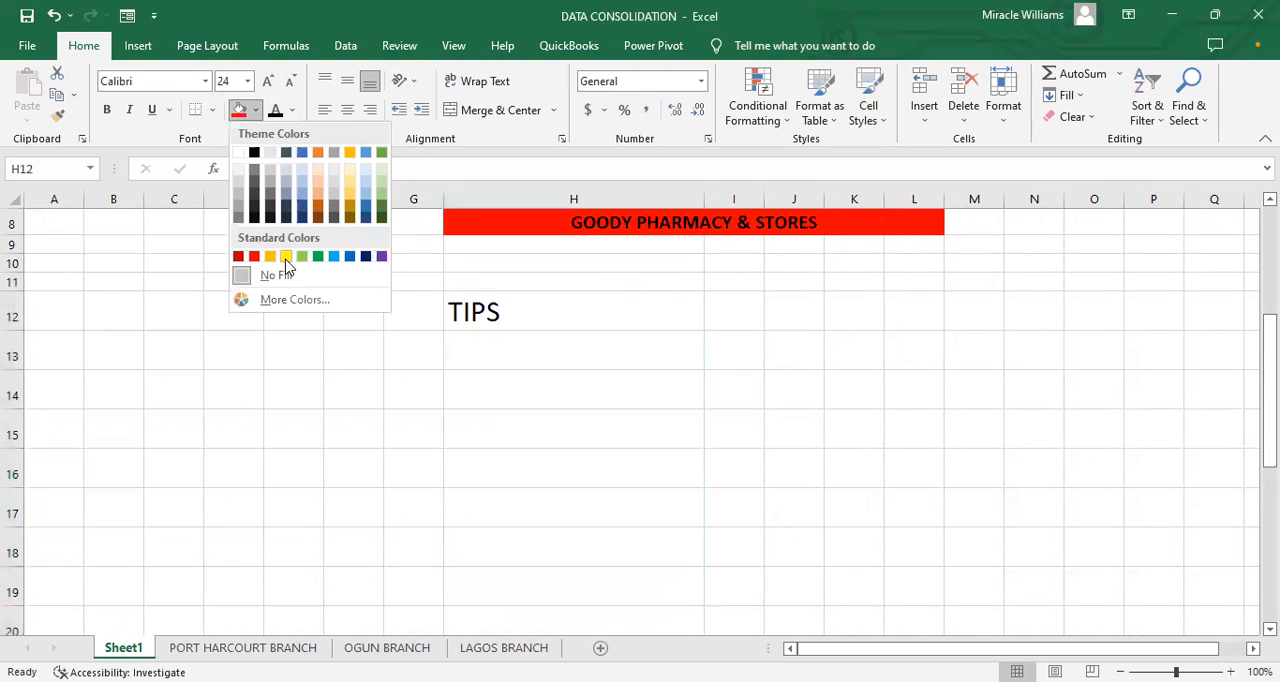
click(286, 257)
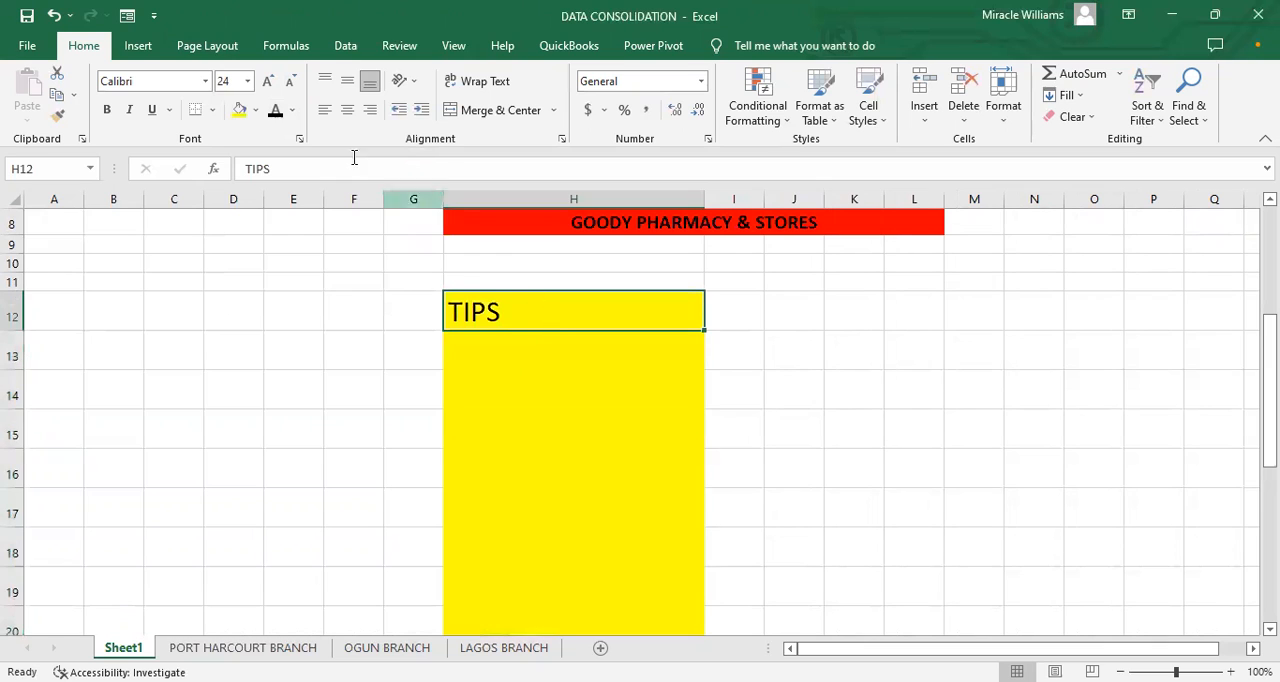
Step: Fill the TIPS heading cell with the blue theme color
click(256, 110)
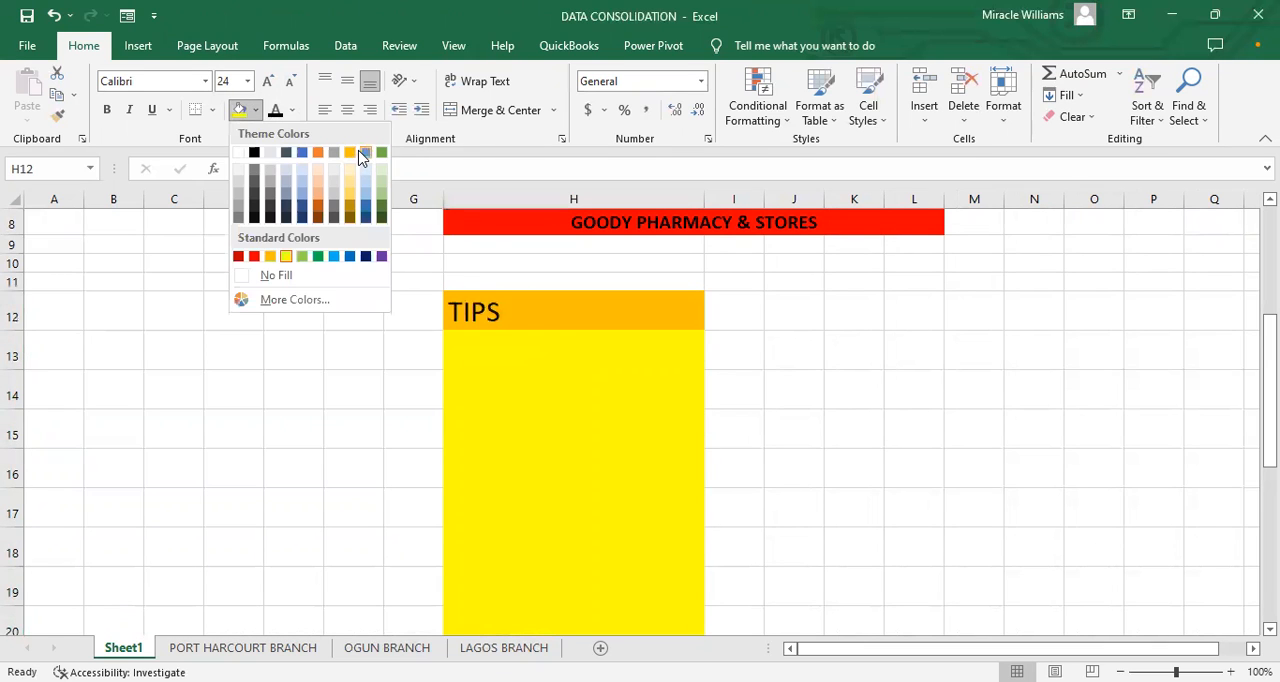
click(360, 150)
click(434, 334)
click(457, 318)
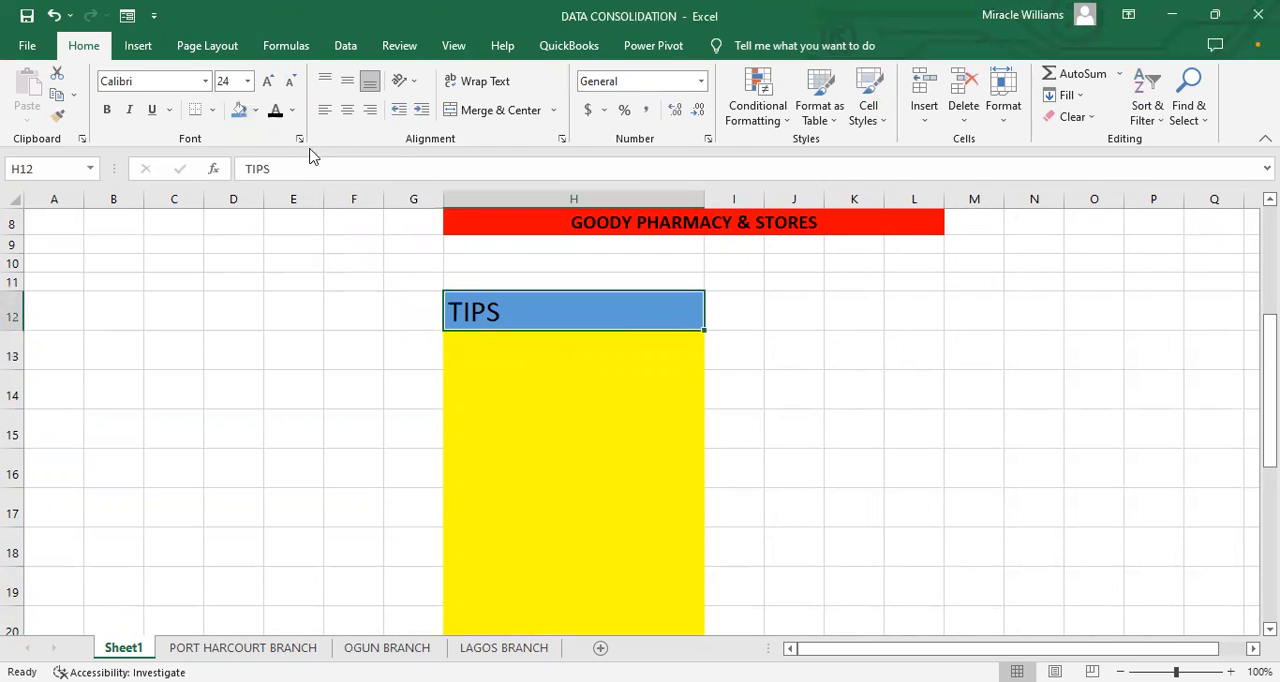
Step: Fill the TIPS heading cell with the standard red
click(256, 110)
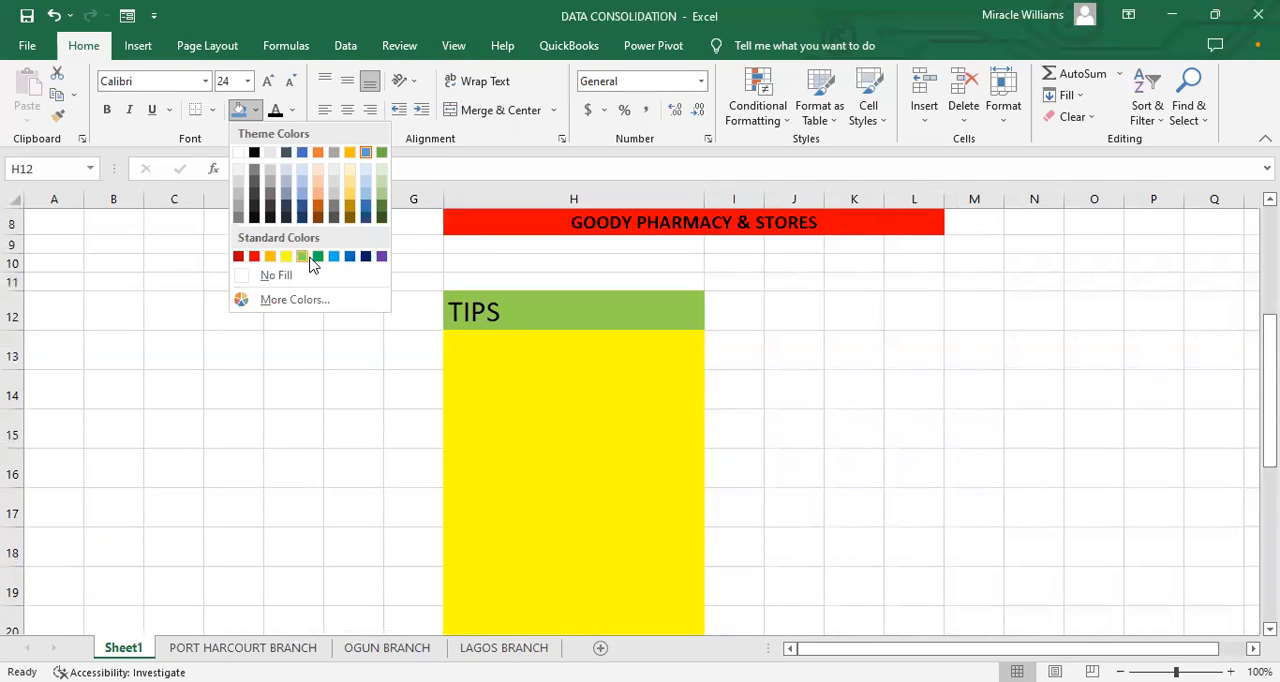
click(254, 256)
click(497, 372)
Step: Enter the first tip, MAINTAIN PRECISE FINANCIASL RECORDS, in H13 below the TIPS heading
click(495, 353)
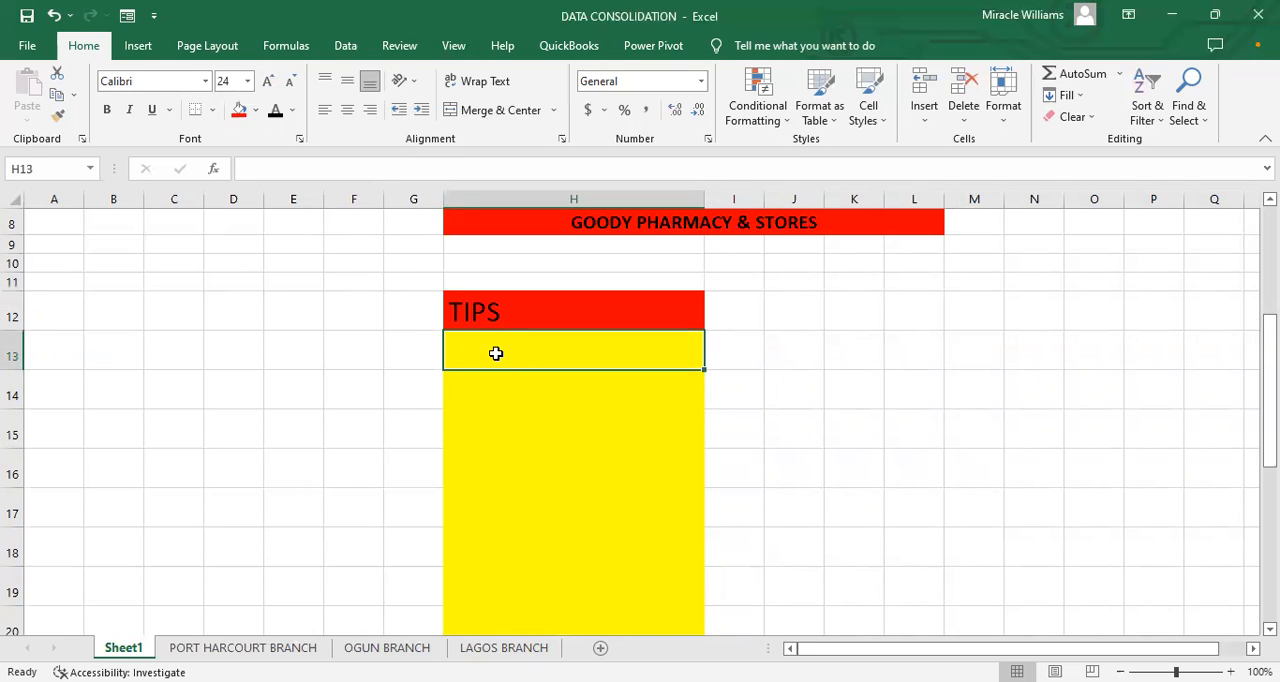
text(M)
key(BackSpace)
text(M)
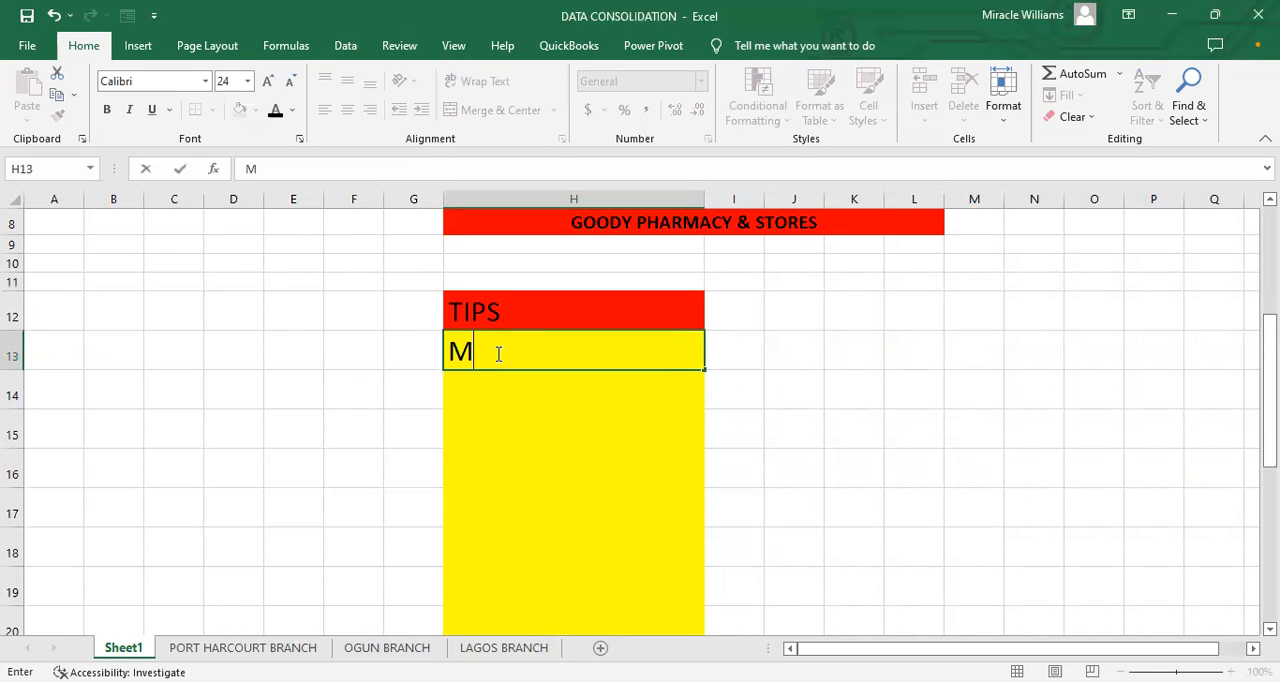
text(AINTAIN)
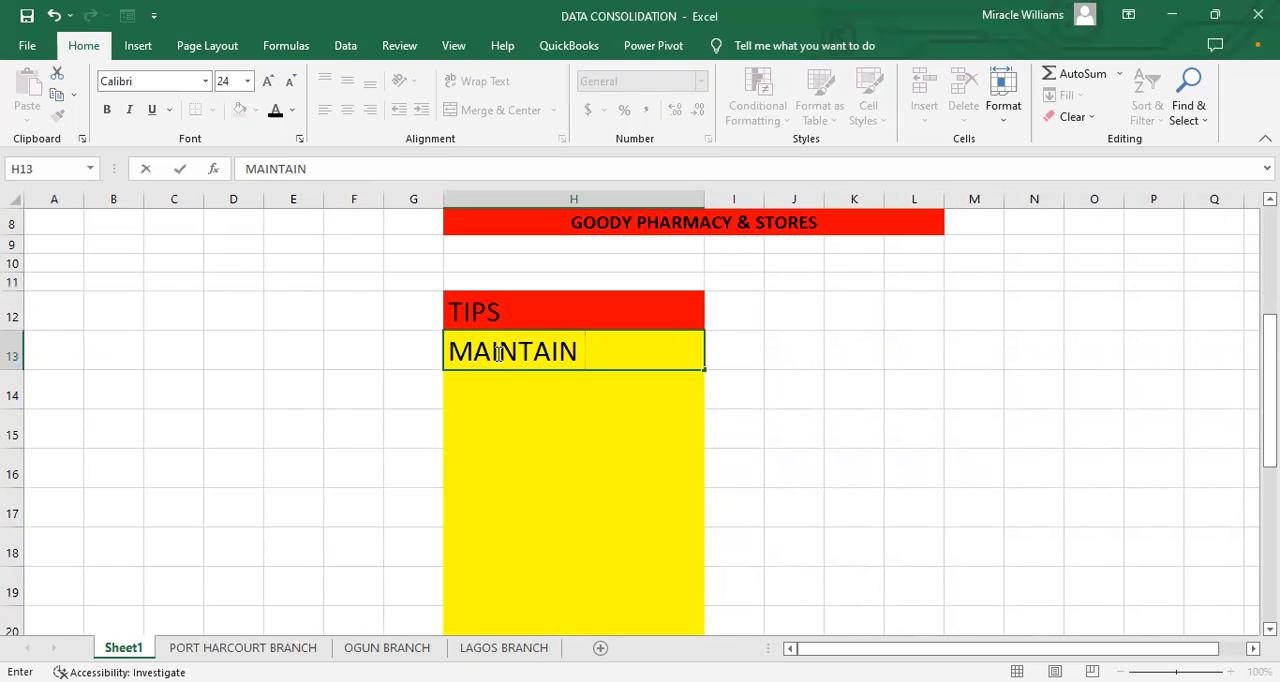
text(PRECISE )
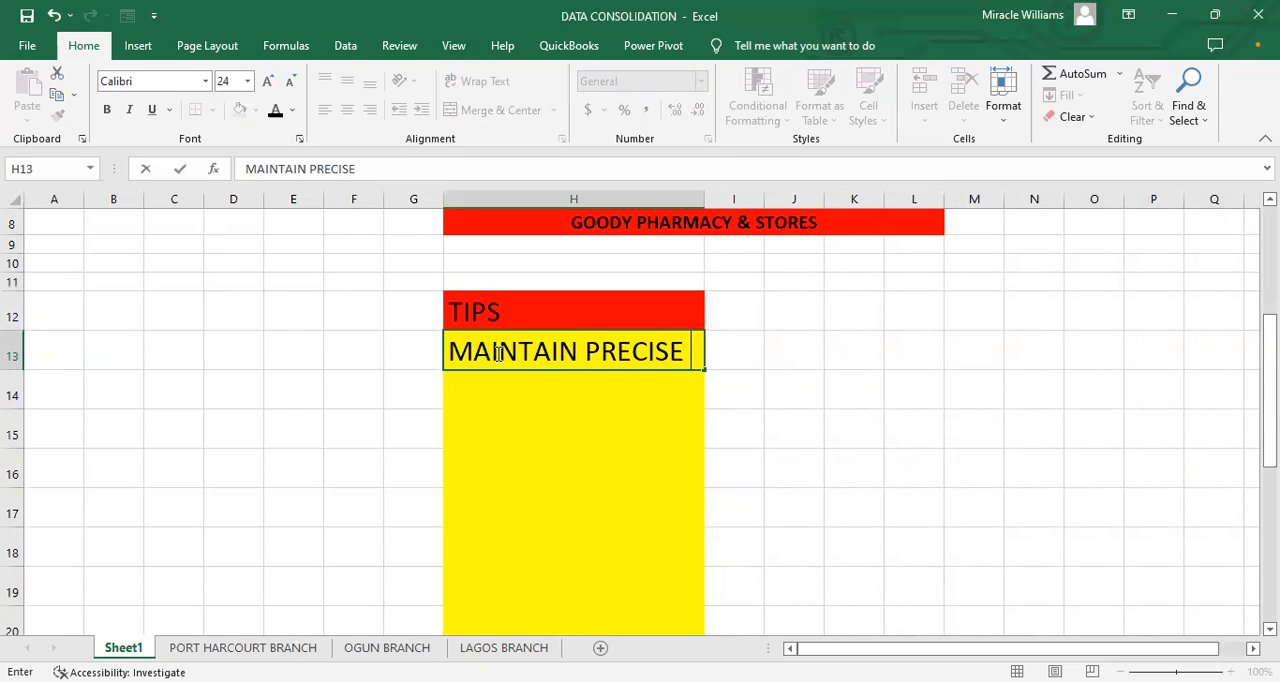
text(FINANC)
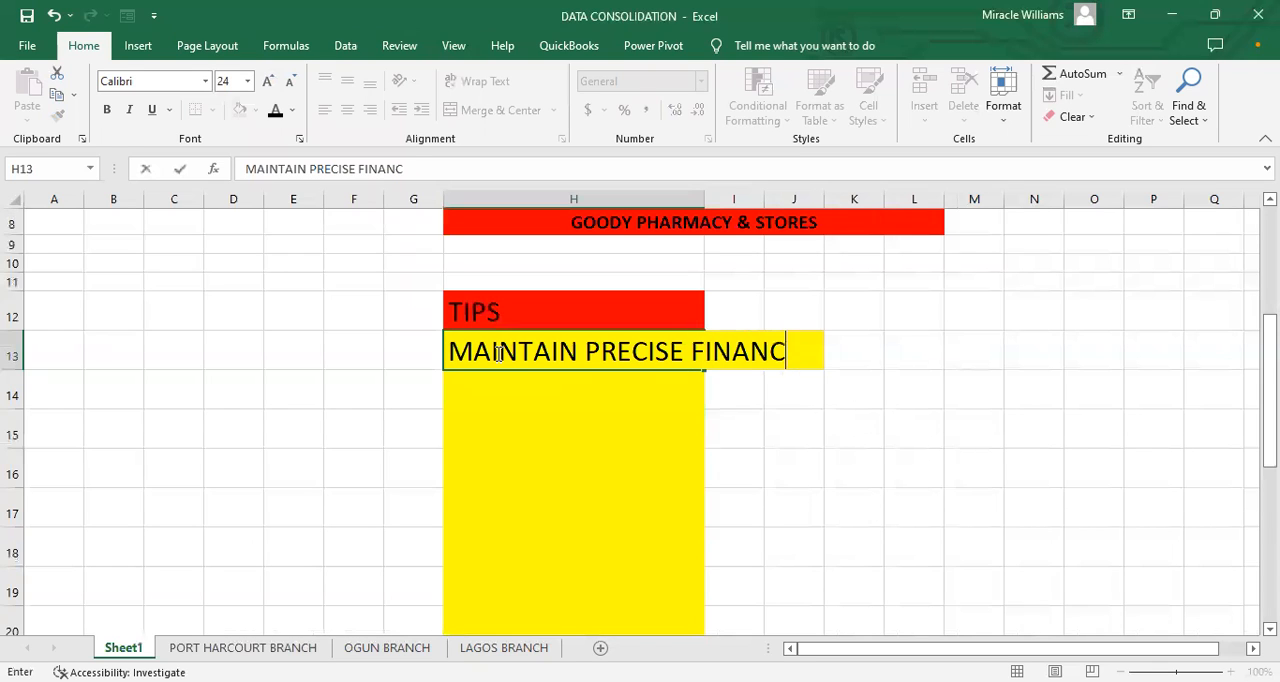
text(IASL)
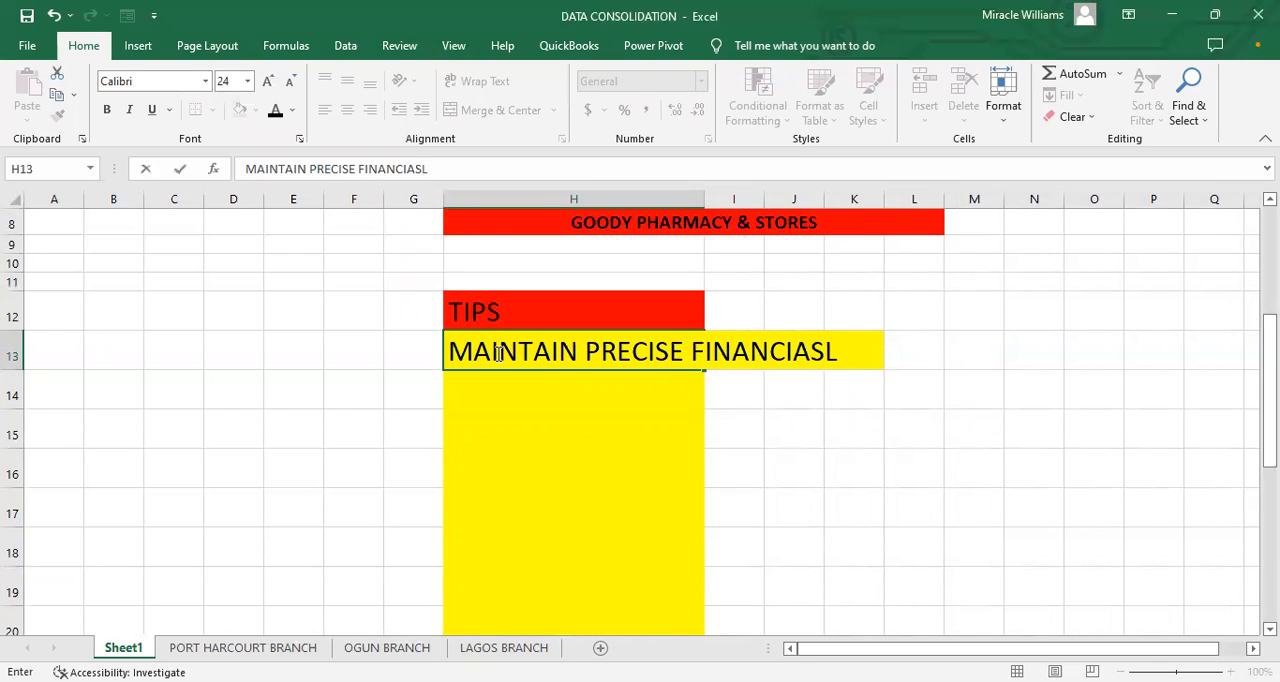
text( RECORDS)
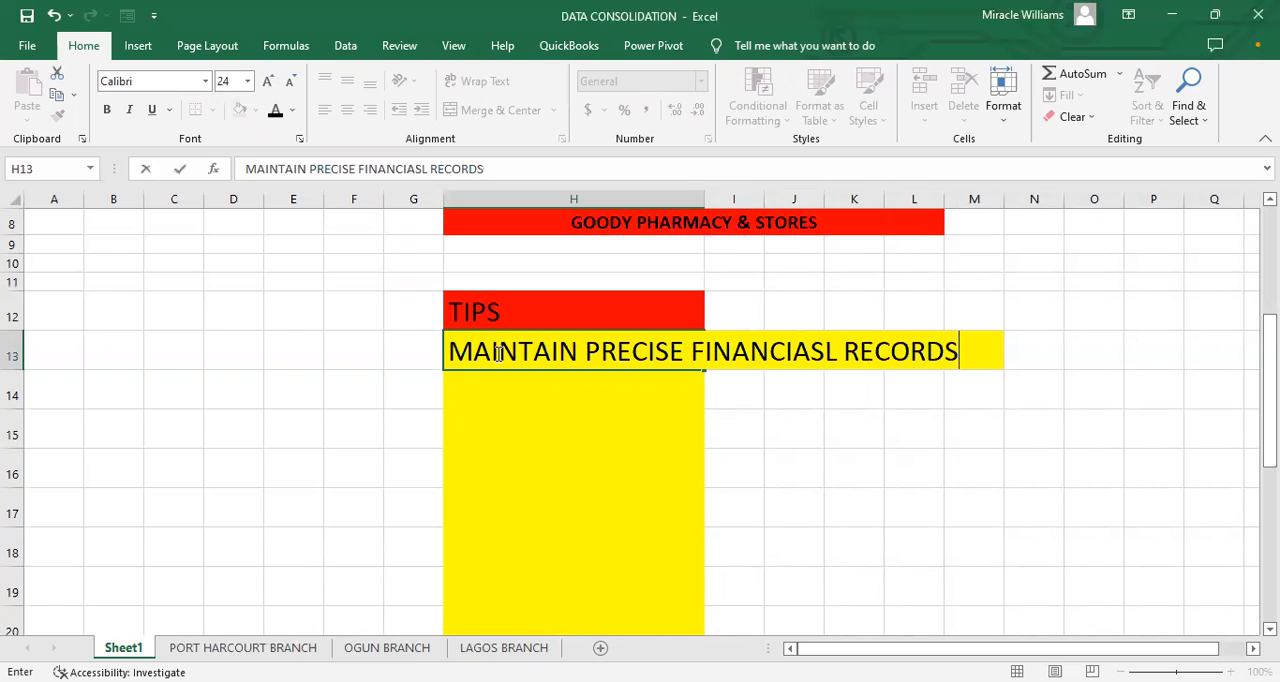
Step: Enter the number 1 in G13 beside the first tip
click(402, 347)
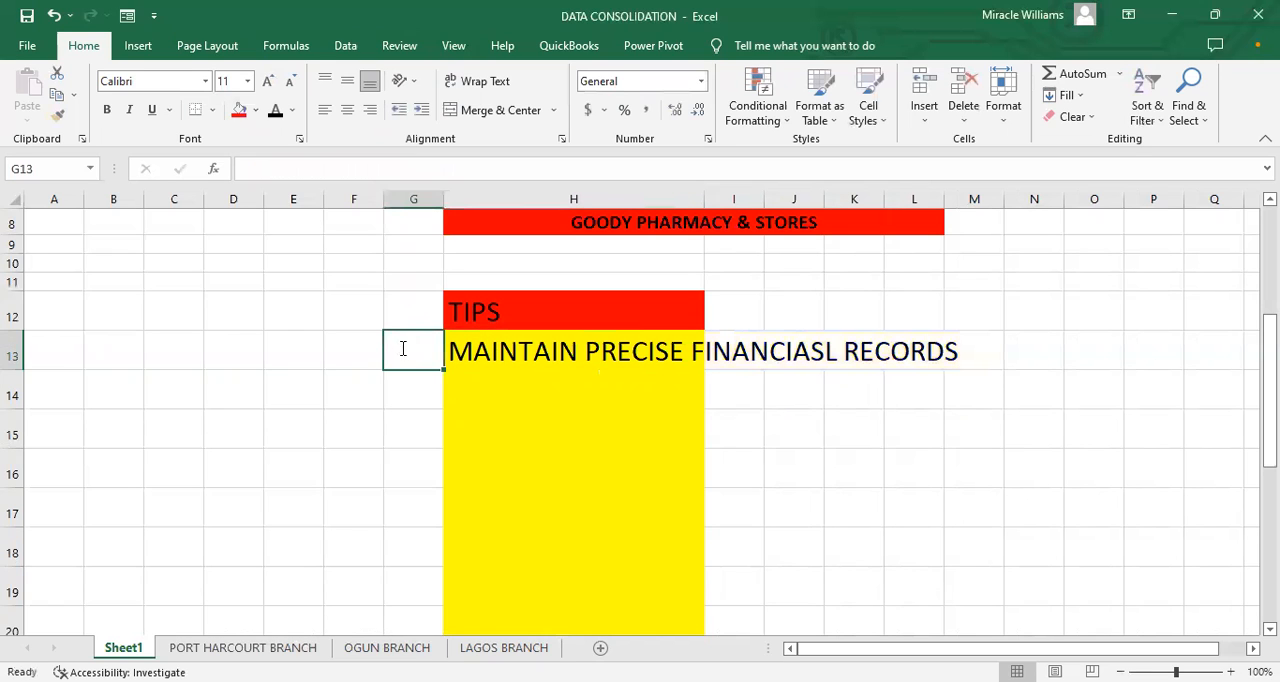
text(1)
click(451, 411)
click(386, 376)
Step: Increase the font size of G13 and the blank cells below it to 24
drag(410, 352, 413, 600)
click(267, 83)
click(267, 83)
click(267, 83)
click(267, 83)
click(267, 83)
click(267, 83)
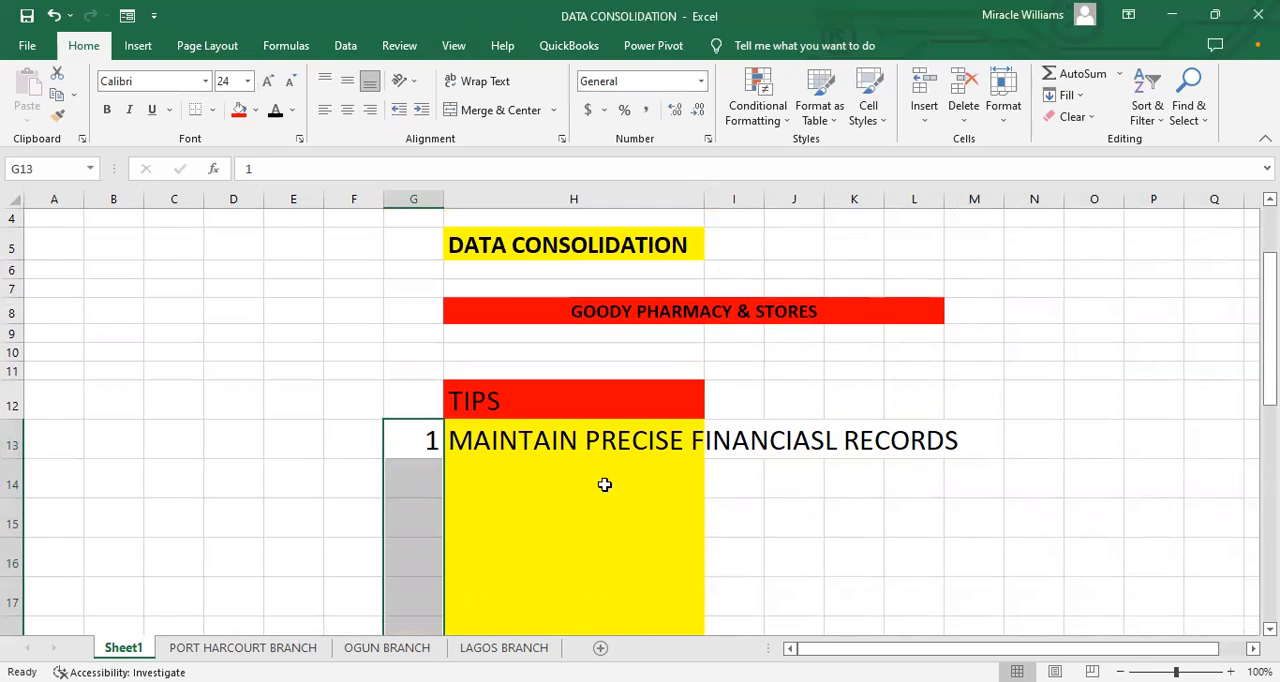
Step: Widen column H on Sheet1 so the first tip fits inside its cell
click(500, 472)
drag(704, 199, 979, 242)
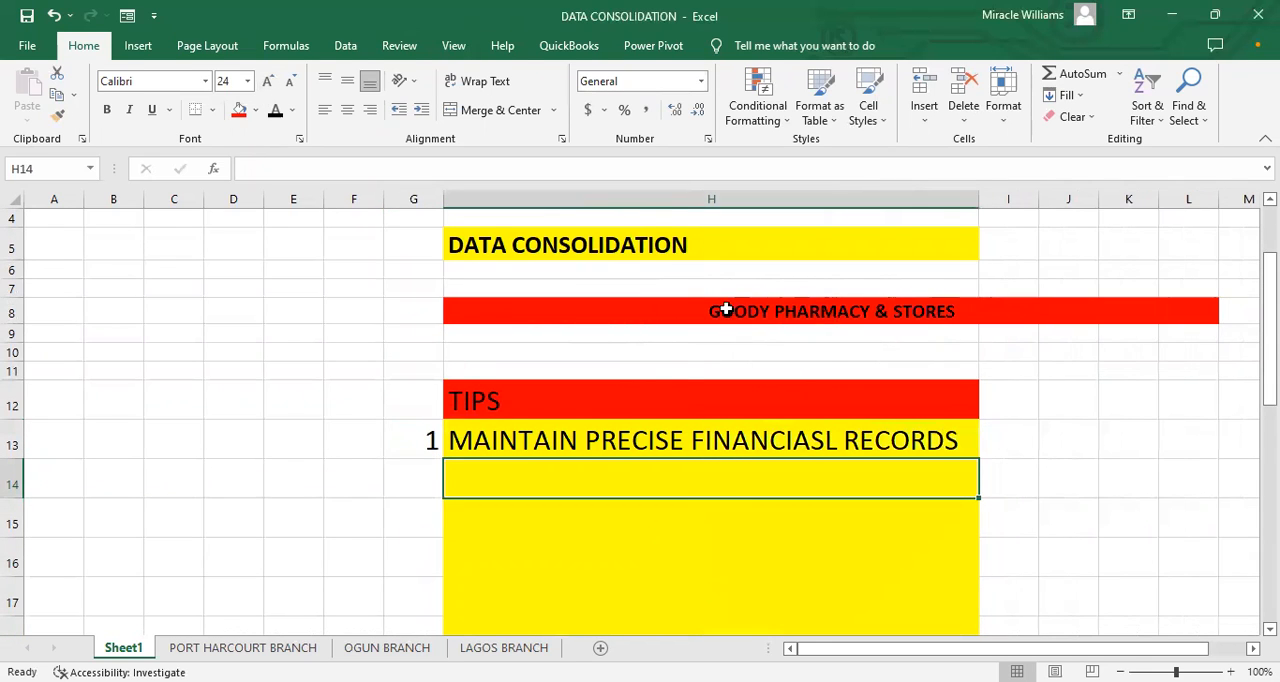
click(693, 385)
click(631, 344)
Step: Unmerge the GOODY PHARMACY & STORES heading in row 8 and remove the red fill from I8:L8
click(1062, 308)
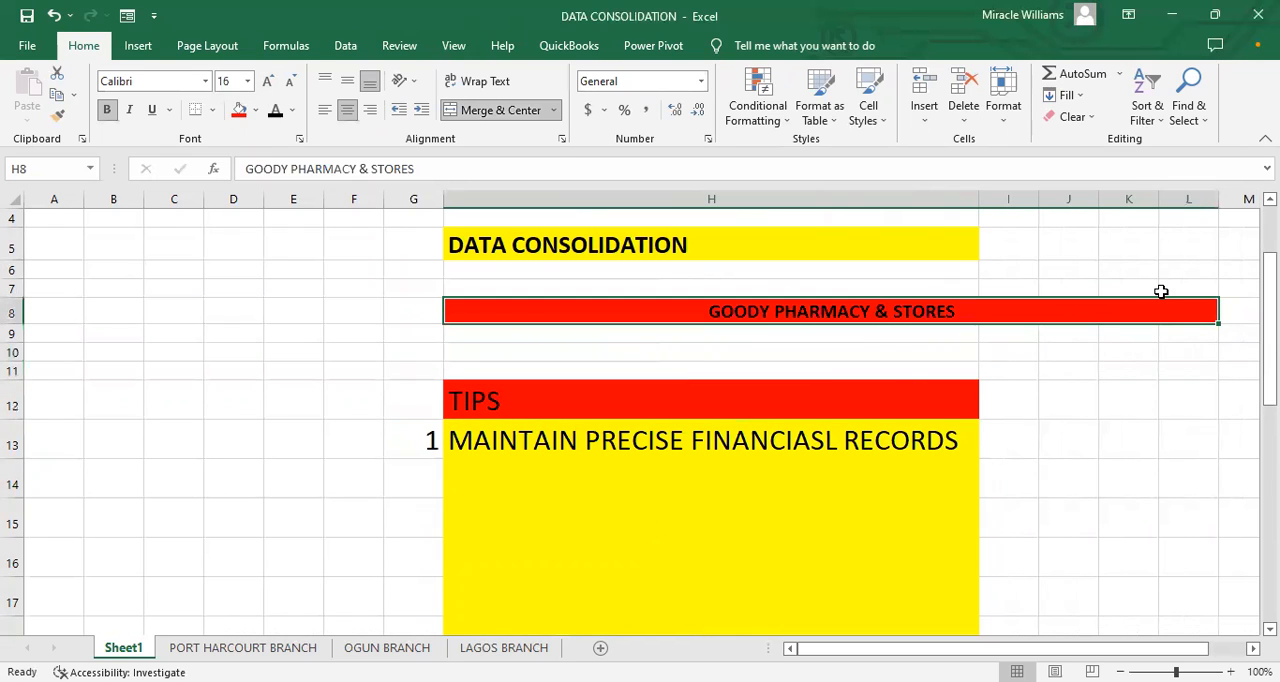
click(492, 110)
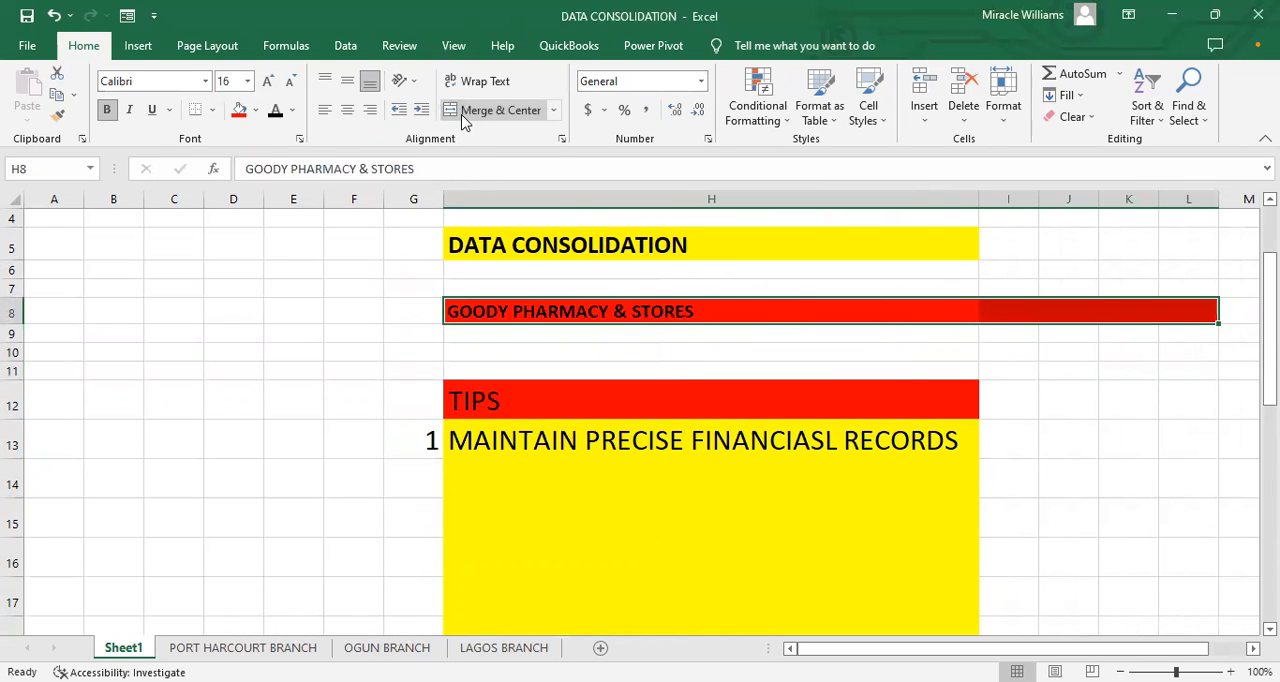
drag(1020, 308, 1176, 310)
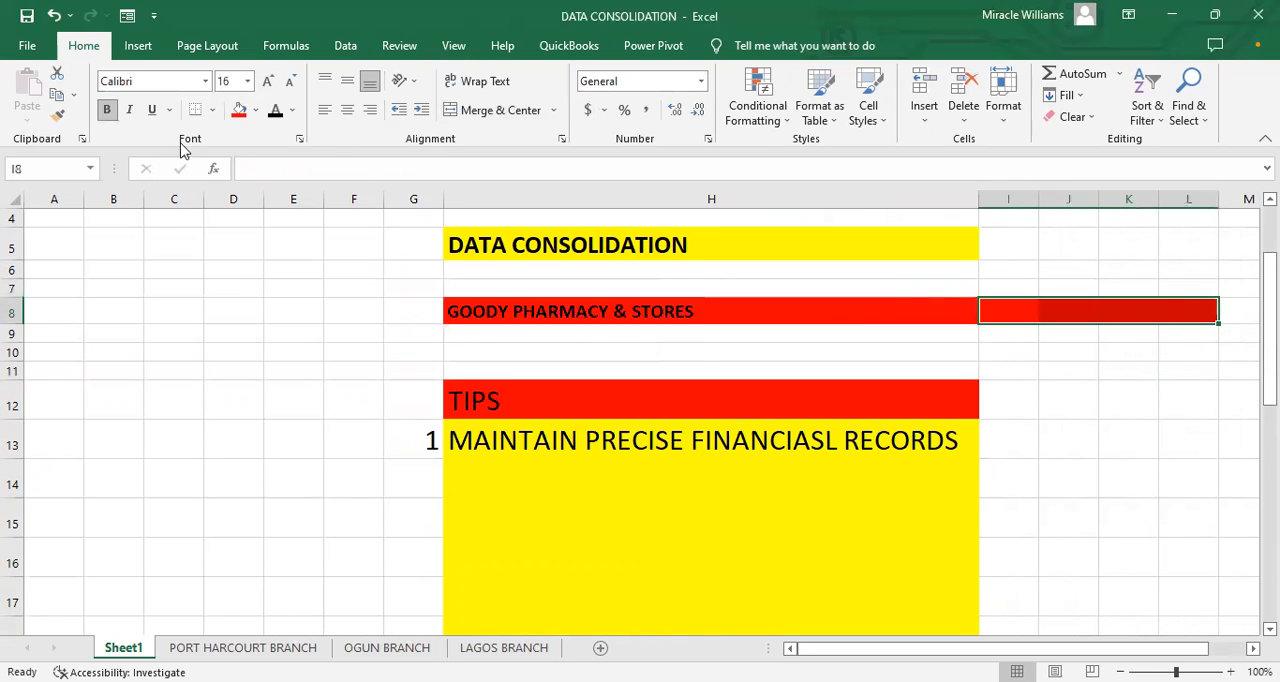
click(256, 115)
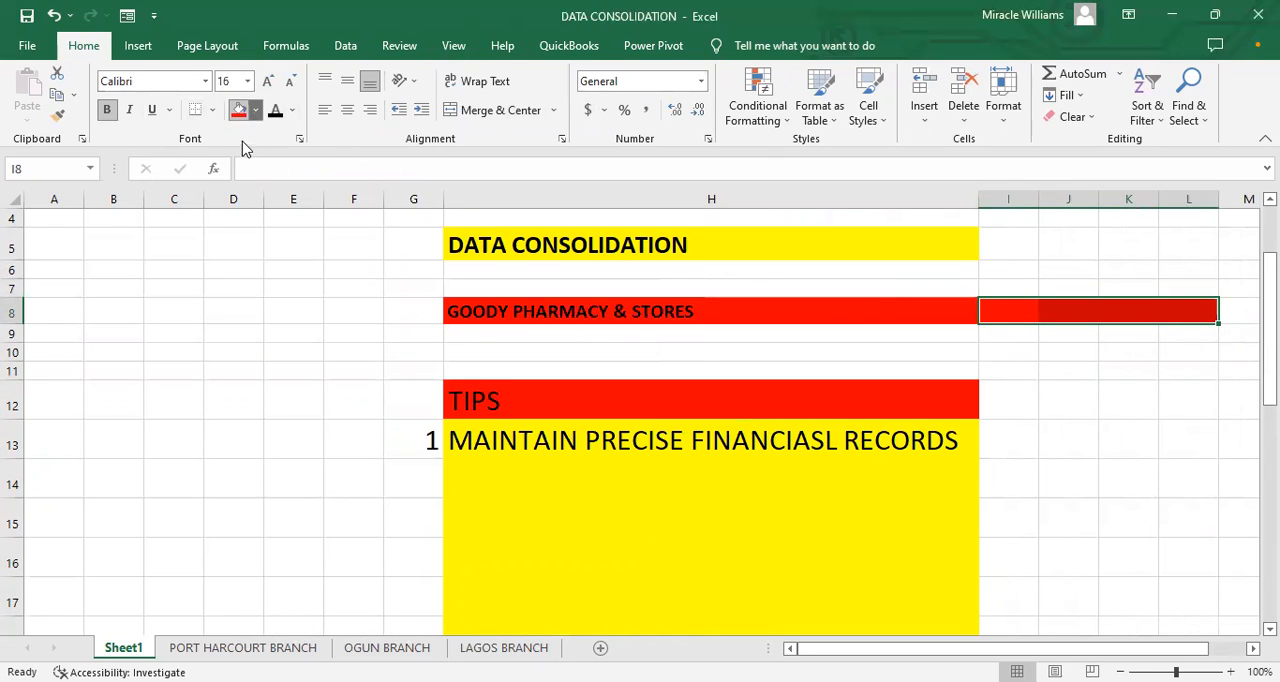
click(268, 287)
Step: Center the DATA CONSOLIDATION title in H5 and the GOODY PHARMACY & STORES heading in H8 horizontally
click(482, 309)
click(486, 246)
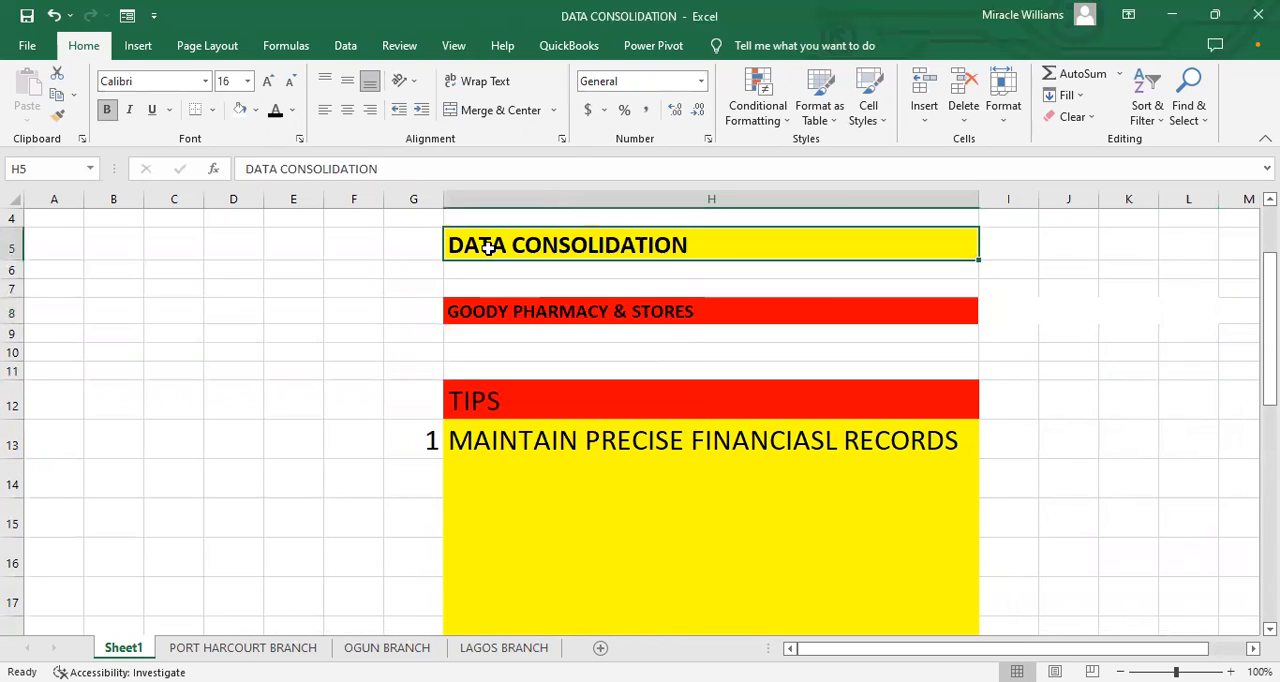
click(347, 110)
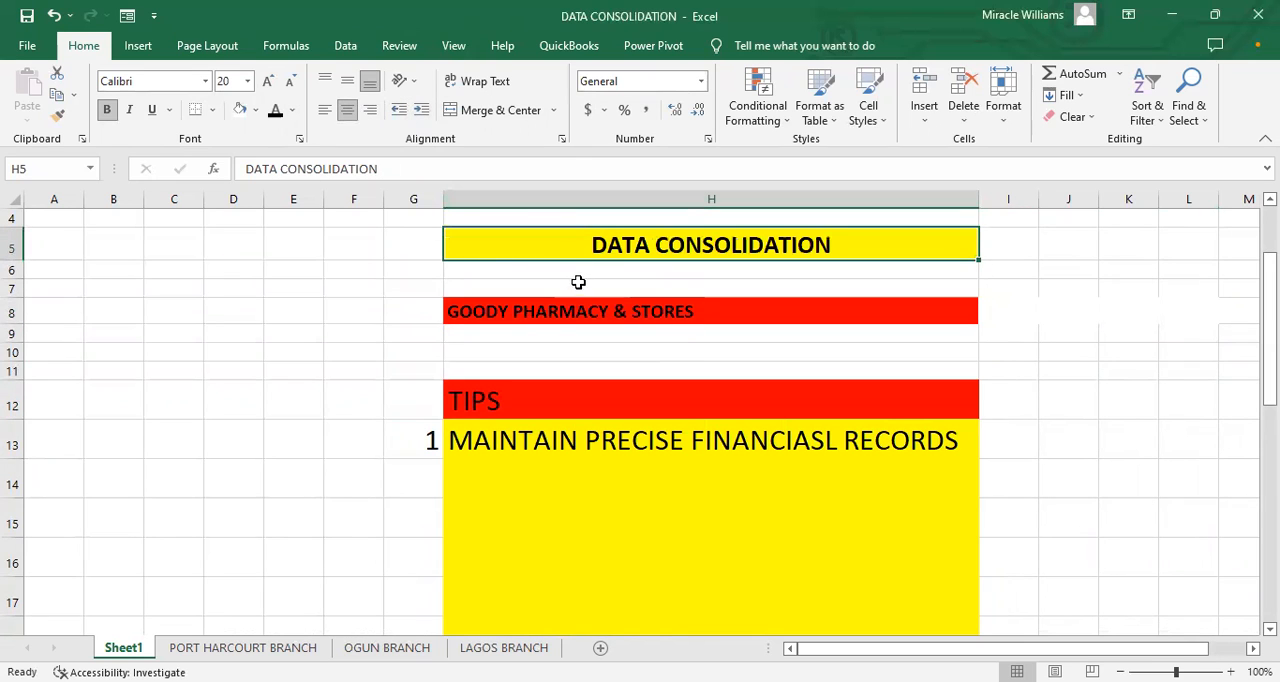
click(576, 310)
click(347, 110)
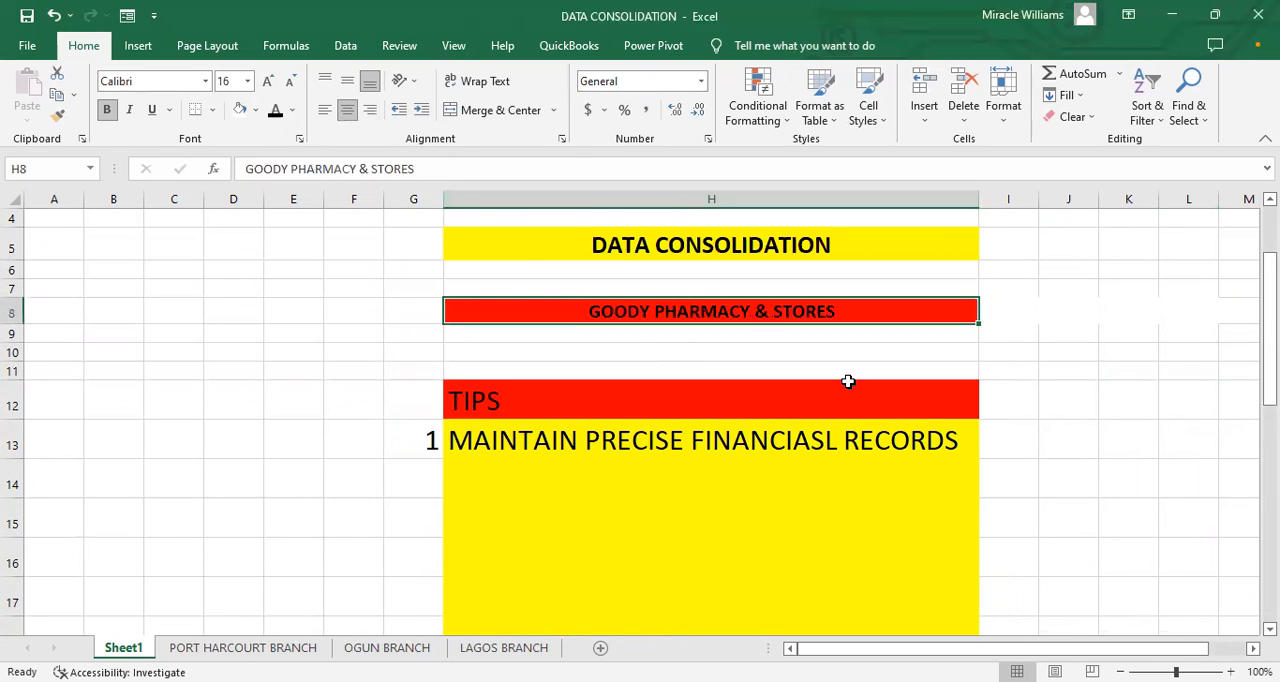
click(745, 369)
click(720, 466)
Step: Increase the font size of G13:H13 to 26 and widen column H to fit the enlarged tip
click(620, 442)
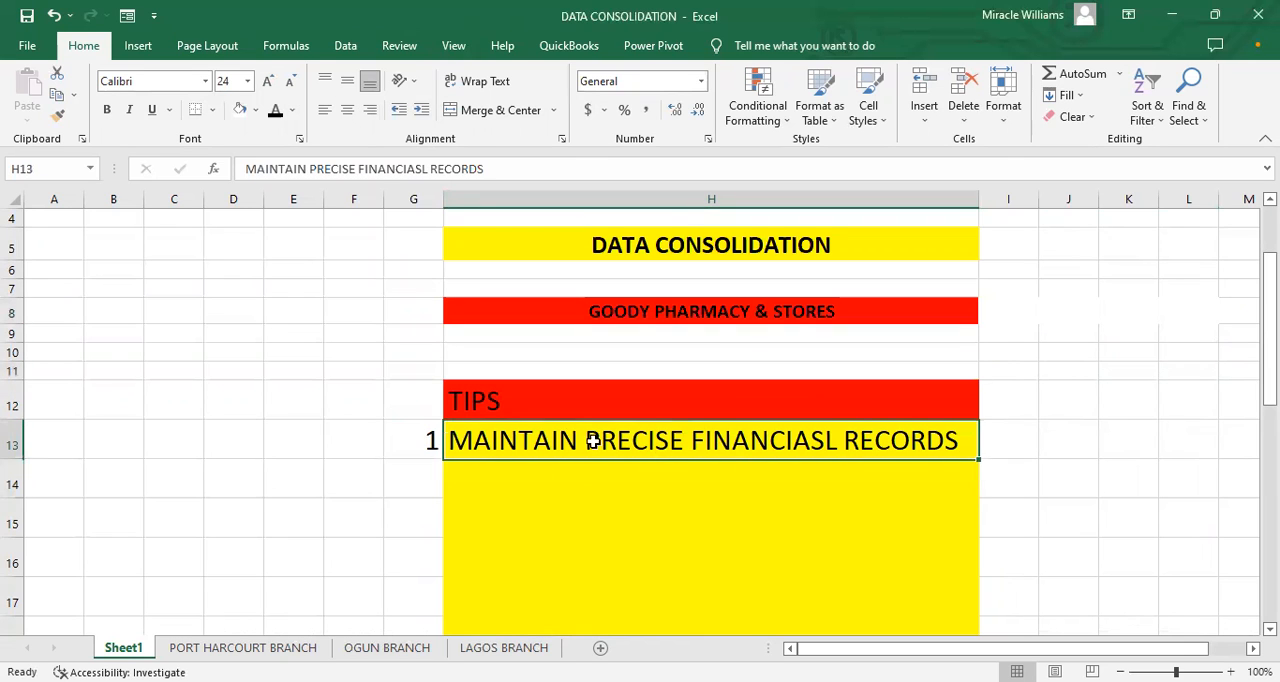
click(426, 440)
drag(426, 440, 866, 443)
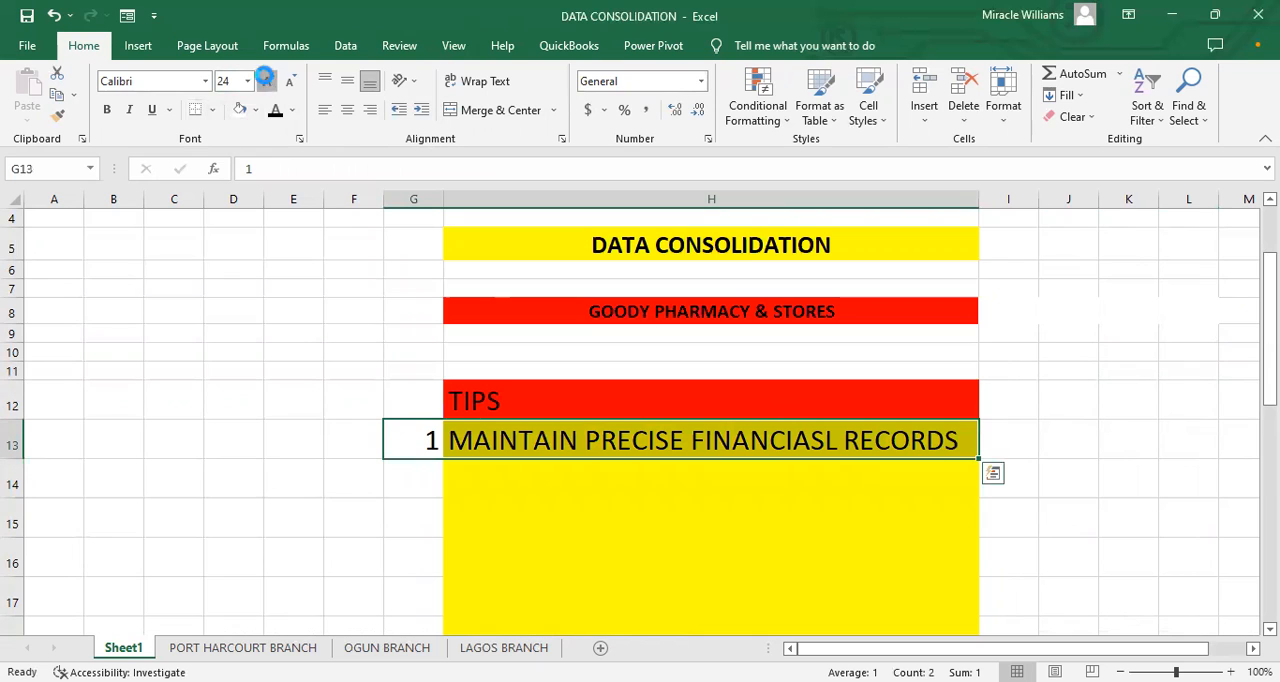
click(268, 81)
click(422, 475)
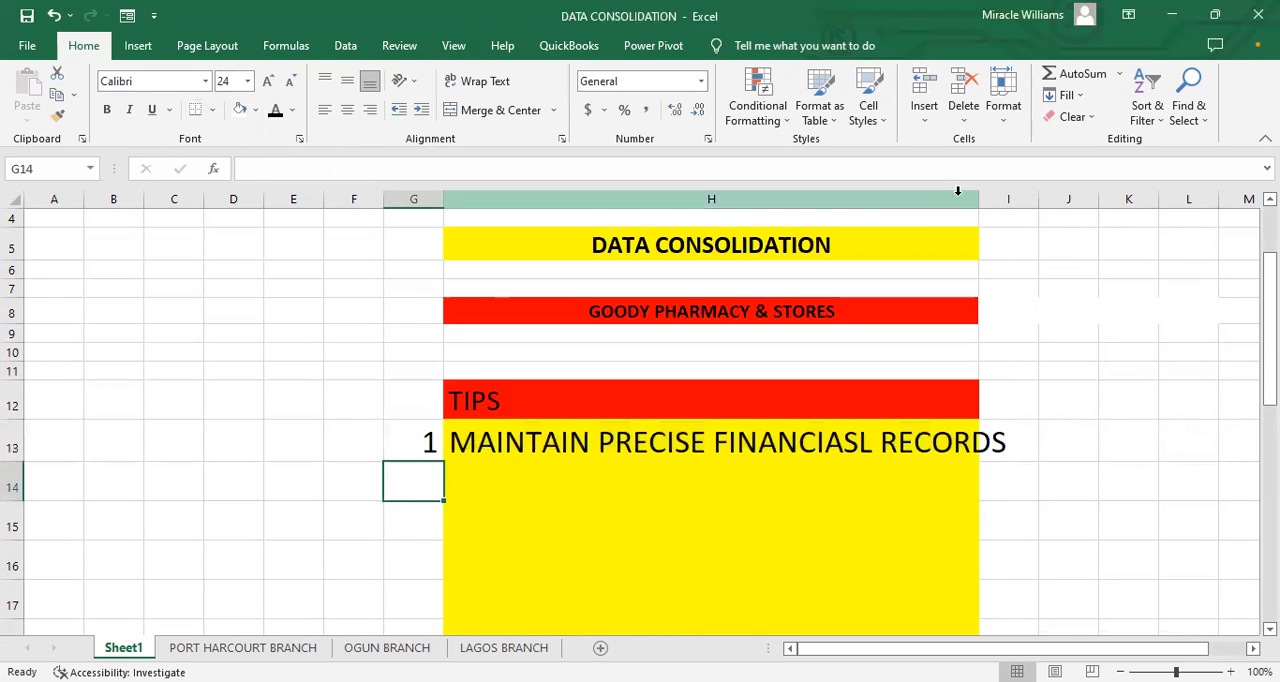
drag(971, 199, 1076, 199)
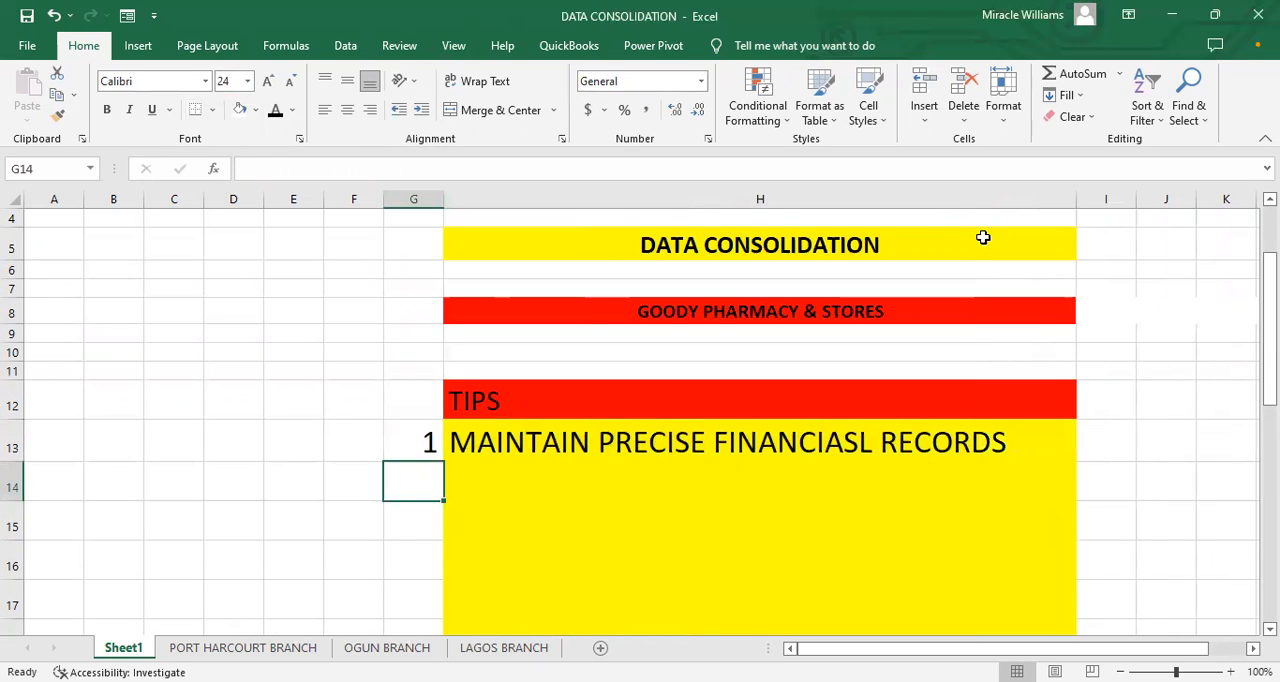
Step: Correct the misspelled word in H13 so the tip reads MAINTAIN PRECISE FINANCIAL RECORDS
scroll(666, 417, down, 2)
click(840, 302)
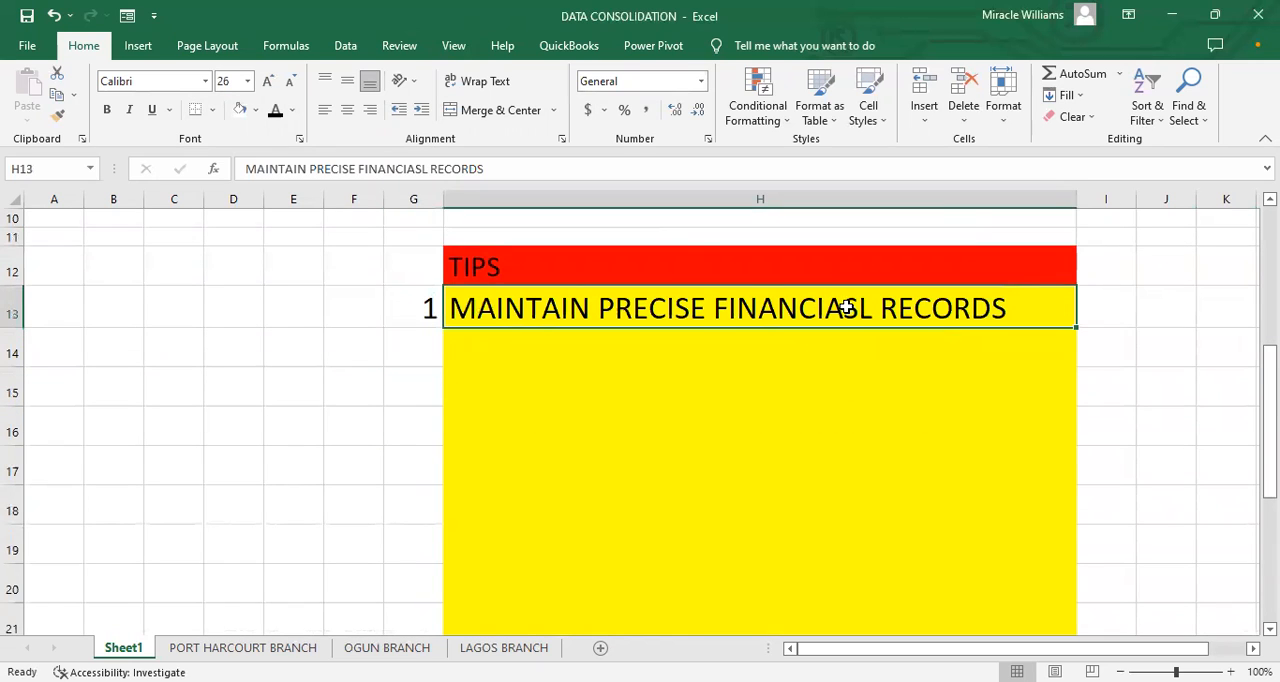
double_click(846, 307)
key(Delete)
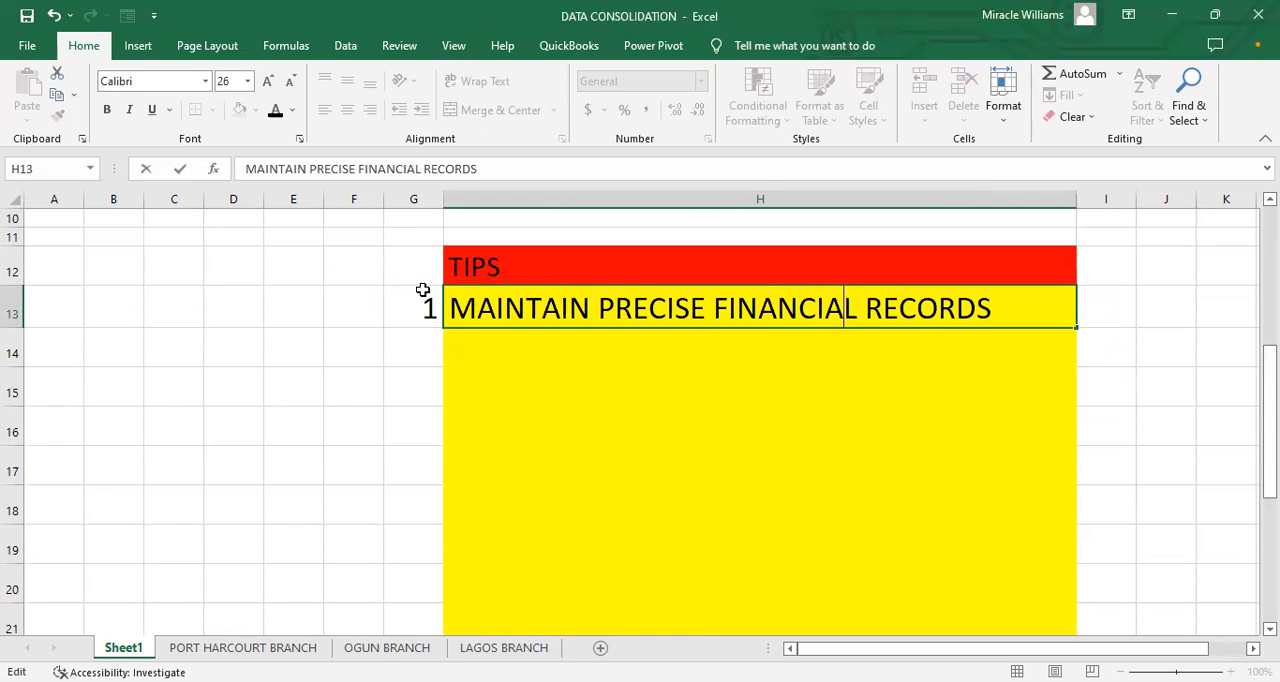
drag(423, 292, 412, 584)
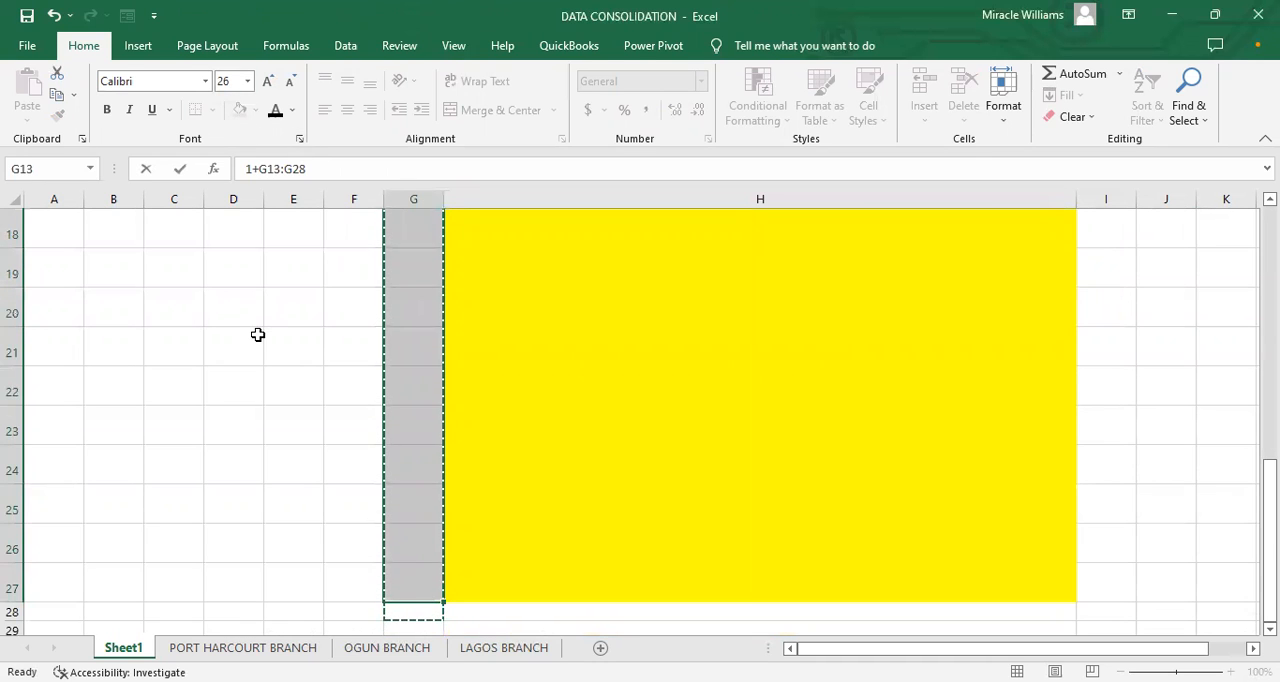
key(shift+Up)
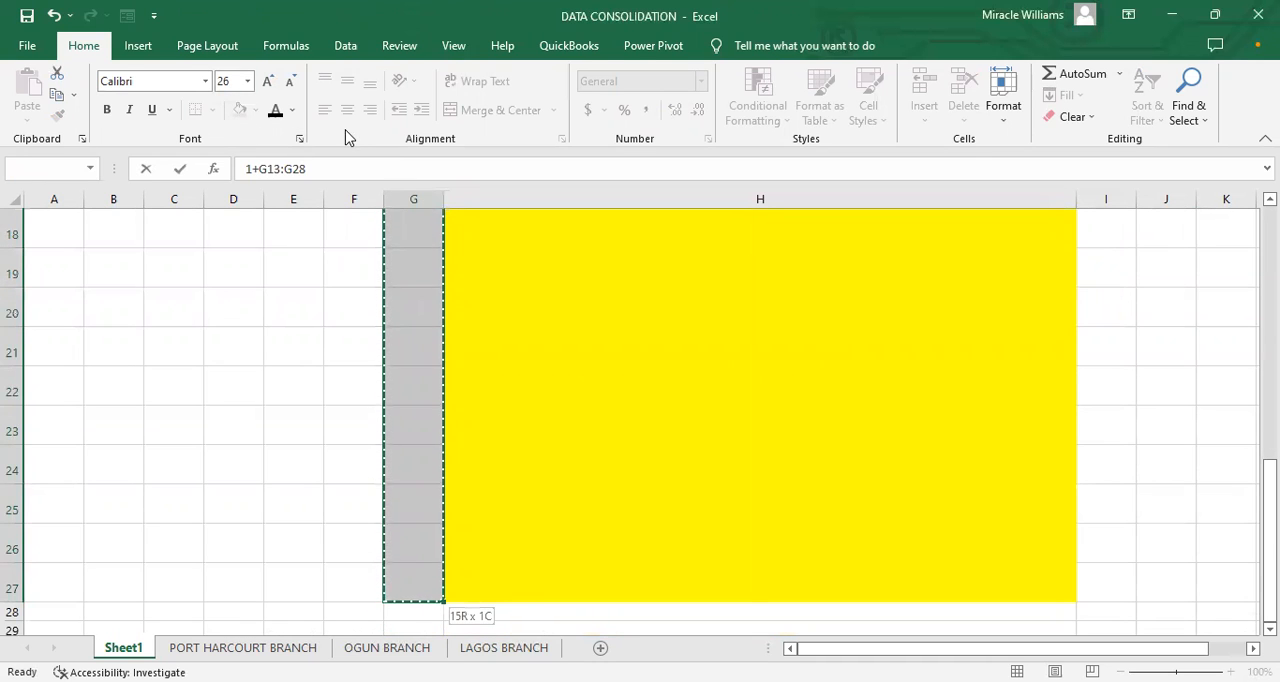
key(Escape)
key(Return)
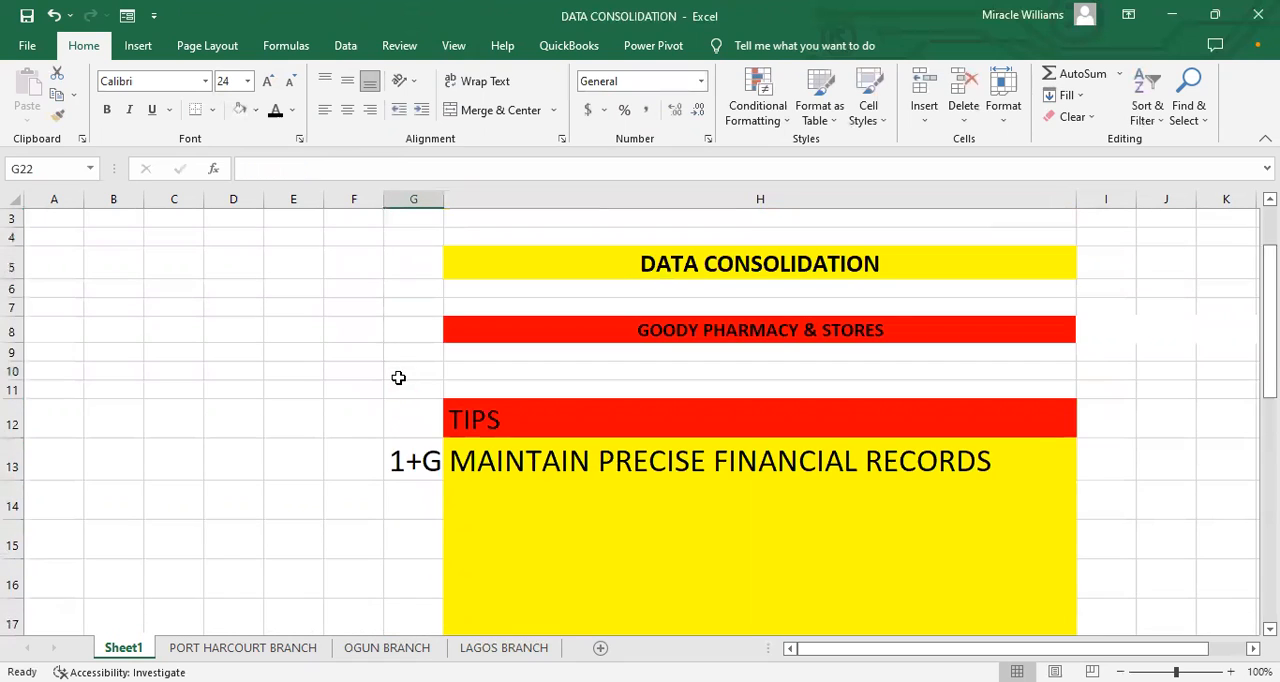
Step: Remove the stray +G13:G28 text from G13, leaving only the number 1
click(402, 460)
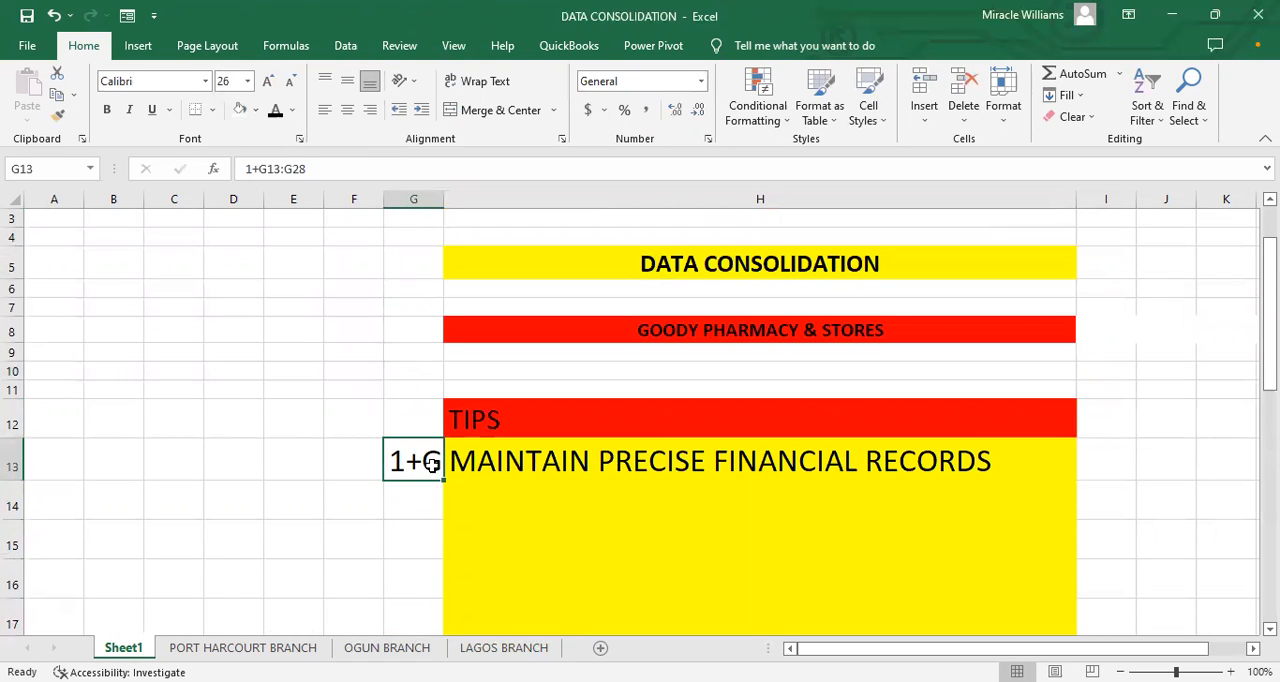
double_click(436, 463)
drag(541, 463, 403, 518)
key(BackSpace)
click(374, 531)
Step: Fill the numbering cells G13:G27 with the standard red
scroll(403, 518, down, 2)
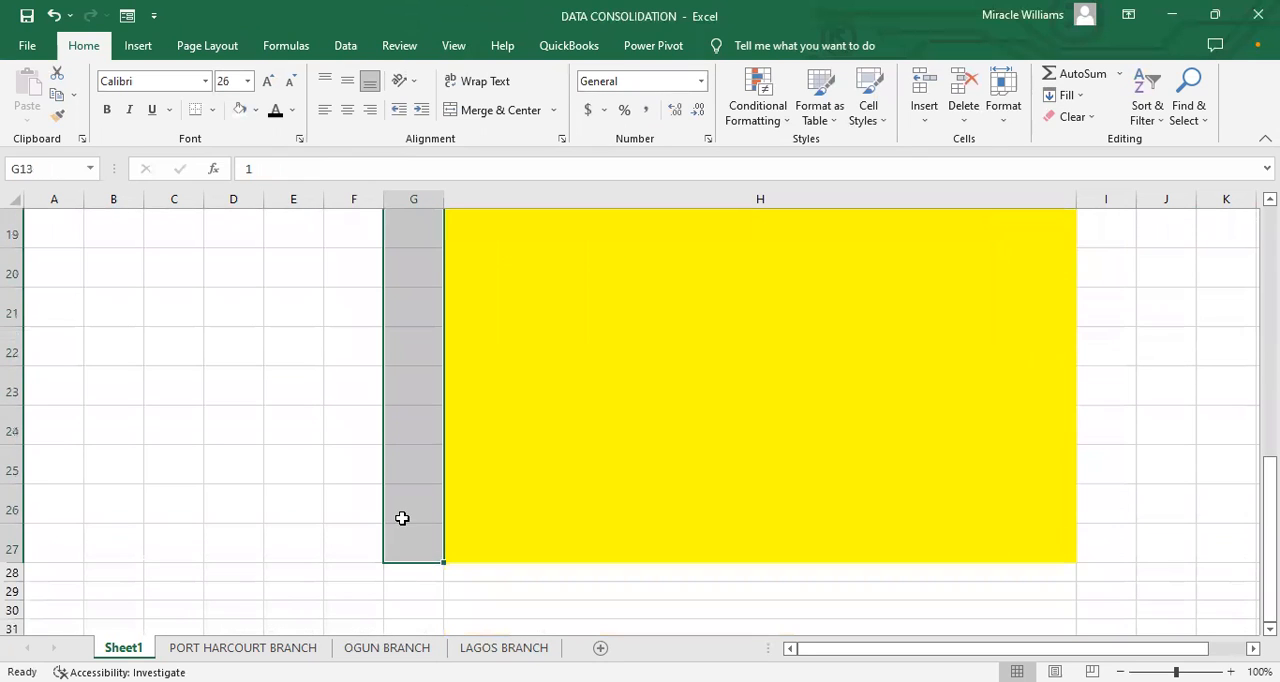
click(255, 110)
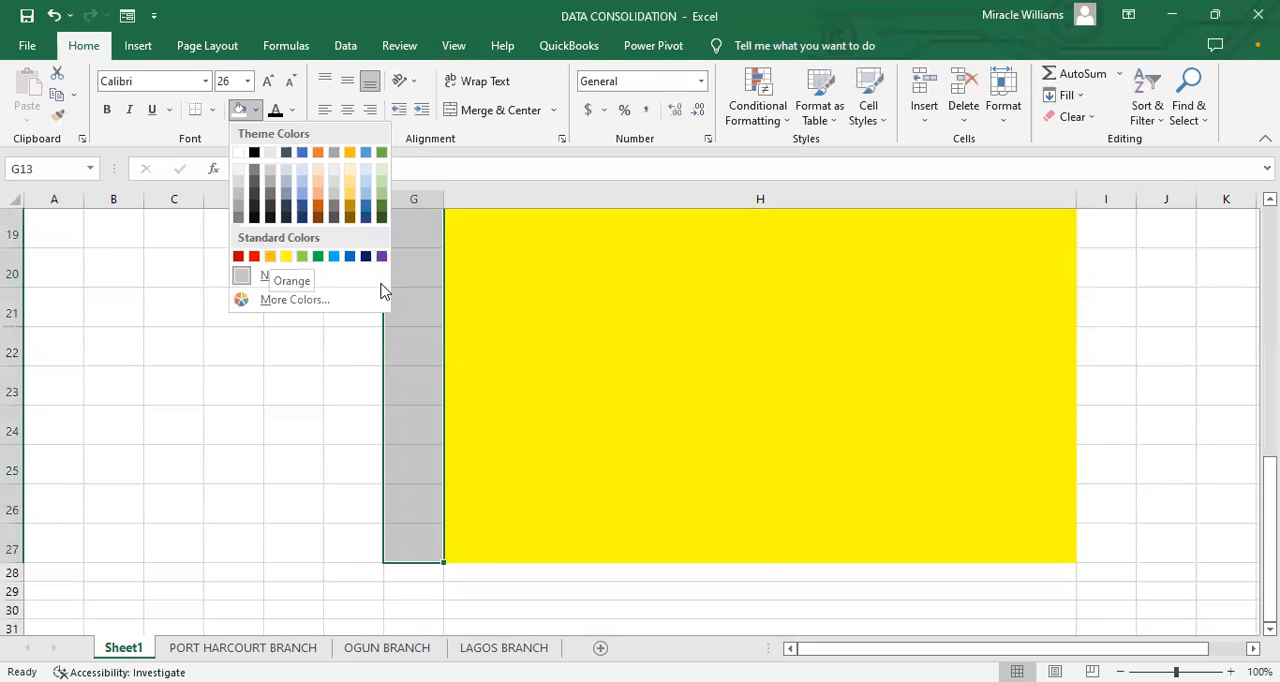
click(254, 256)
scroll(400, 388, up, 5)
click(293, 370)
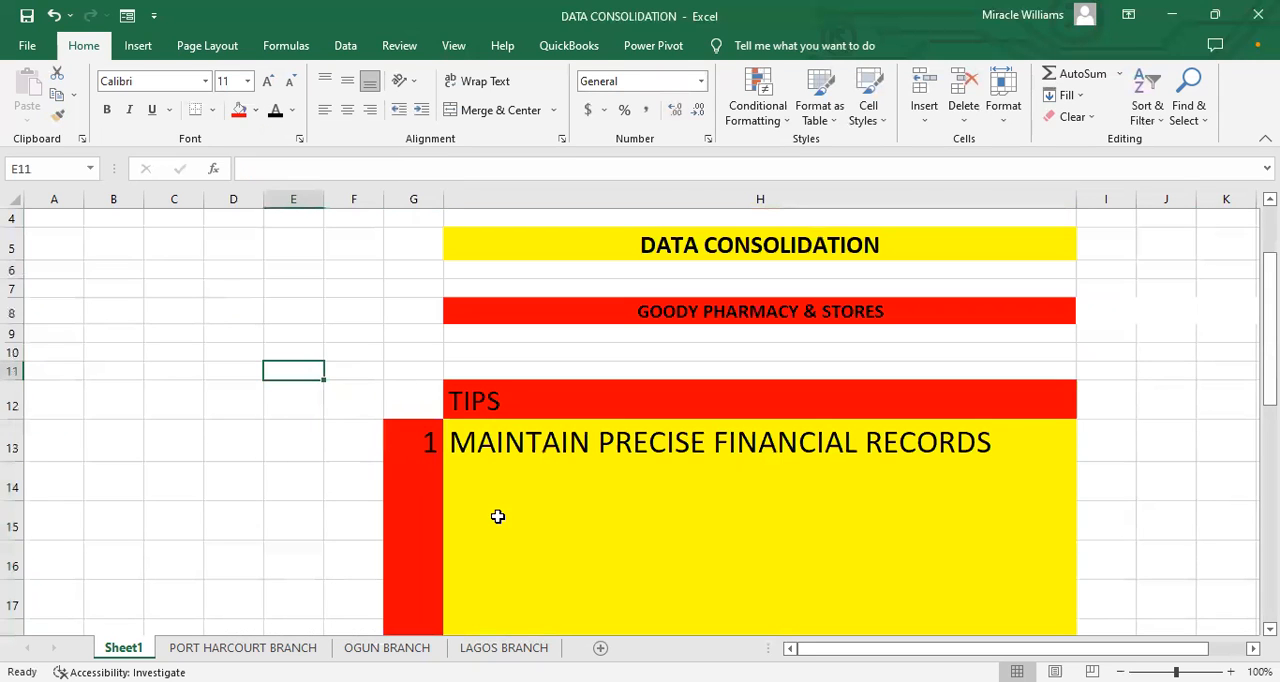
Step: Fill the numbering cells G13:G27 with the standard light blue
click(396, 444)
scroll(410, 400, down, 3)
drag(414, 256, 403, 582)
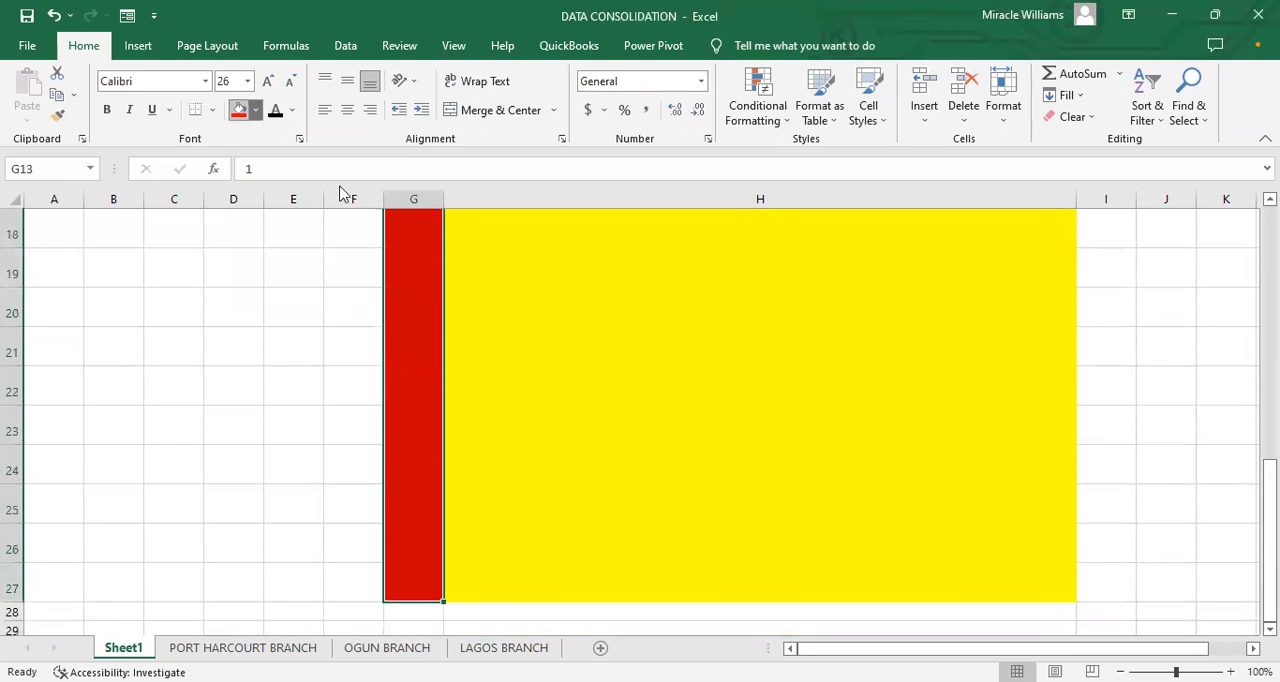
click(256, 110)
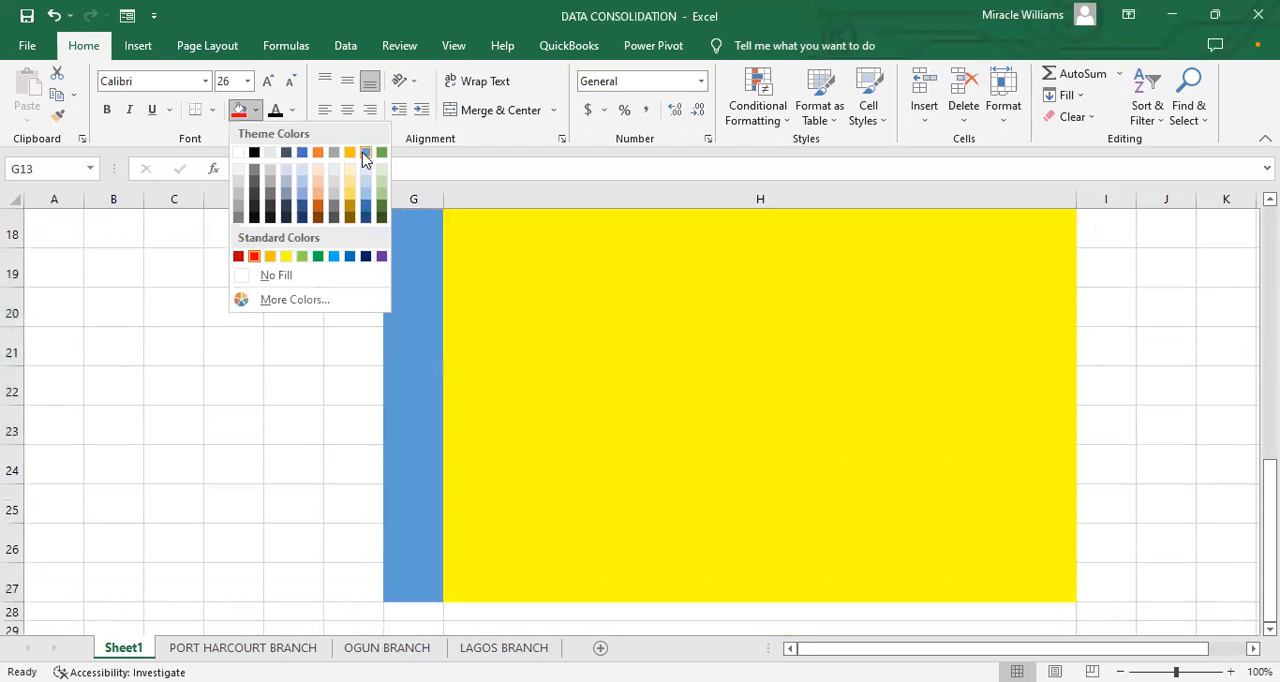
click(334, 256)
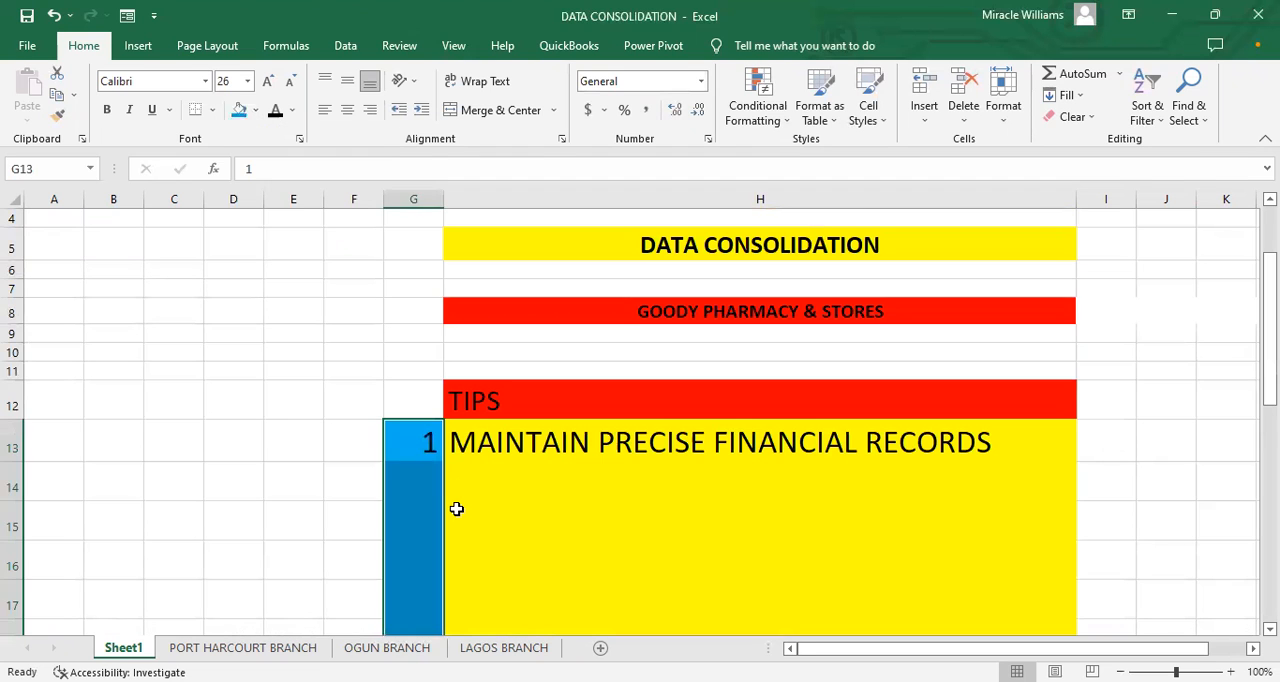
click(456, 509)
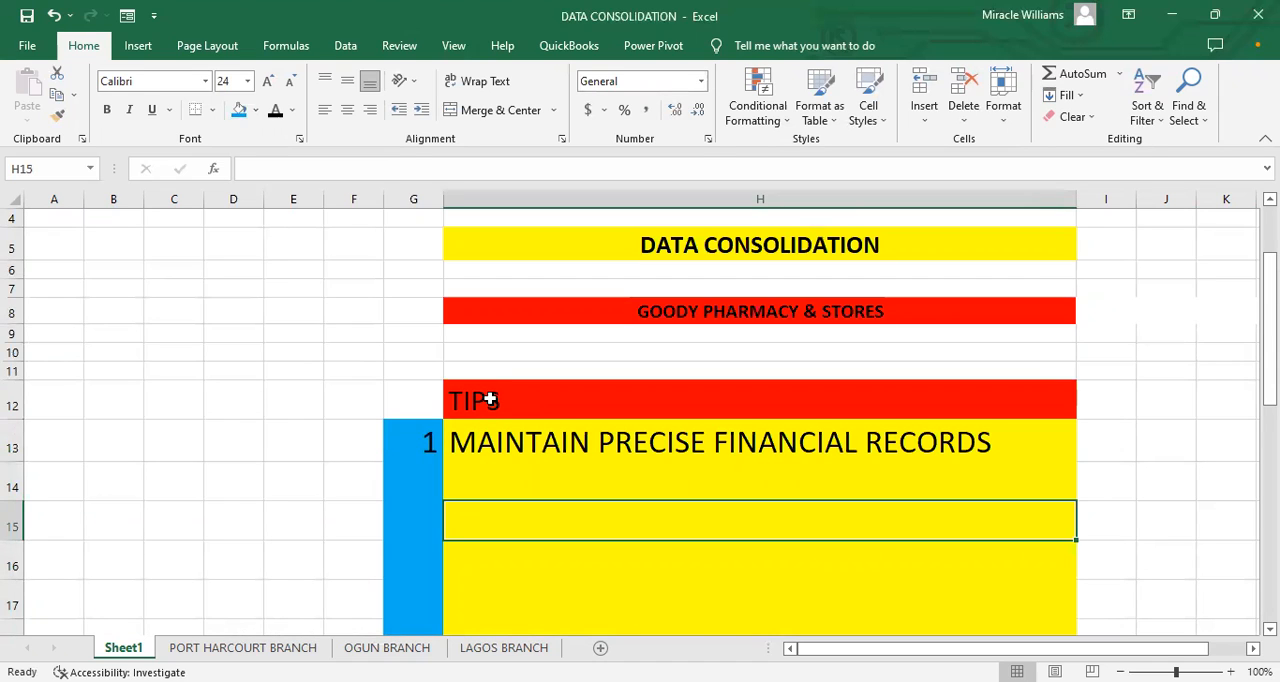
key(Up)
key(Left)
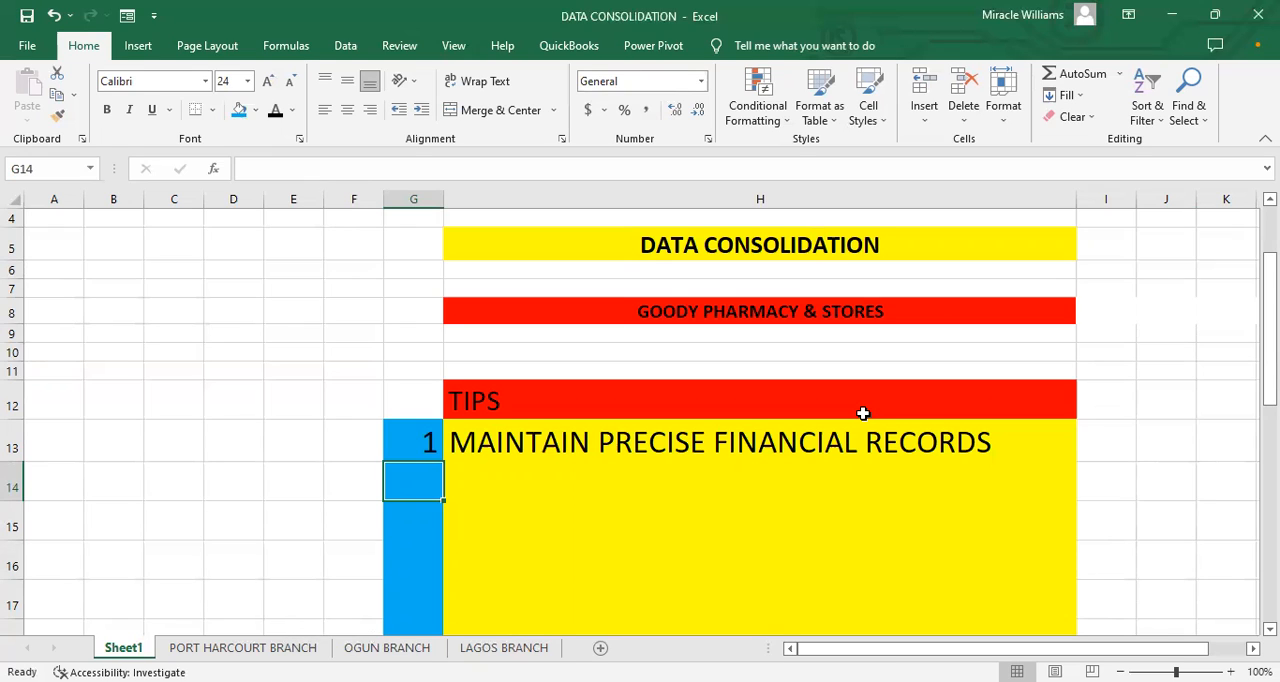
click(720, 250)
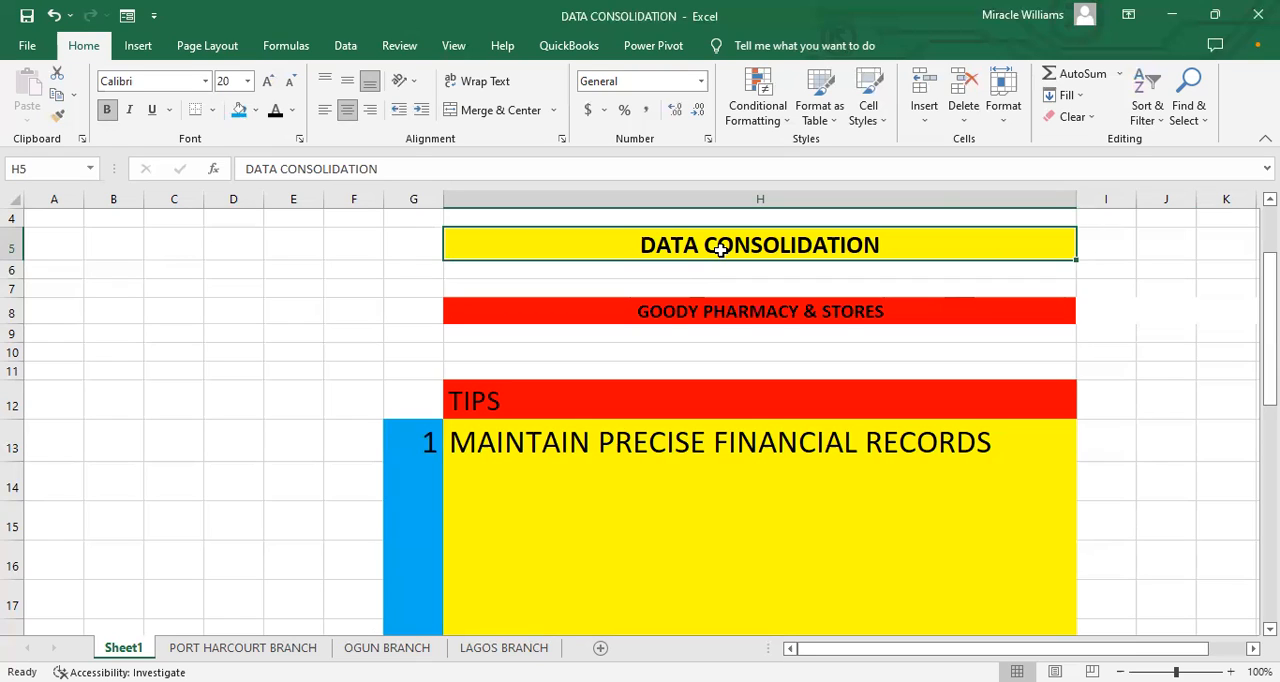
Step: Add a new blank worksheet, place it after the LAGOS BRANCH sheet, and open it
click(186, 647)
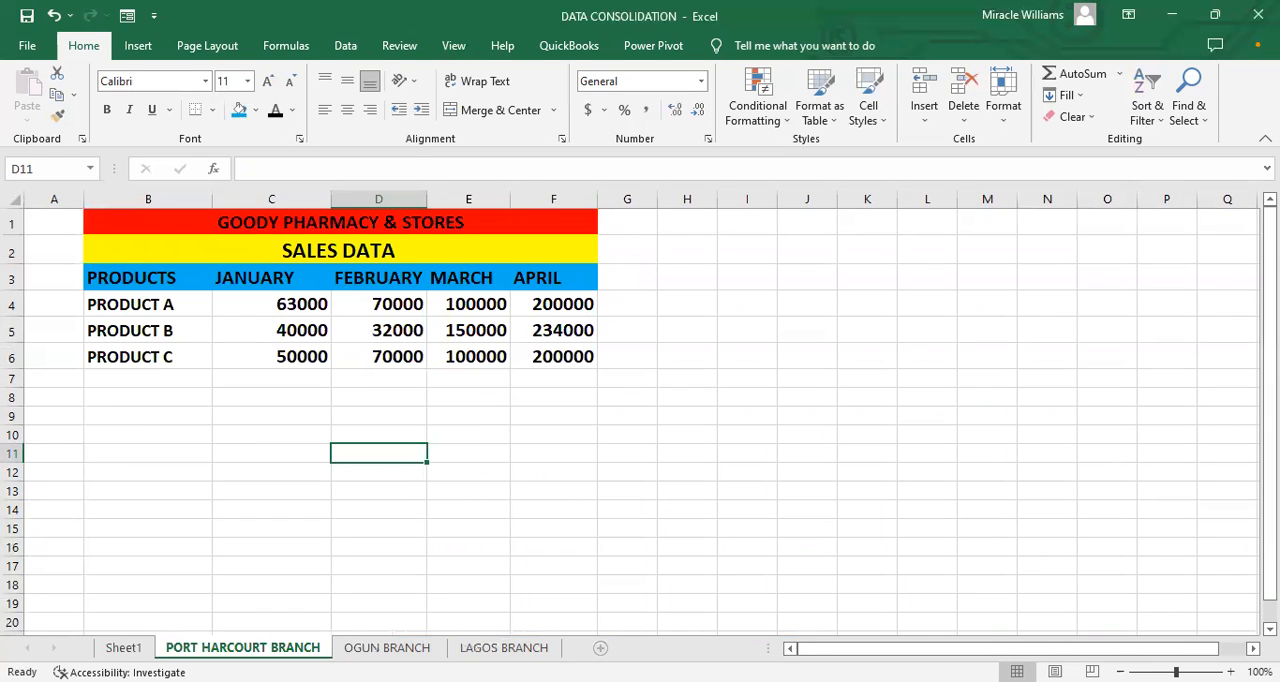
click(600, 647)
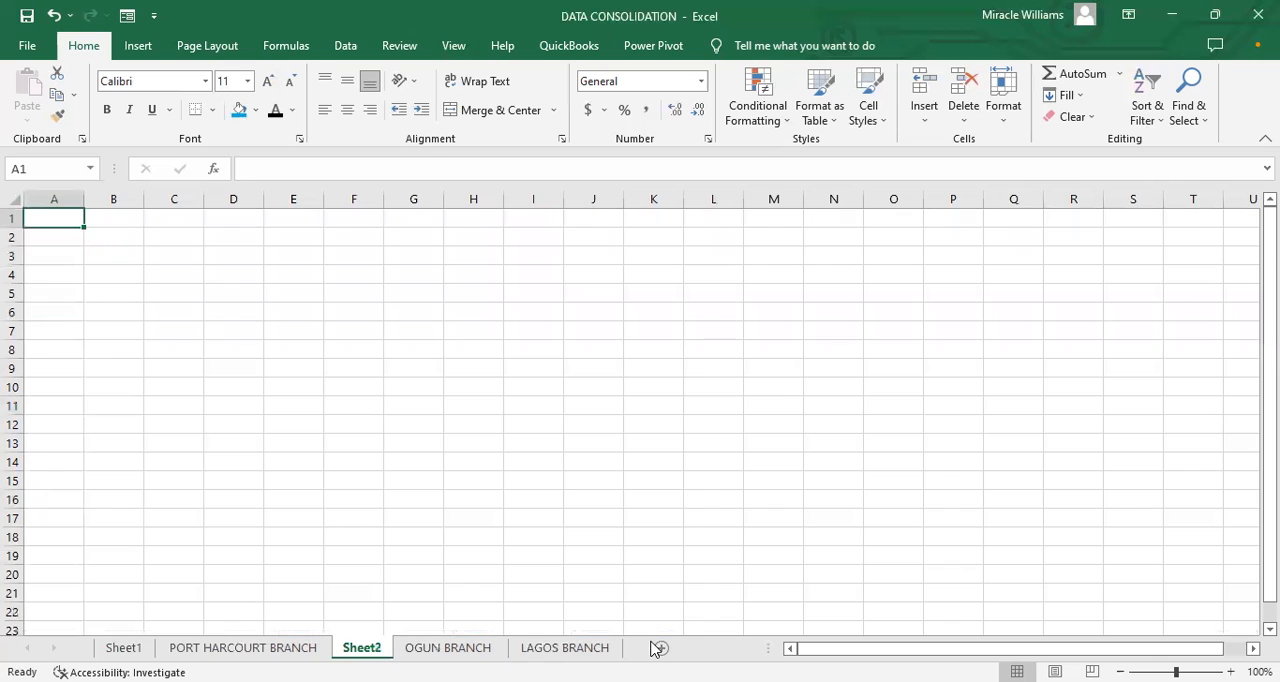
click(440, 648)
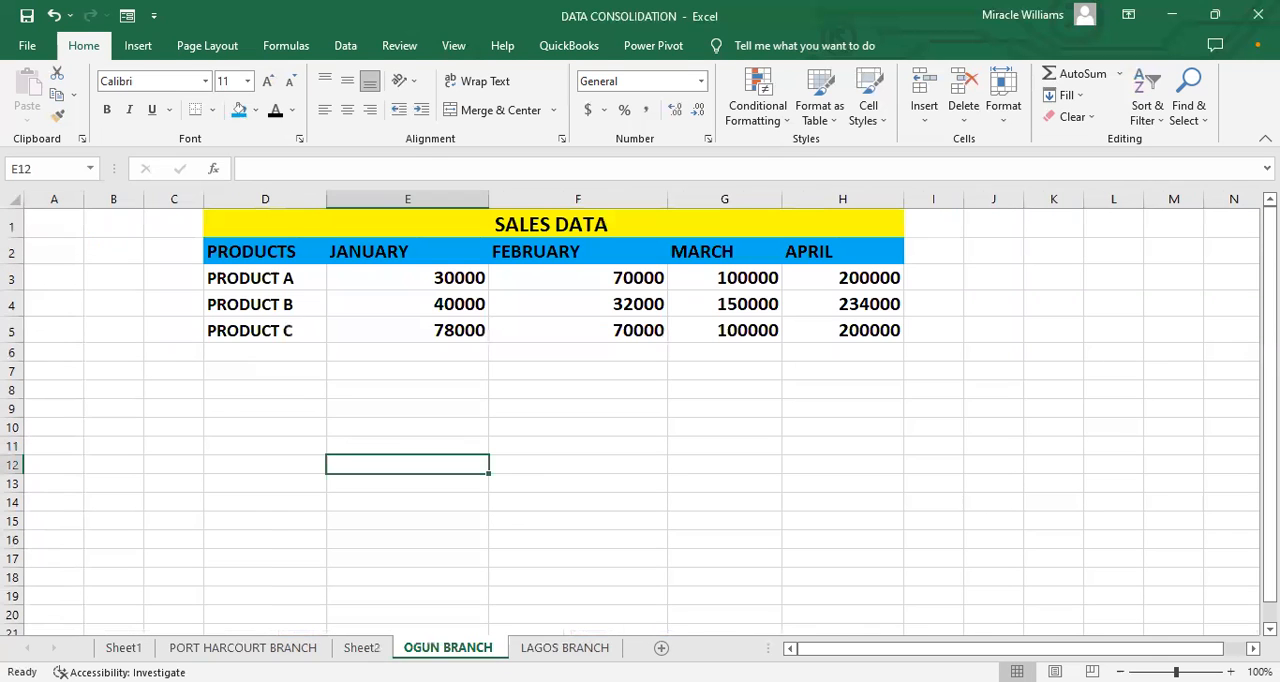
drag(345, 647, 350, 647)
drag(564, 647, 462, 646)
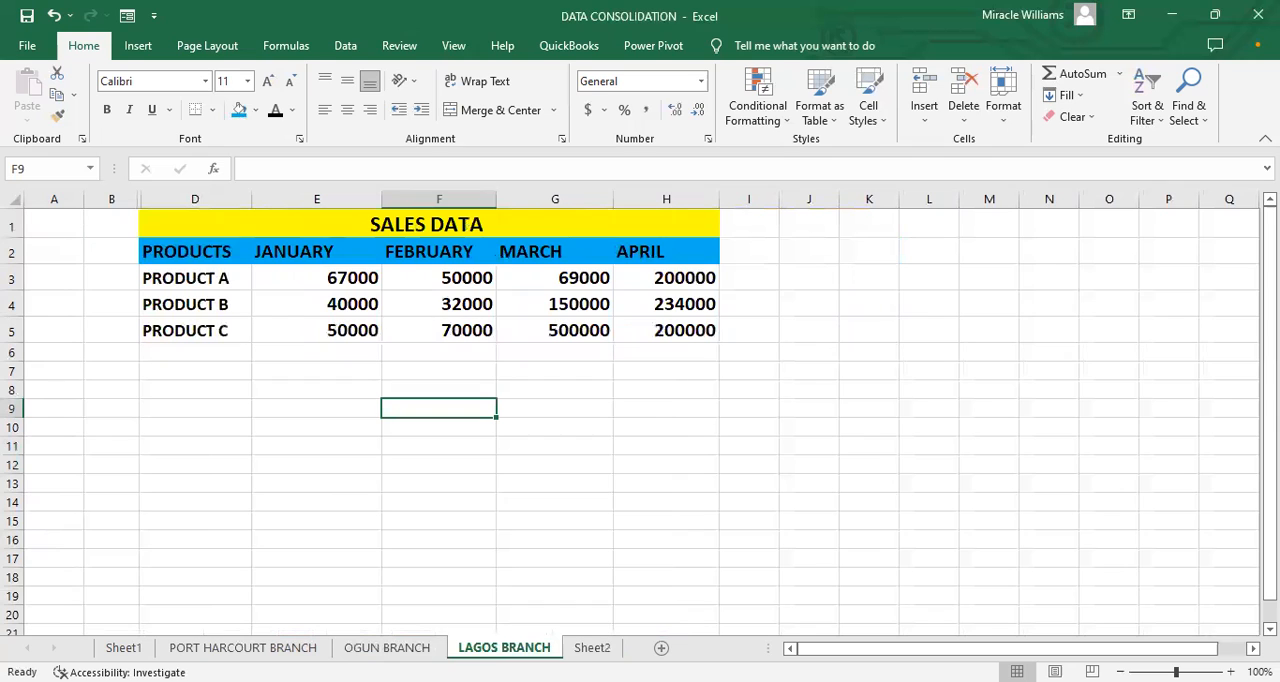
click(589, 648)
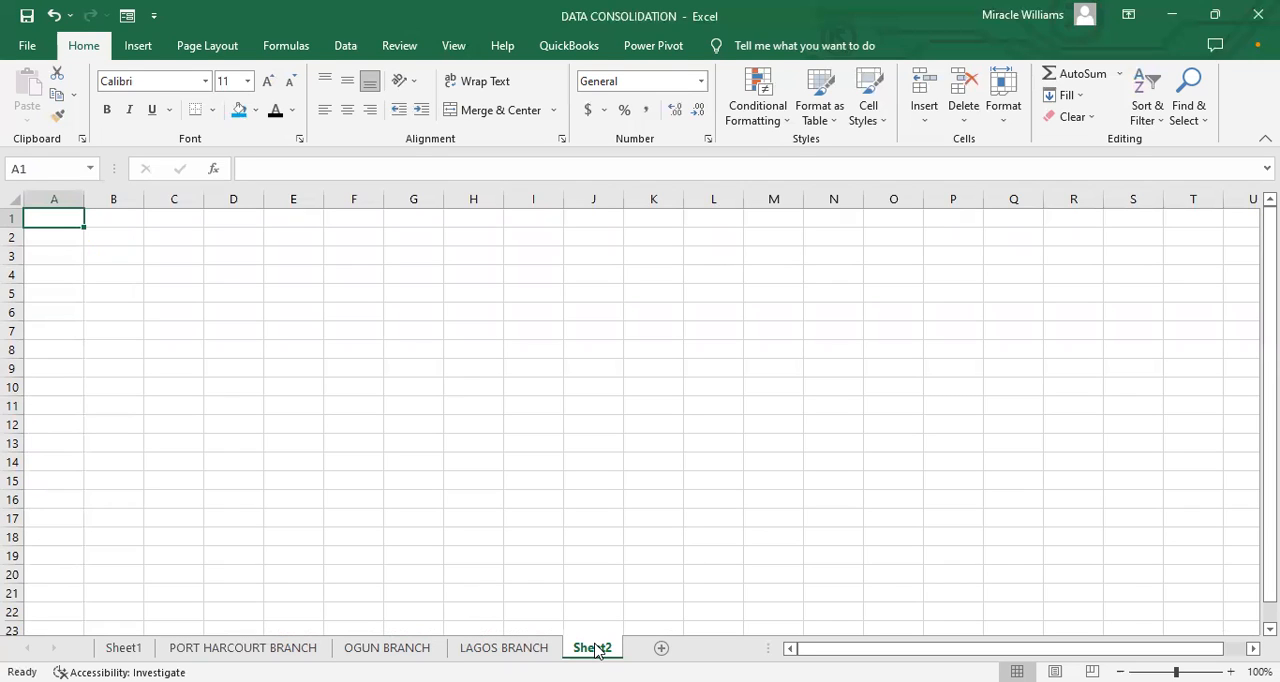
Step: Check the tips layout on Sheet1, and open the PORT HARCOURT BRANCH sales sheet
click(123, 648)
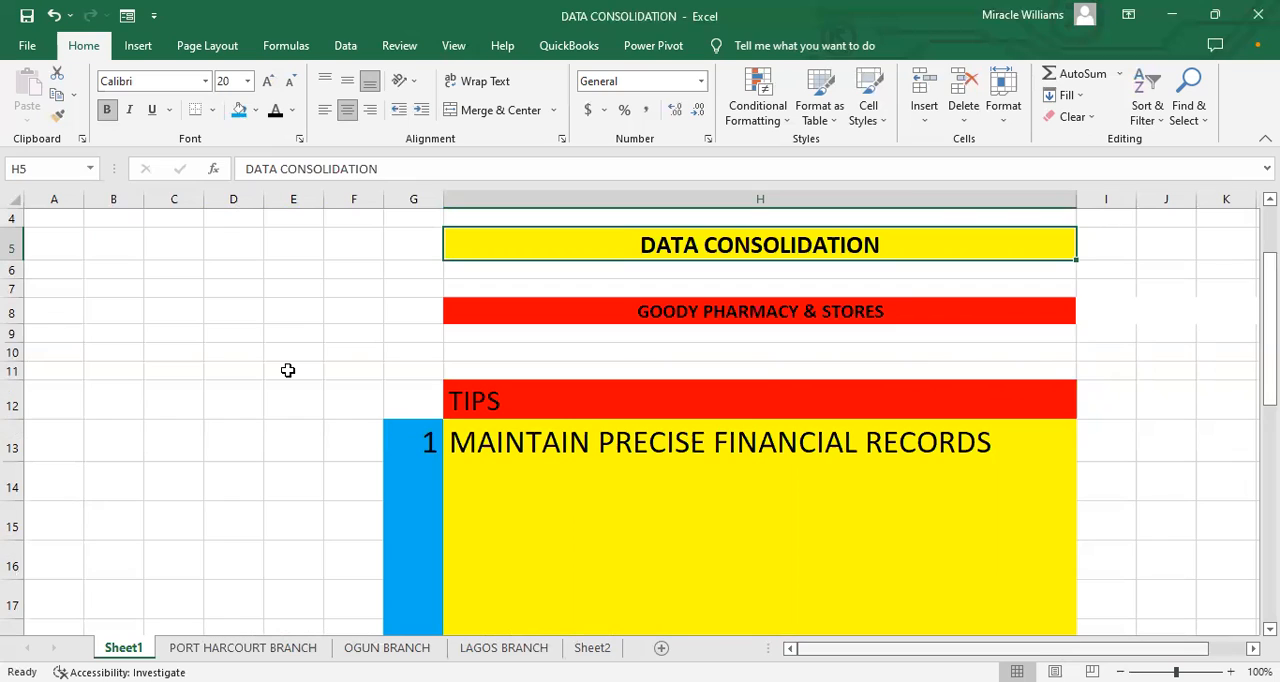
click(428, 366)
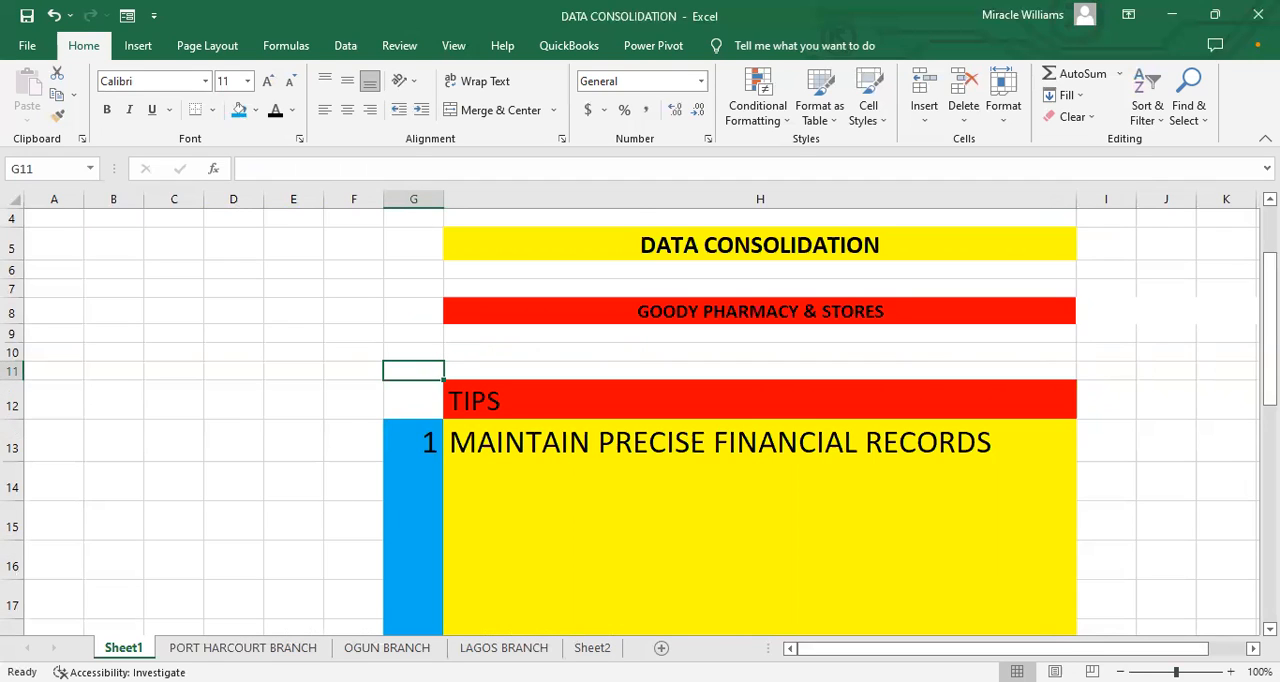
click(243, 647)
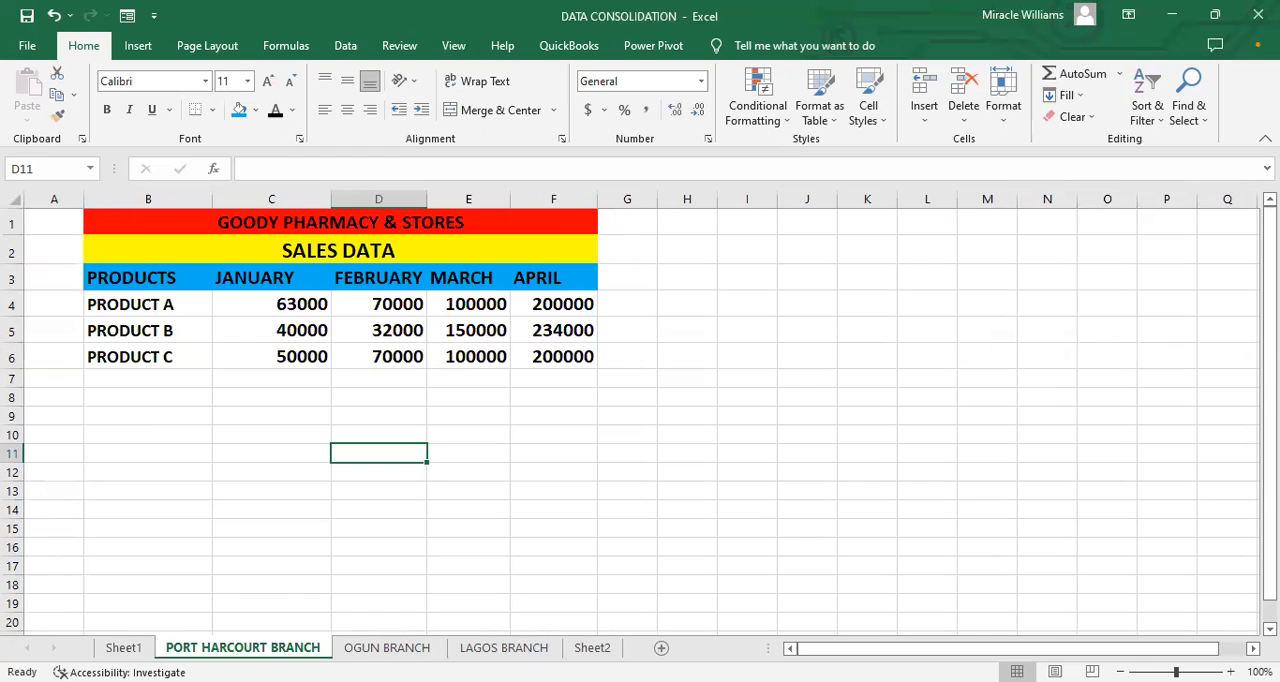
Step: Enter the heading "REQUIRED:" in cell B9 of the PORT HARCOURT BRANCH sheet
click(200, 413)
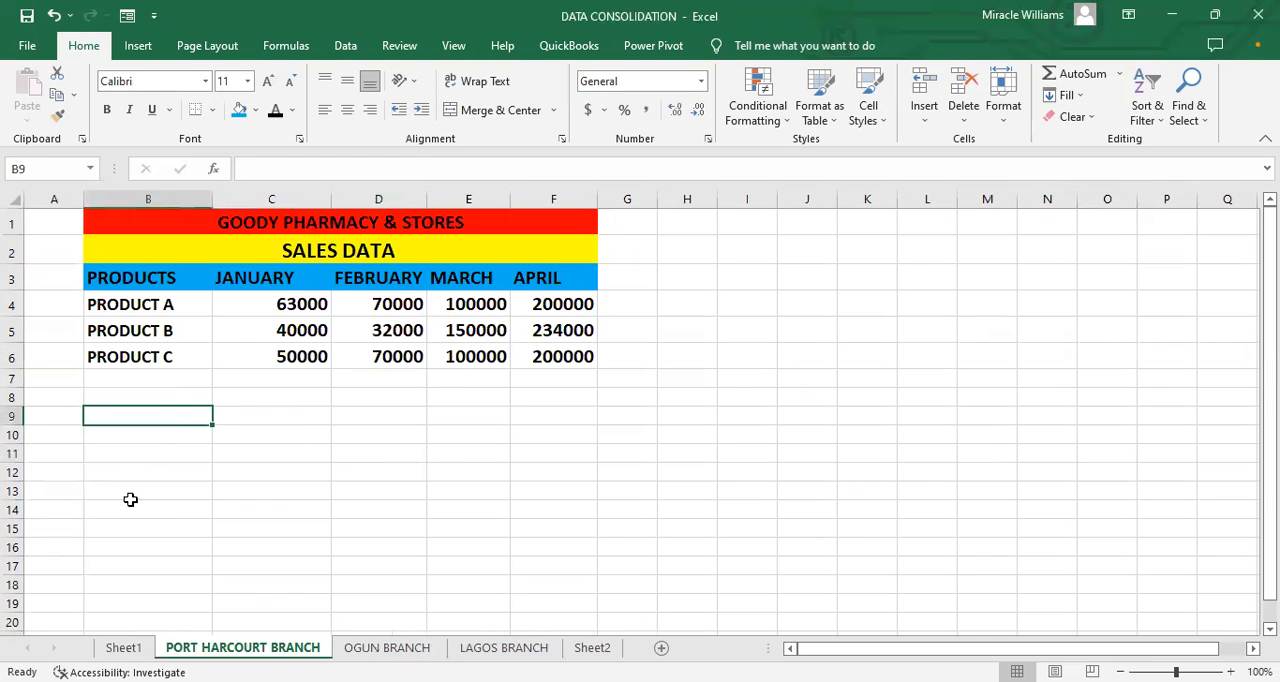
click(123, 647)
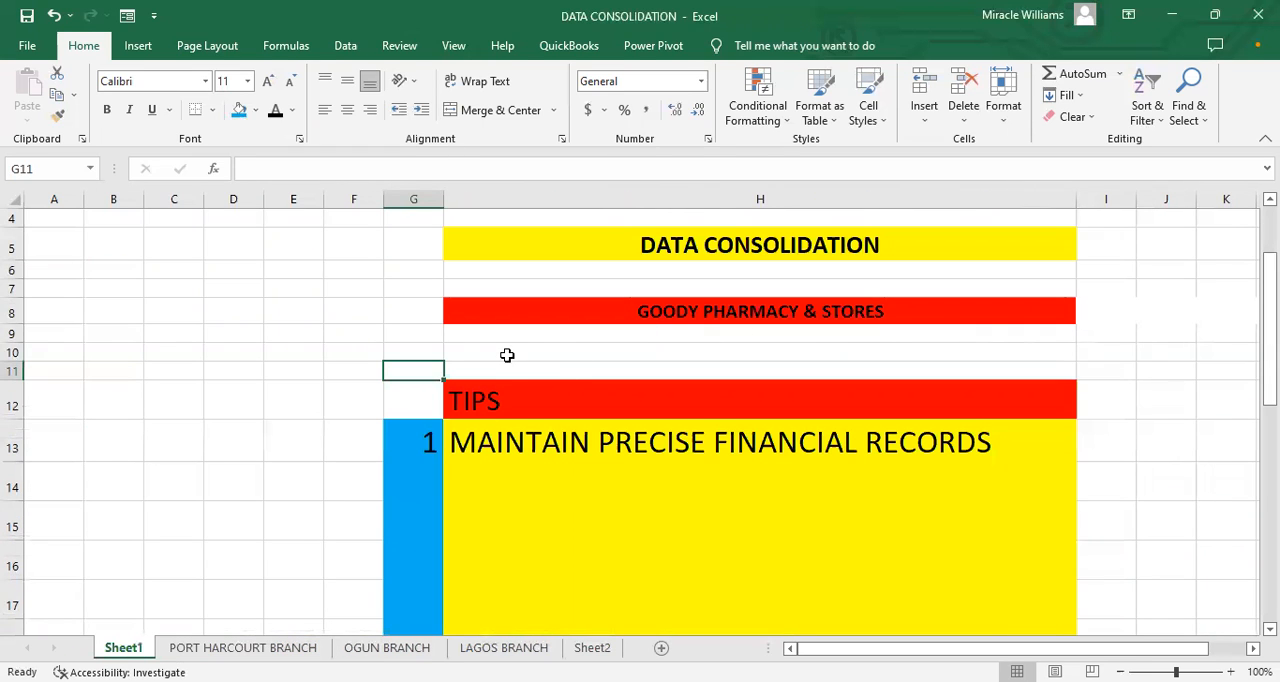
click(303, 647)
click(387, 647)
click(268, 647)
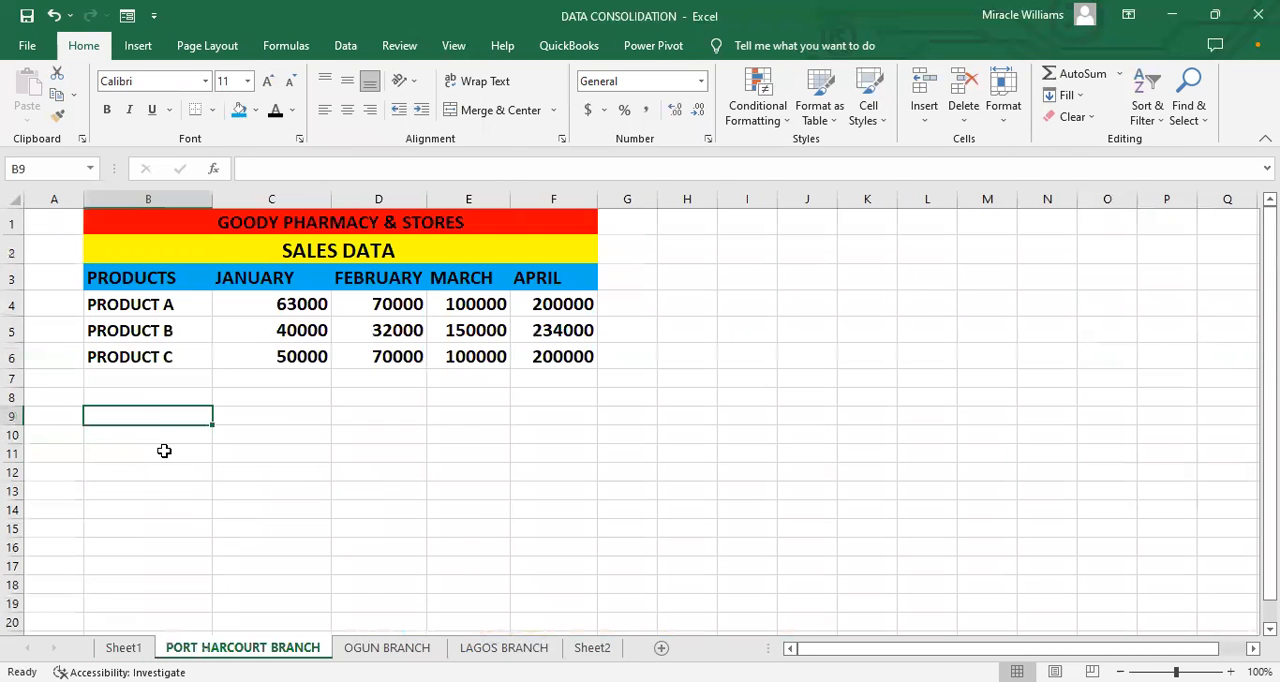
text(REG)
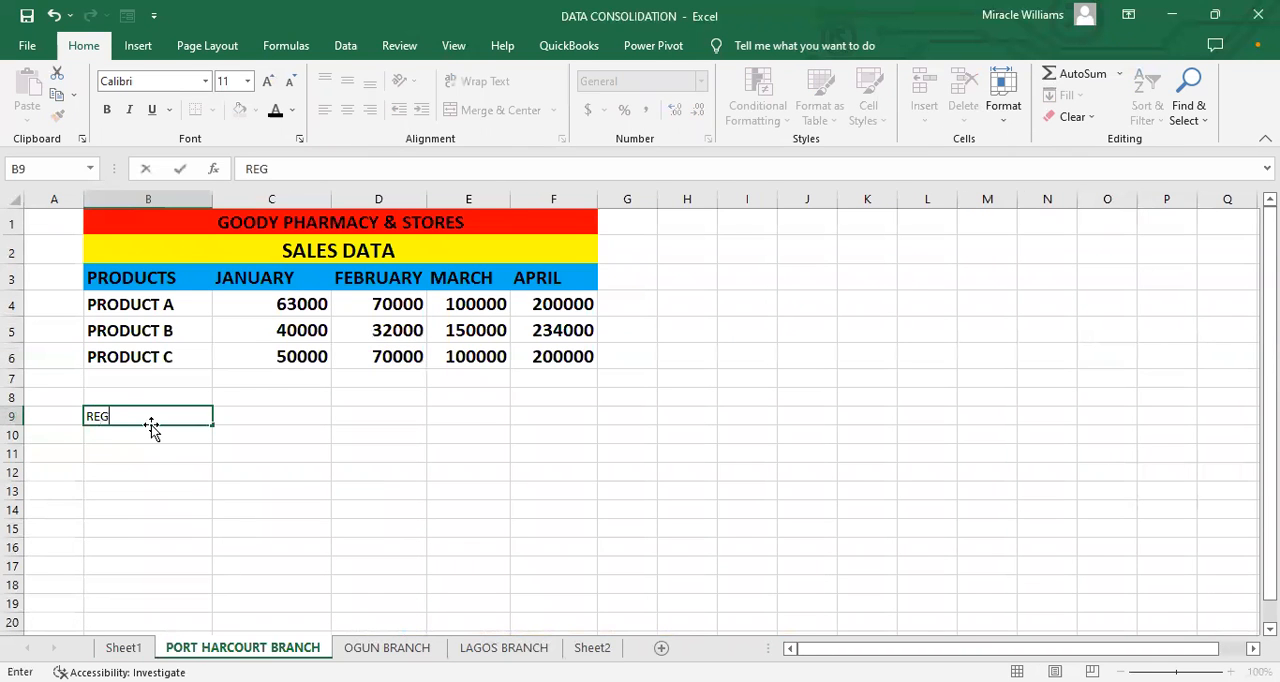
text(UIRED)
key(BackSpace)
key(BackSpace)
key(BackSpace)
key(BackSpace)
key(BackSpace)
key(BackSpace)
text(Q)
key(BackSpace)
text(QUIRED:)
Step: Enter the instruction "PREPARE A COMBINE SALES REPORT FOR GOODY PHARMACY & STORES" in cell B10
click(160, 440)
text(P)
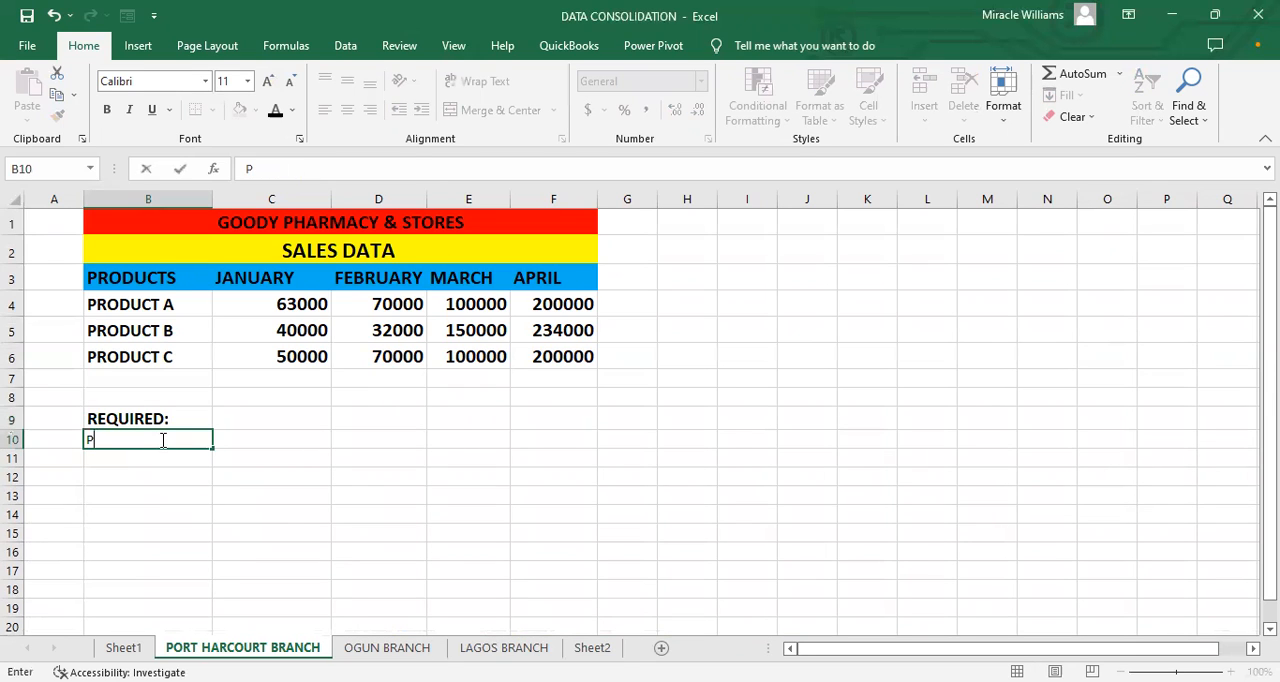
text(REPARE A COBINE)
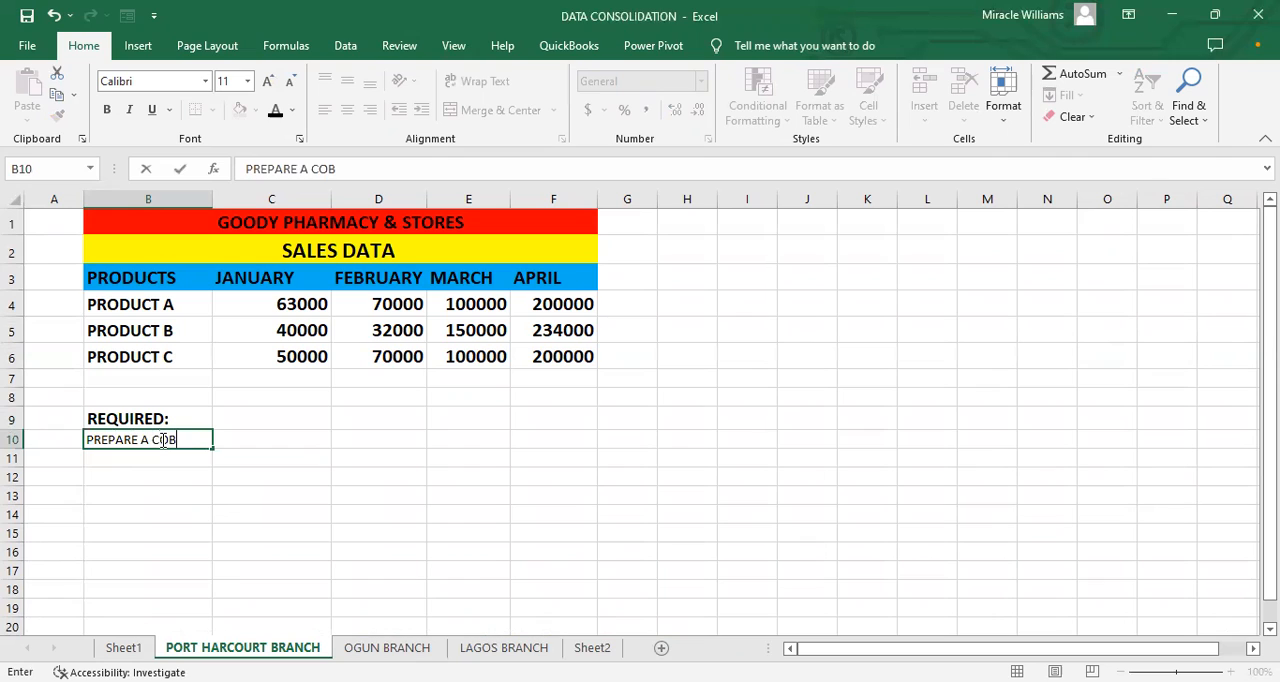
key(BackSpace)
key(BackSpace)
key(BackSpace)
key(BackSpace)
key(BackSpace)
text(MBINE)
text( REPO)
text(RT)
key(BackSpace)
key(BackSpace)
key(BackSpace)
key(BackSpace)
key(BackSpace)
key(BackSpace)
text(S)
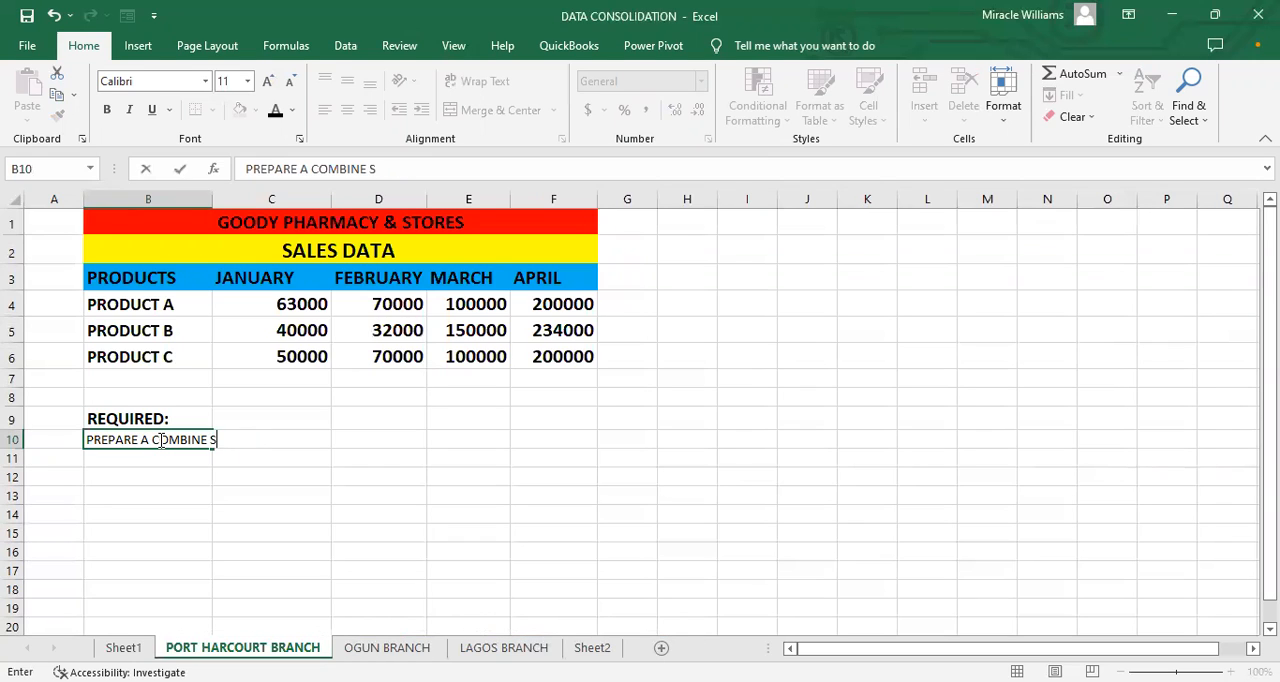
text(ALES REPORT )
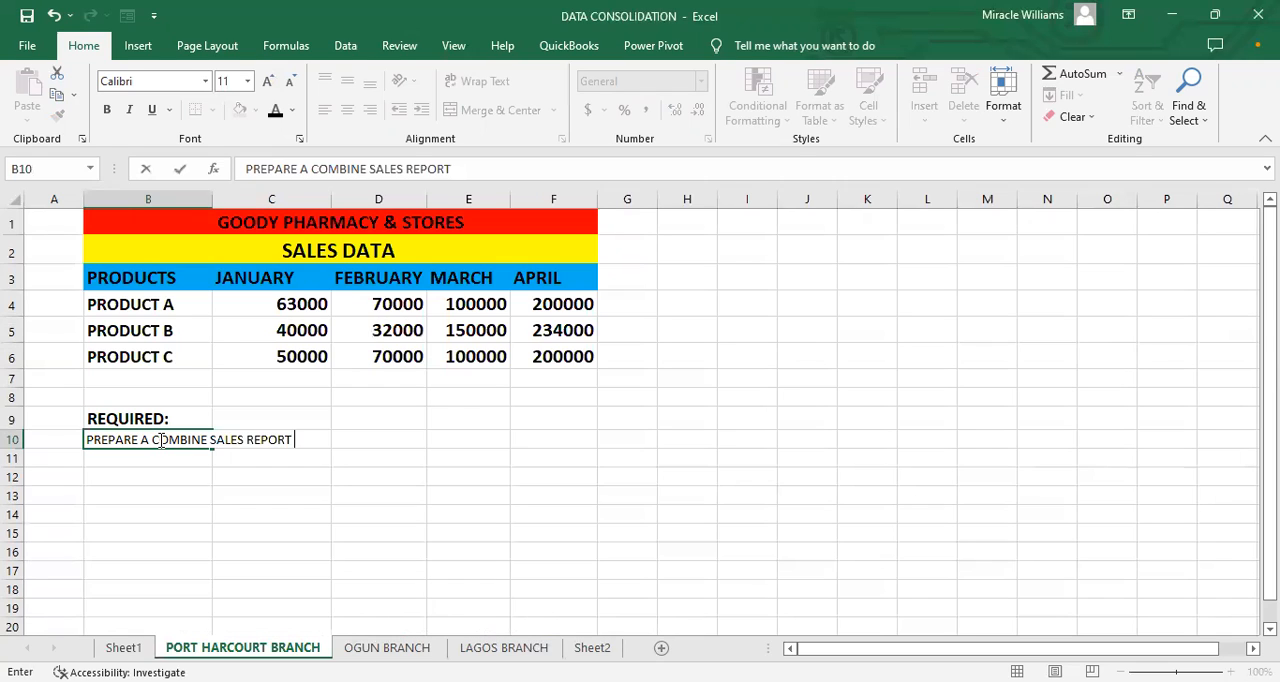
text(FOR GOODY)
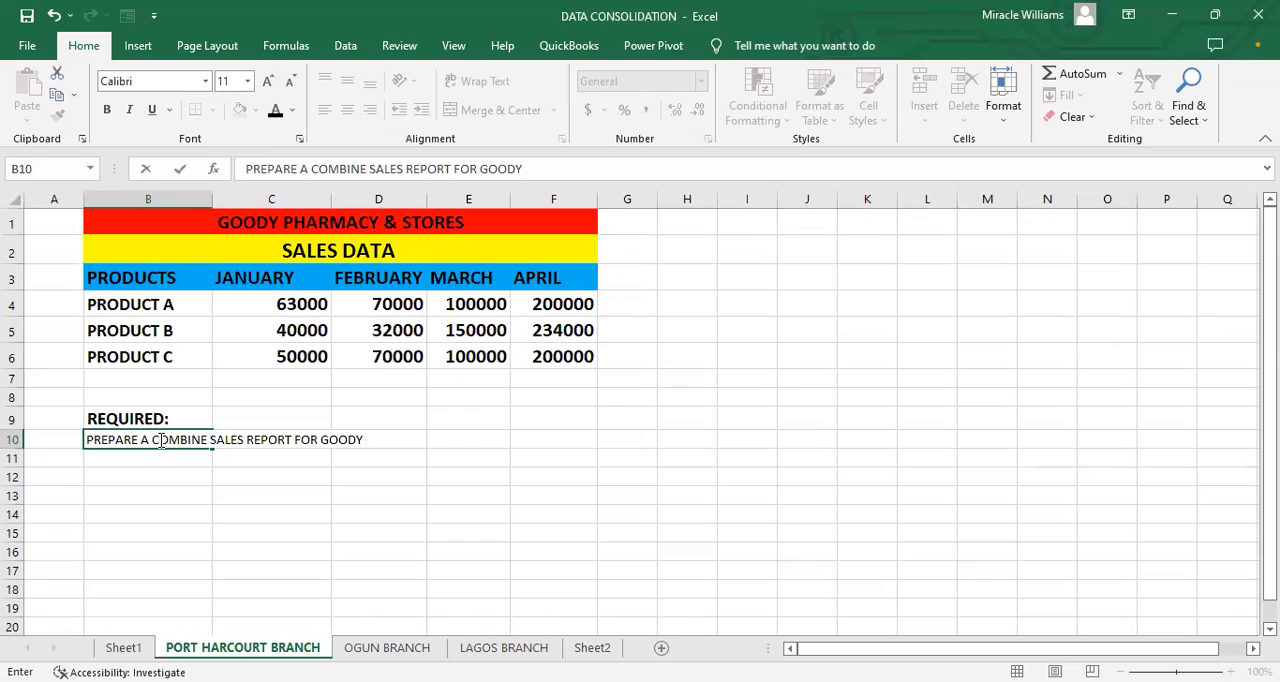
text( P)
key(BackSpace)
text(PHARMACY B)
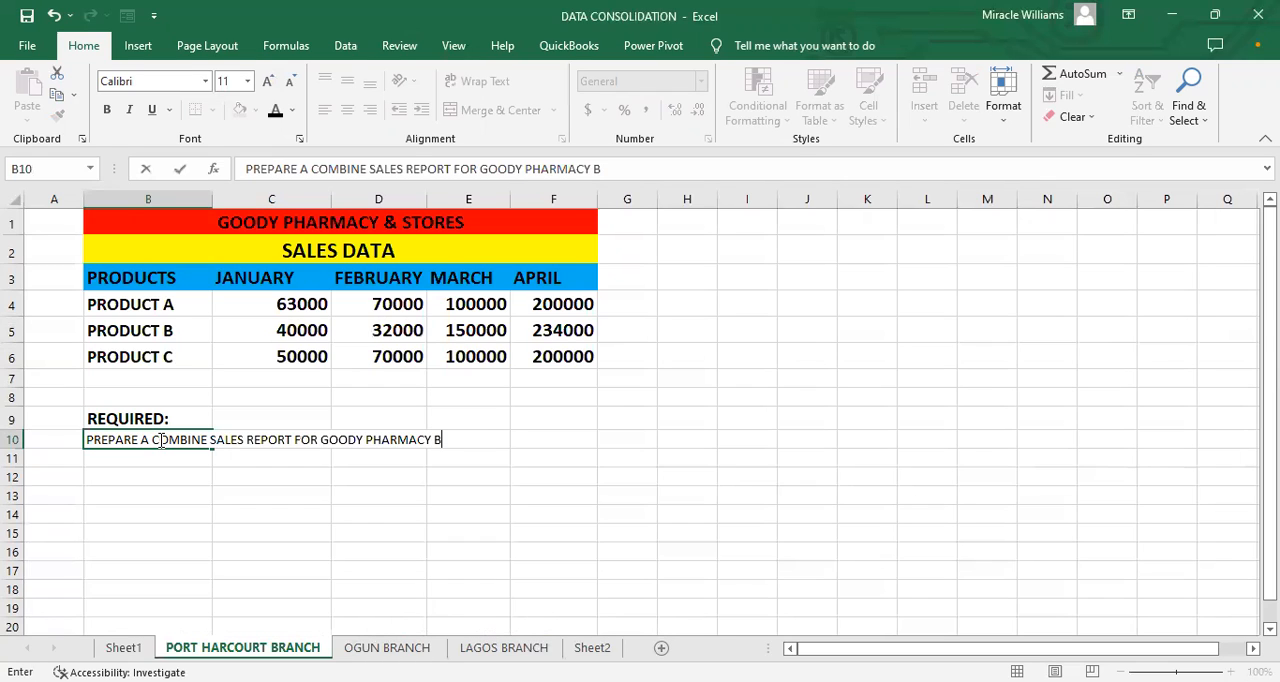
key(BackSpace)
text(& STORES)
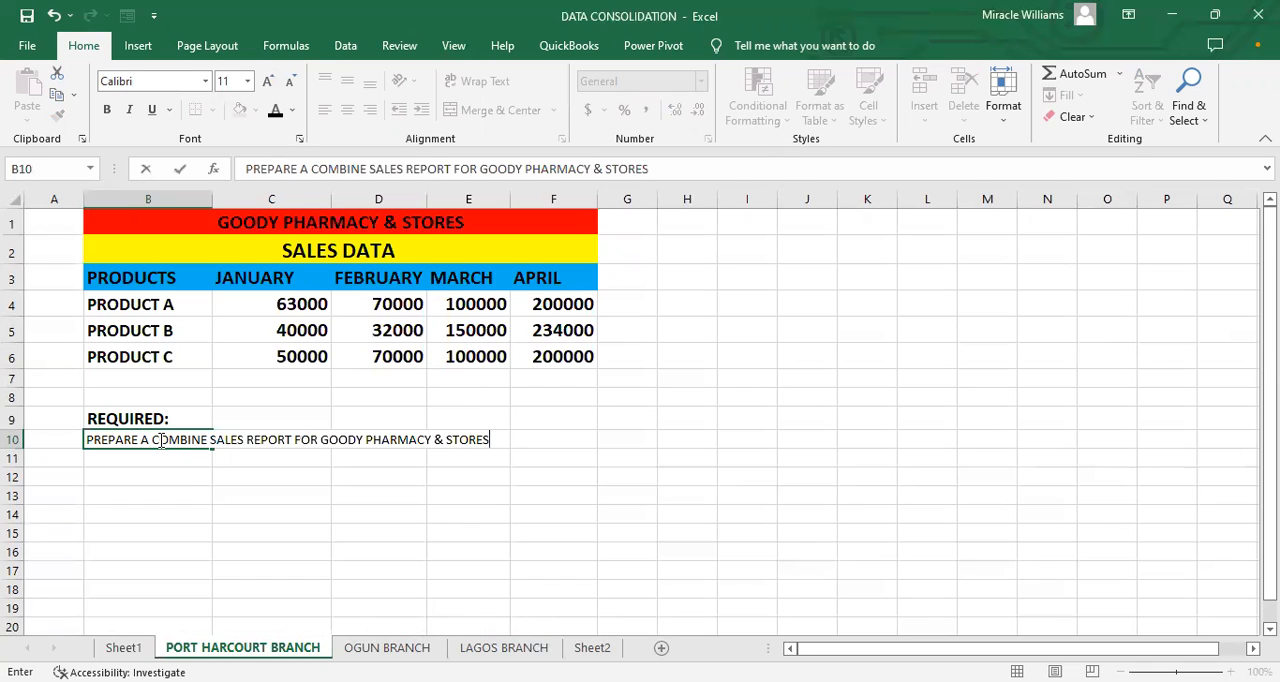
click(177, 460)
Step: Fill the REQUIRED: heading cell B9 with the same light blue as the table's header row
click(123, 442)
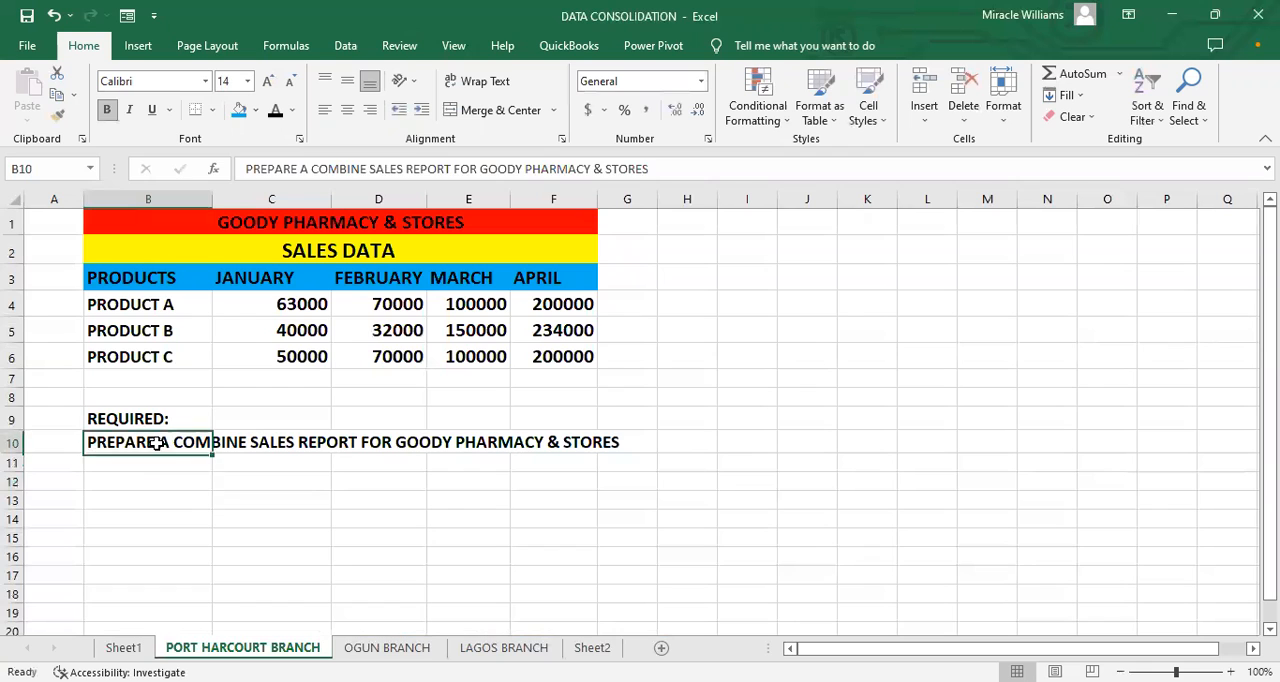
click(130, 418)
click(239, 109)
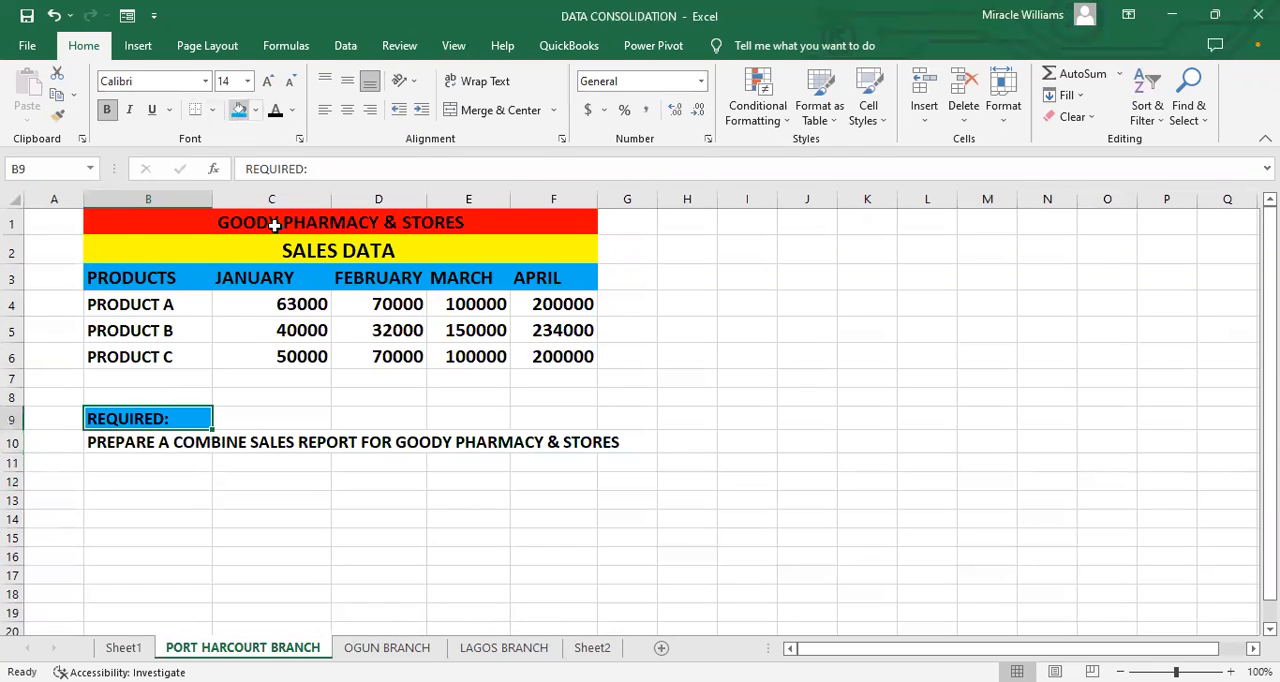
click(246, 438)
drag(143, 443, 605, 443)
click(434, 496)
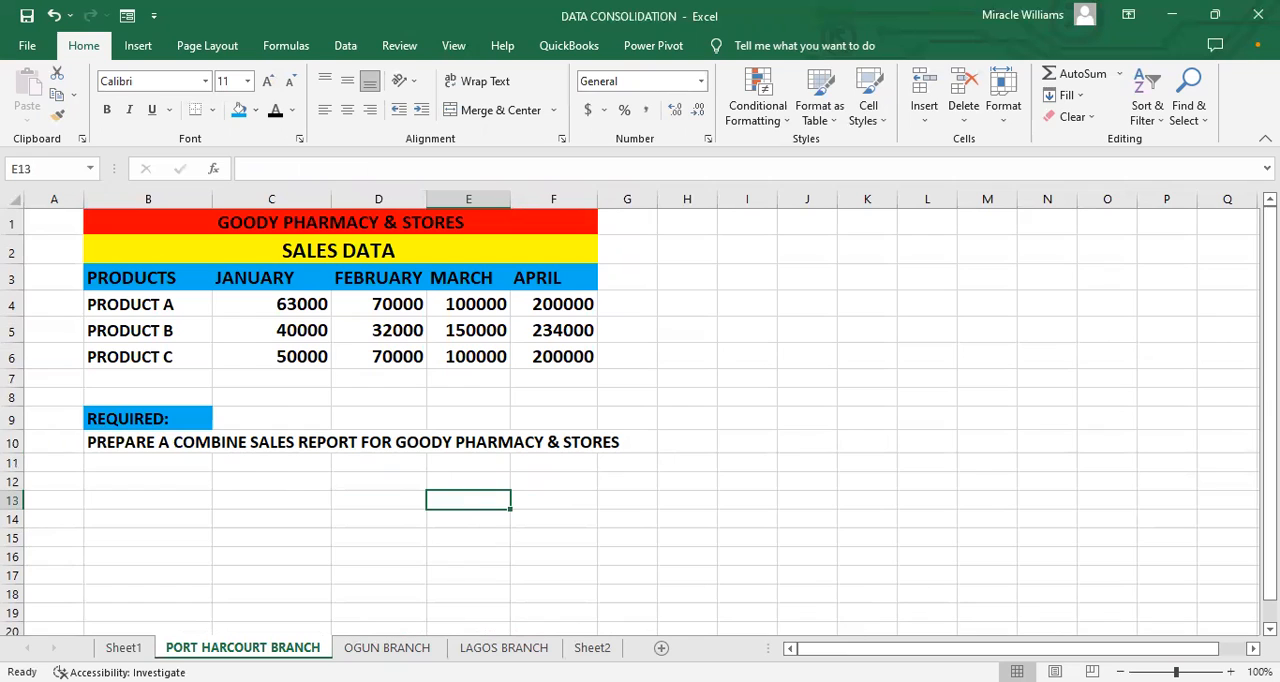
key(alt+Tab)
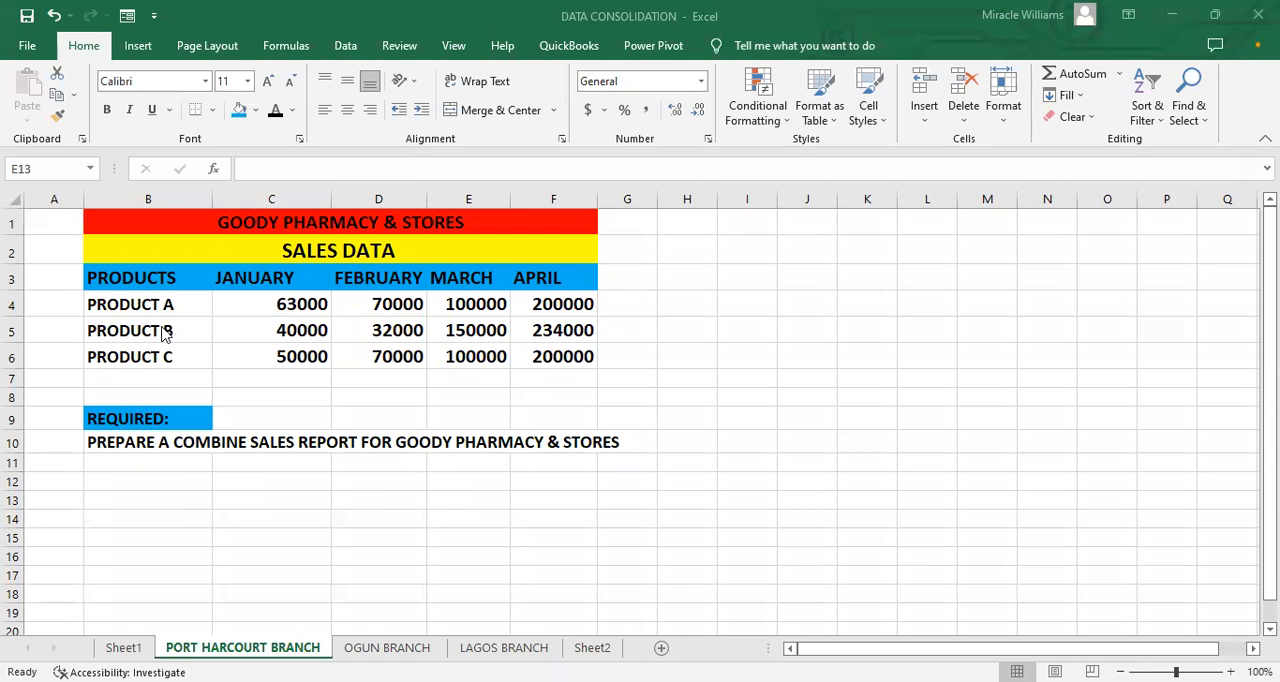
click(160, 356)
click(150, 418)
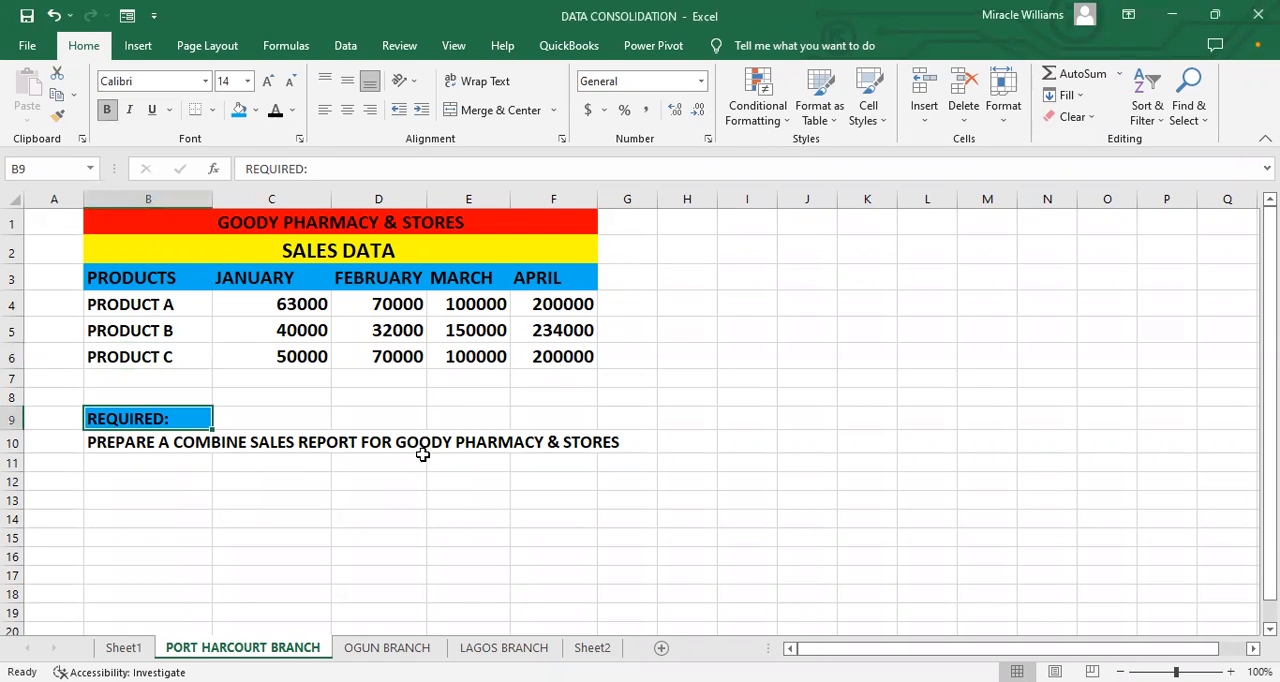
click(541, 442)
click(607, 446)
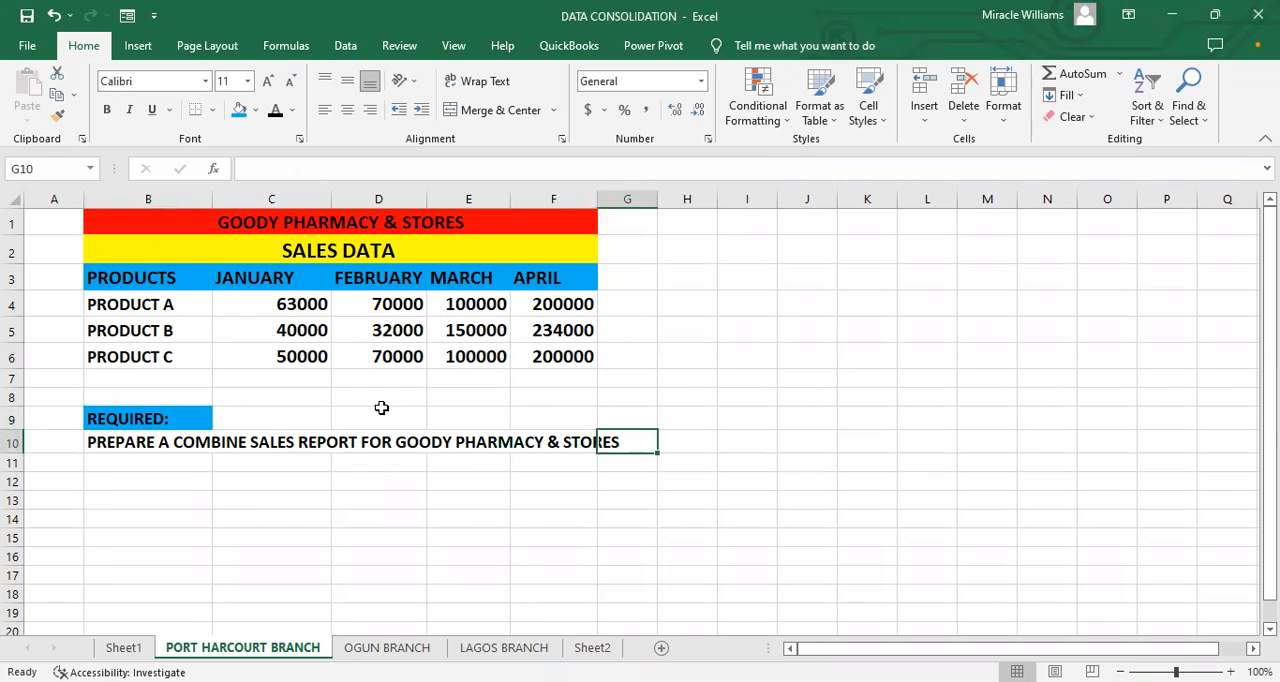
Step: Replace the product name PRODUCT A in cell B4 with SUPPLEMENT
click(141, 310)
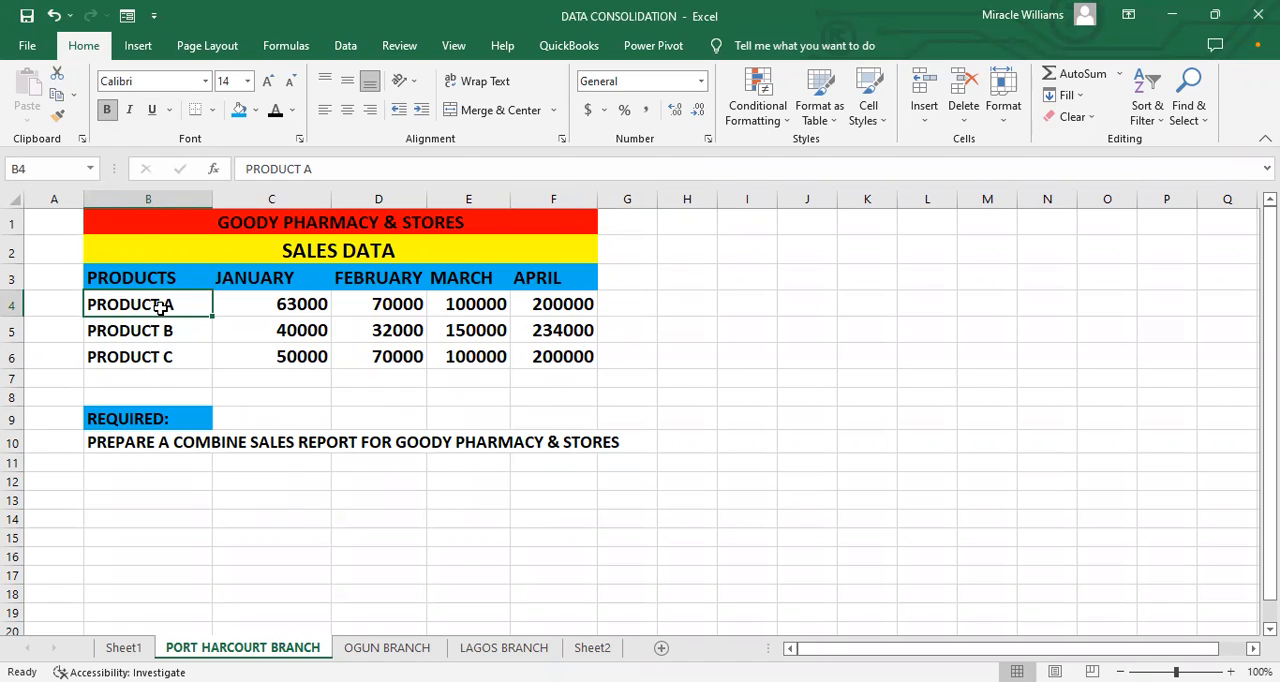
text(M)
key(BackSpace)
text(SUPPLIMENT)
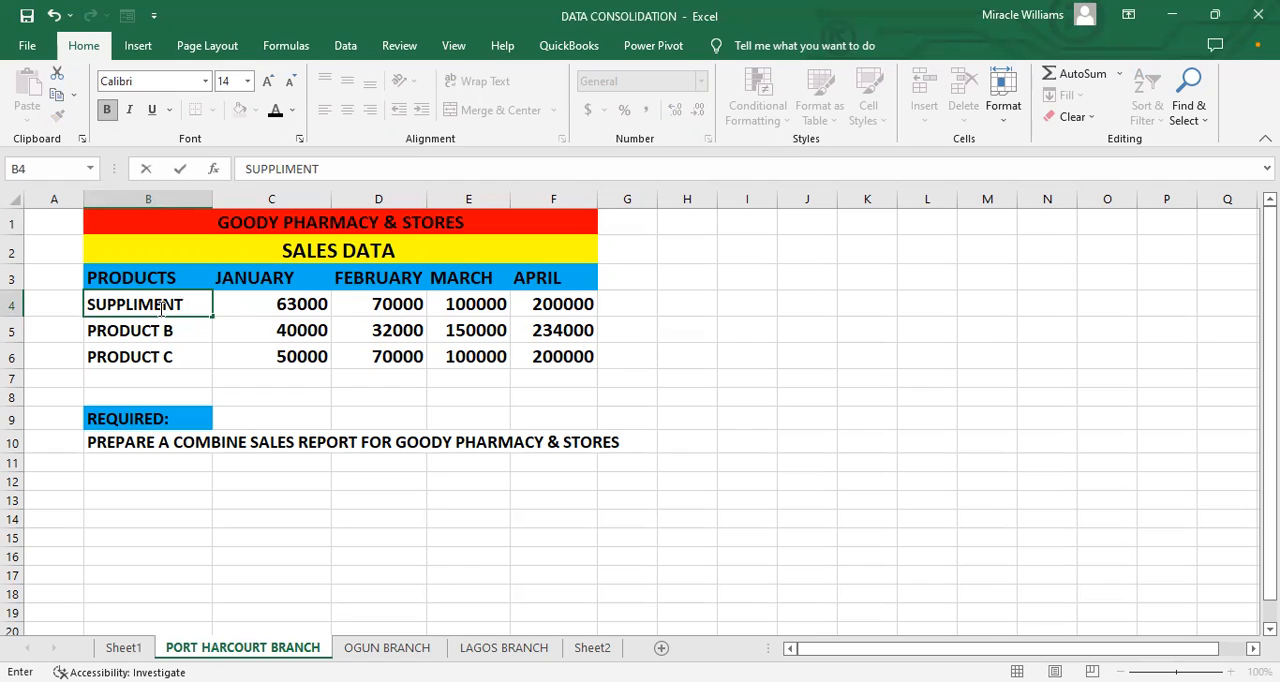
key(BackSpace)
key(BackSpace)
key(BackSpace)
key(BackSpace)
text(EMENT)
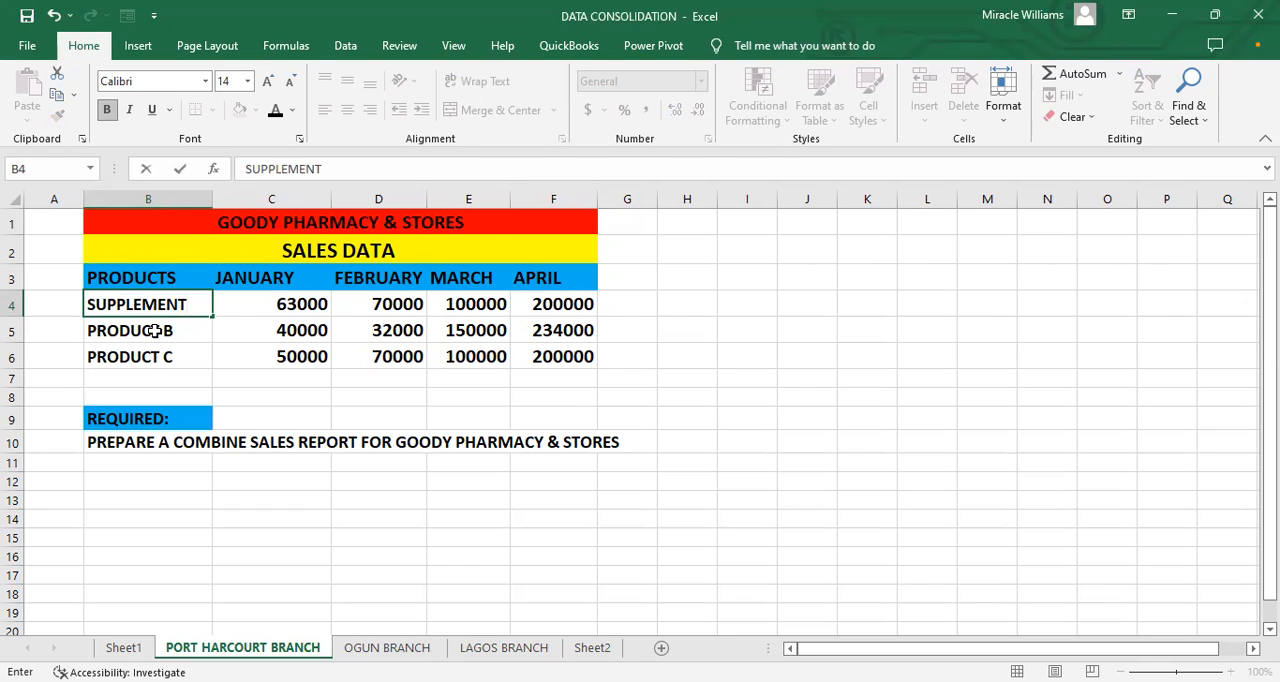
click(156, 331)
click(176, 308)
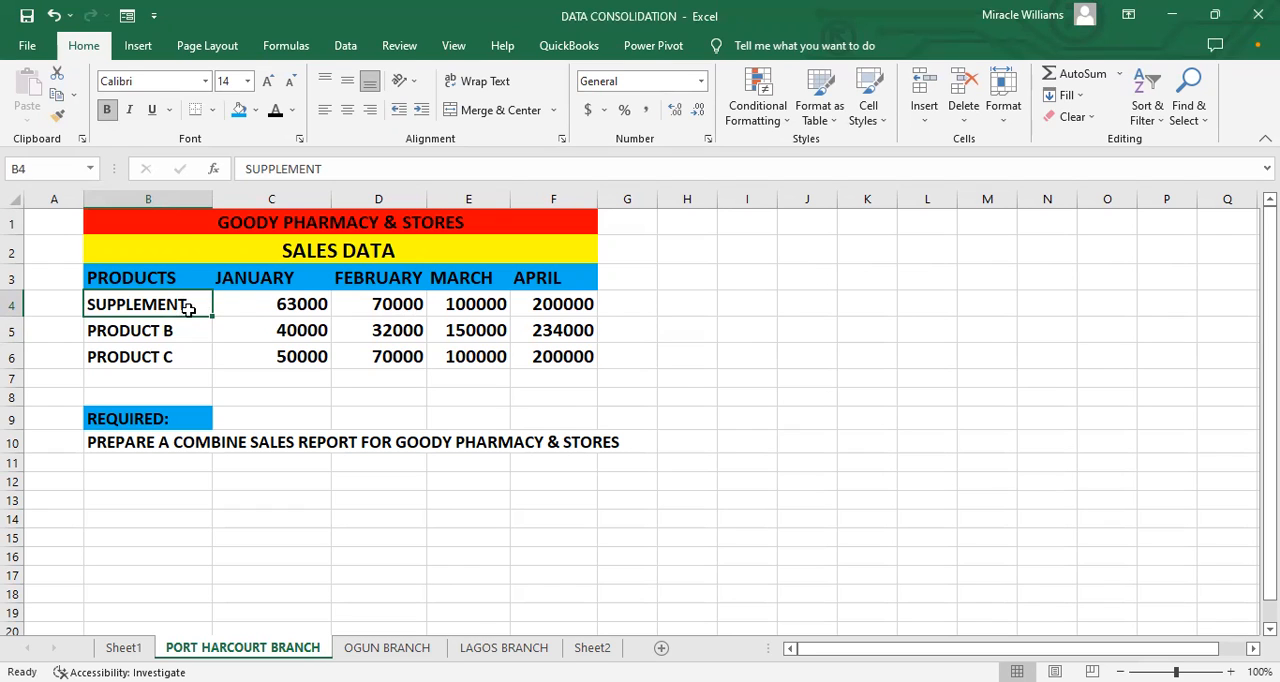
Step: Replace PRODUCT B in cell B5 with MEDICAL EQUIPMENT and fit column B's width to its contents
click(138, 320)
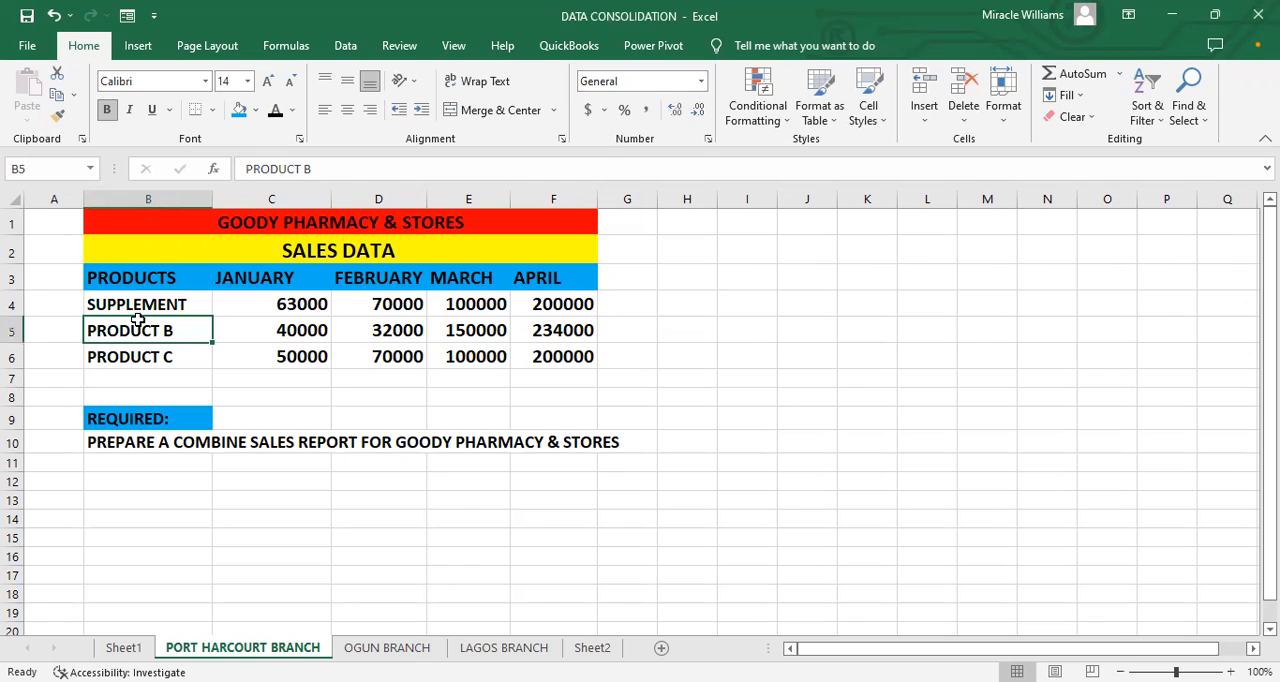
text(MEDICA)
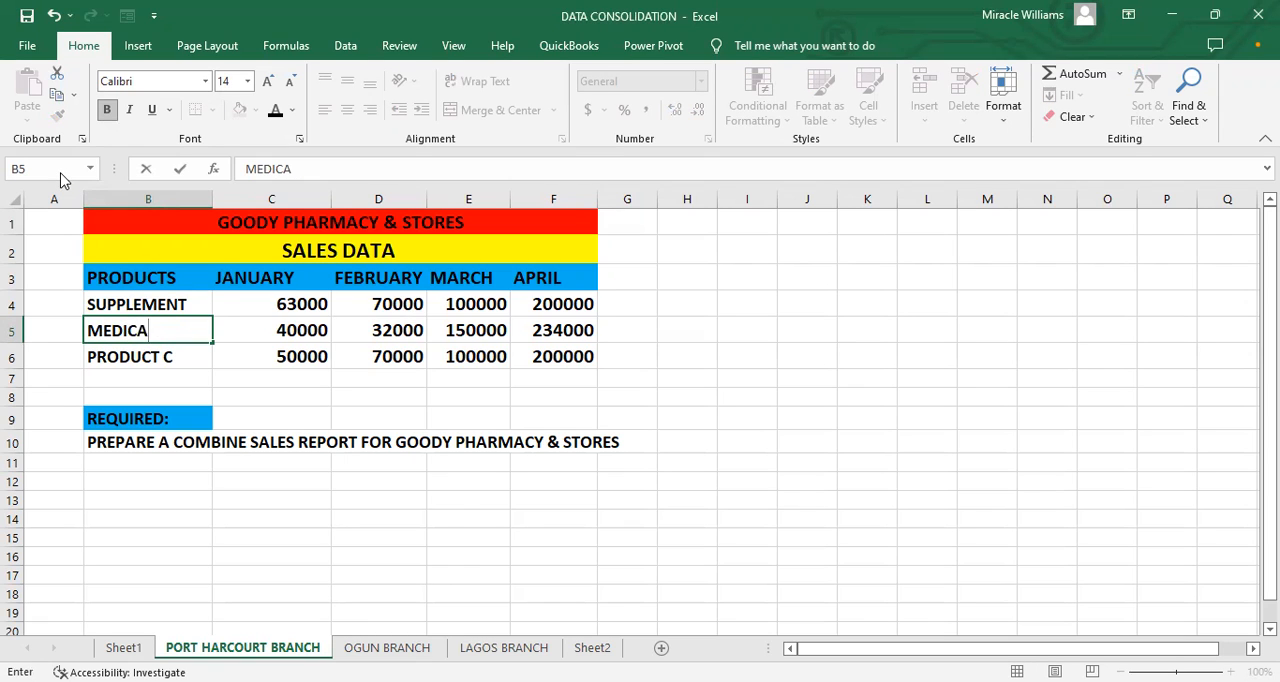
text(L EQUIPMENT)
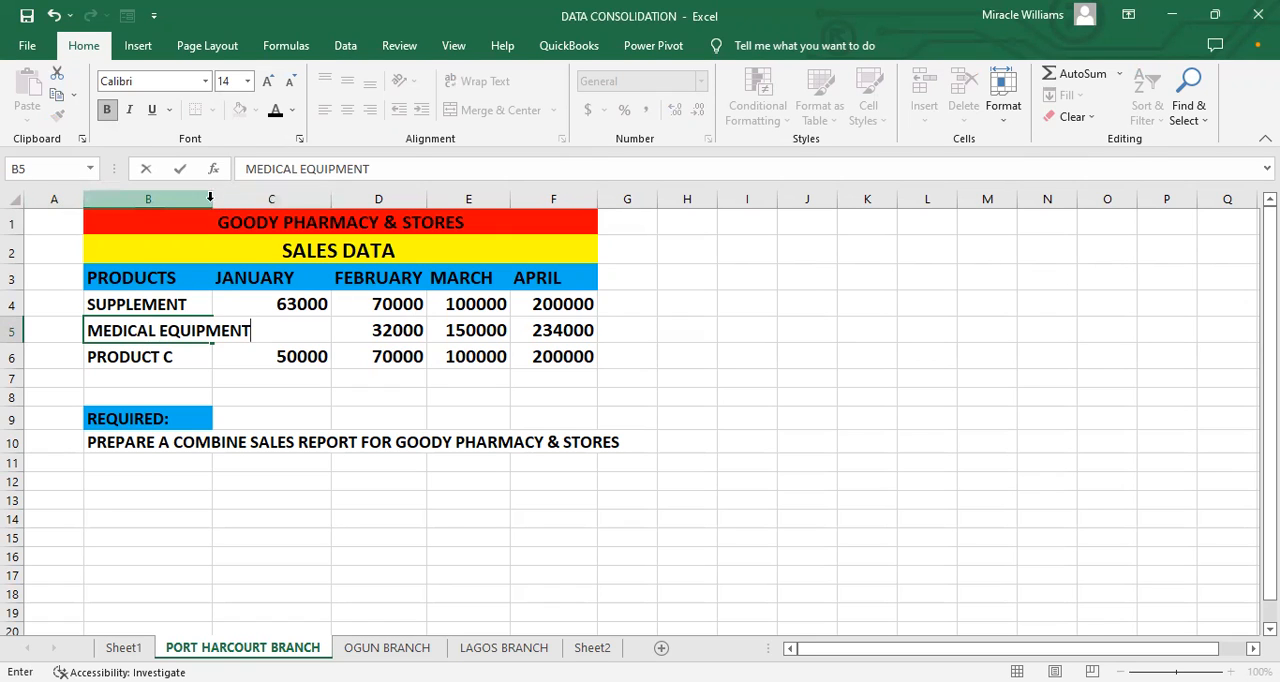
click(229, 302)
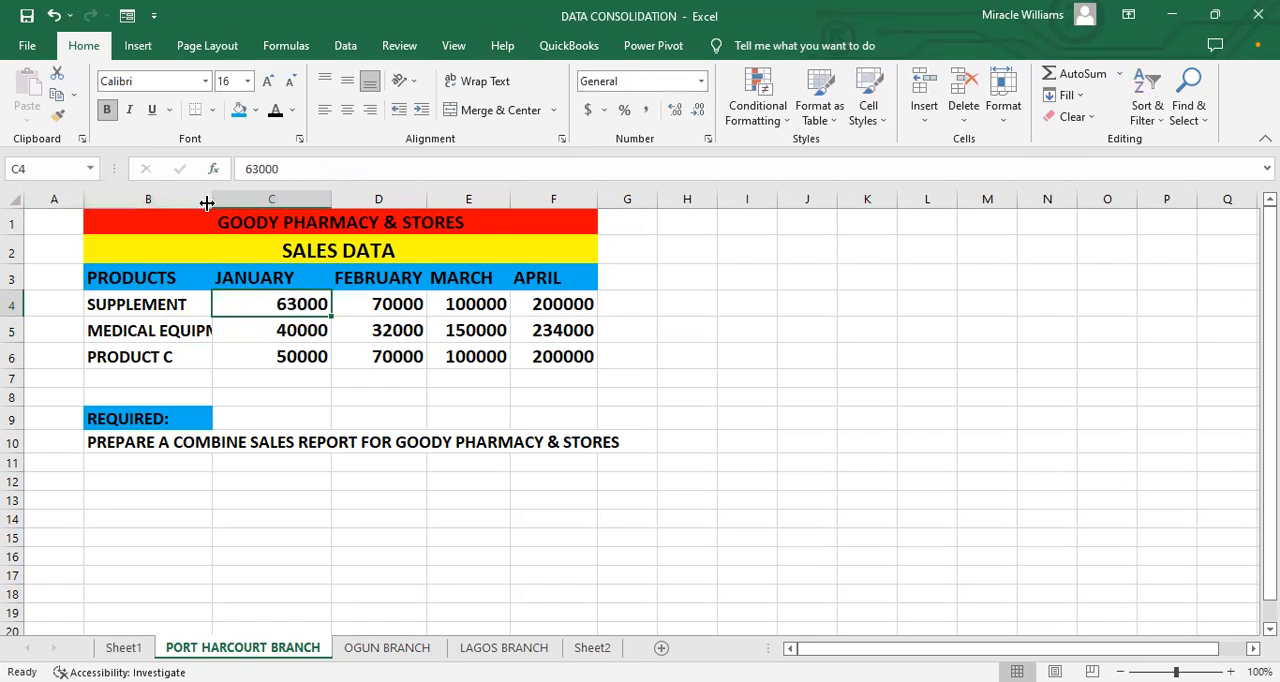
double_click(213, 198)
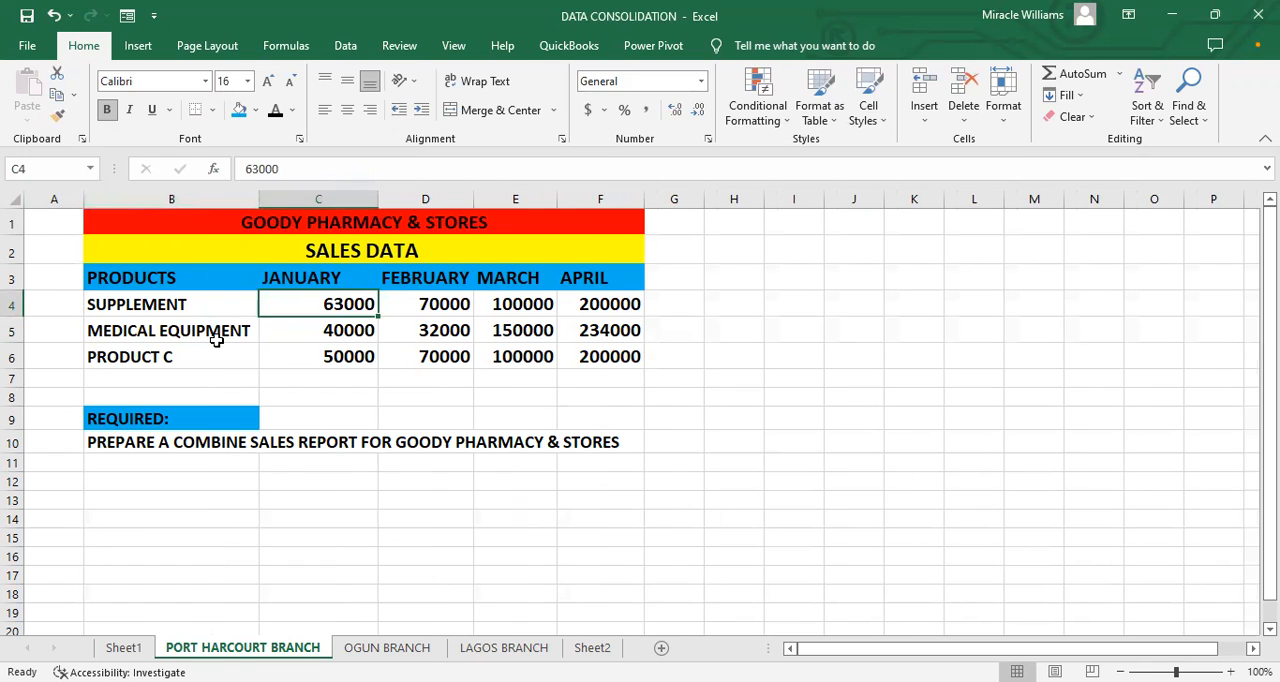
click(214, 333)
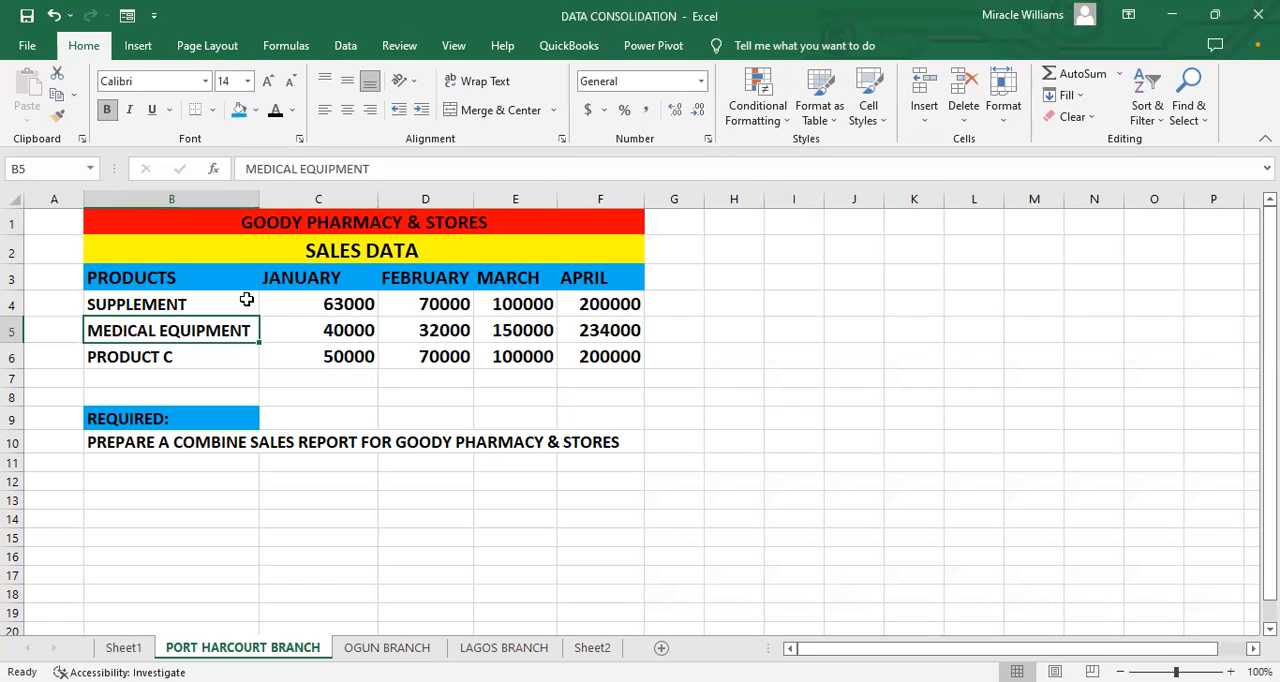
Step: Replace the product name PRODUCT C in cell B6 with FOODS
click(196, 362)
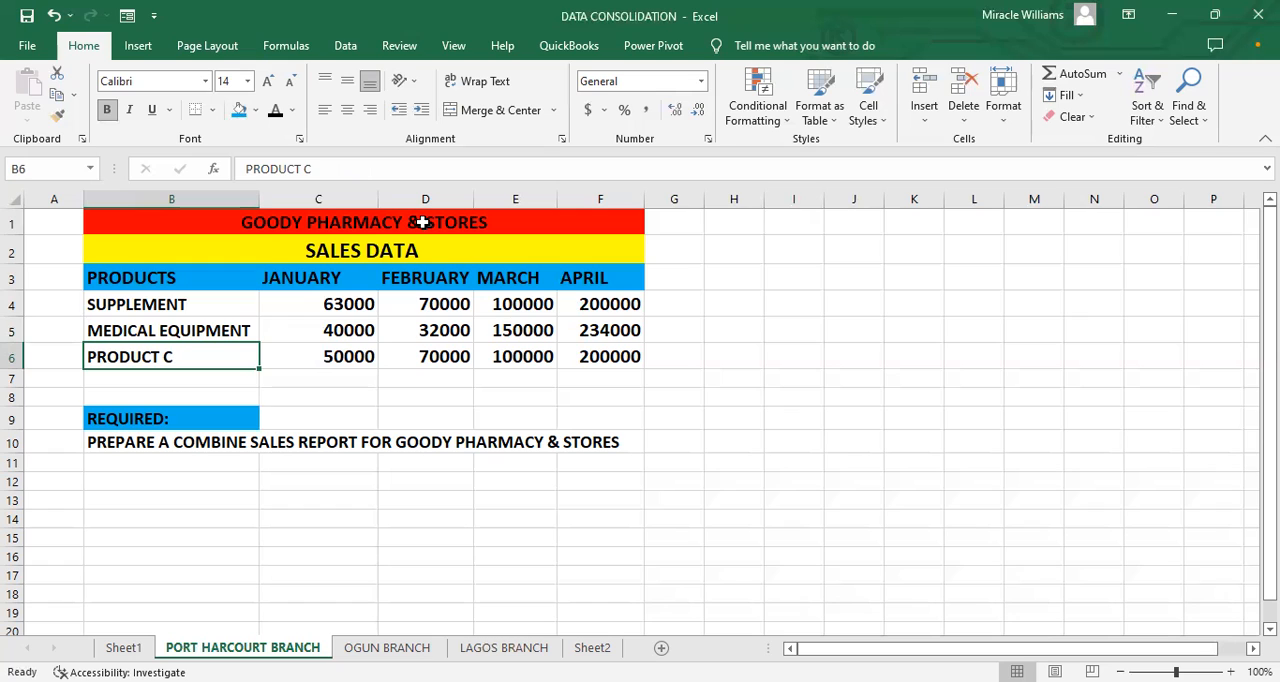
text(F)
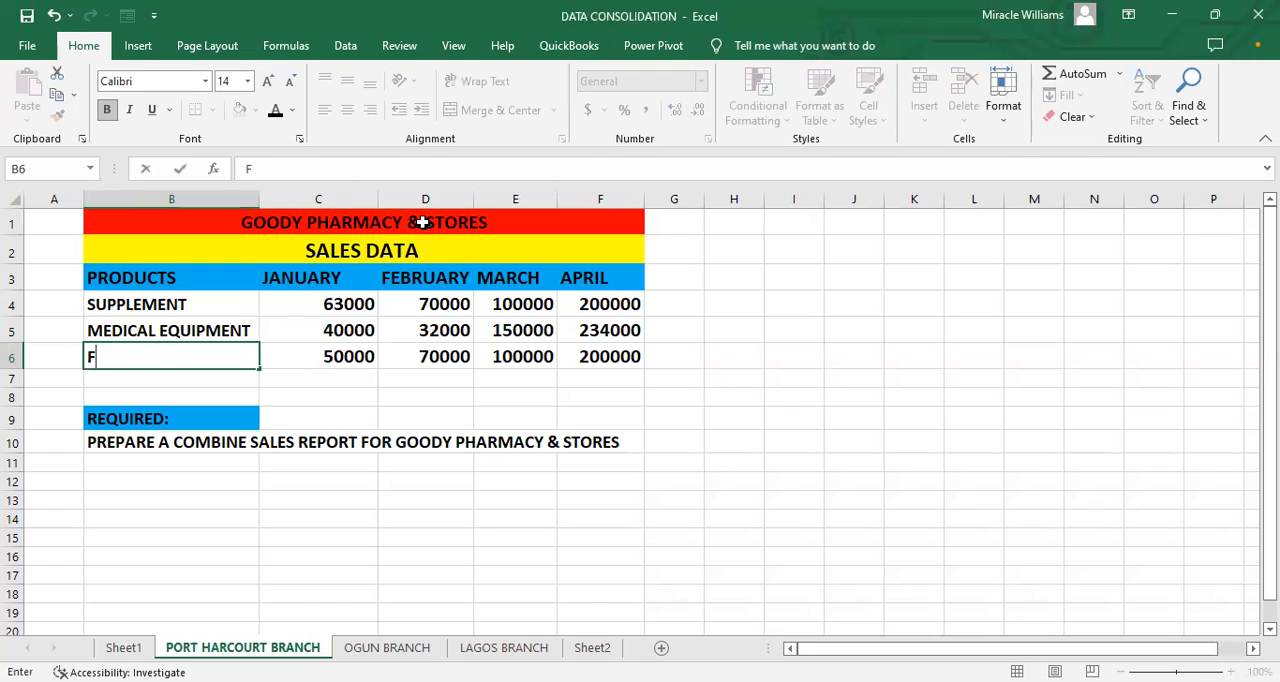
text(OODS)
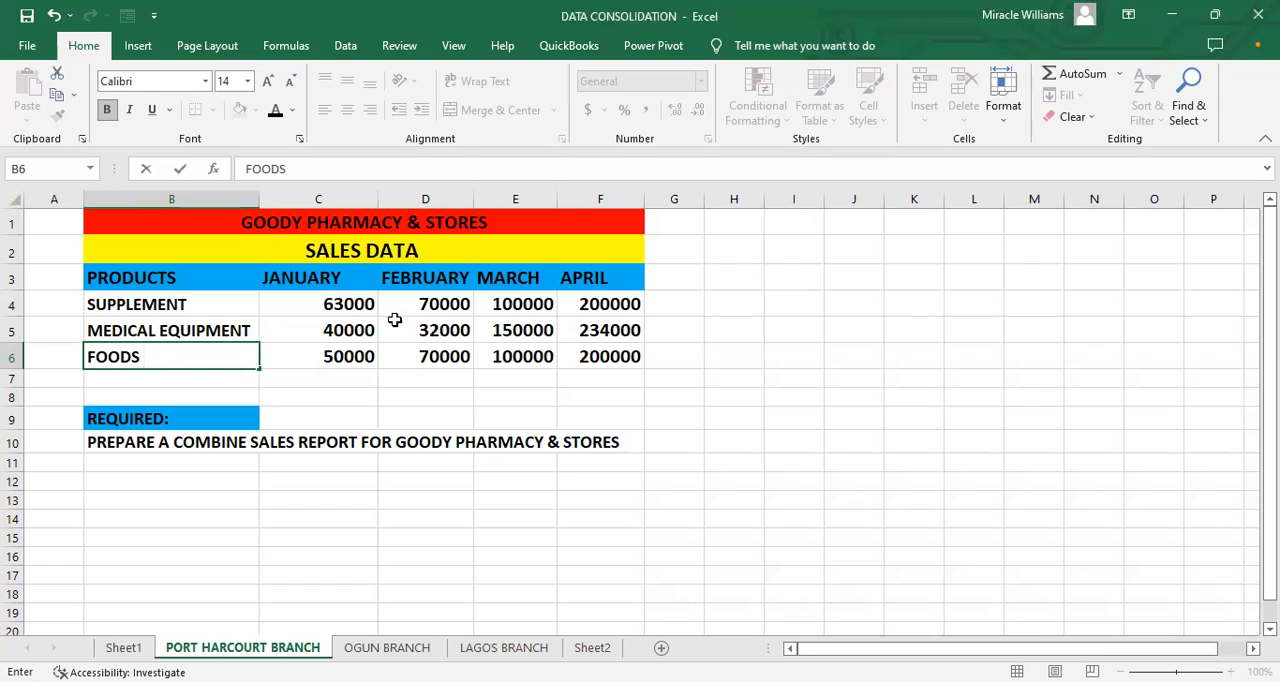
click(355, 374)
click(206, 378)
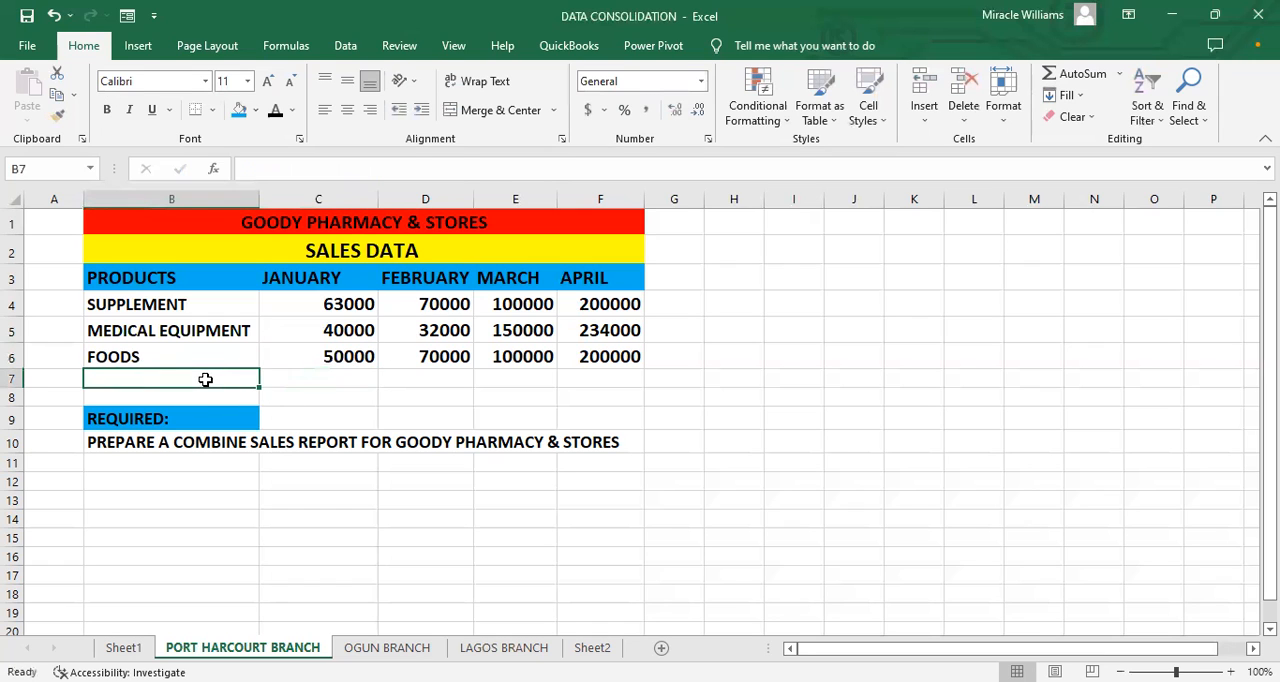
click(200, 394)
Step: Replace the product name FOODS in cell B6 with PROVISIONS
click(175, 370)
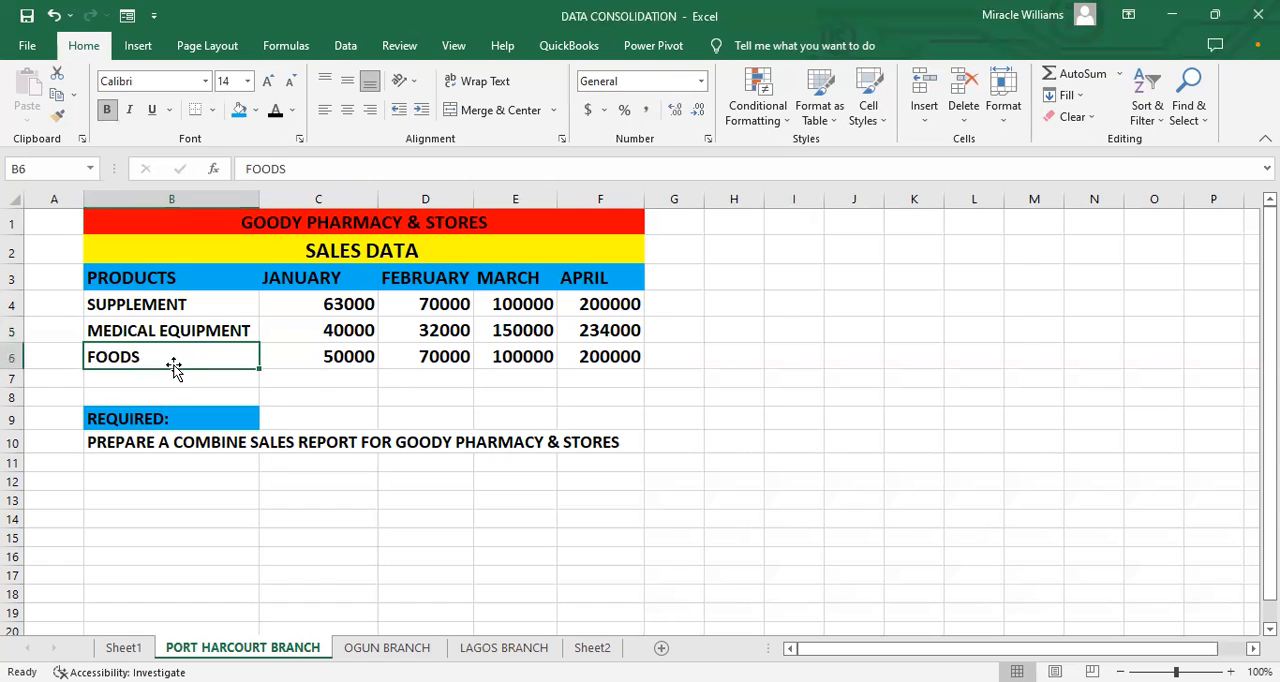
text(PROVIS)
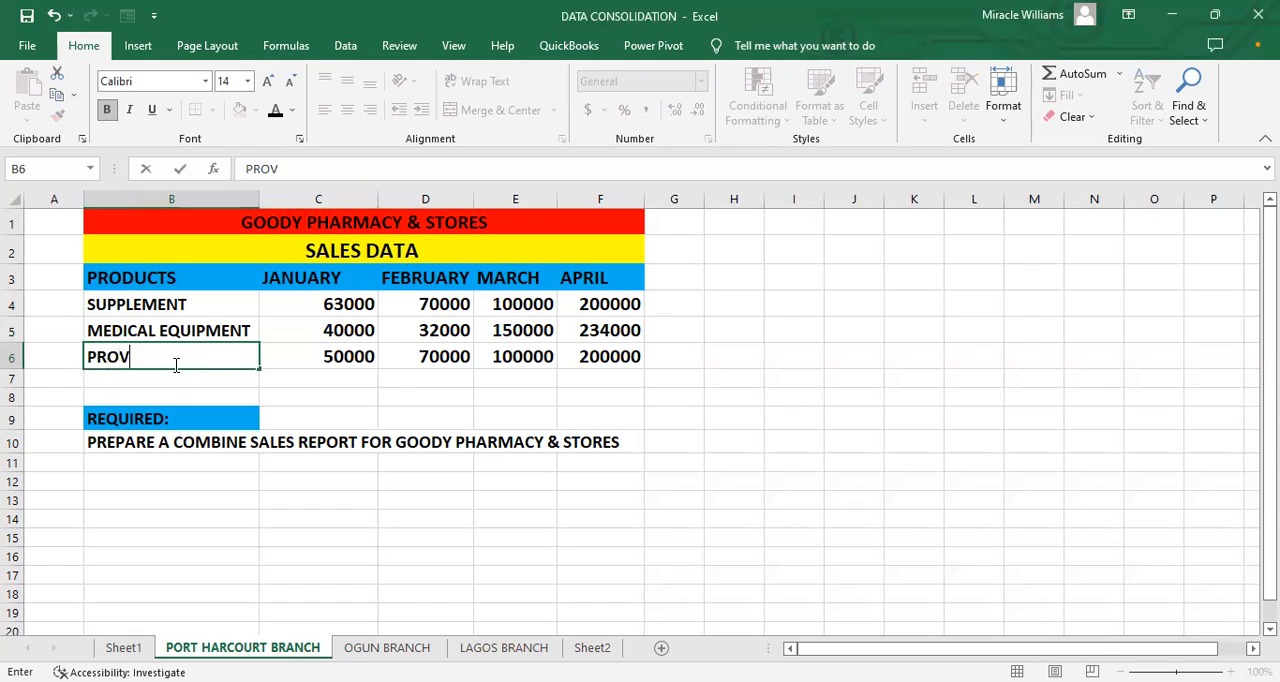
text(IONS)
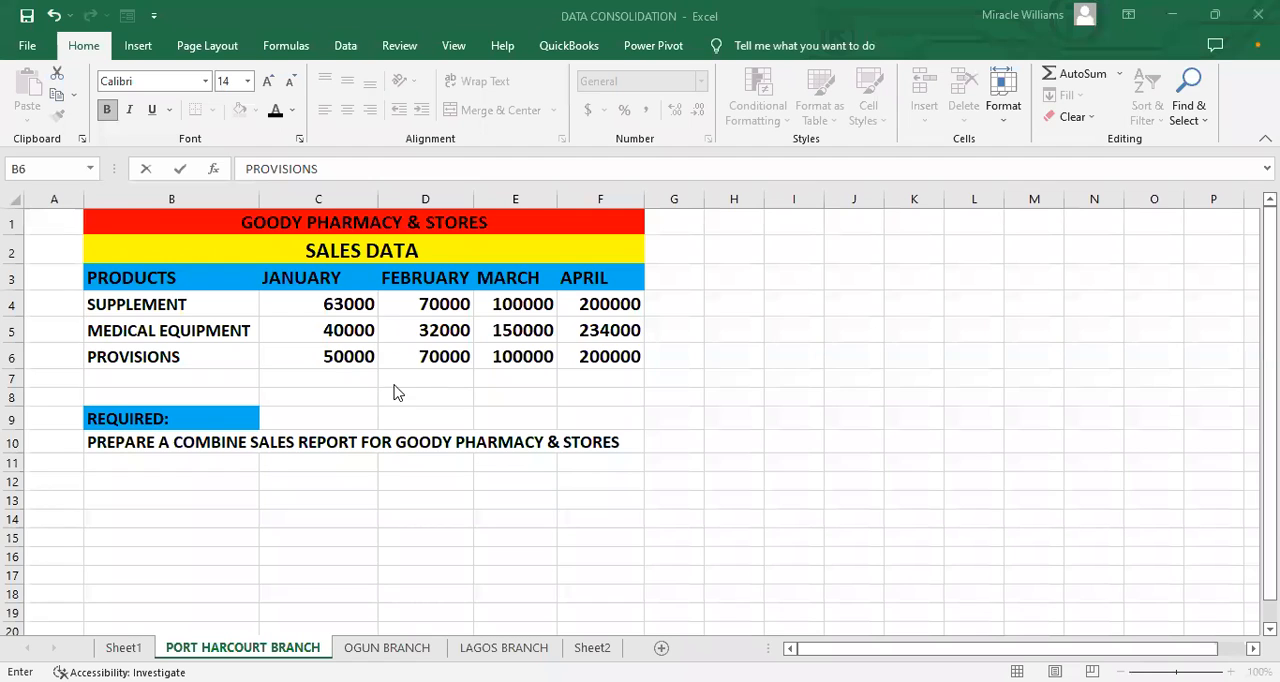
Step: Replace the product name in cell B6 with TOOTHPASTE & CLEANING SUPPLIES and widen column B to fit it
drag(204, 352, 12, 341)
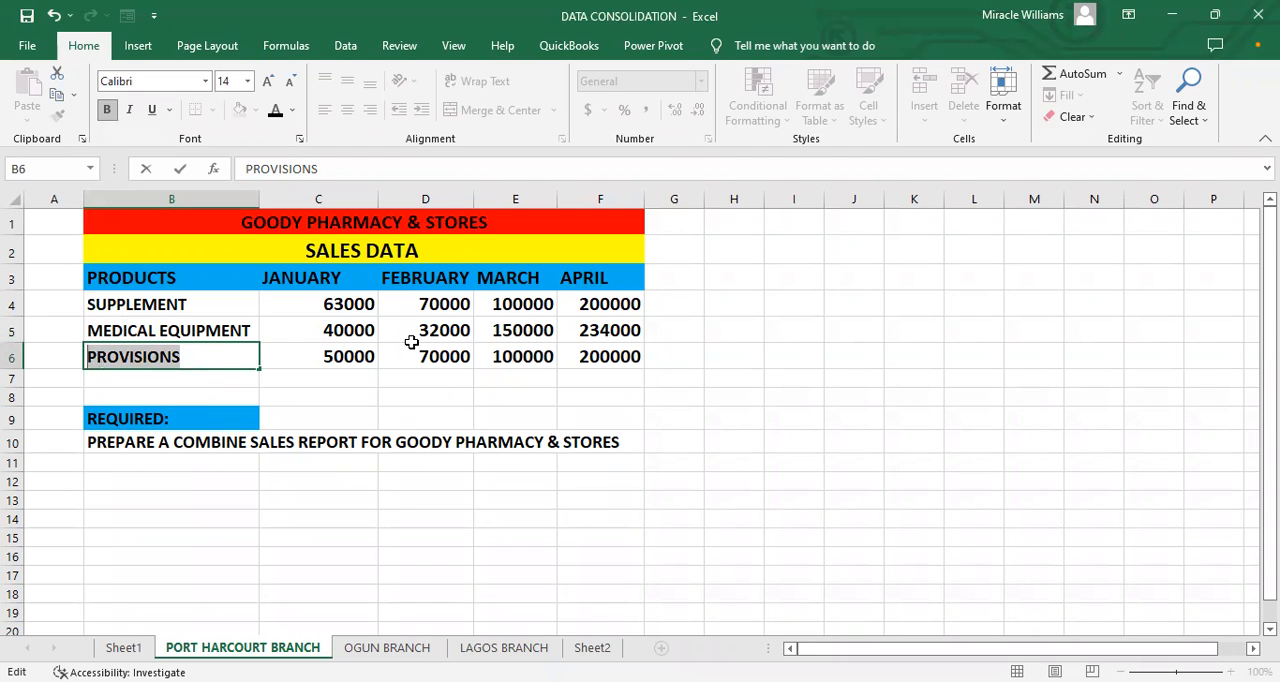
key(BackSpace)
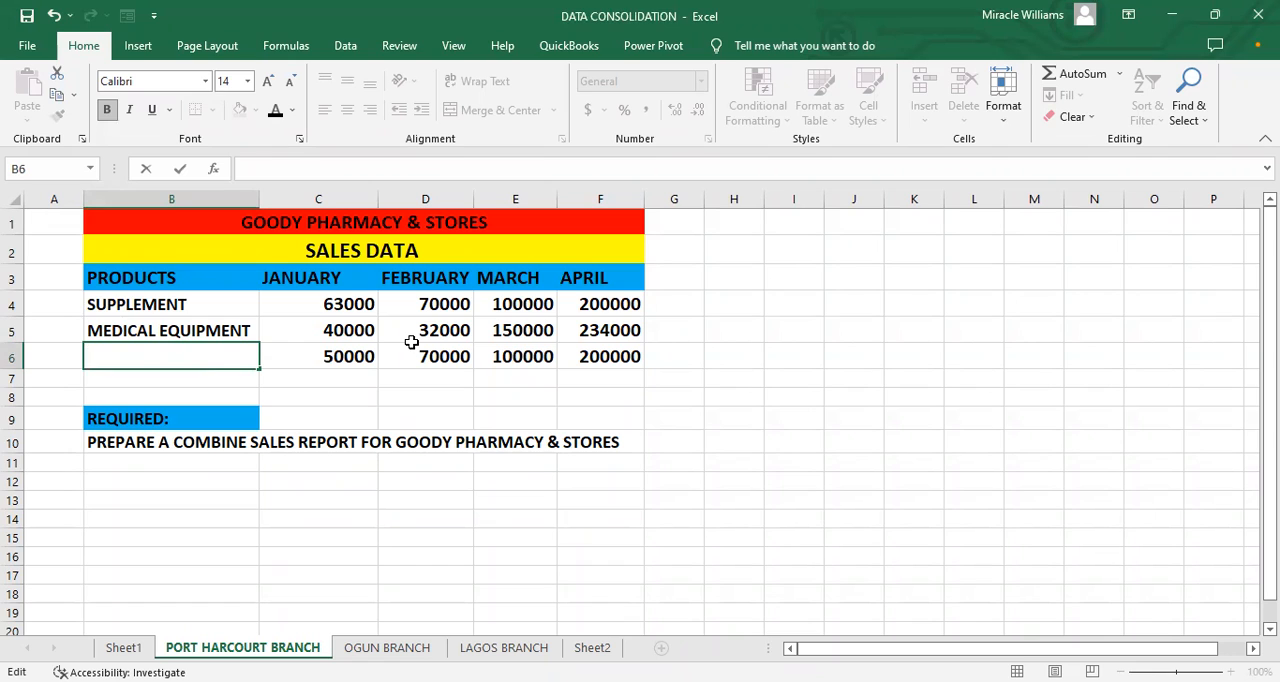
text(TOOTHPASTE)
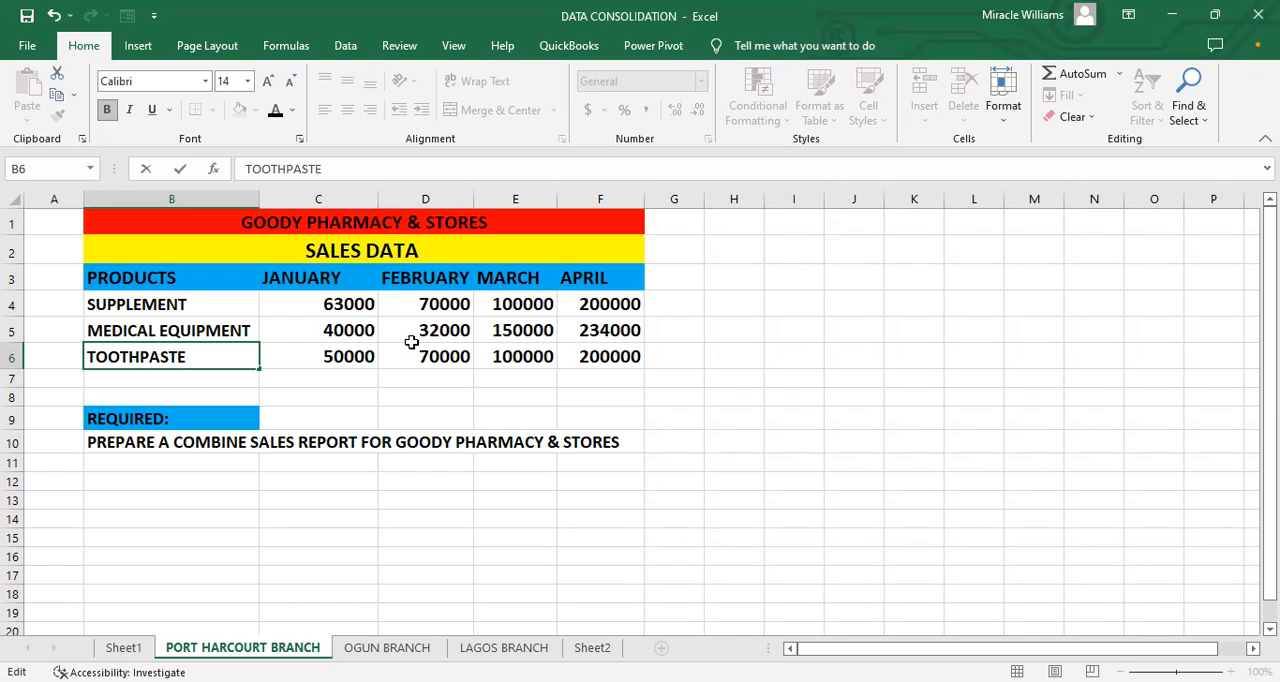
text(& CLEANING )
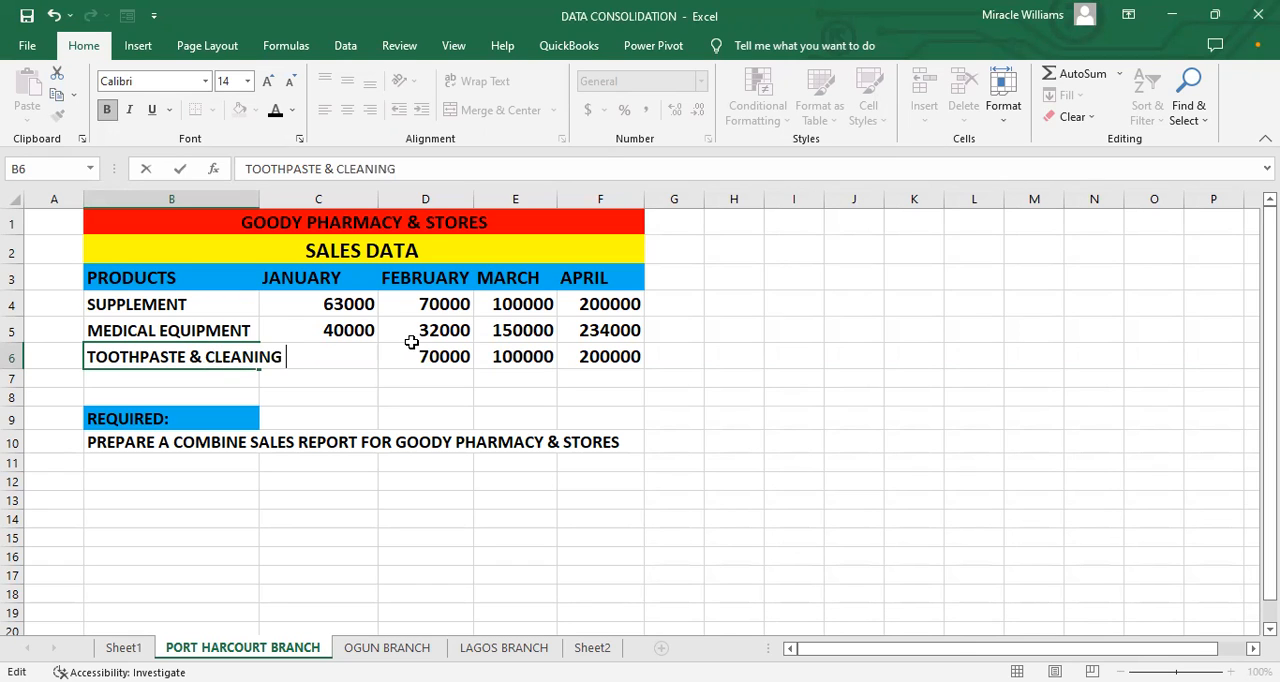
text(SUPPLIES)
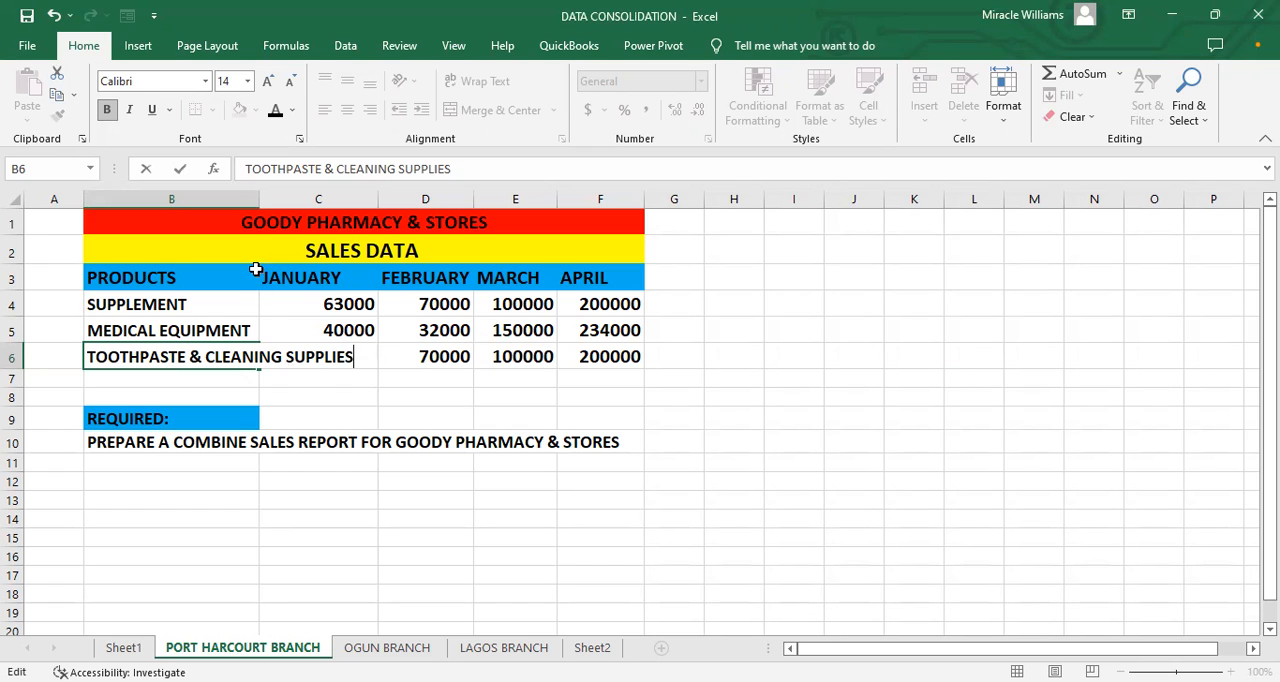
click(268, 312)
drag(259, 205, 386, 212)
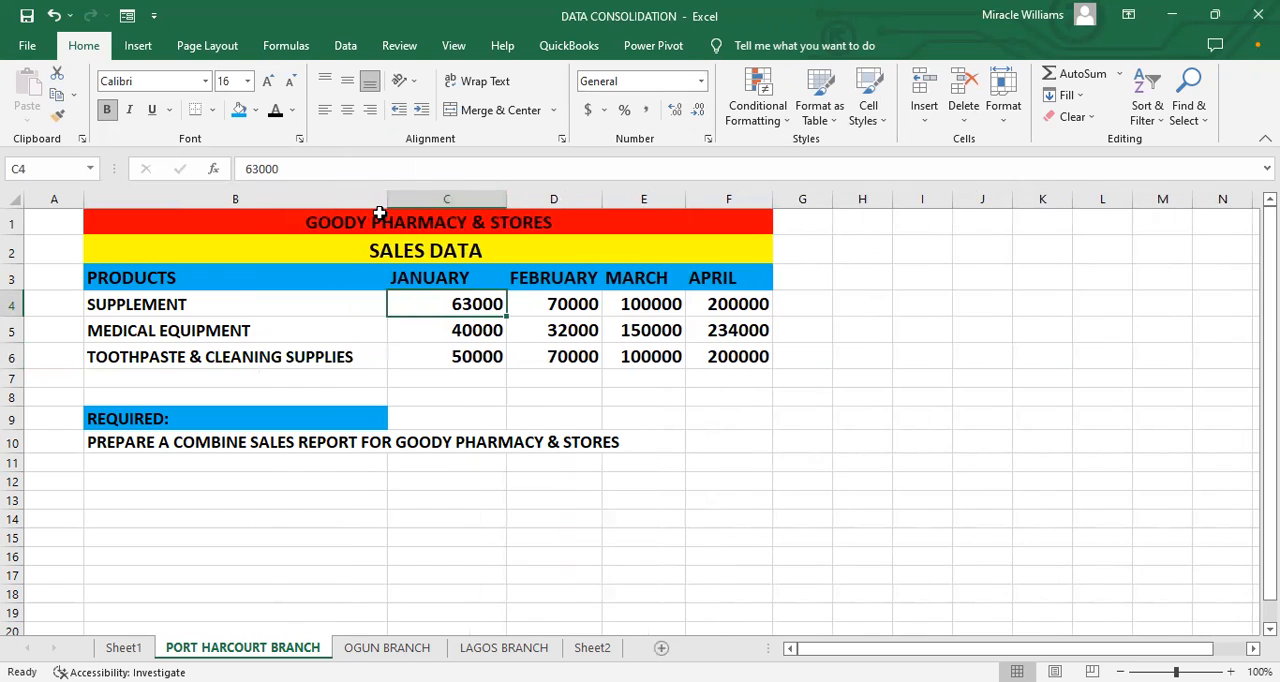
Step: Insert "DEODORANTS, " before TOOTHPASTE in cell B6 and widen column B to fit the whole product name
double_click(190, 364)
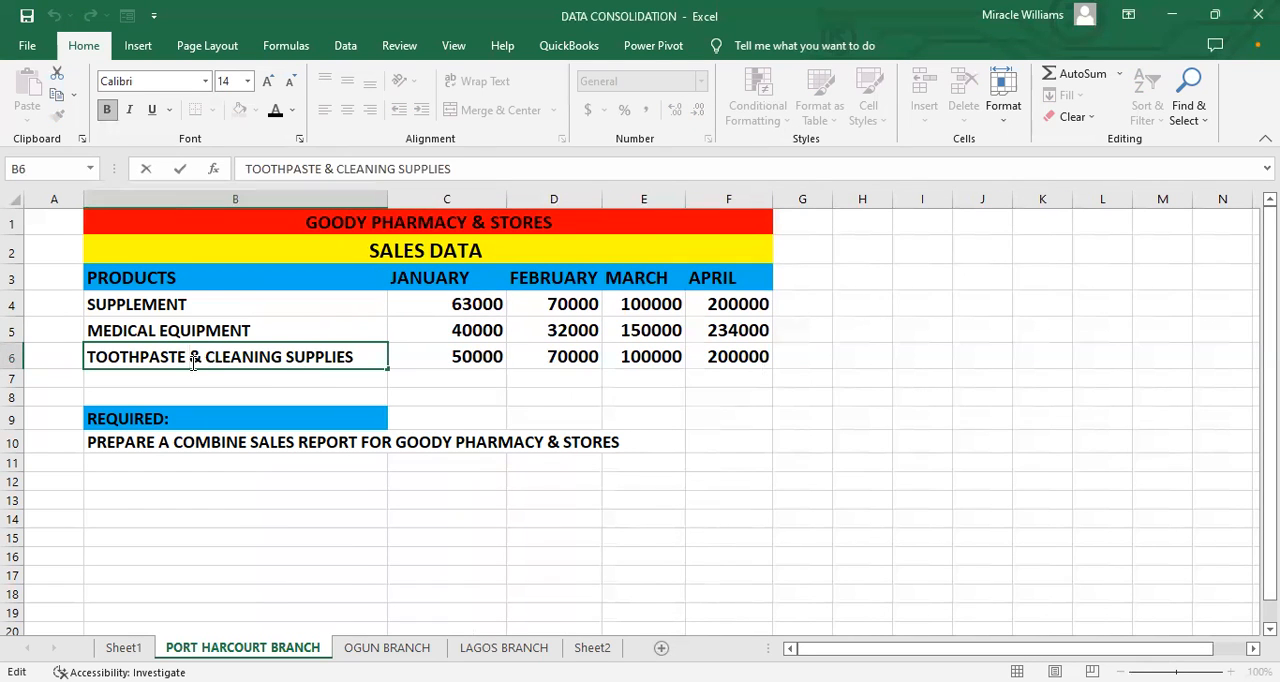
click(90, 357)
text(DEO)
text(DORANT)
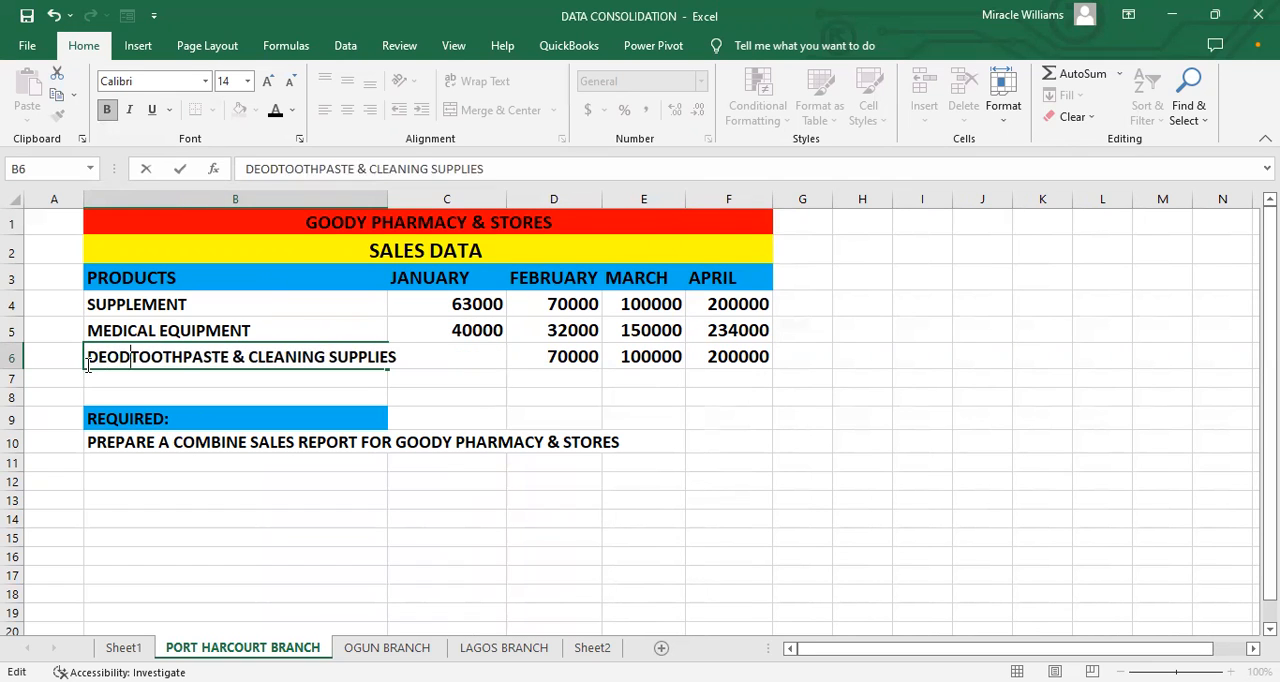
text(S,)
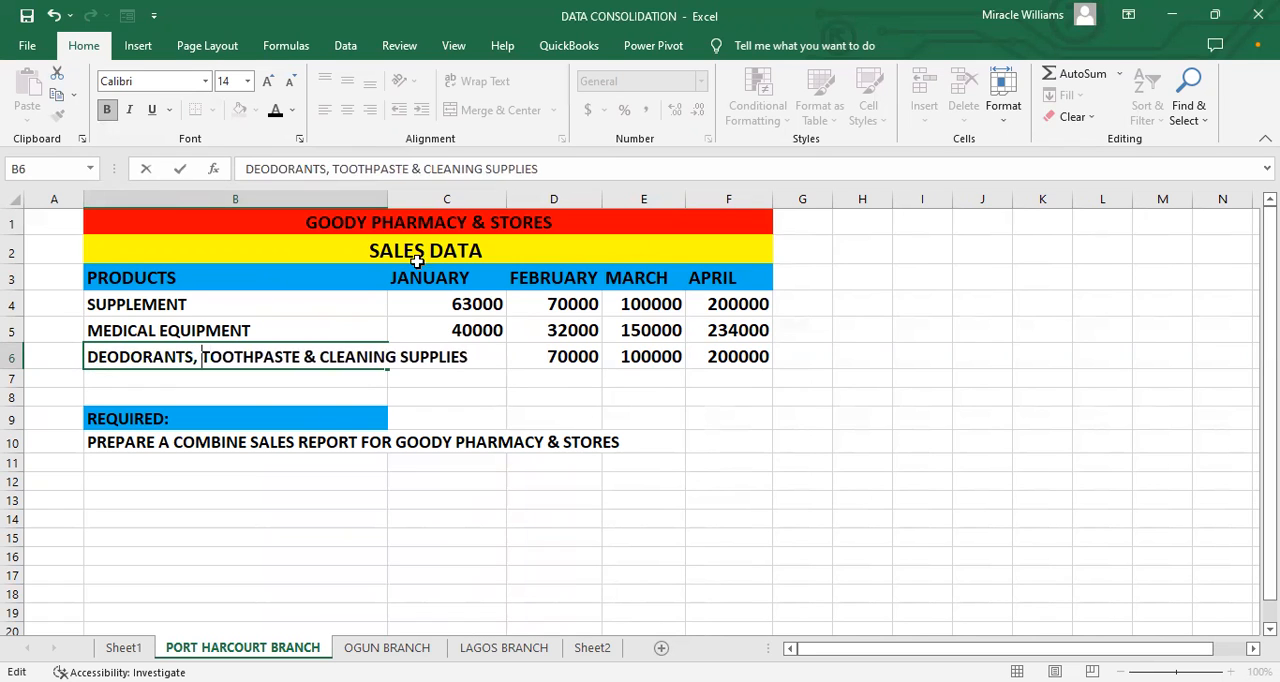
click(395, 200)
click(347, 254)
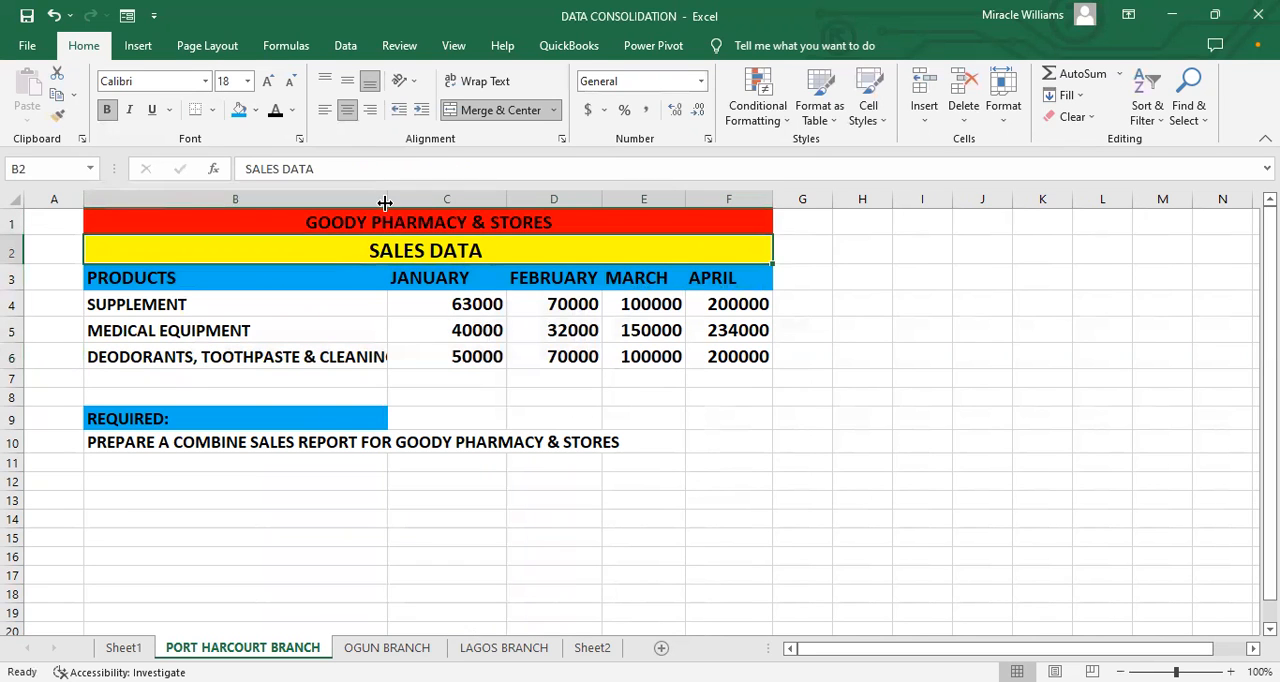
drag(386, 201, 480, 242)
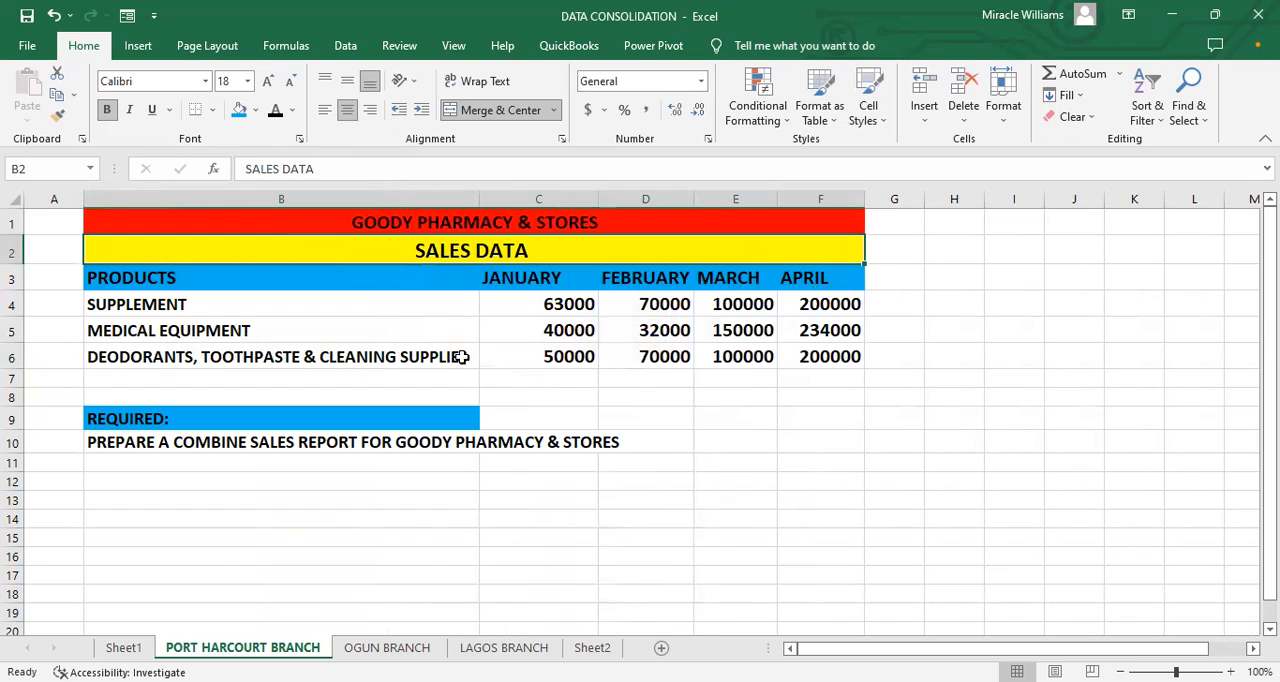
click(657, 461)
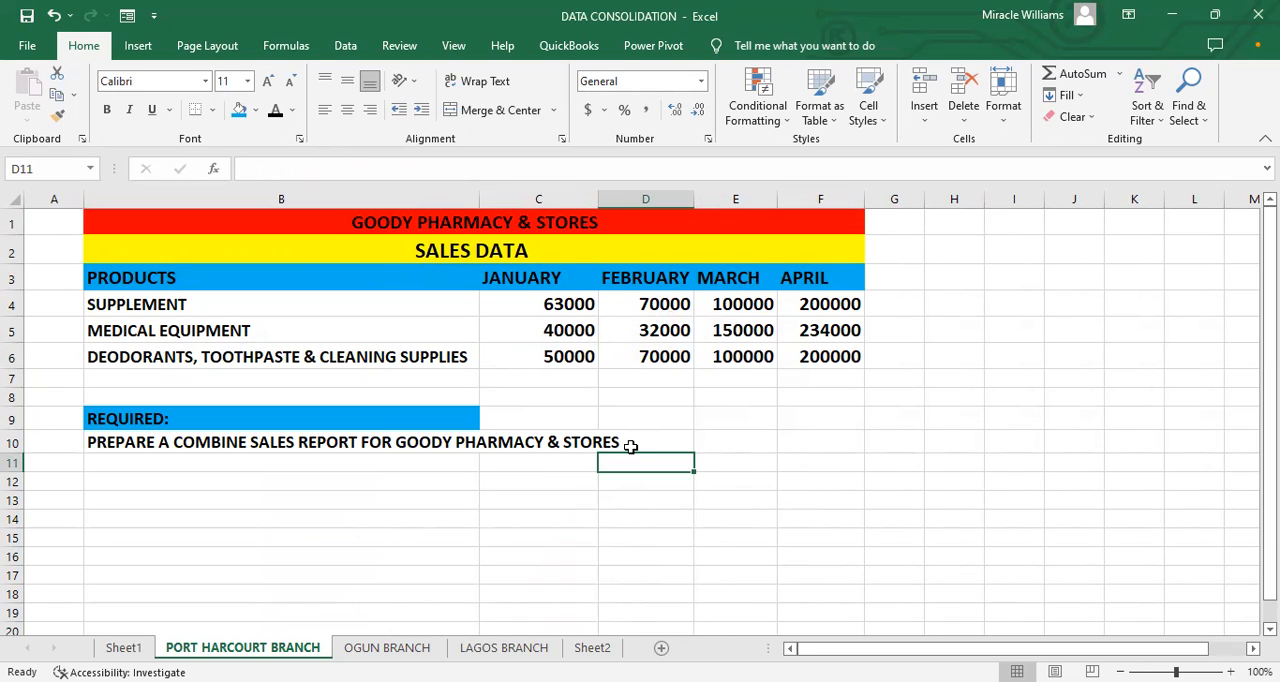
Step: Copy the product names in B4:B6 over PRODUCT A to PRODUCT C in D3:D5 of the OGUN BRANCH sheet and widen column D
drag(163, 305, 250, 357)
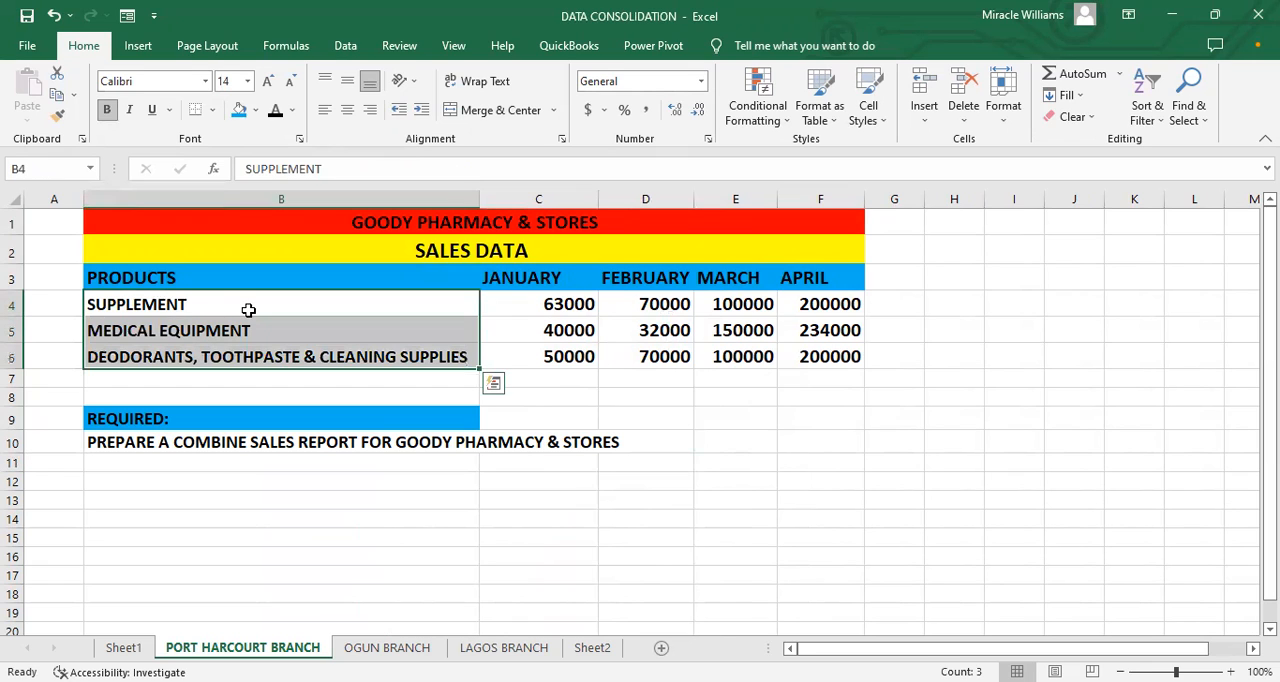
click(203, 336)
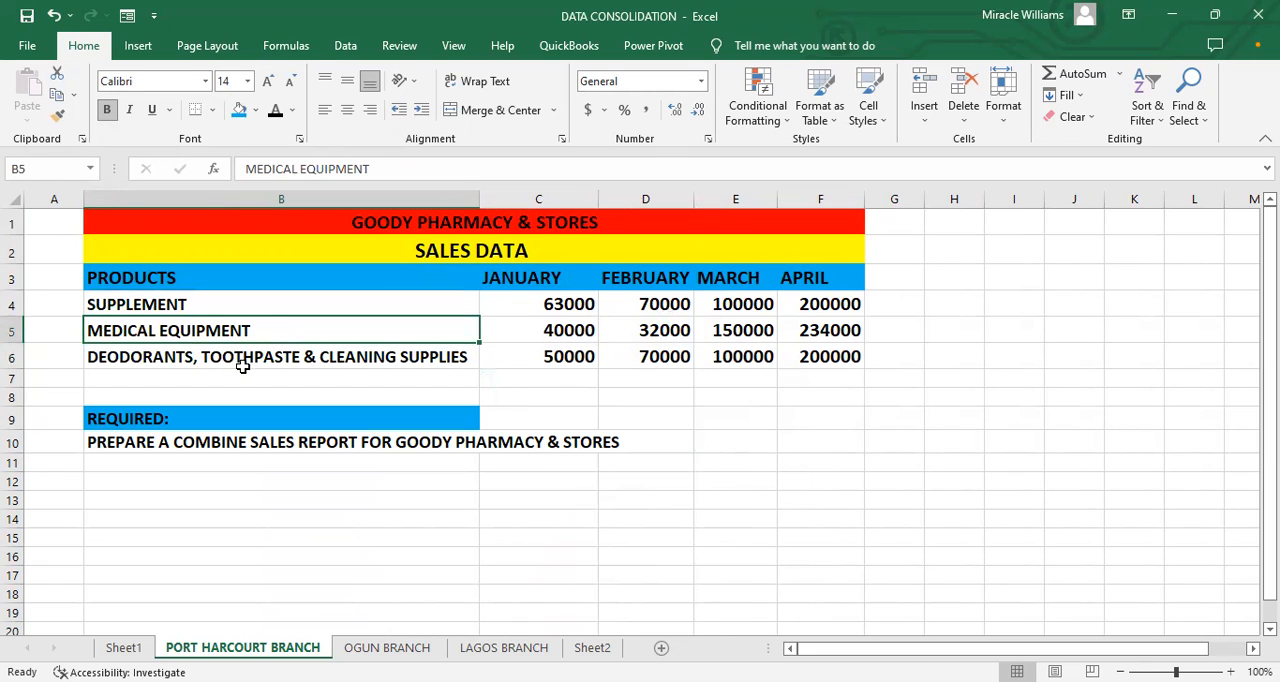
drag(250, 304, 311, 355)
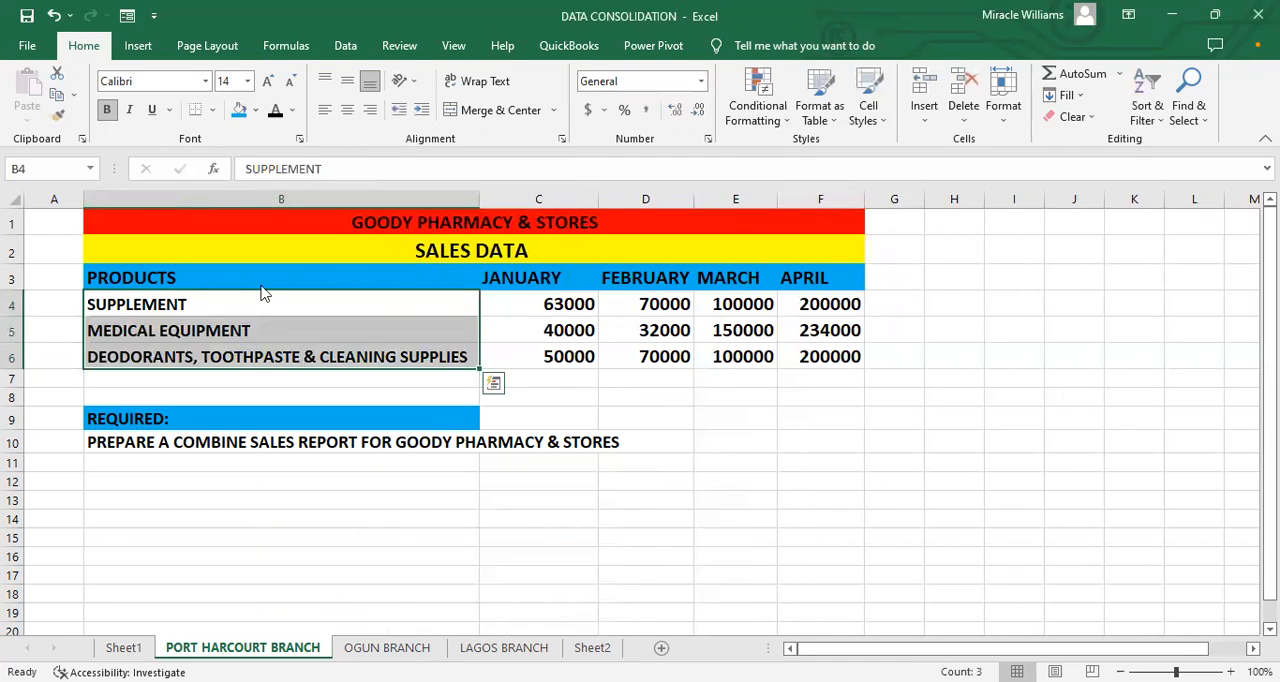
key(ctrl+c)
key(ctrl+Page_Down)
drag(260, 278, 262, 331)
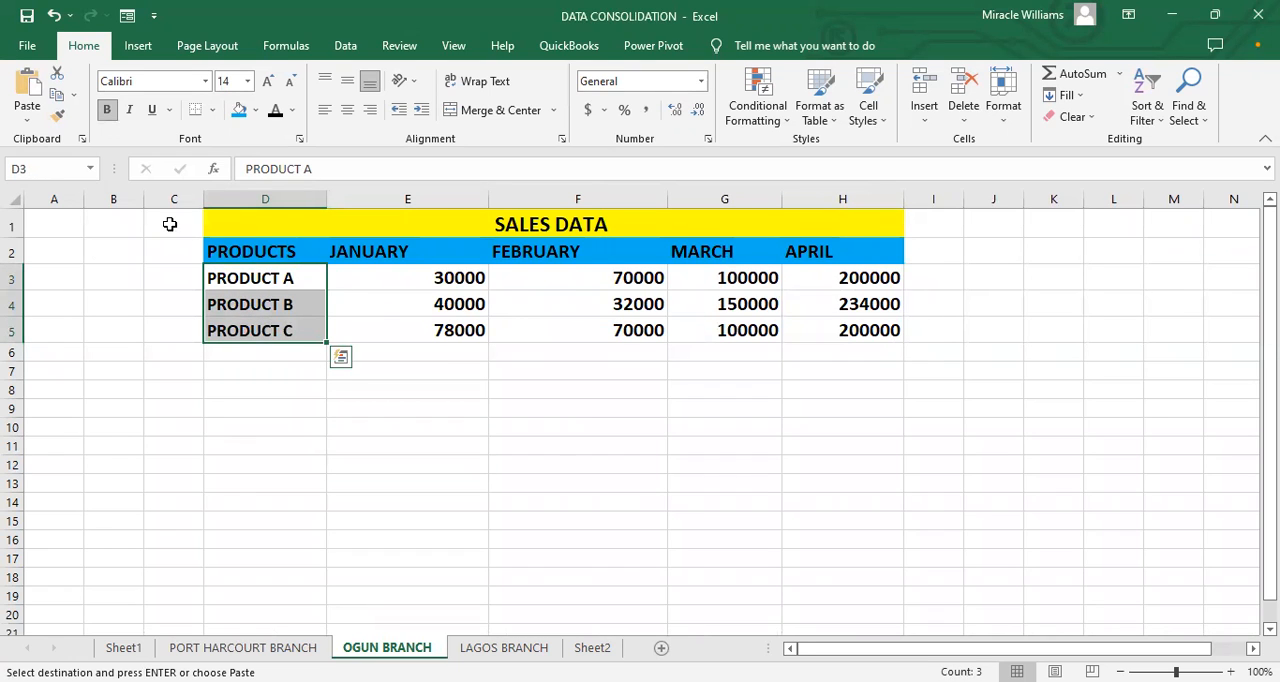
key(ctrl+v)
drag(218, 203, 513, 246)
click(431, 446)
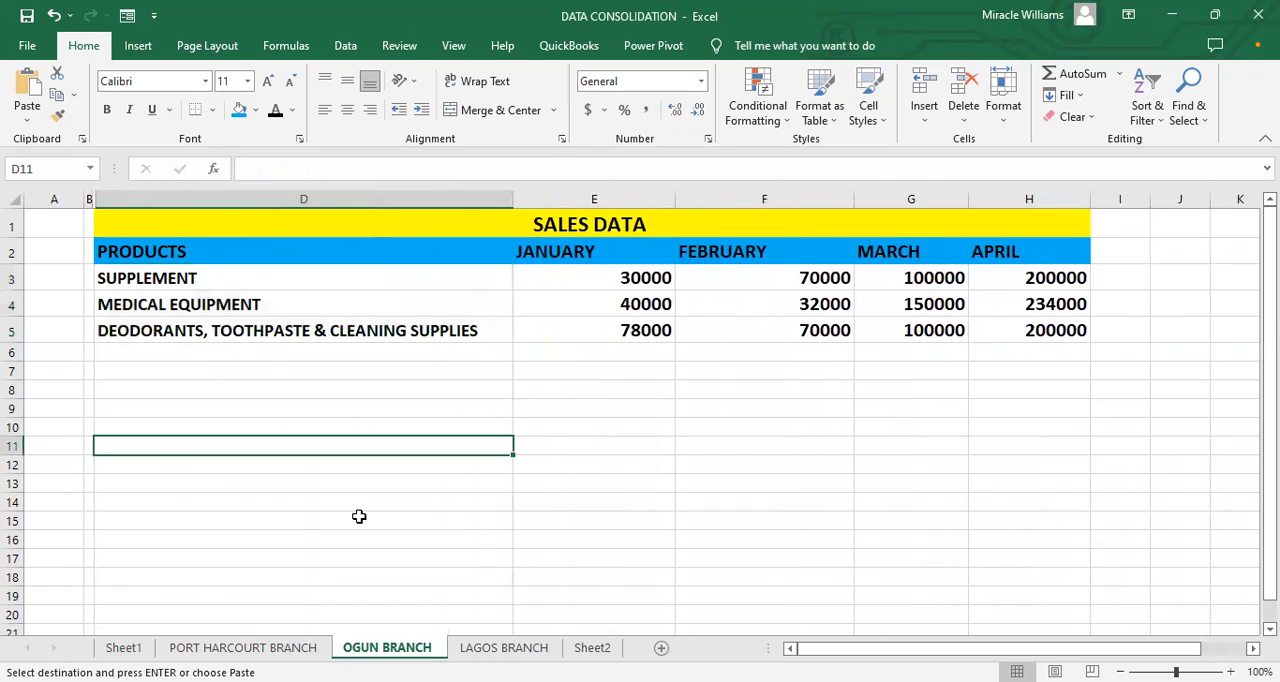
Step: Paste the copied product names into D3:D5 of the LAGOS BRANCH sheet and widen column D to fit the longest name
click(503, 647)
drag(190, 279, 194, 326)
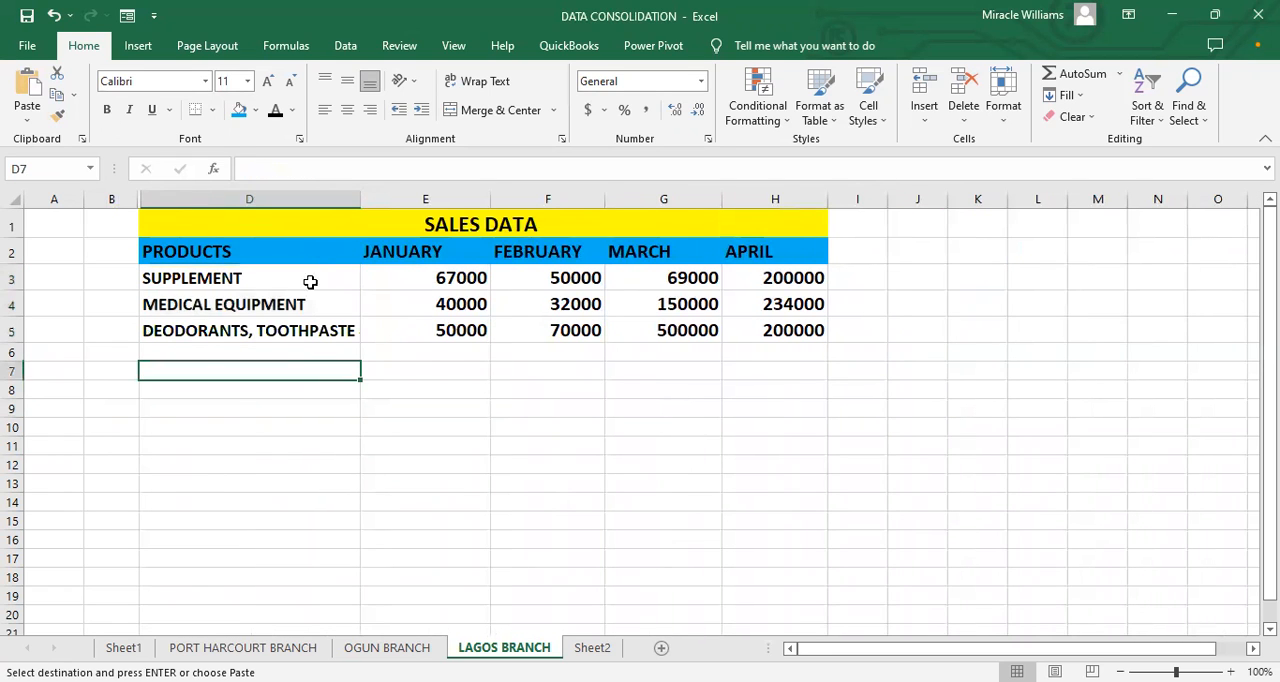
drag(312, 273, 323, 320)
key(ctrl+v)
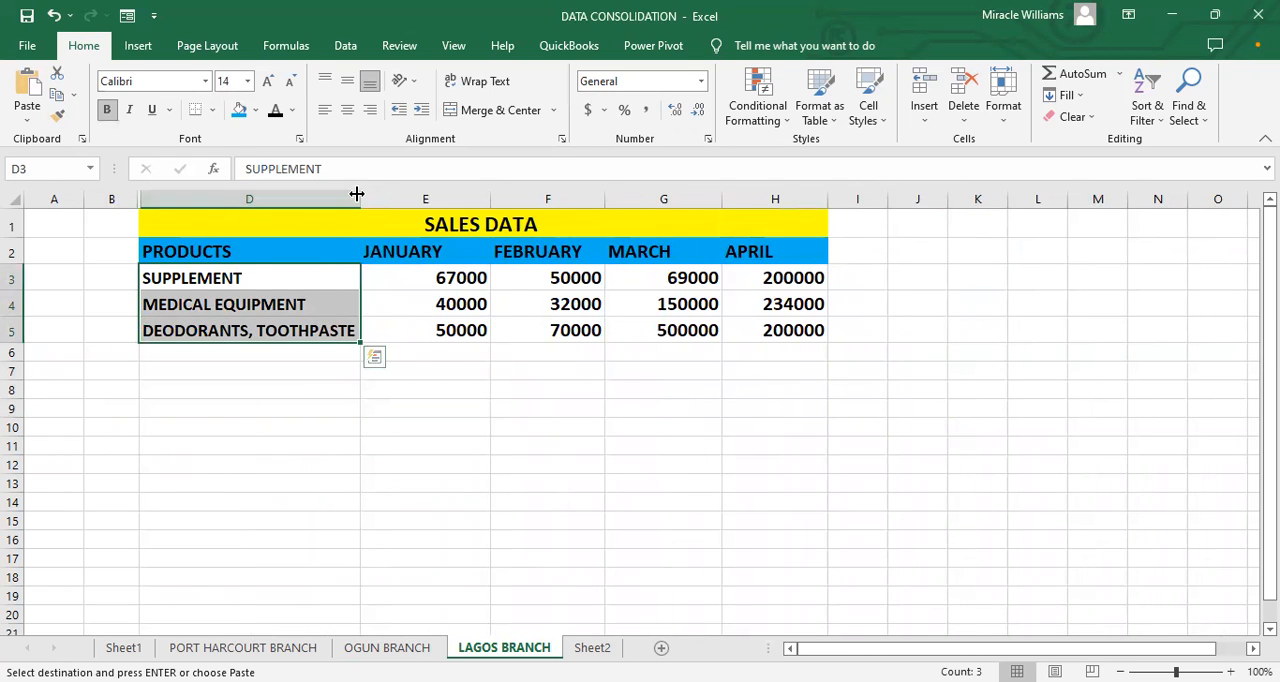
drag(358, 193, 474, 249)
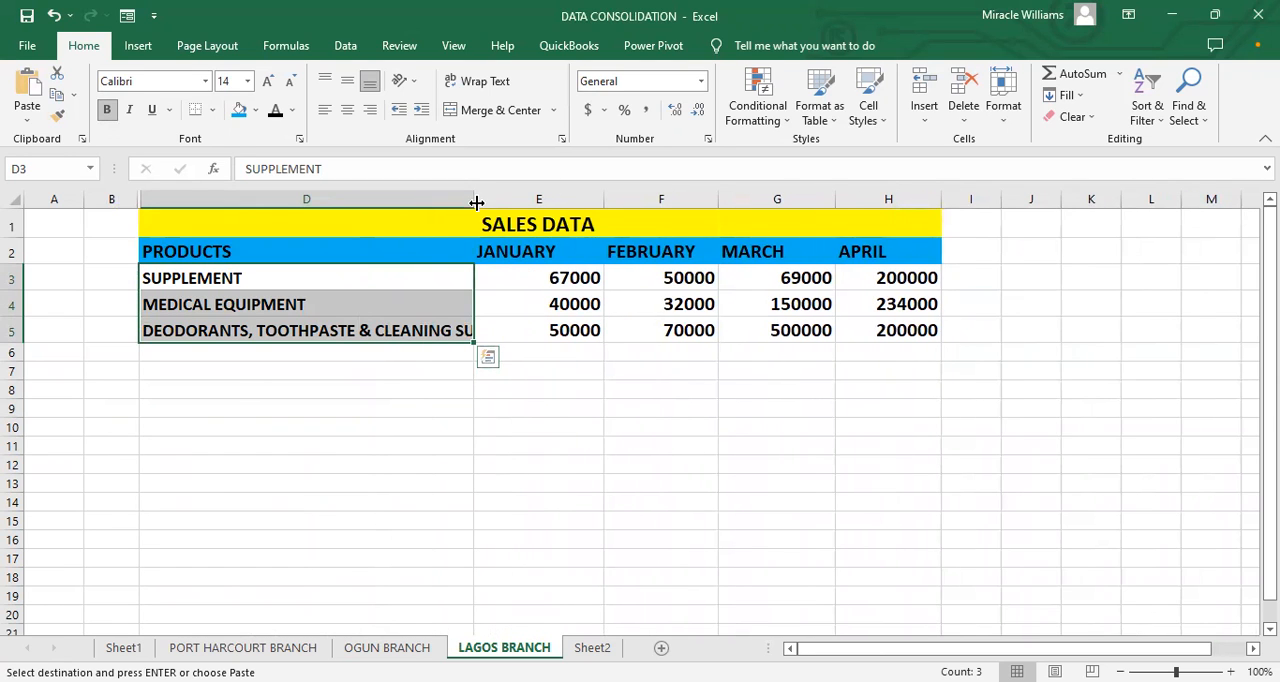
drag(477, 198, 530, 275)
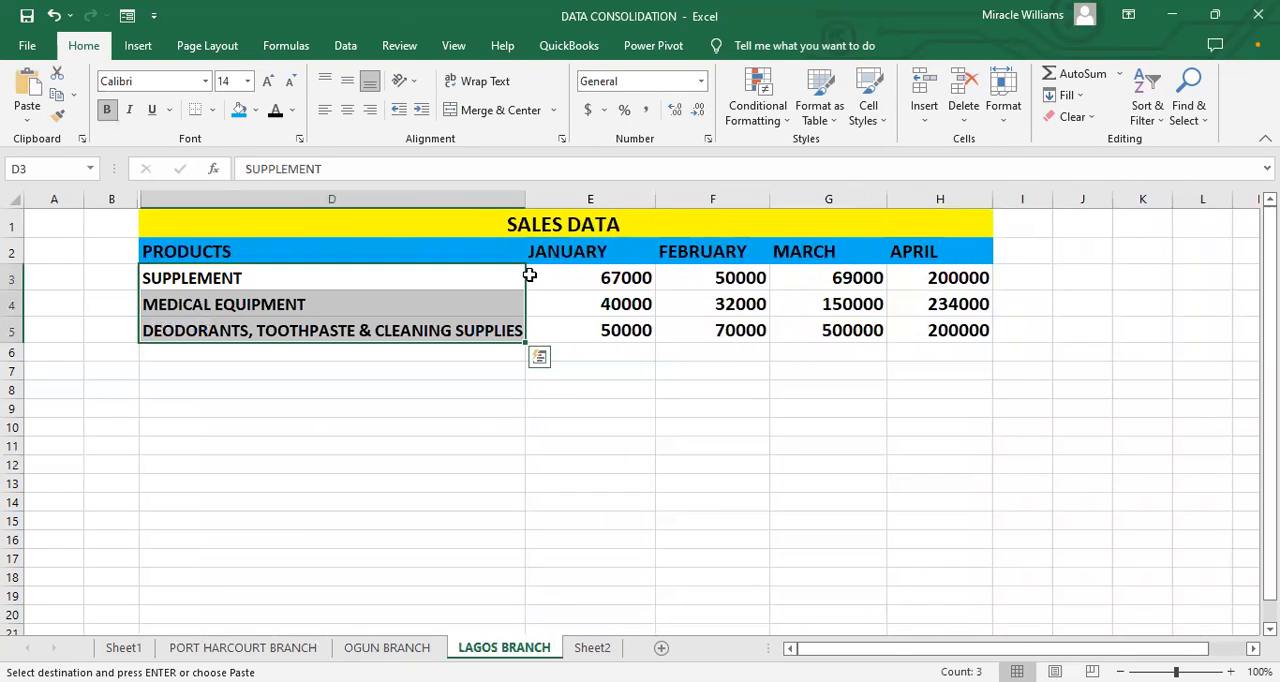
drag(521, 198, 571, 214)
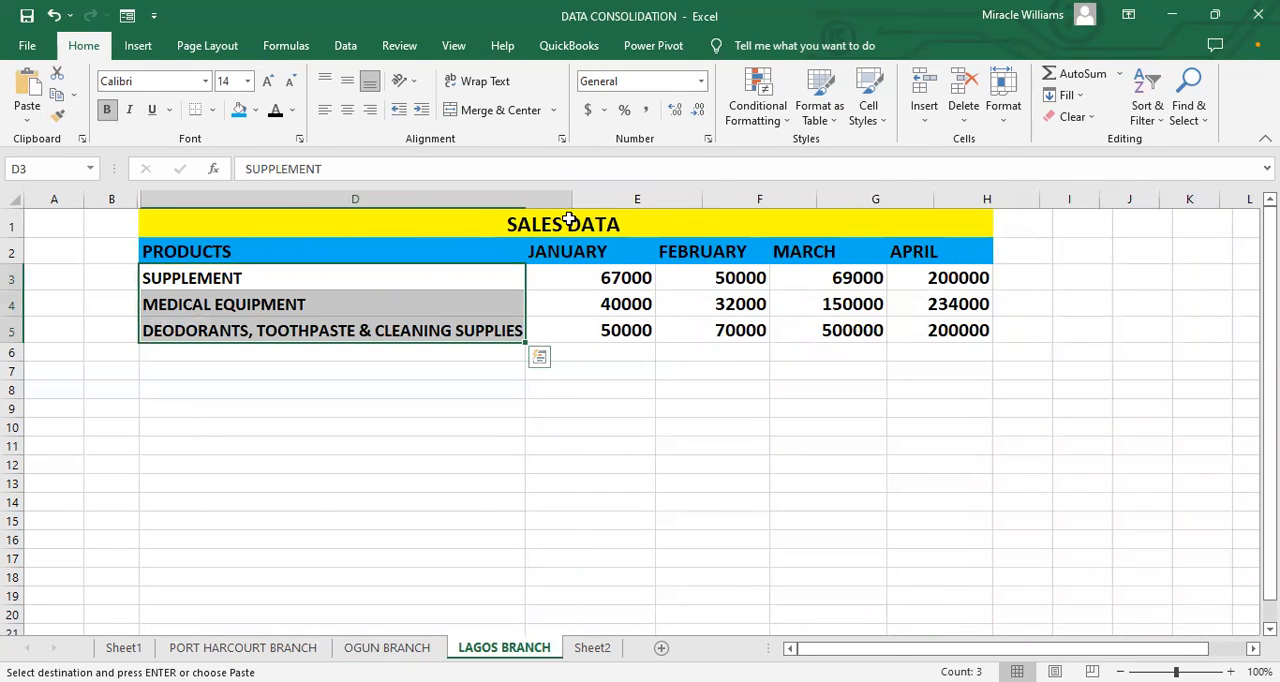
click(490, 427)
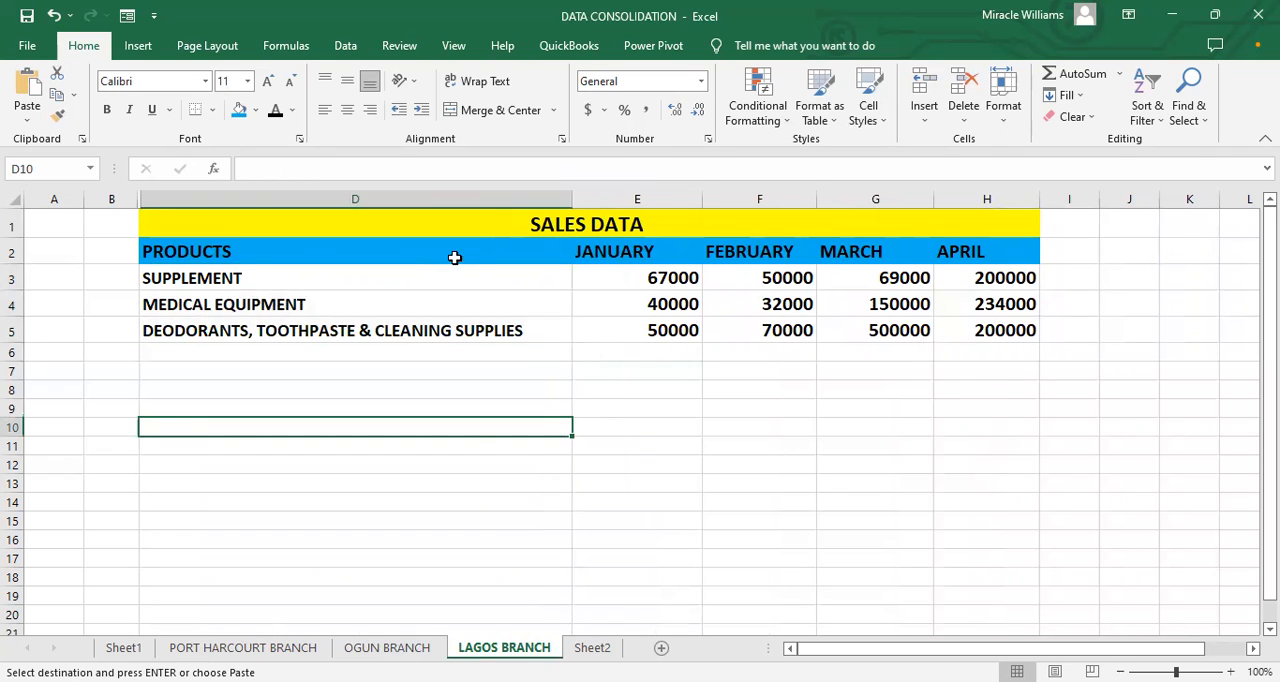
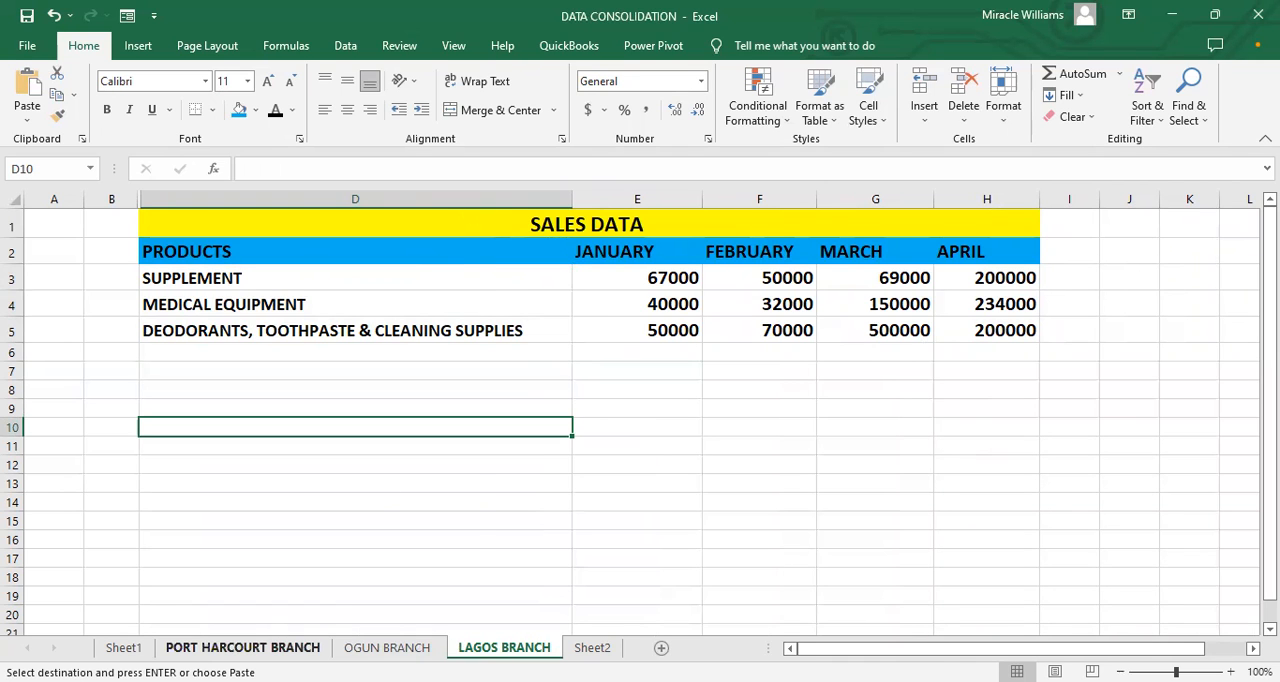
Step: Compare the product names and table layout across the PORT HARCOURT BRANCH, OGUN BRANCH and LAGOS BRANCH sheets
click(243, 647)
click(387, 647)
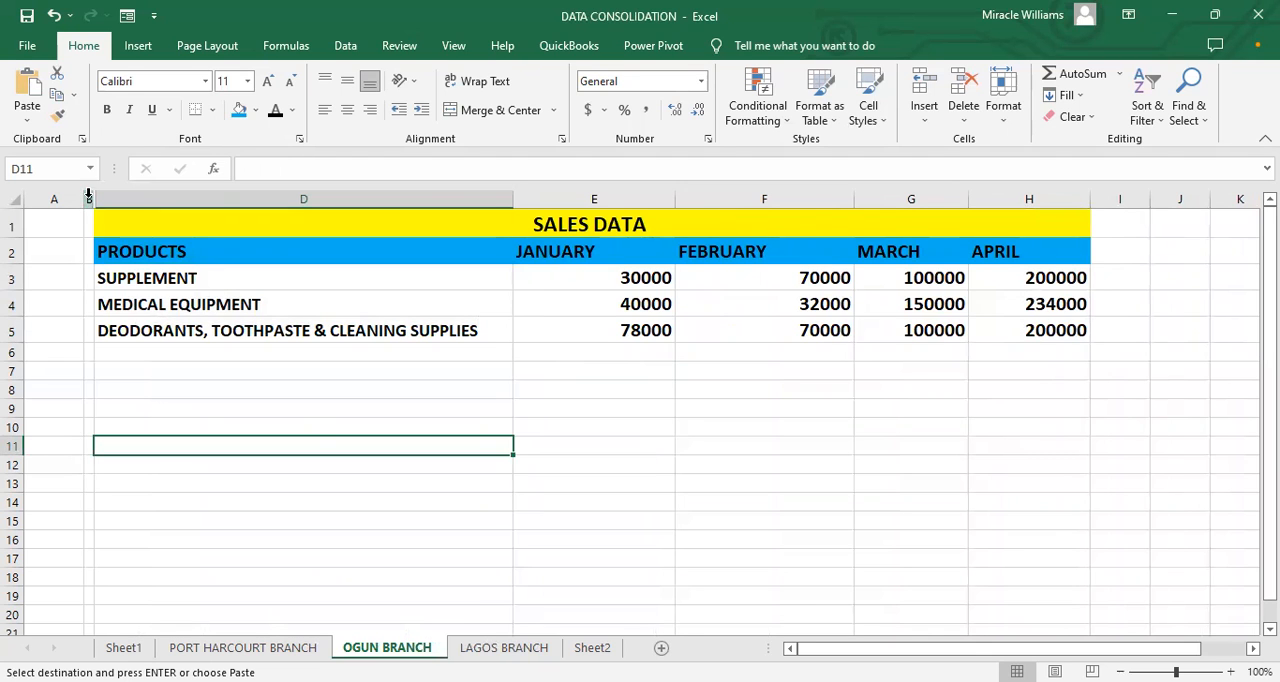
click(243, 647)
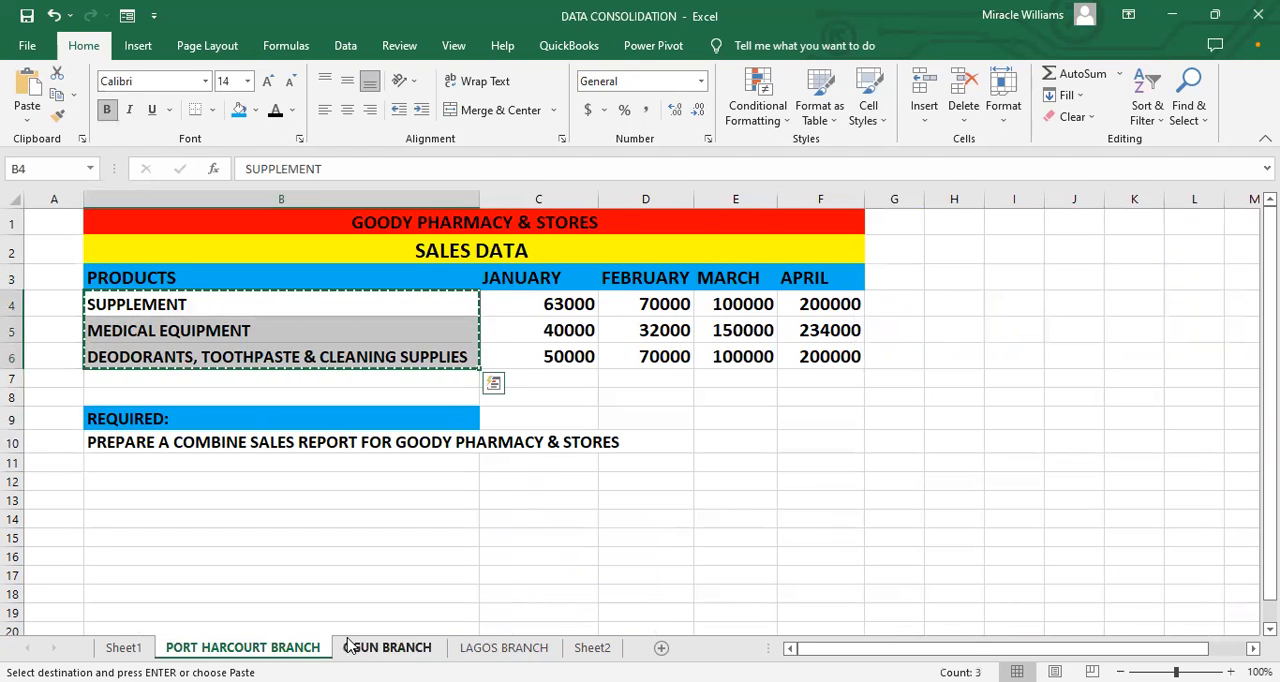
click(355, 647)
click(504, 647)
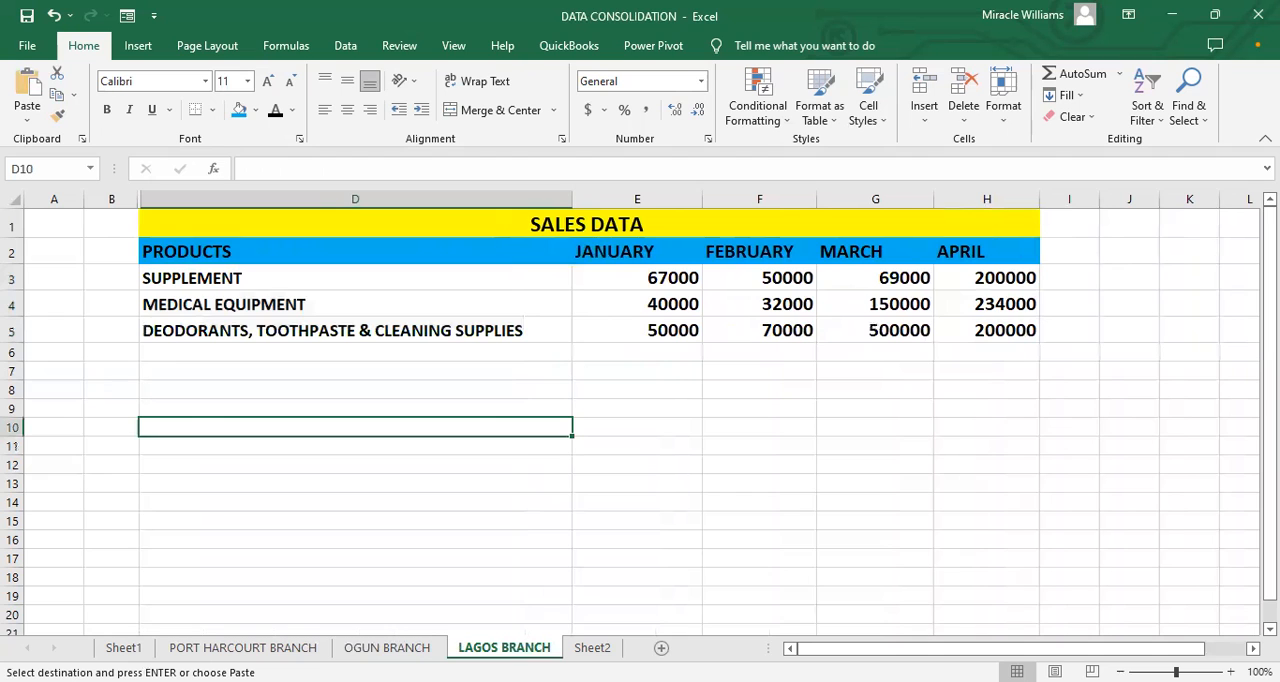
click(310, 648)
click(372, 650)
click(486, 649)
Step: Apply all borders to the sales table in D1:H5 of the OGUN BRANCH sheet
click(405, 651)
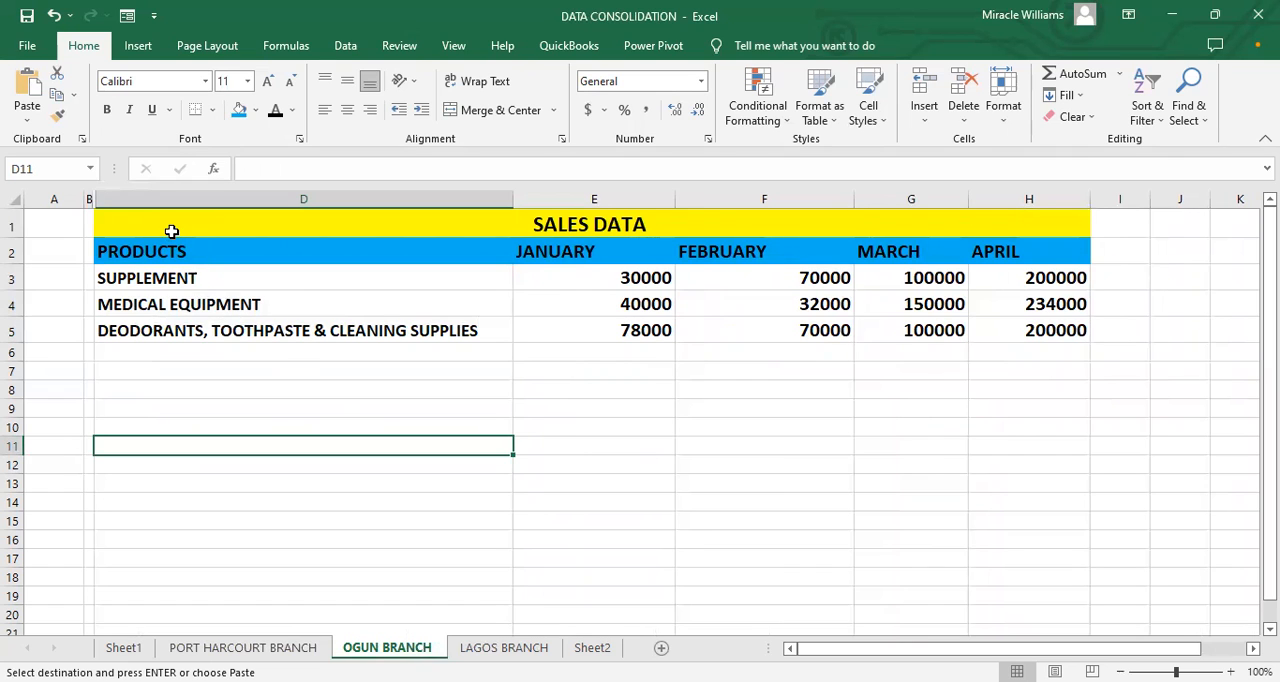
drag(179, 226, 702, 322)
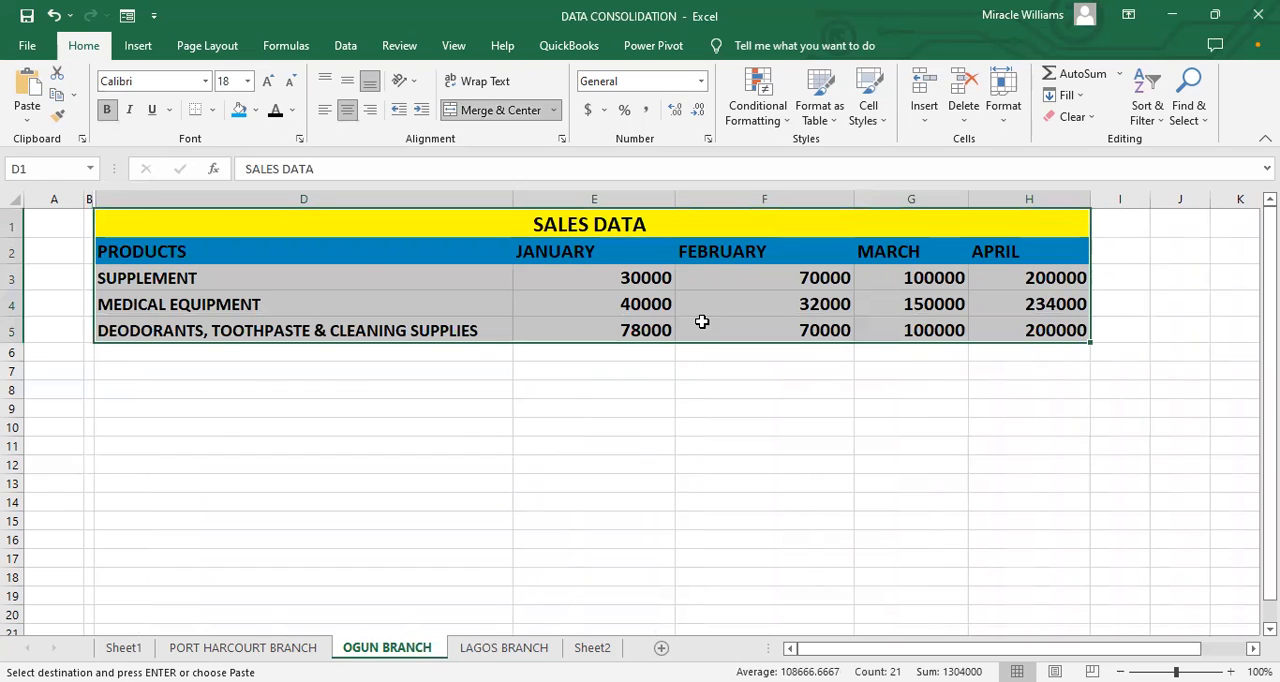
click(212, 112)
click(205, 268)
click(273, 446)
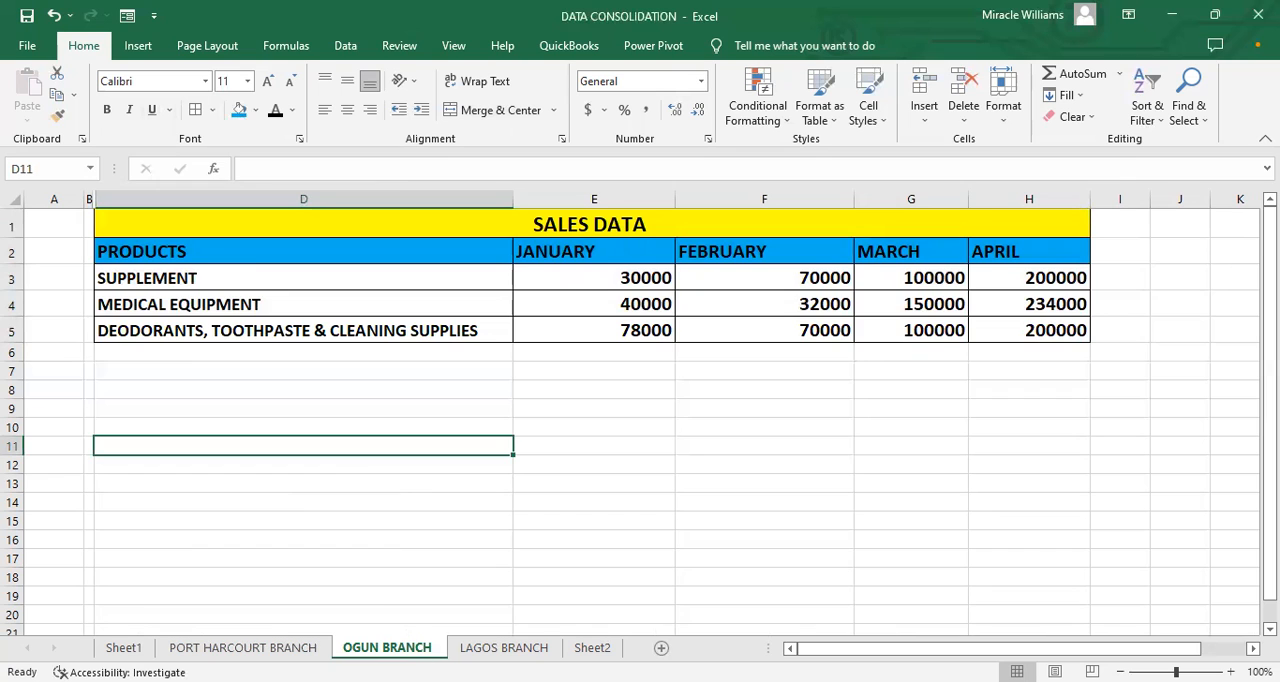
Step: Apply all borders to the sales table in D1:H5 of the LAGOS BRANCH sheet
click(504, 647)
drag(600, 224, 817, 330)
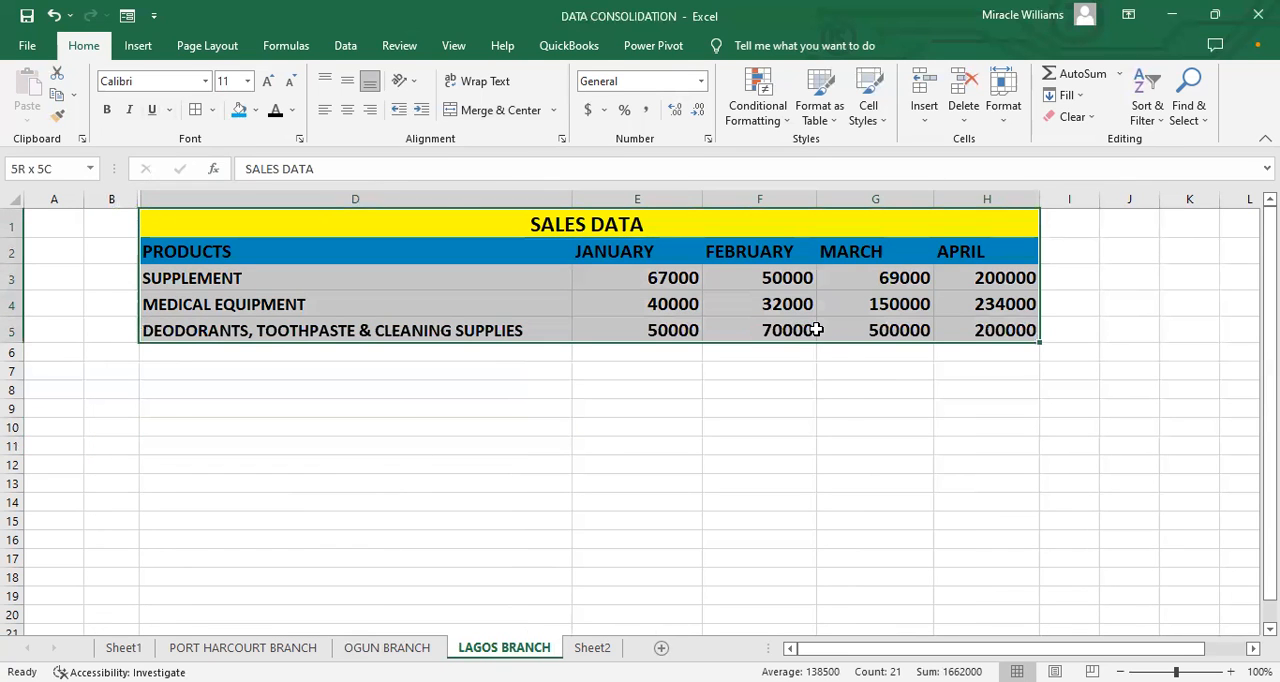
click(195, 110)
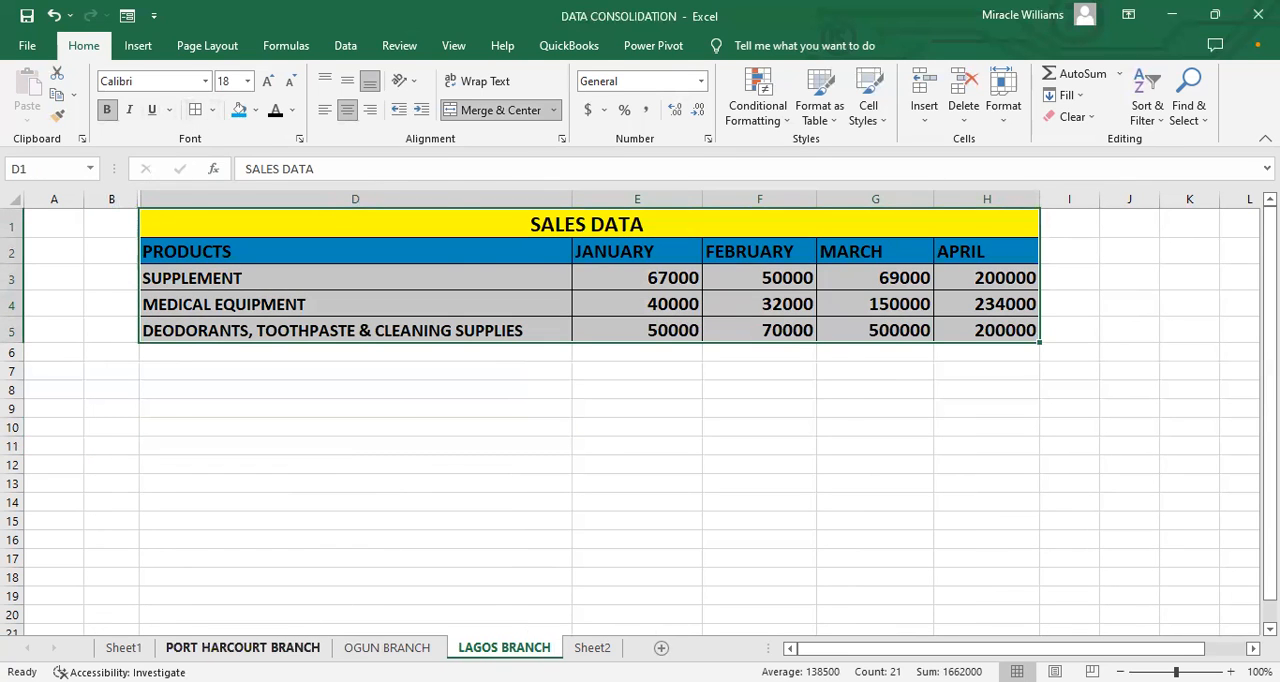
Step: Compare the table position on the PORT HARCOURT BRANCH sheet with the OGUN BRANCH sheet, checking the narrow column B there
click(243, 647)
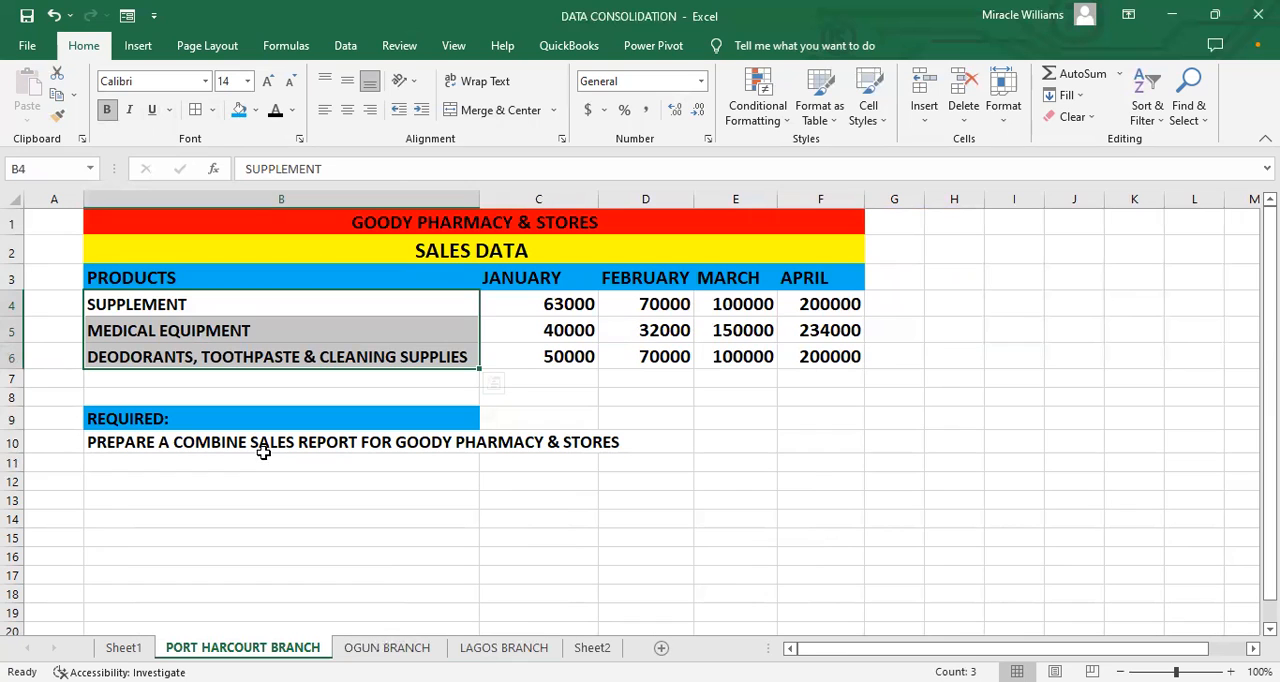
click(366, 649)
click(243, 648)
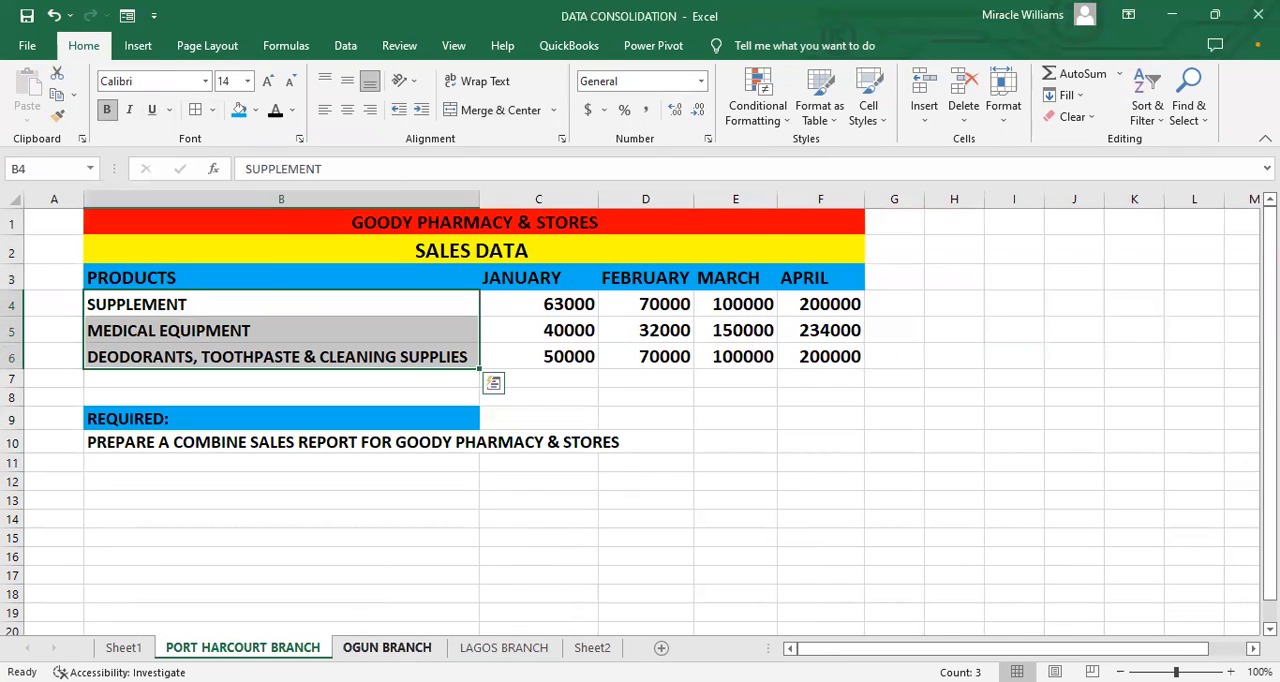
click(257, 254)
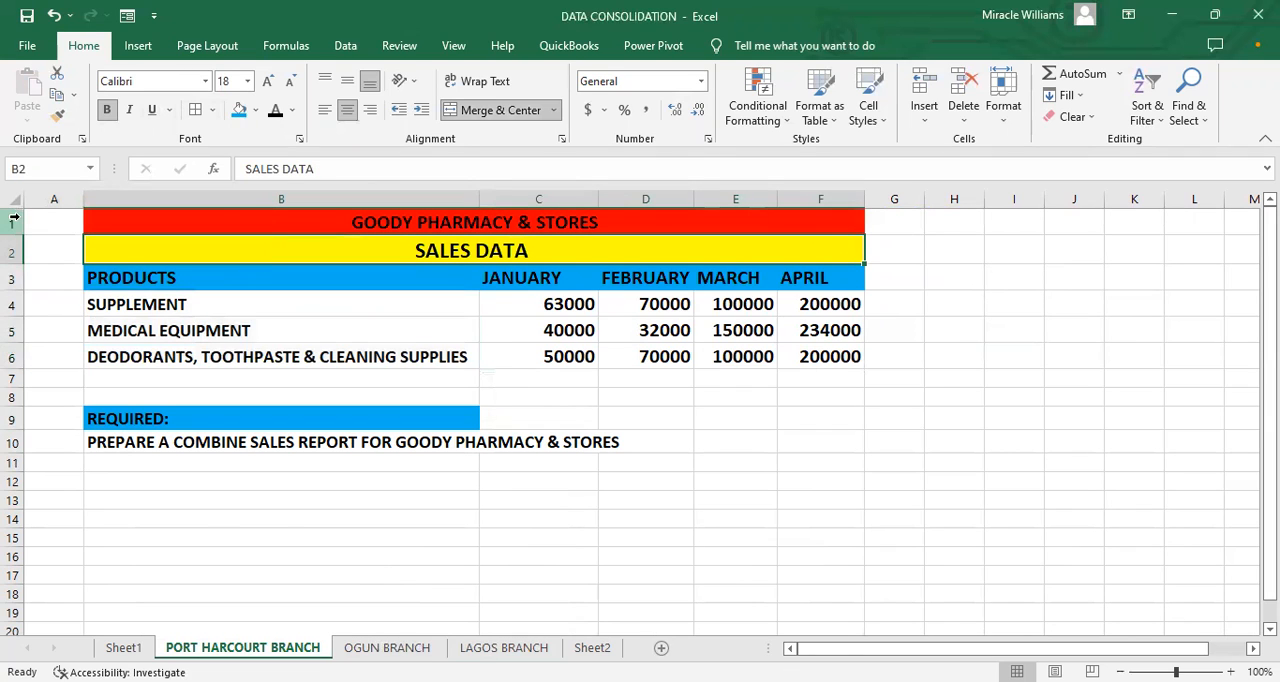
click(390, 647)
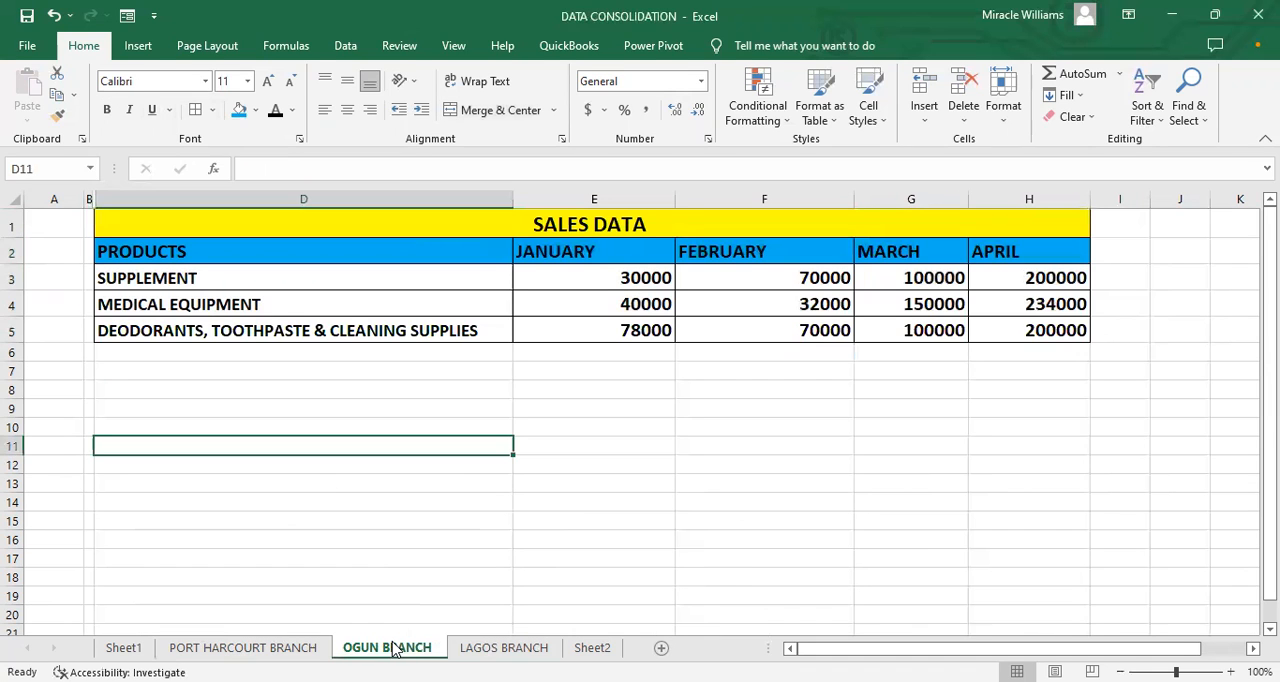
click(89, 196)
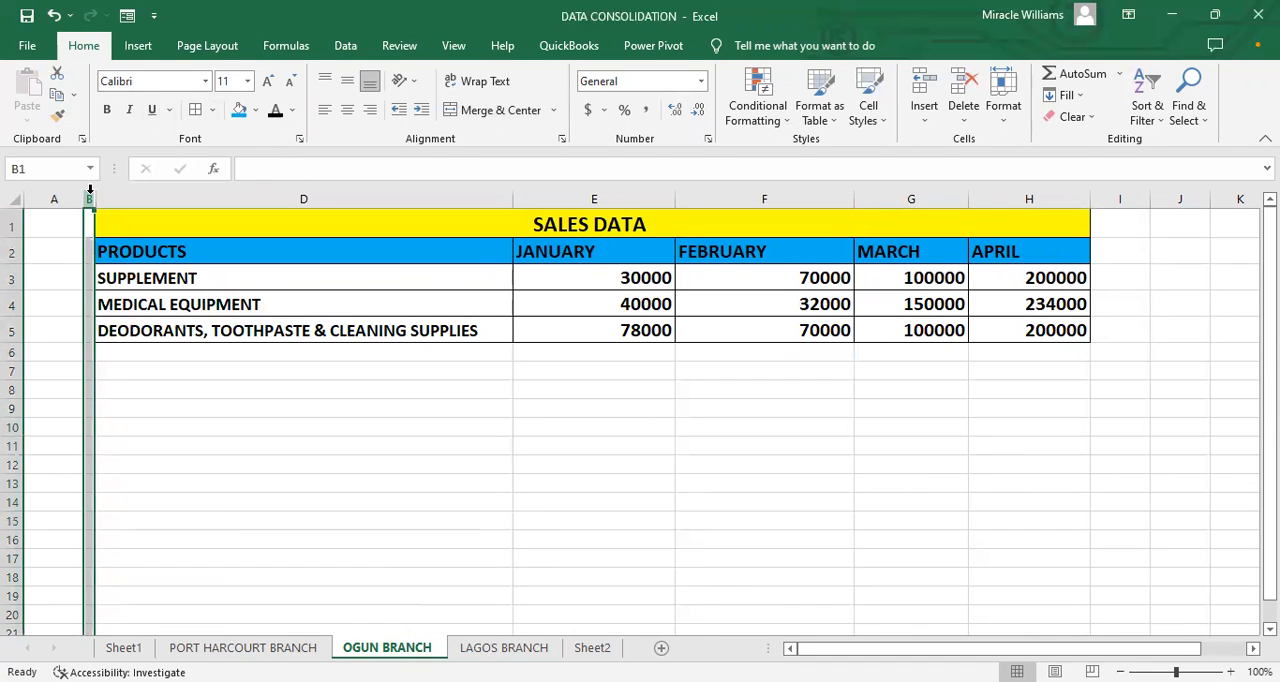
right_click(91, 200)
click(312, 352)
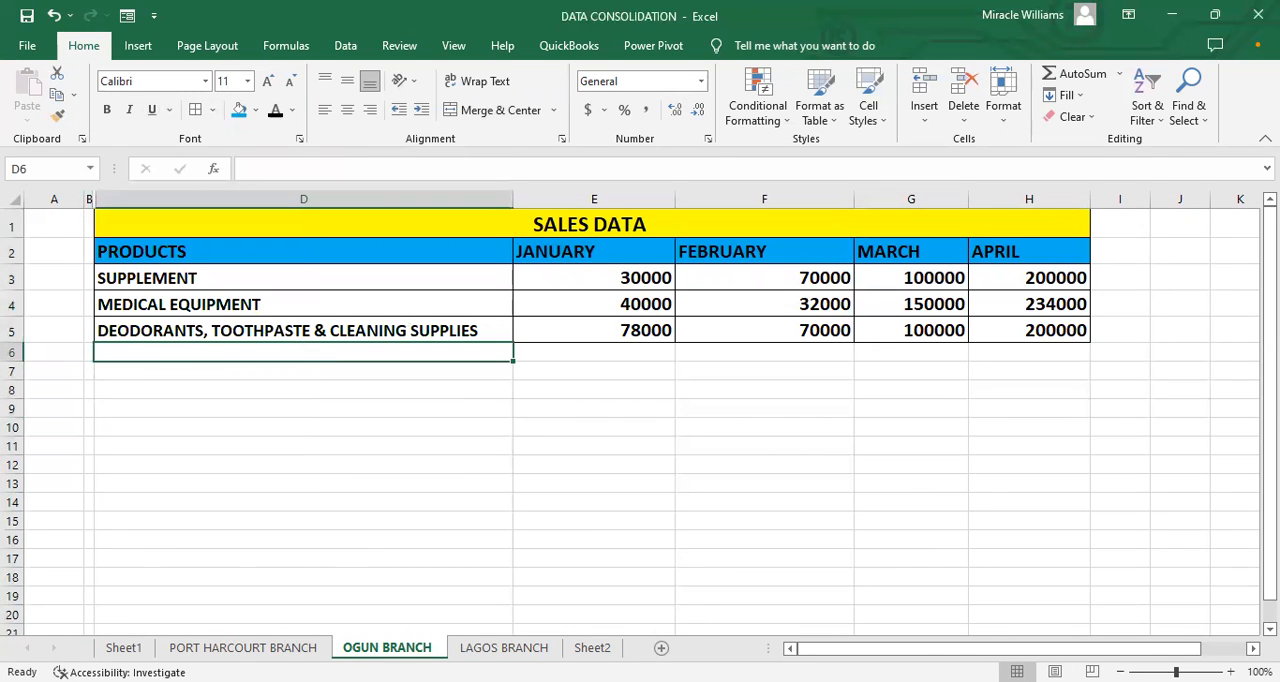
Step: Review the tips on Sheet1, the sales tables on the three branch sheets, and Sheet2
click(505, 647)
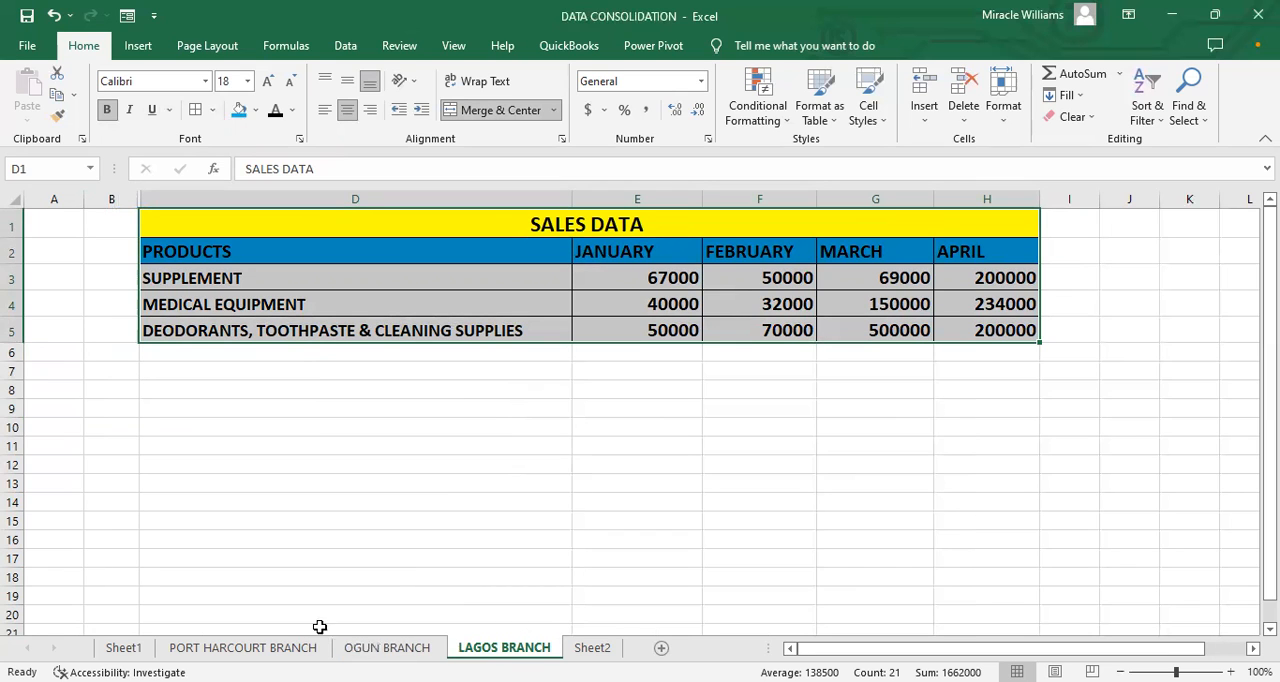
click(243, 647)
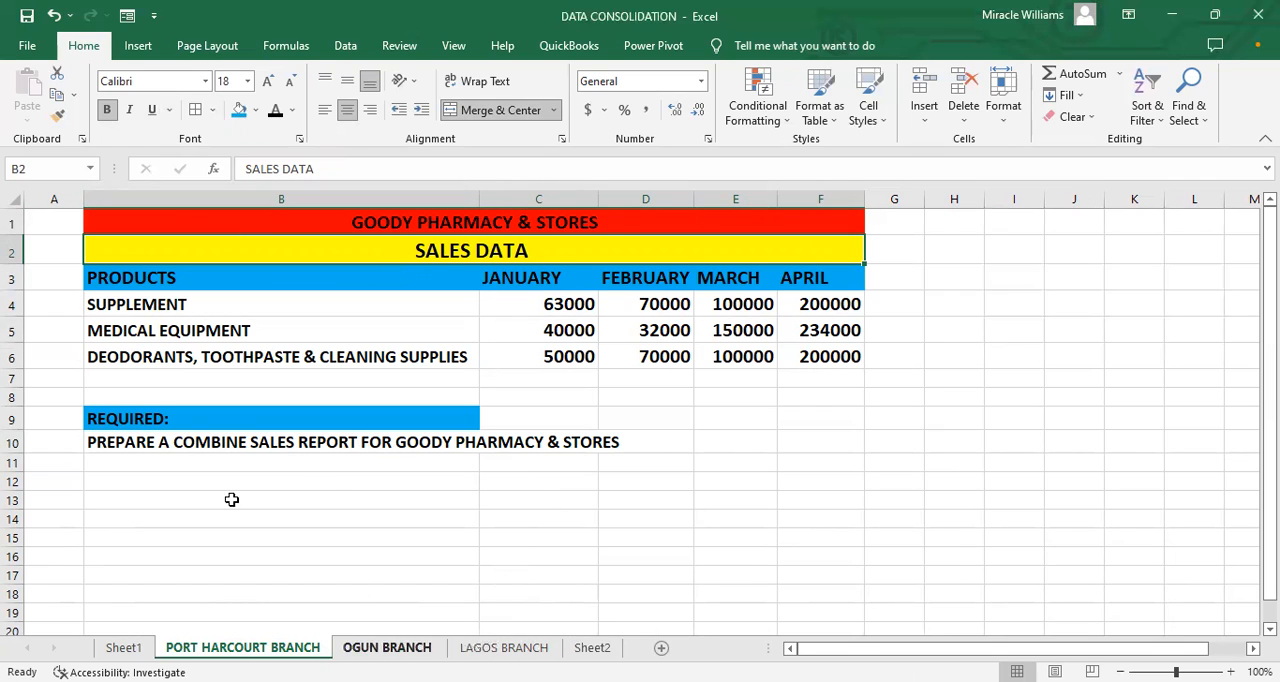
click(363, 650)
click(504, 648)
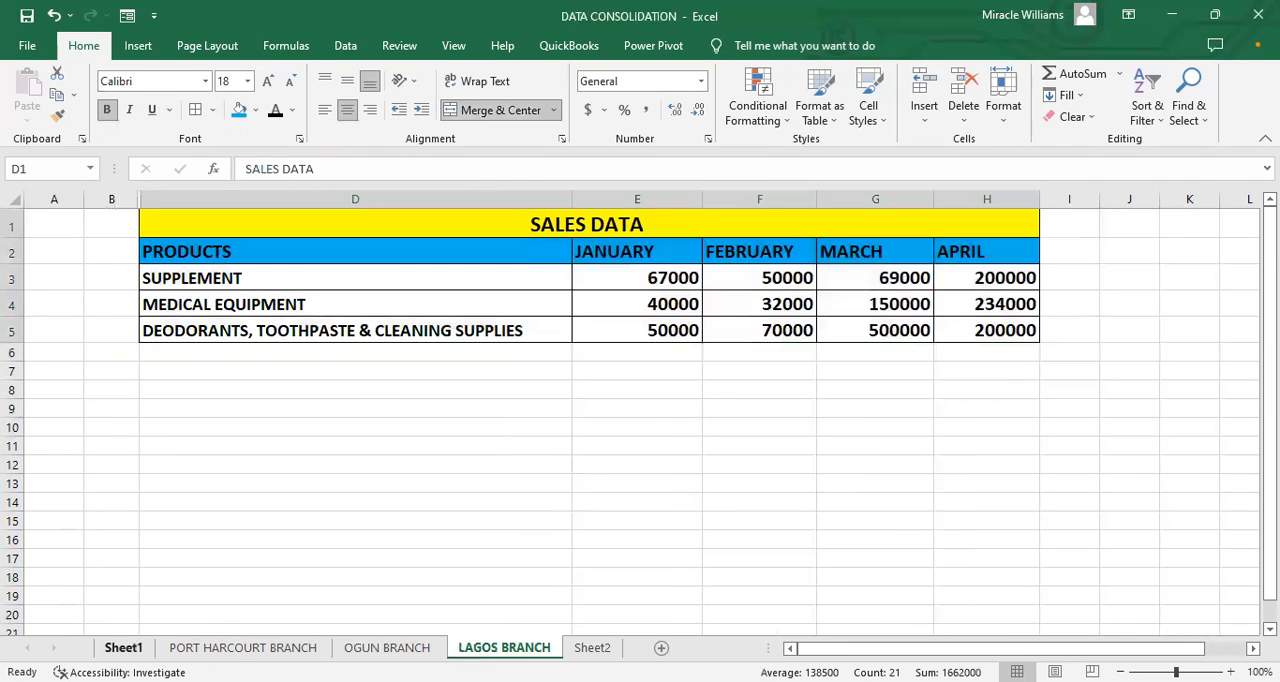
click(123, 648)
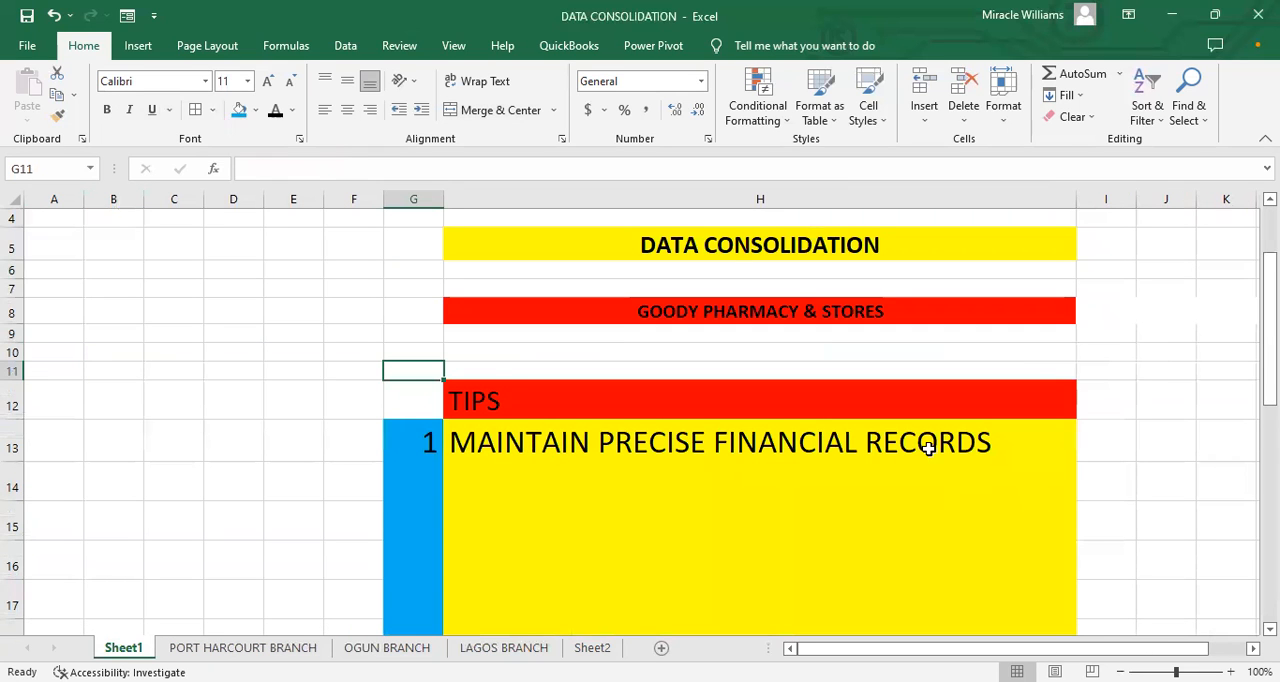
click(438, 476)
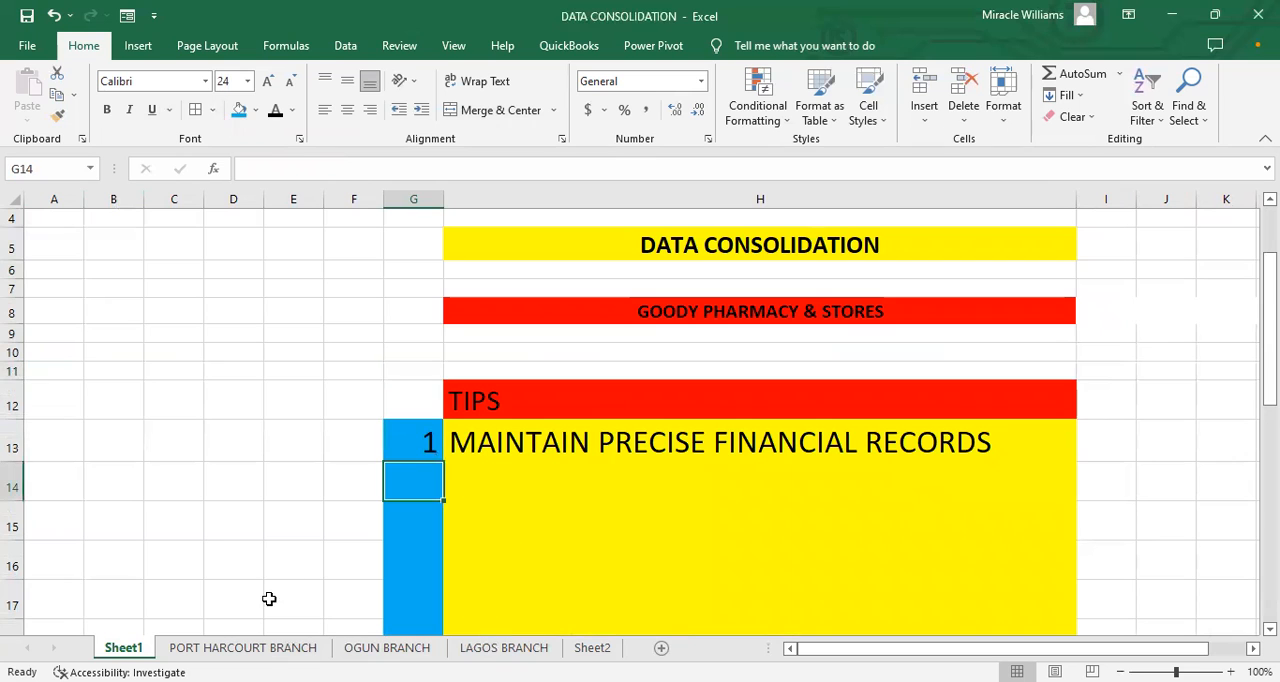
click(250, 648)
click(387, 648)
click(504, 648)
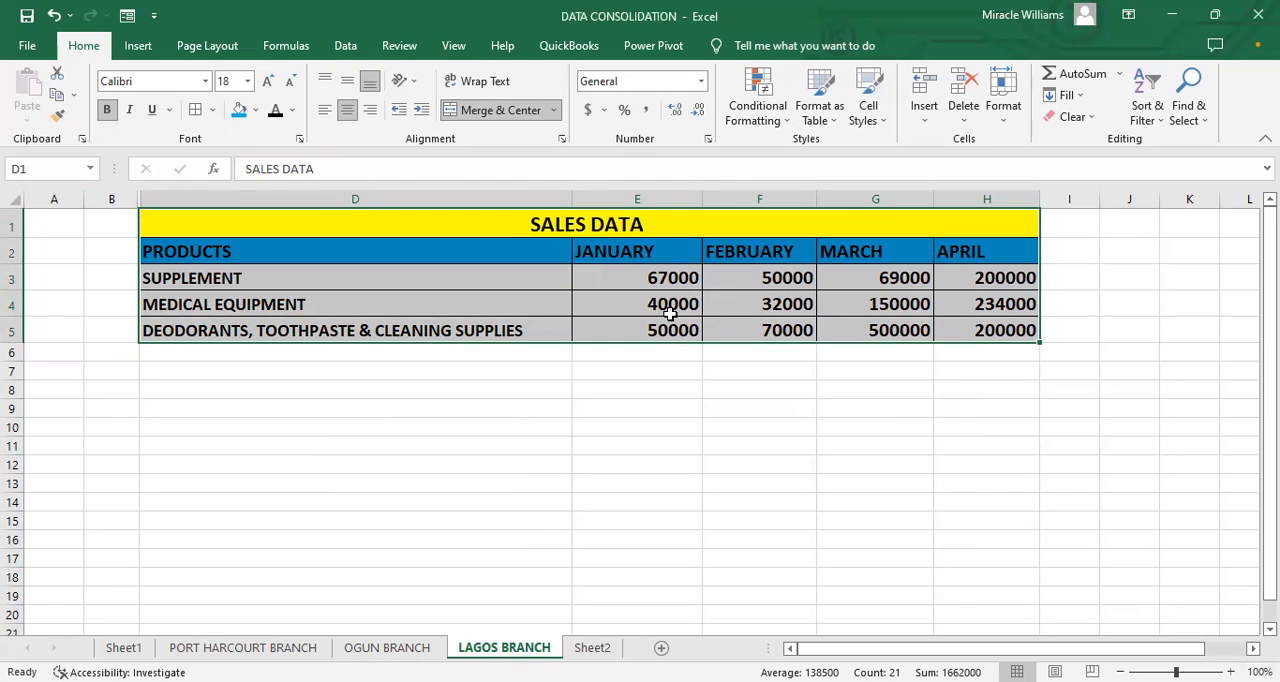
click(482, 383)
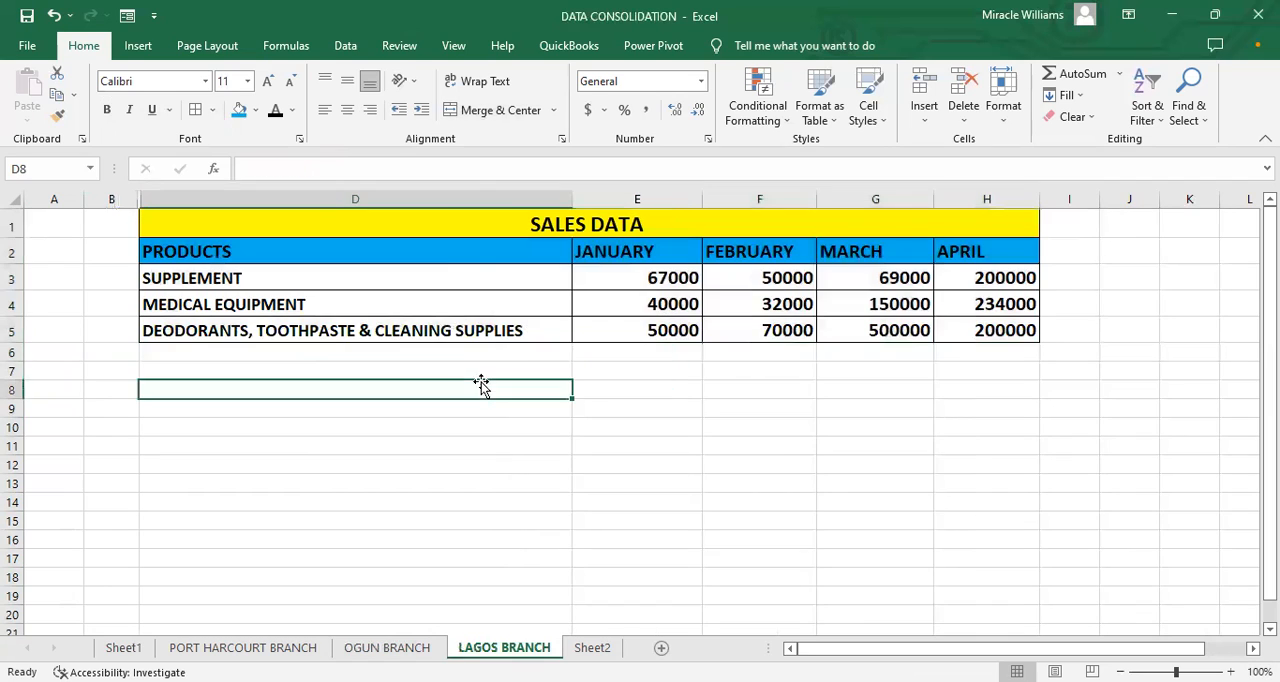
click(499, 355)
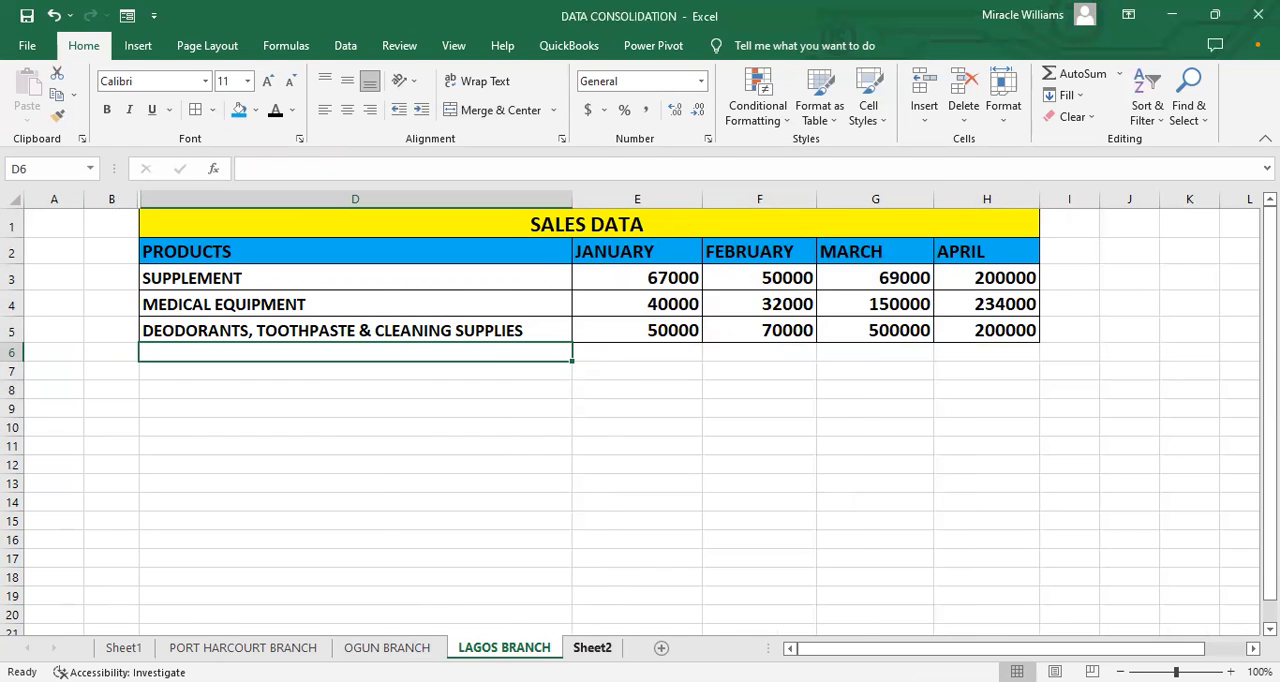
click(592, 647)
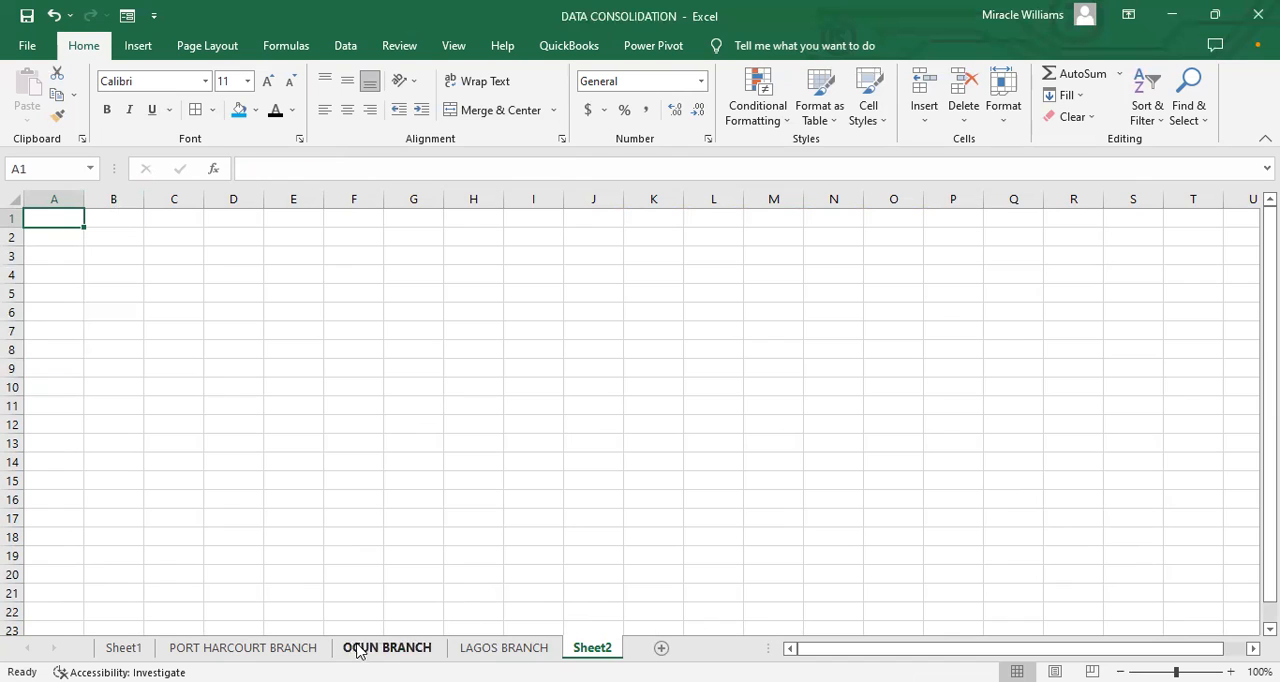
Step: Insert "/SUMMARIZED" after COMBINE in the requirement text in cell B10 of the PORT HARCOURT BRANCH sheet
click(289, 650)
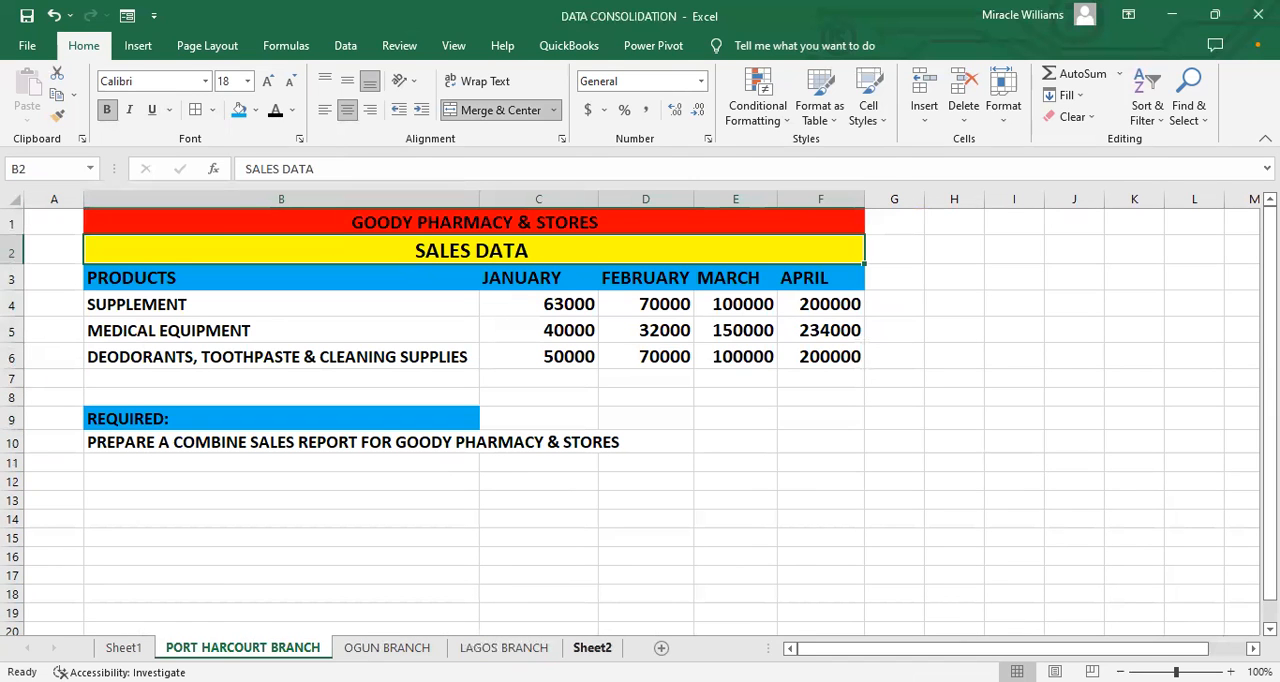
double_click(233, 445)
drag(247, 443, 173, 447)
click(247, 444)
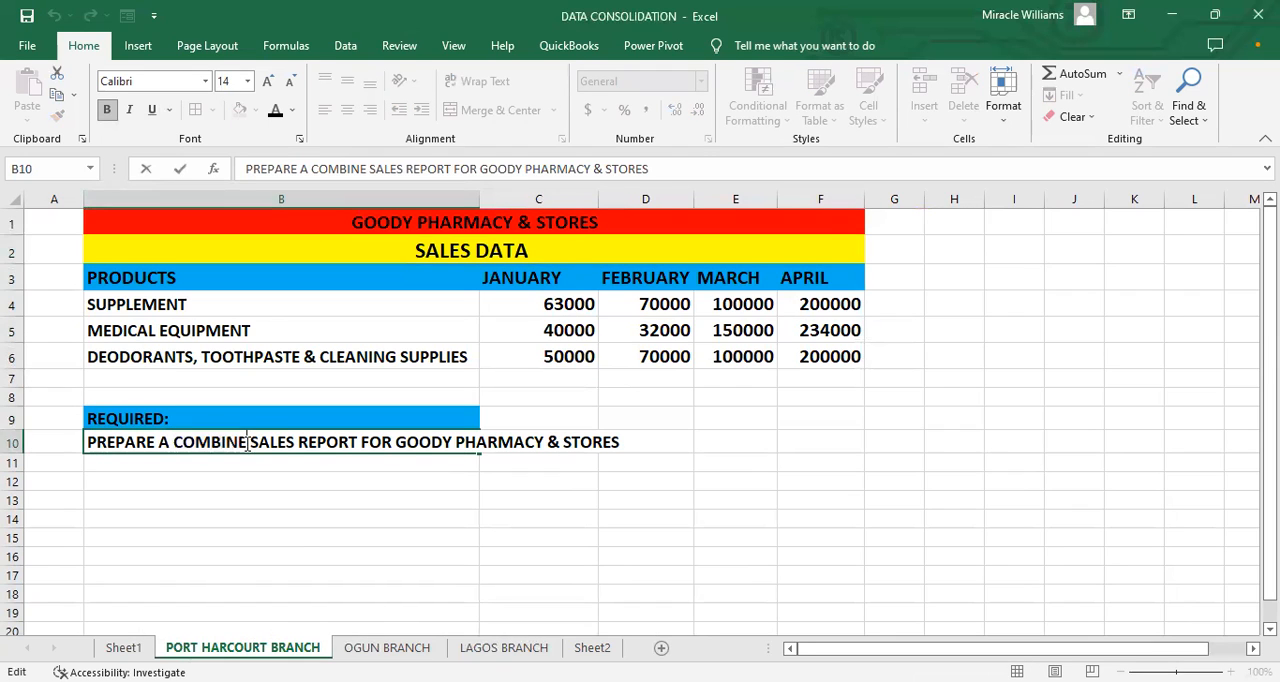
text(/SUMM)
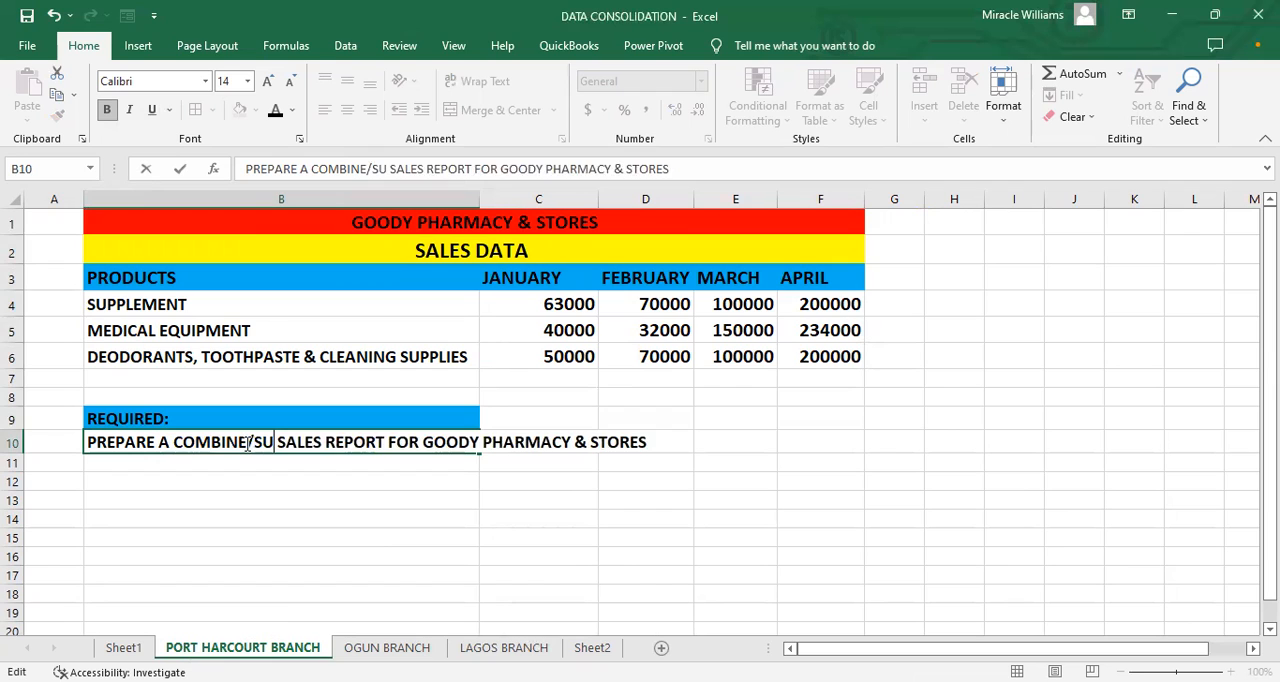
text(ARIZED)
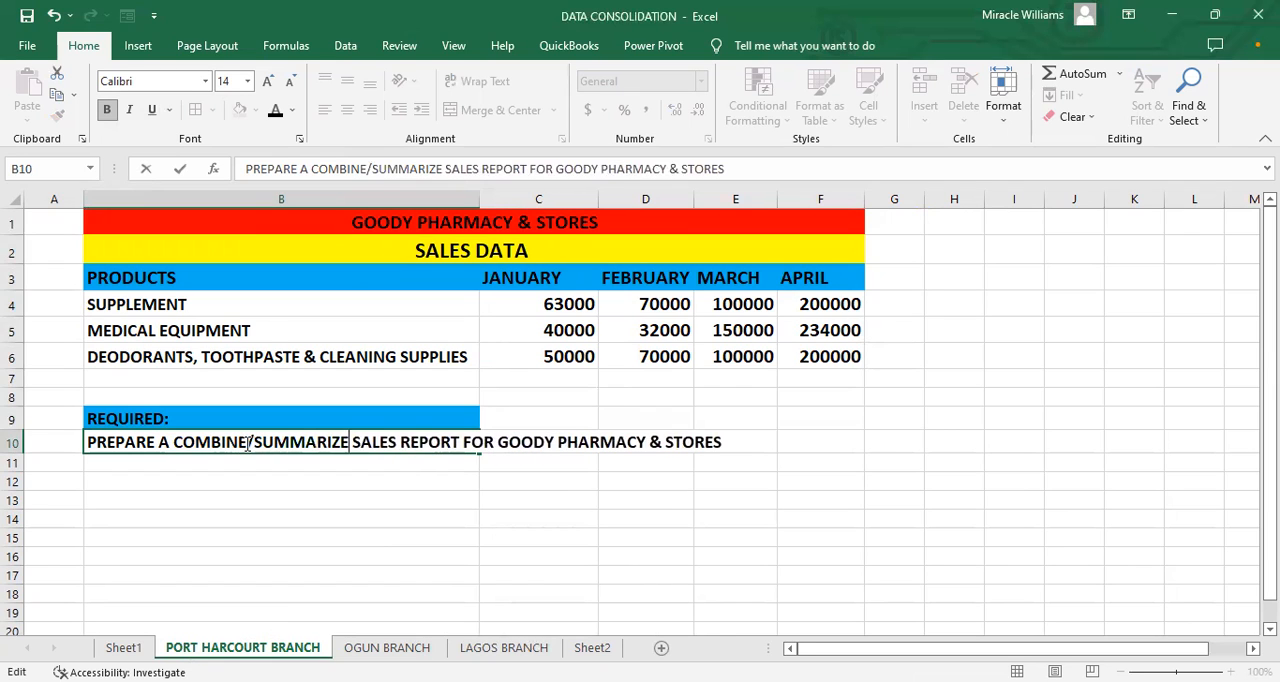
click(440, 481)
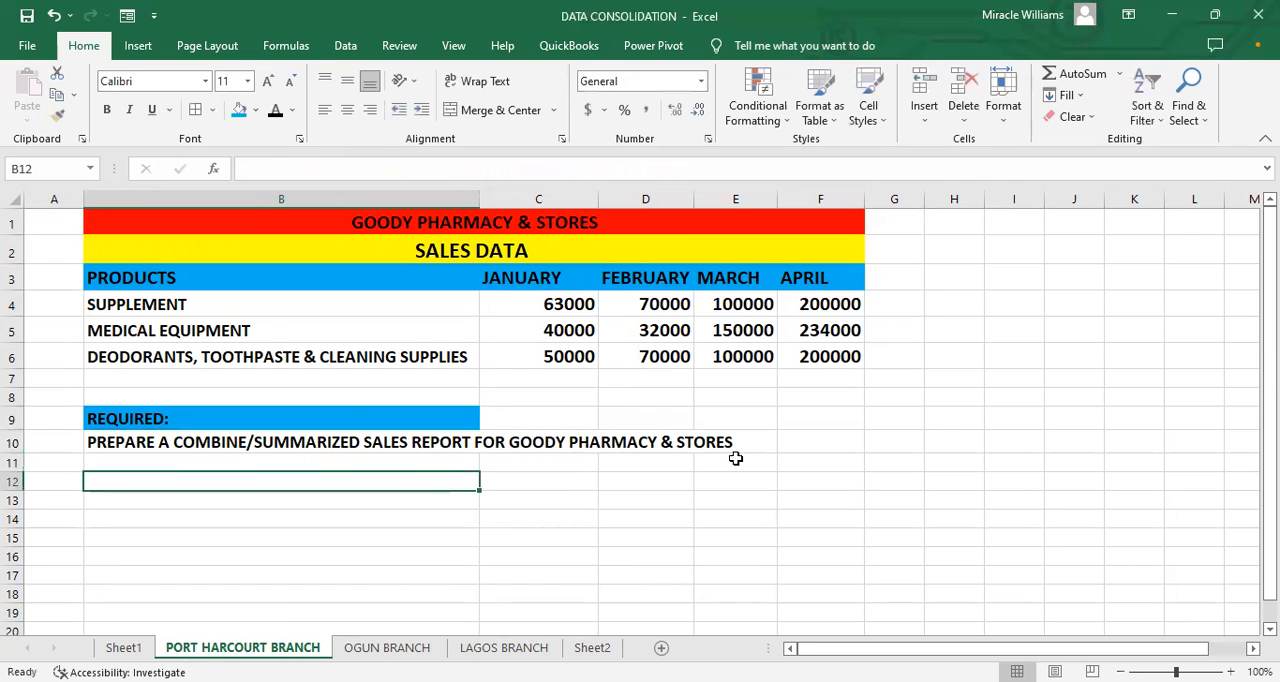
click(318, 540)
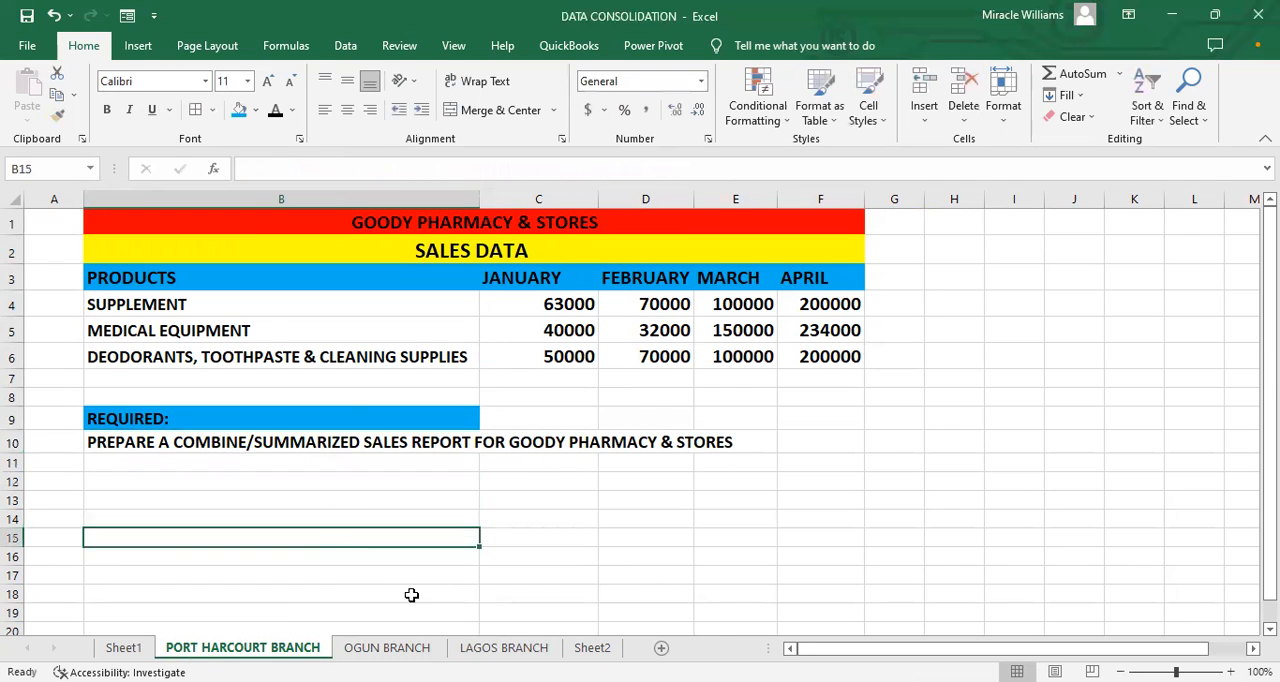
Step: Insert a new blank worksheet and place it between the LAGOS BRANCH sheet and Sheet2
click(595, 649)
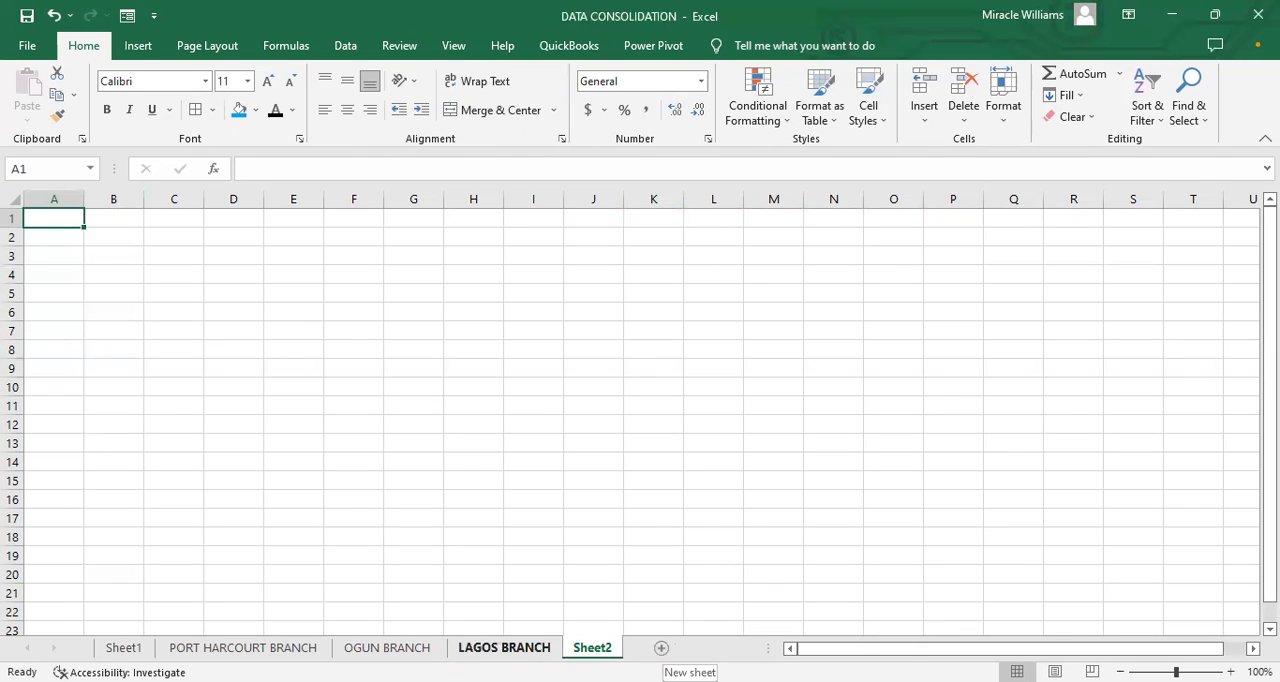
right_click(551, 647)
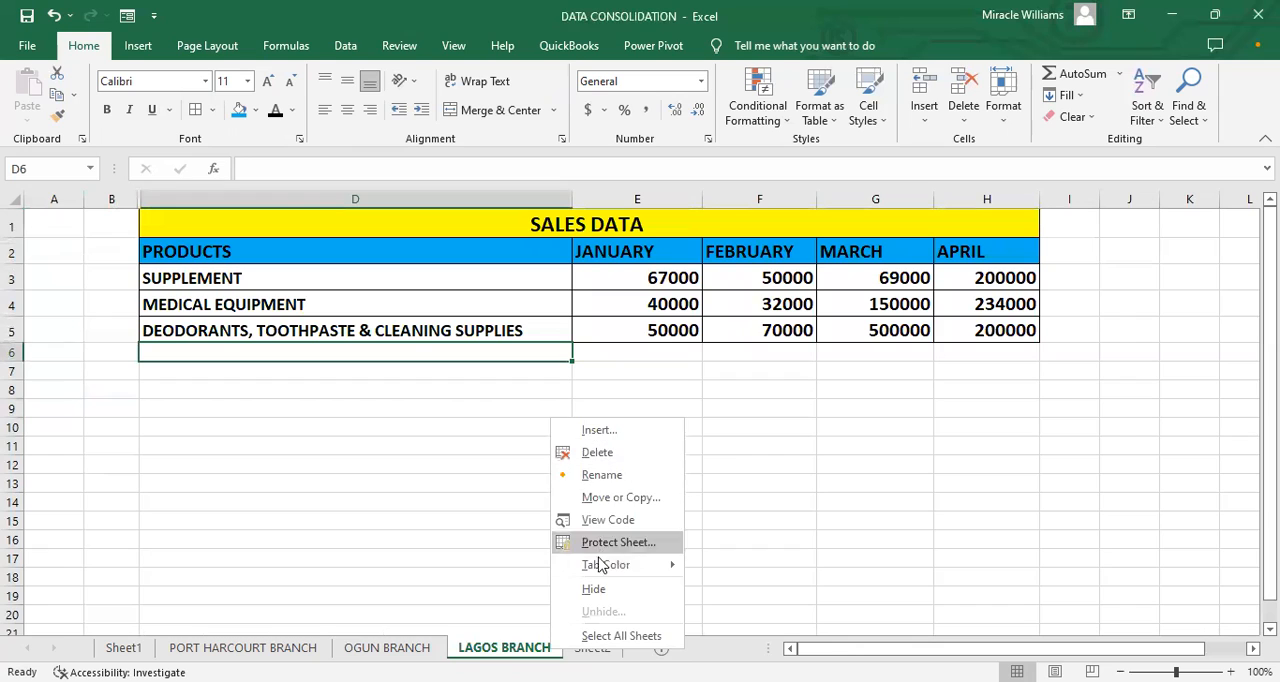
click(600, 431)
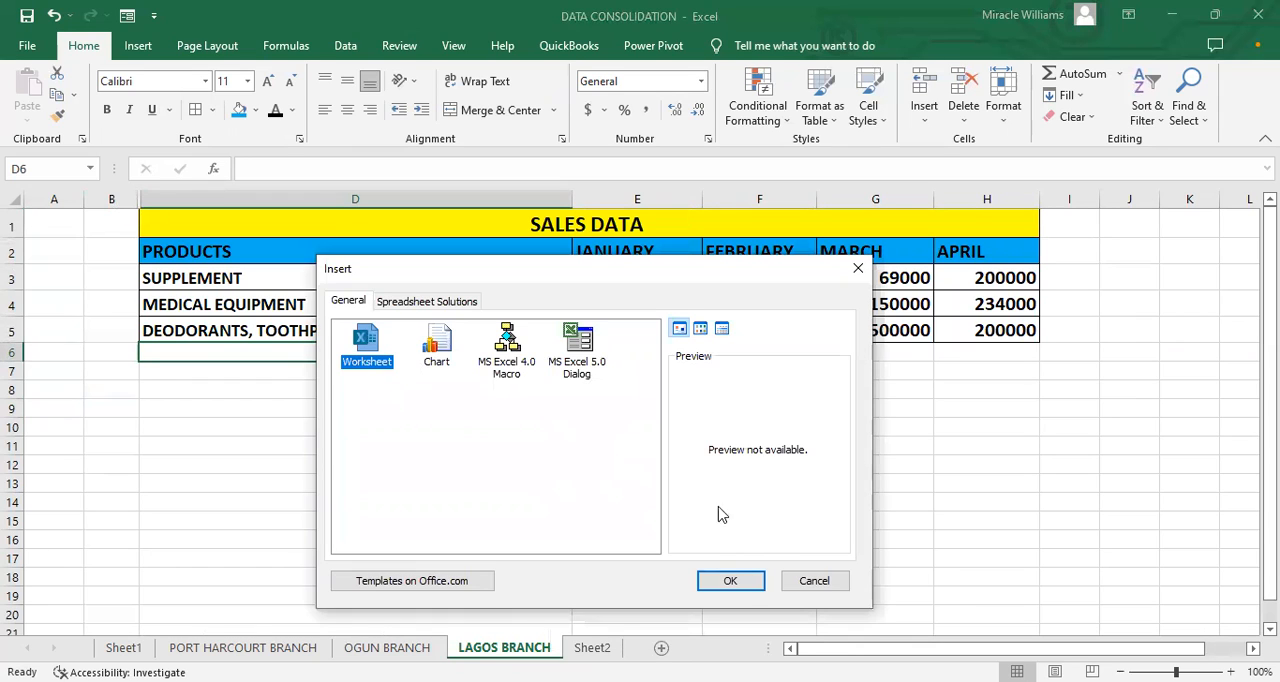
click(724, 581)
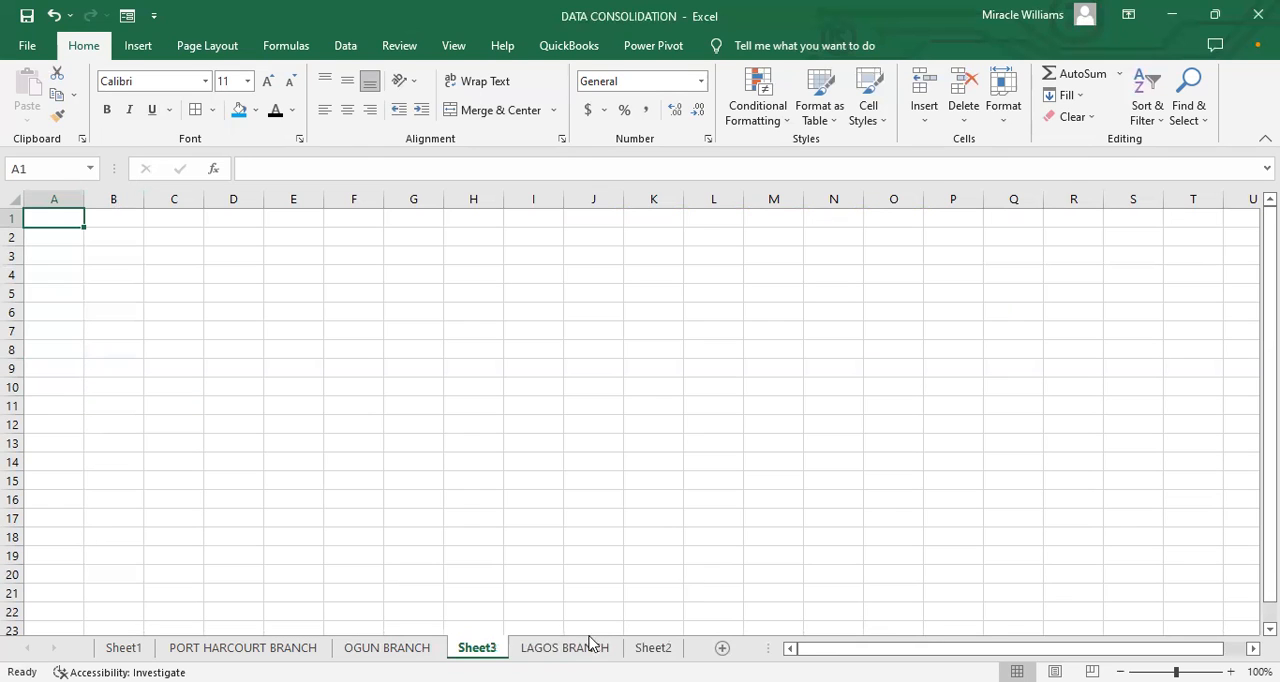
drag(545, 648, 470, 648)
click(590, 650)
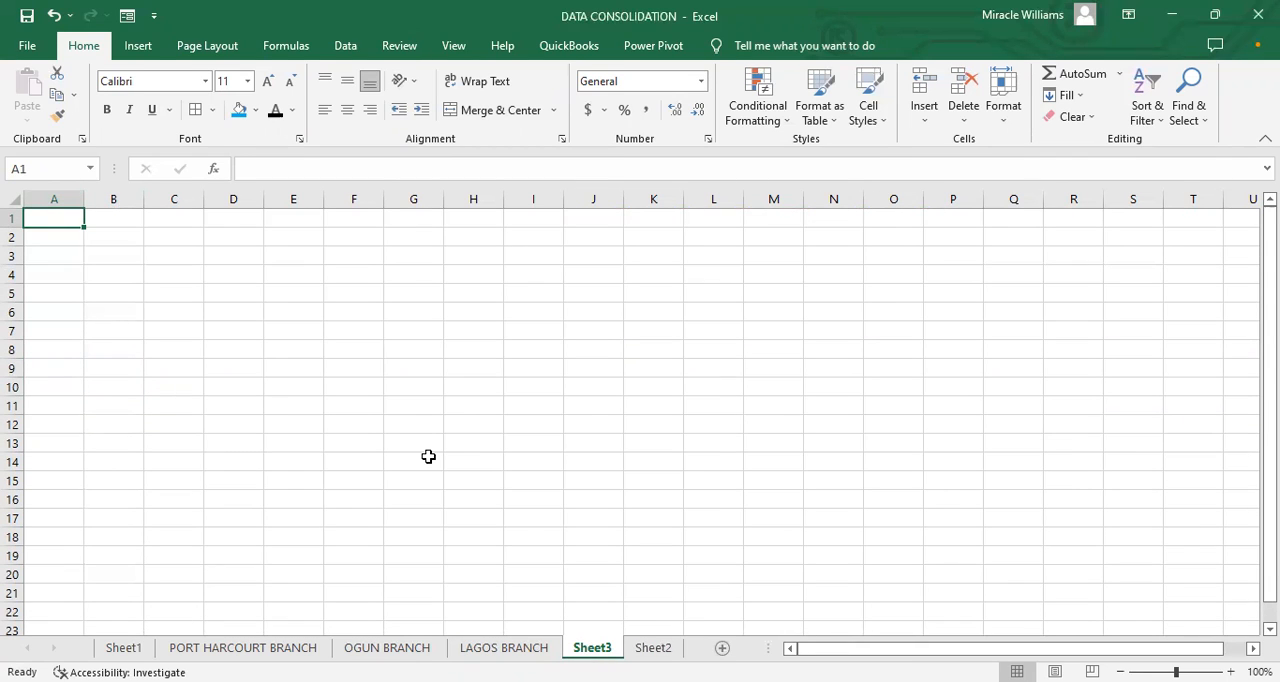
Step: Rename the new blank Sheet3 as SUMMARIZEDCOMBINE REPORT
right_click(594, 651)
click(644, 470)
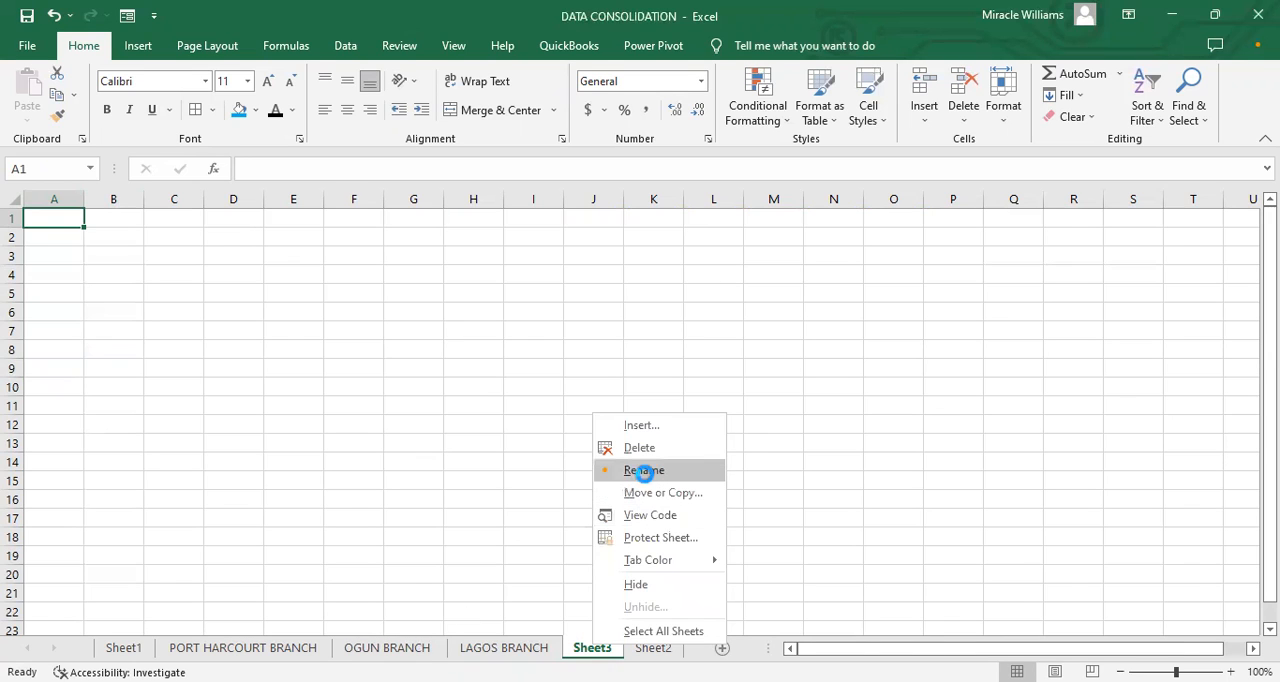
text(SUMMARIZED)
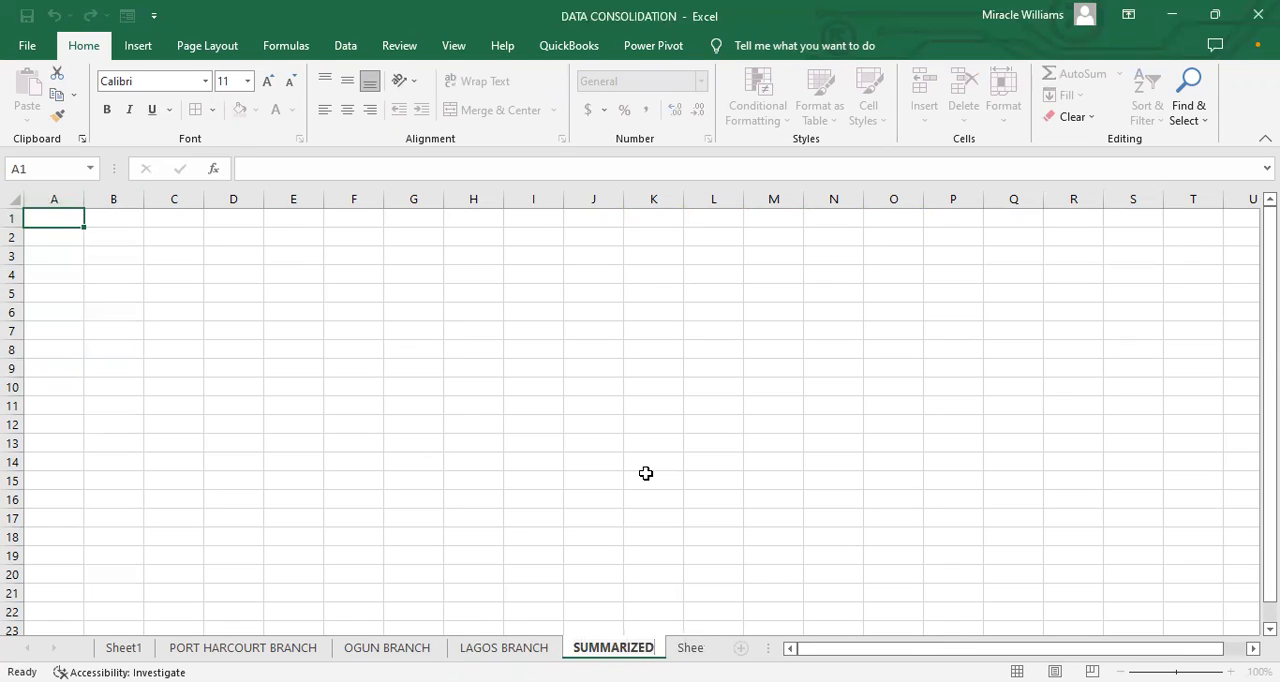
text(COMBI)
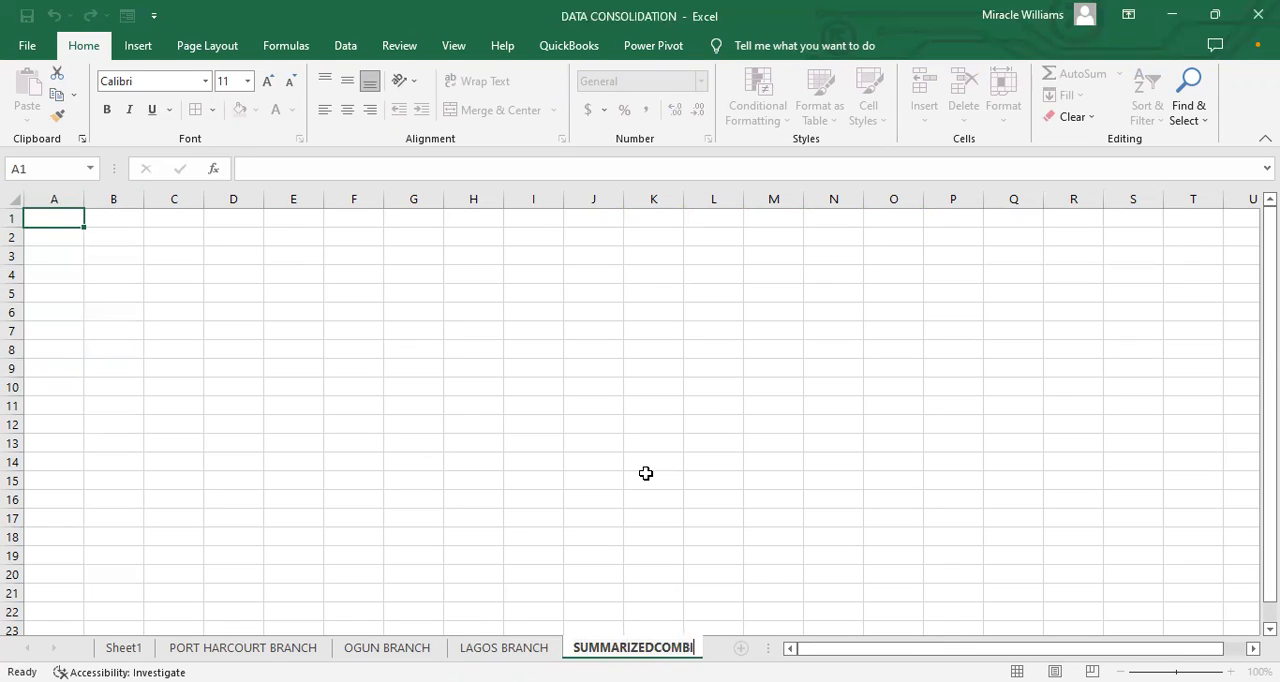
text(NE REPORT)
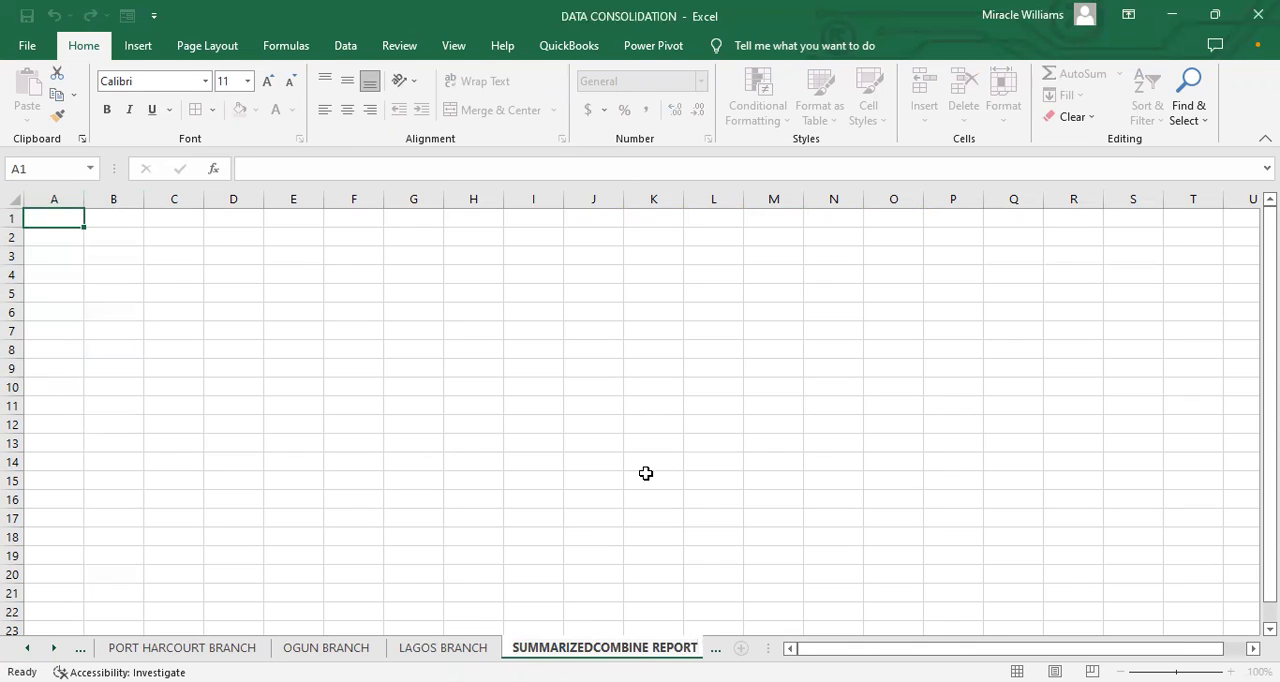
click(632, 543)
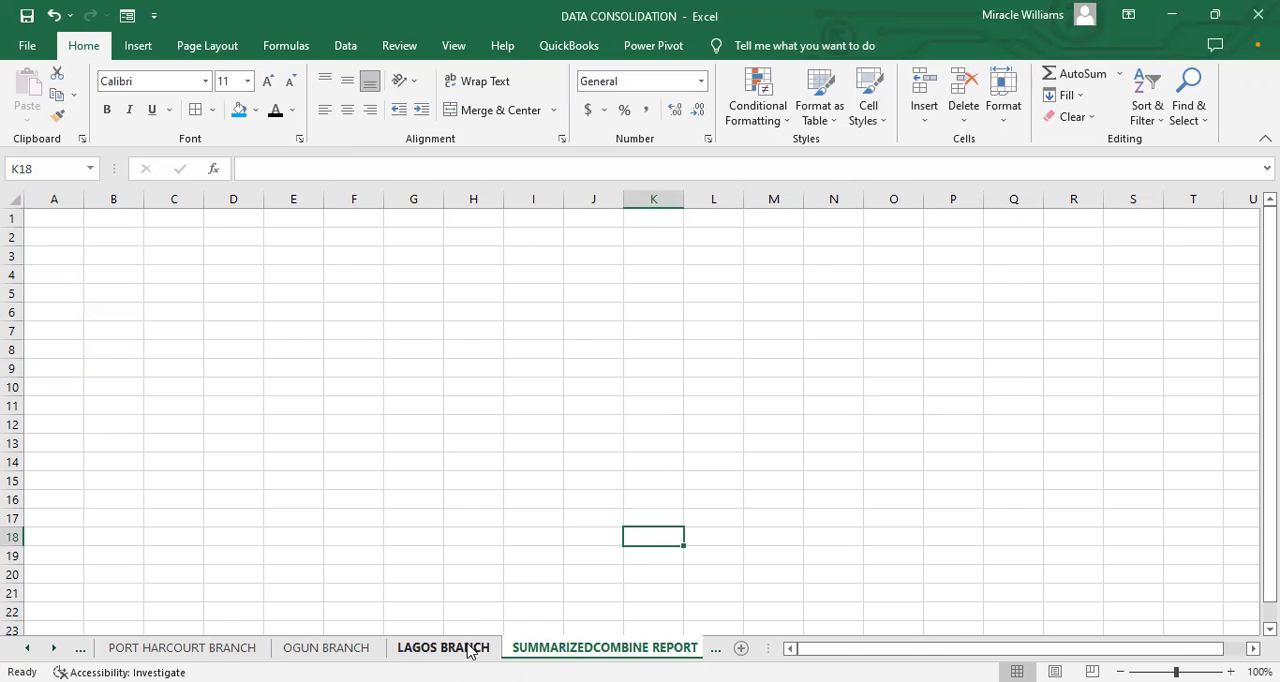
Step: Add the missing space in the report sheet's name so it reads SUMMARIZED COMBINE REPORT
click(200, 647)
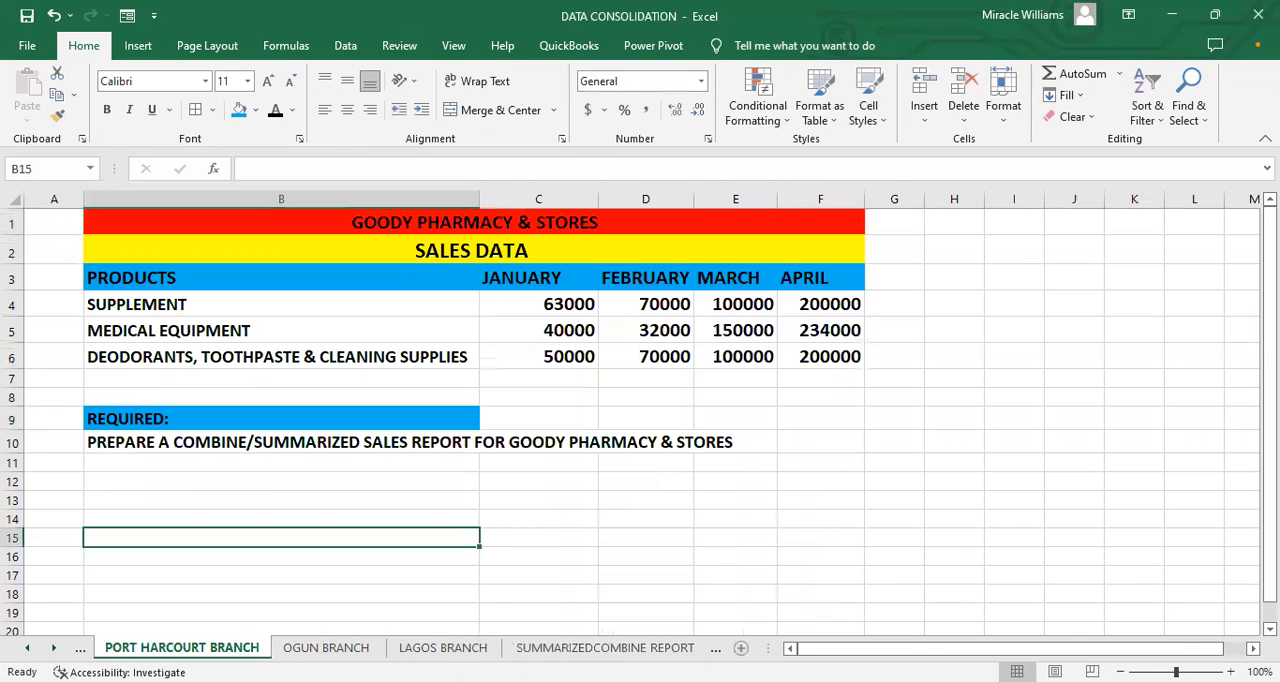
click(605, 647)
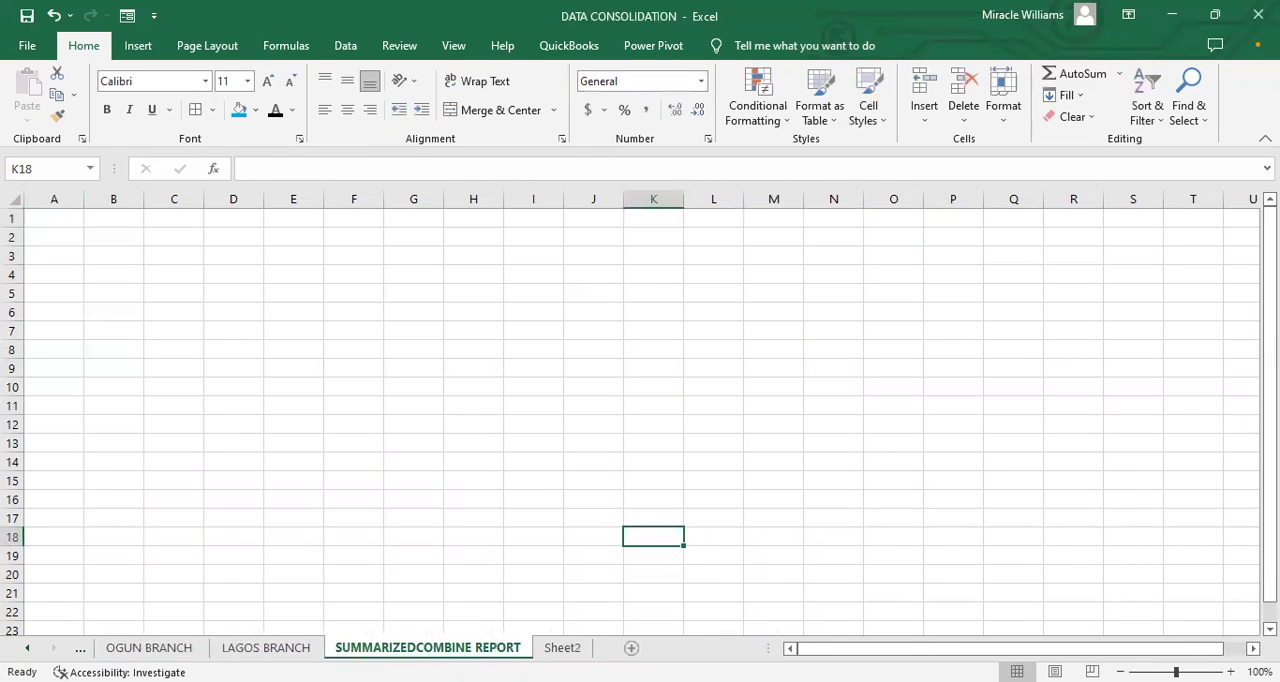
double_click(414, 648)
click(419, 647)
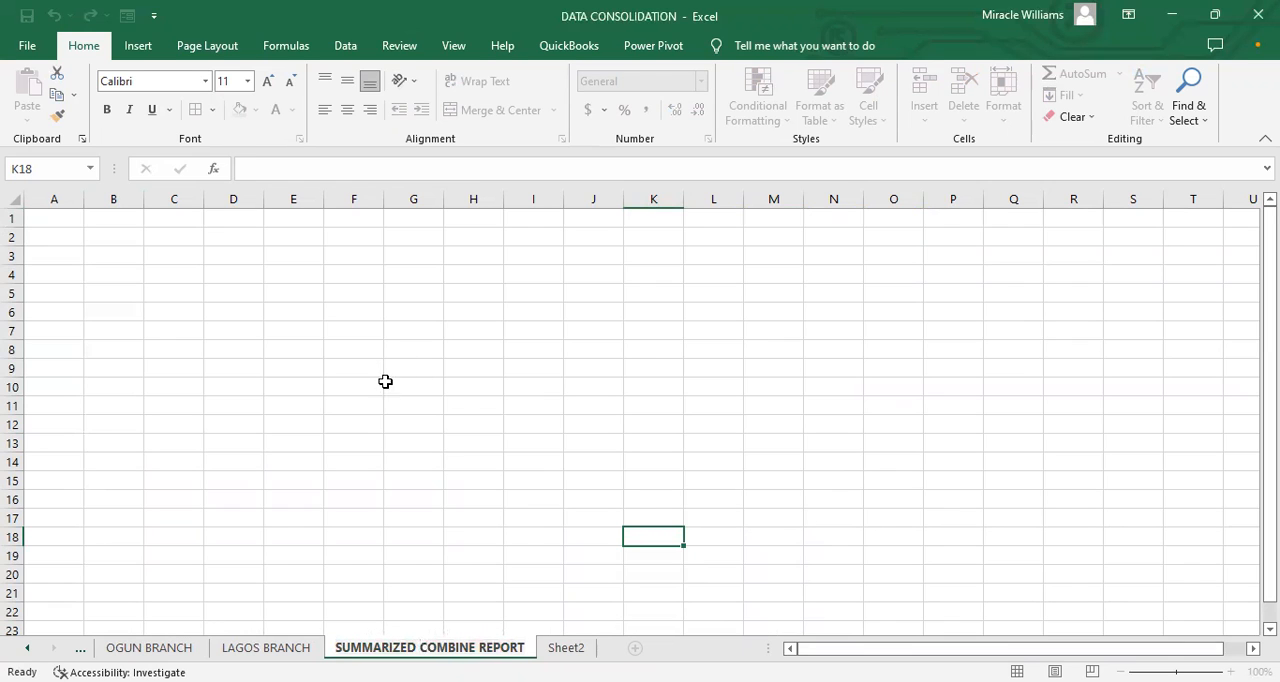
key(Return)
Step: Review the sales tables on the PORT HARCOURT, OGUN and LAGOS branch sheets, along with Sheet2 and the SUMMARIZED COMBINE REPORT sheet
click(262, 647)
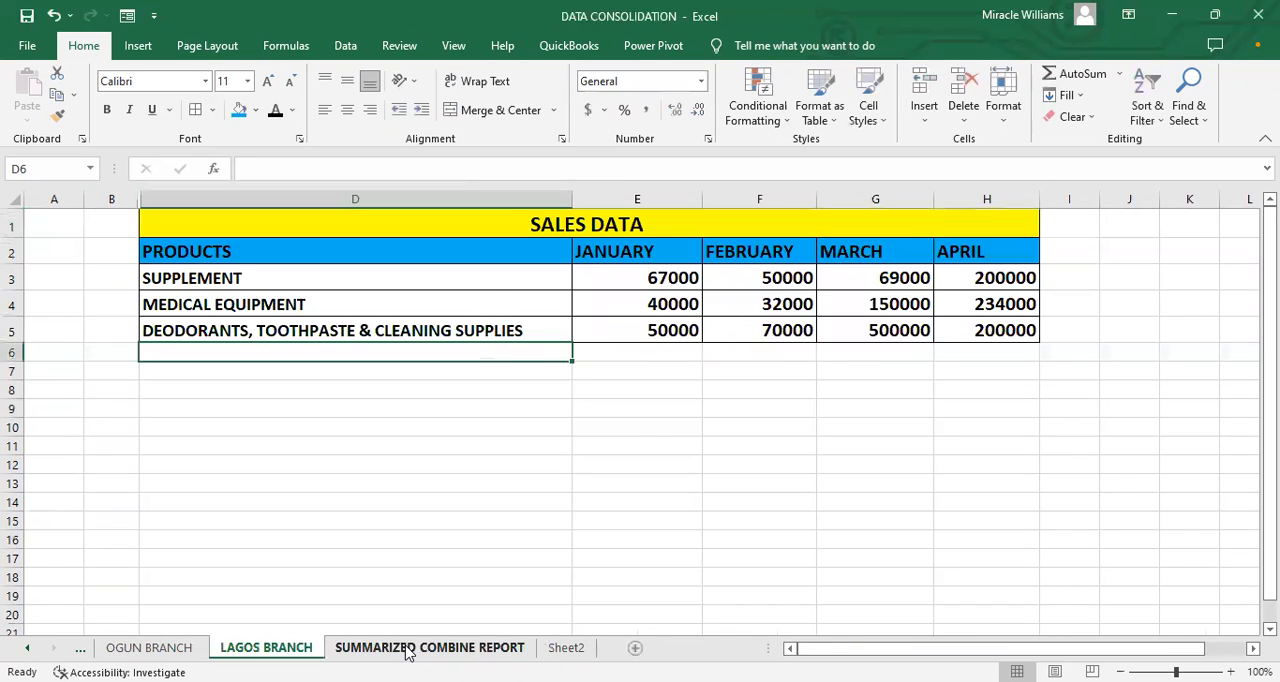
click(409, 648)
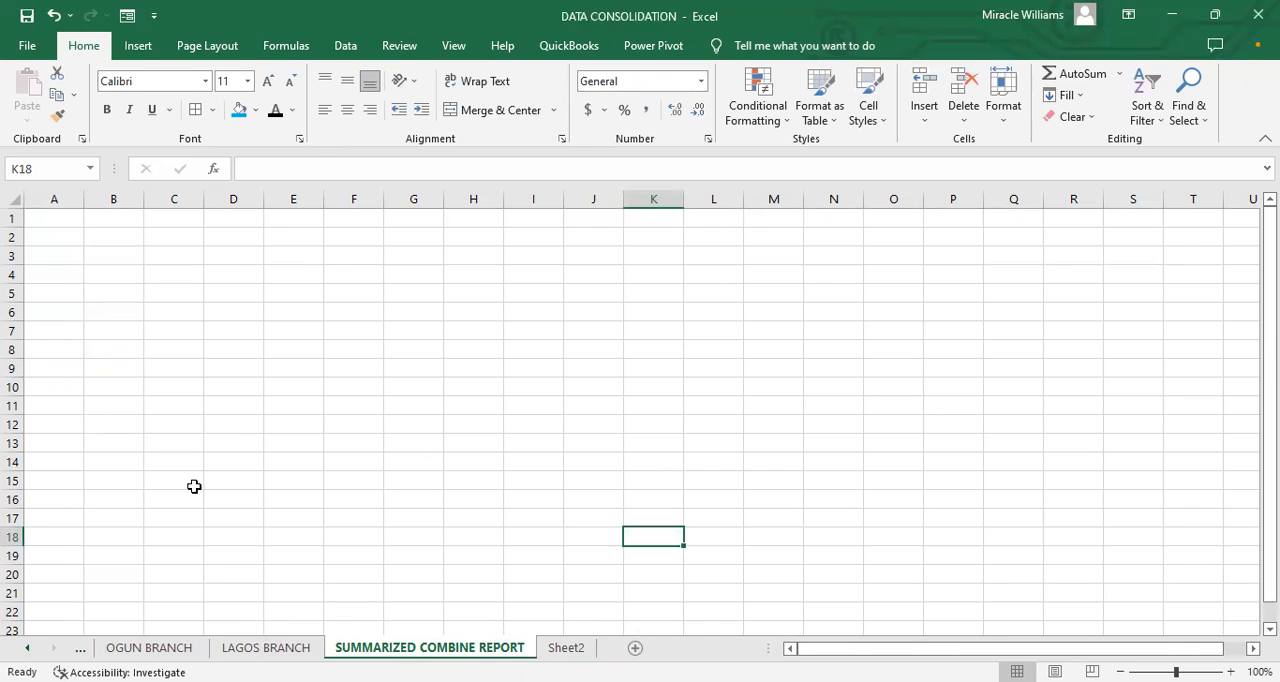
click(145, 649)
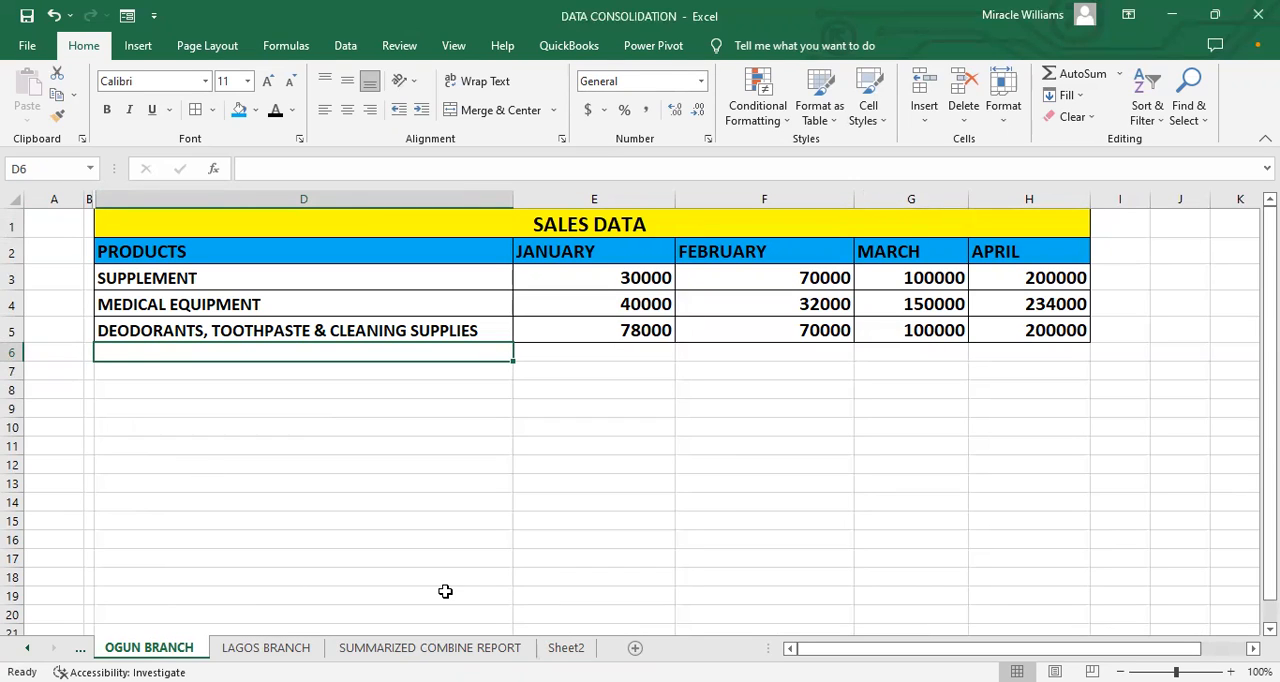
click(407, 652)
click(283, 649)
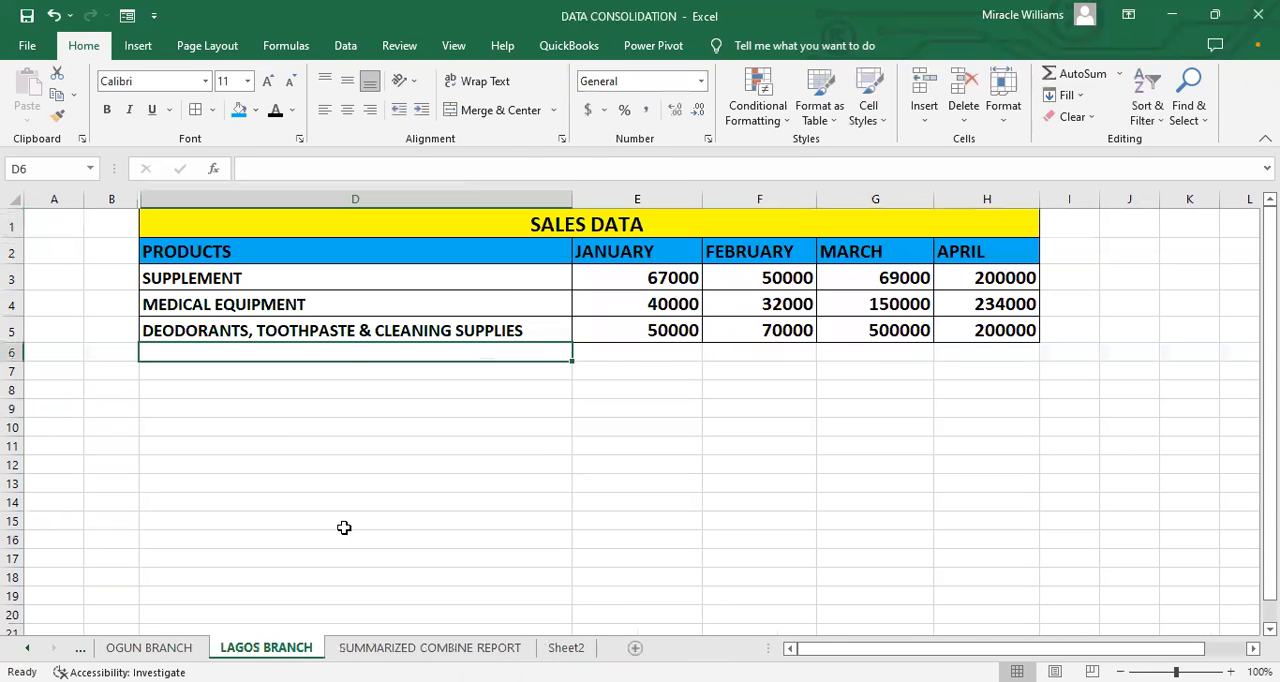
click(566, 648)
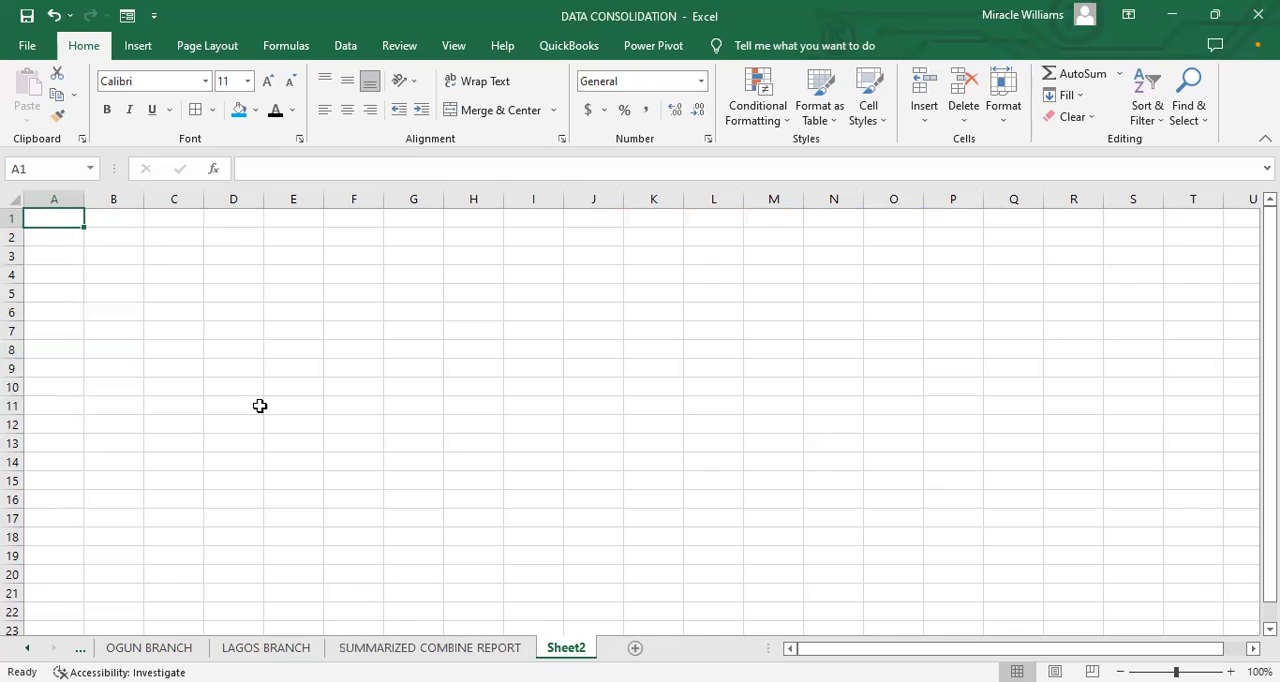
click(244, 256)
click(371, 648)
click(266, 648)
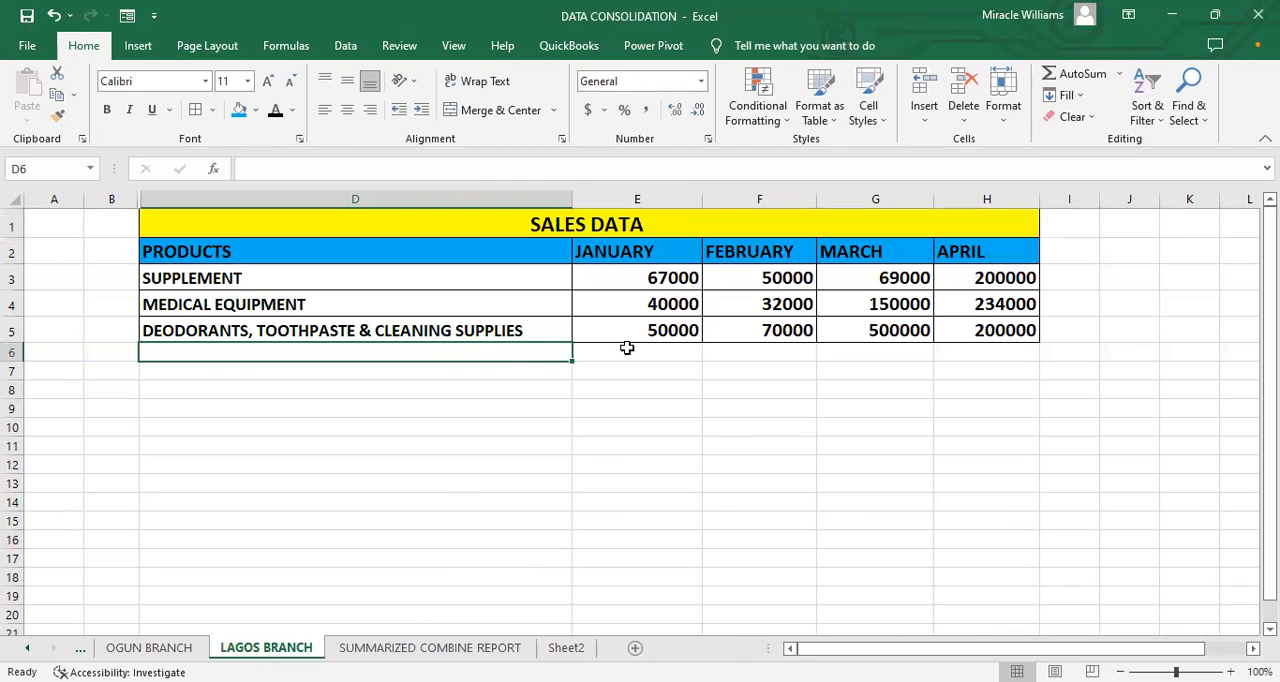
click(148, 648)
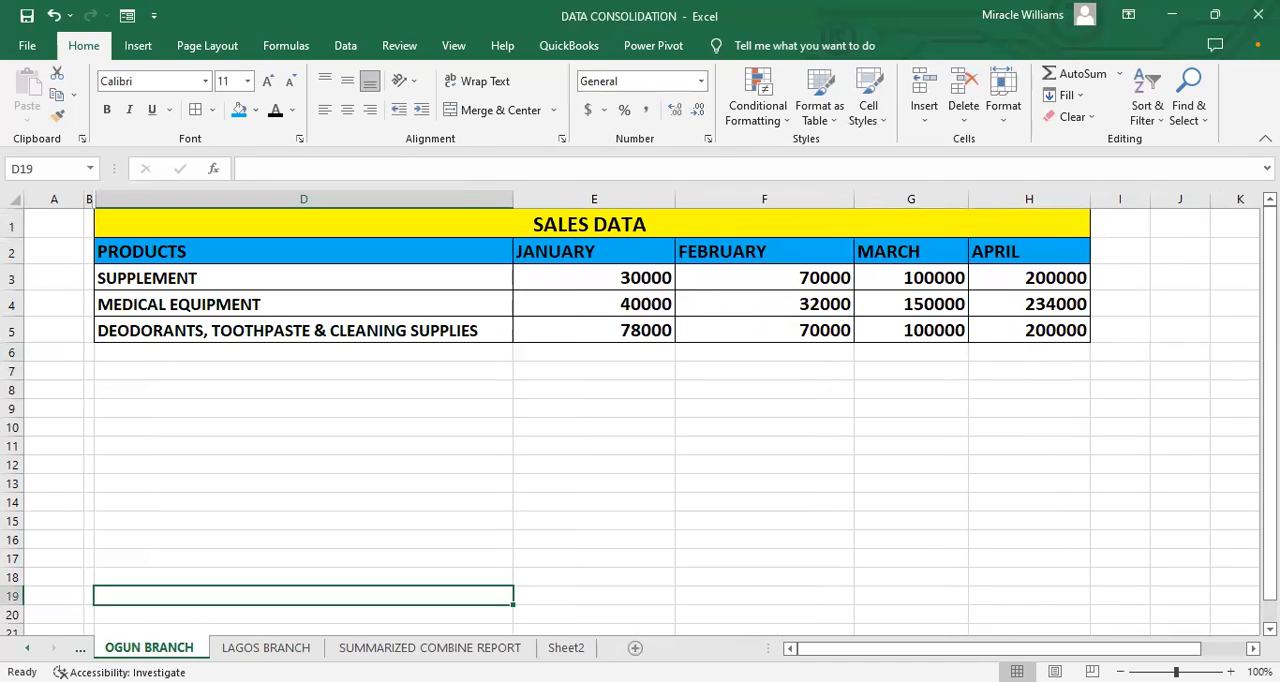
click(80, 648)
click(149, 647)
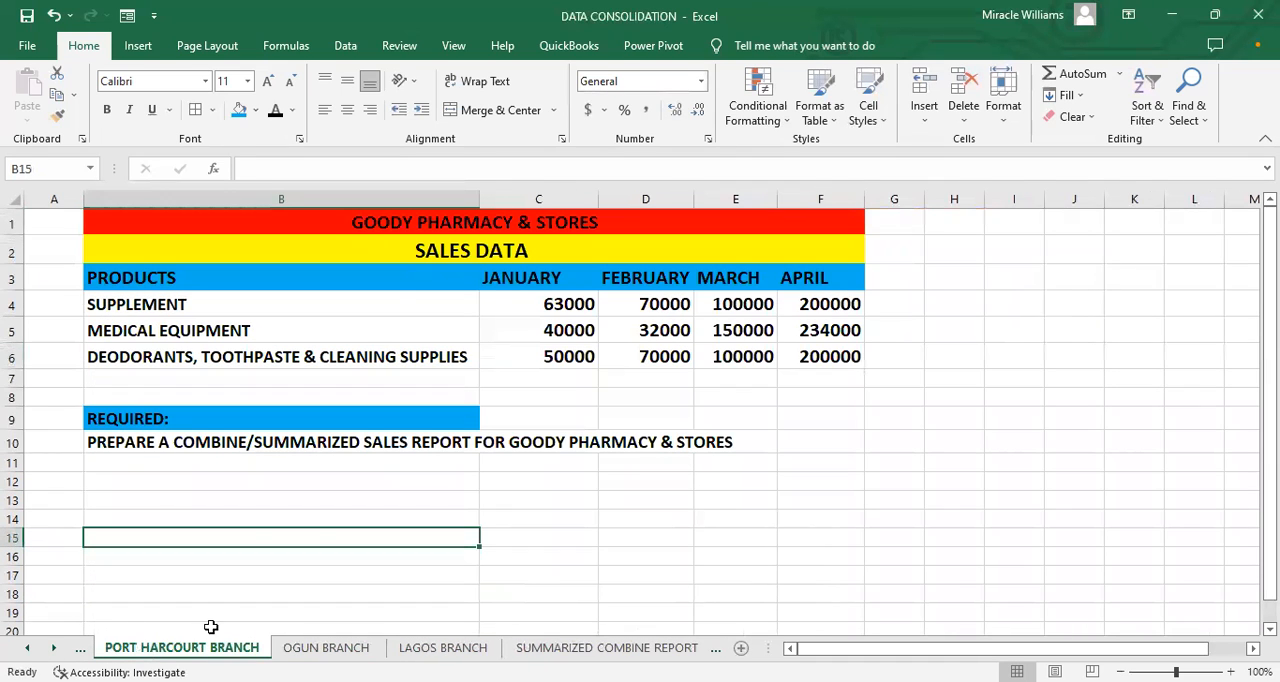
click(366, 647)
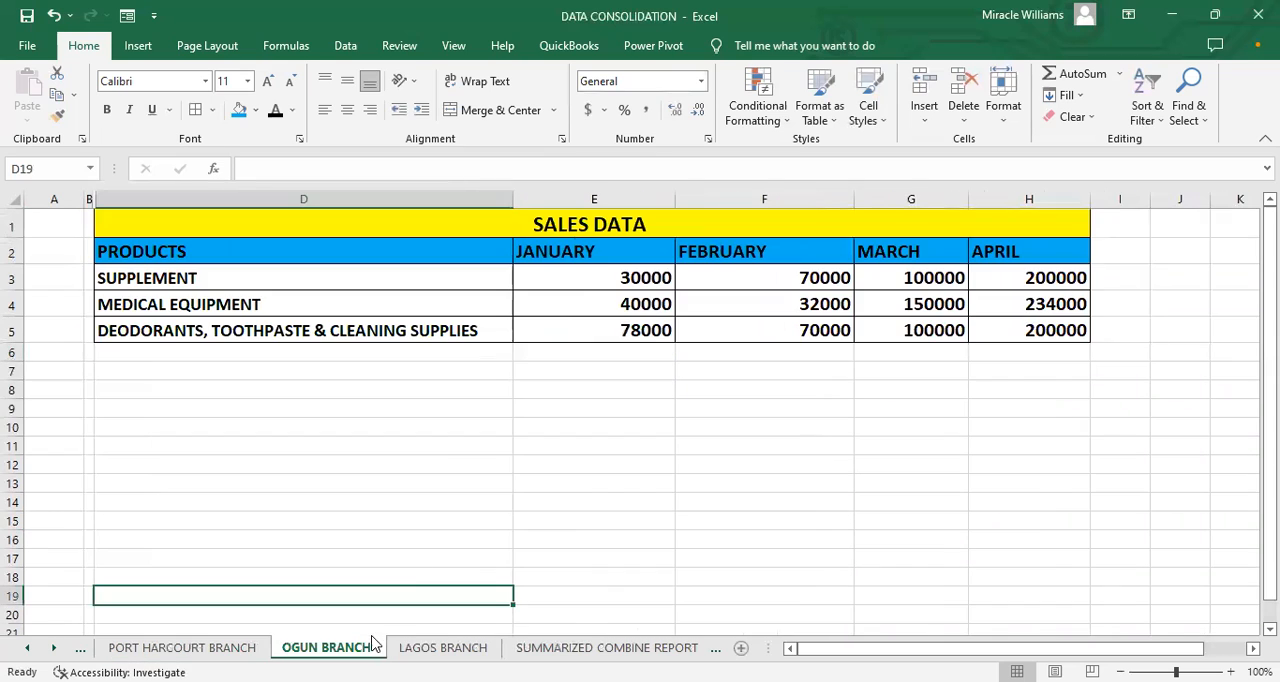
click(441, 645)
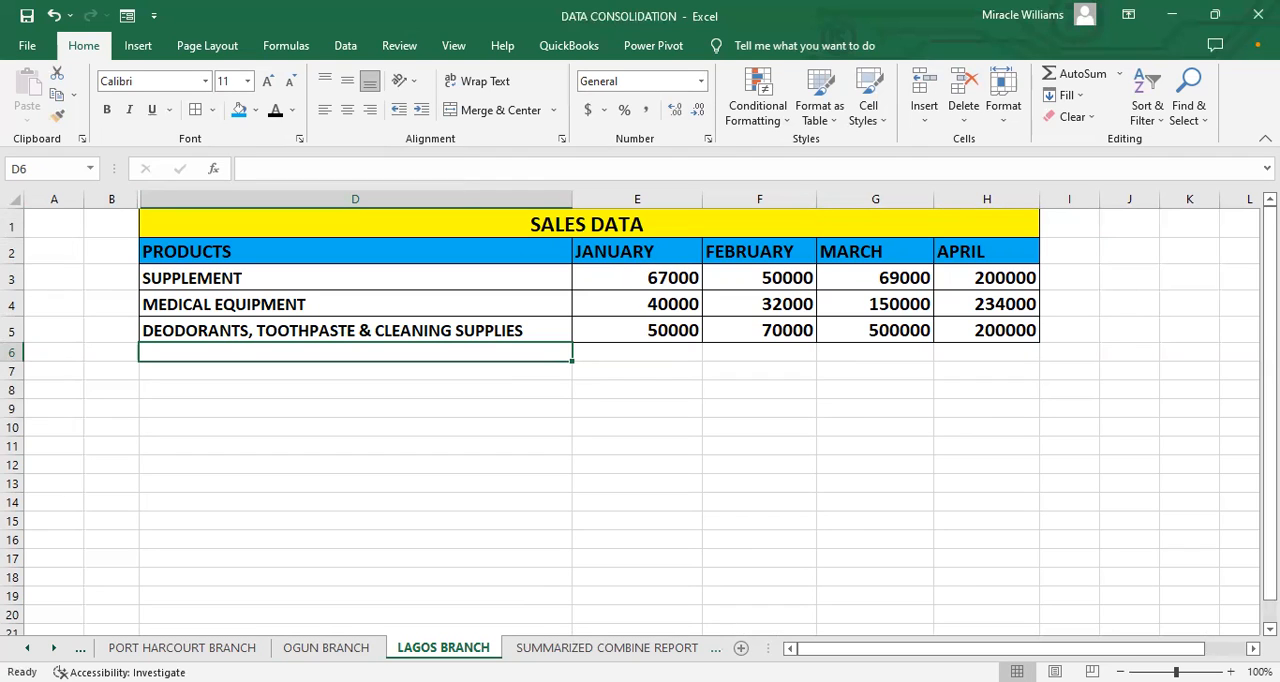
click(645, 649)
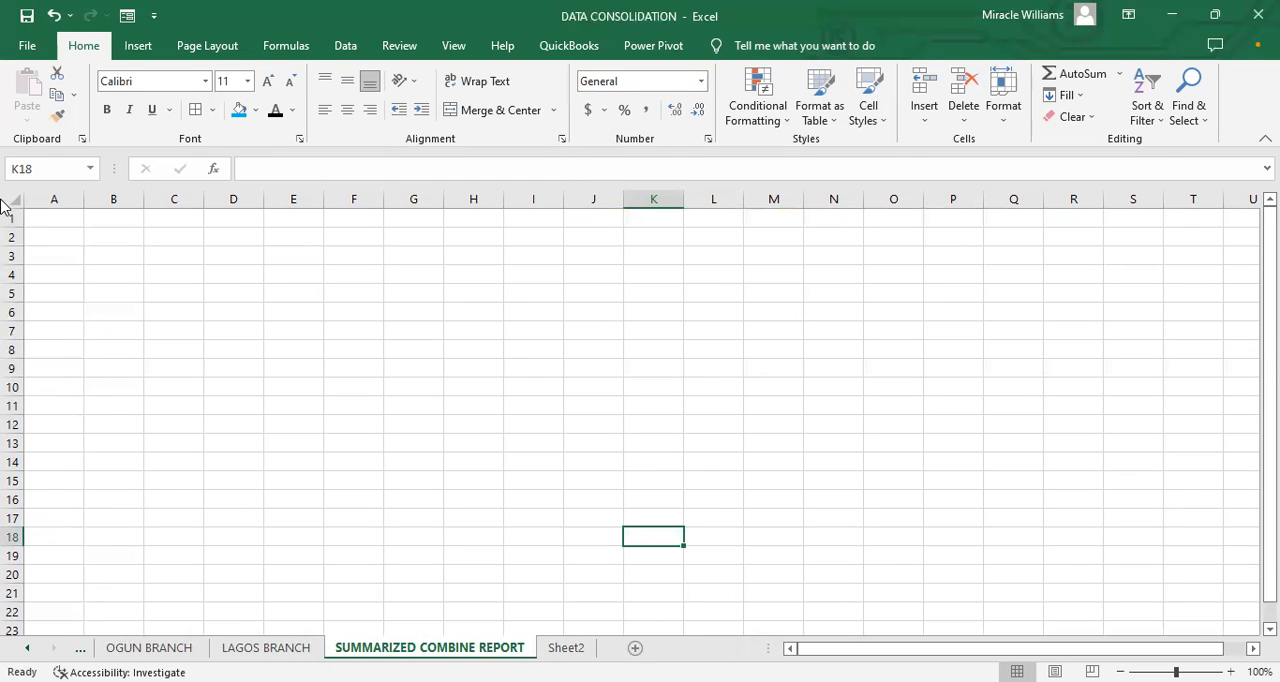
click(68, 222)
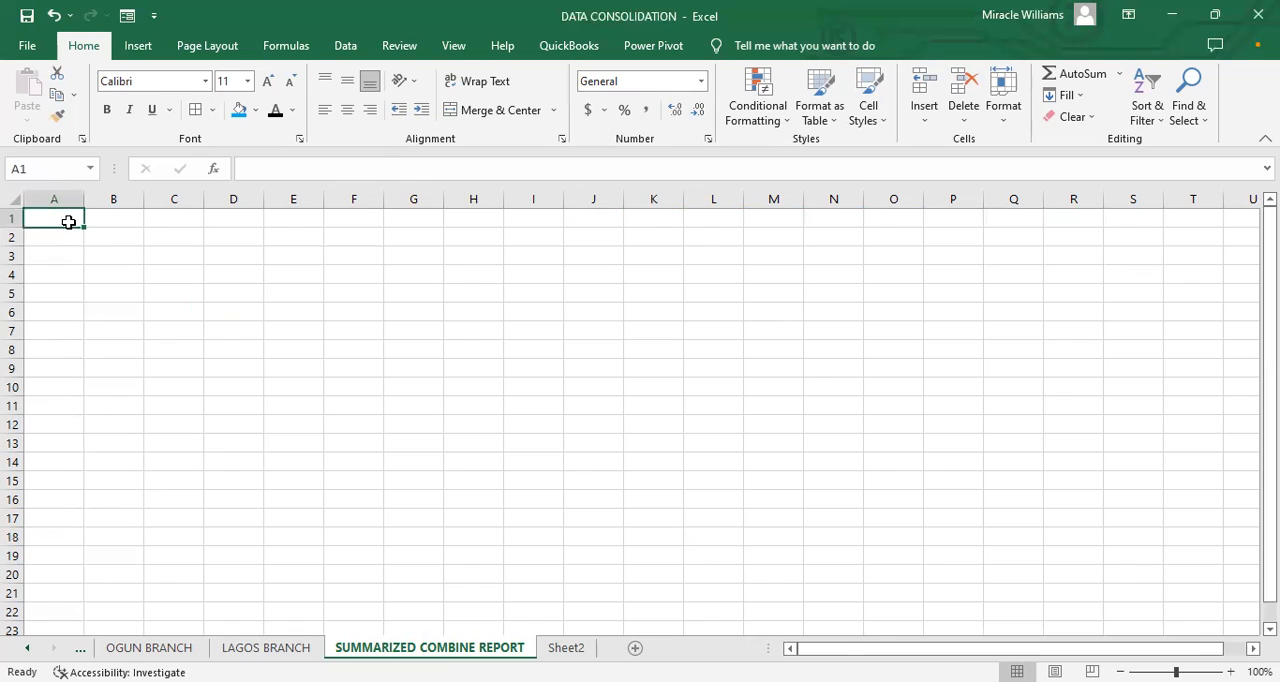
click(184, 246)
click(500, 317)
click(790, 376)
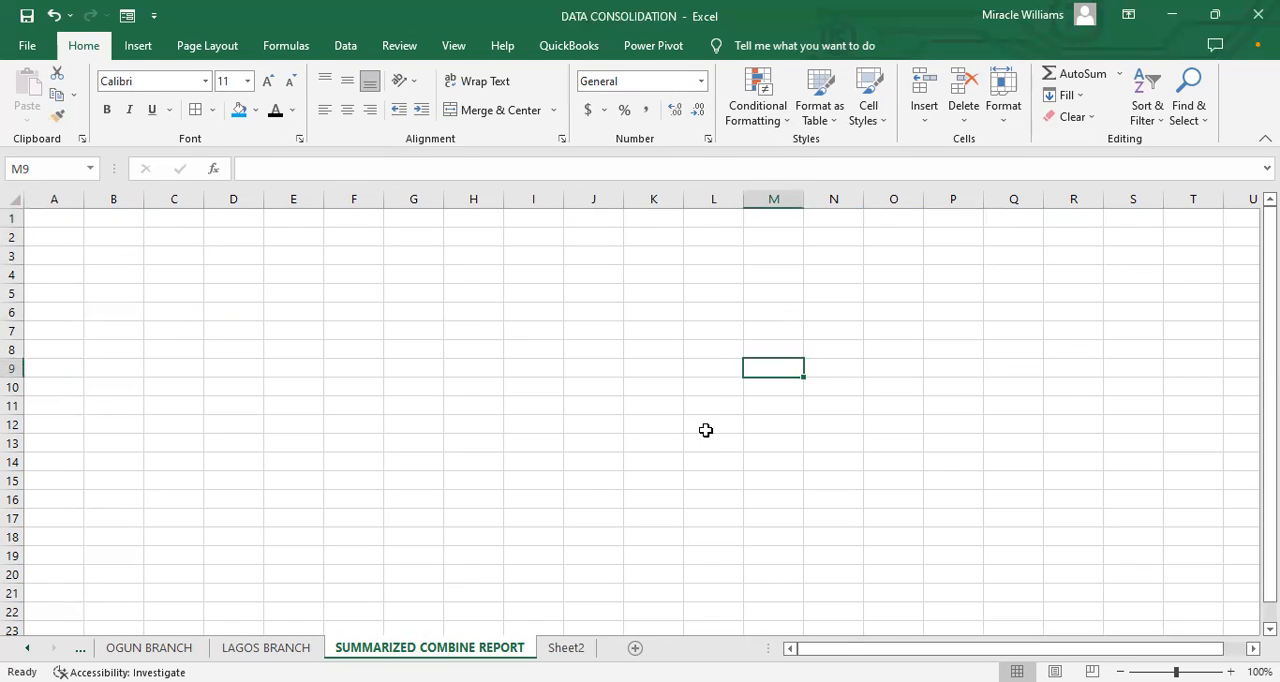
click(516, 494)
click(413, 314)
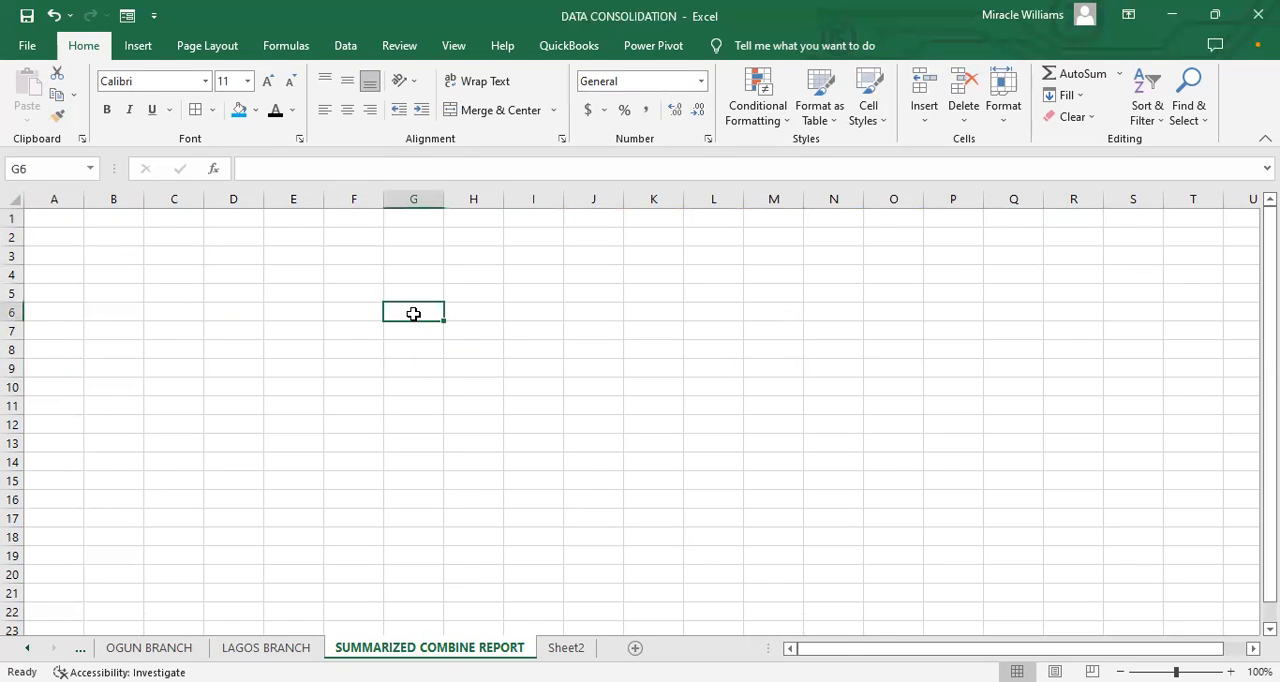
click(288, 382)
click(100, 423)
click(165, 302)
click(170, 256)
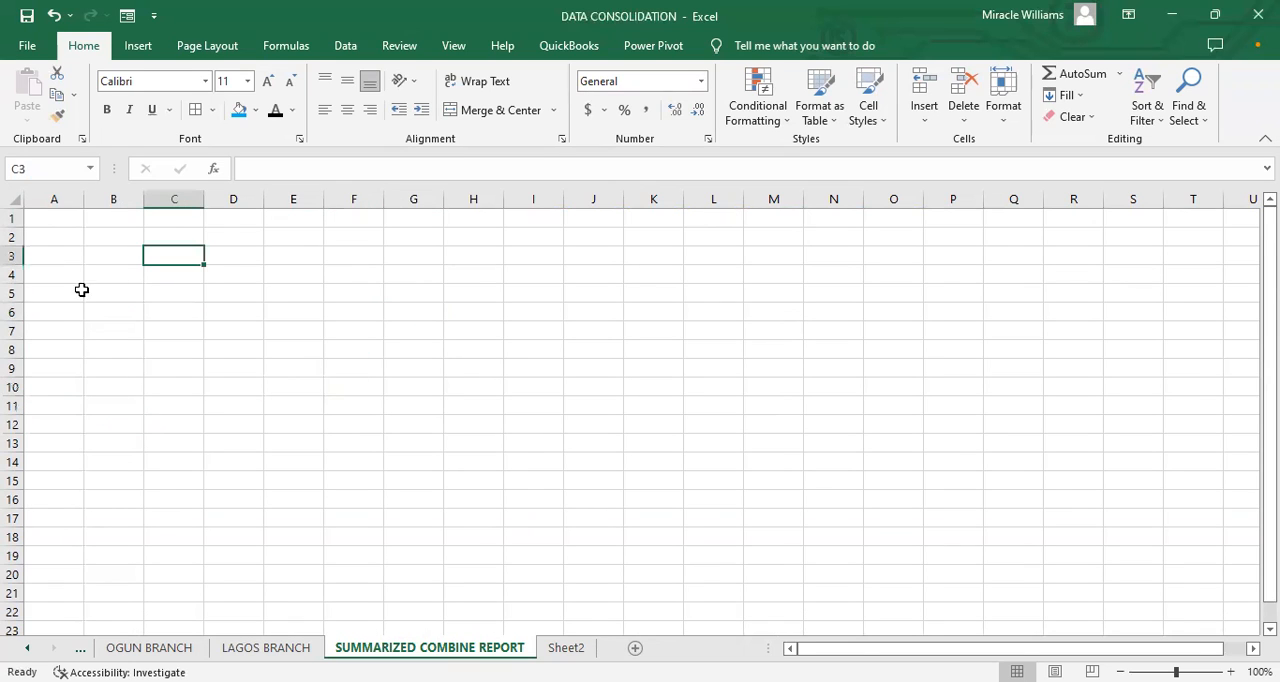
click(61, 240)
click(845, 318)
click(929, 325)
click(830, 403)
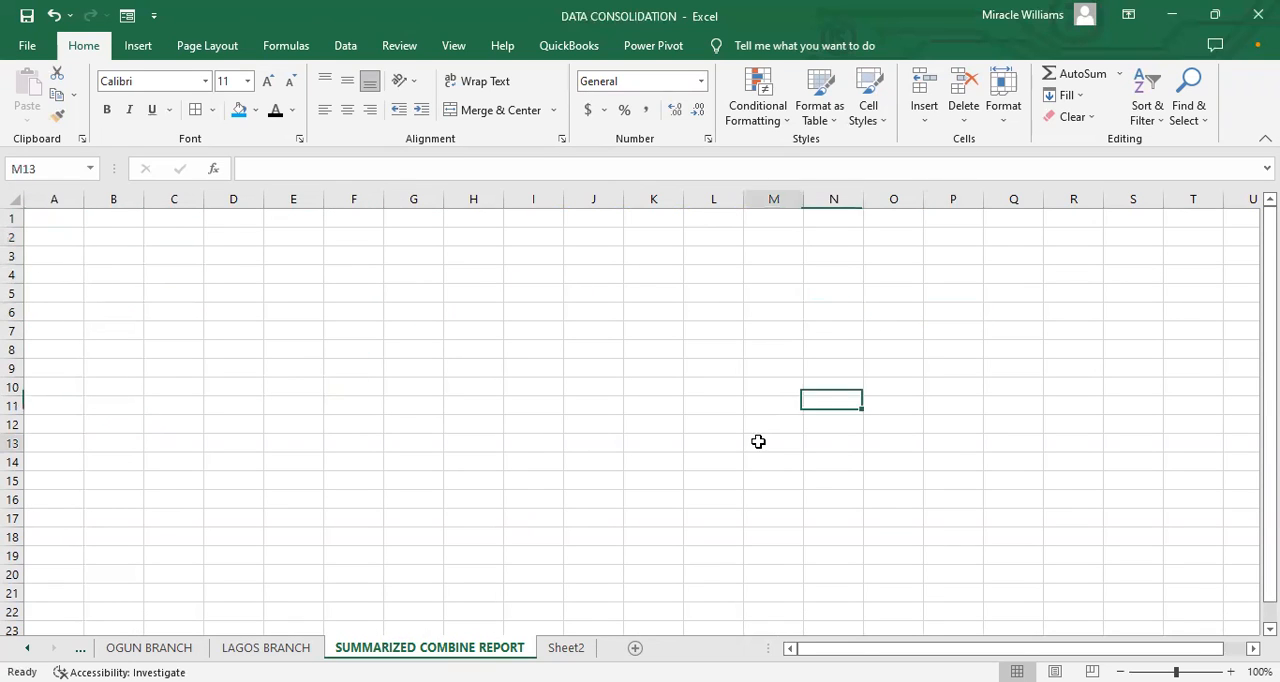
click(770, 443)
click(293, 424)
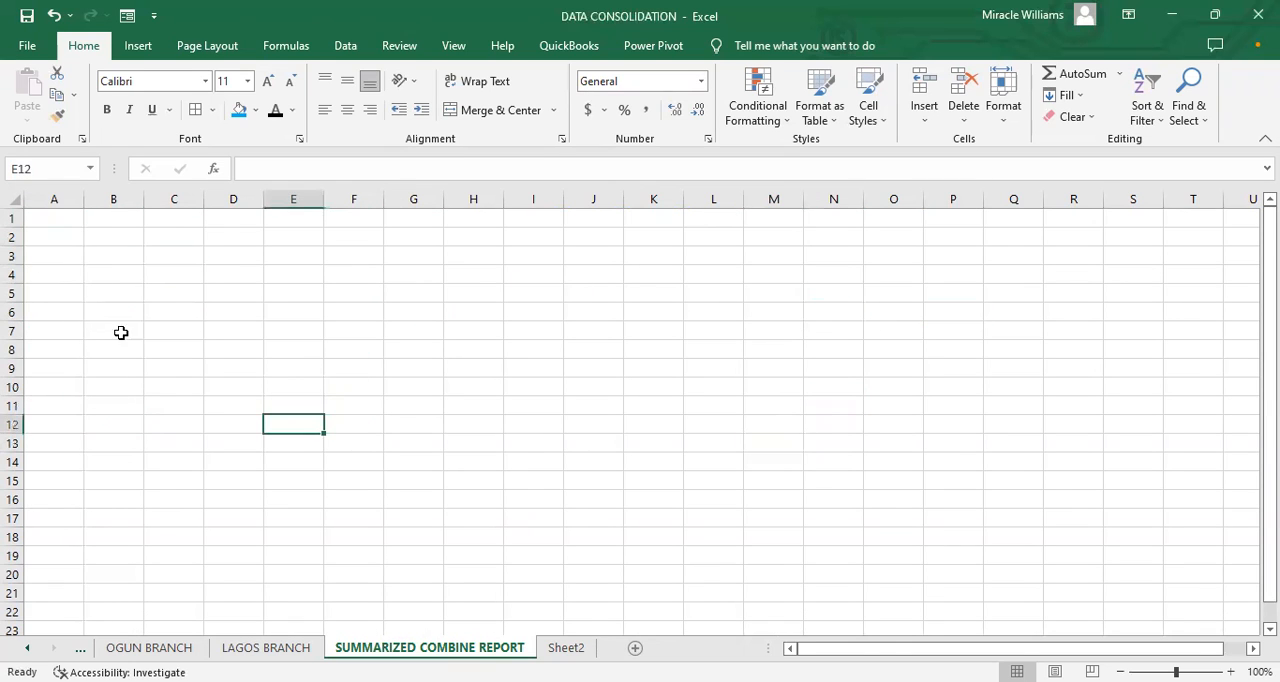
Step: Start a data consolidation at cell H9 of the SUMMARIZED COMBINE REPORT sheet, using the Sum function
click(477, 372)
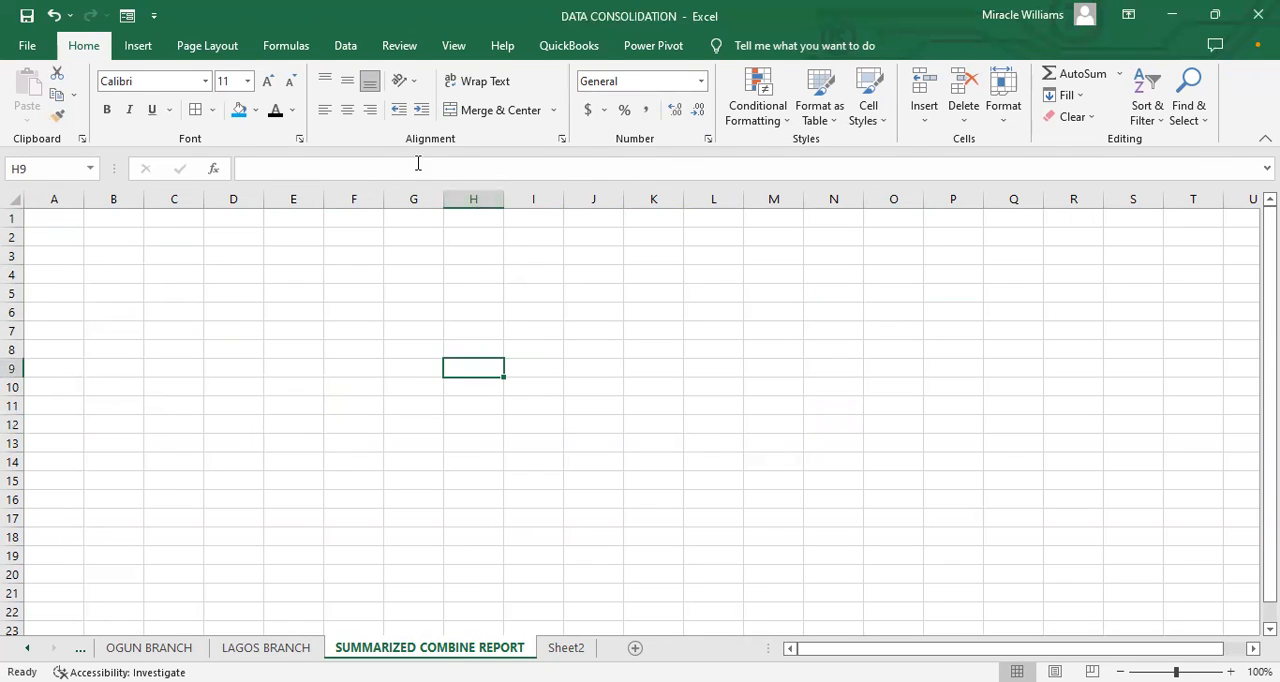
click(343, 50)
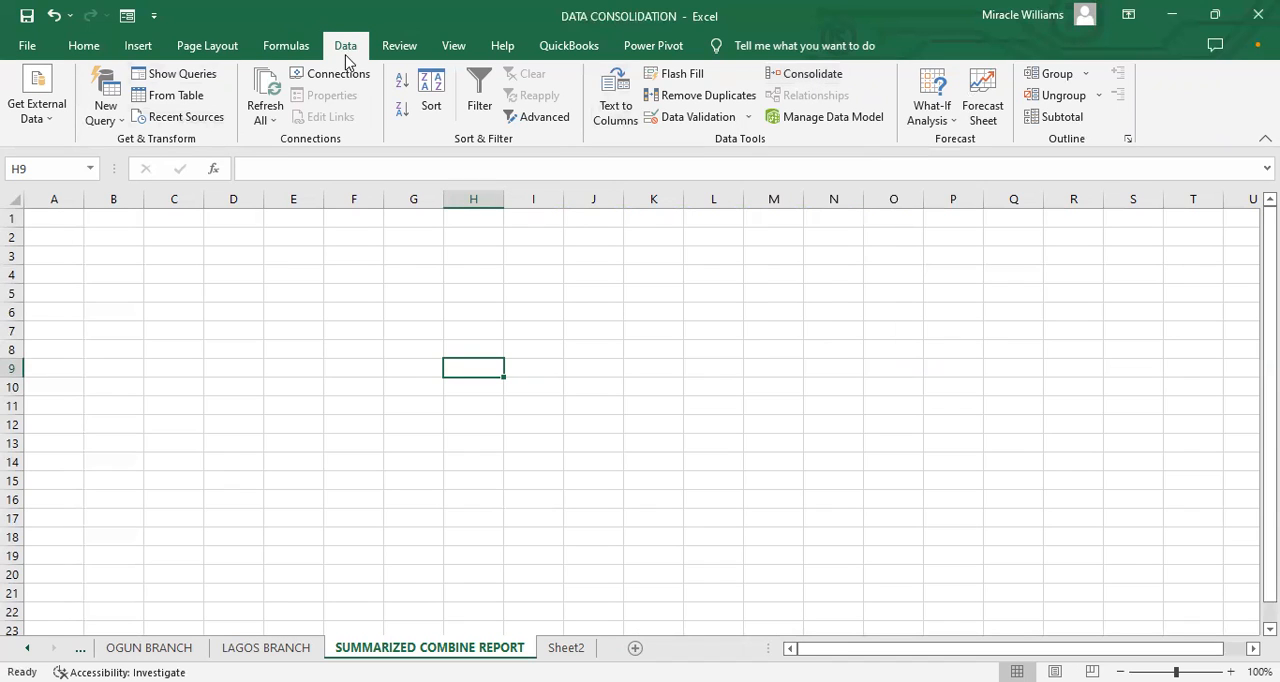
click(80, 46)
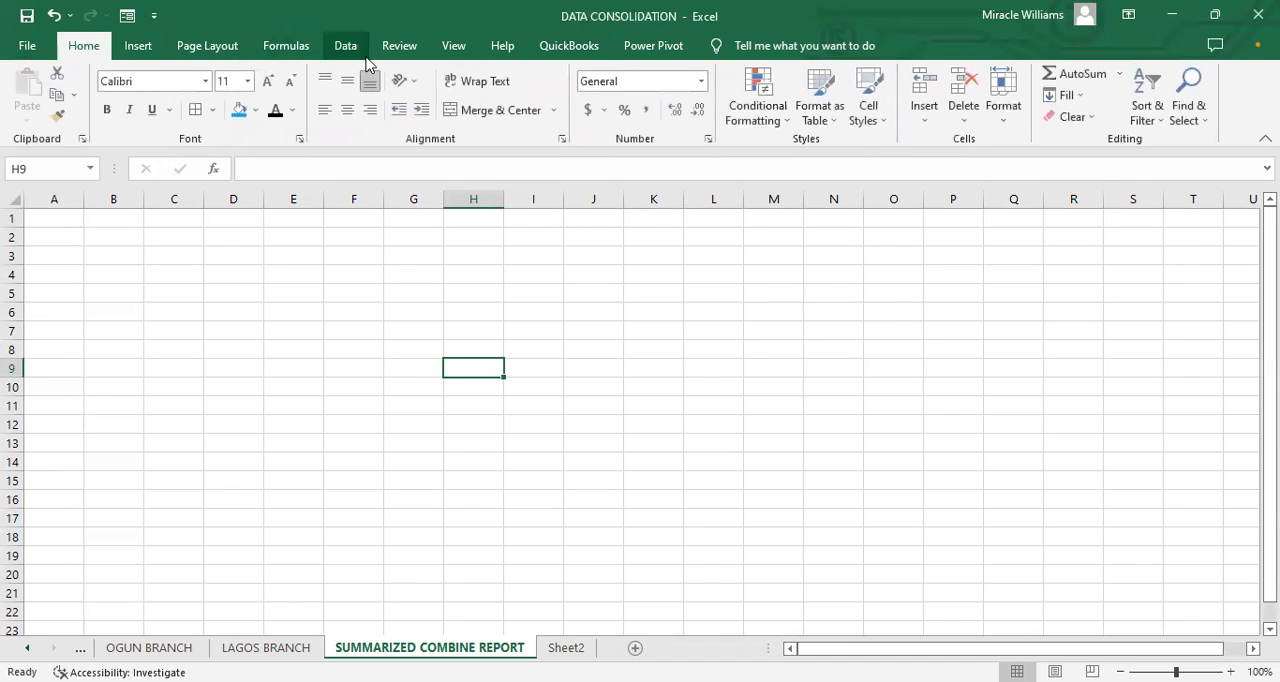
click(340, 48)
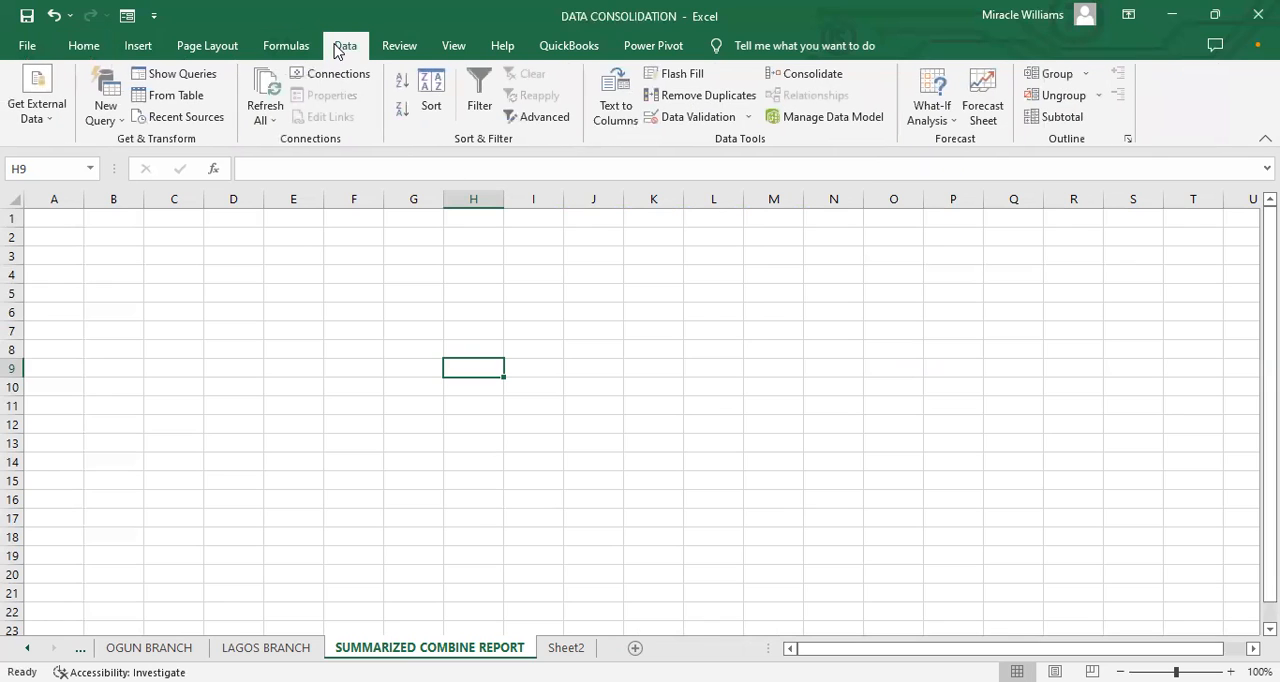
click(795, 82)
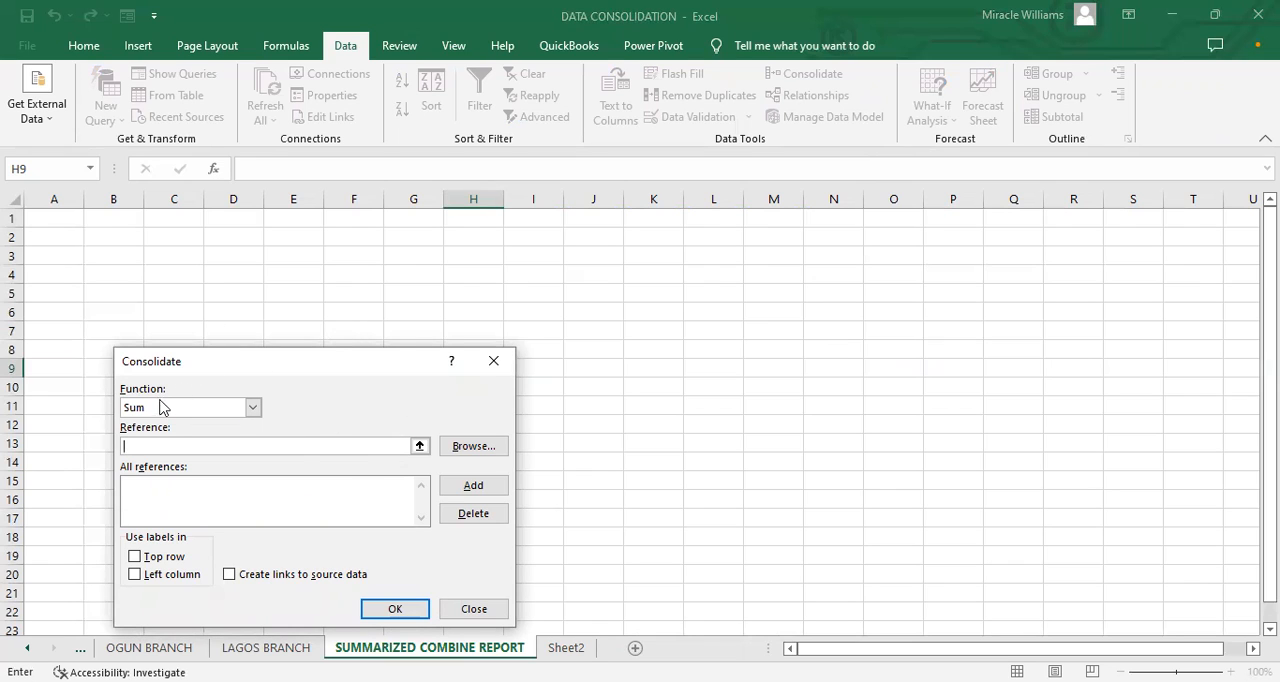
click(253, 408)
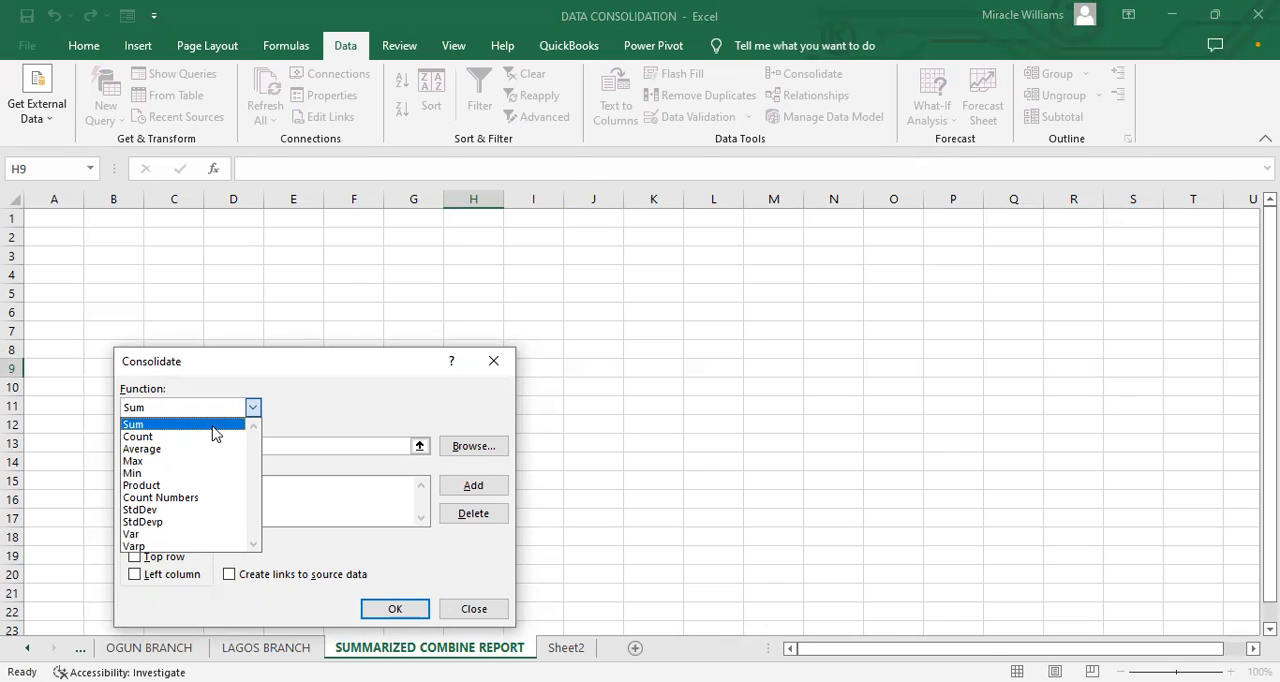
click(143, 427)
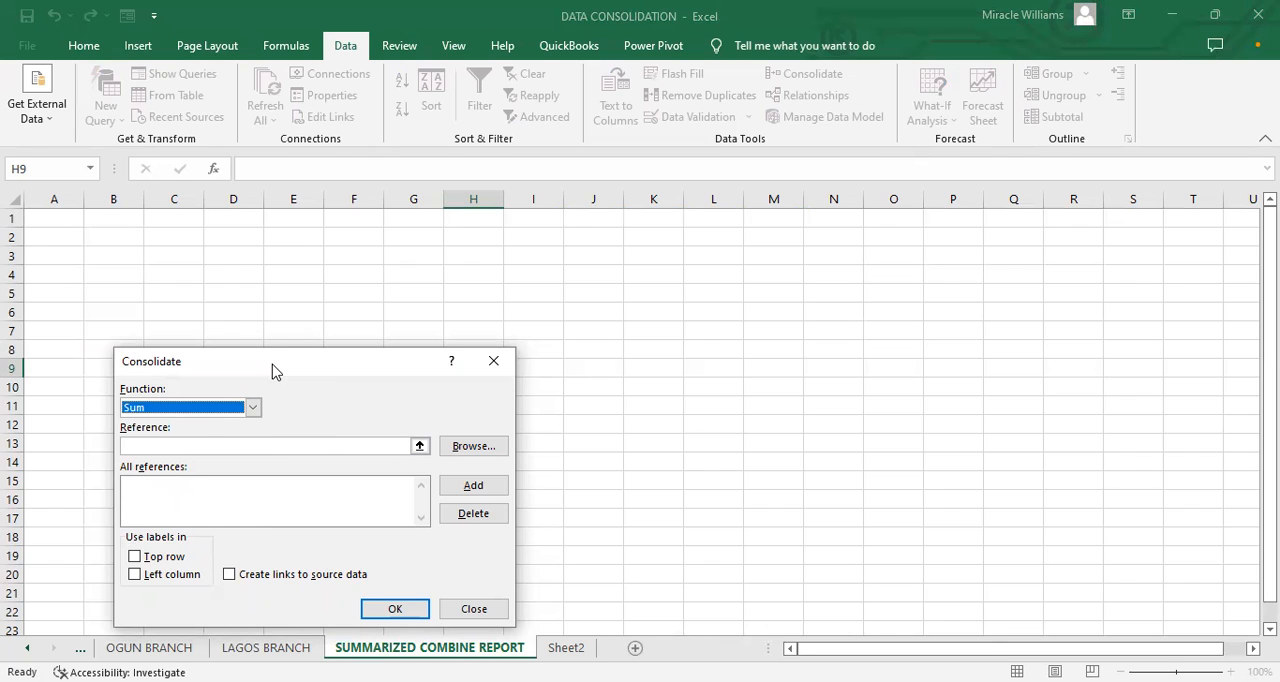
drag(275, 371, 265, 343)
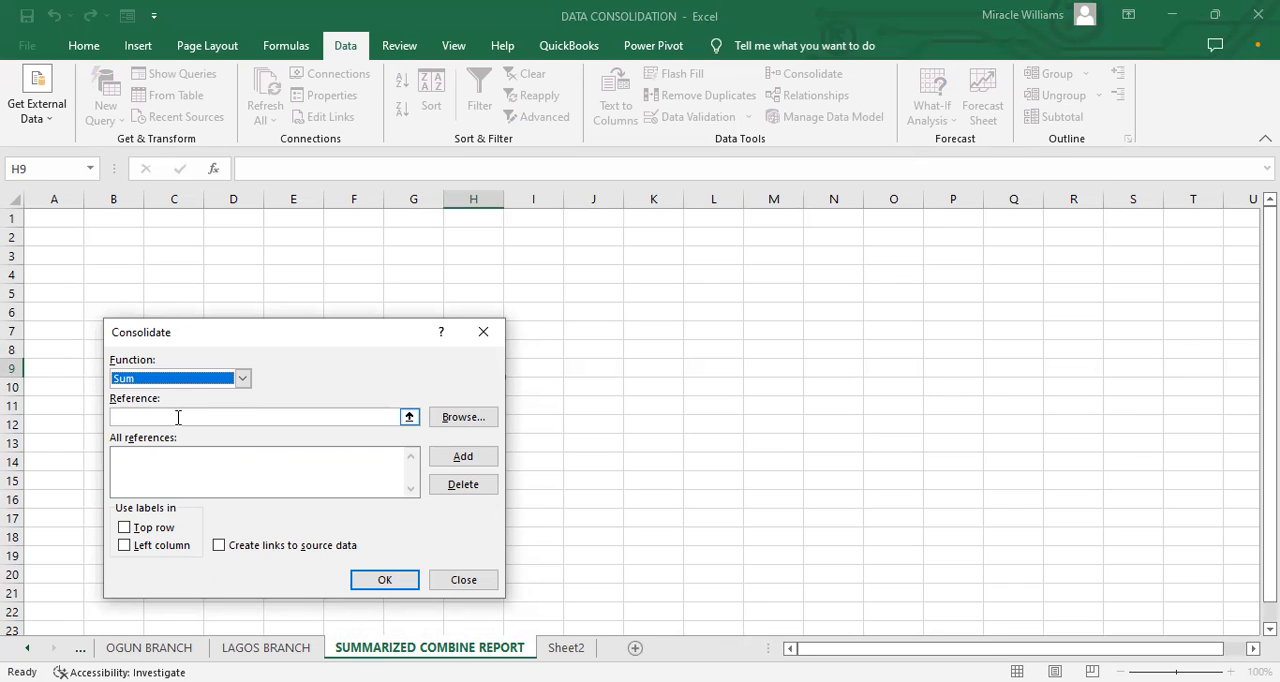
click(409, 417)
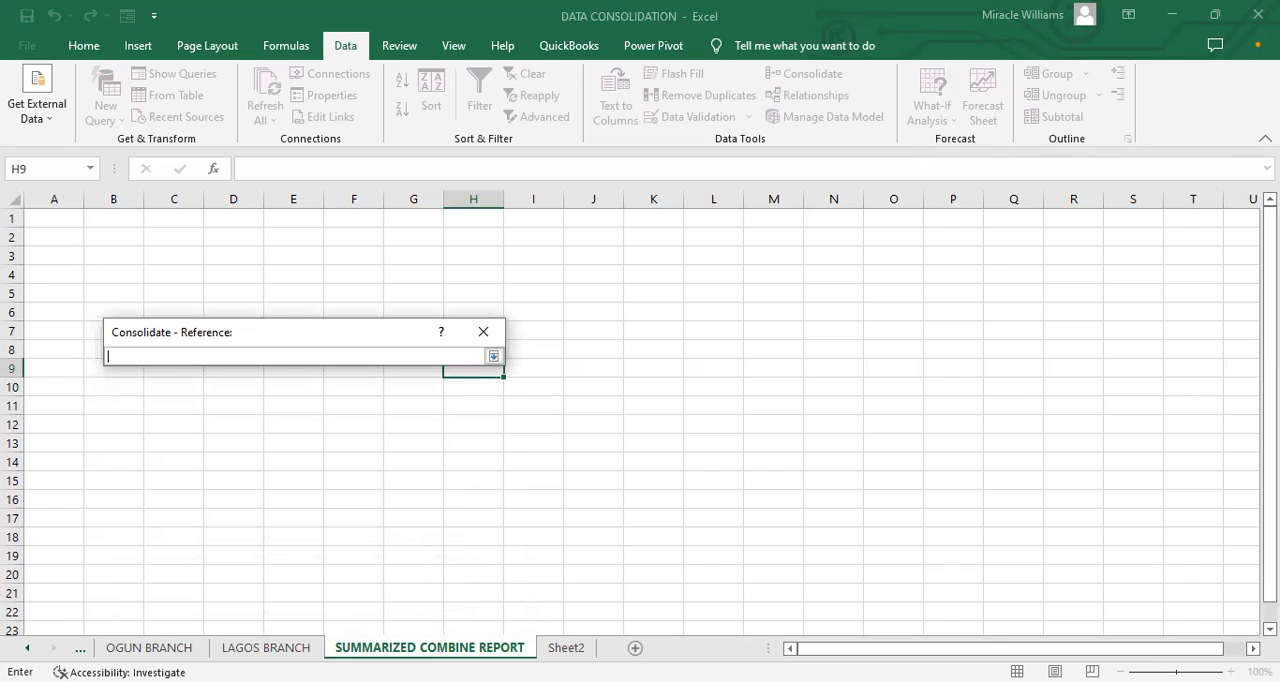
click(496, 468)
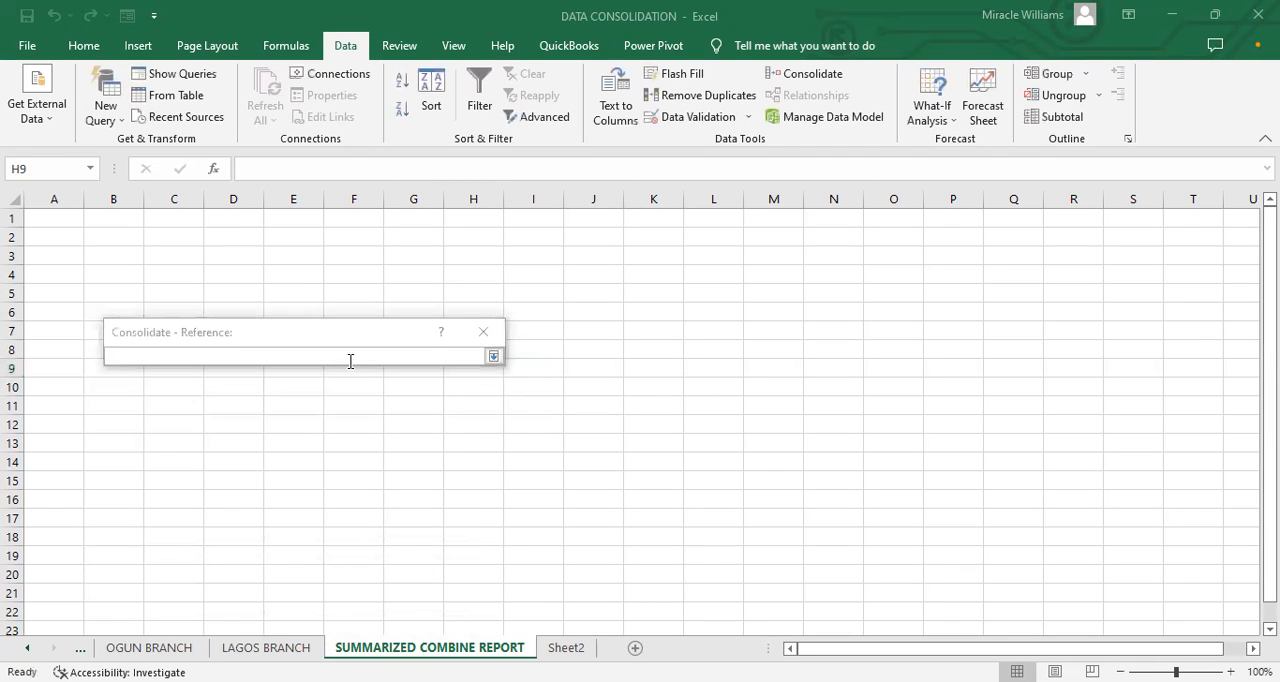
click(424, 355)
click(26, 648)
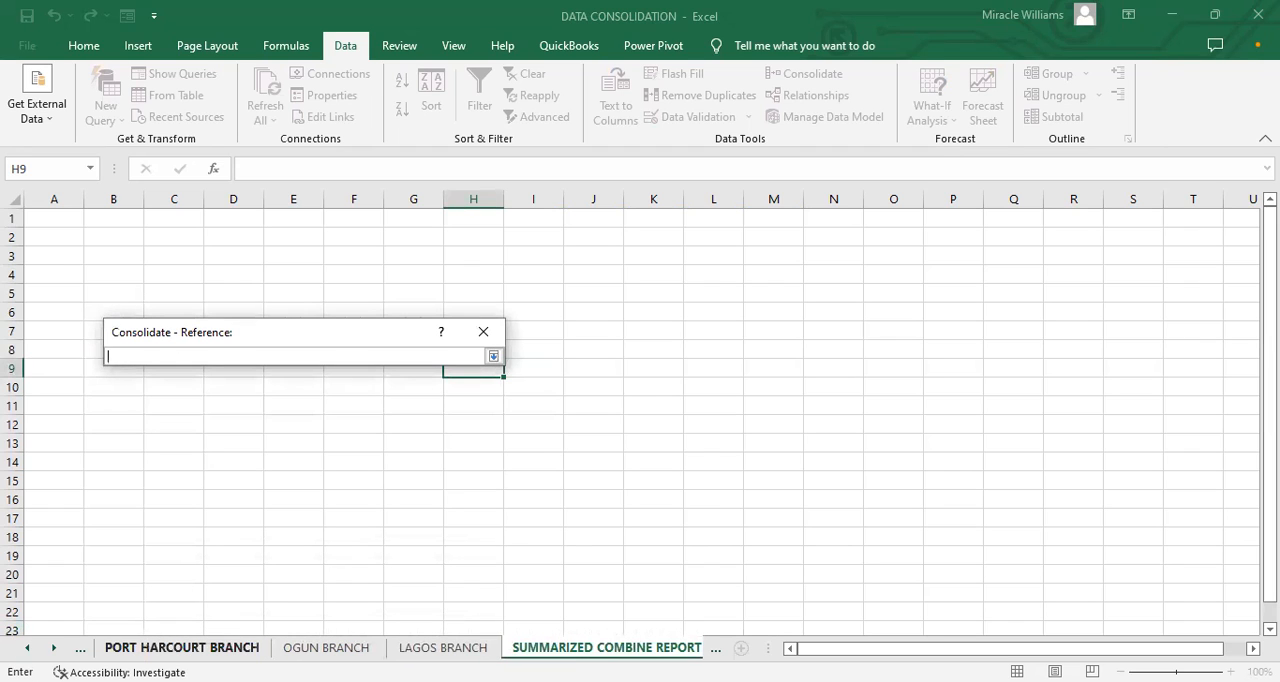
click(182, 648)
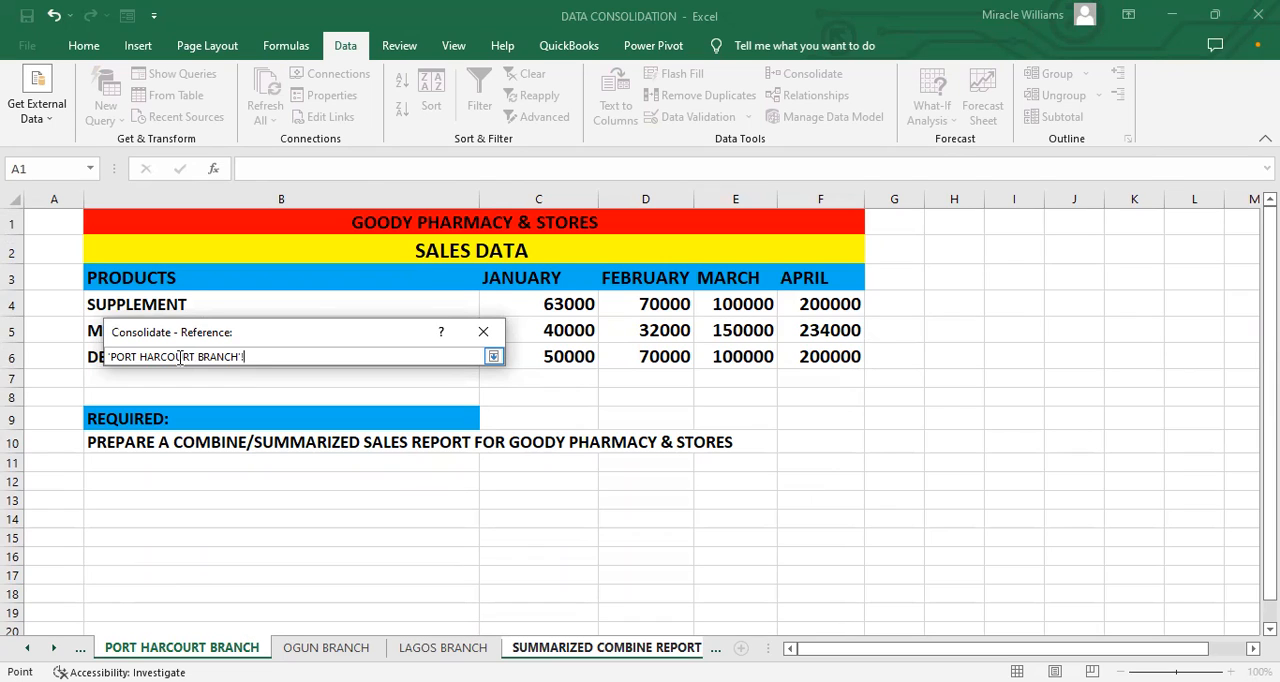
click(249, 356)
click(102, 292)
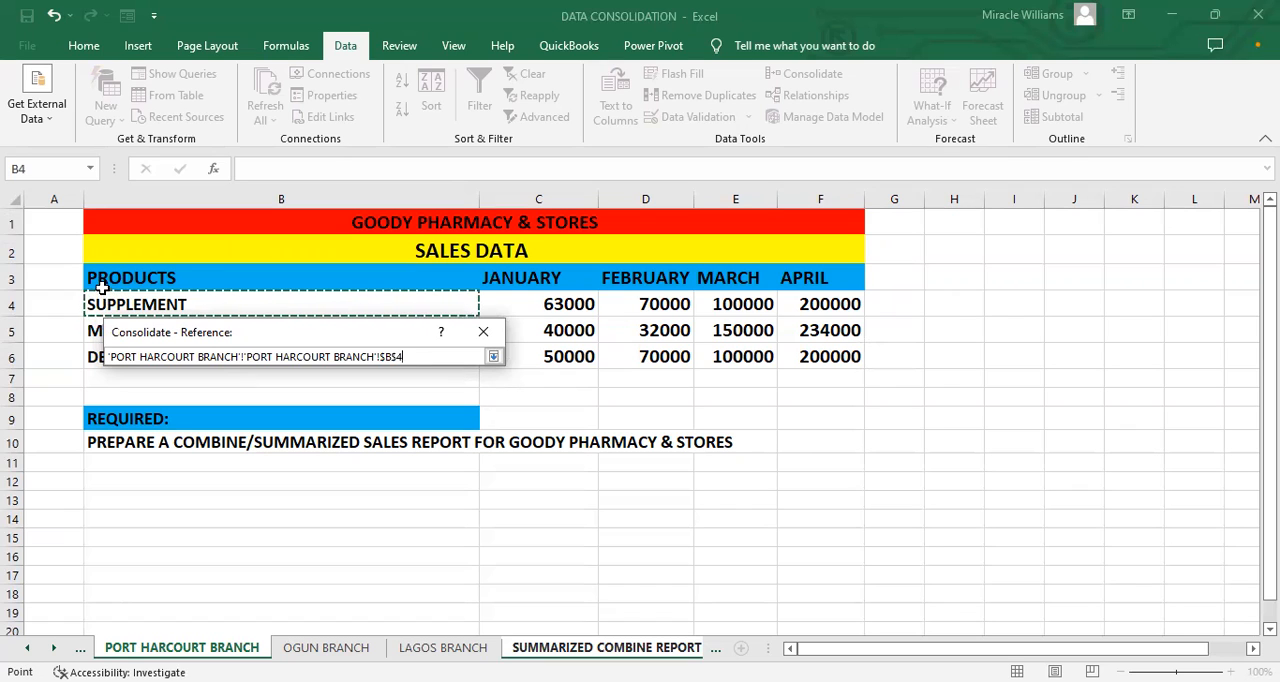
click(104, 257)
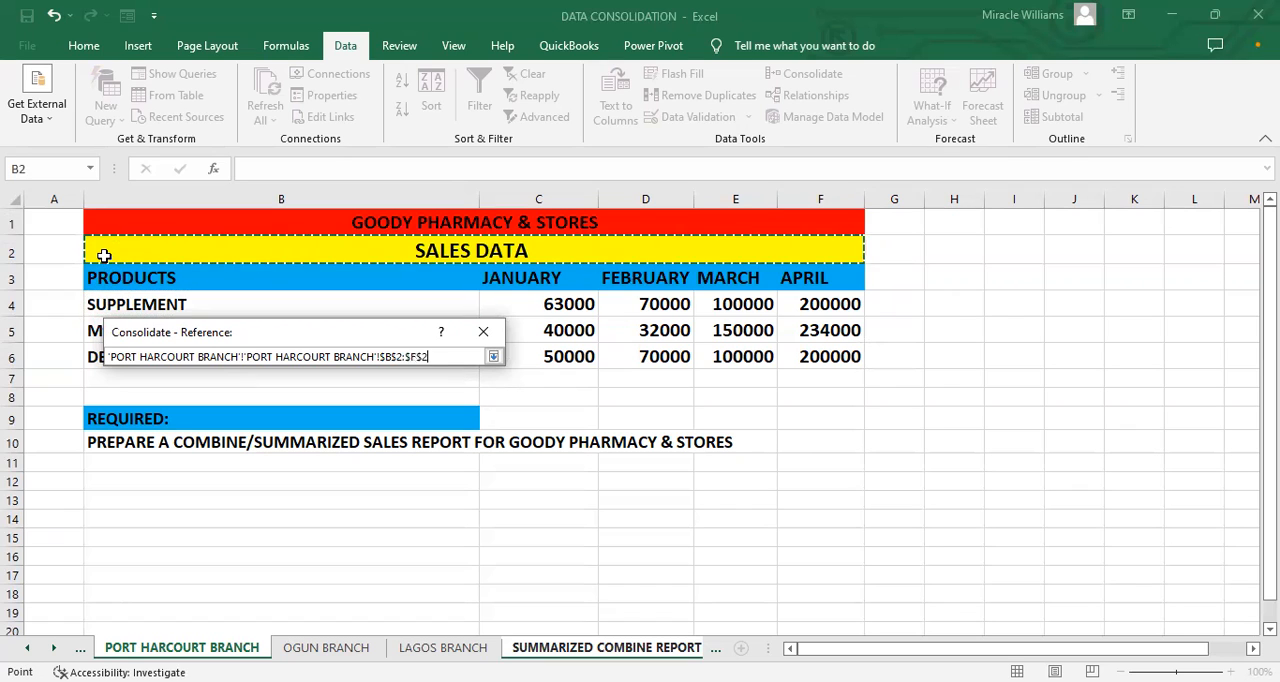
drag(104, 257, 679, 289)
drag(634, 363, 634, 363)
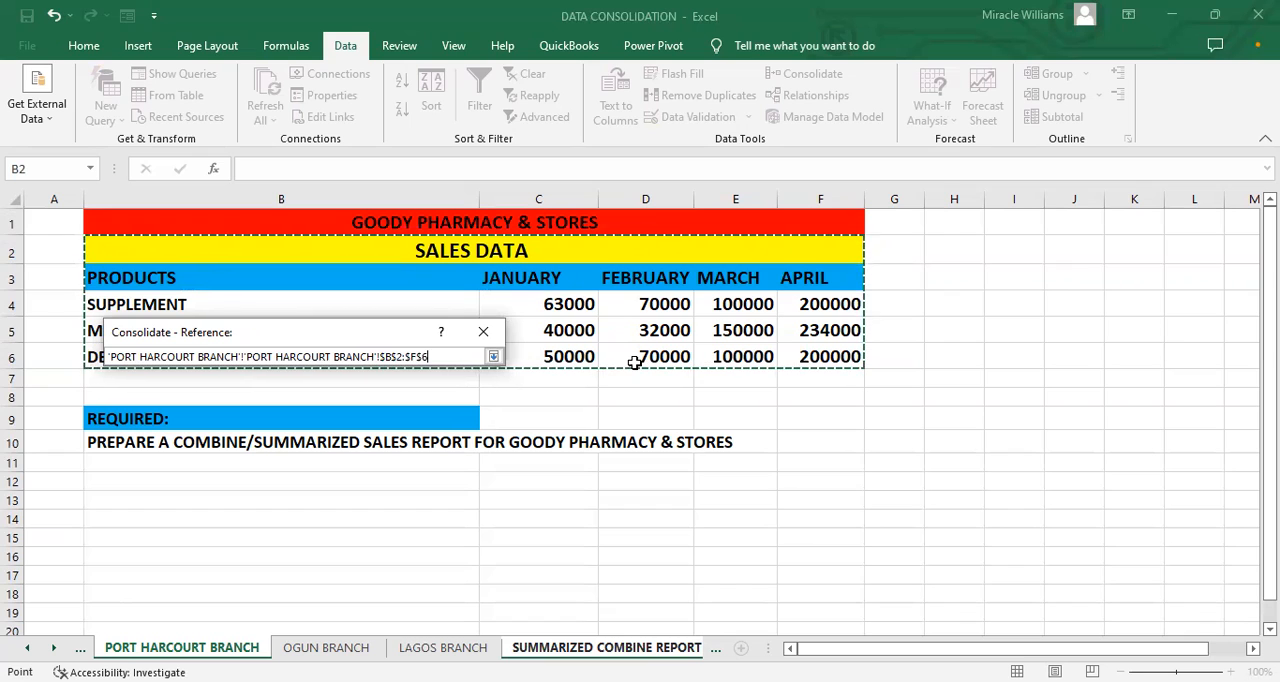
key(BackSpace)
key(BackSpace)
key(BackSpace)
key(BackSpace)
key(BackSpace)
key(BackSpace)
key(BackSpace)
key(BackSpace)
key(BackSpace)
key(BackSpace)
key(BackSpace)
key(BackSpace)
key(BackSpace)
key(BackSpace)
key(BackSpace)
key(BackSpace)
key(BackSpace)
key(BackSpace)
key(BackSpace)
key(BackSpace)
key(BackSpace)
key(BackSpace)
key(BackSpace)
key(BackSpace)
key(BackSpace)
key(BackSpace)
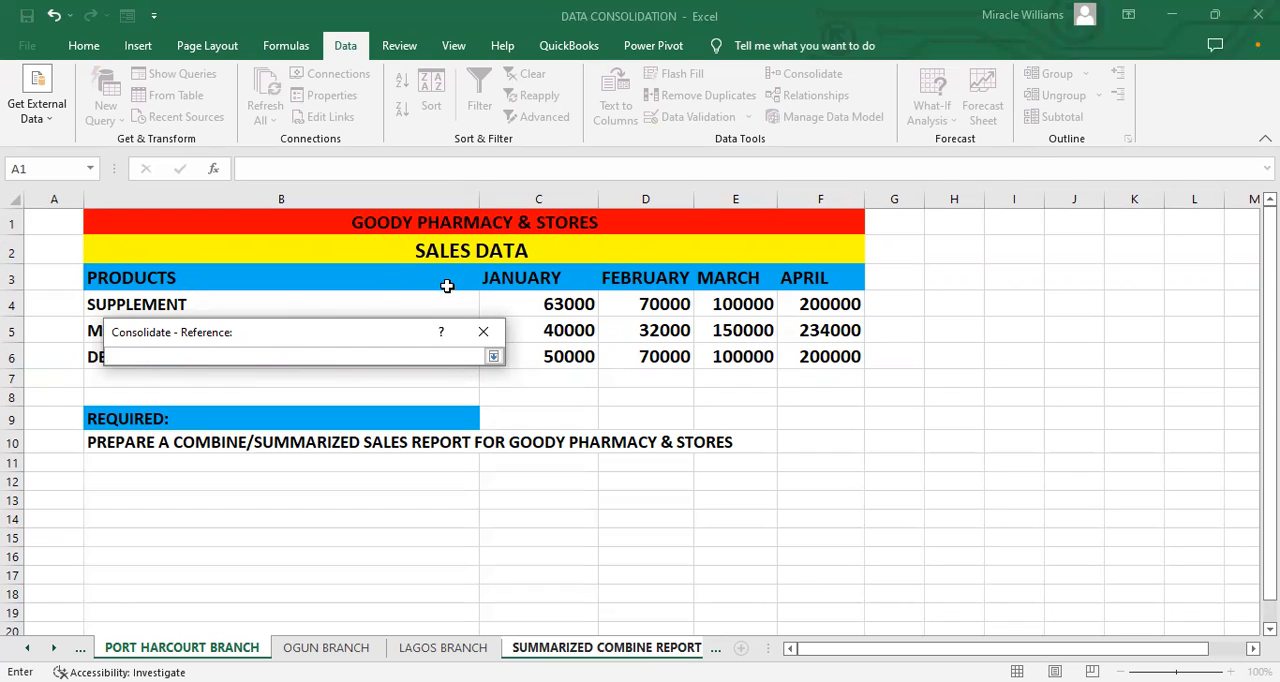
click(497, 336)
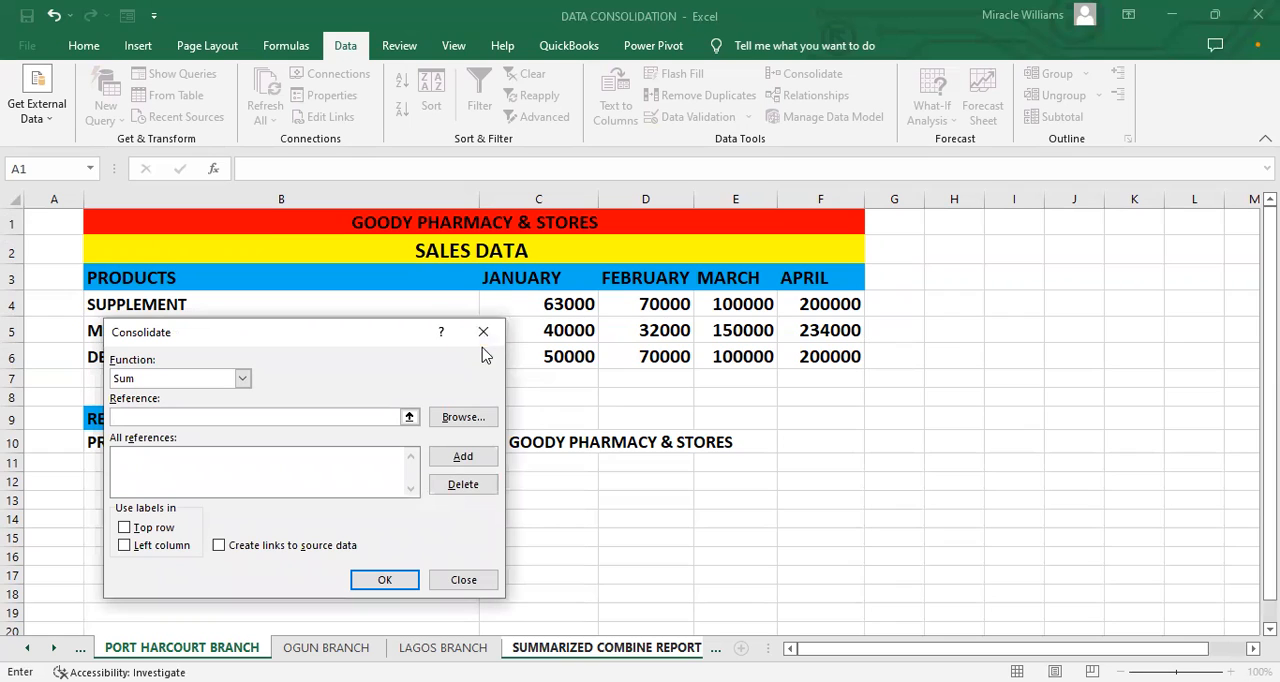
click(482, 335)
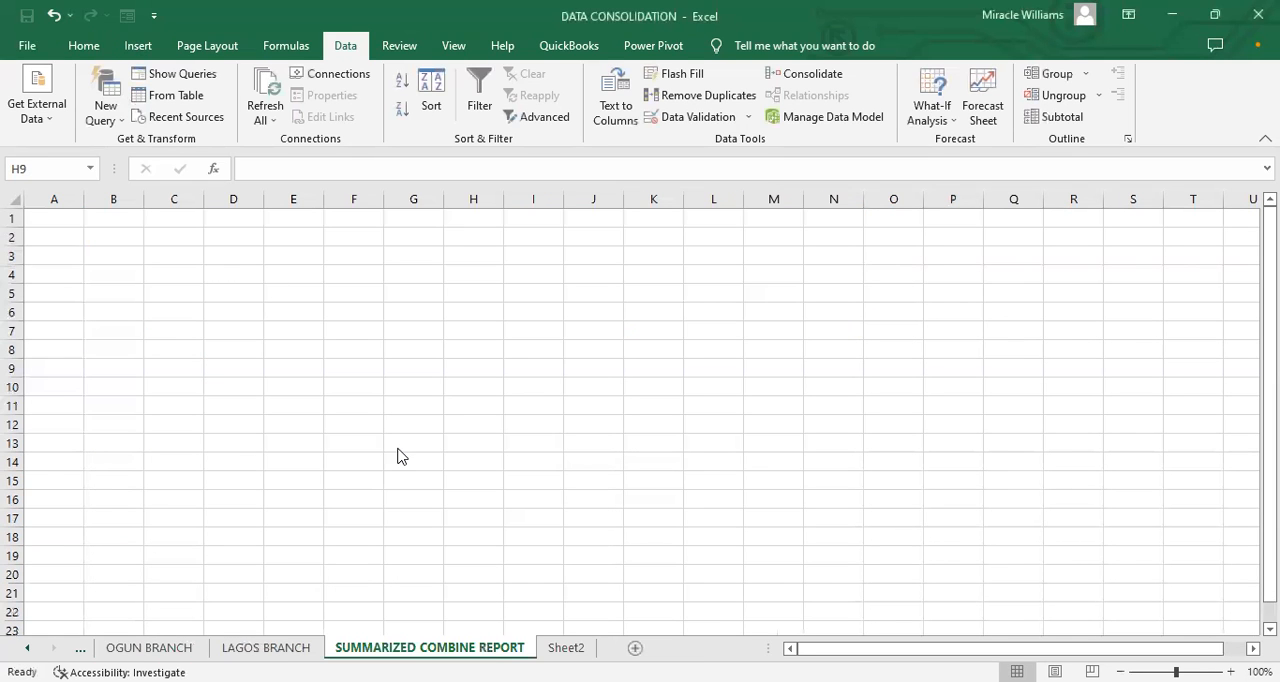
Step: Start a data consolidation at cell E5 of the SUMMARIZED COMBINE REPORT sheet, using the Sum function
click(331, 331)
click(299, 295)
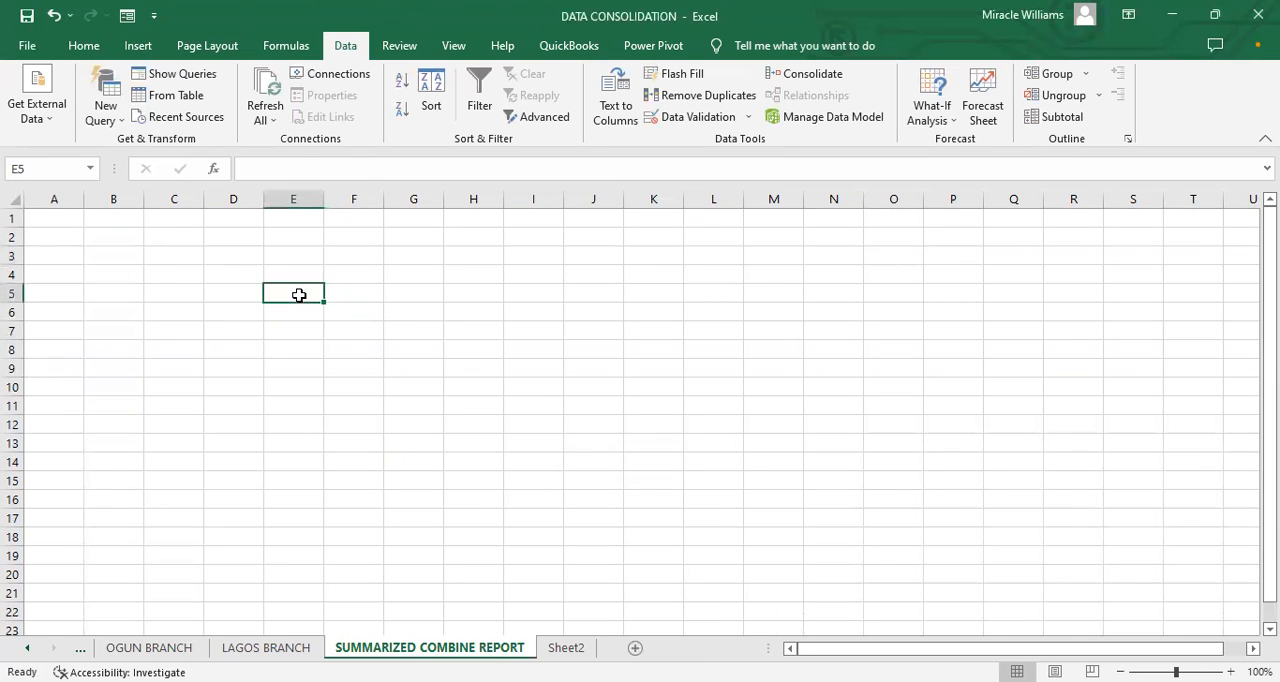
click(84, 45)
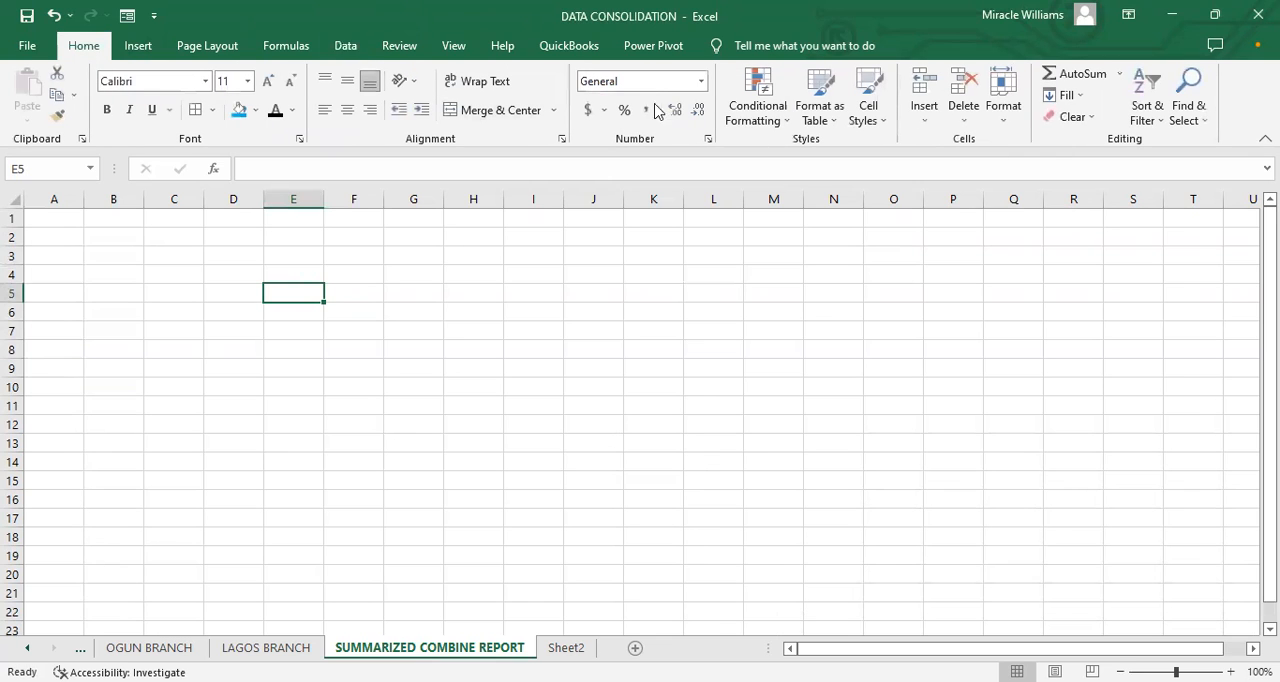
click(345, 45)
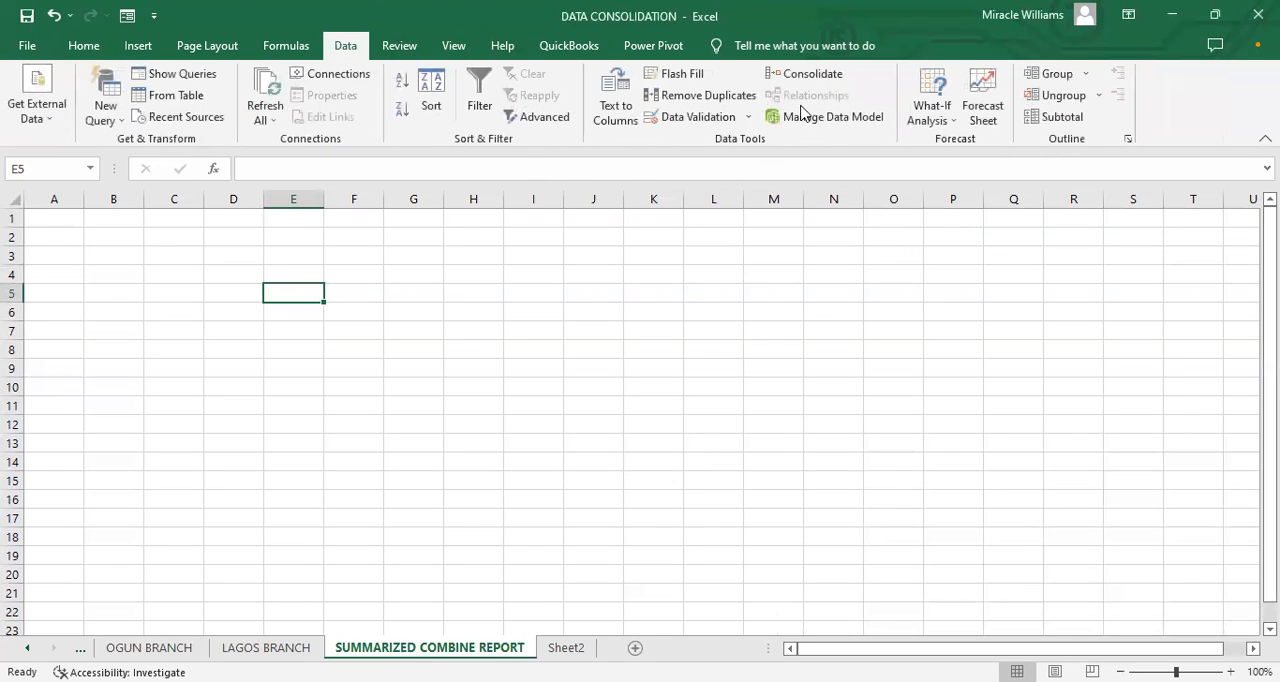
click(813, 76)
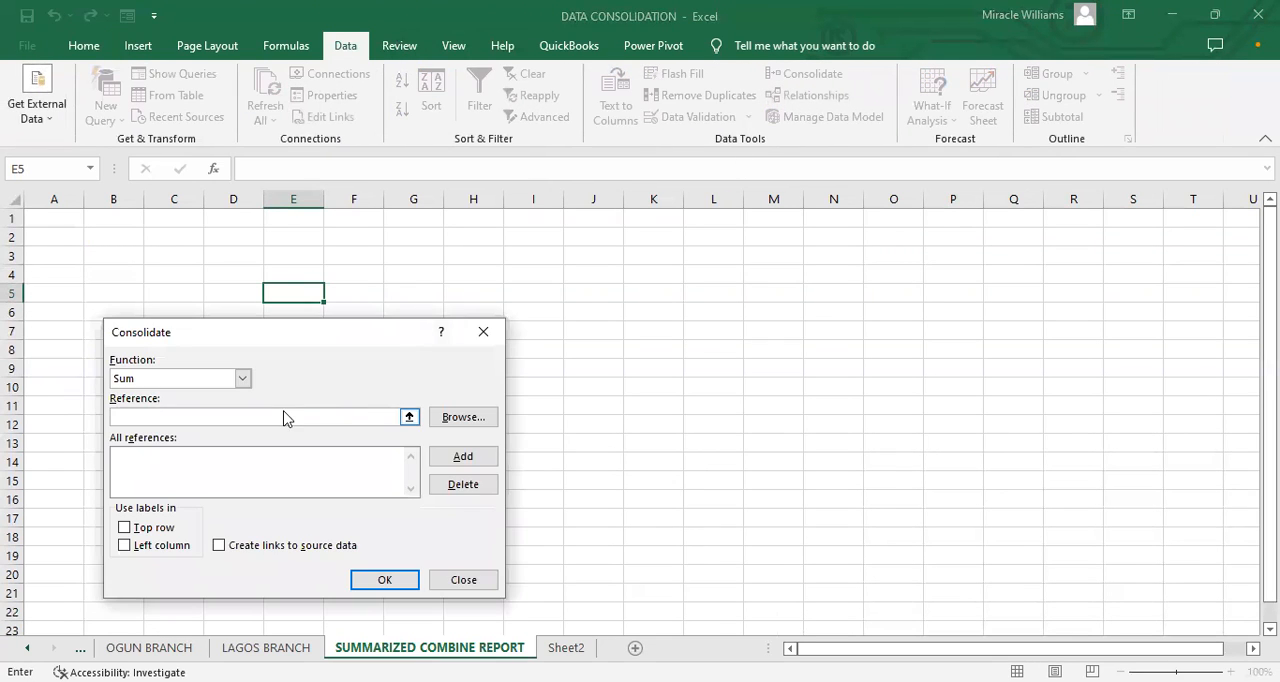
click(243, 378)
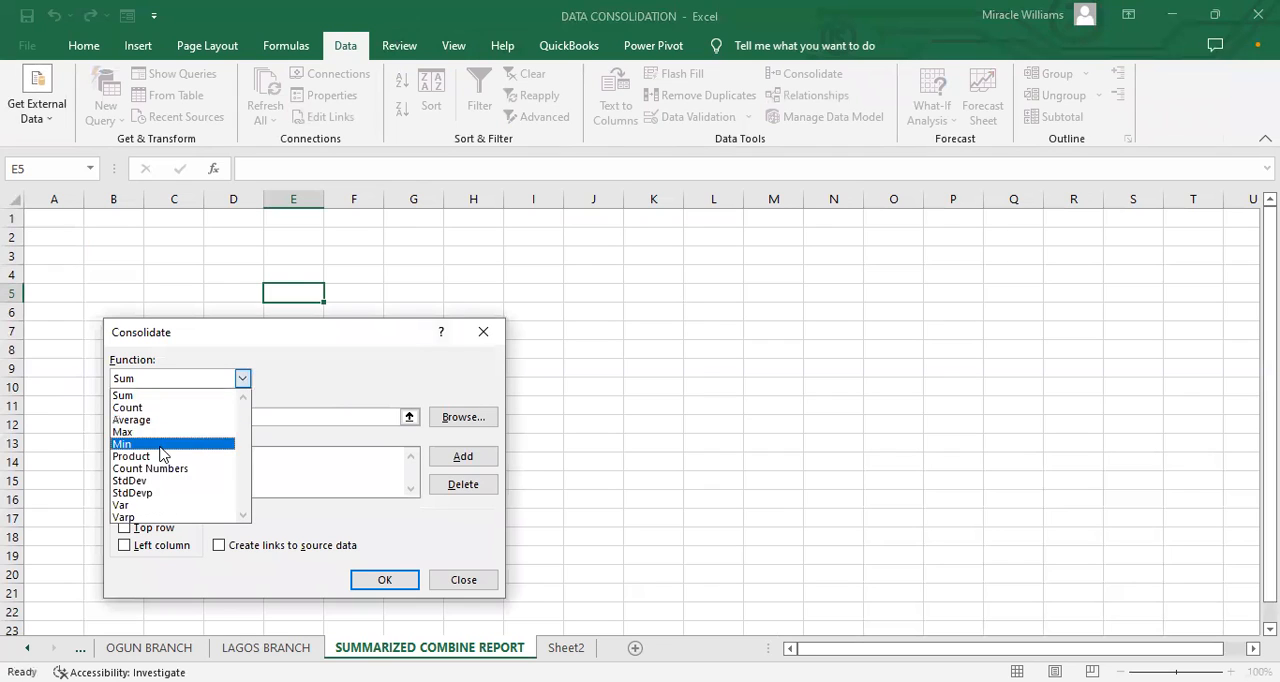
click(160, 397)
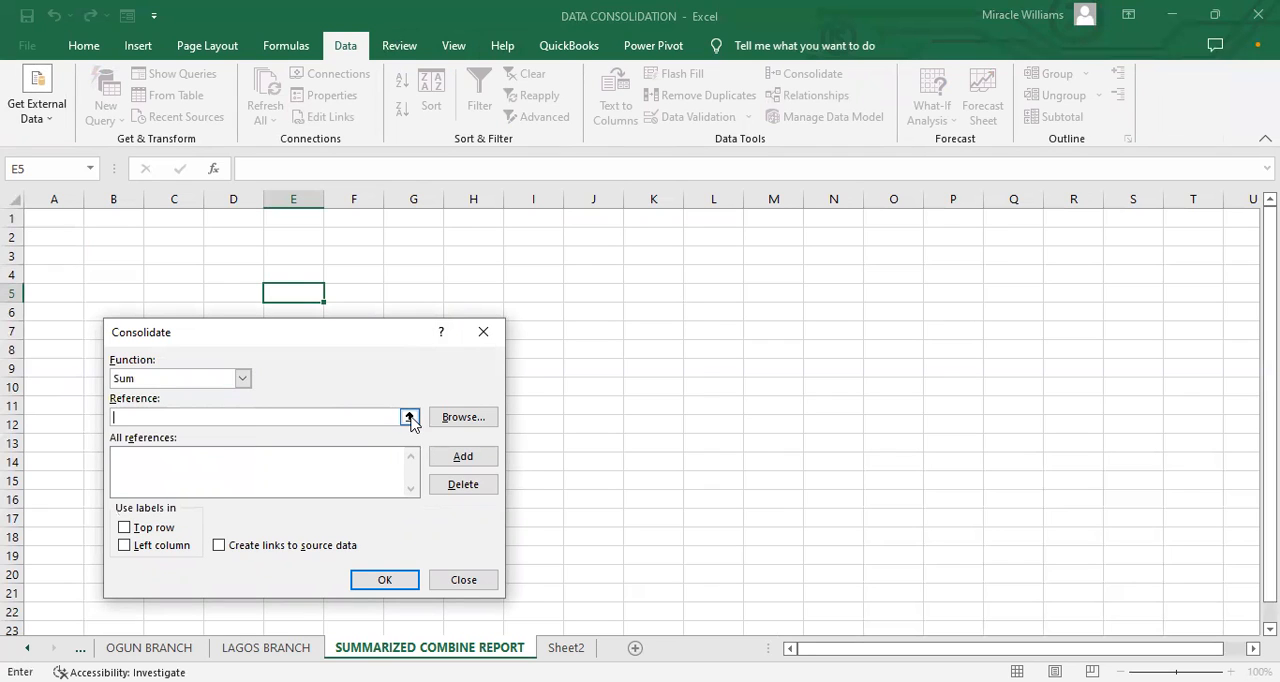
Step: Add the sales table B2:F6 on the PORT HARCOURT BRANCH sheet to the consolidation references
click(409, 416)
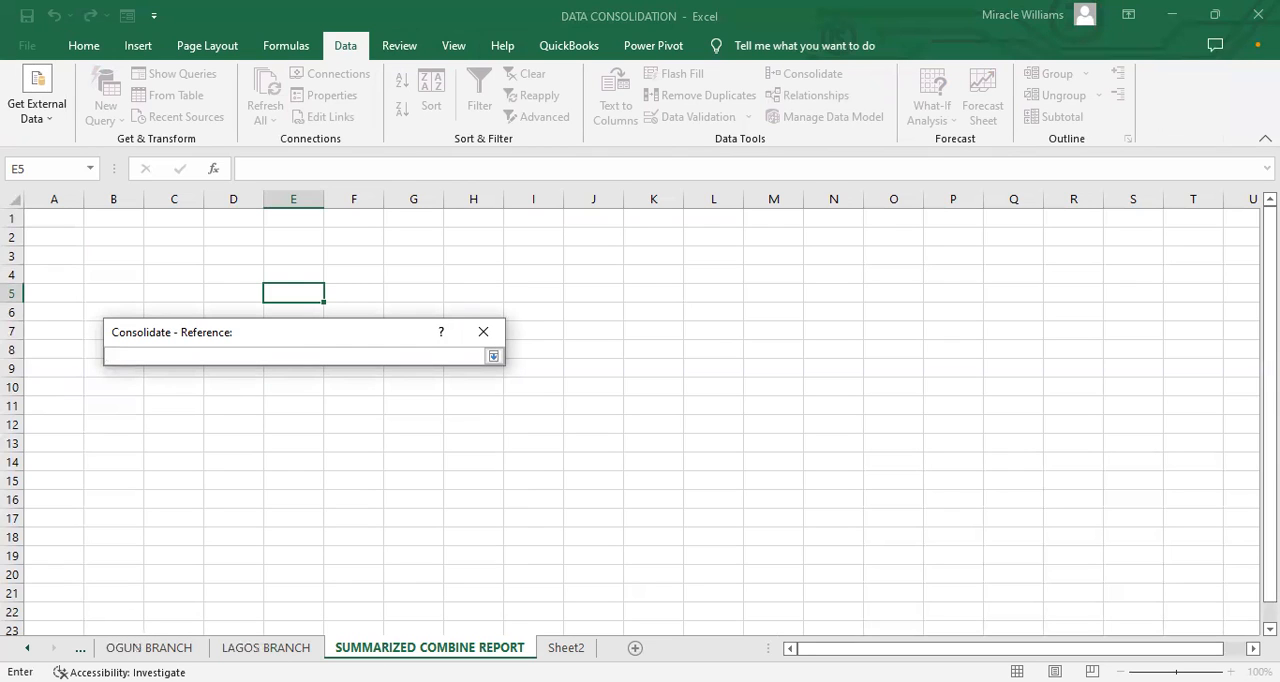
click(27, 648)
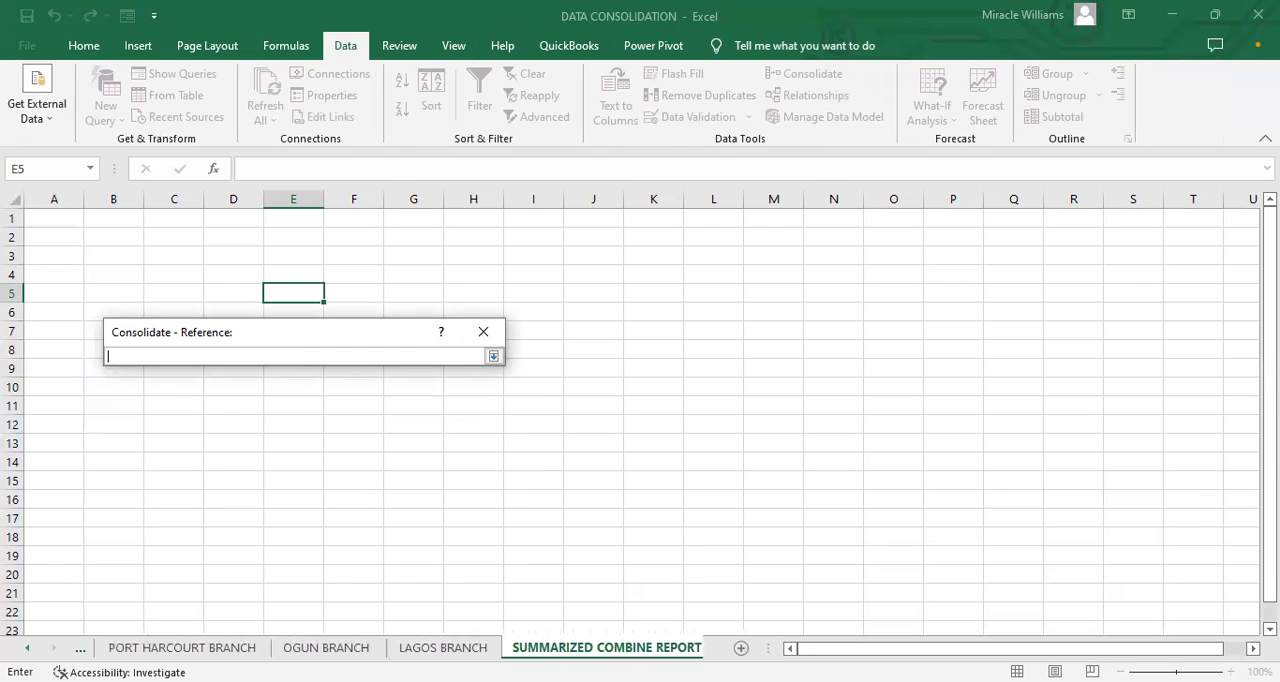
click(182, 648)
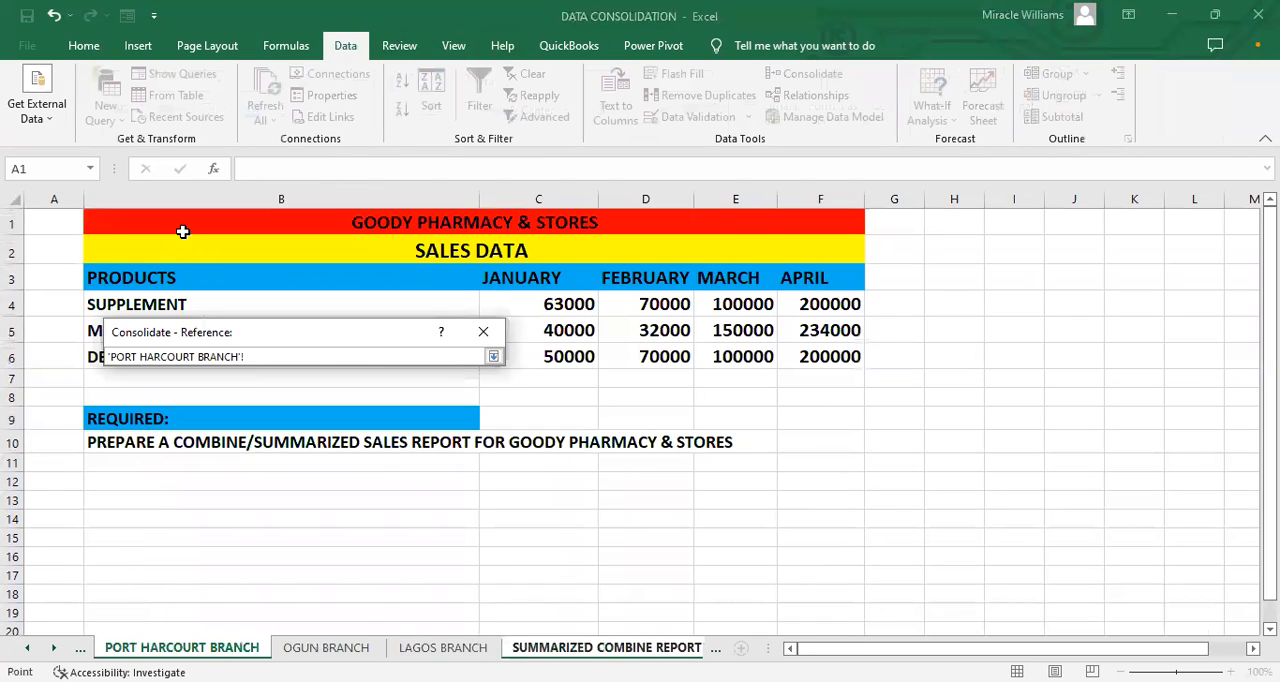
click(126, 254)
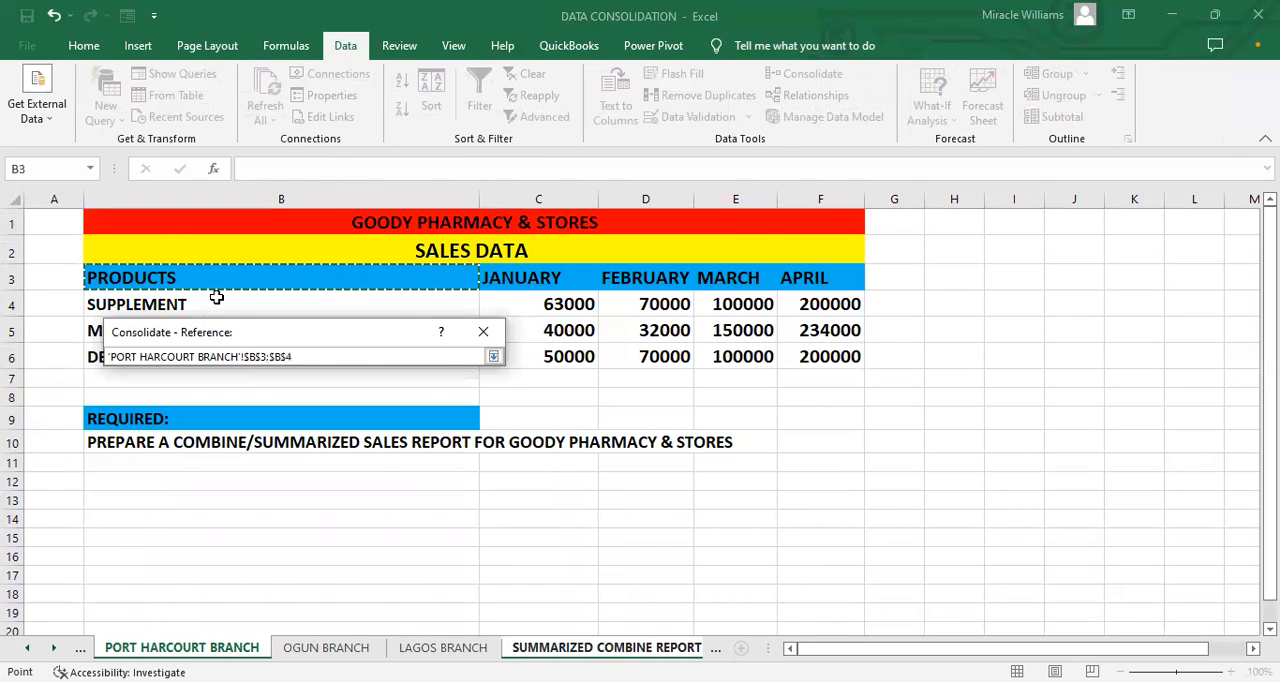
shift+click(544, 358)
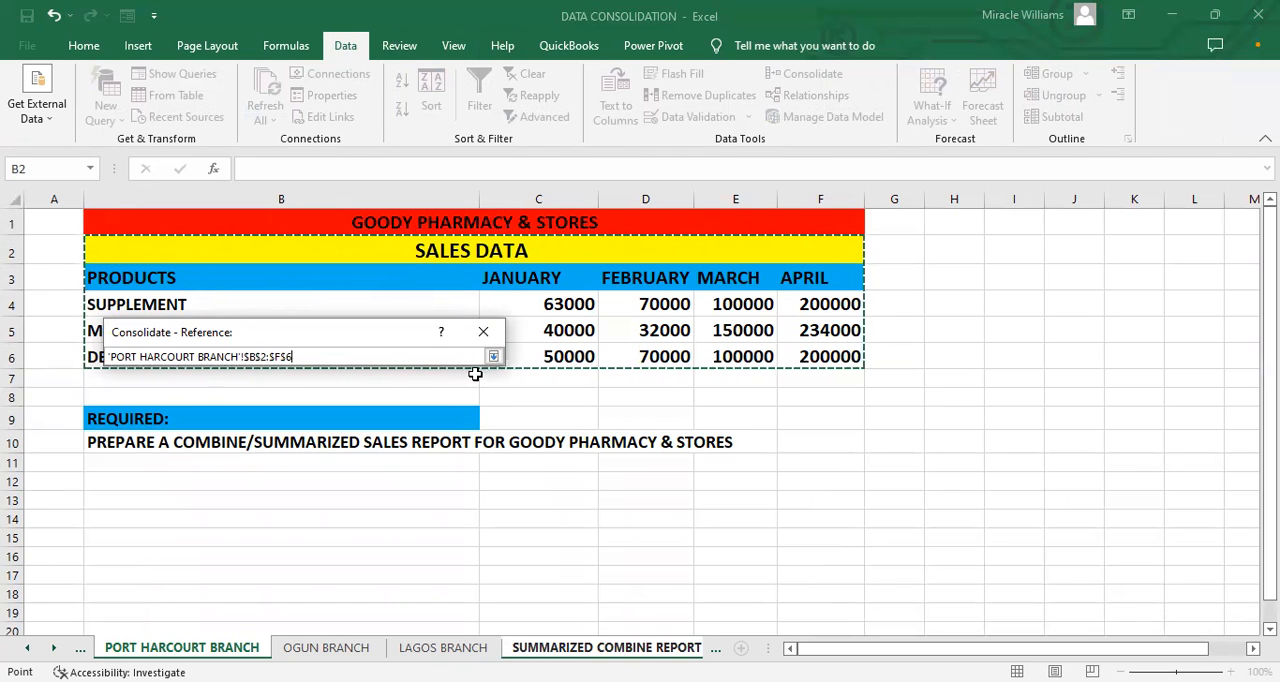
click(493, 357)
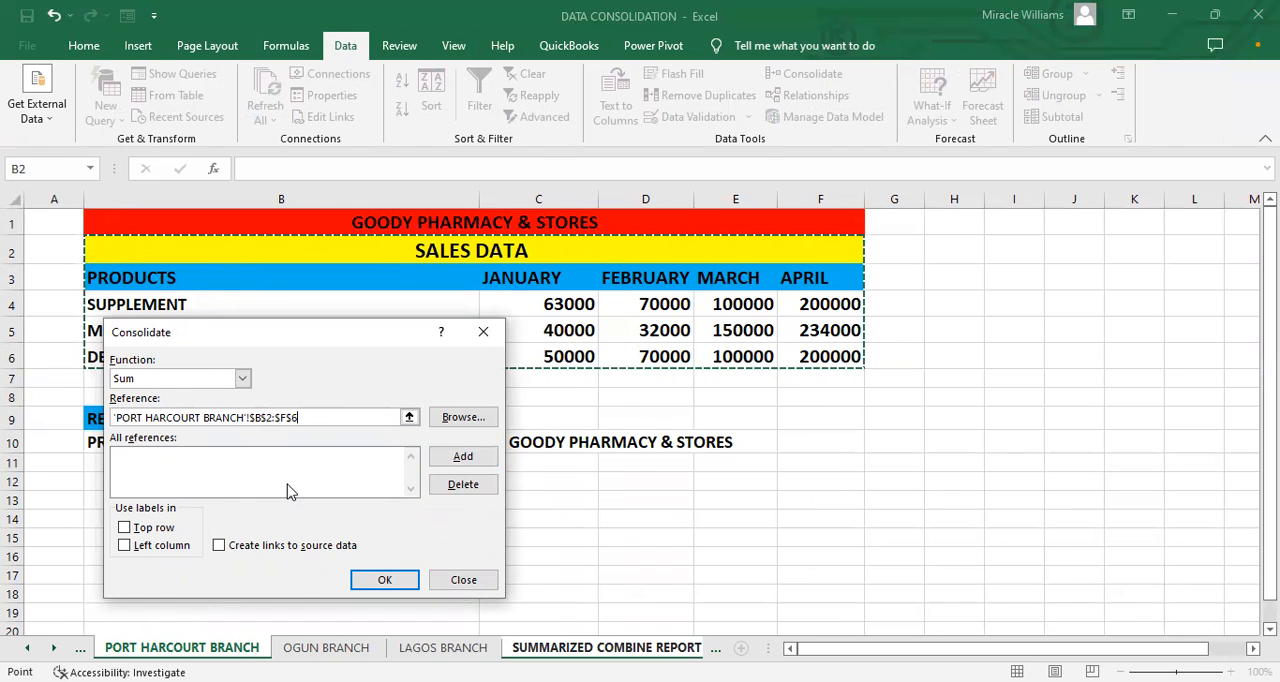
click(442, 458)
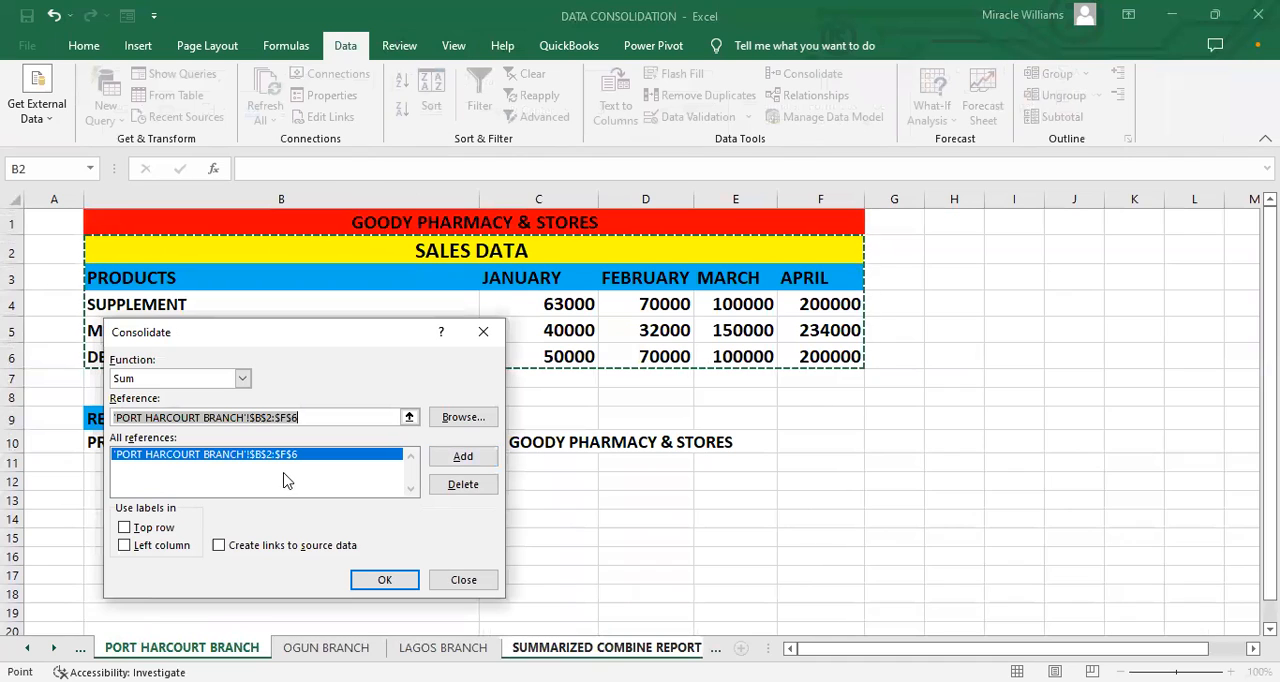
Step: Add the sales table D1:H5 on the OGUN BRANCH sheet to the consolidation references
click(409, 418)
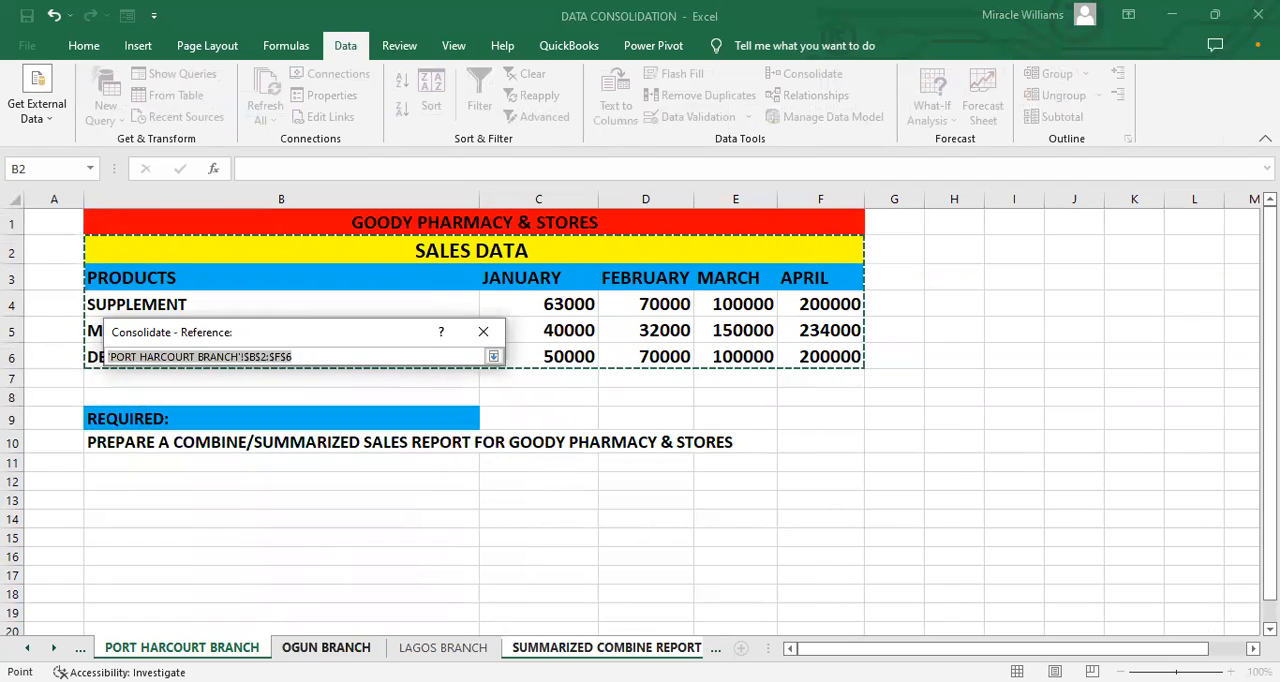
click(326, 647)
click(190, 252)
drag(689, 330, 786, 320)
drag(619, 358, 903, 483)
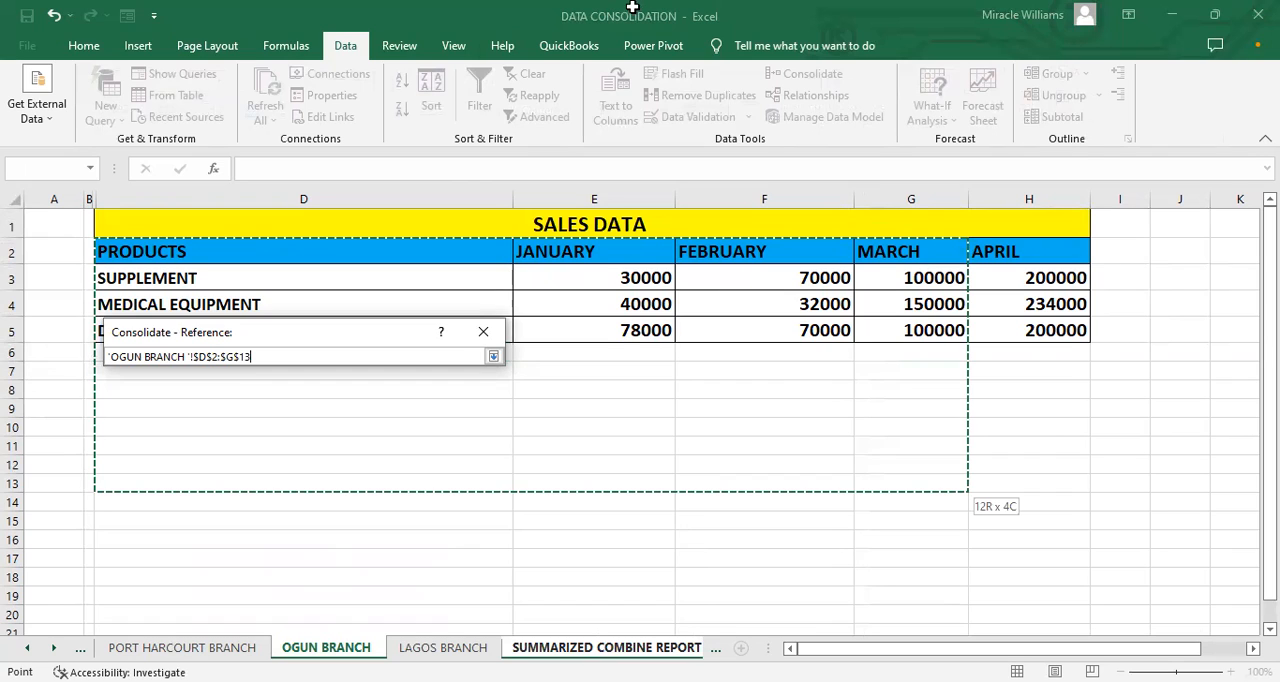
drag(990, 328, 1034, 331)
click(437, 217)
drag(861, 329, 861, 330)
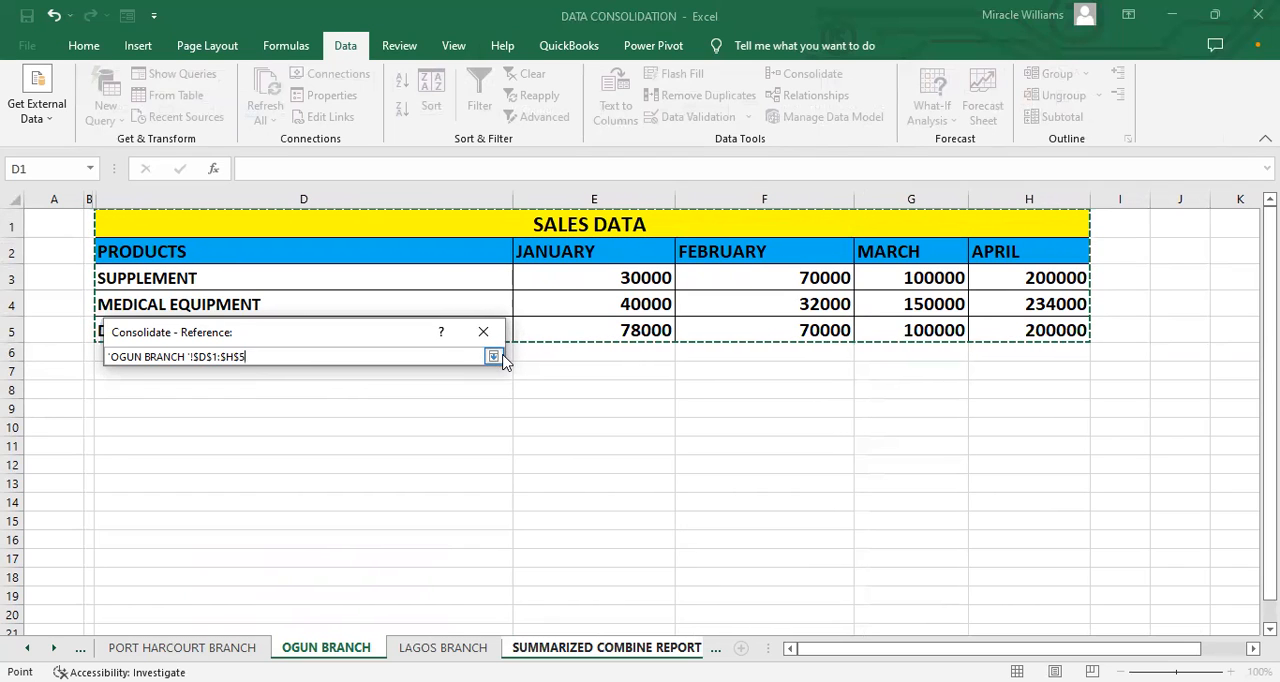
click(502, 357)
click(462, 456)
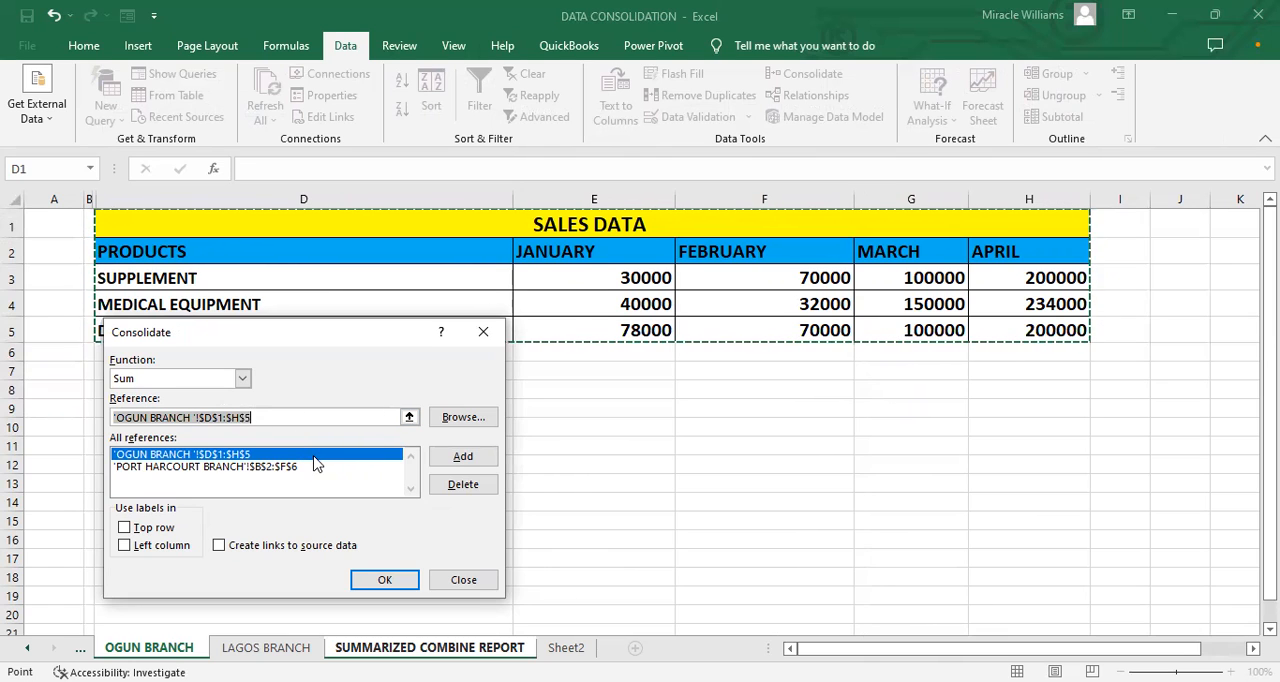
Step: Add the sales table D1:H5 on the LAGOS BRANCH sheet to the references and run the consolidation
click(409, 418)
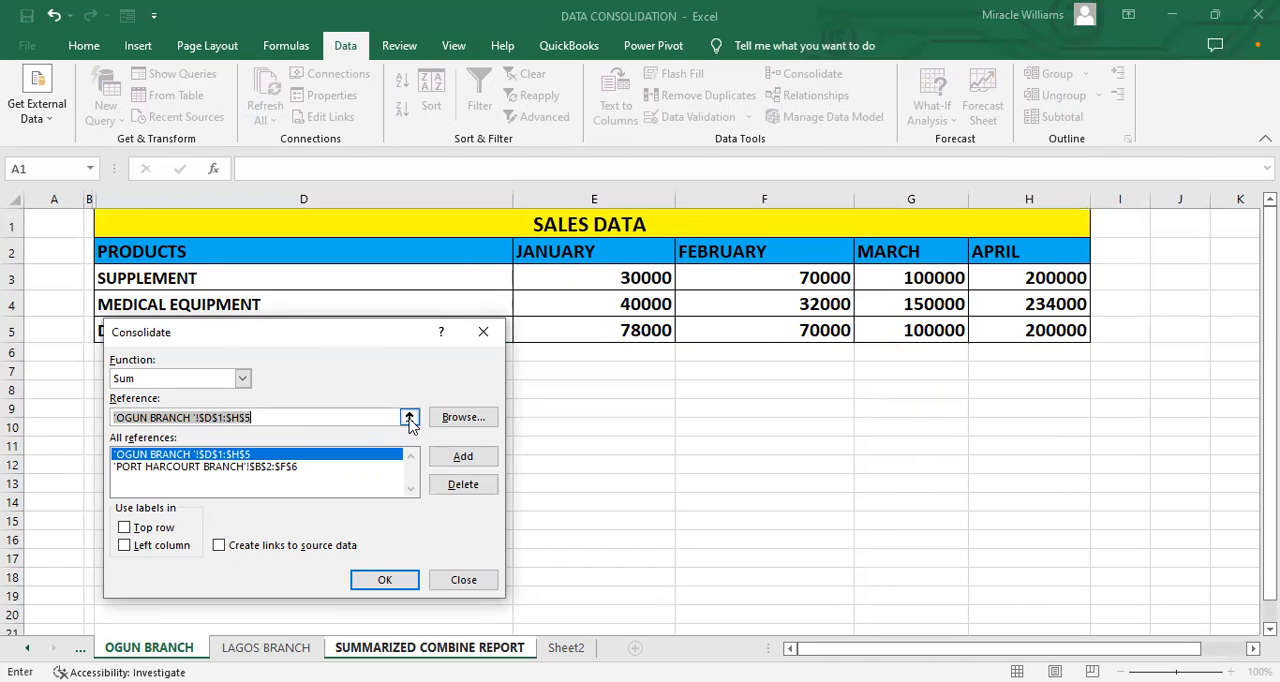
click(278, 650)
click(250, 231)
drag(680, 330, 995, 330)
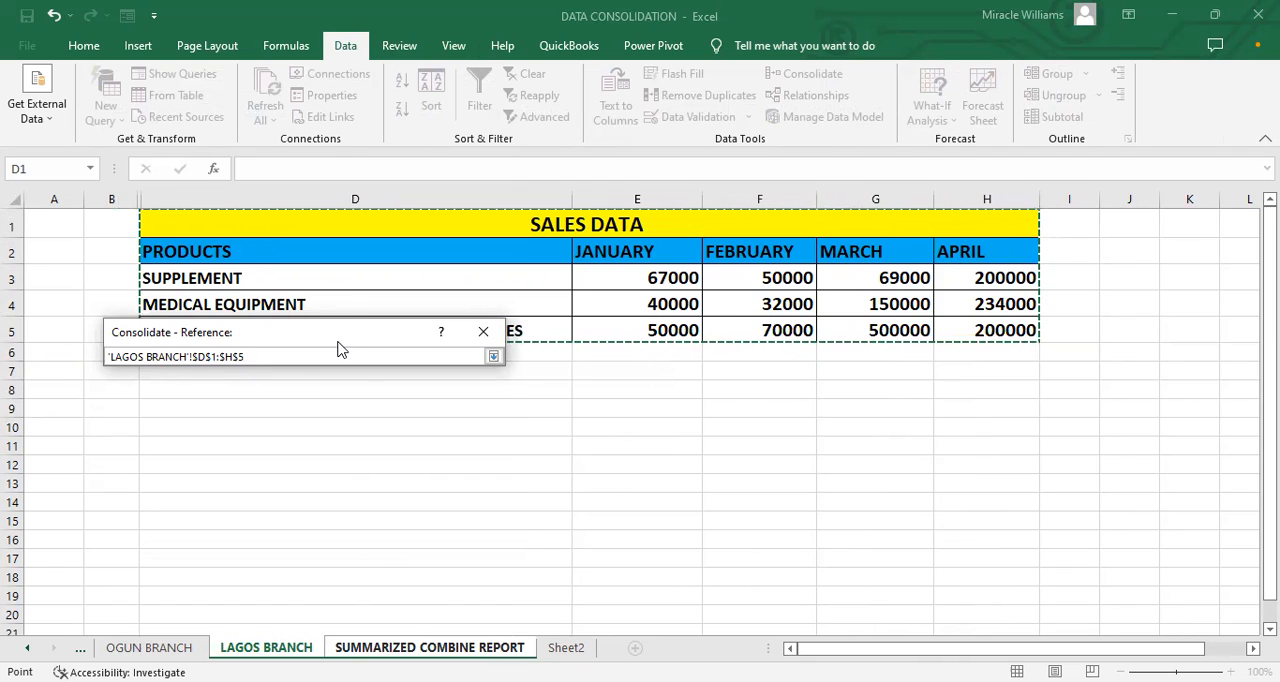
click(493, 357)
click(460, 457)
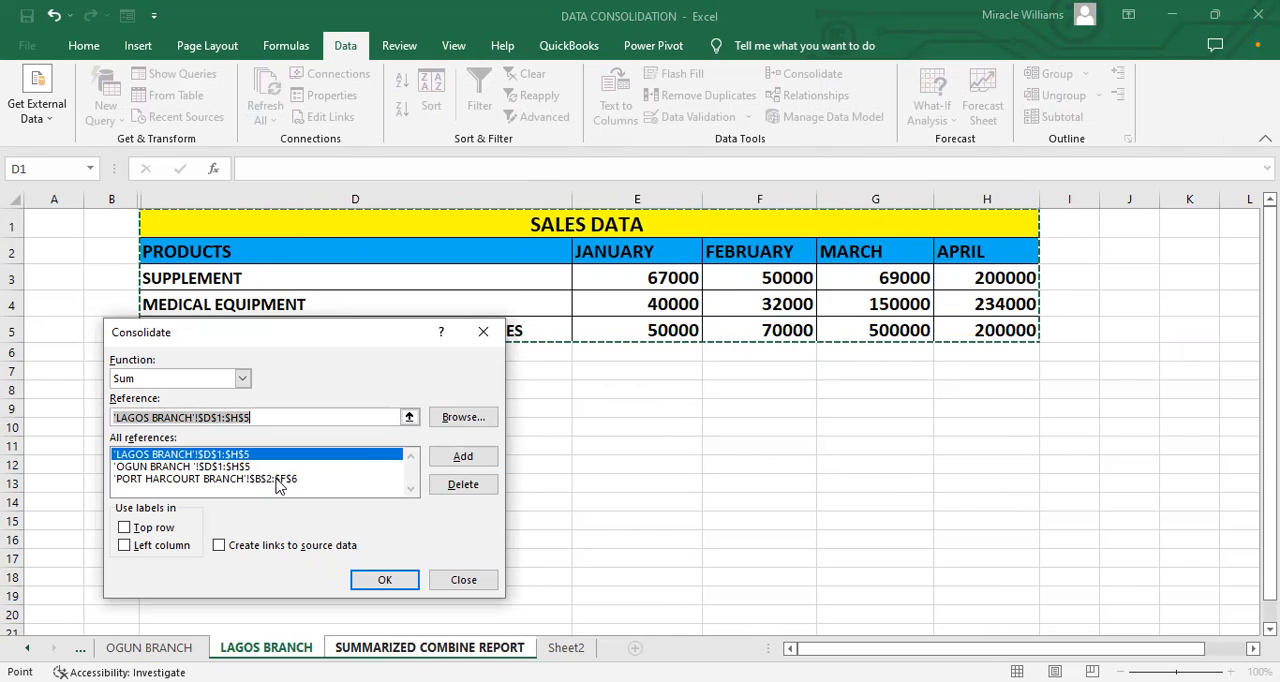
click(365, 578)
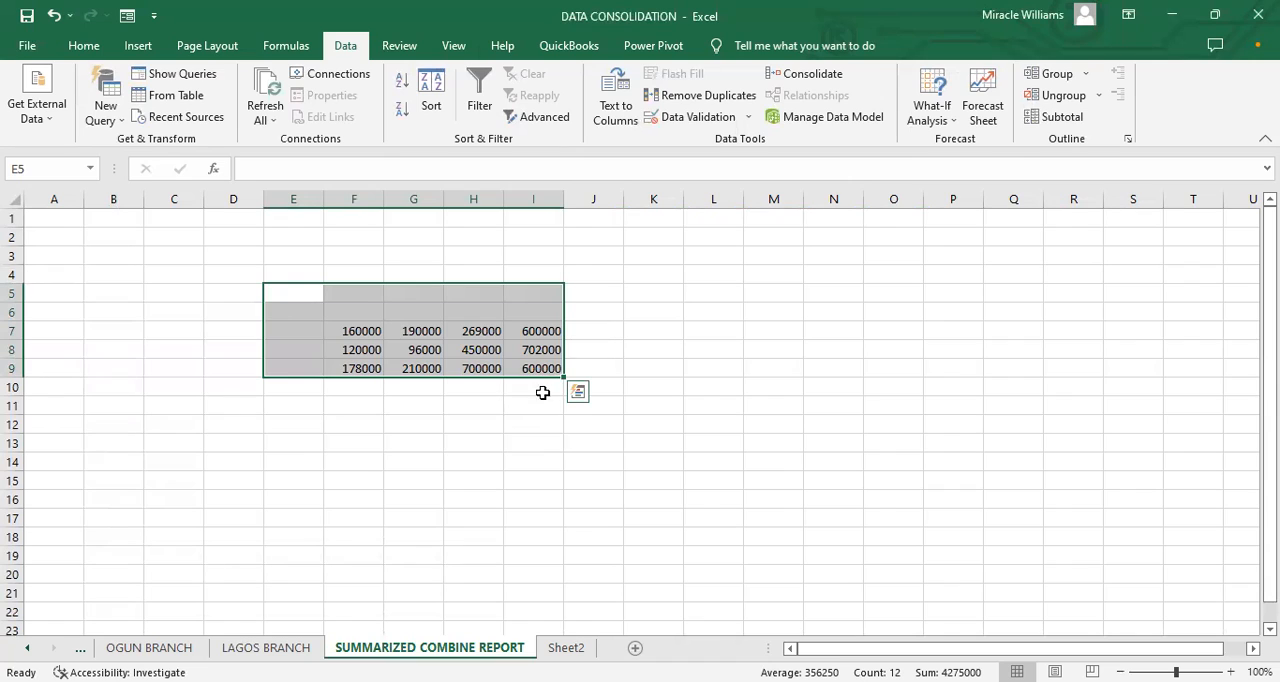
Step: Increase the font size of the consolidated range E5:I9 to 26
drag(565, 376, 630, 426)
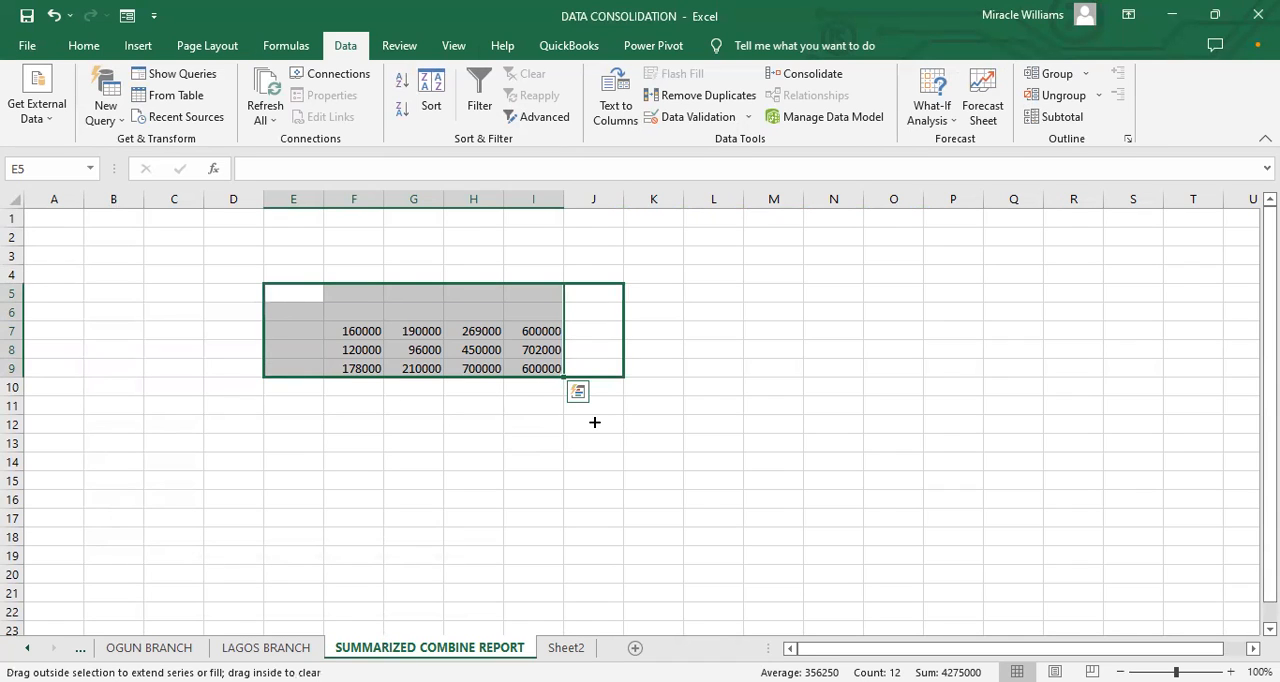
drag(546, 366, 562, 372)
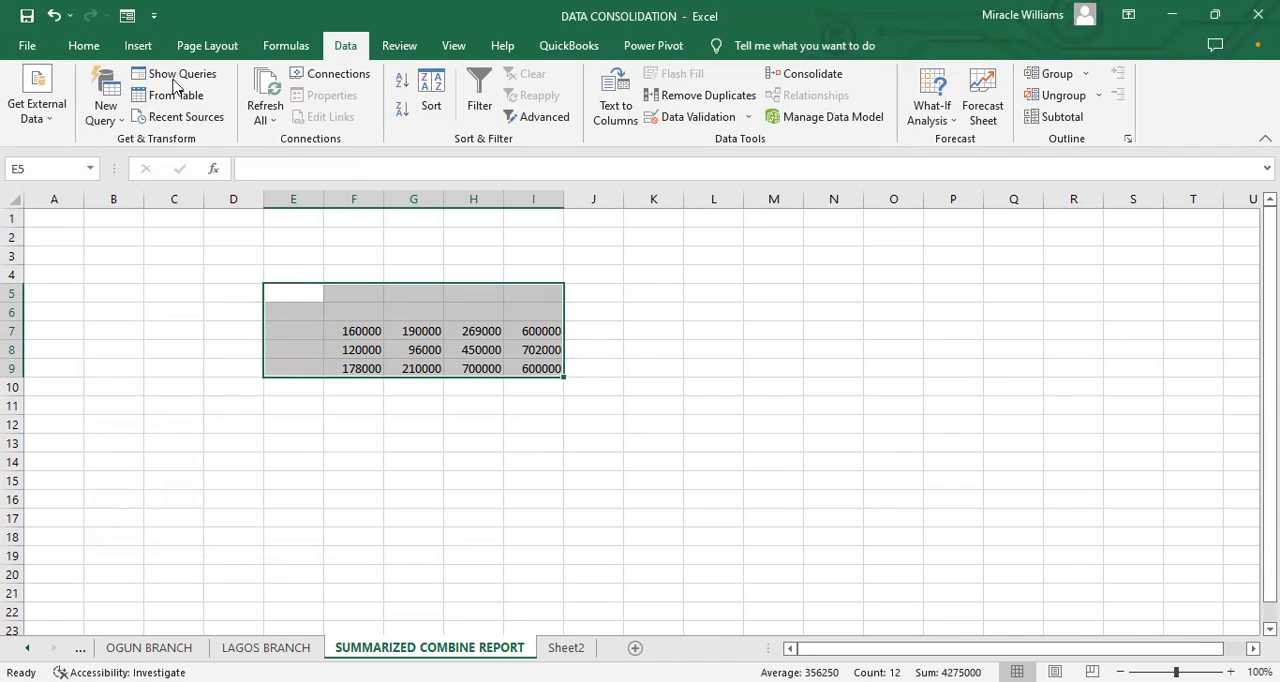
click(86, 45)
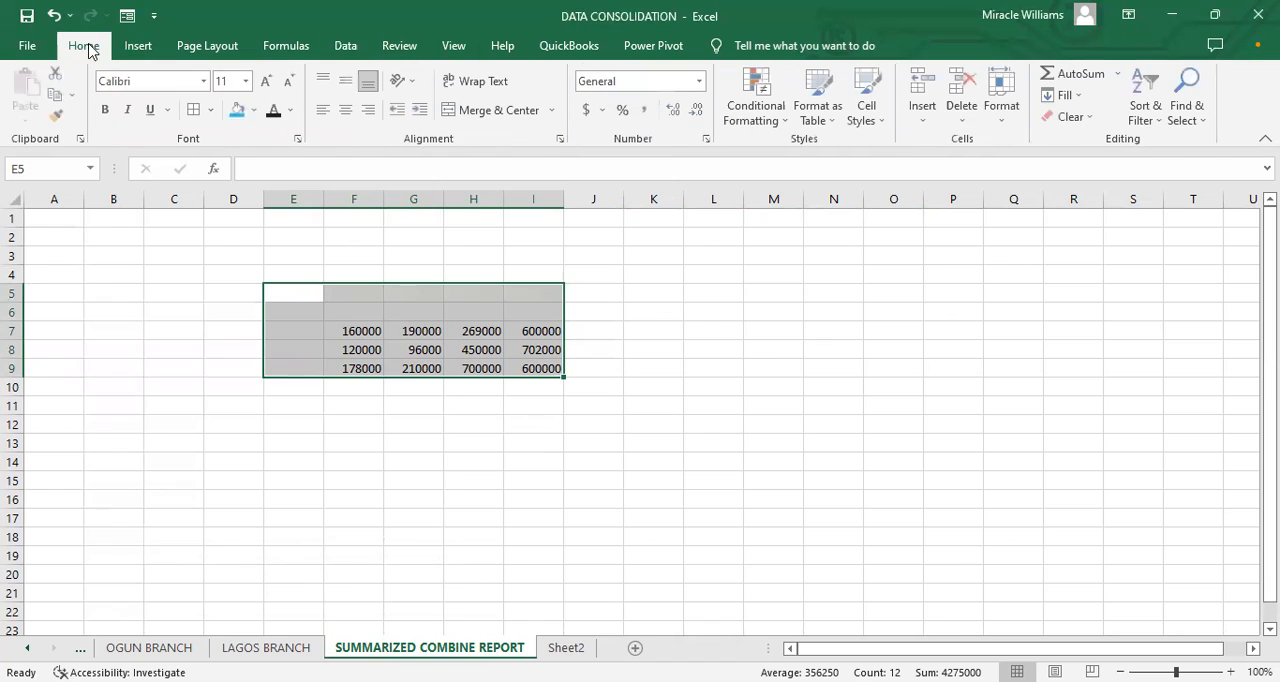
click(268, 80)
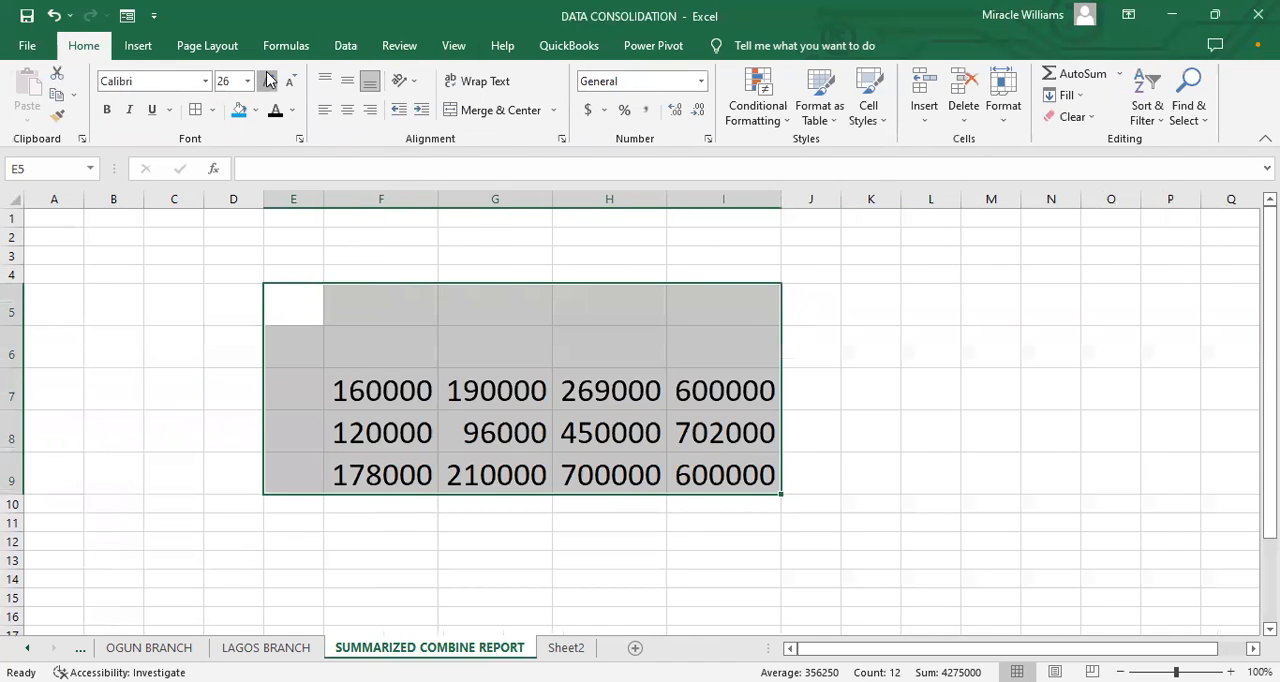
Step: Increase the font size of the consolidated range E5:I9 to 28
click(268, 80)
click(360, 366)
click(432, 494)
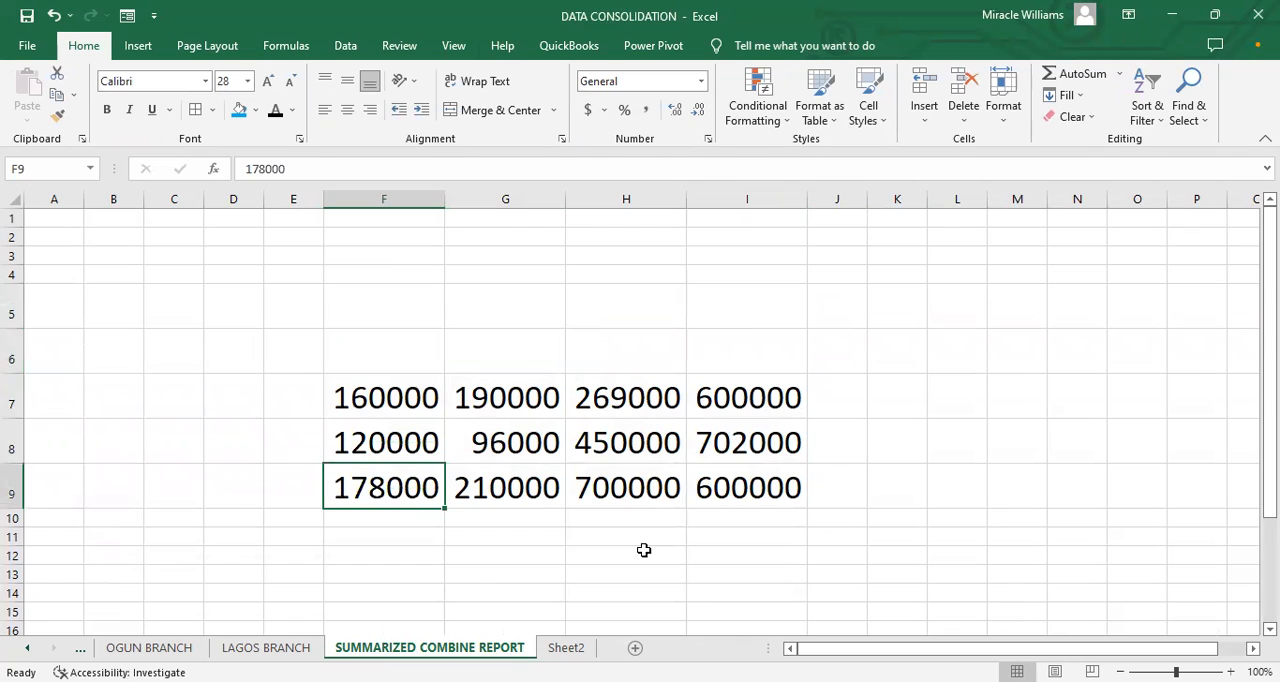
click(357, 382)
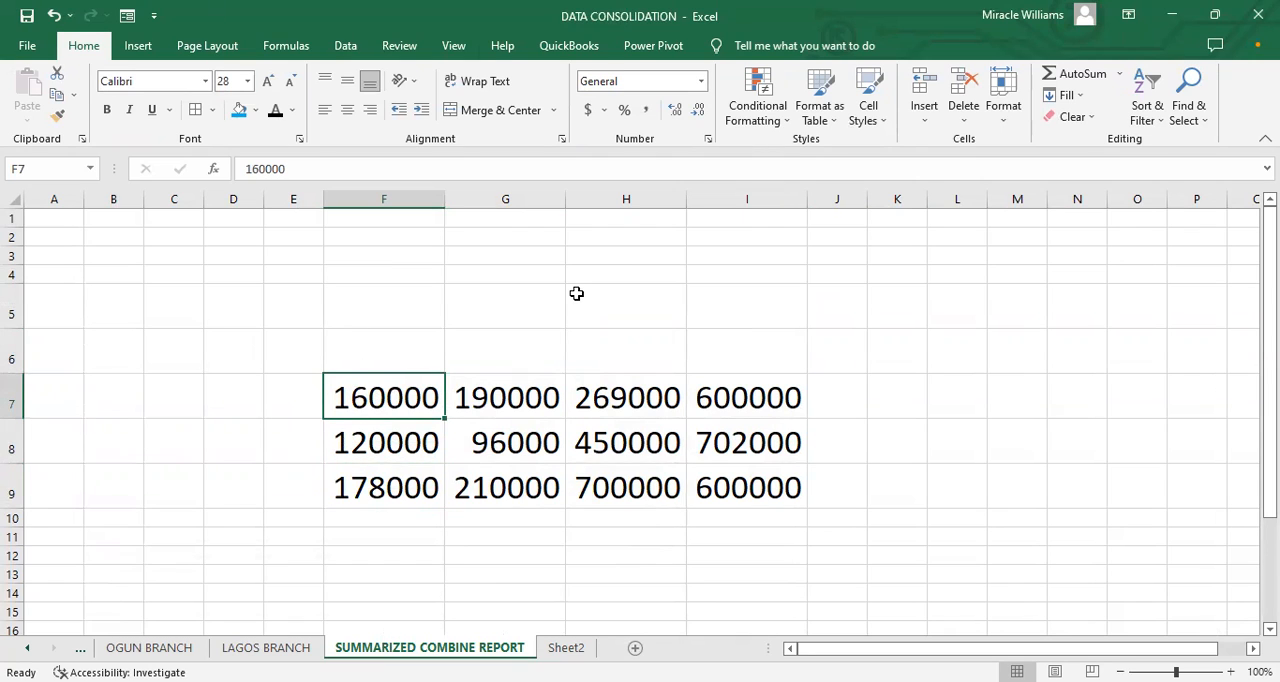
Step: Copy the SALES DATA title from the LAGOS BRANCH sheet into cell F6 of the SUMMARIZED COMBINE REPORT sheet
click(264, 647)
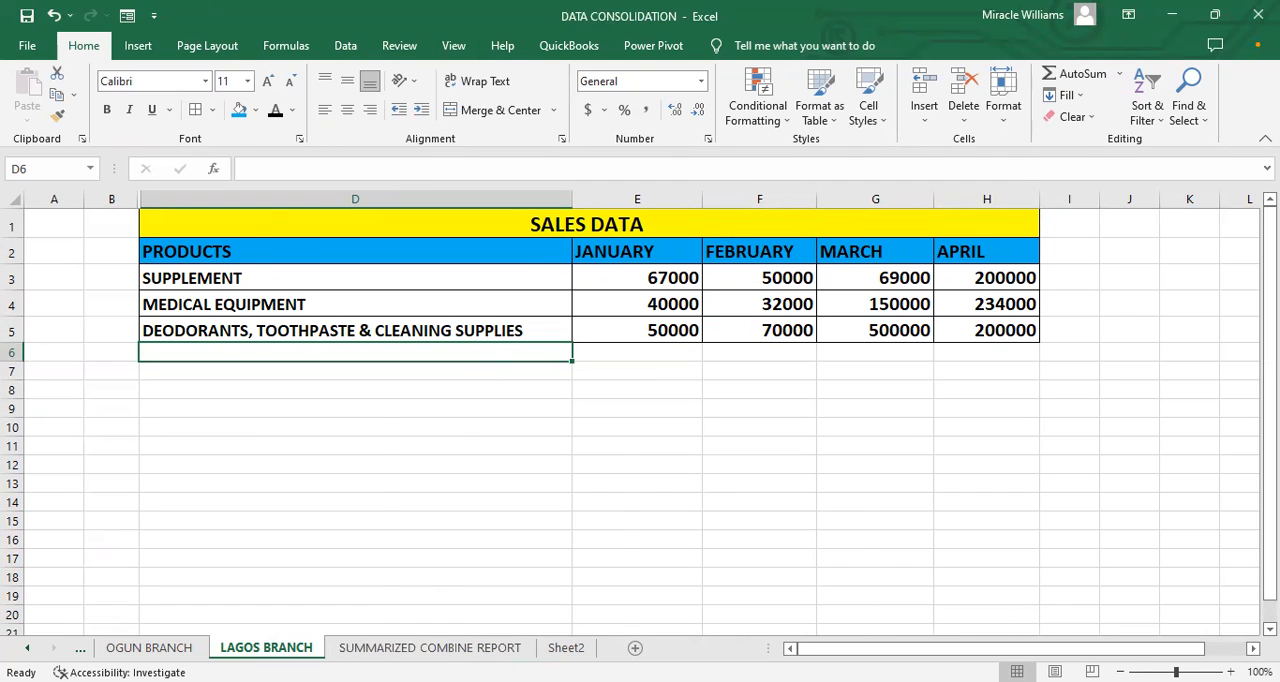
click(566, 647)
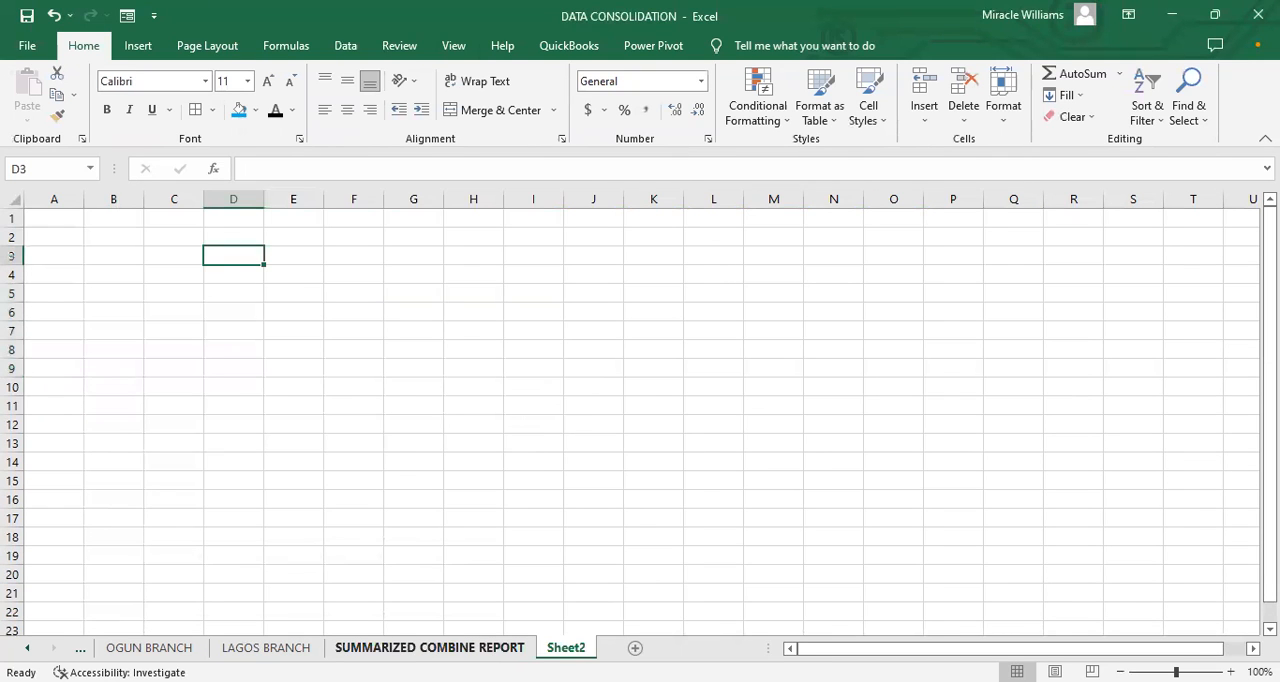
key(ctrl+Page_Up)
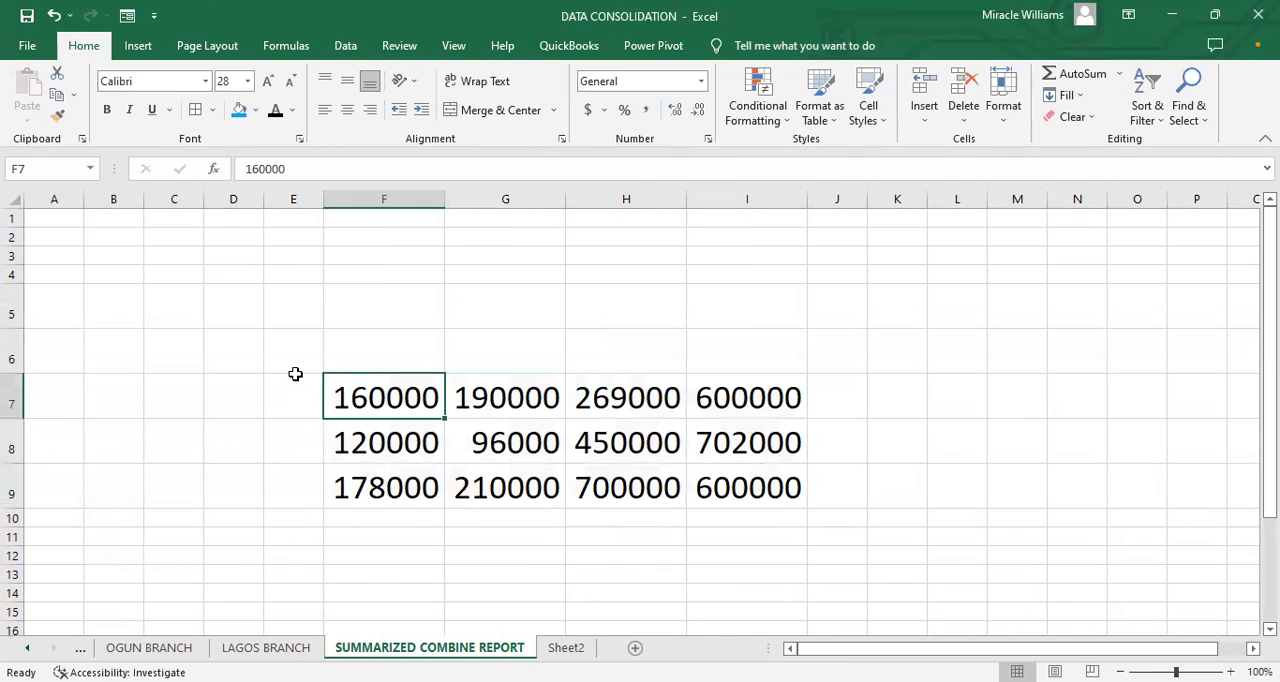
click(266, 647)
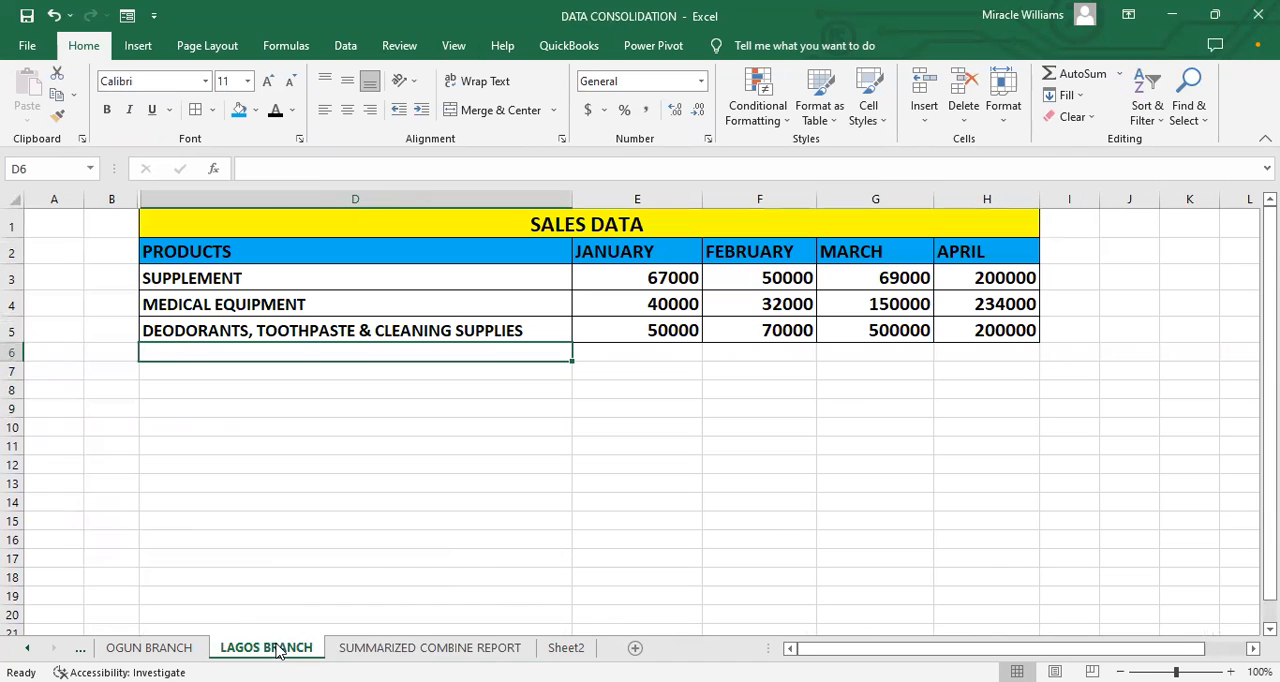
click(366, 226)
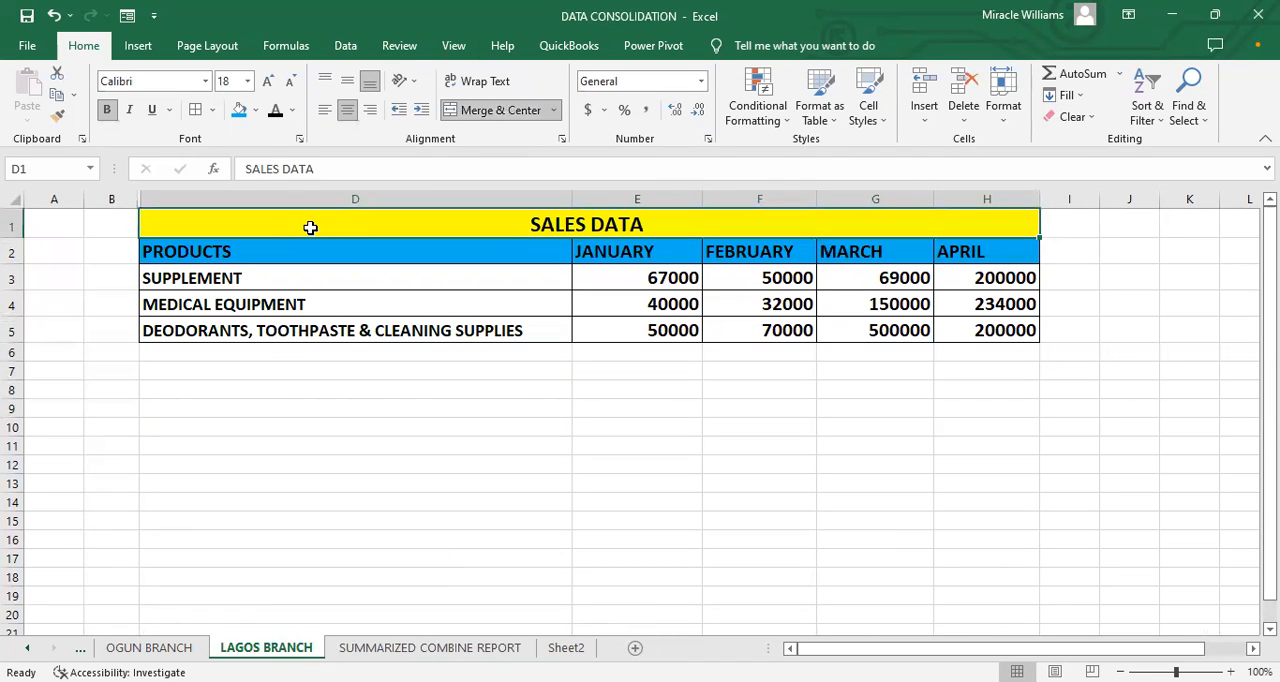
key(ctrl+c)
click(430, 647)
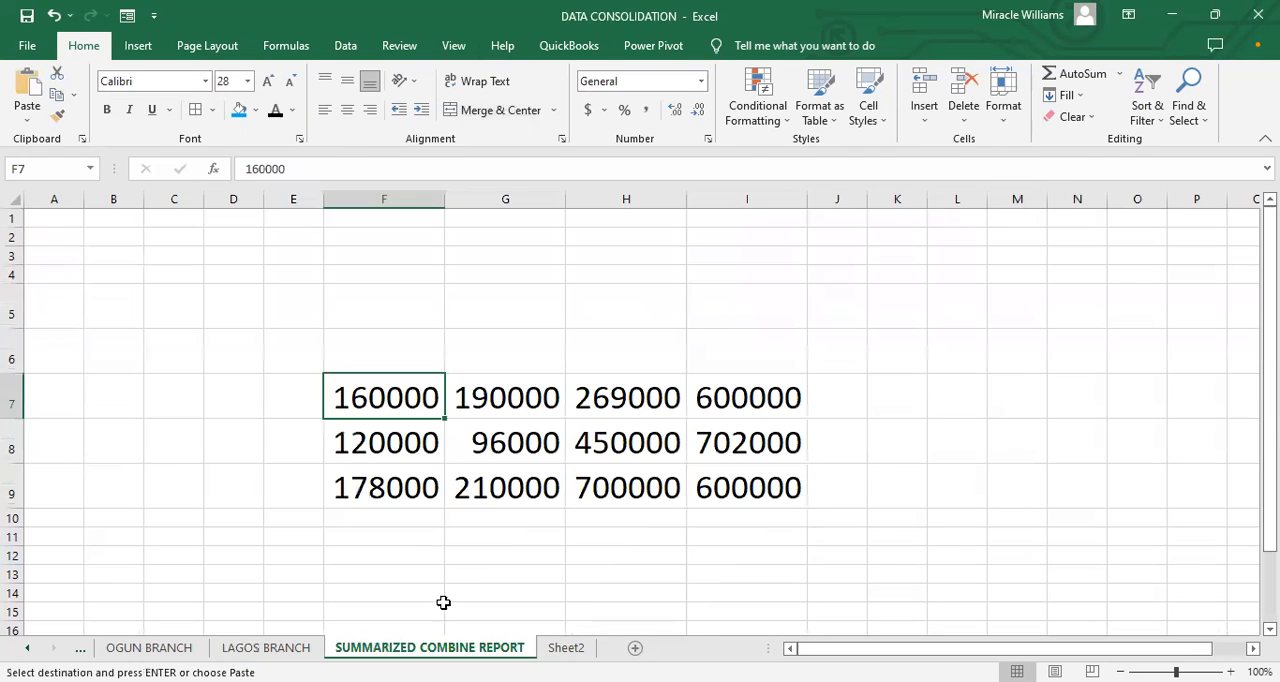
click(413, 349)
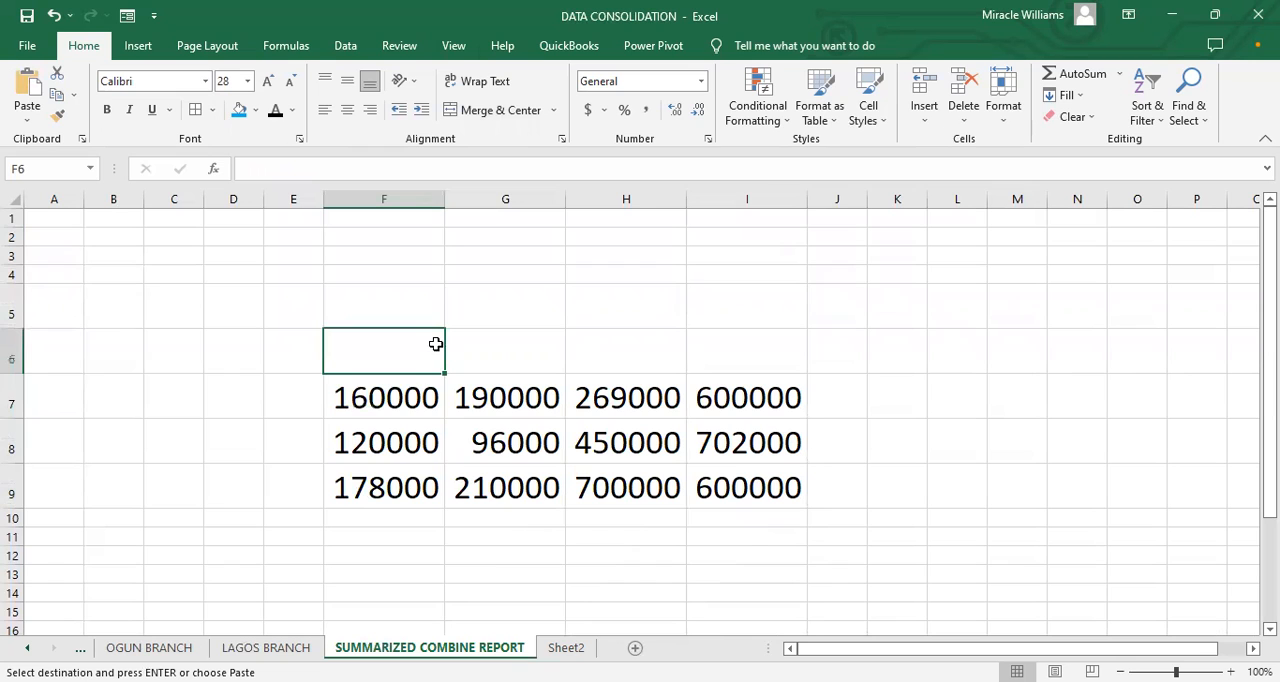
Step: Copy the PRODUCTS column D2:D5 from the LAGOS BRANCH sheet to E6 of the SUMMARIZED COMBINE REPORT sheet and widen column E
click(295, 644)
drag(252, 252, 246, 322)
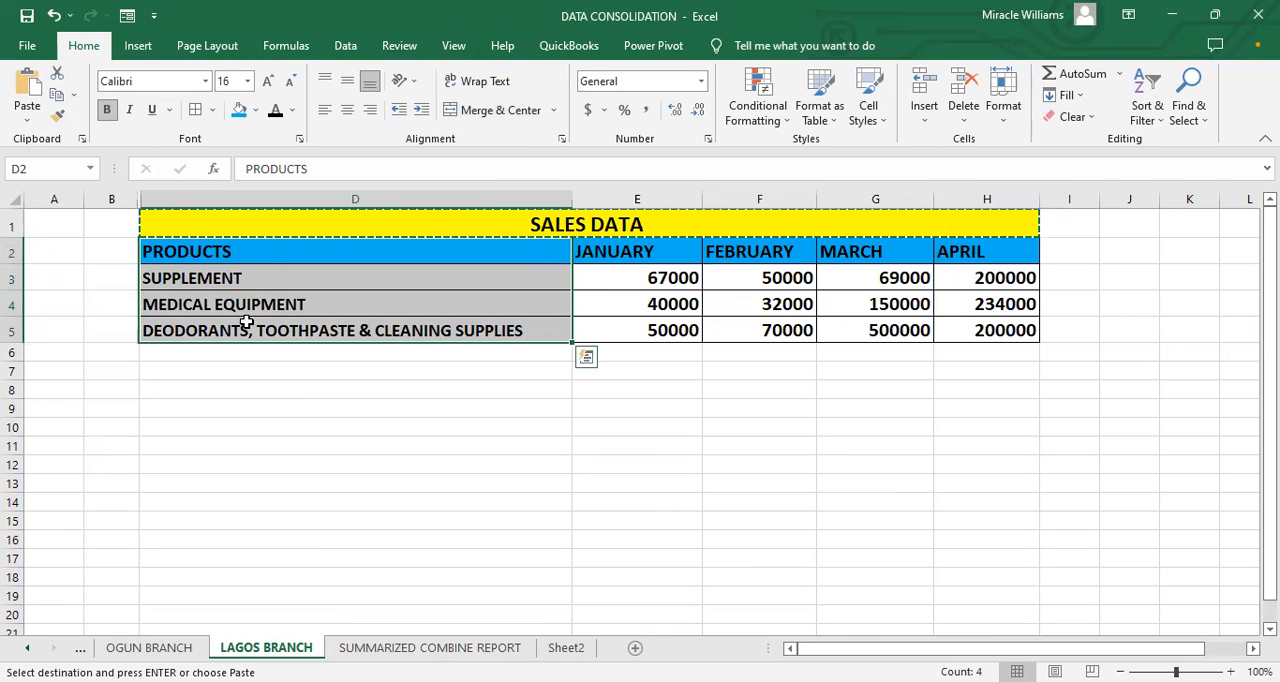
click(432, 647)
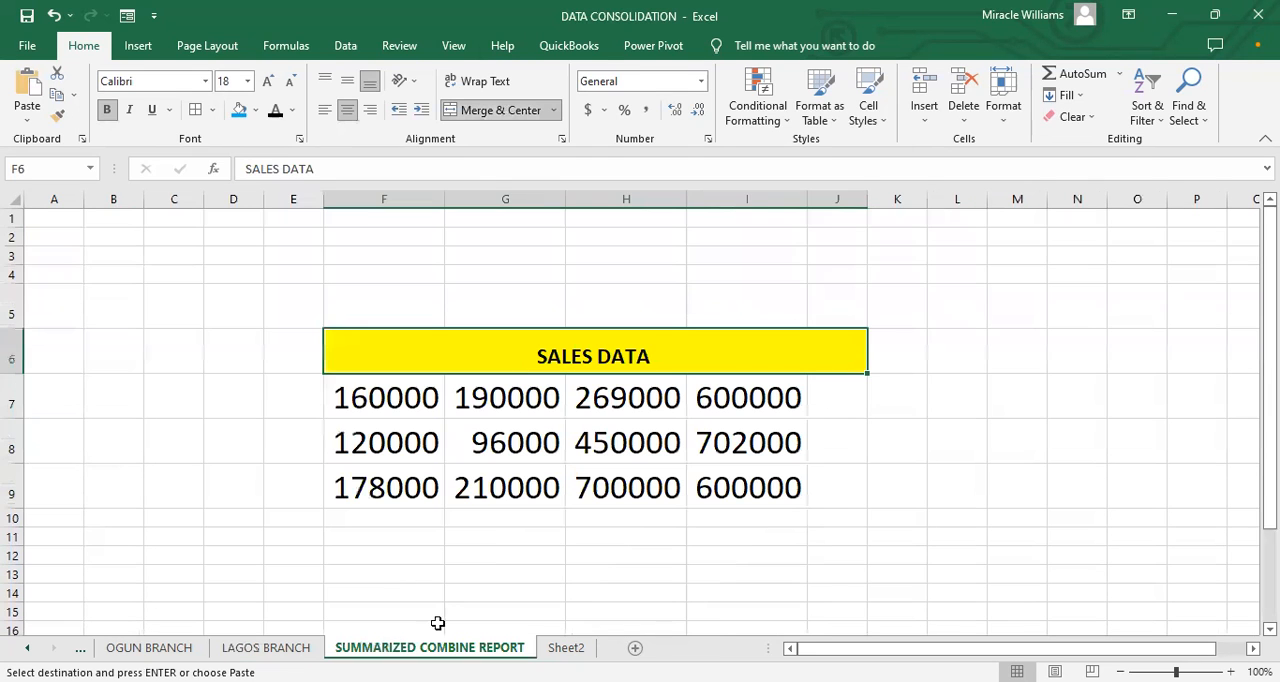
click(291, 357)
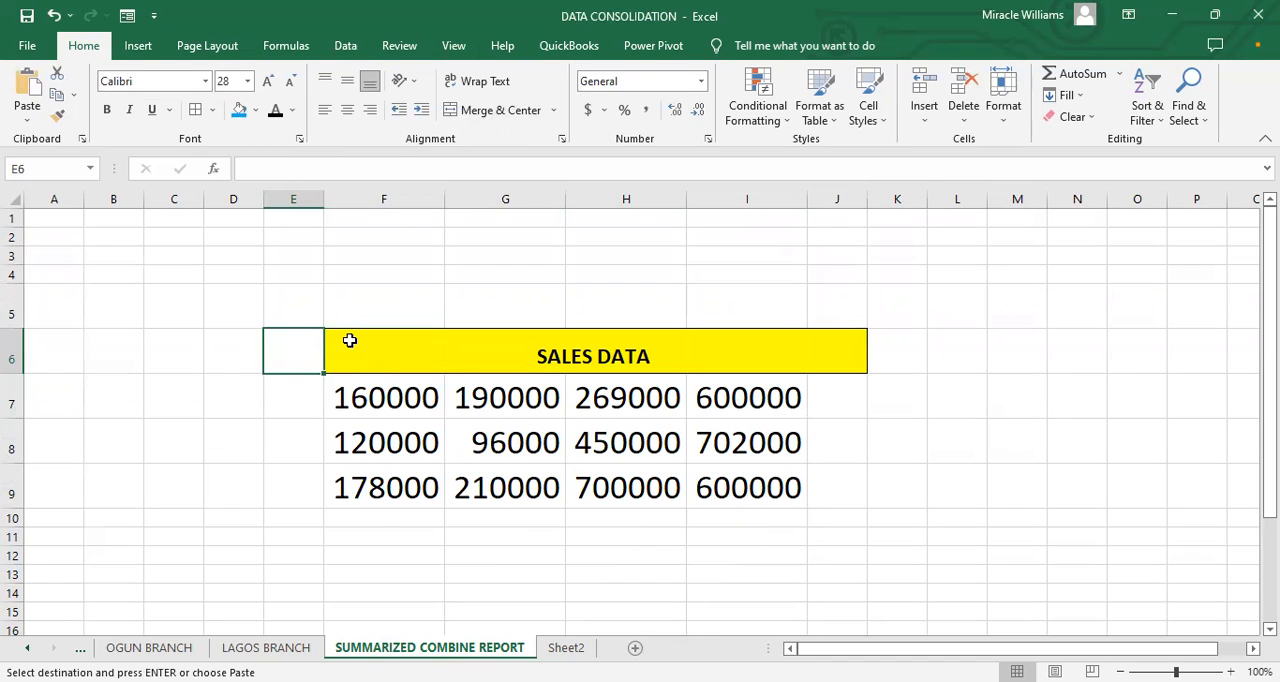
key(ctrl+v)
drag(325, 200, 400, 236)
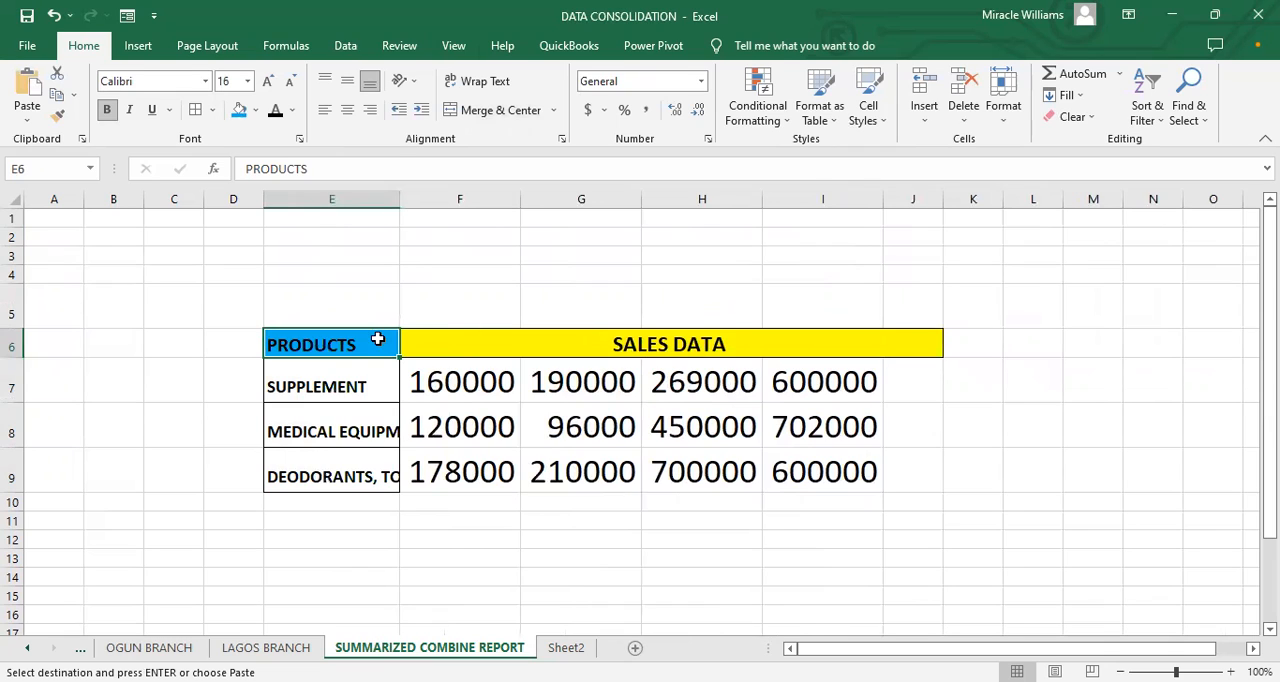
Step: Move the SALES DATA title up from row 6 to row 5, starting at cell F5
click(486, 346)
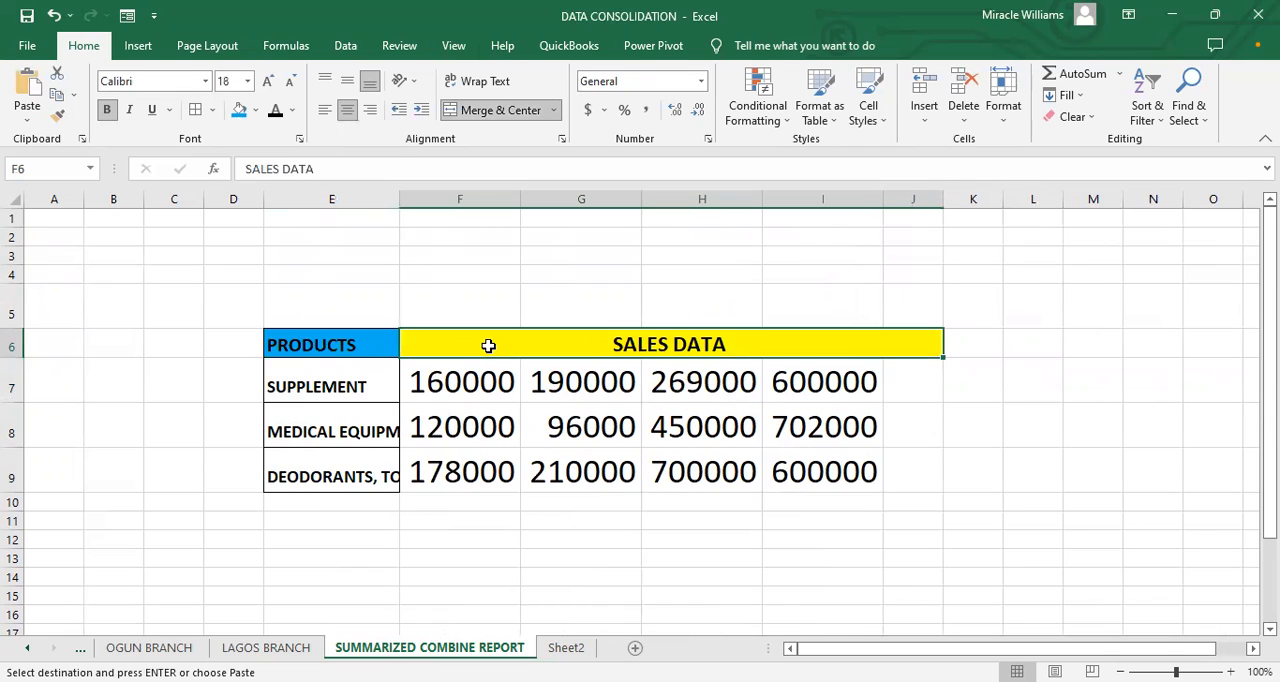
right_click(456, 301)
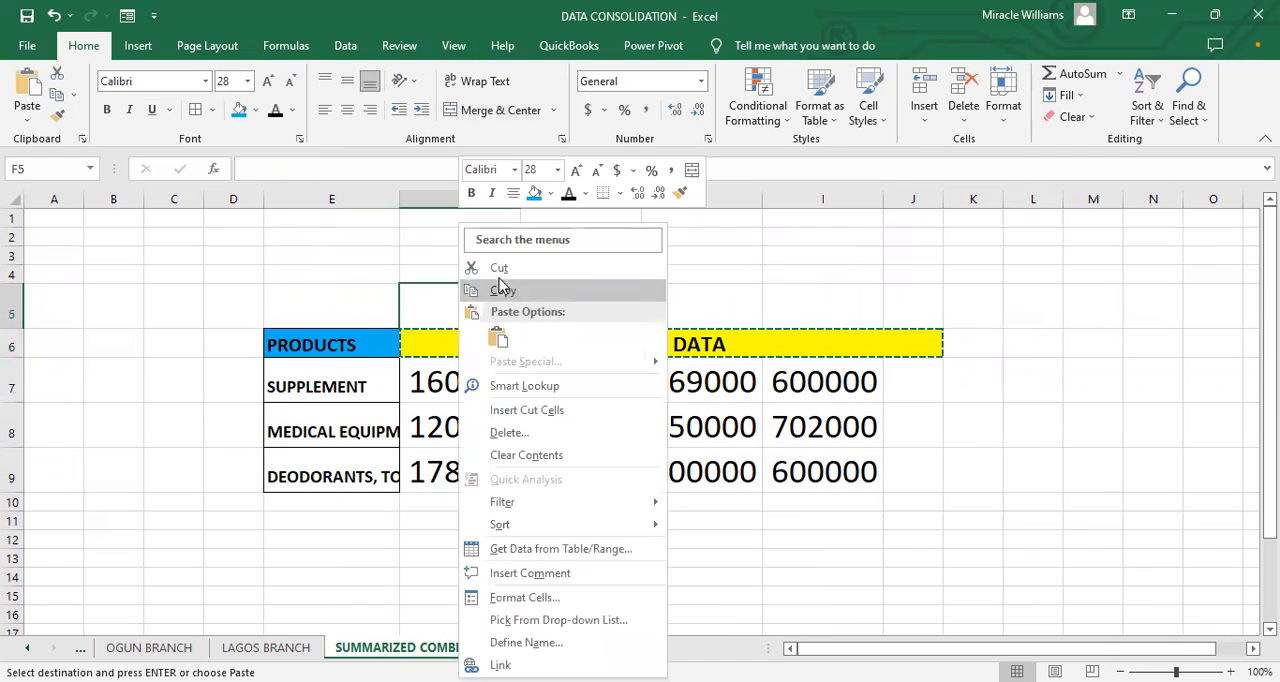
click(500, 343)
click(440, 348)
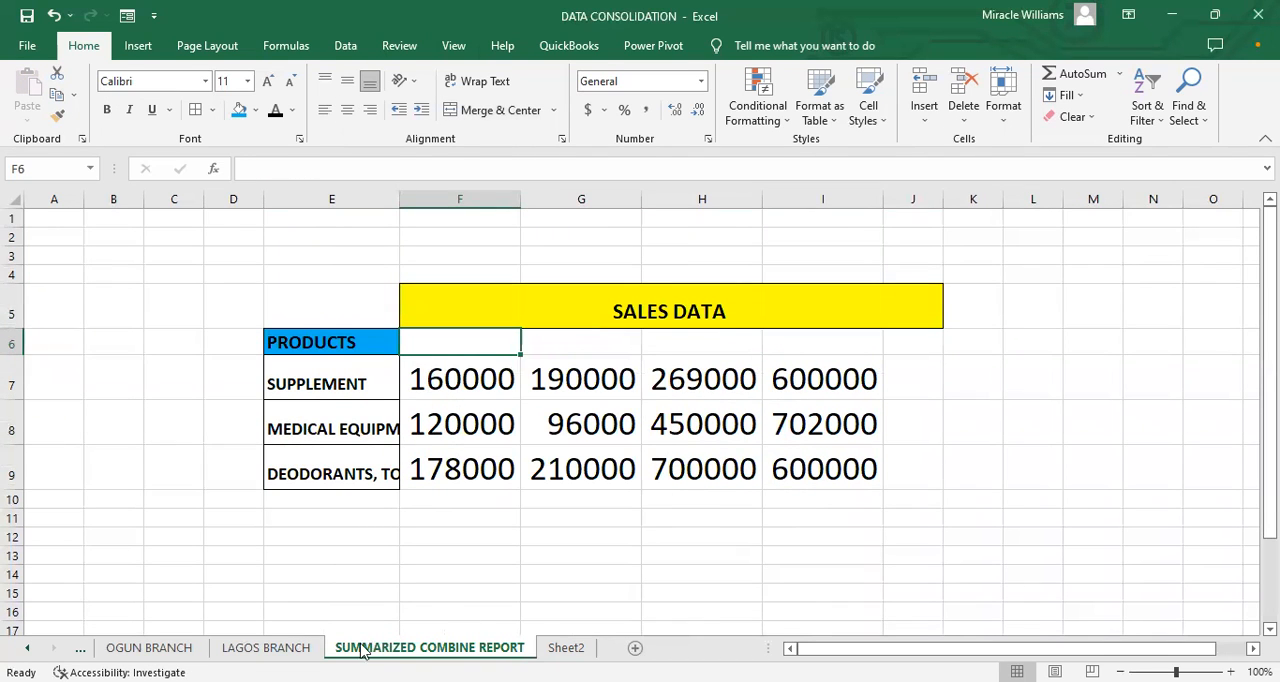
Step: Copy the month headings JANUARY to APRIL from the LAGOS BRANCH sheet into F6:I6 of the SUMMARIZED COMBINE REPORT sheet
click(294, 640)
drag(634, 251, 955, 256)
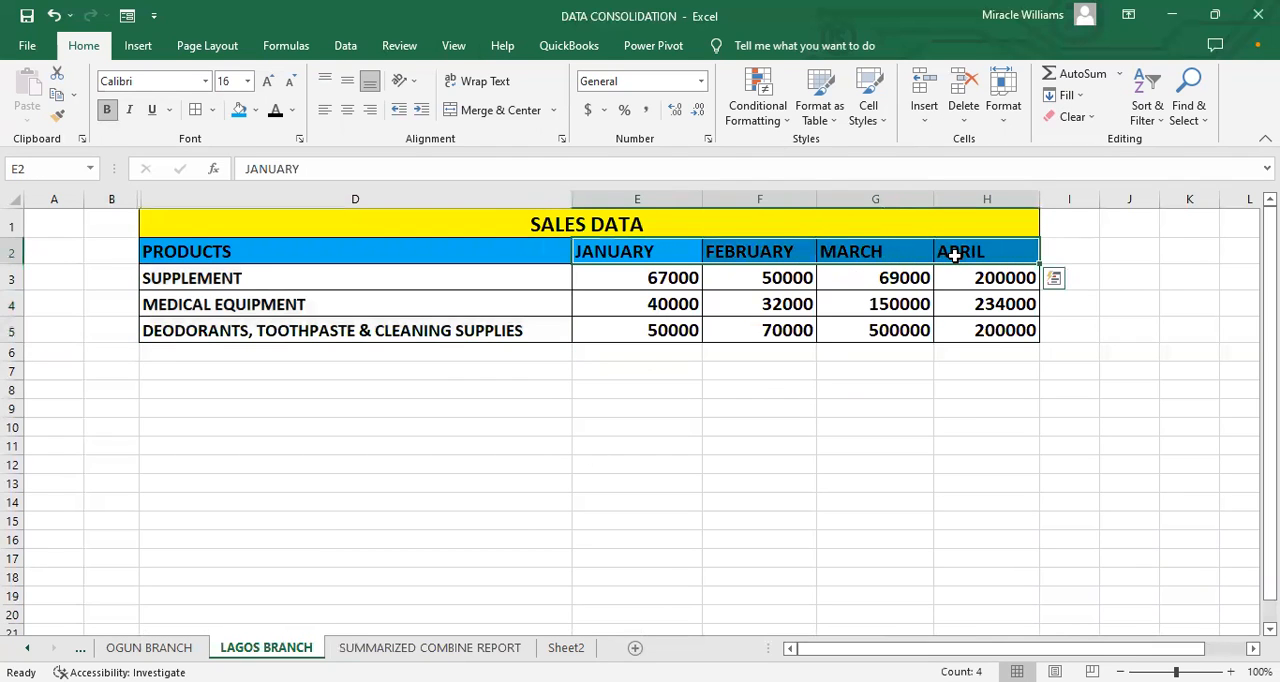
key(ctrl+c)
key(ctrl+Page_Down)
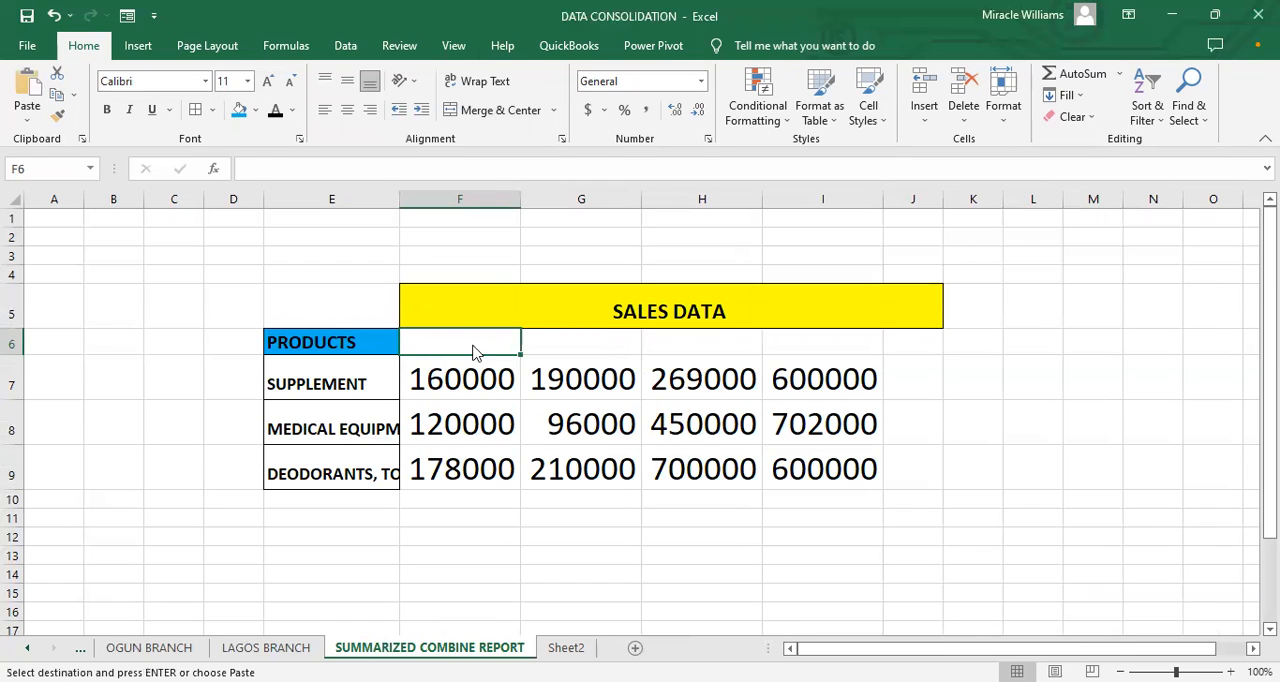
drag(443, 345, 815, 344)
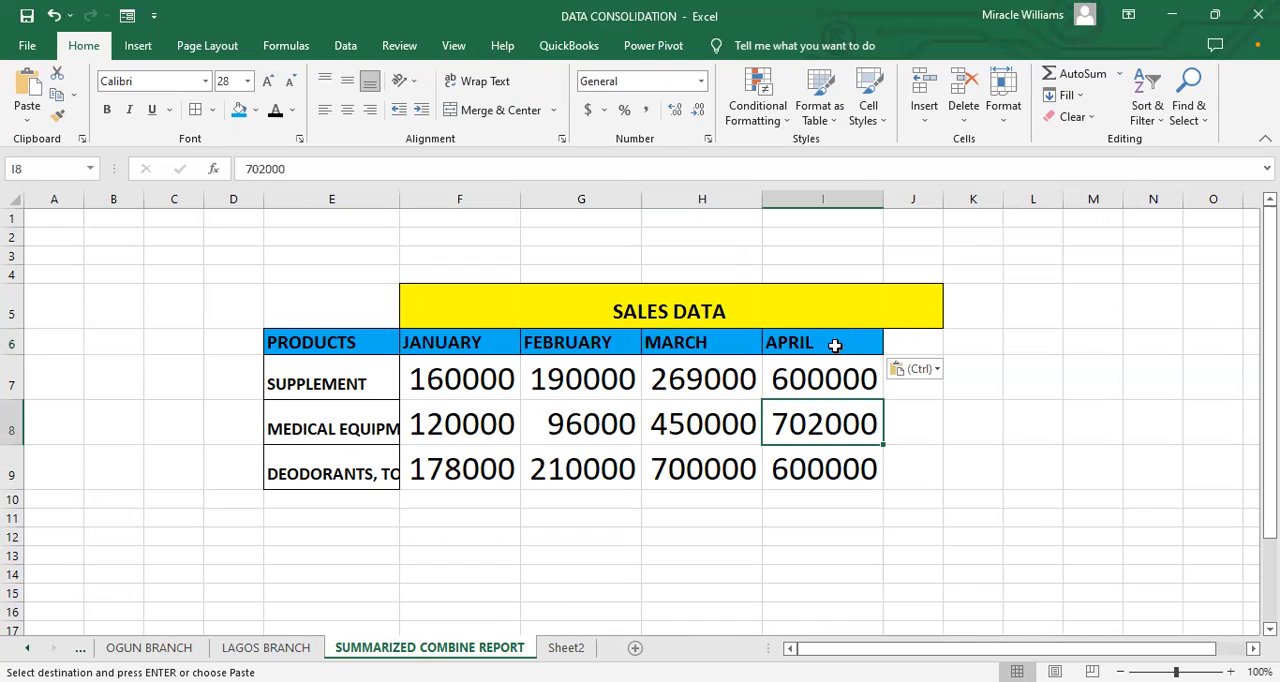
Step: Merge and center the SALES DATA title across E5:I5, leaving J5 out of the merge
drag(352, 316, 877, 317)
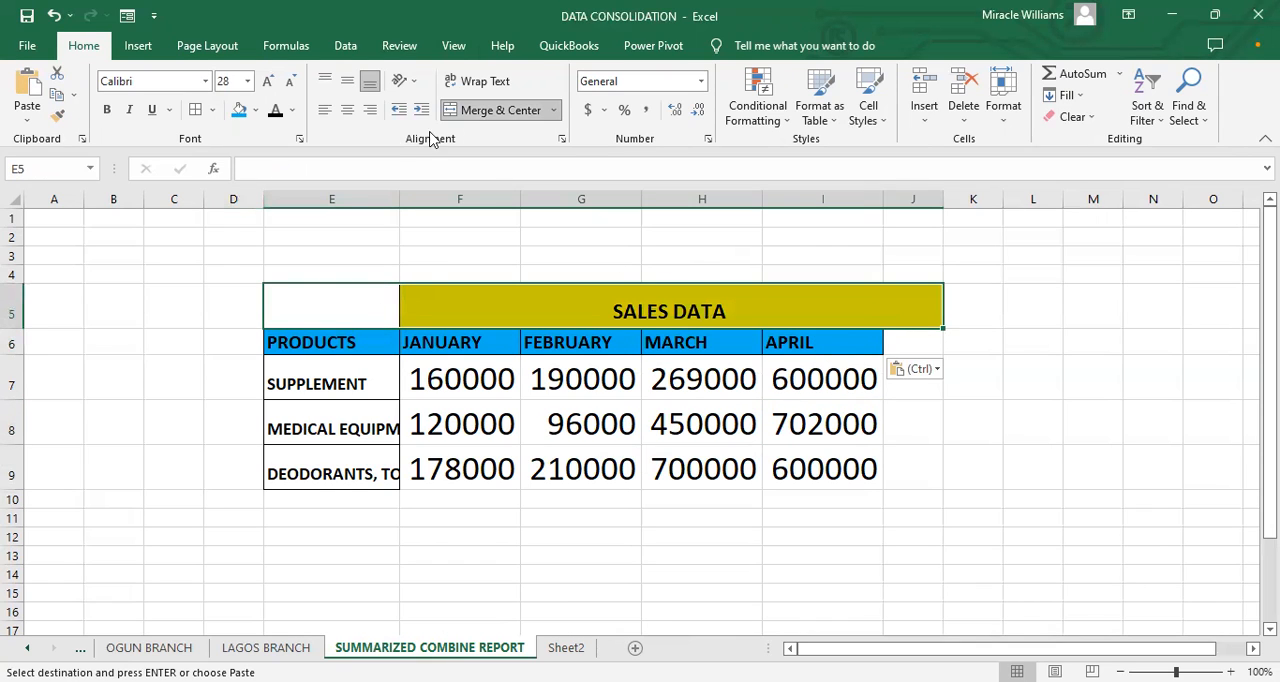
click(488, 113)
click(480, 115)
click(908, 361)
click(908, 318)
click(522, 113)
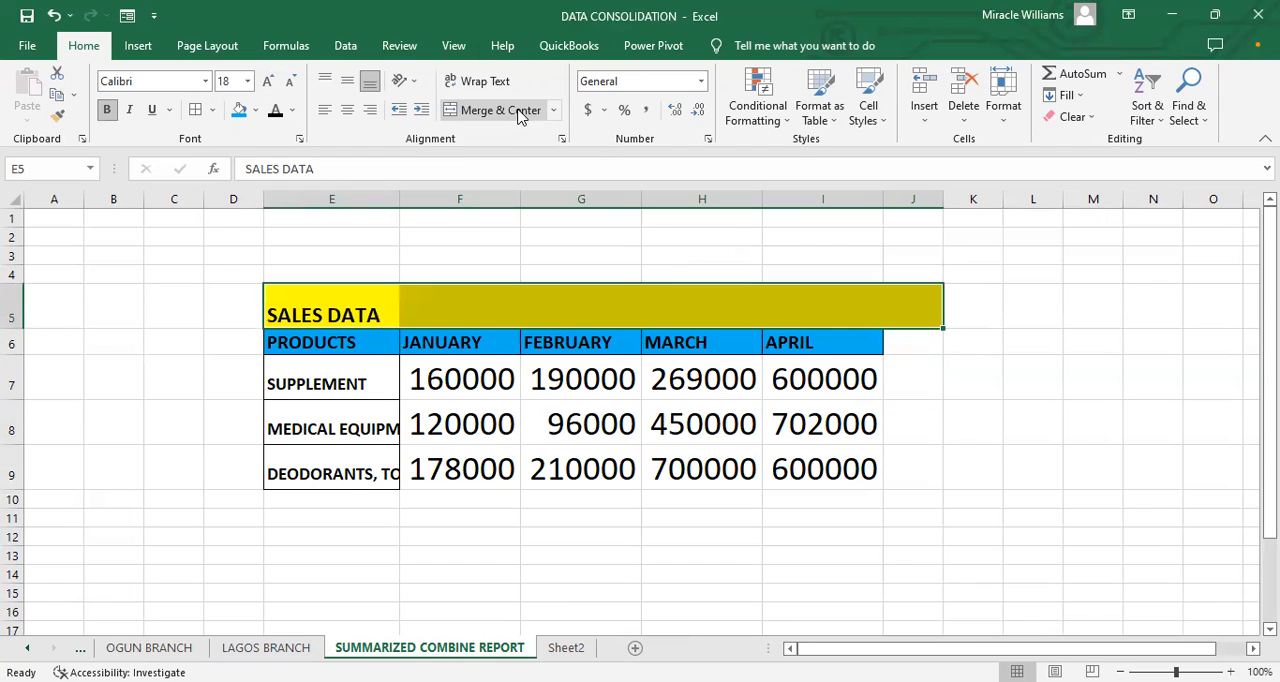
shift+click(820, 316)
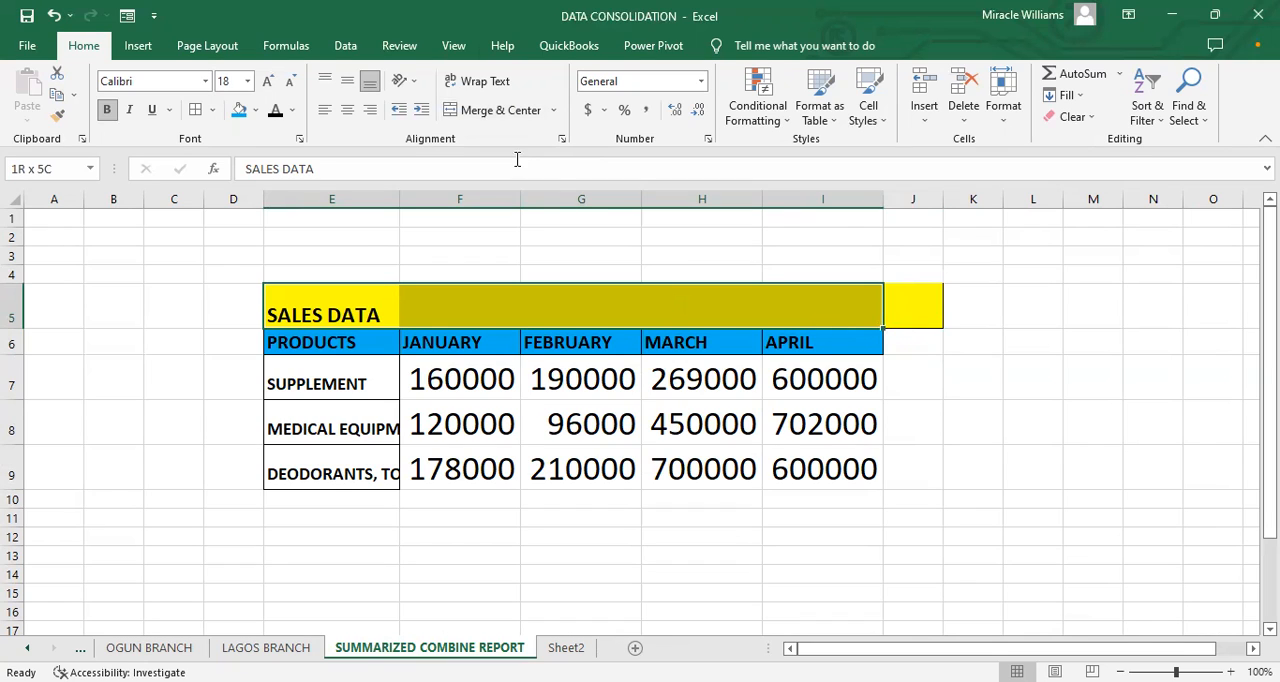
click(517, 111)
Step: Fill the leftover cell J5 with white and widen column E to show more of the product names
click(926, 316)
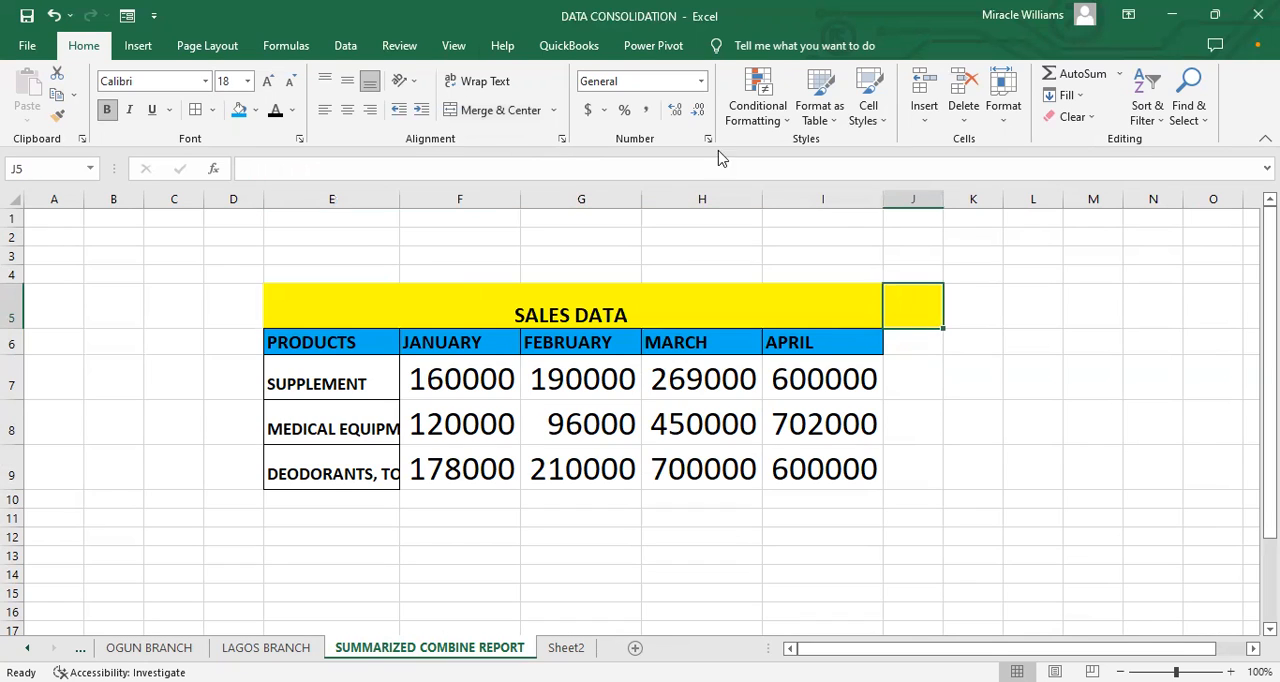
click(241, 110)
click(255, 110)
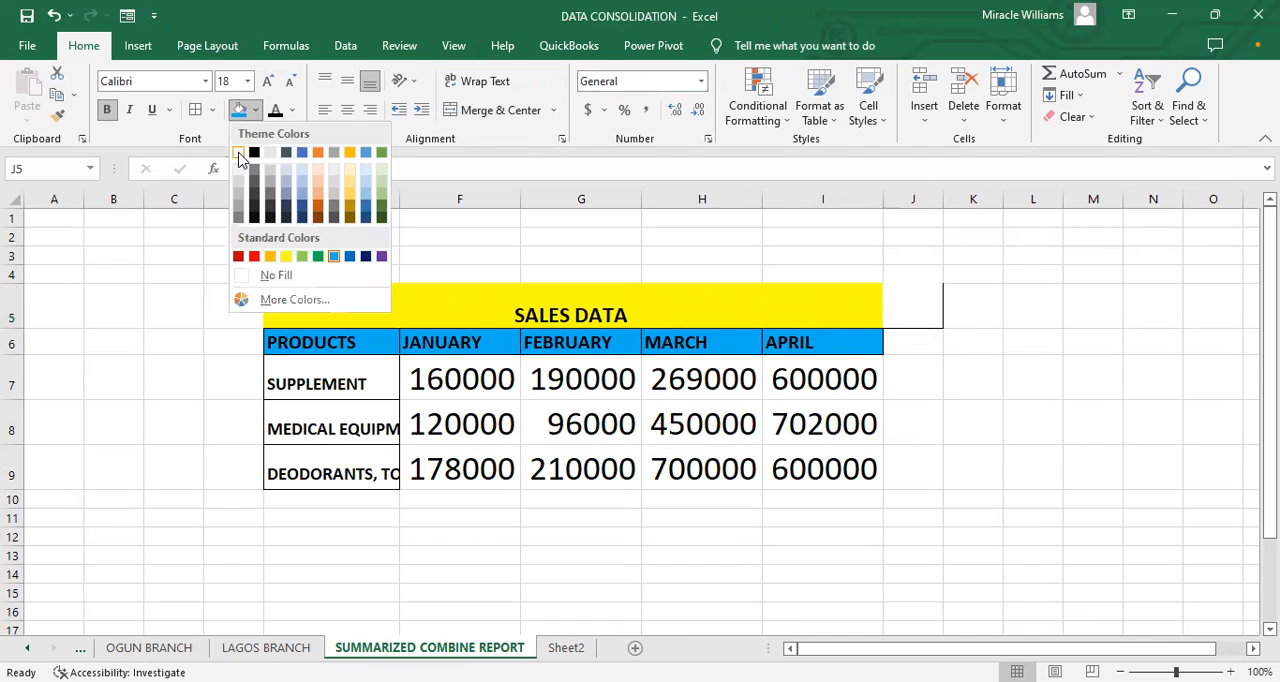
click(594, 530)
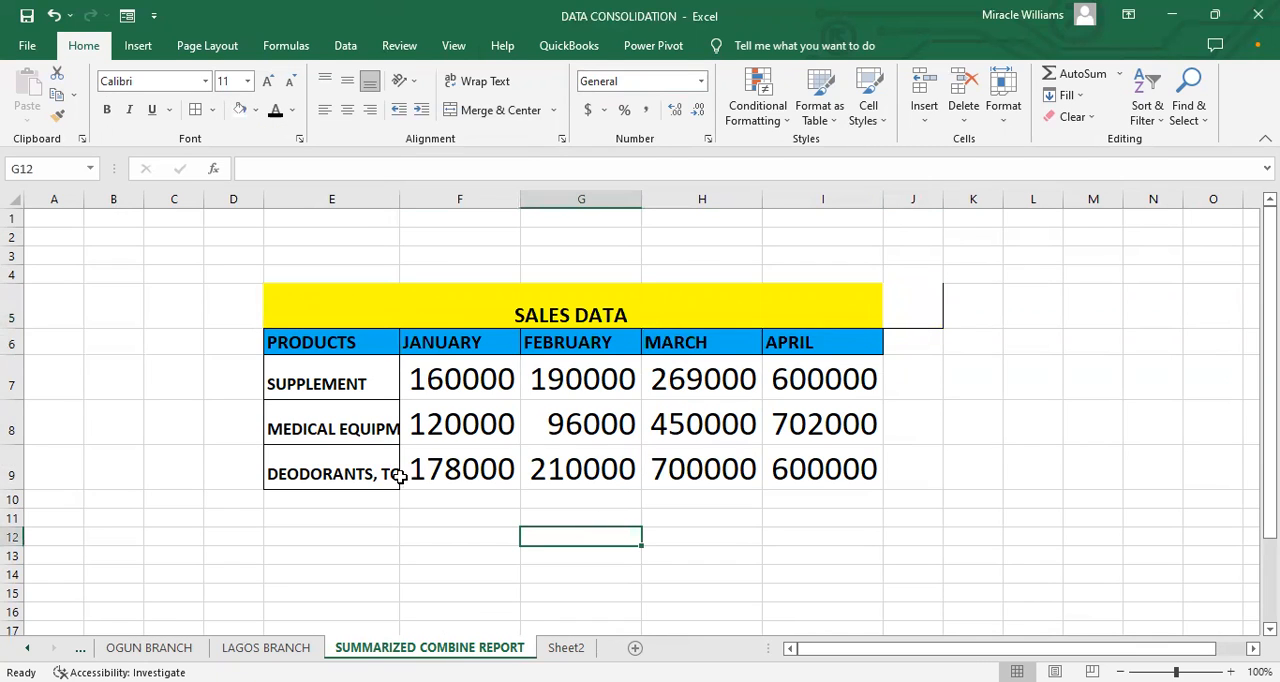
drag(400, 198, 451, 231)
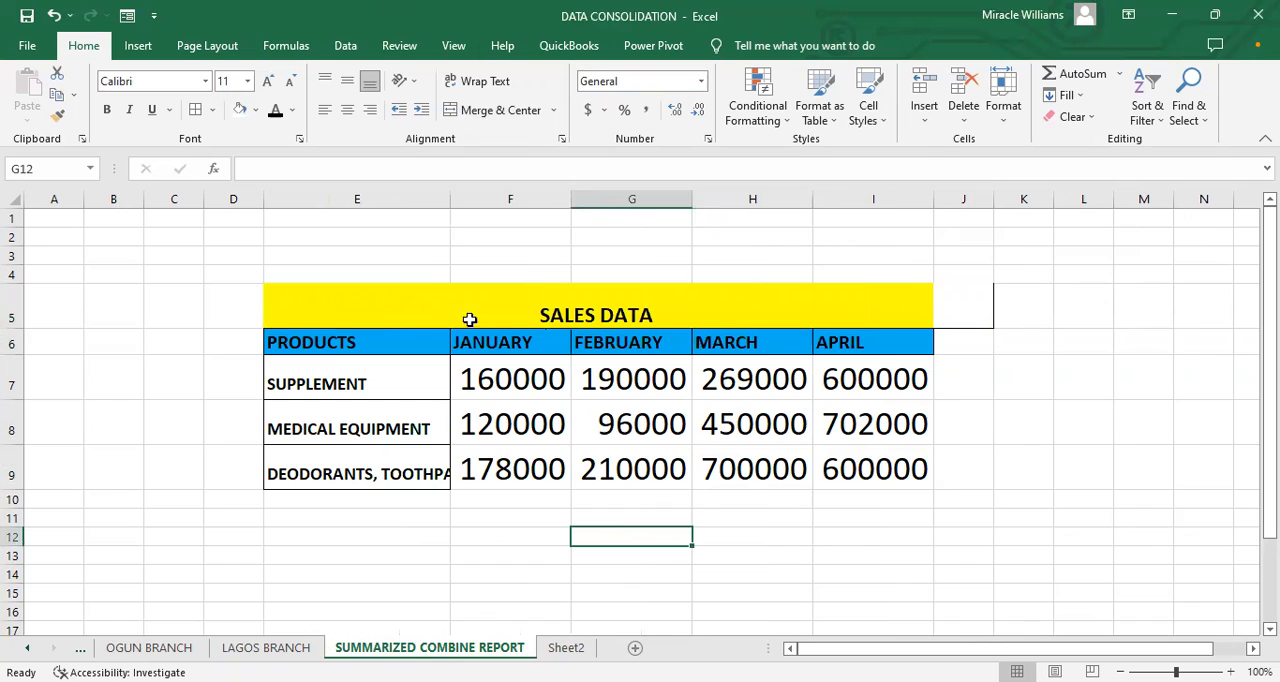
Step: Enter the heading SALES REPORT SUMMARY in cell F3 above the table
click(547, 290)
click(564, 254)
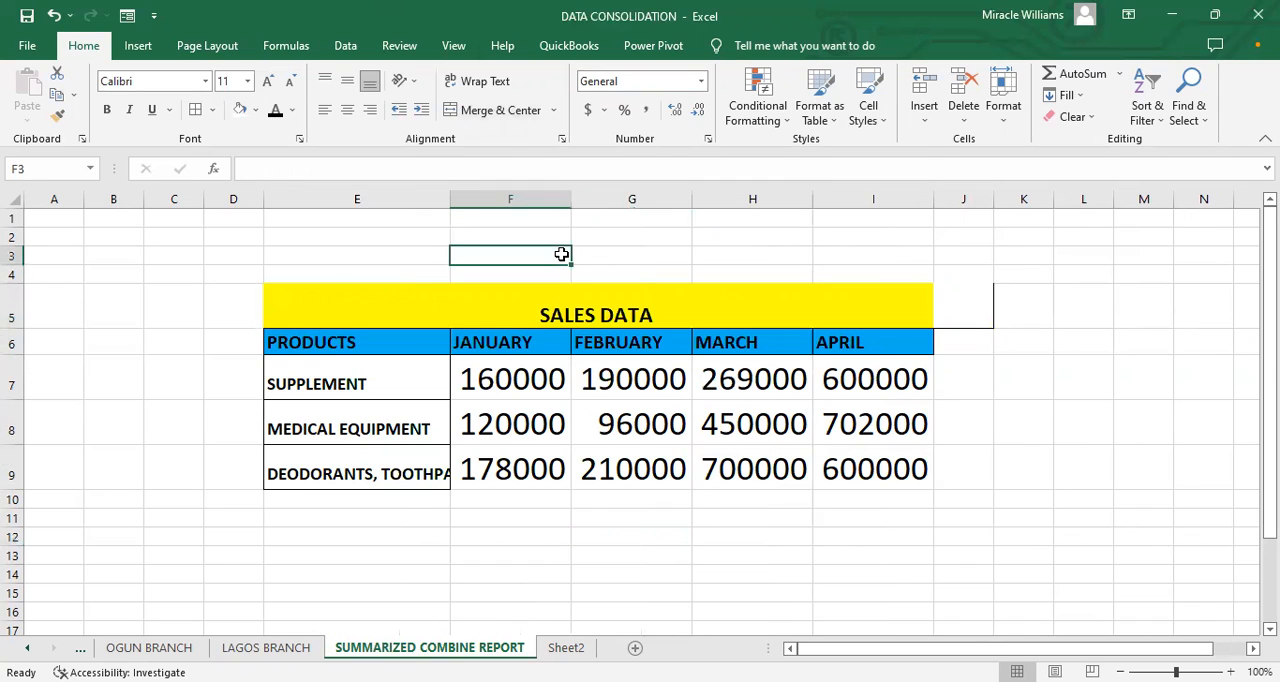
text(SUMMARY)
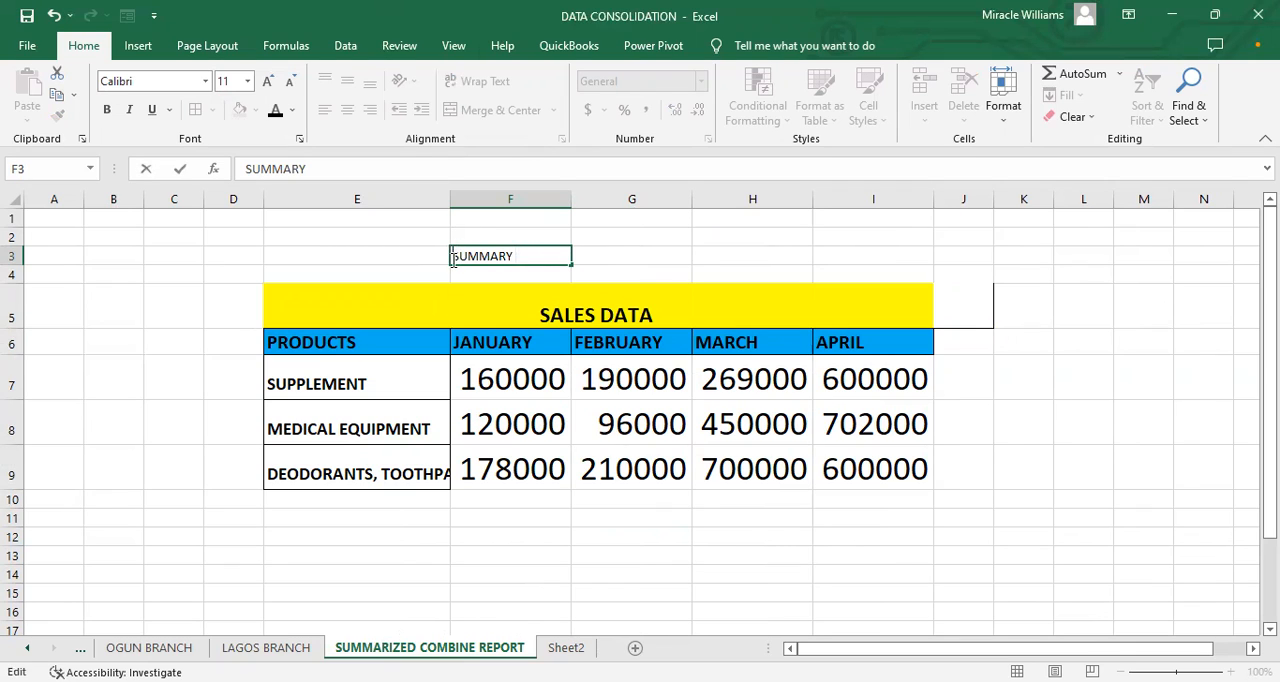
text(SAAL)
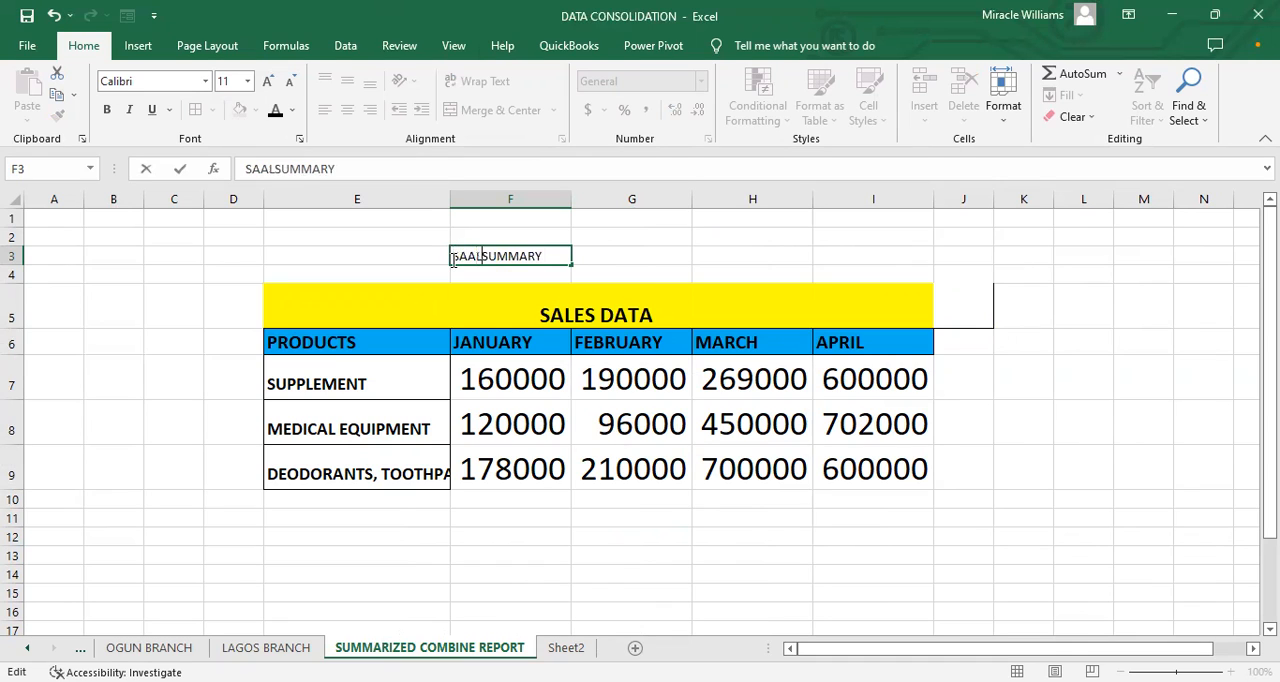
key(BackSpace)
key(BackSpace)
text(LES)
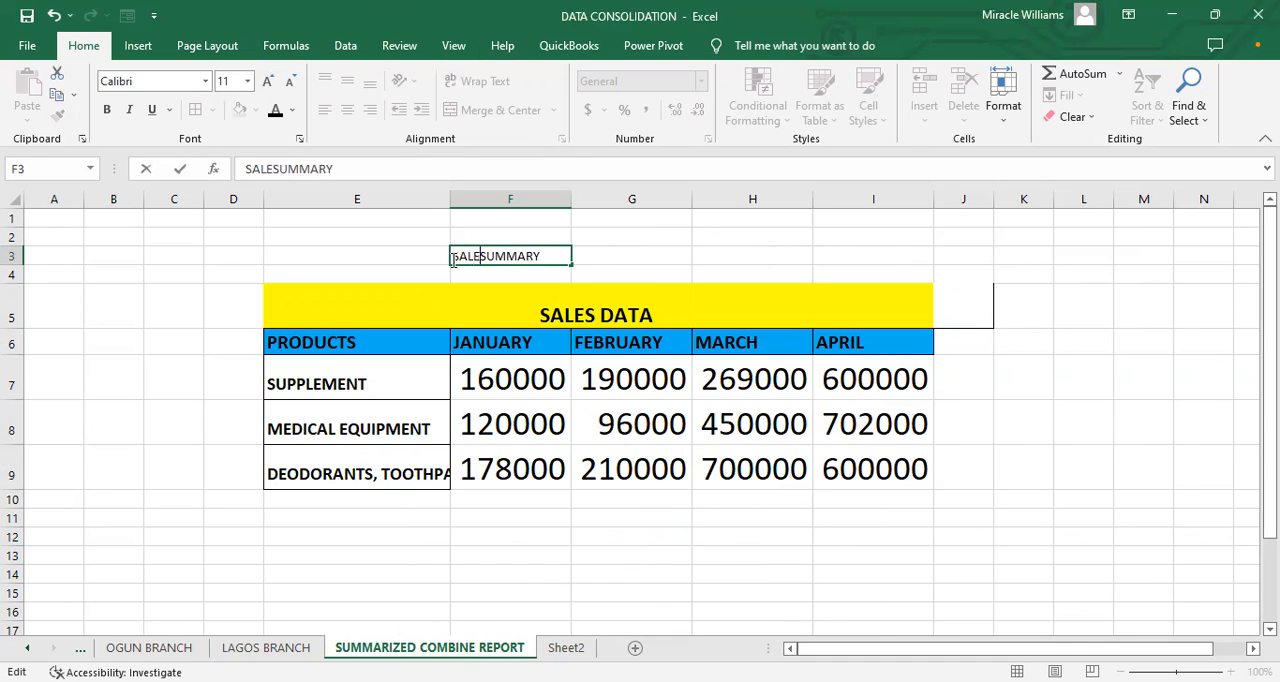
text( REPORT)
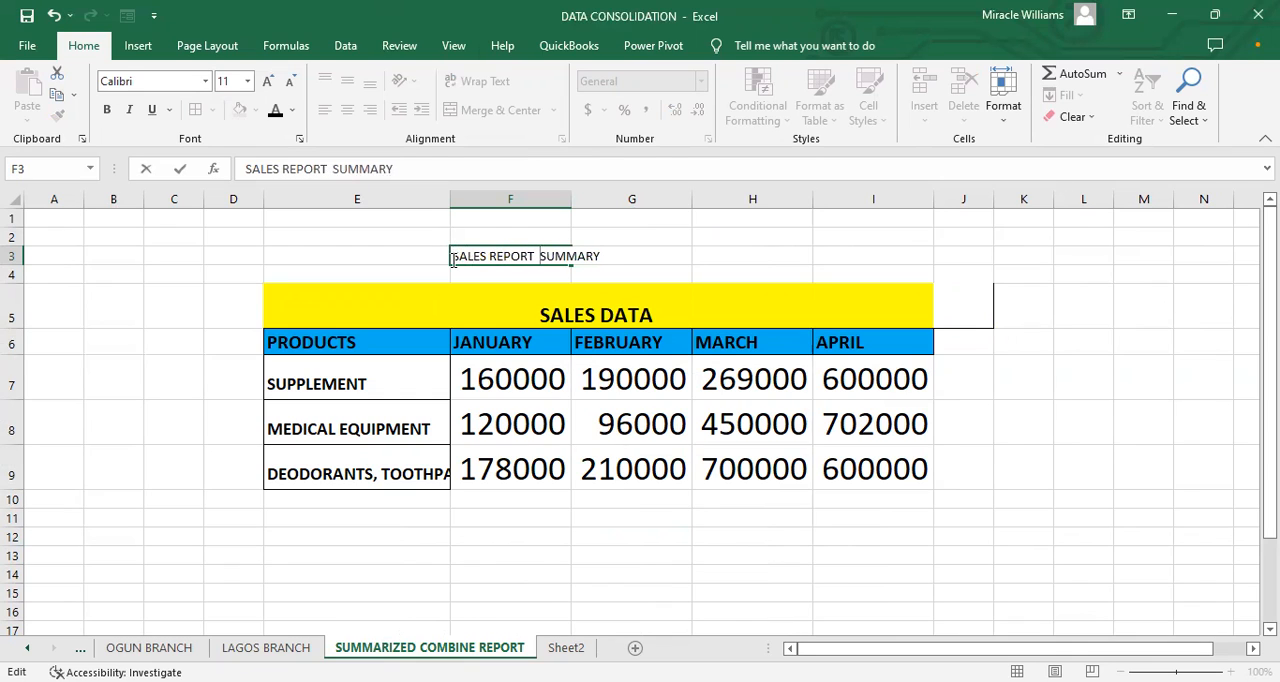
click(386, 279)
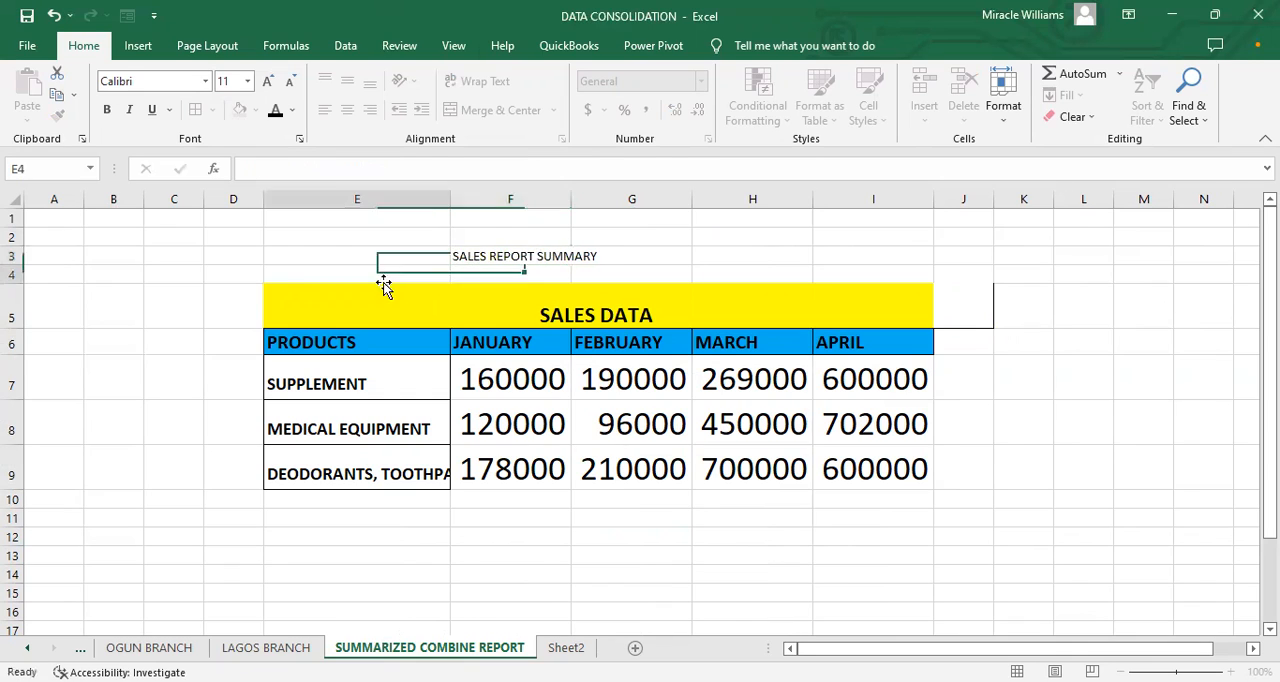
Step: Format the SALES REPORT SUMMARY heading in F3 with a light blue fill and bold 18-point text, and widen column F to fit it
drag(543, 257, 594, 257)
click(523, 250)
click(255, 110)
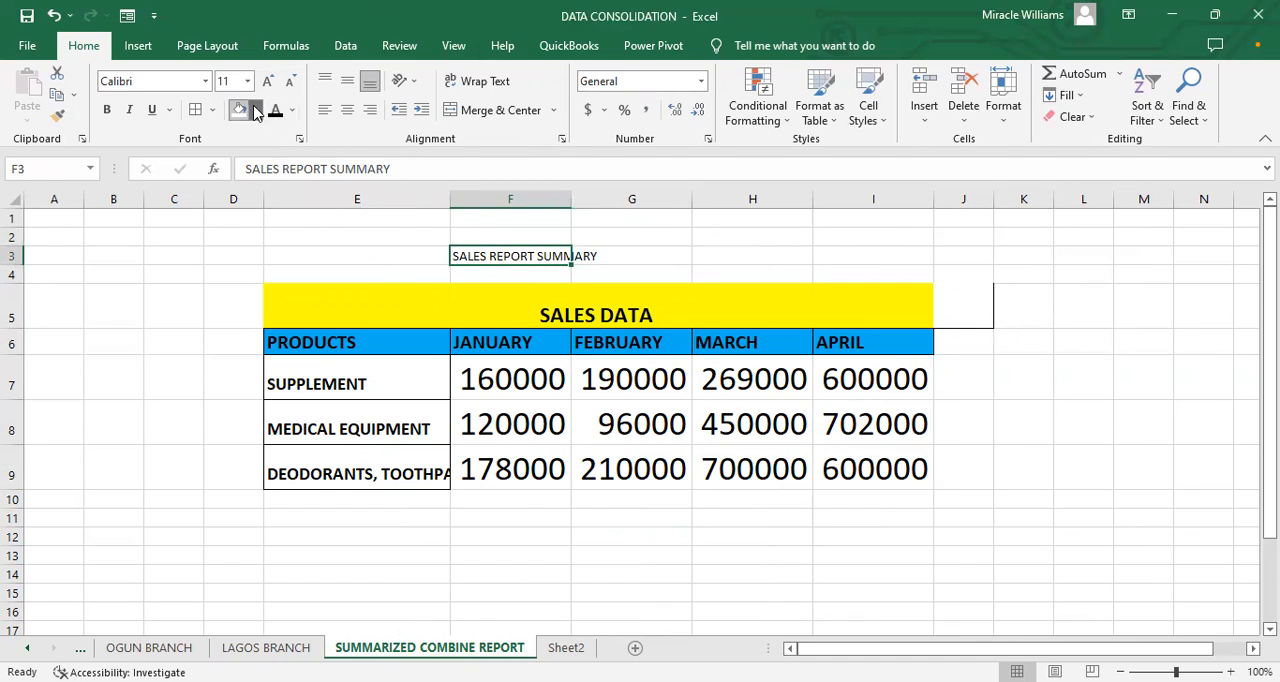
click(331, 256)
click(267, 80)
click(267, 80)
click(267, 80)
click(267, 80)
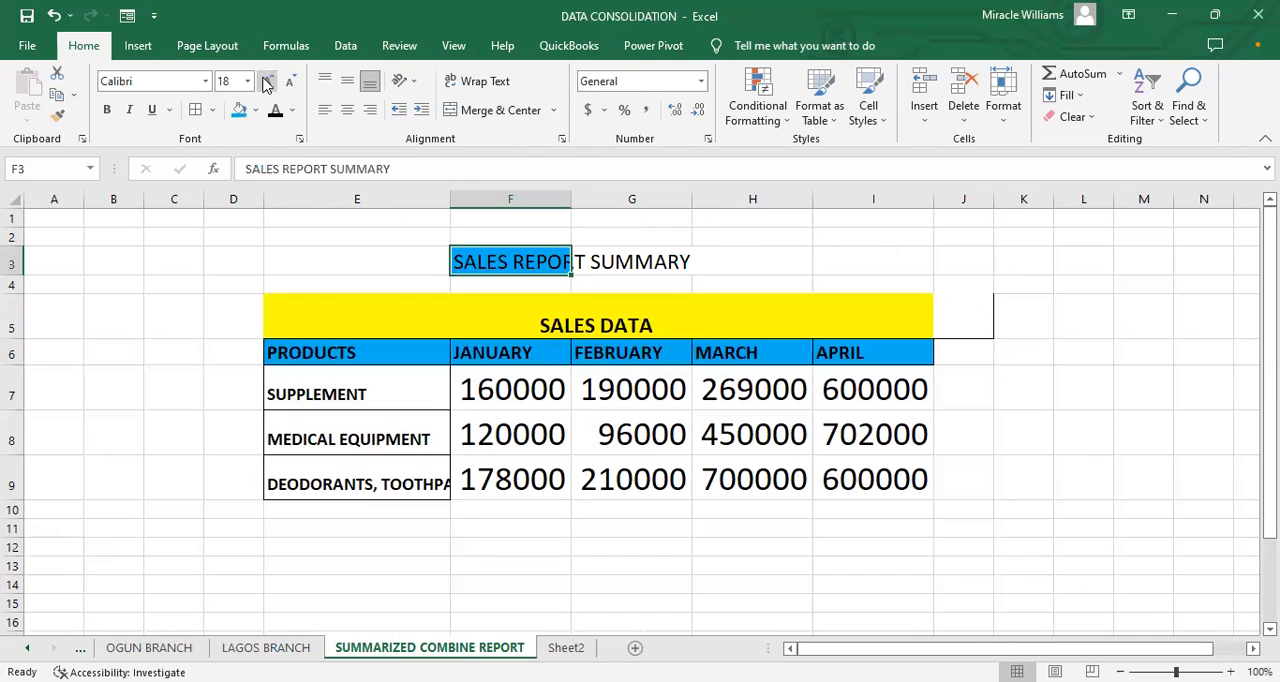
click(107, 110)
drag(571, 205, 707, 215)
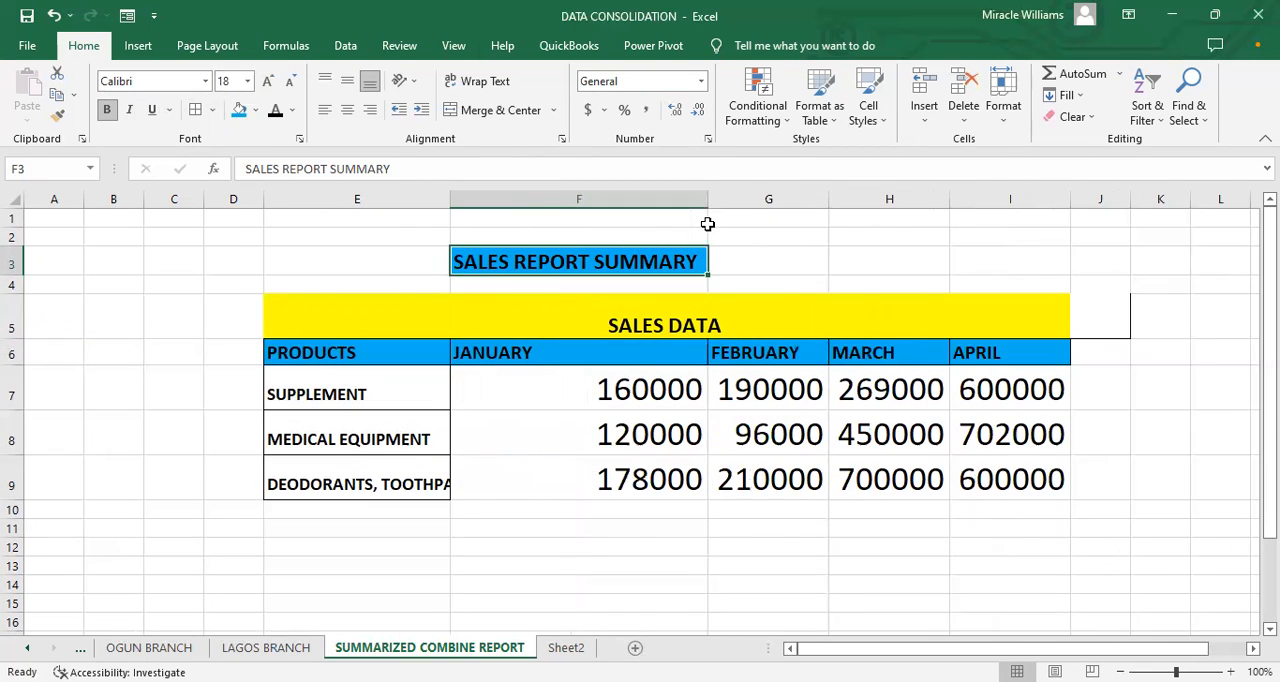
Step: Apply all borders to the product names and sales figures in E7:I9
click(770, 548)
drag(408, 324, 713, 478)
drag(415, 352, 805, 440)
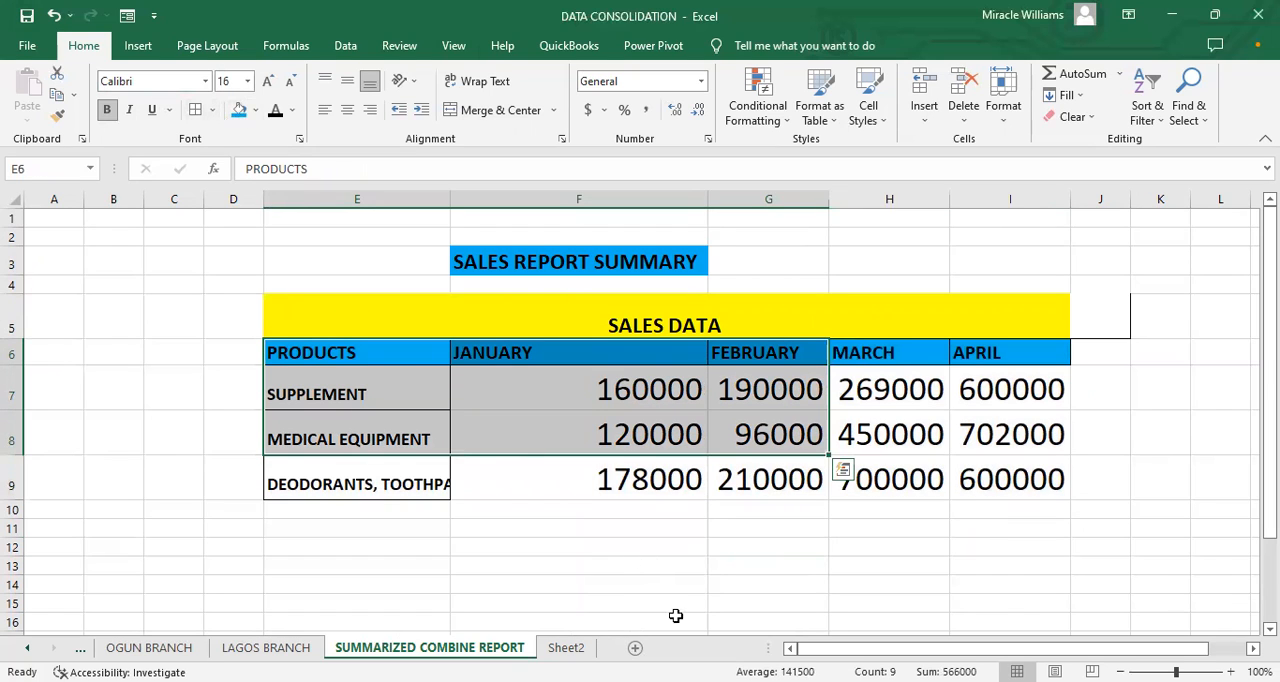
drag(411, 380, 989, 476)
click(196, 110)
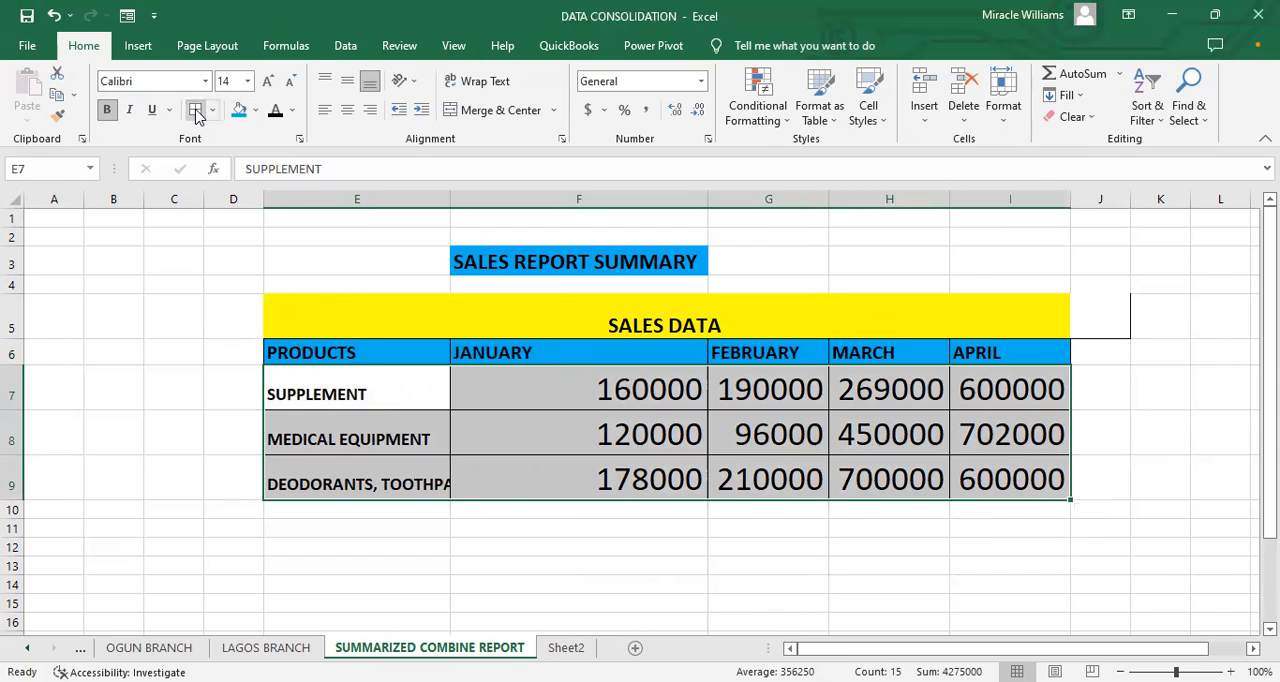
click(510, 512)
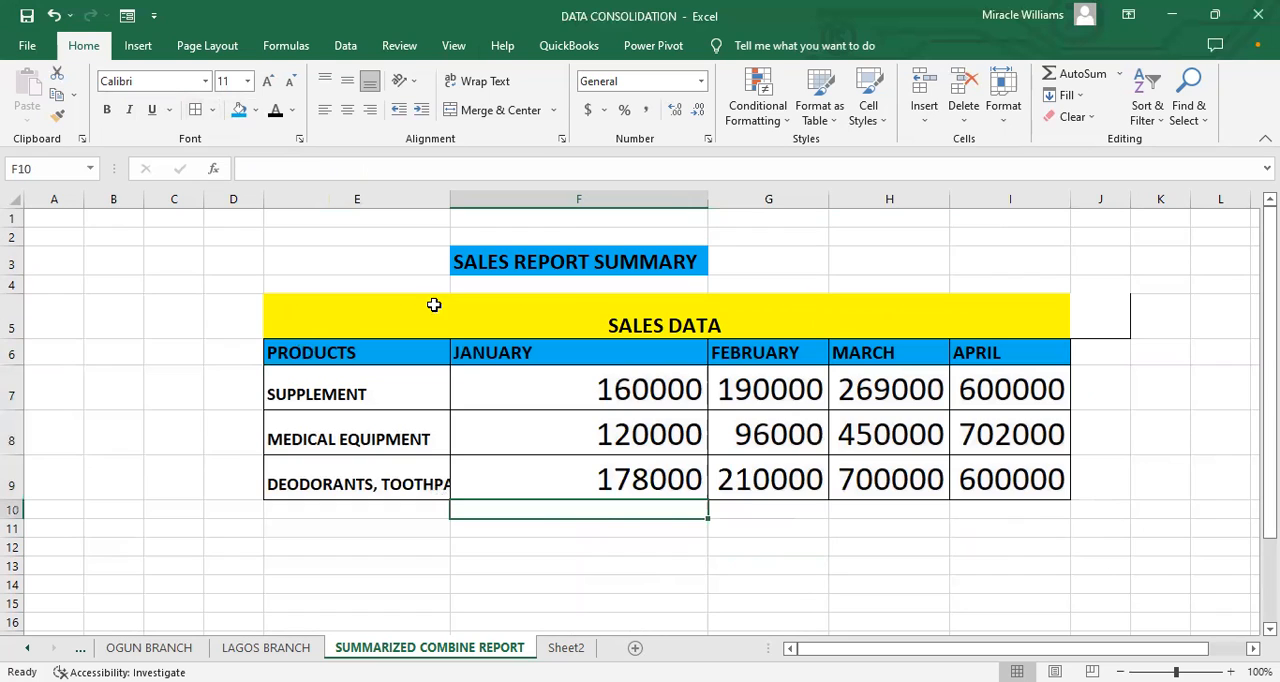
Step: Widen column E to fit the full product names and collapse the empty columns C and D
drag(454, 199, 520, 200)
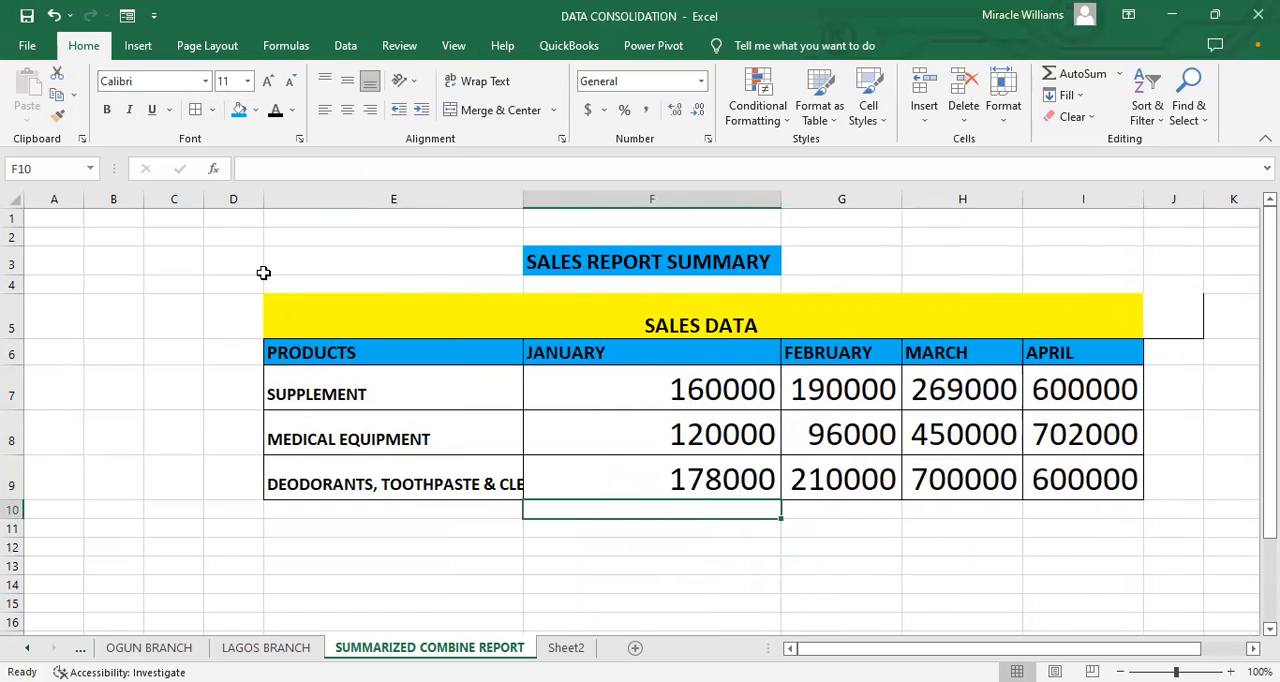
drag(267, 198, 146, 199)
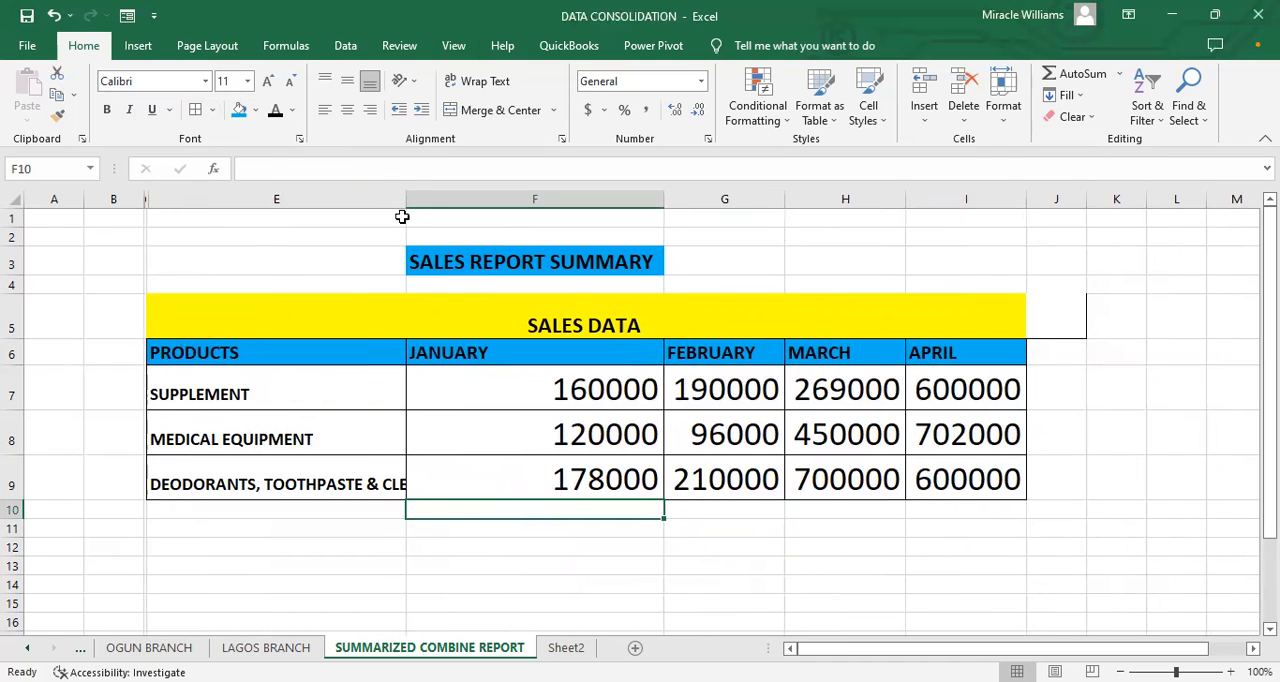
drag(409, 204, 506, 249)
drag(505, 199, 586, 268)
click(620, 584)
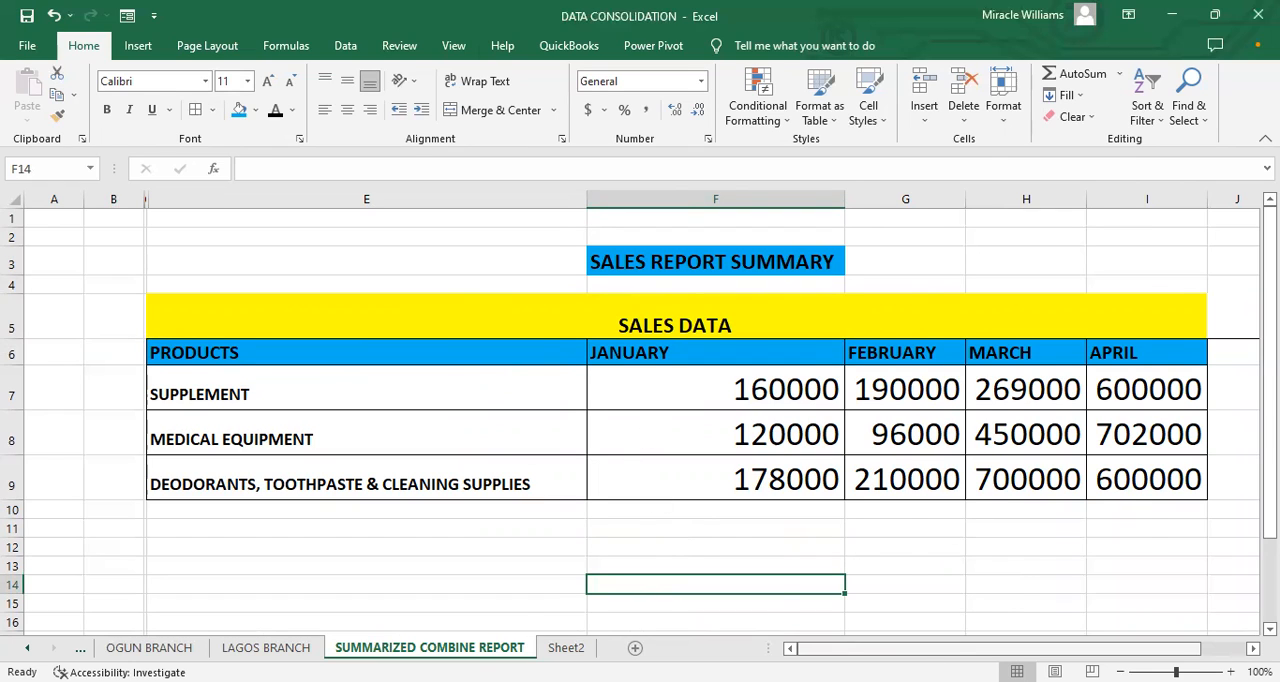
Step: Compare the summary's January SUPPLEMENT total with the matching figures on the PORT HARCOURT, OGUN and LAGOS BRANCH sheets
scroll(632, 391, right, 1)
click(636, 388)
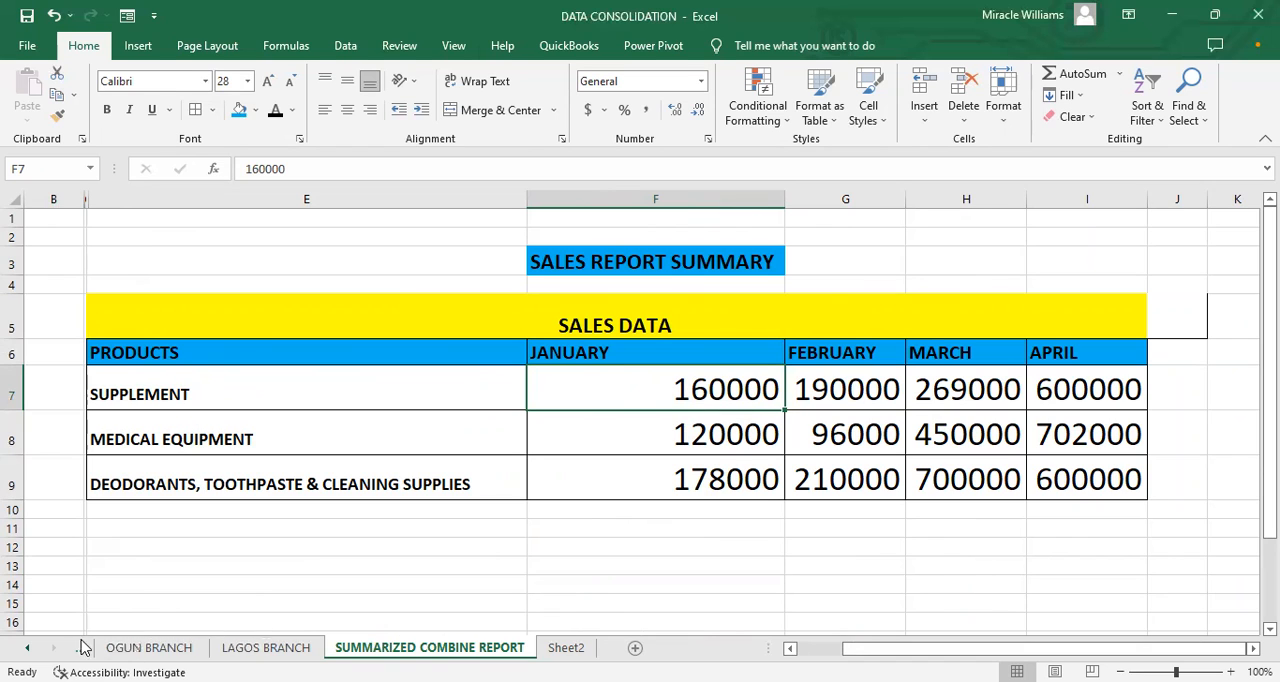
click(24, 649)
click(182, 648)
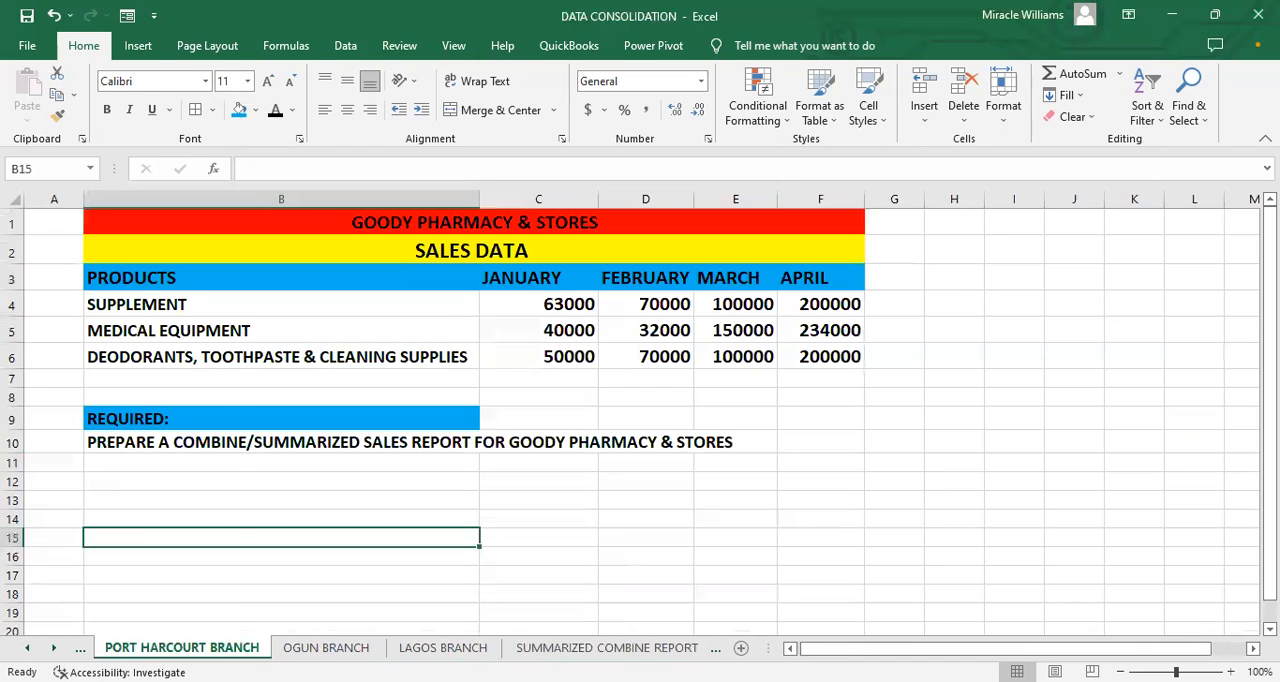
click(549, 305)
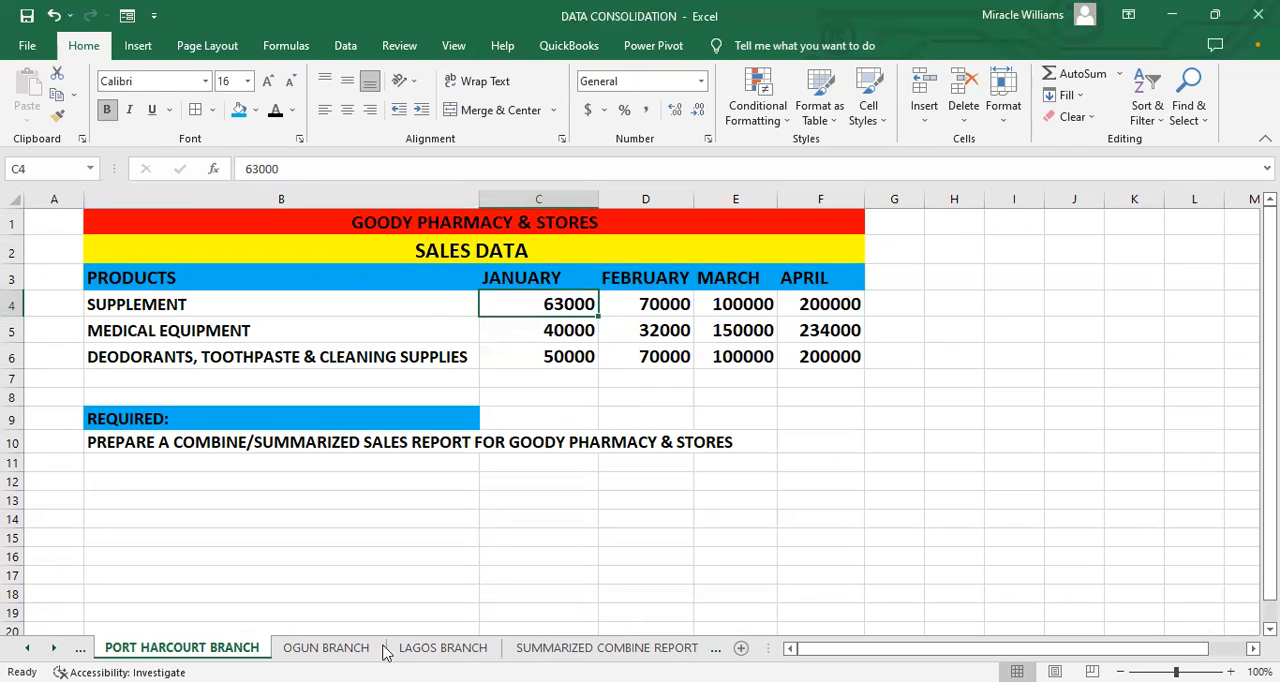
click(330, 648)
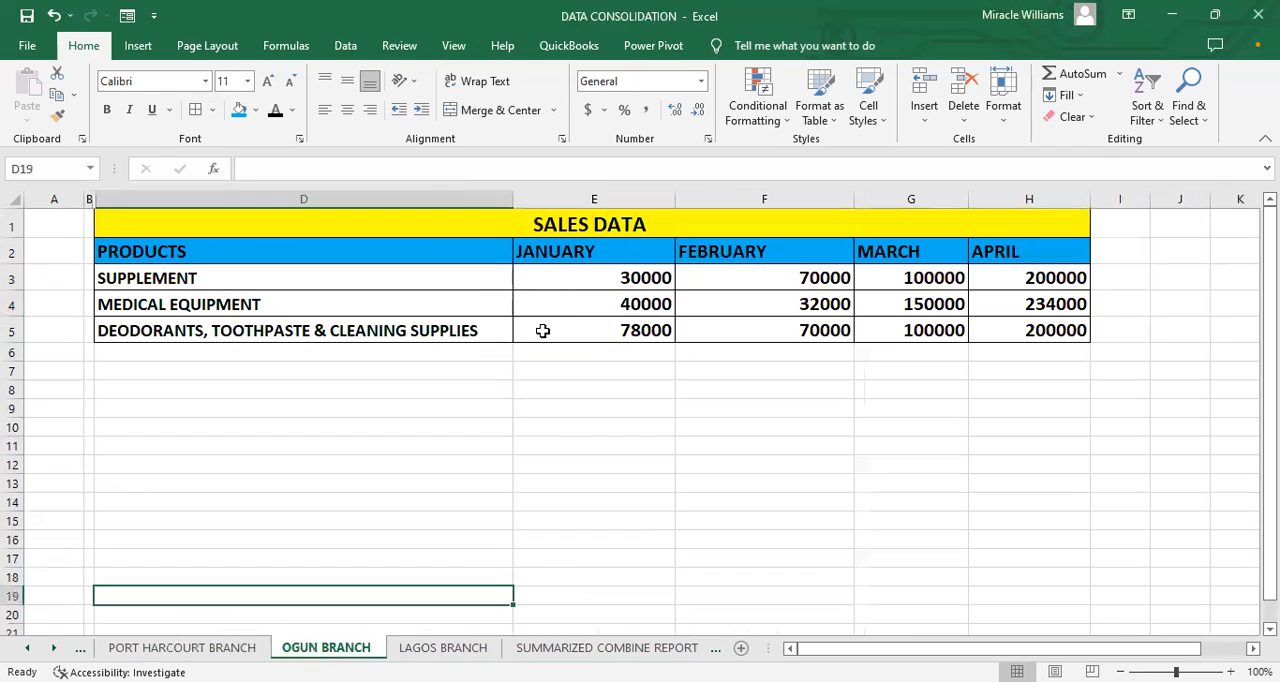
click(535, 280)
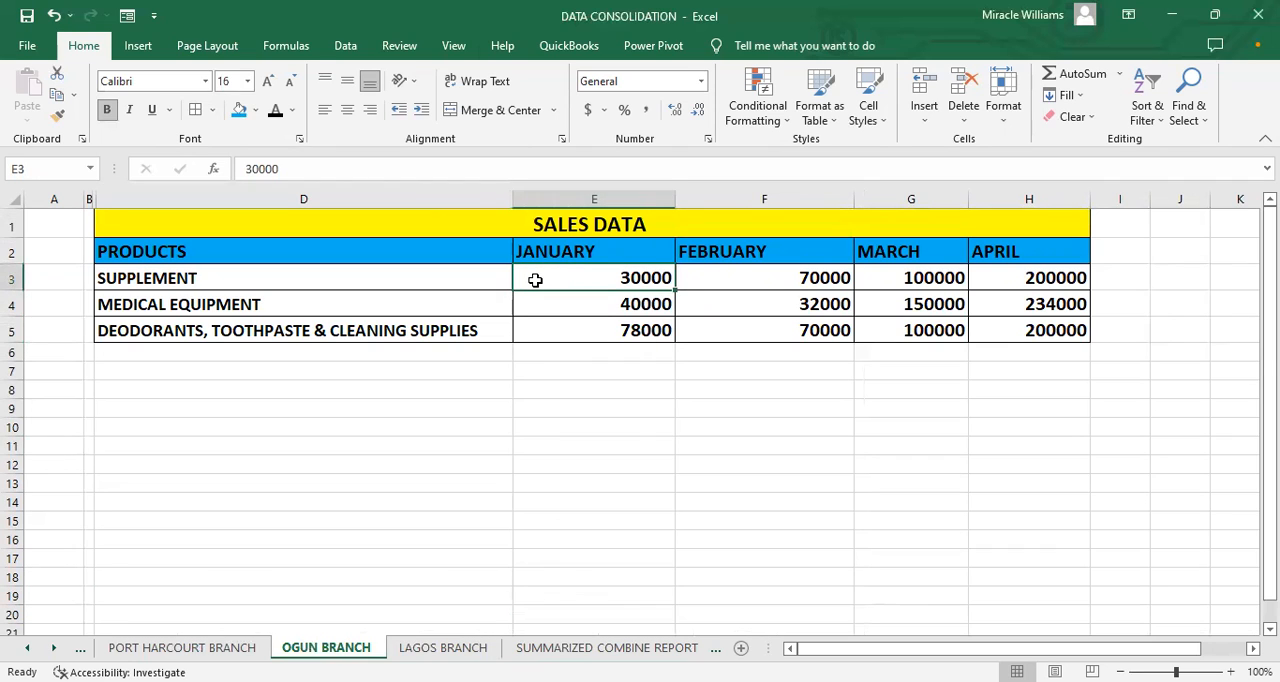
click(443, 648)
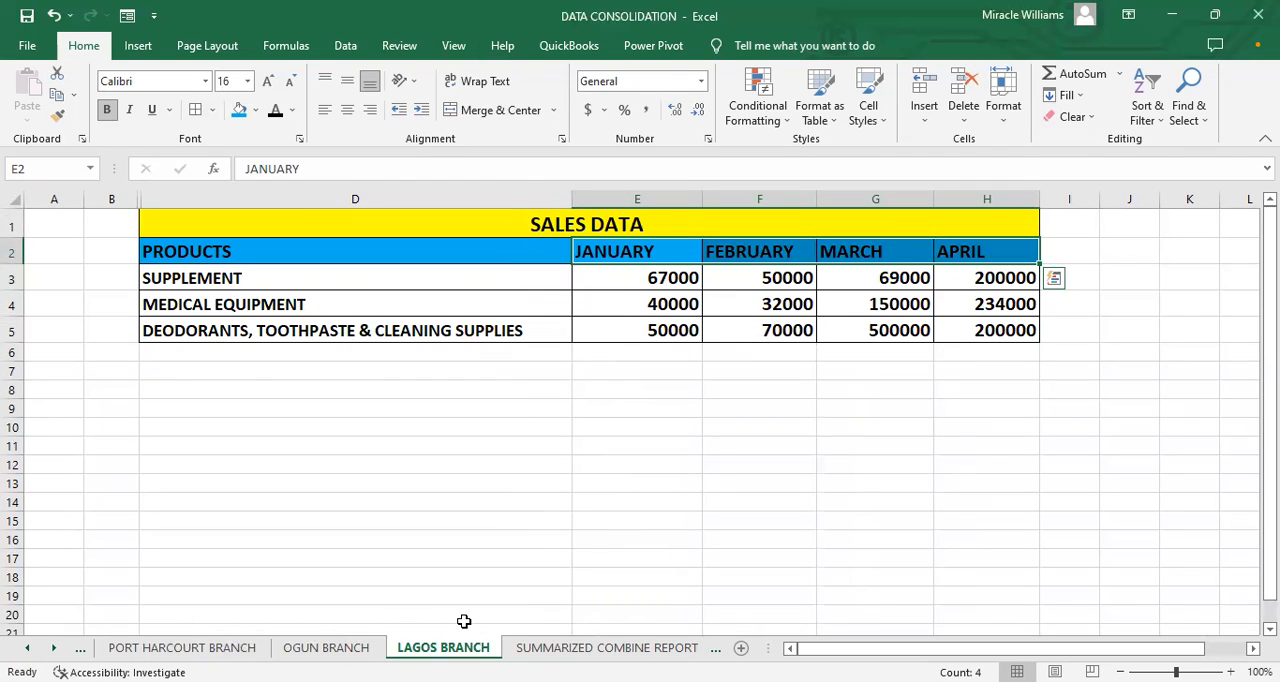
click(606, 648)
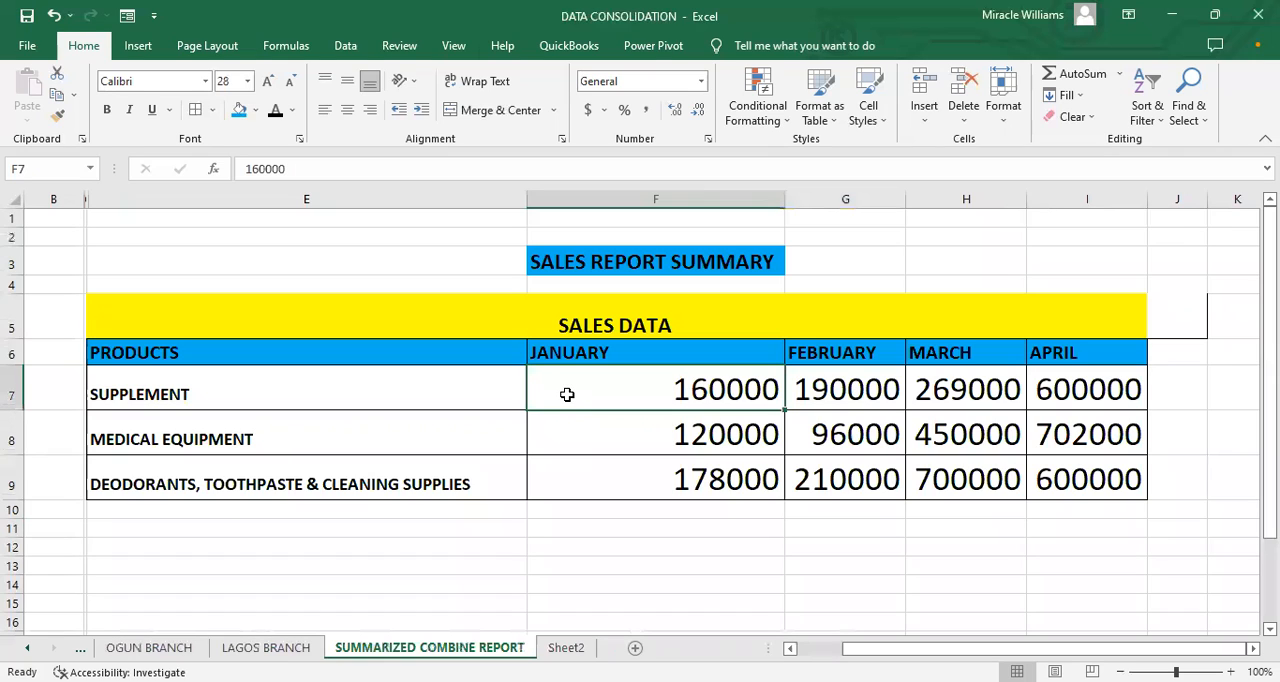
Step: Review the summary's January MEDICAL EQUIPMENT total, Sheet1 and the PORT HARCOURT BRANCH sheet, and return to the summary
click(660, 426)
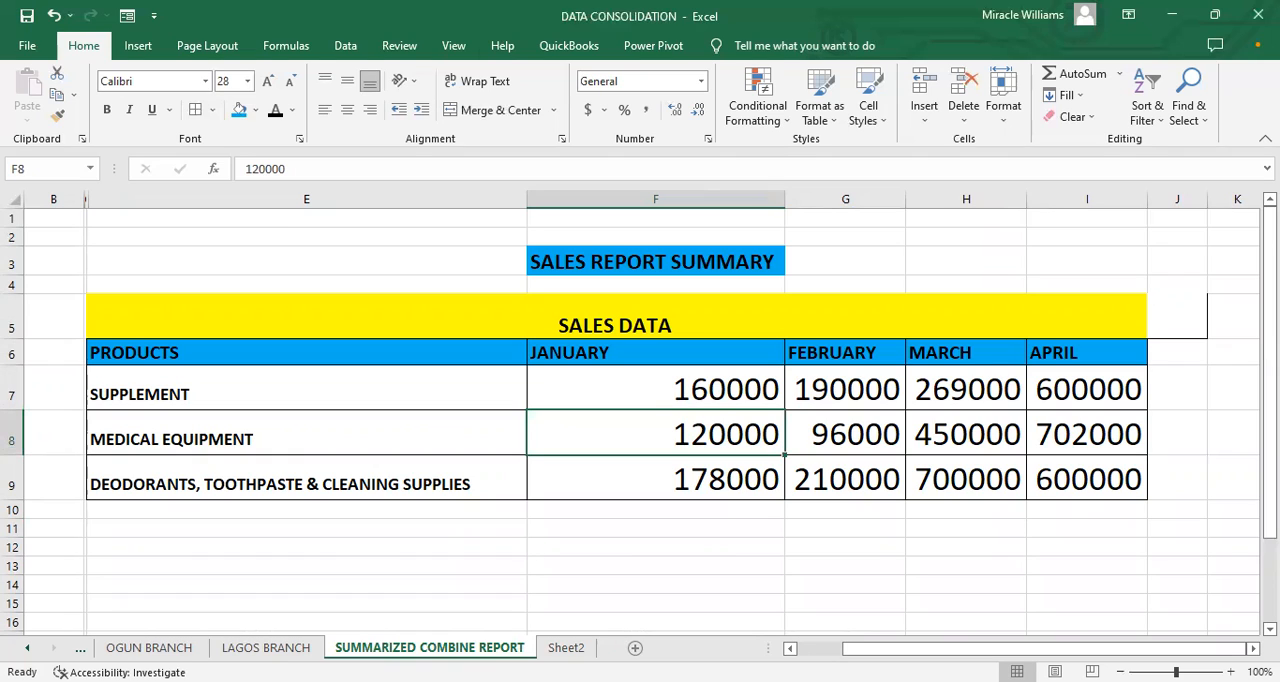
click(27, 648)
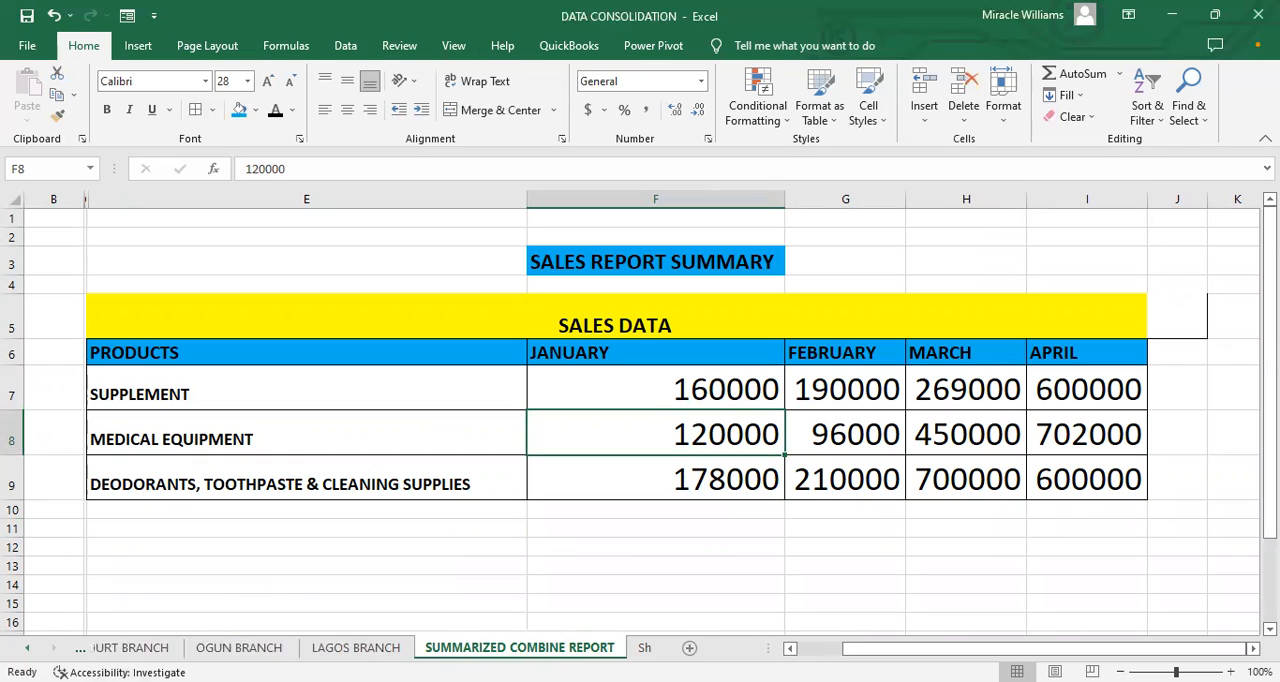
click(27, 648)
click(27, 648)
click(45, 648)
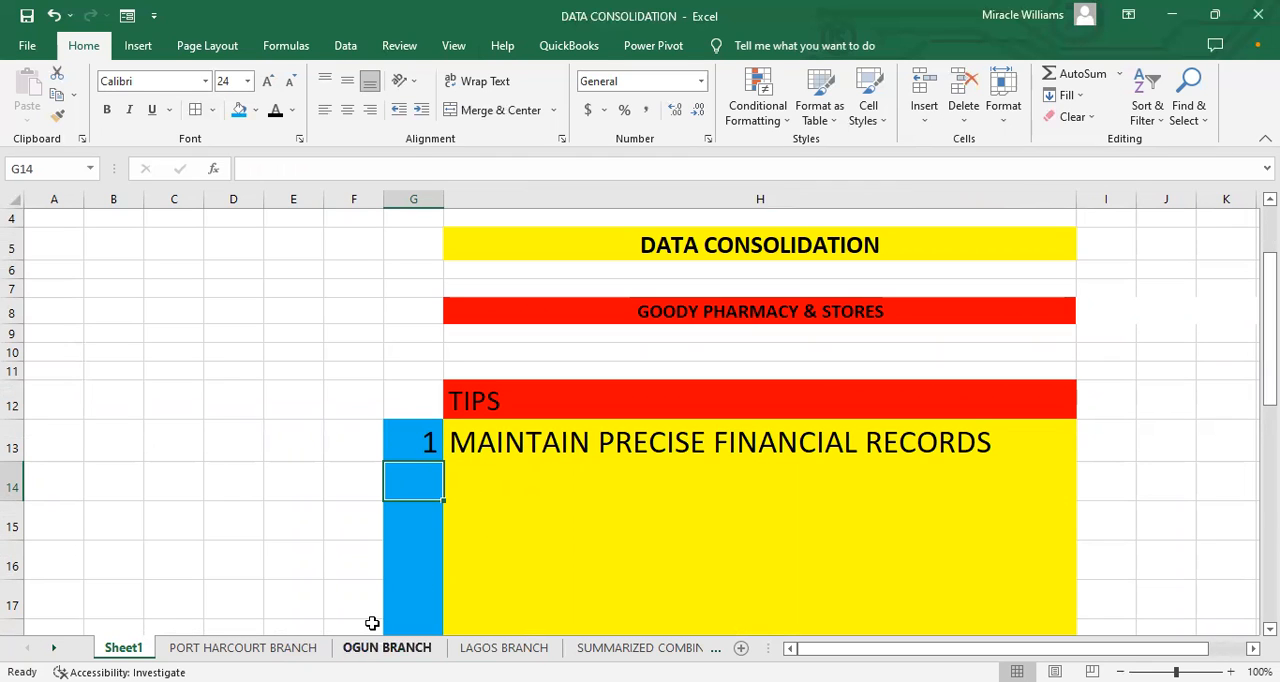
click(286, 648)
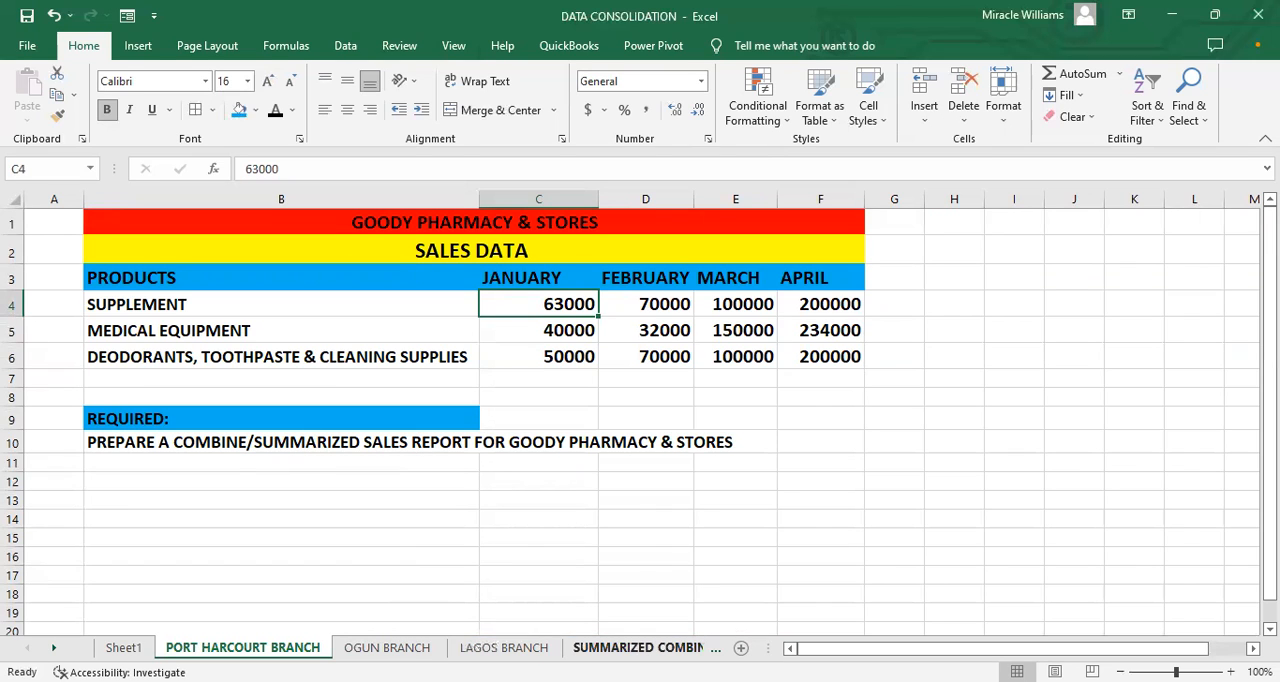
click(640, 647)
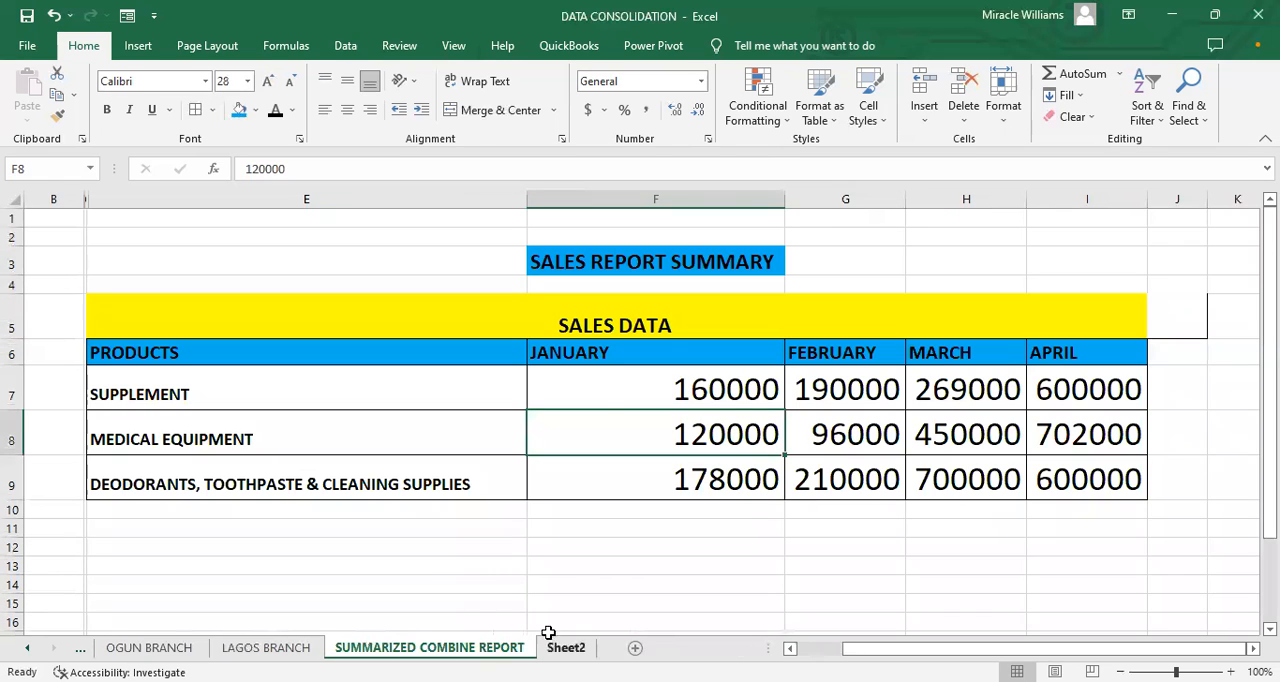
Step: Add the label TOTAL in cell E10 below the products and format it as bold 18-point text
click(391, 513)
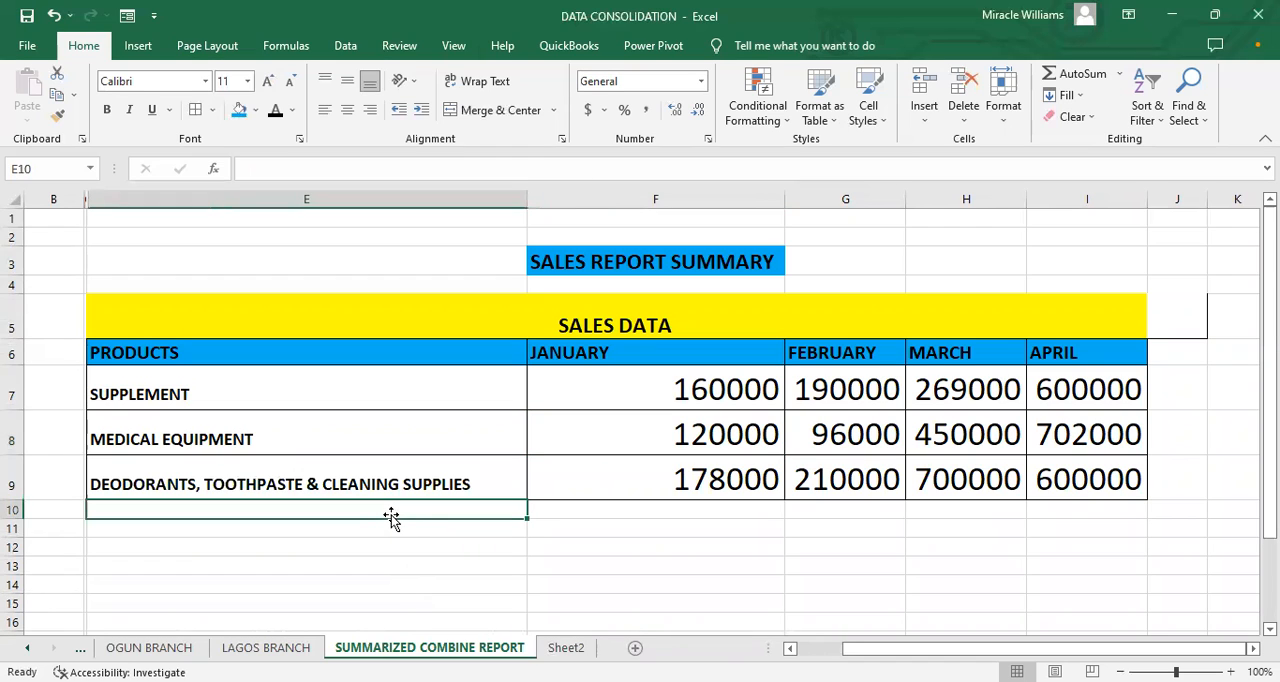
text(TOTAL)
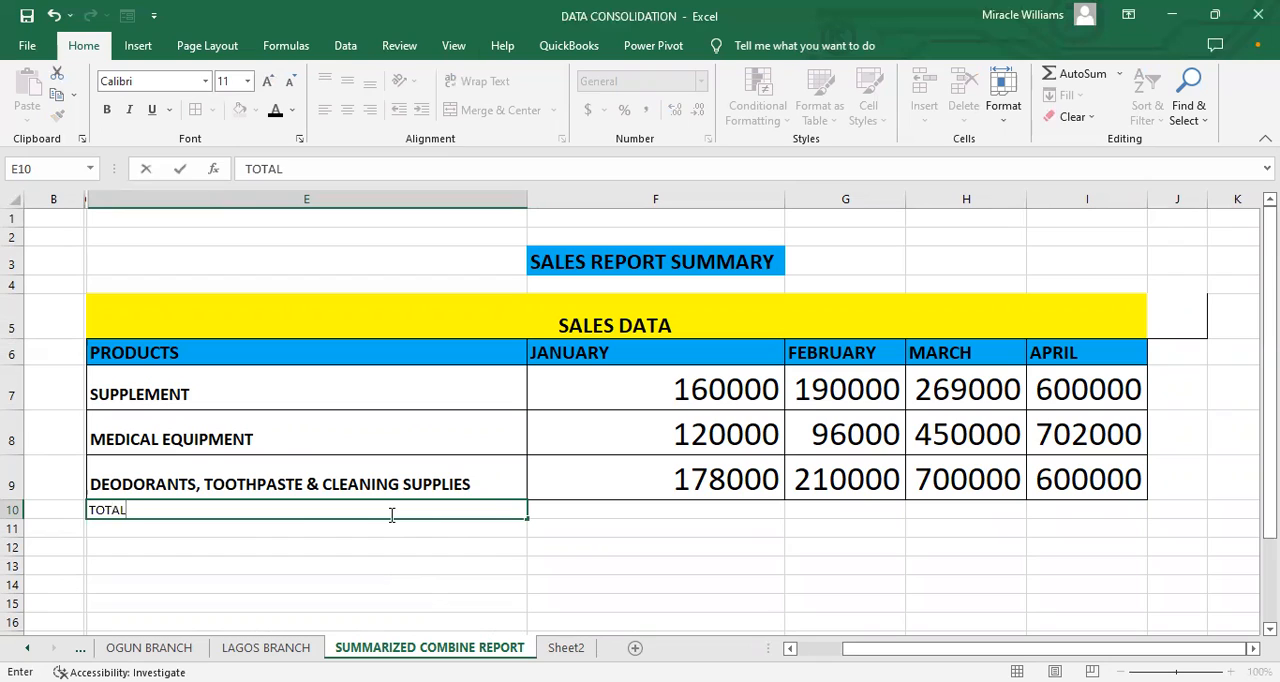
drag(210, 507, 63, 505)
click(268, 83)
click(268, 83)
click(268, 83)
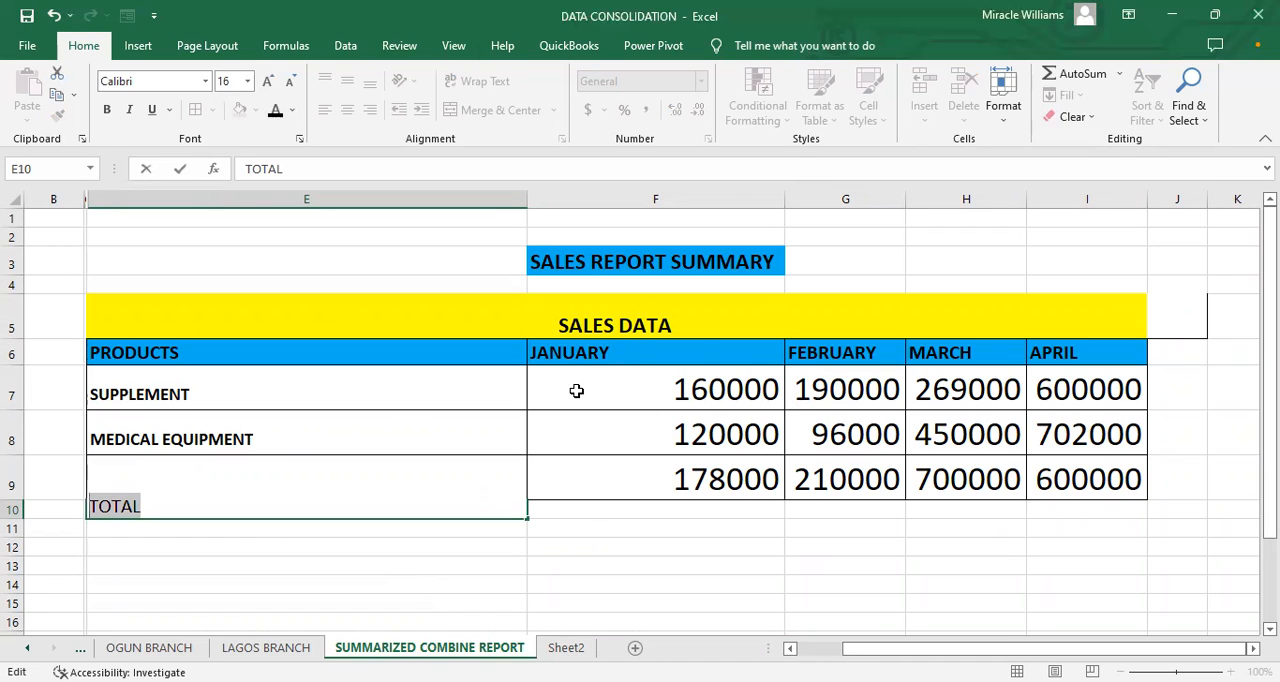
click(583, 517)
click(462, 503)
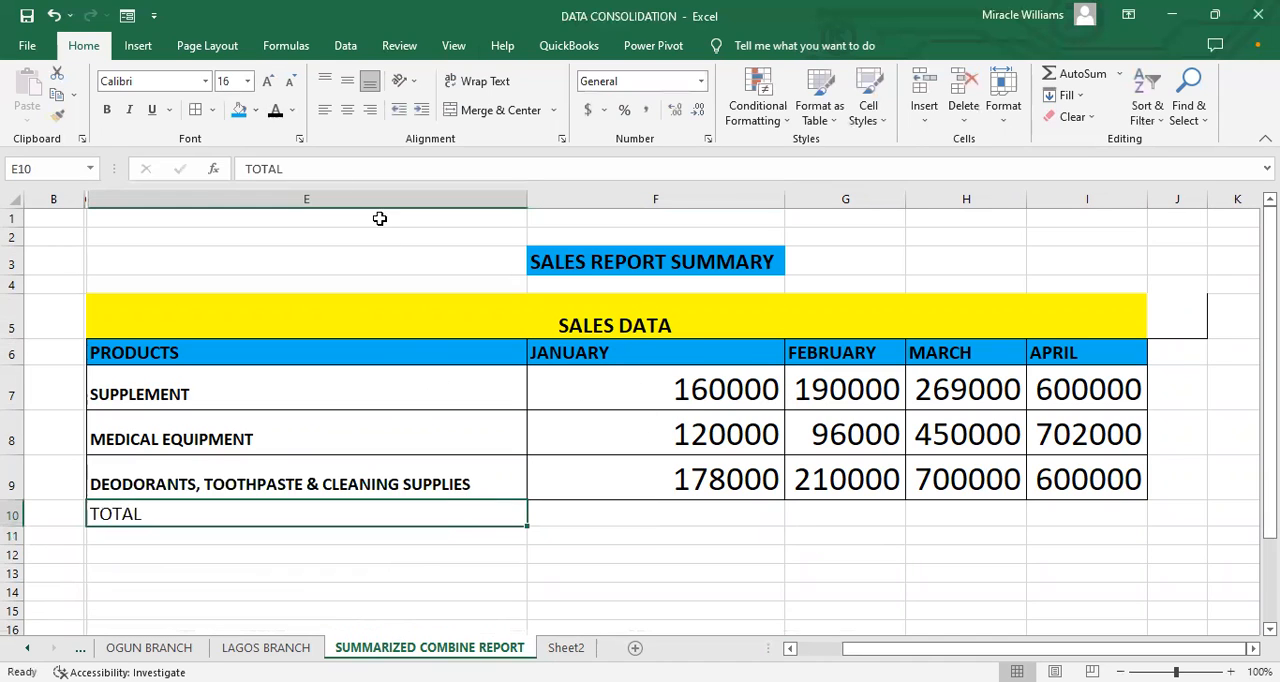
click(106, 109)
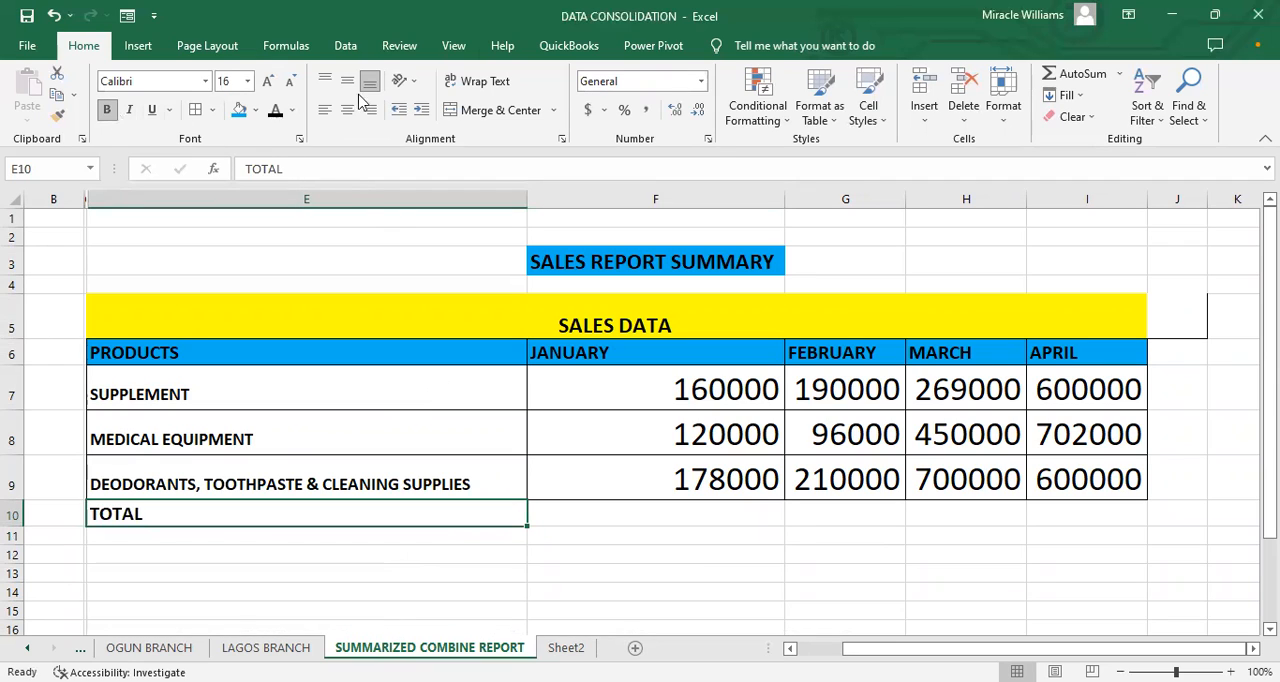
click(267, 81)
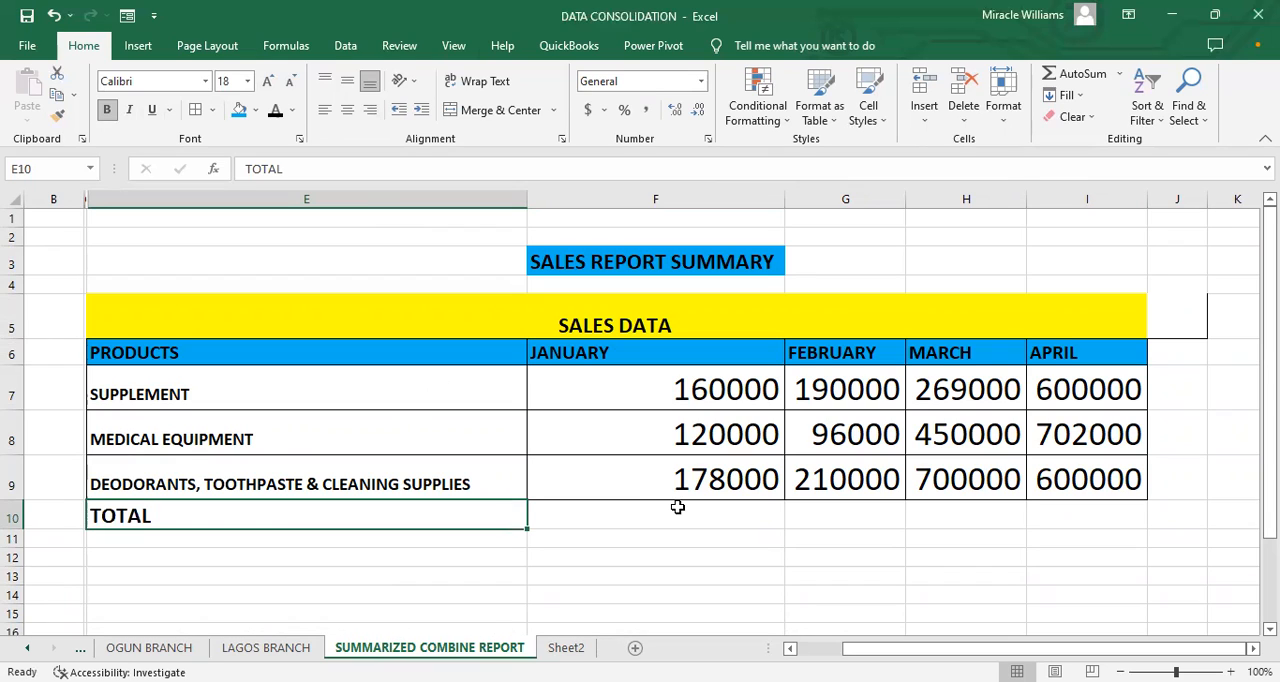
Step: Inspect the January SUPPLEMENT figure on the LAGOS BRANCH sheet and return to the summary sheet
click(638, 507)
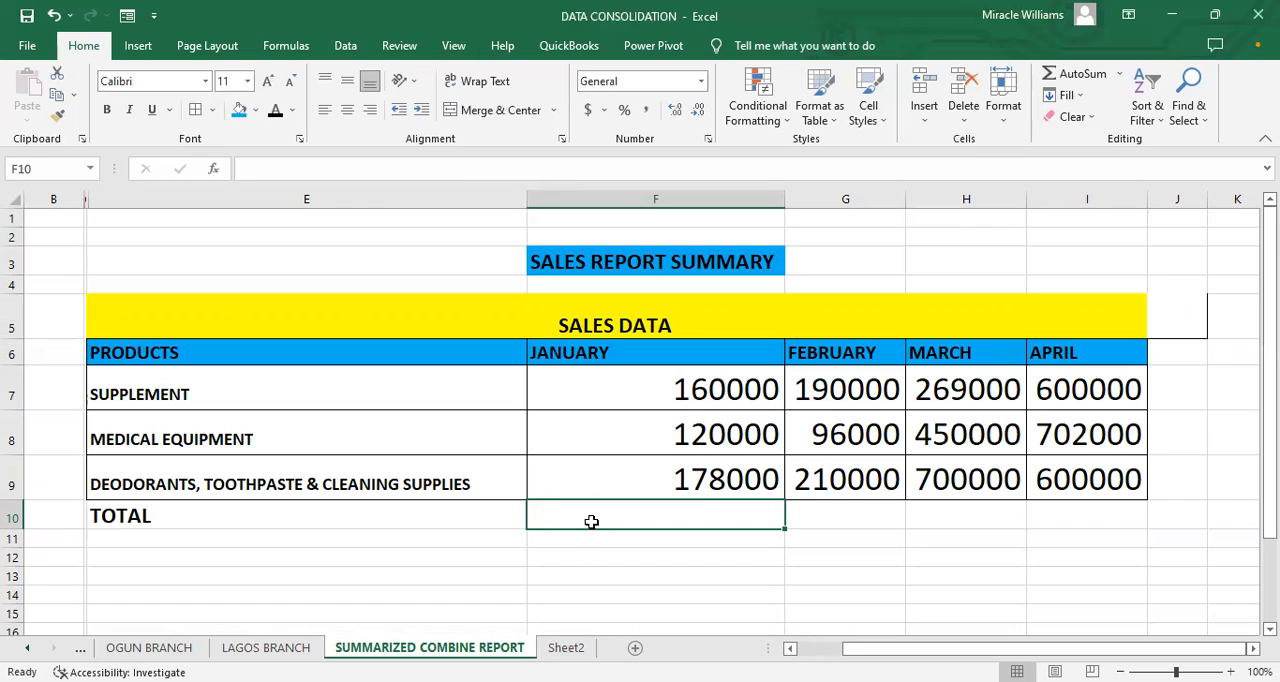
click(519, 533)
click(490, 507)
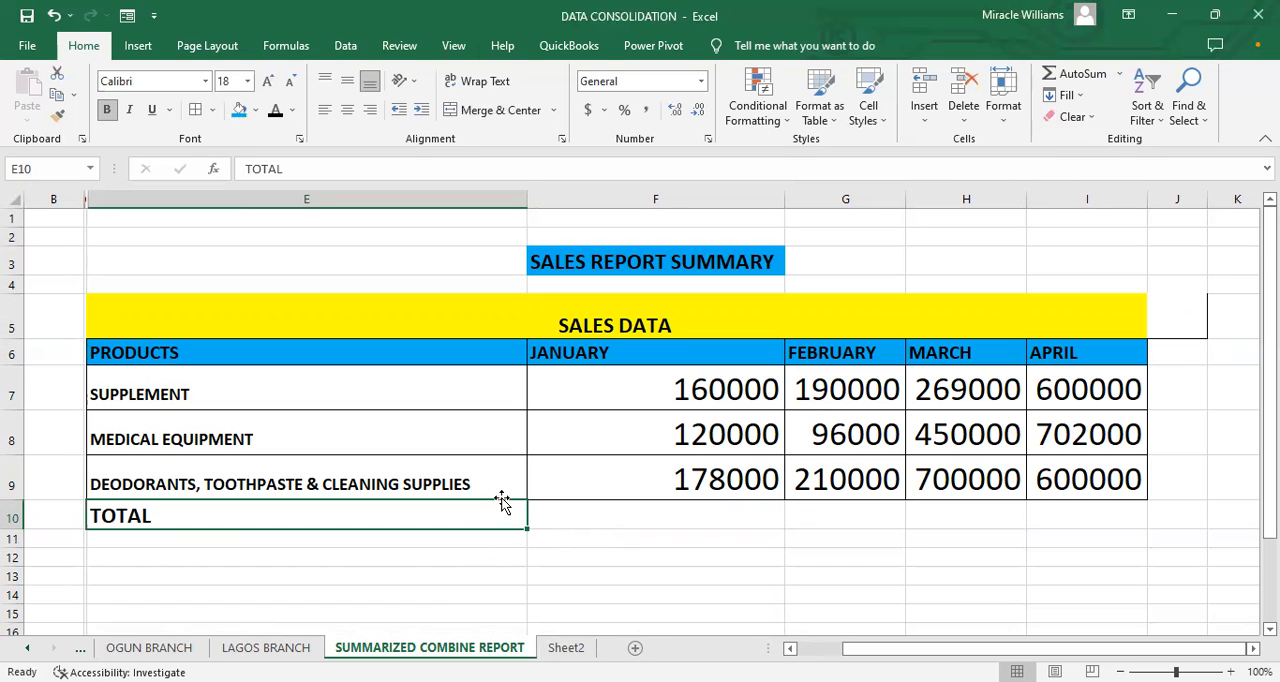
click(244, 649)
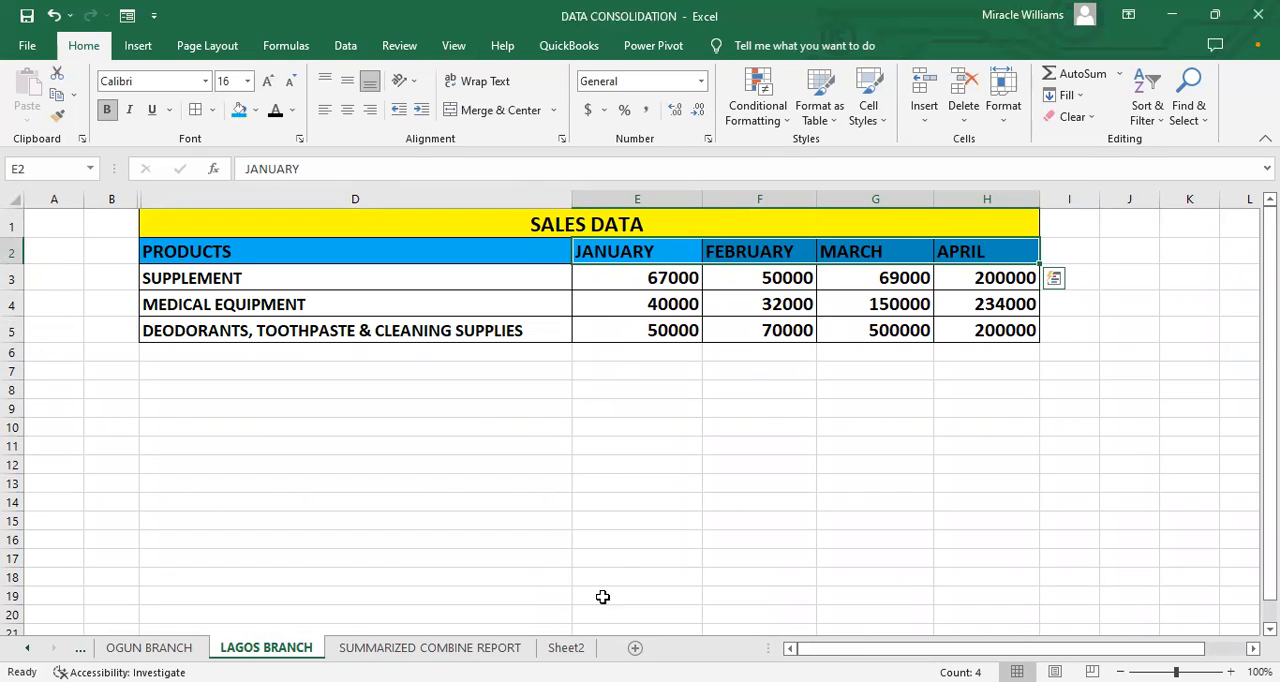
click(645, 278)
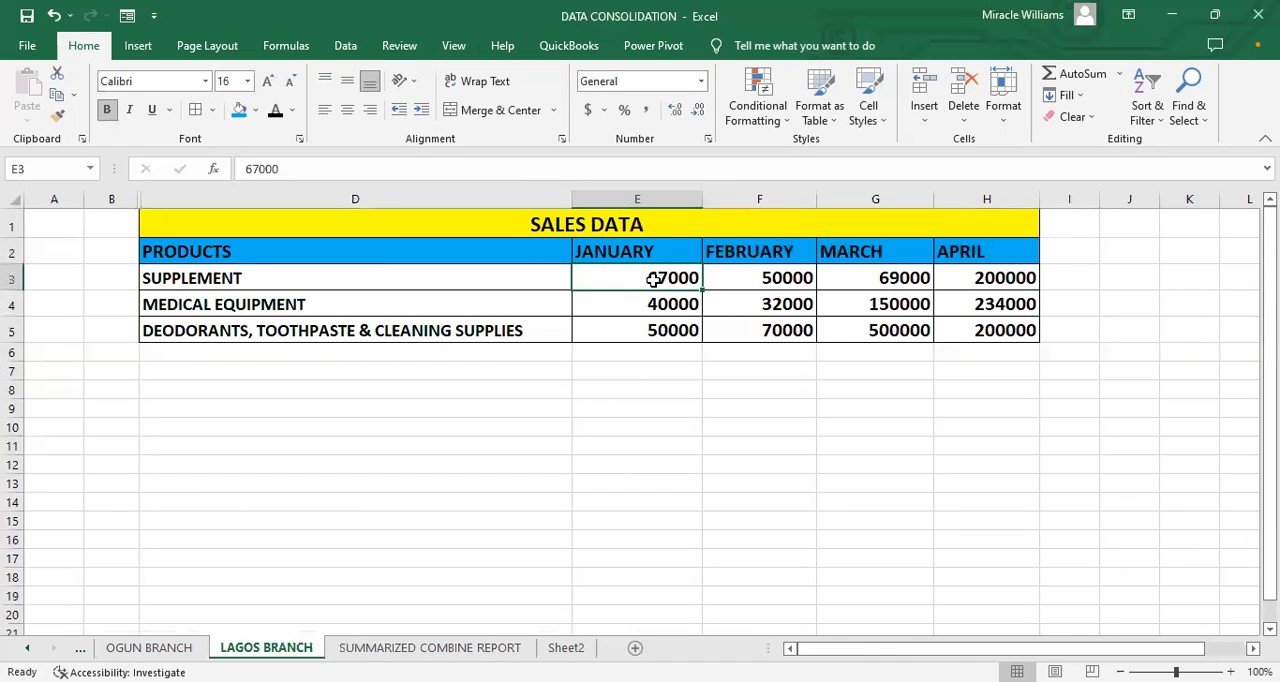
double_click(652, 280)
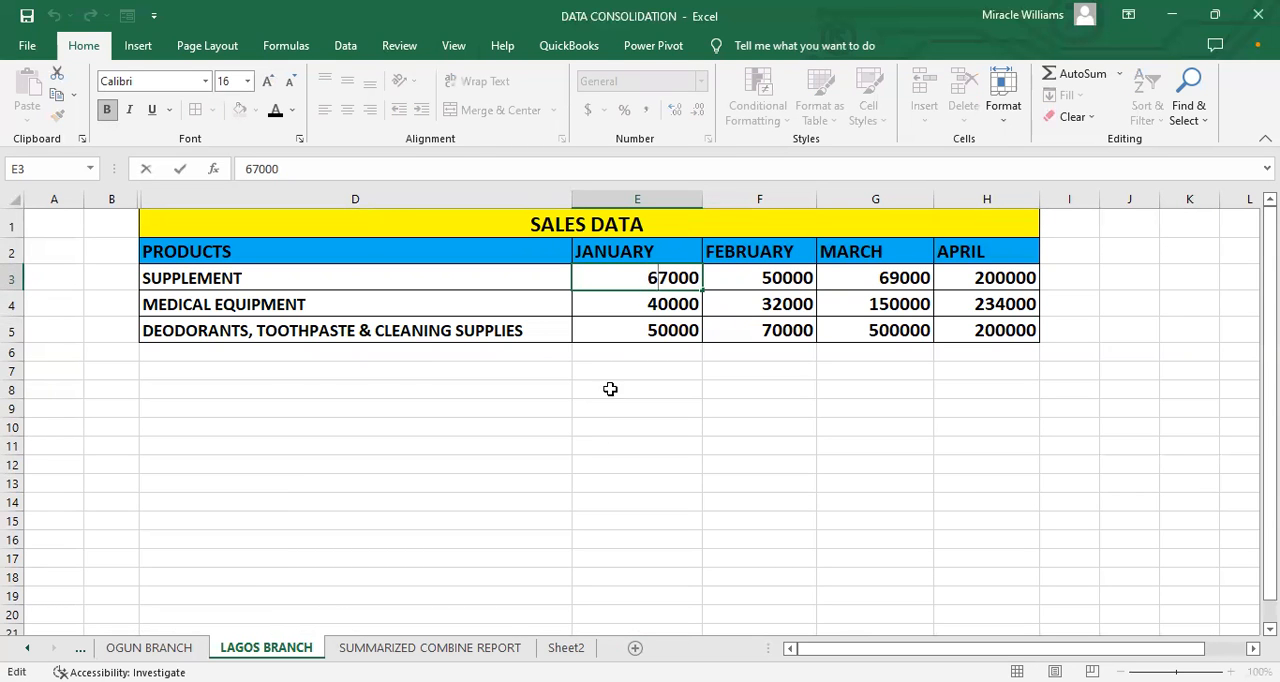
click(430, 648)
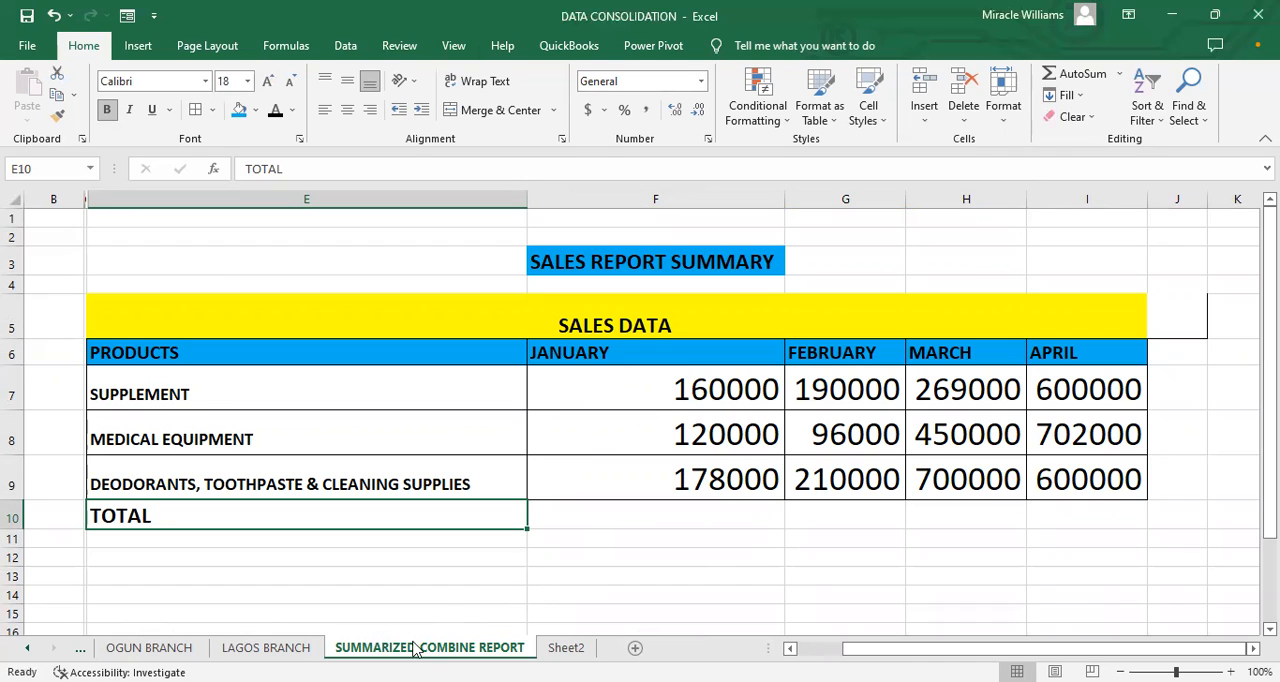
Step: Change the first digit of the January SUPPLEMENT figure on LAGOS BRANCH to 8 and check the matching total in the summary
click(252, 647)
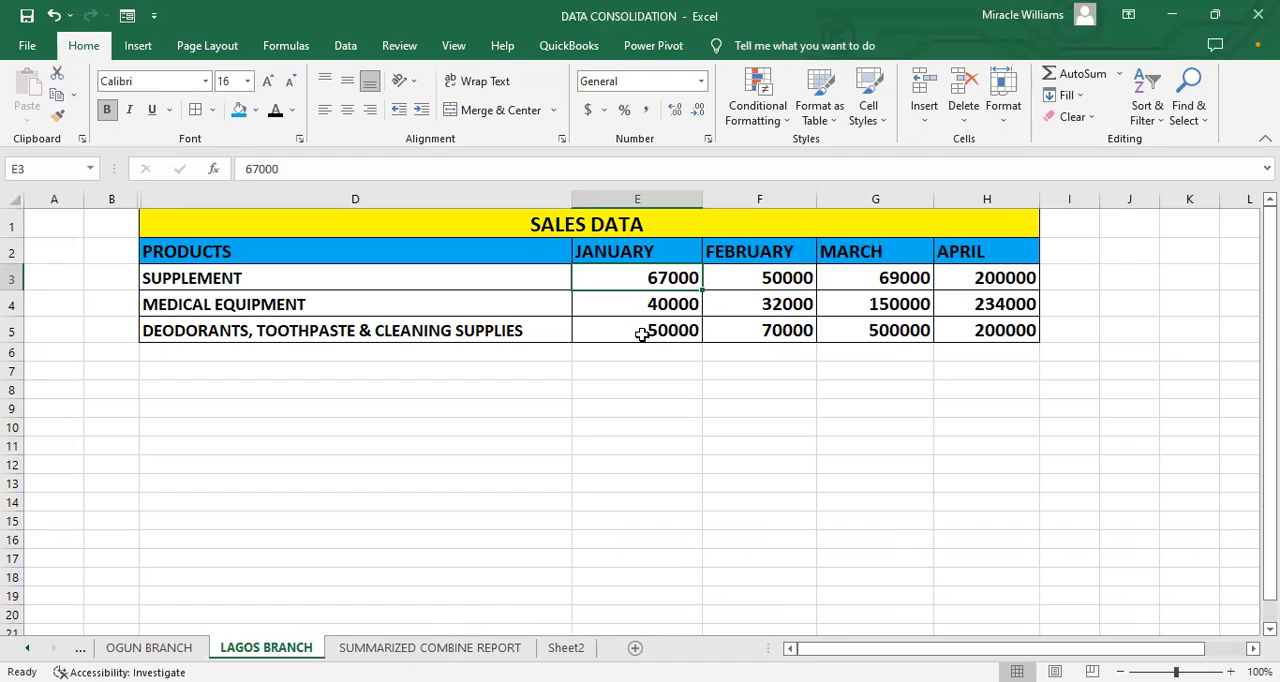
double_click(655, 279)
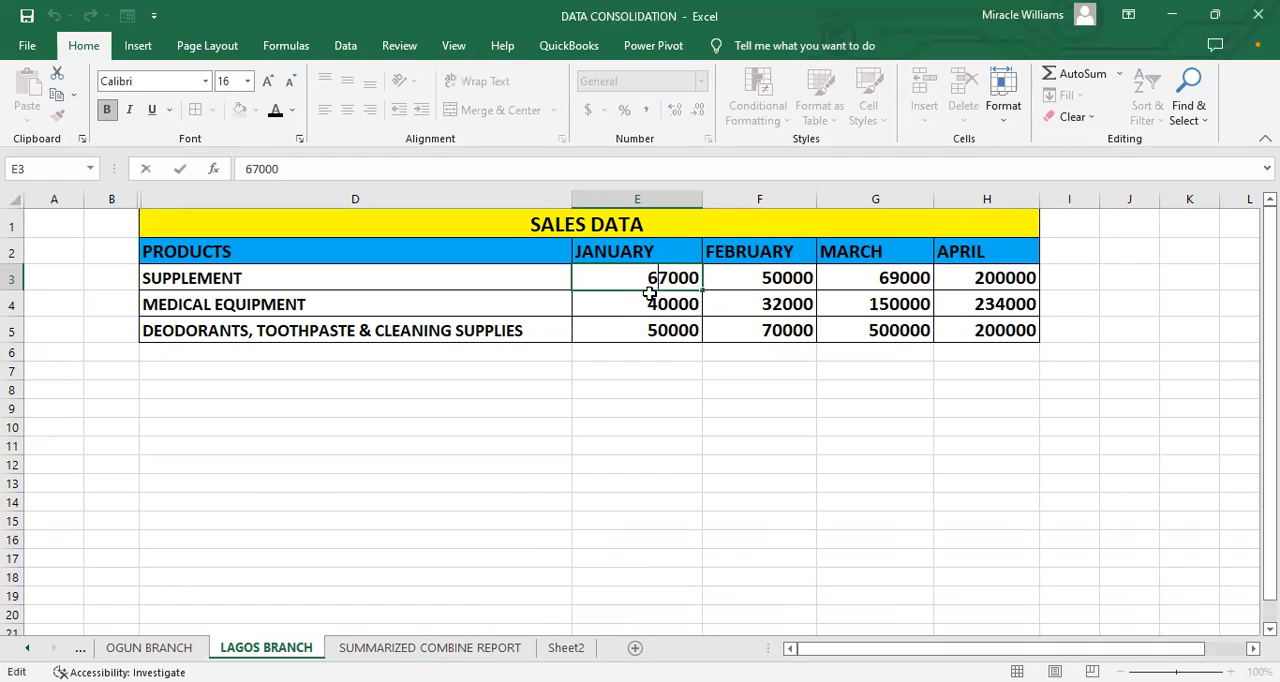
key(BackSpace)
text(8)
click(566, 384)
click(469, 647)
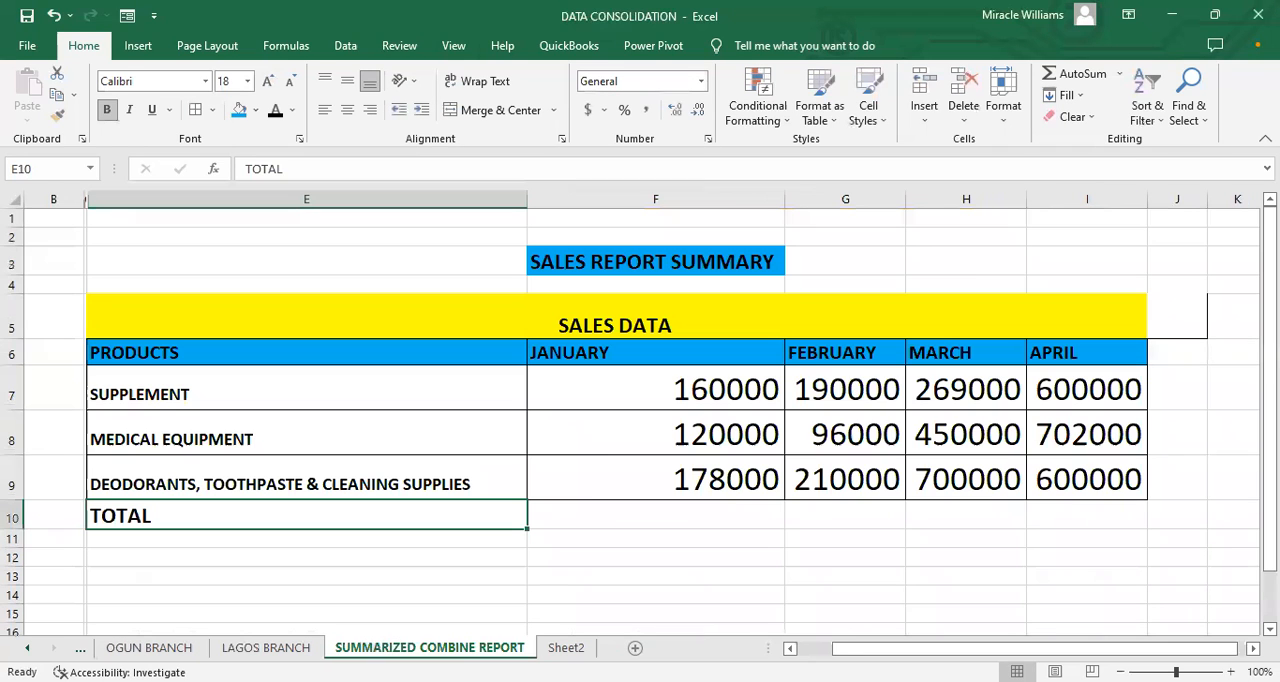
click(695, 390)
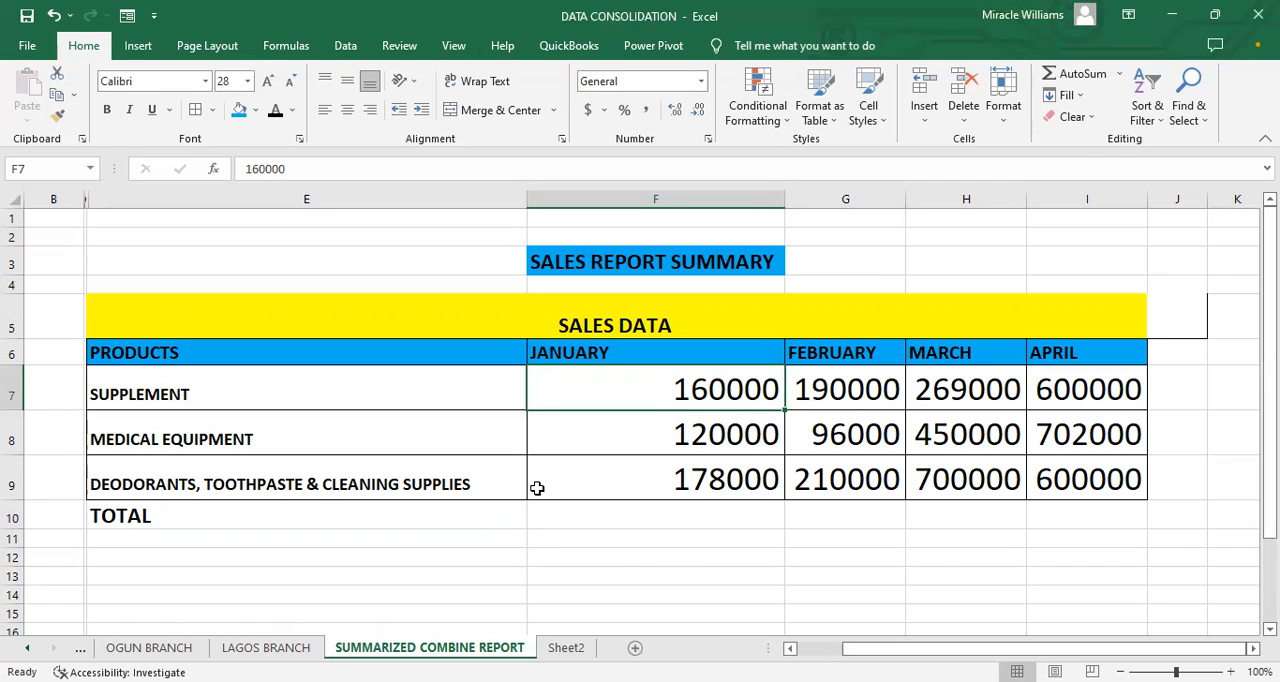
Step: Start a Consolidate operation at cell D3 of Sheet2 using the Sum function
click(566, 648)
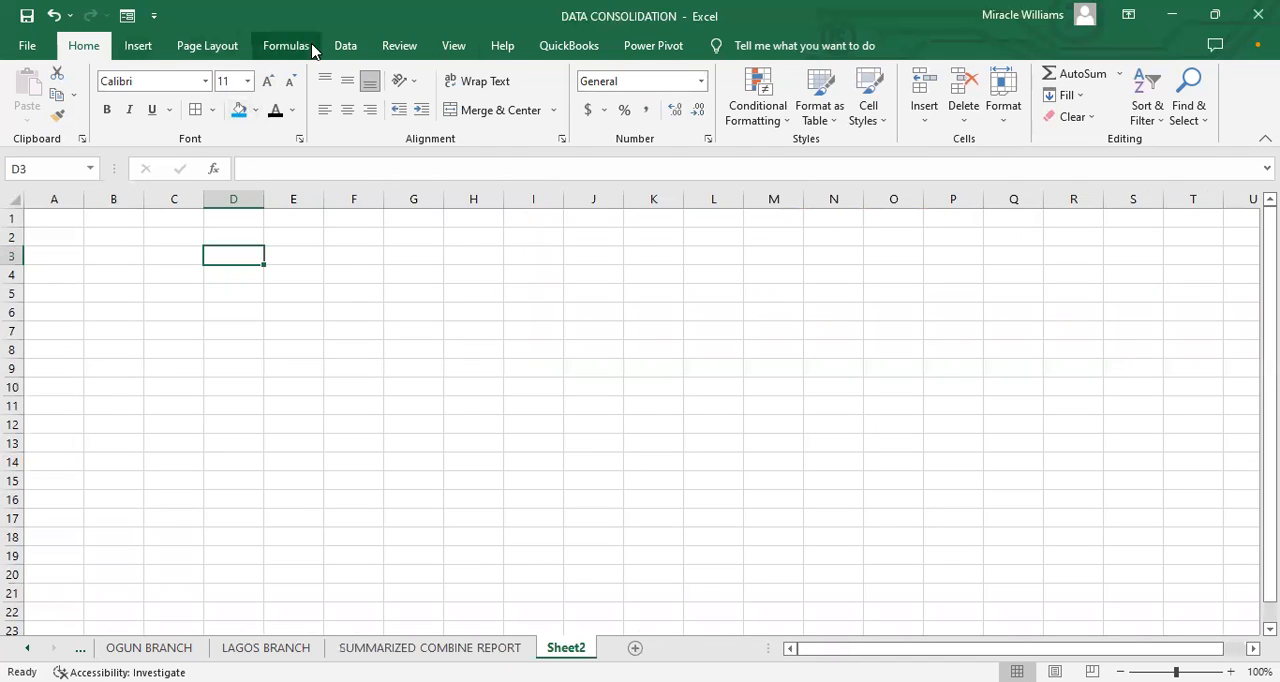
click(346, 47)
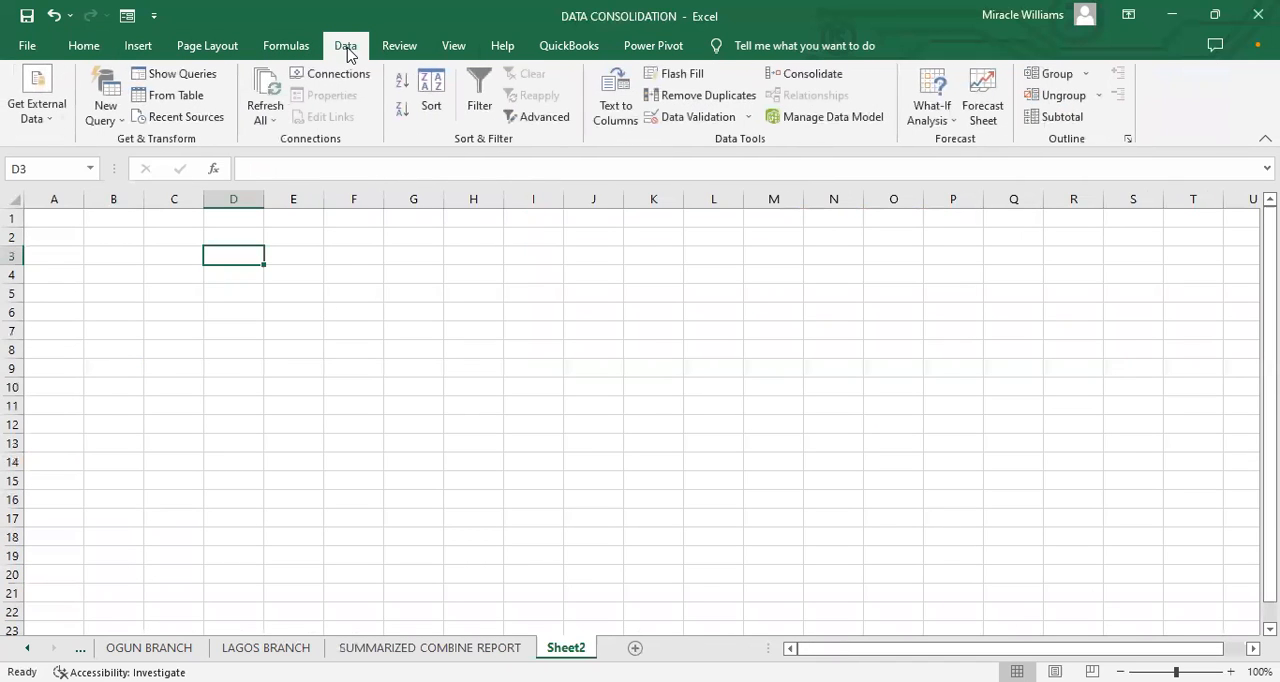
click(805, 78)
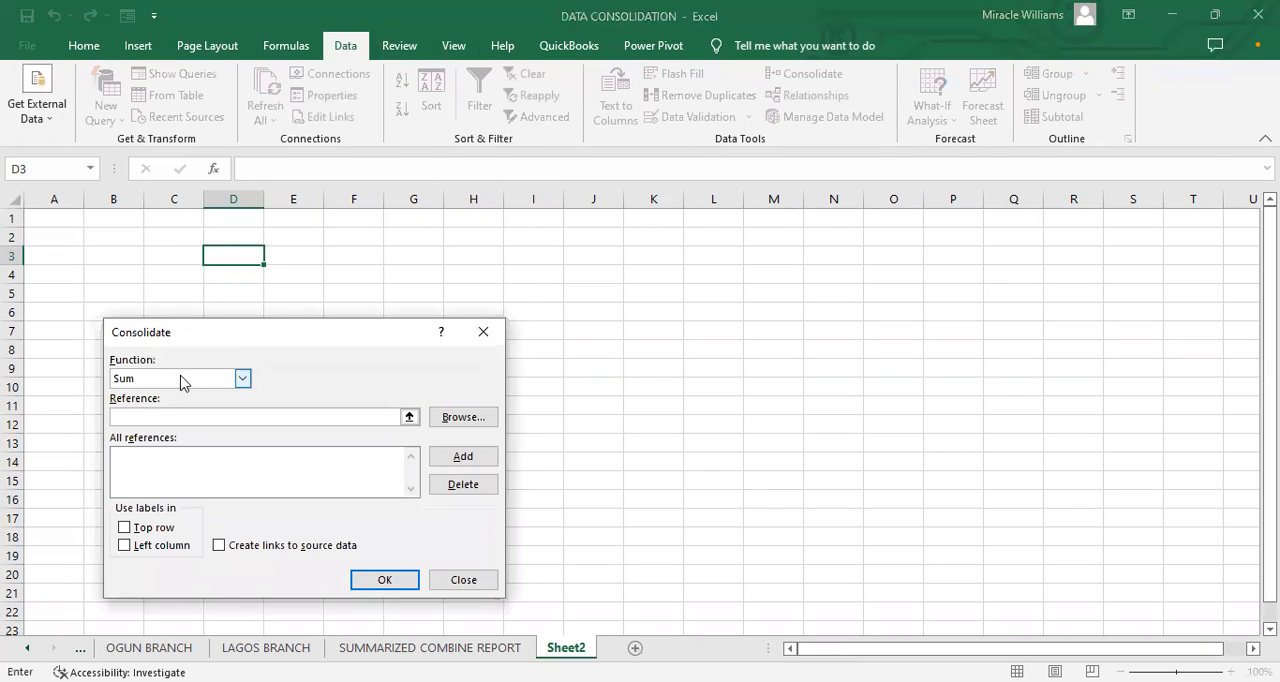
click(242, 379)
click(182, 393)
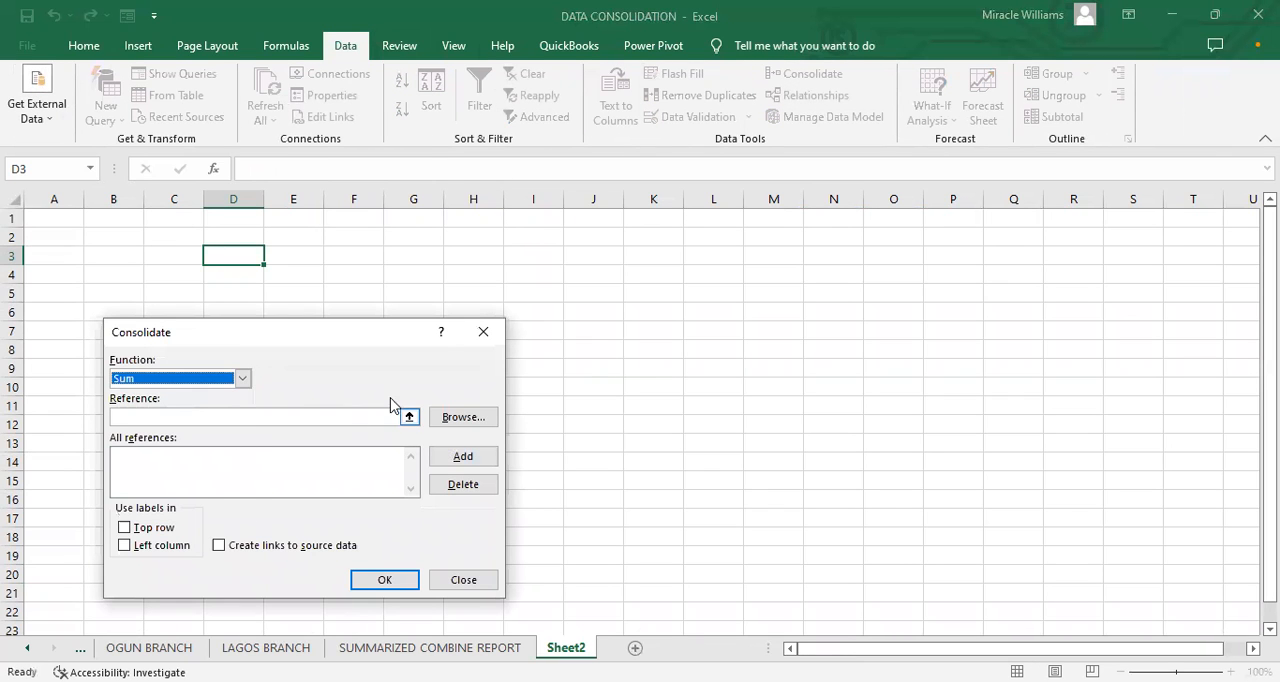
Step: Add the range B2:F6 from the PORT HARCOURT BRANCH sheet to the consolidation references
click(408, 417)
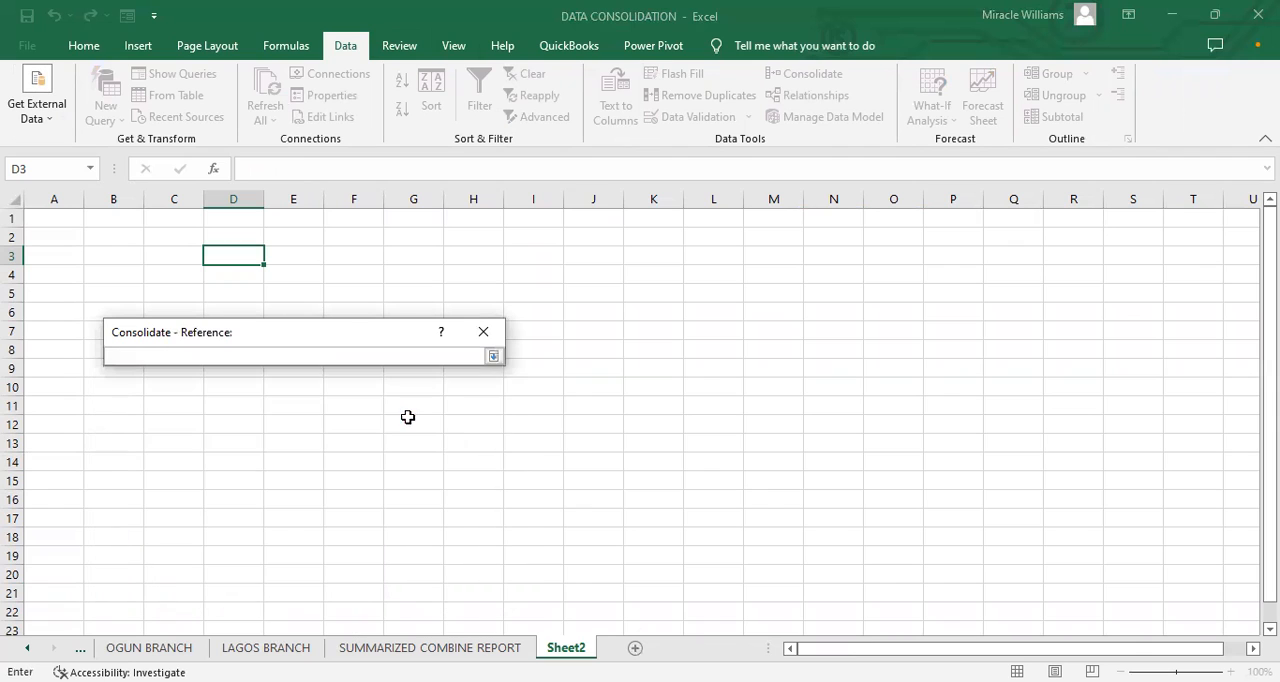
click(150, 647)
click(26, 647)
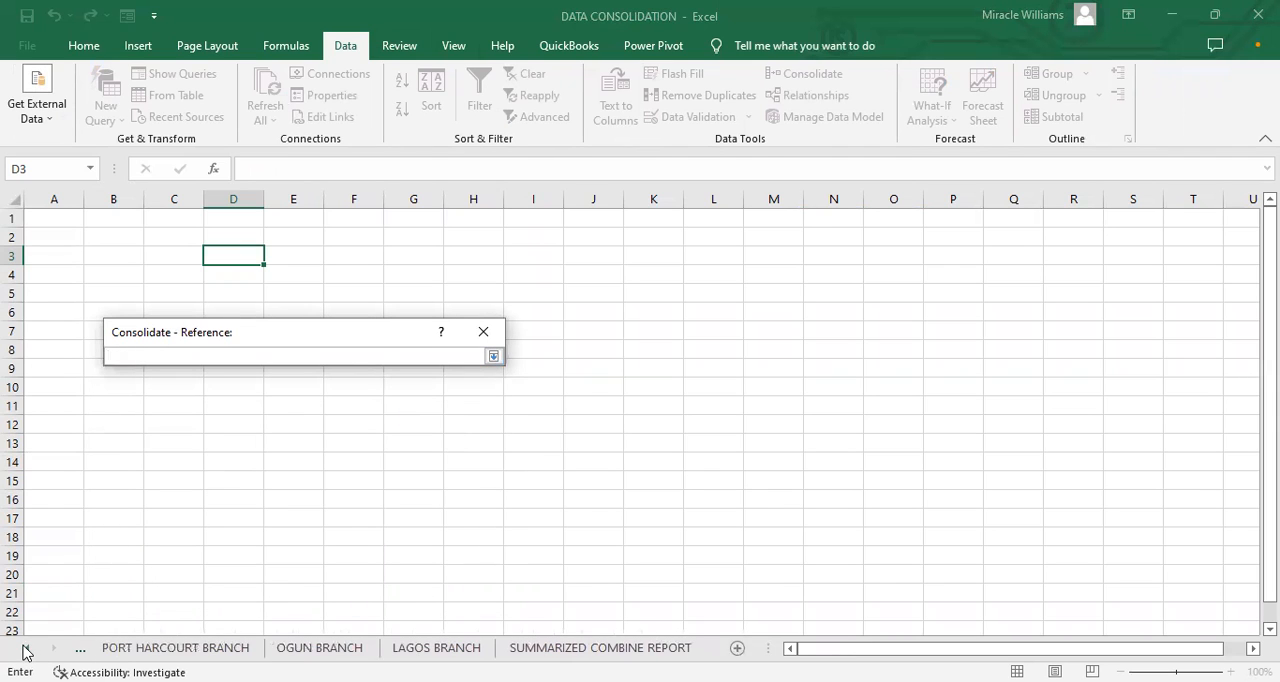
click(118, 647)
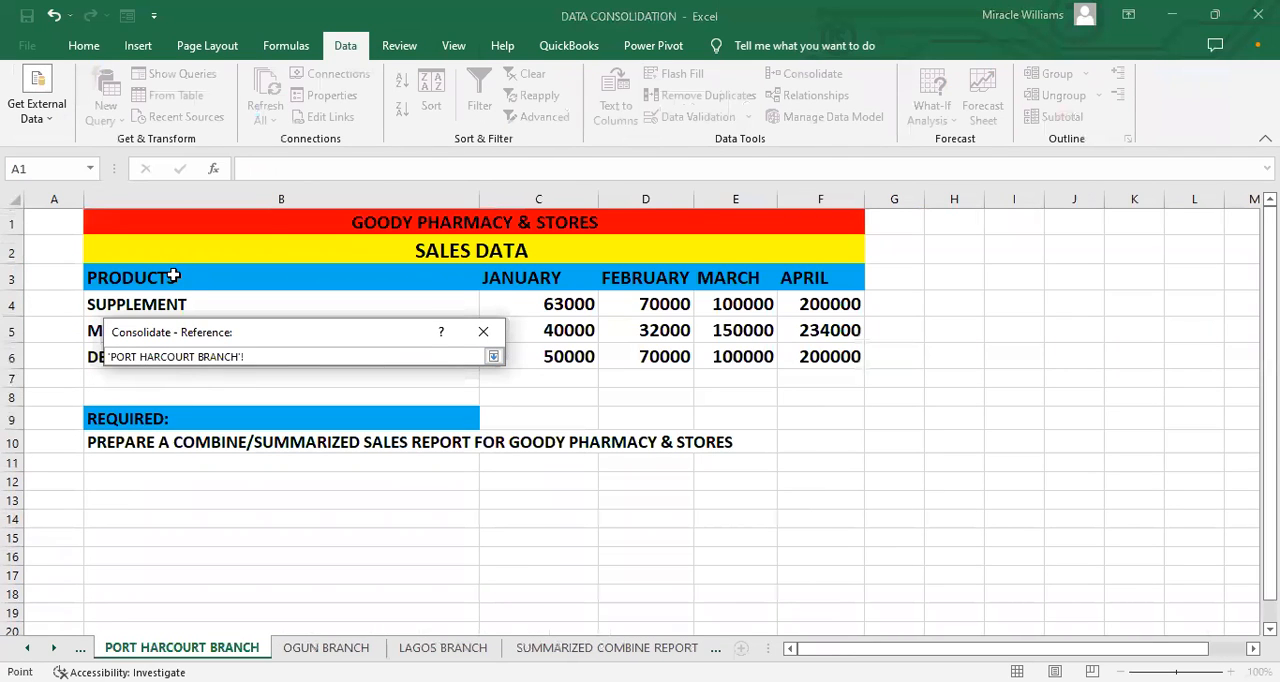
drag(171, 259, 652, 360)
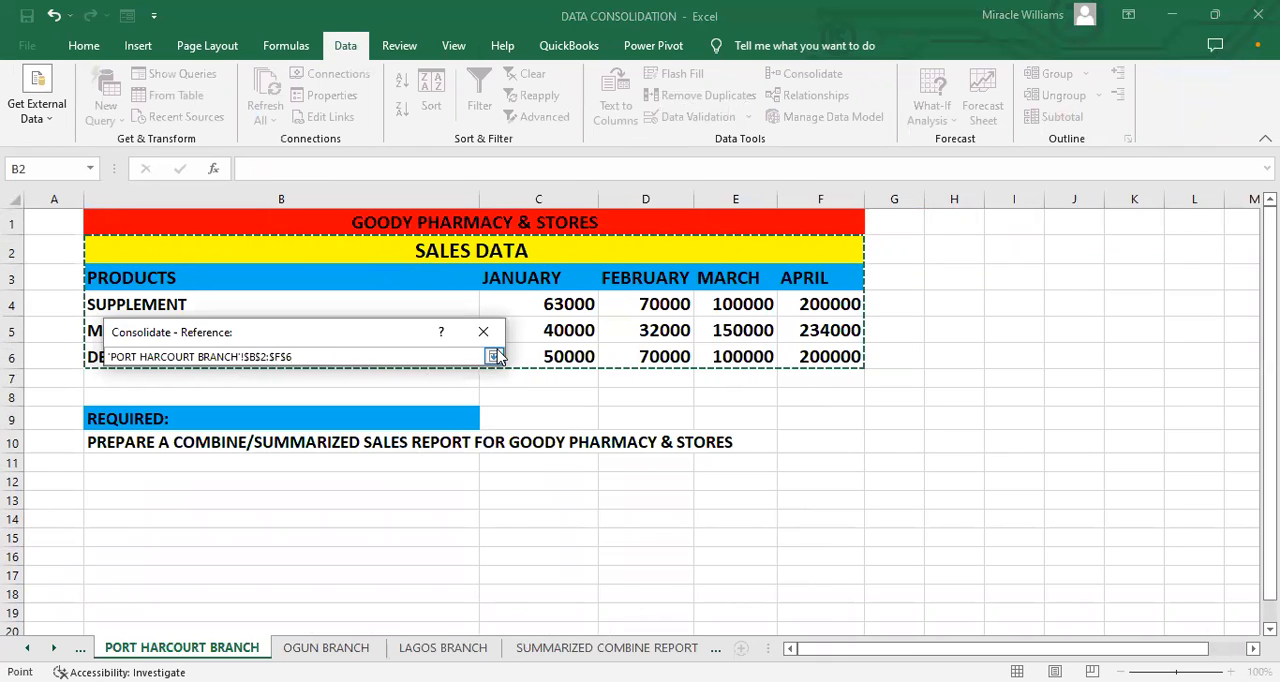
click(494, 356)
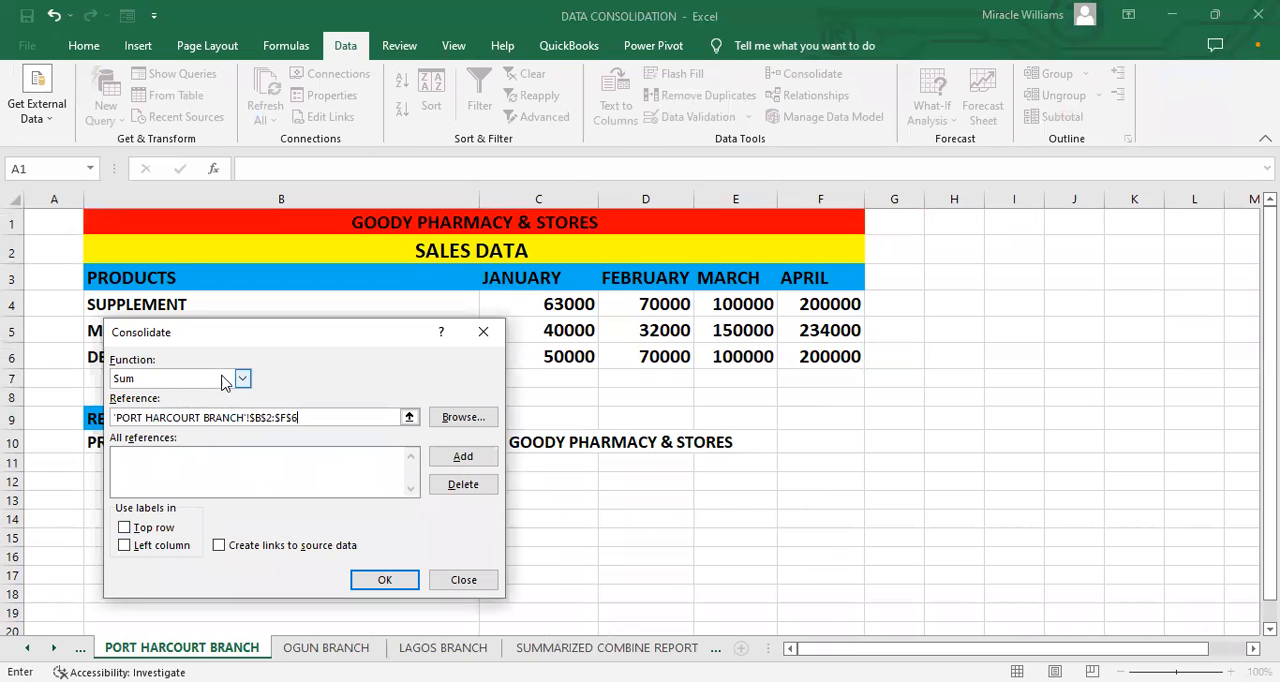
click(460, 458)
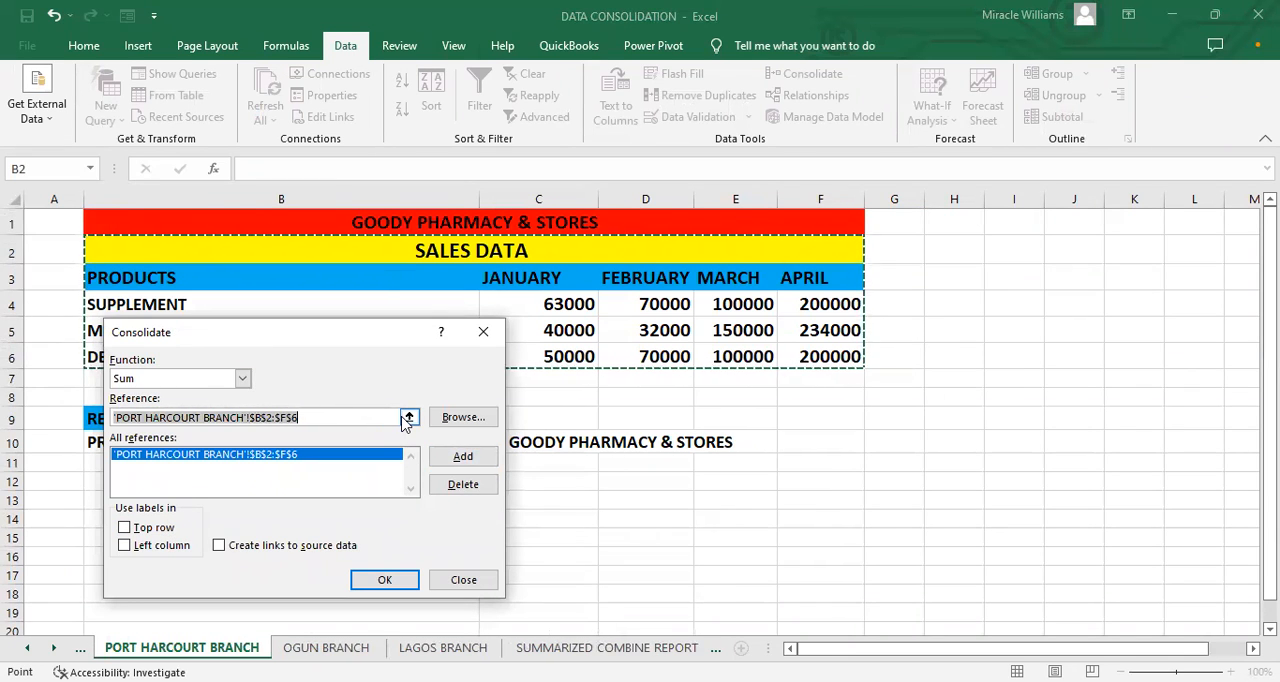
Step: Add the range D1:H5 from the OGUN BRANCH sheet to the consolidation references
click(408, 419)
click(326, 647)
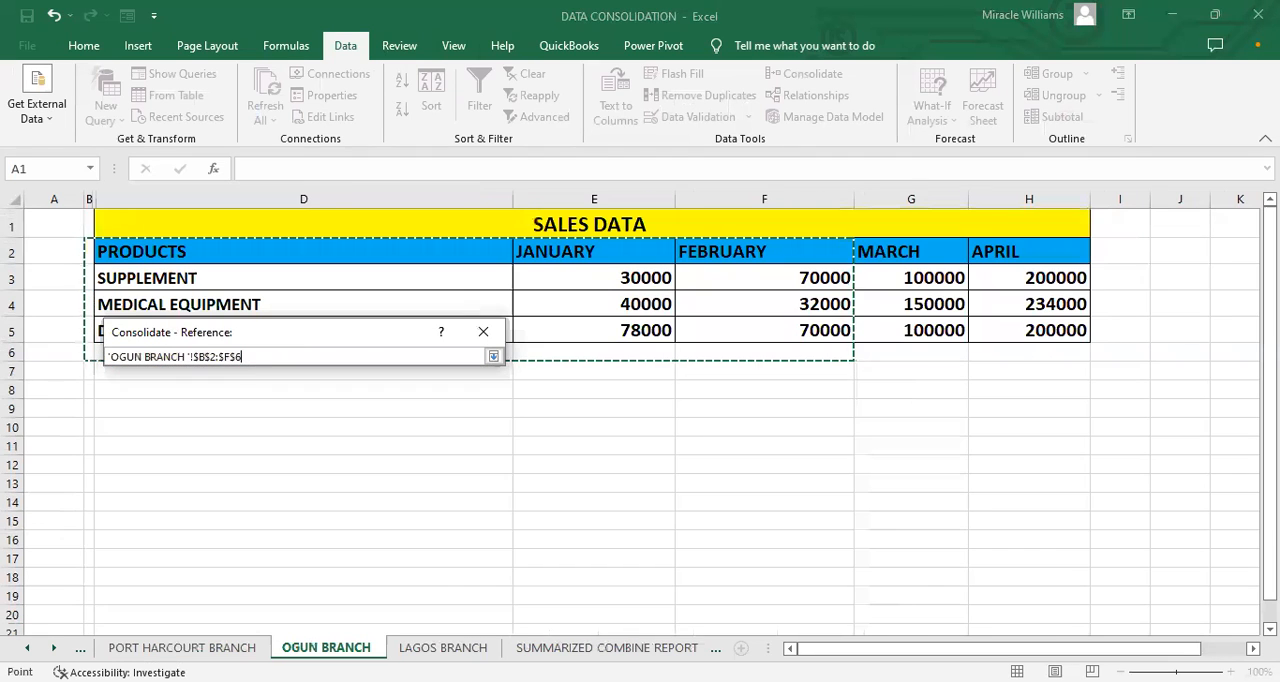
click(202, 231)
drag(202, 231, 717, 322)
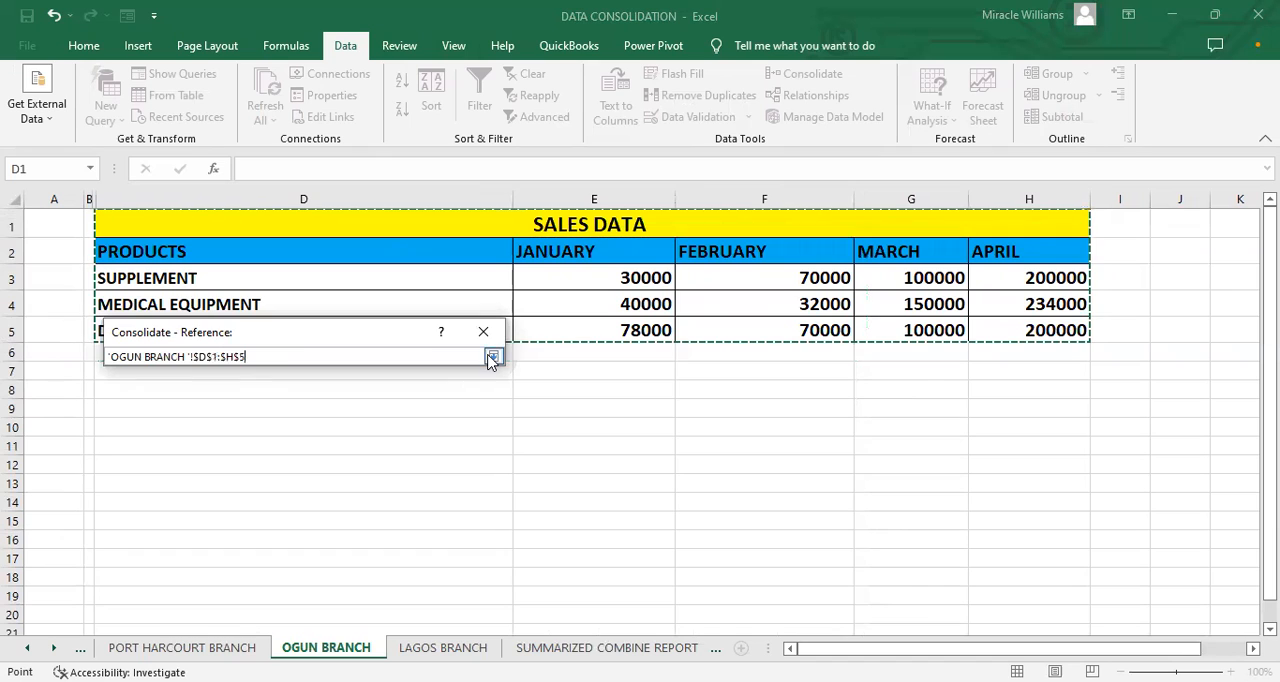
click(493, 357)
click(463, 456)
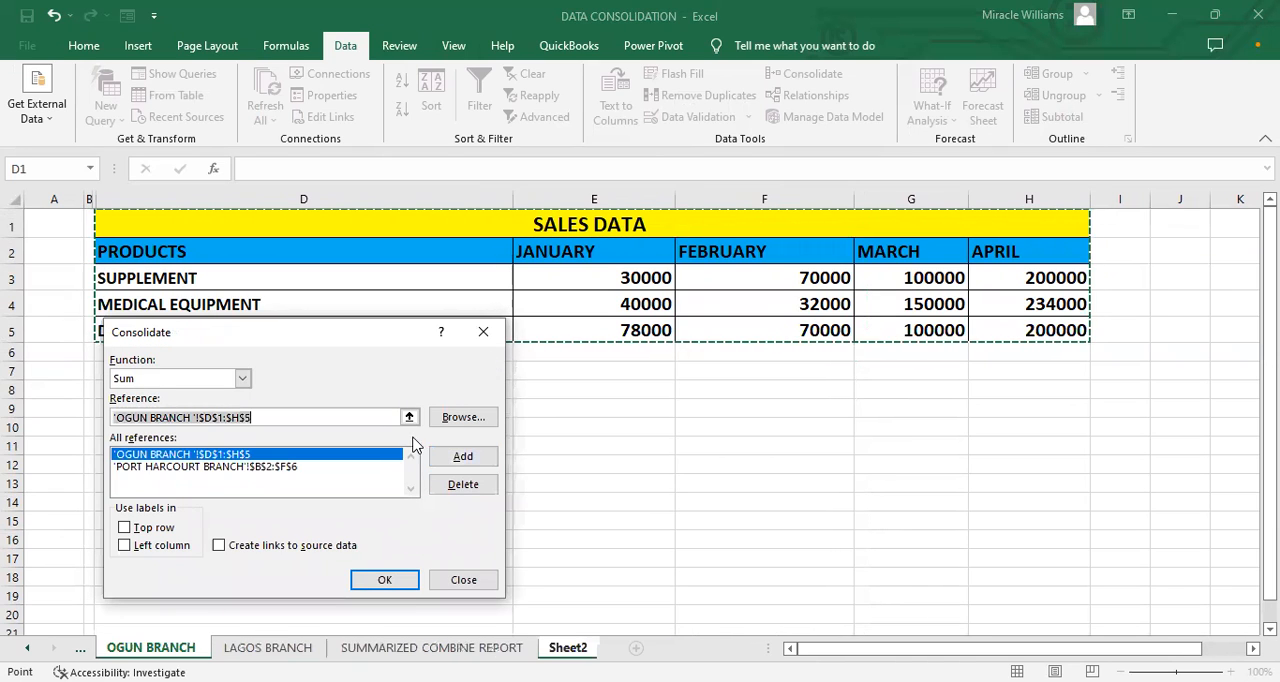
Step: Add the LAGOS BRANCH range D1:H5 to the references and run the consolidation with links to the source data
click(409, 416)
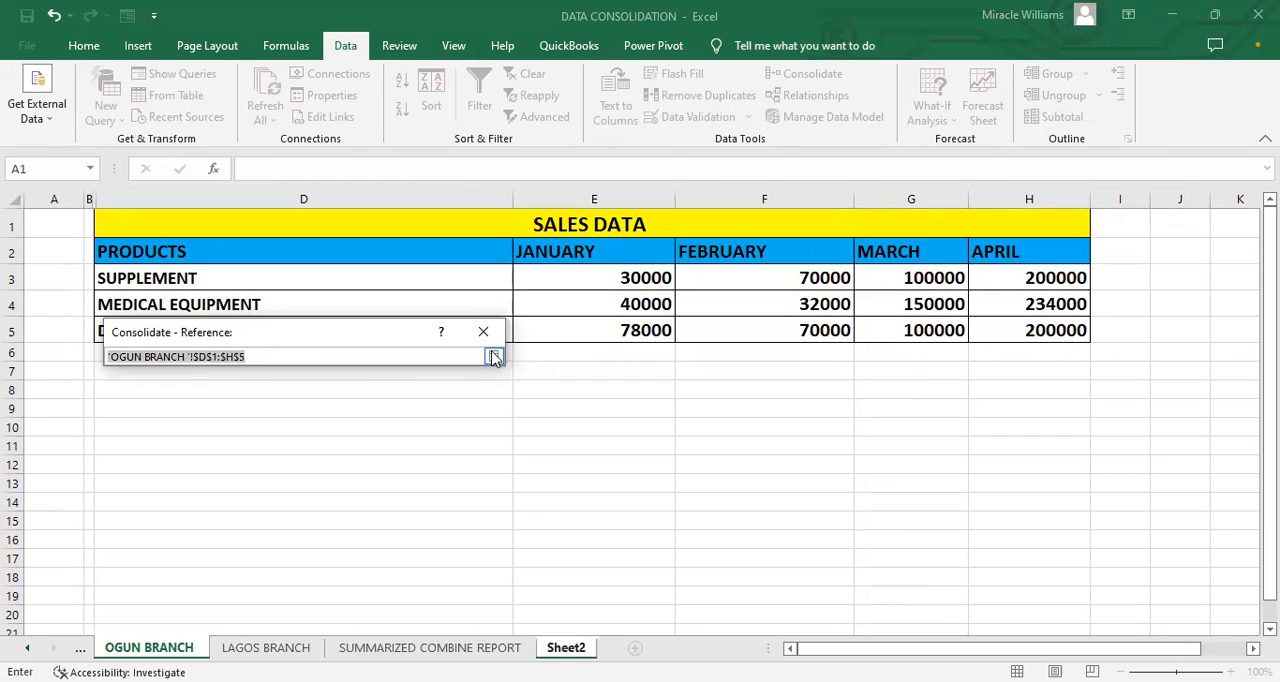
click(303, 648)
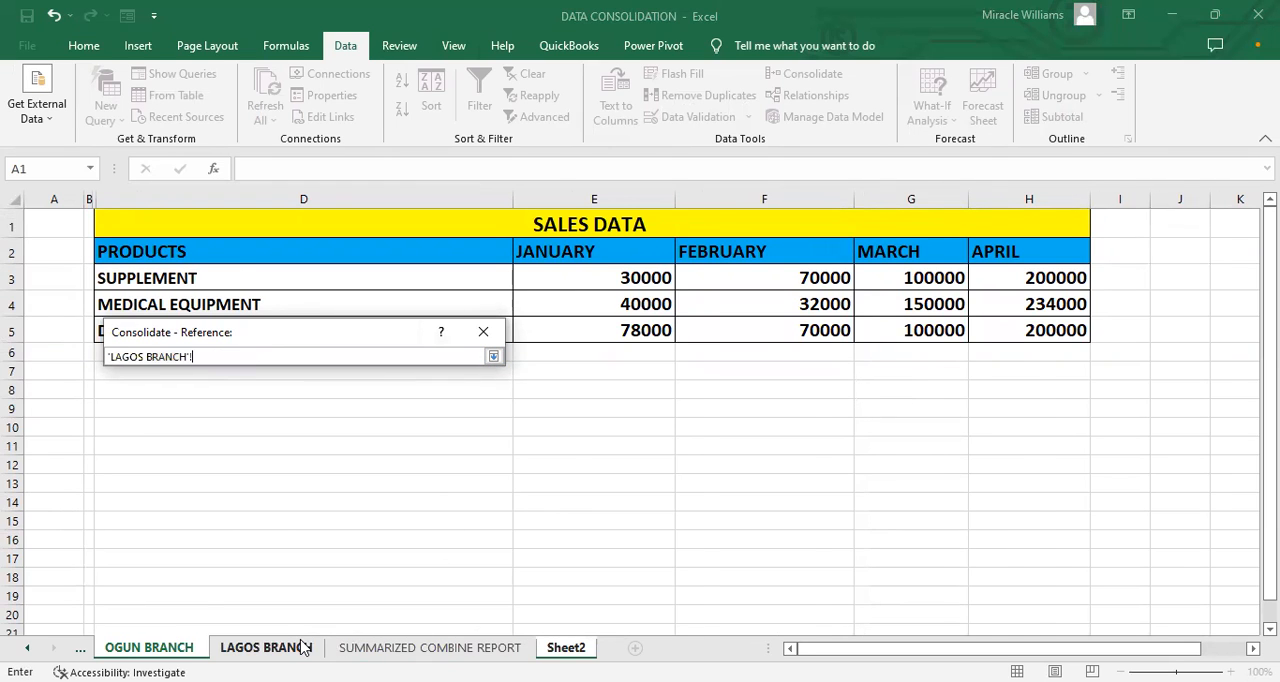
drag(198, 217, 299, 239)
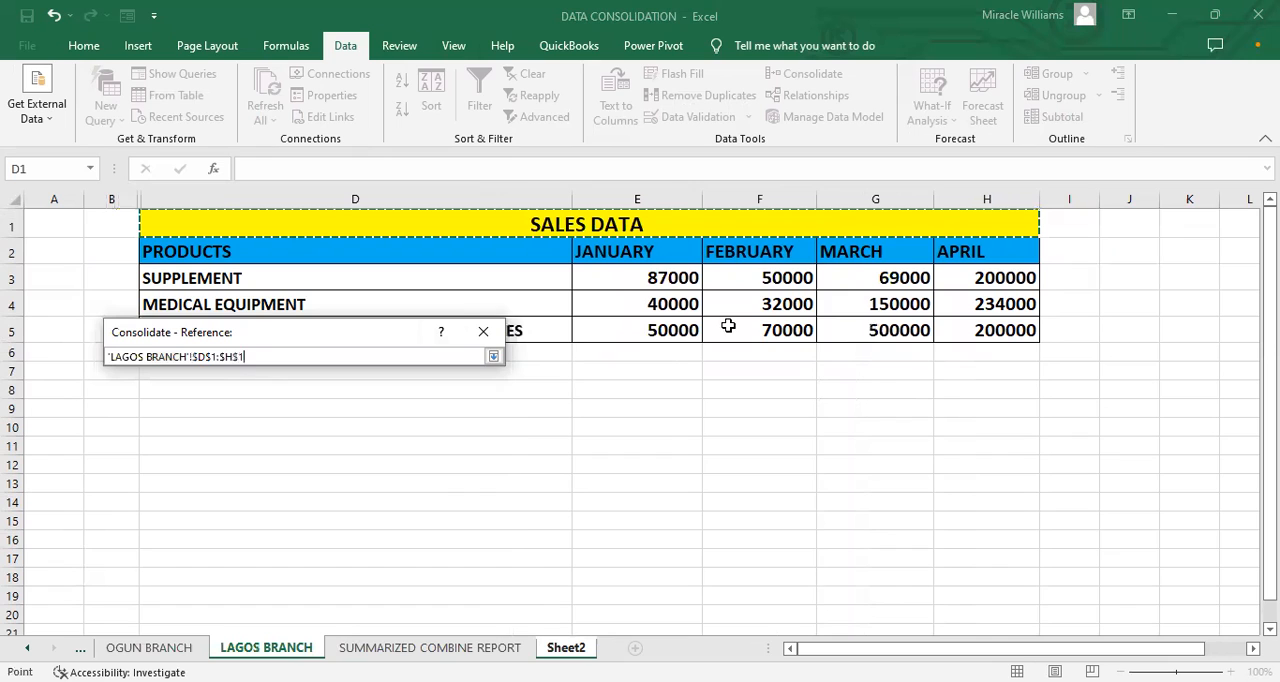
click(493, 357)
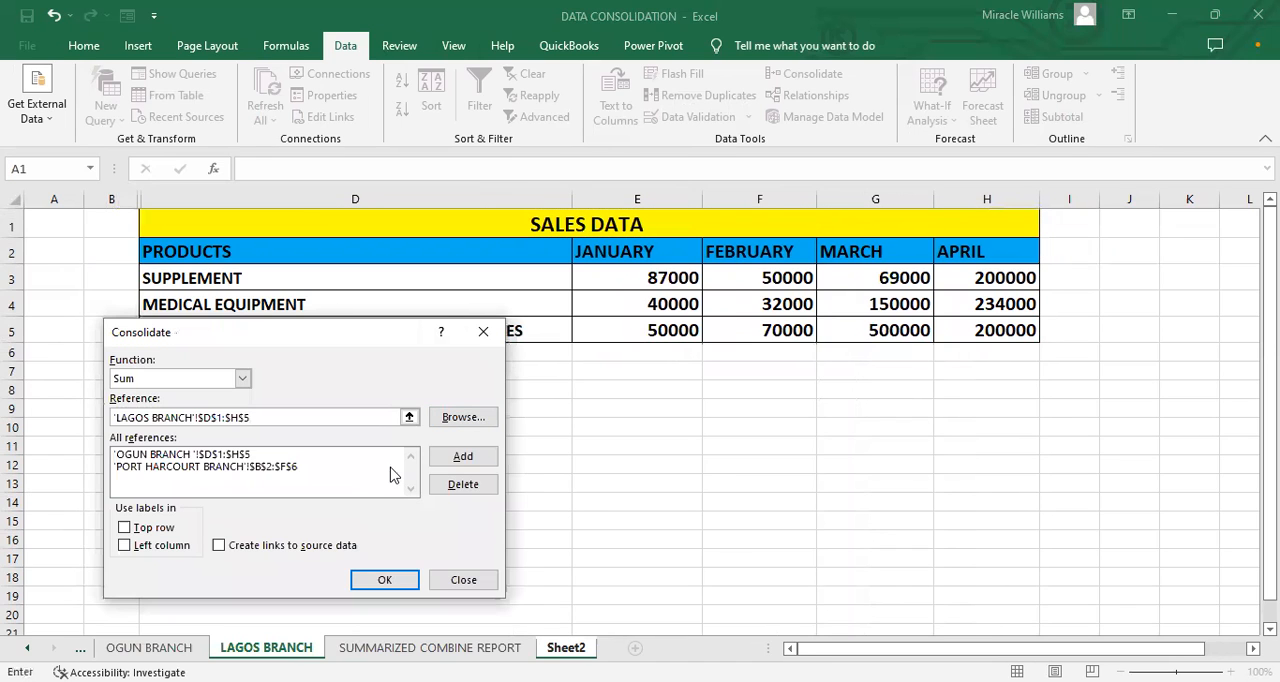
click(465, 457)
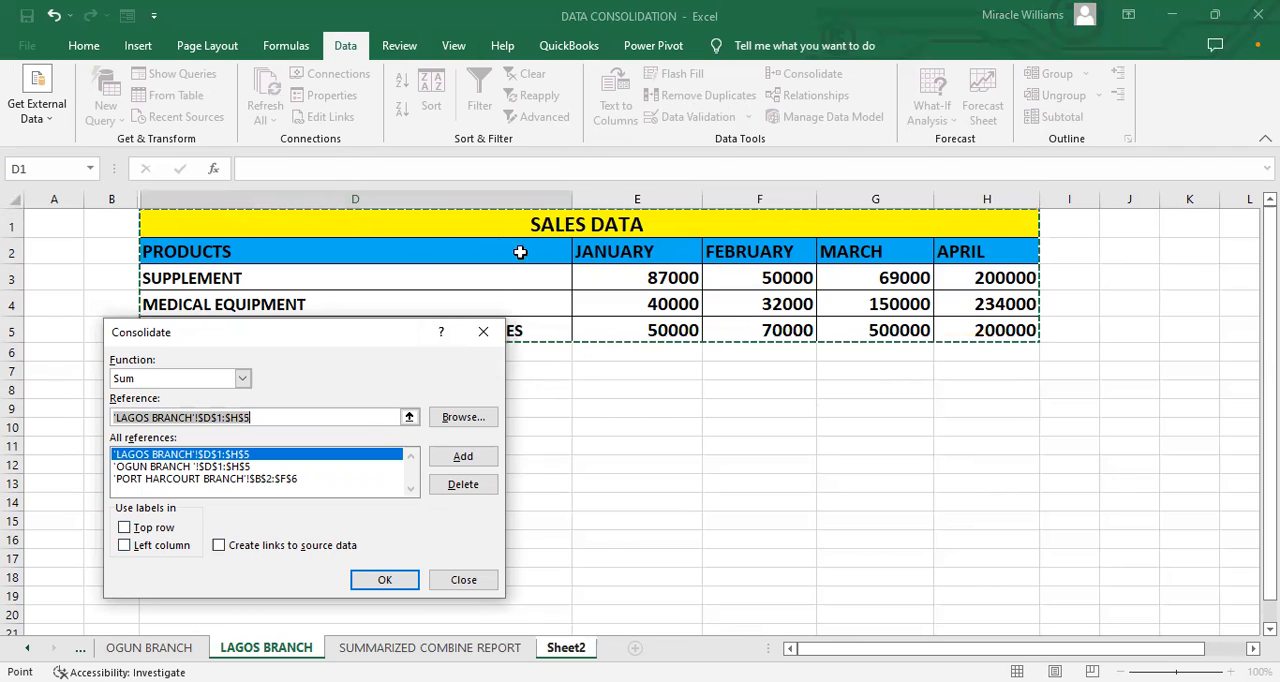
click(265, 546)
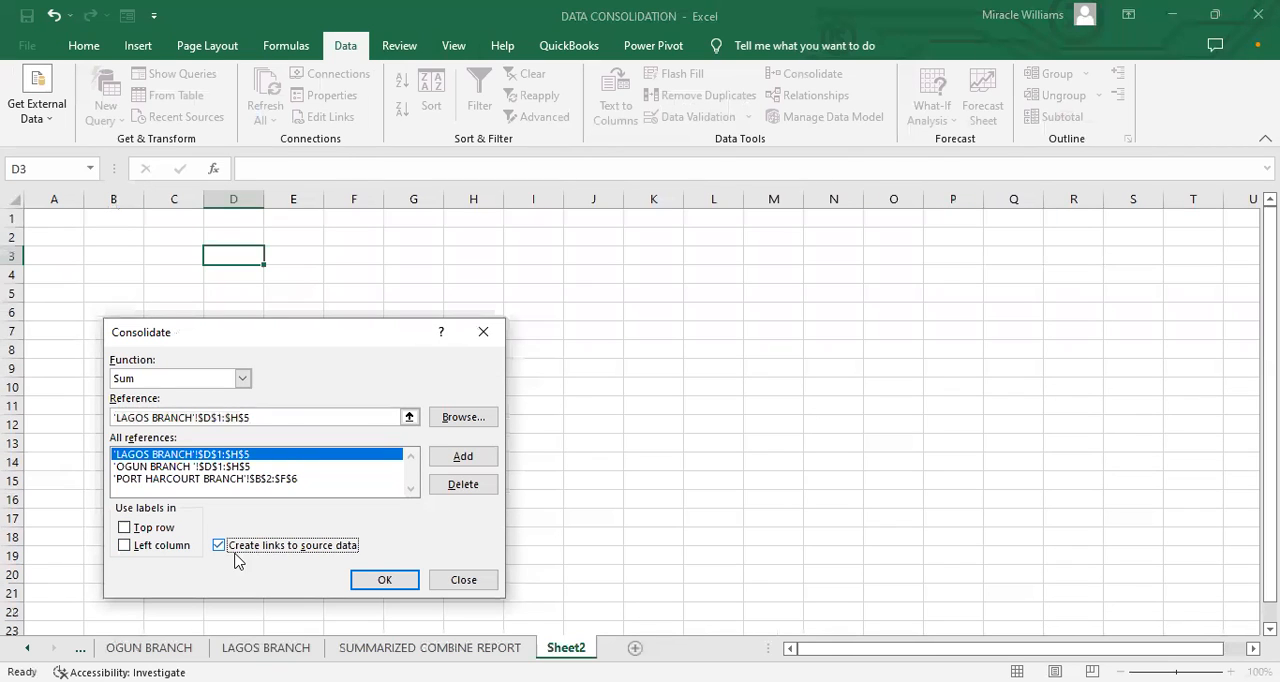
click(376, 587)
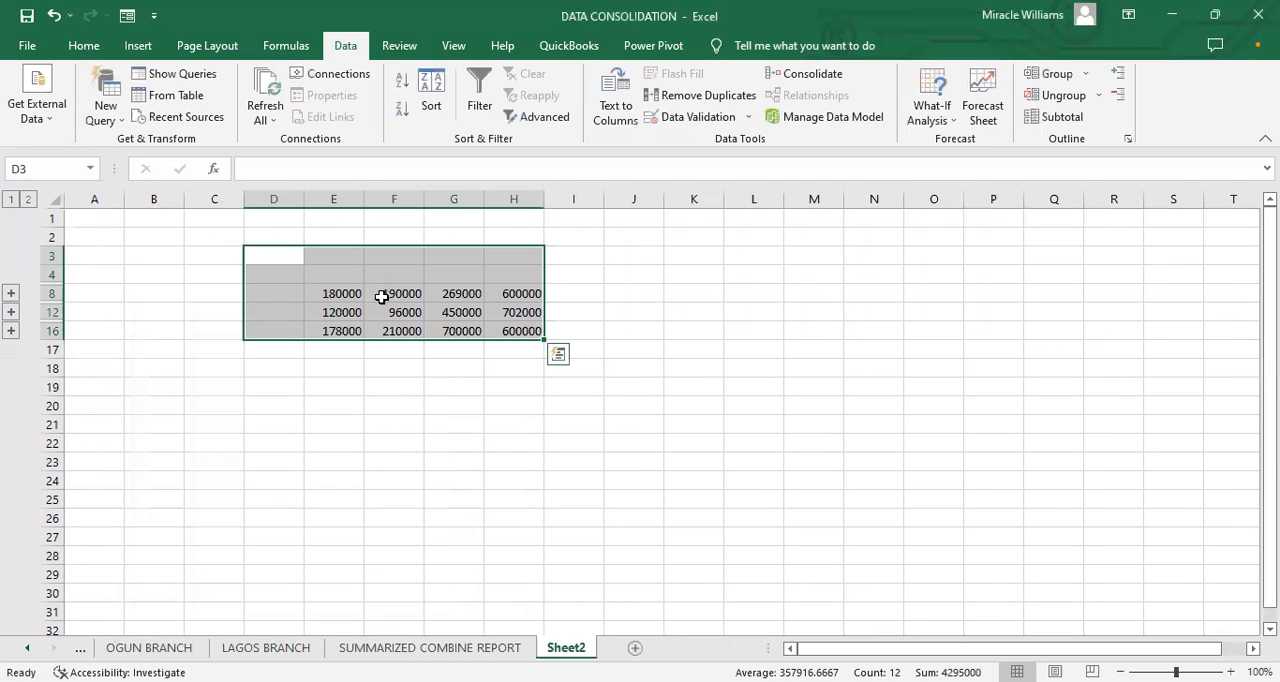
Step: Enlarge the text of the consolidated figures on Sheet2 to 28 points
mouse_move(544, 339)
mouse_down()
mouse_move(563, 353)
mouse_move(556, 341)
mouse_up()
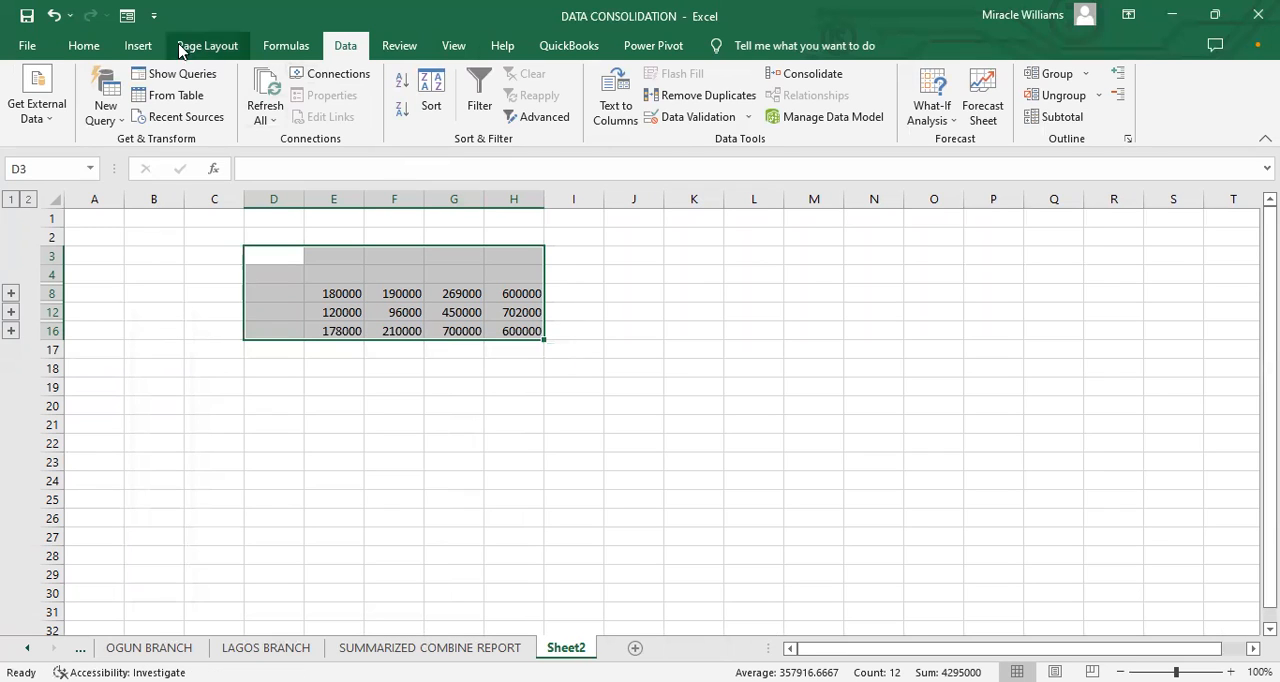
click(84, 45)
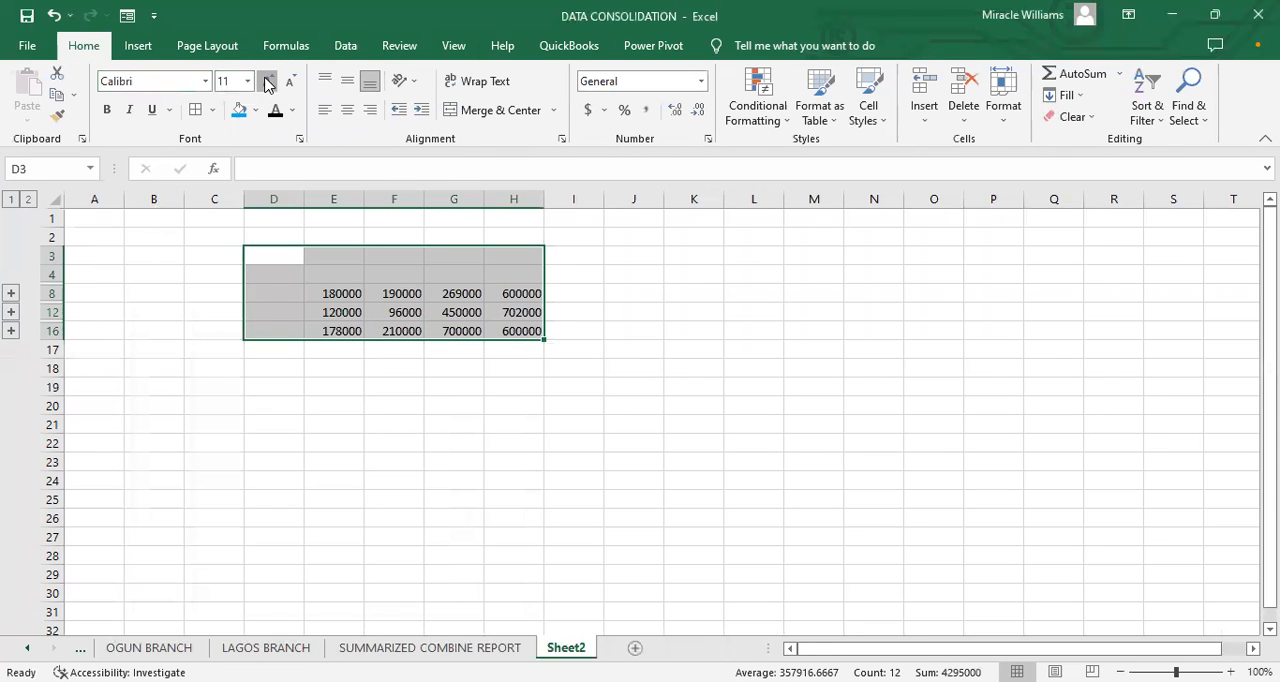
click(379, 373)
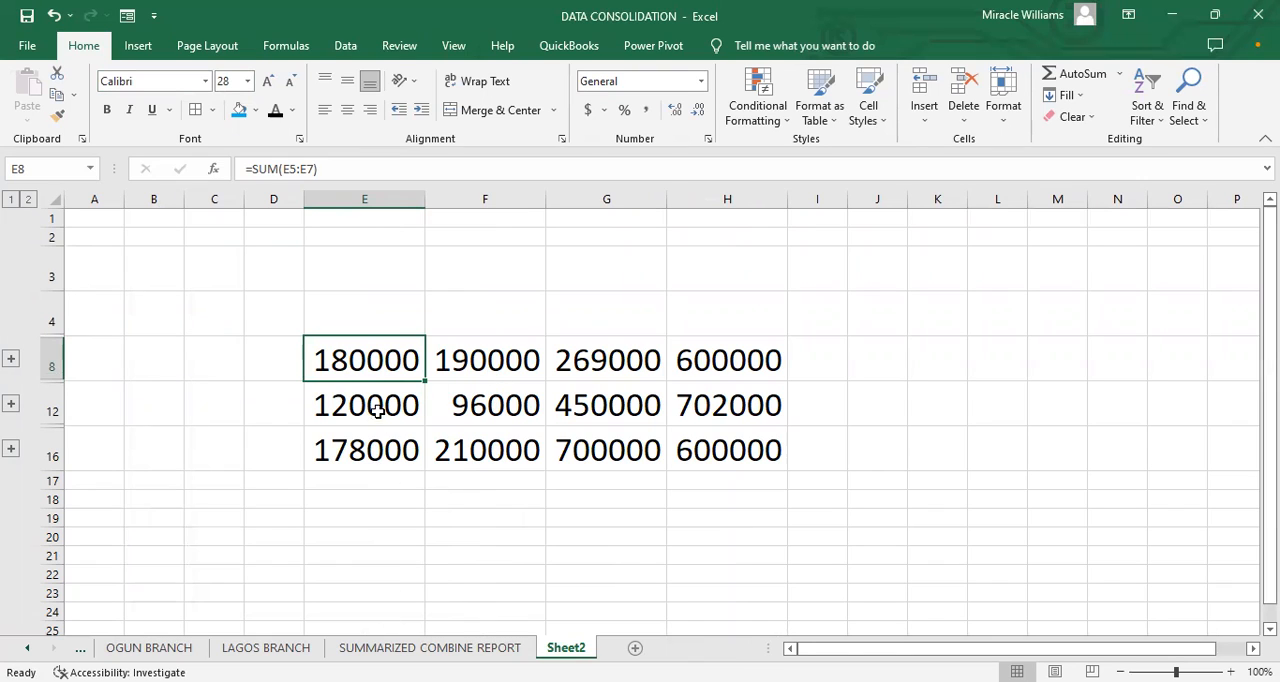
Step: Inspect the formulas behind the consolidated totals in cells F8, F12 and E8
click(501, 343)
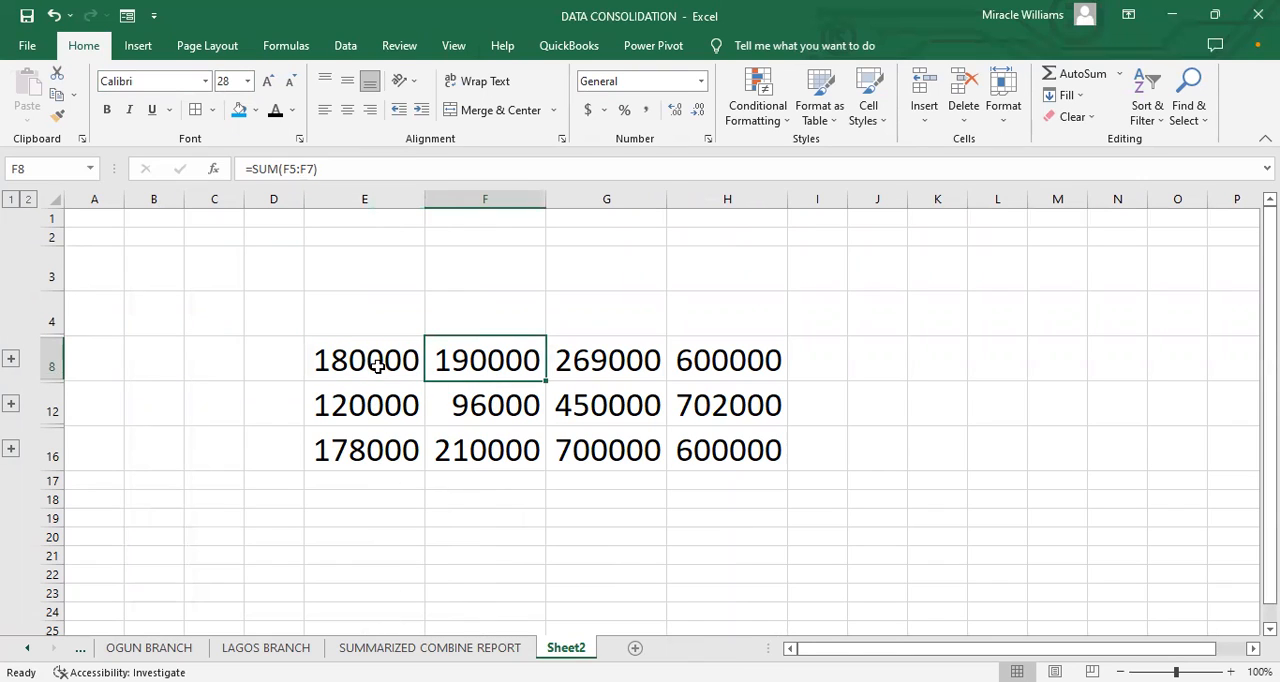
click(488, 420)
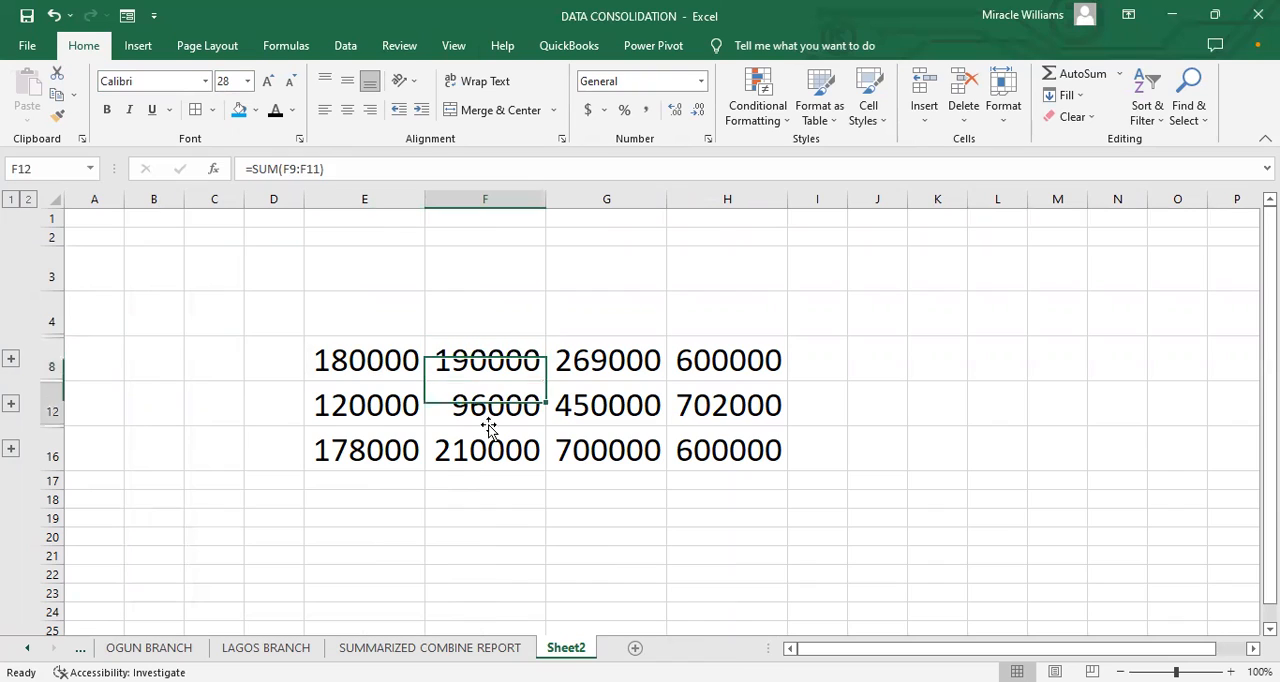
click(388, 370)
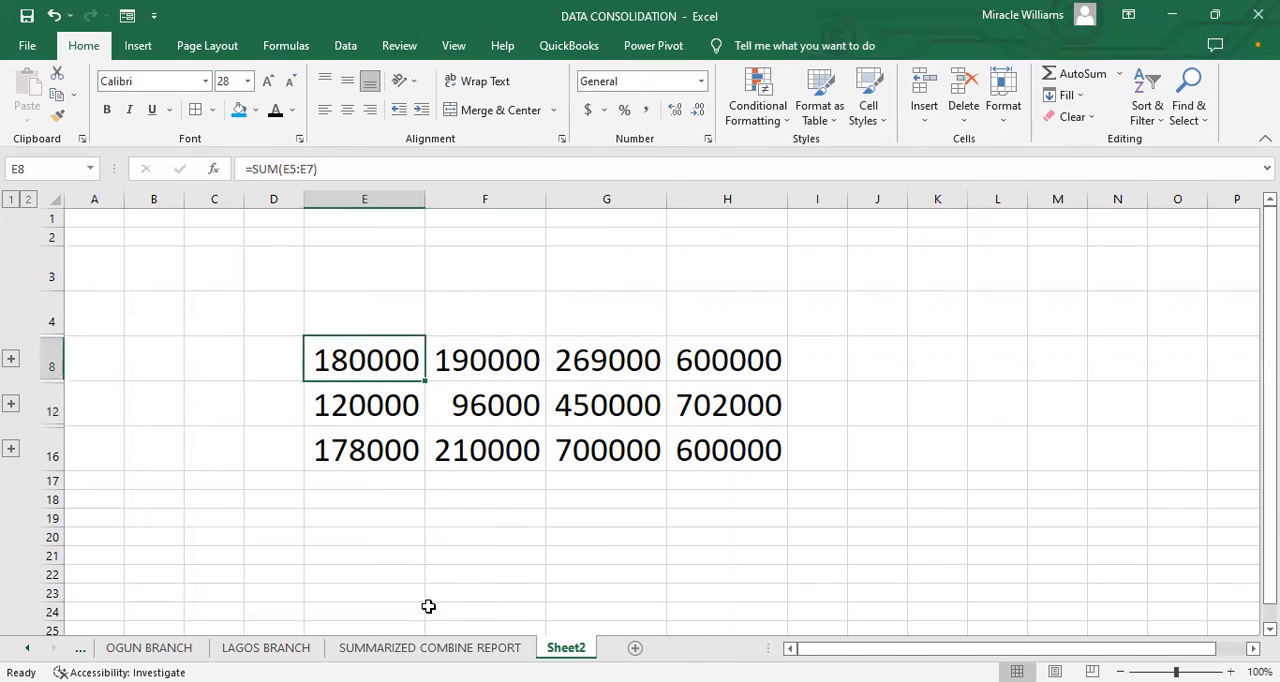
Step: Rename Sheet2 as CORRECTED SUMMARIZED SALES DATA
right_click(566, 647)
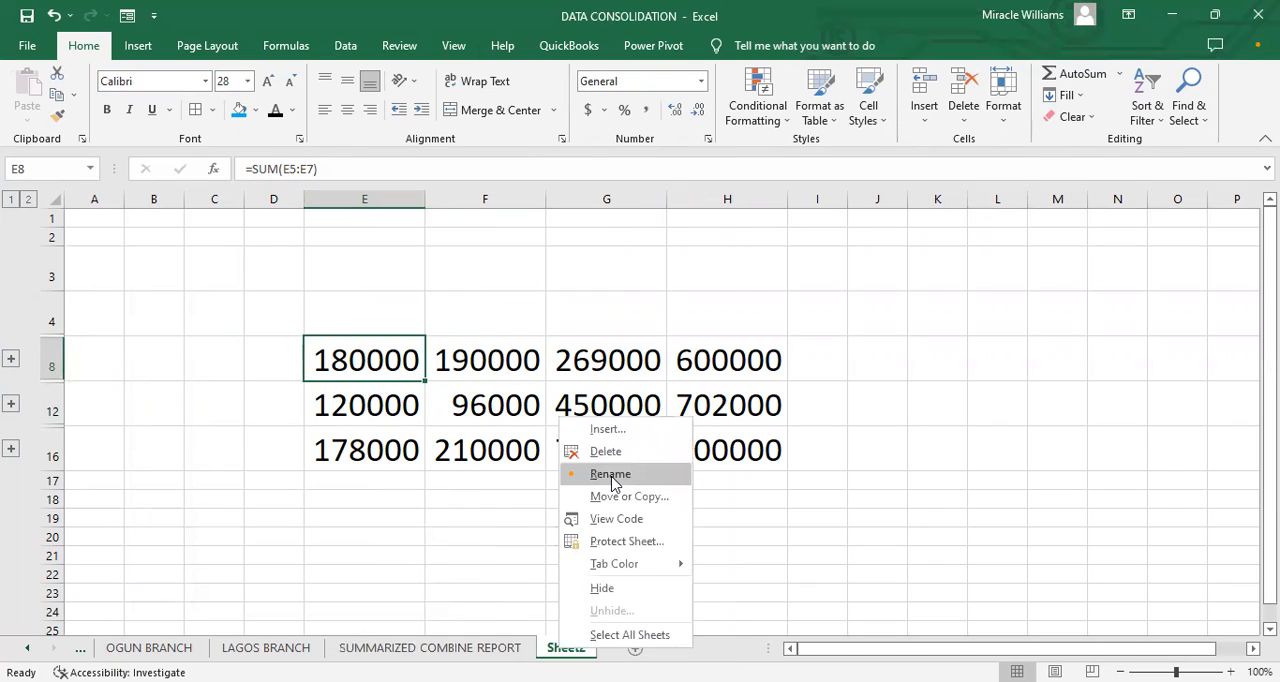
click(610, 477)
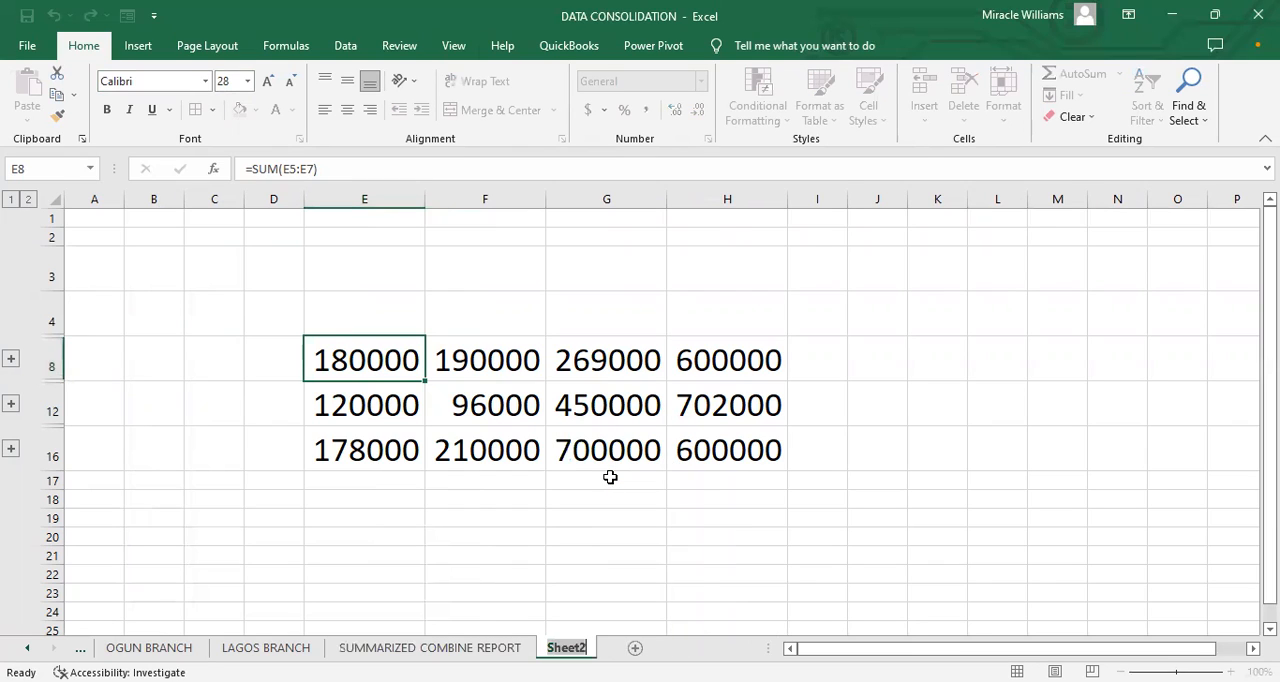
text(UPADET)
text(E)
key(BackSpace)
key(BackSpace)
key(BackSpace)
key(BackSpace)
key(BackSpace)
key(BackSpace)
key(BackSpace)
text(CORRECTED)
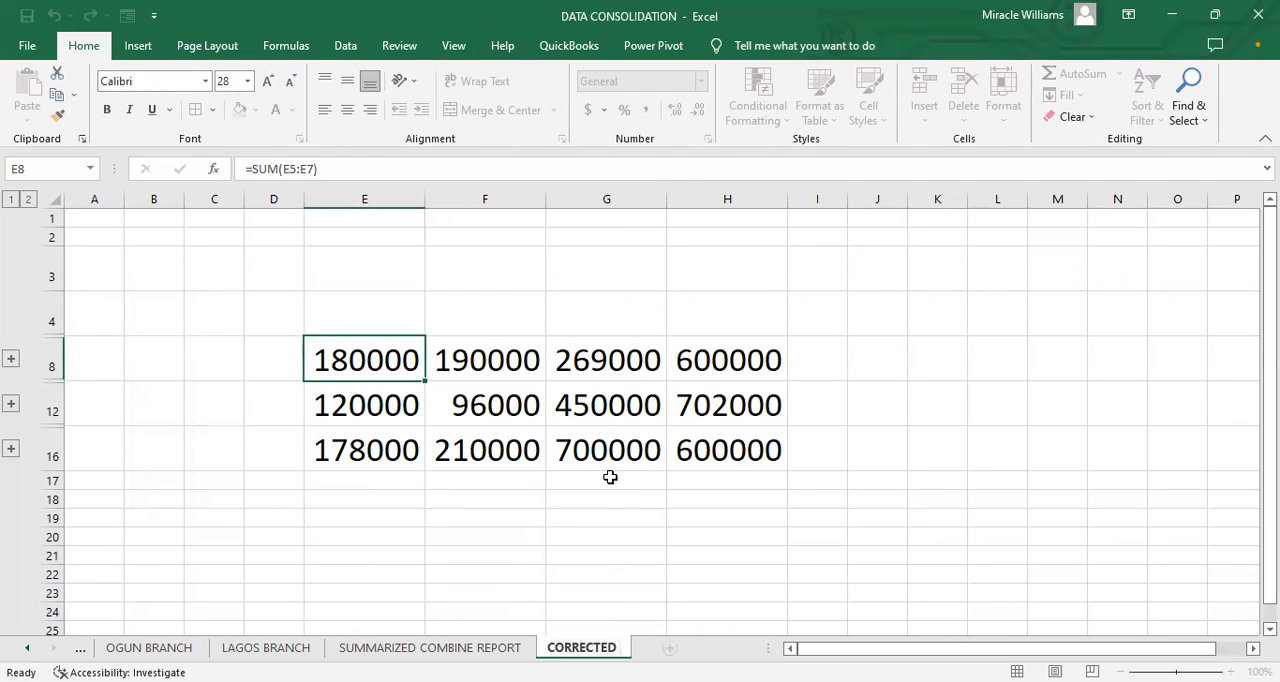
text( SUMM)
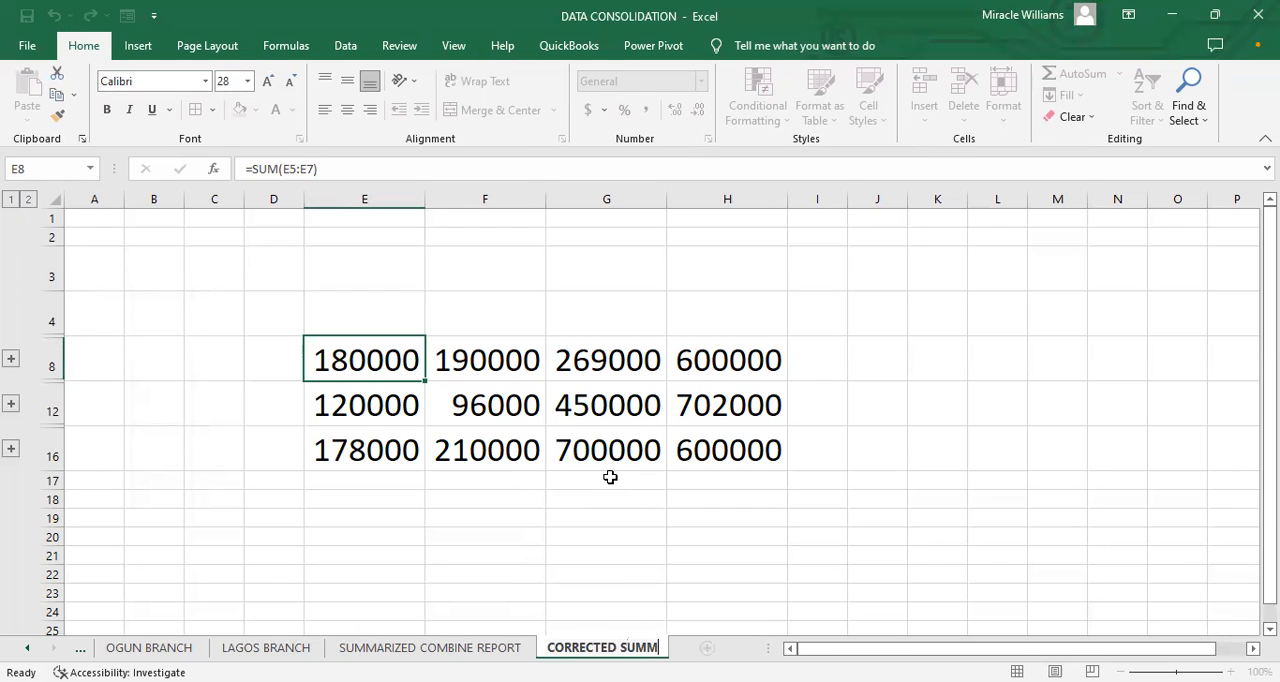
text(ARIUZED)
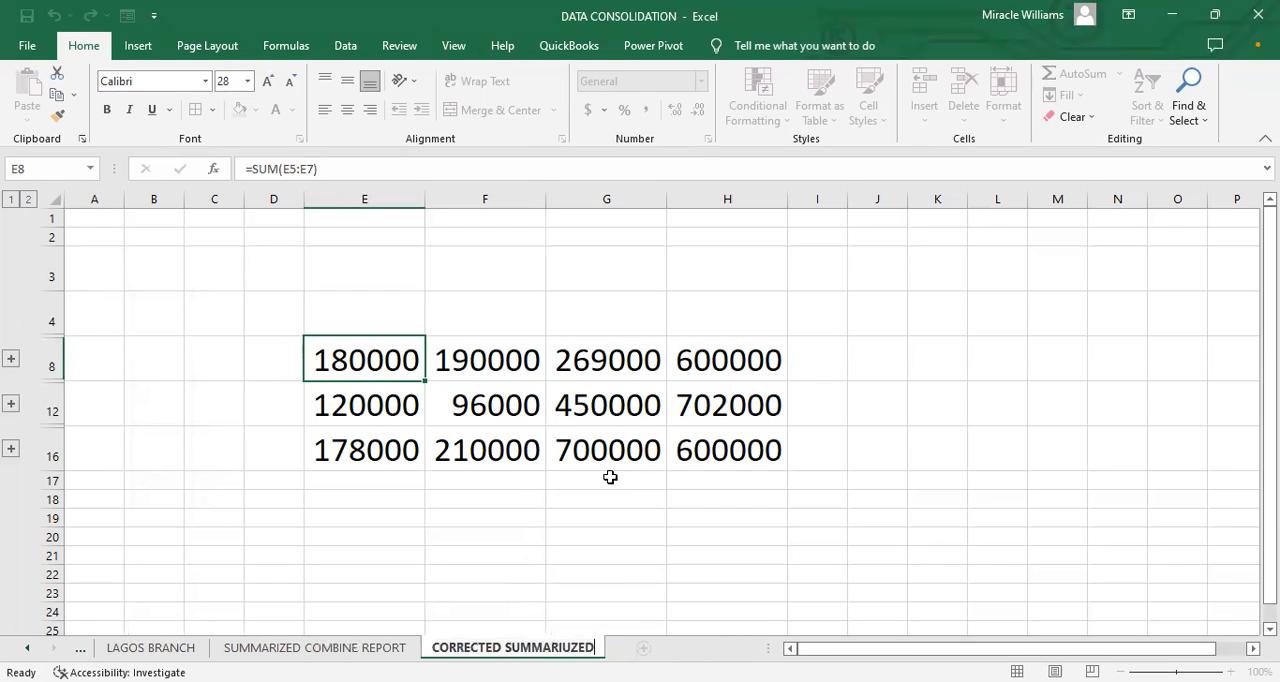
key(BackSpace)
key(BackSpace)
key(BackSpace)
key(BackSpace)
text(Z)
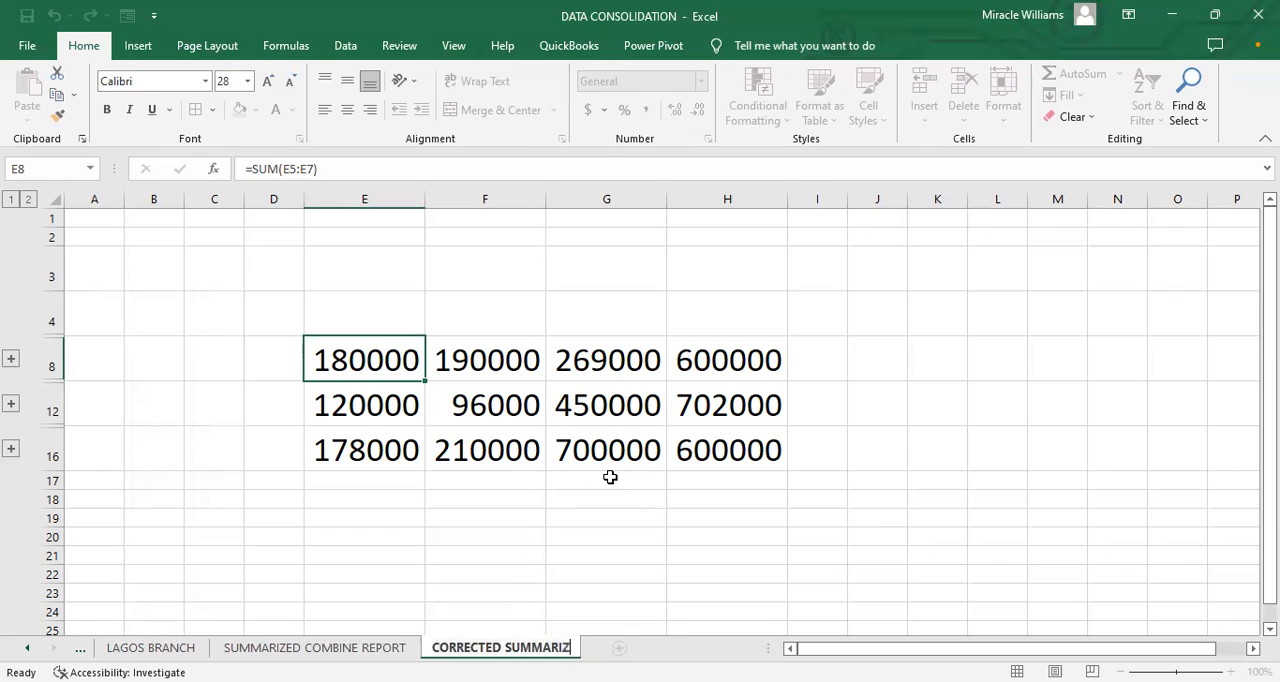
text(ED SAL)
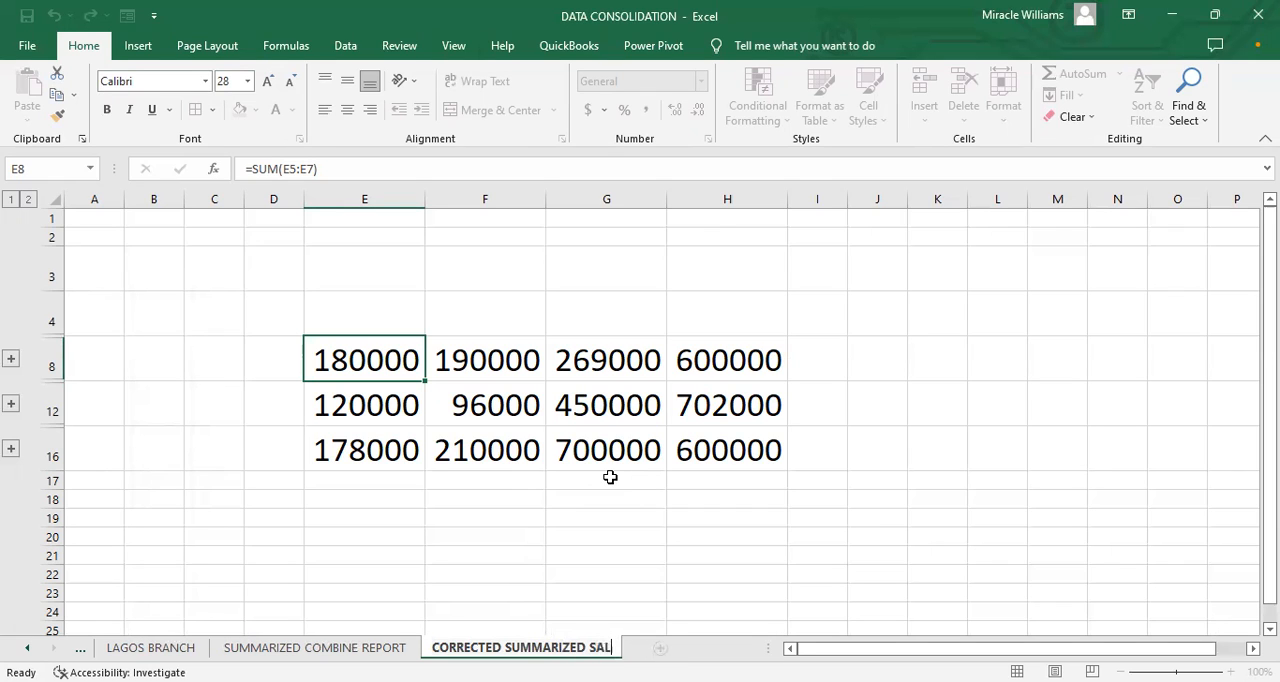
text(ES REPO)
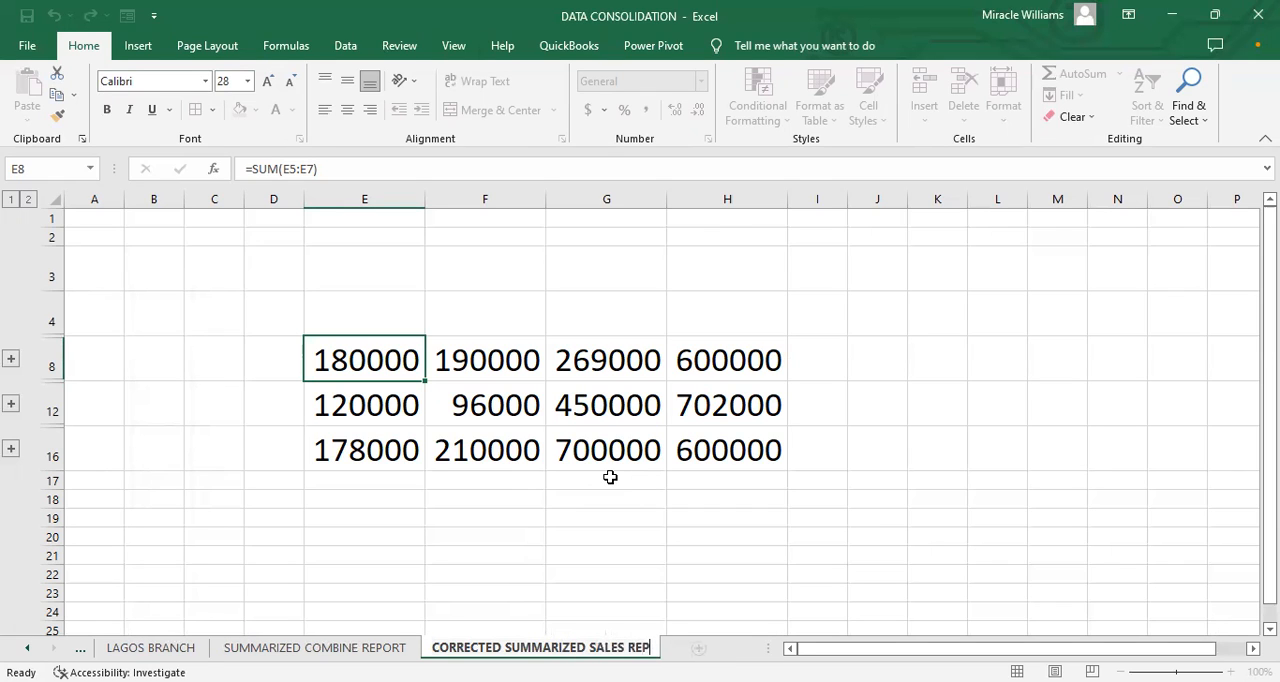
key(BackSpace)
key(BackSpace)
key(BackSpace)
key(BackSpace)
text(DATA)
click(607, 498)
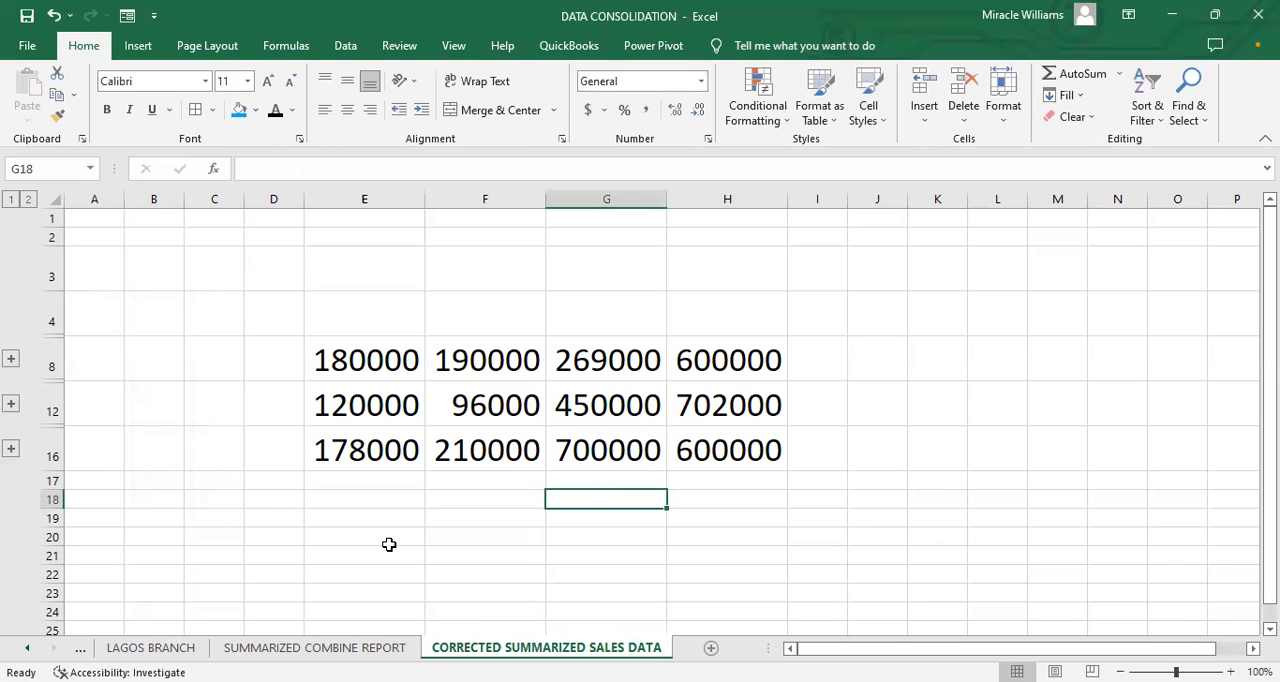
Step: Copy the SALES DATA heading from the SUMMARIZED COMBINE REPORT sheet to cell E4 of the CORRECTED SUMMARIZED SALES DATA sheet
click(366, 648)
drag(420, 317, 704, 320)
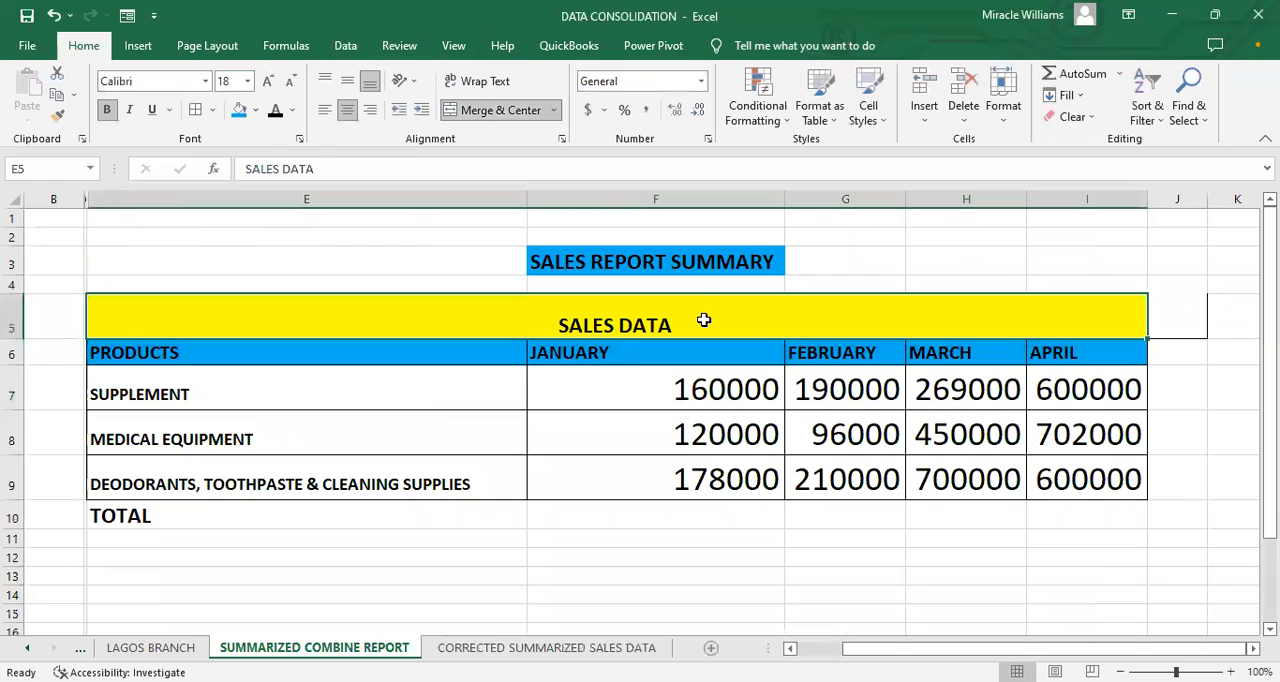
right_click(704, 320)
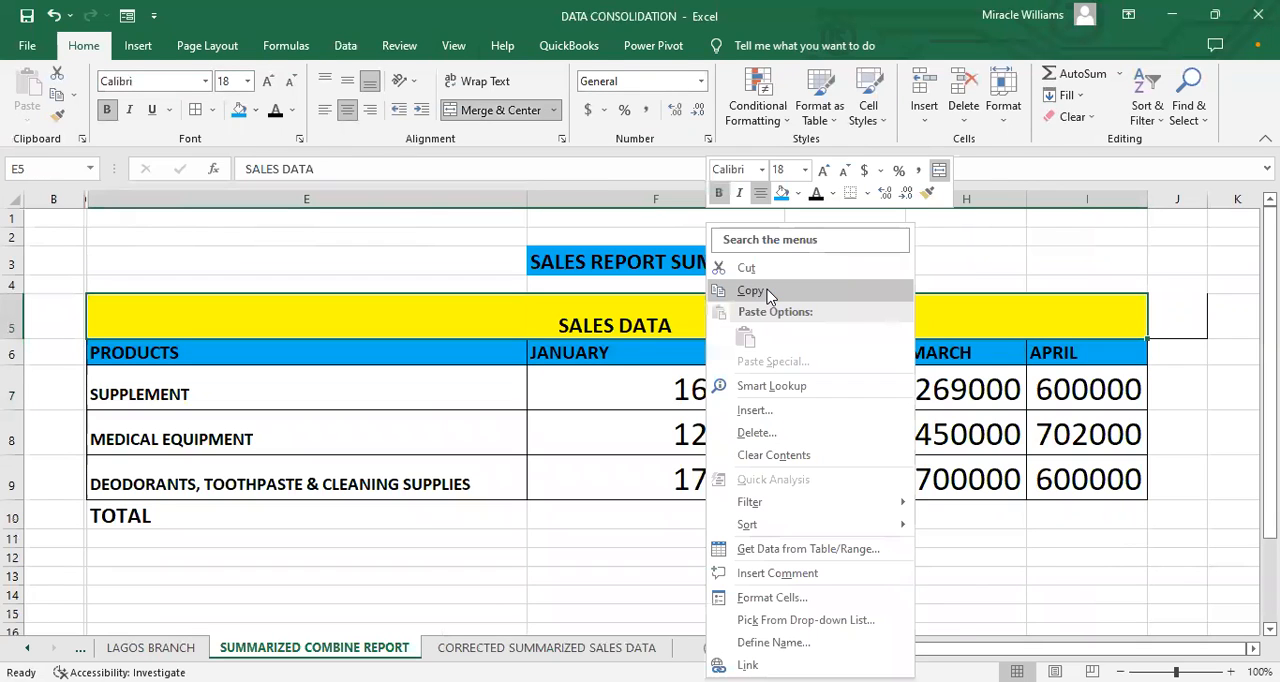
click(572, 647)
click(363, 320)
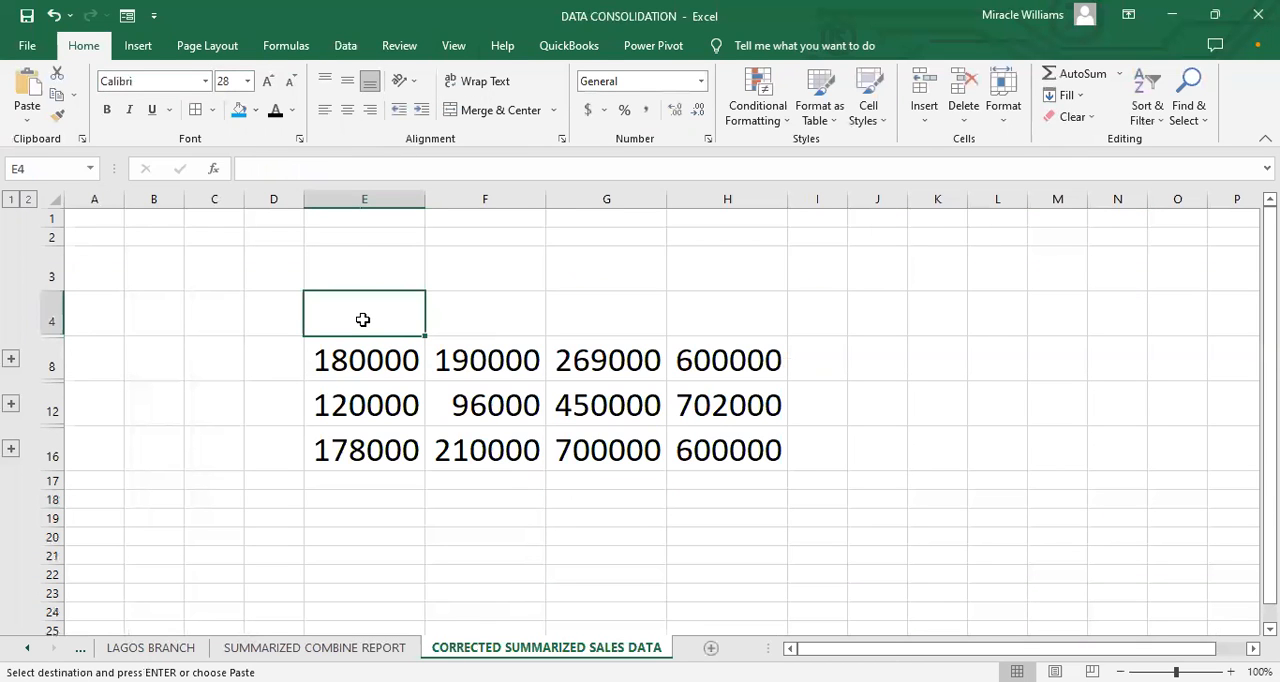
right_click(363, 320)
click(393, 335)
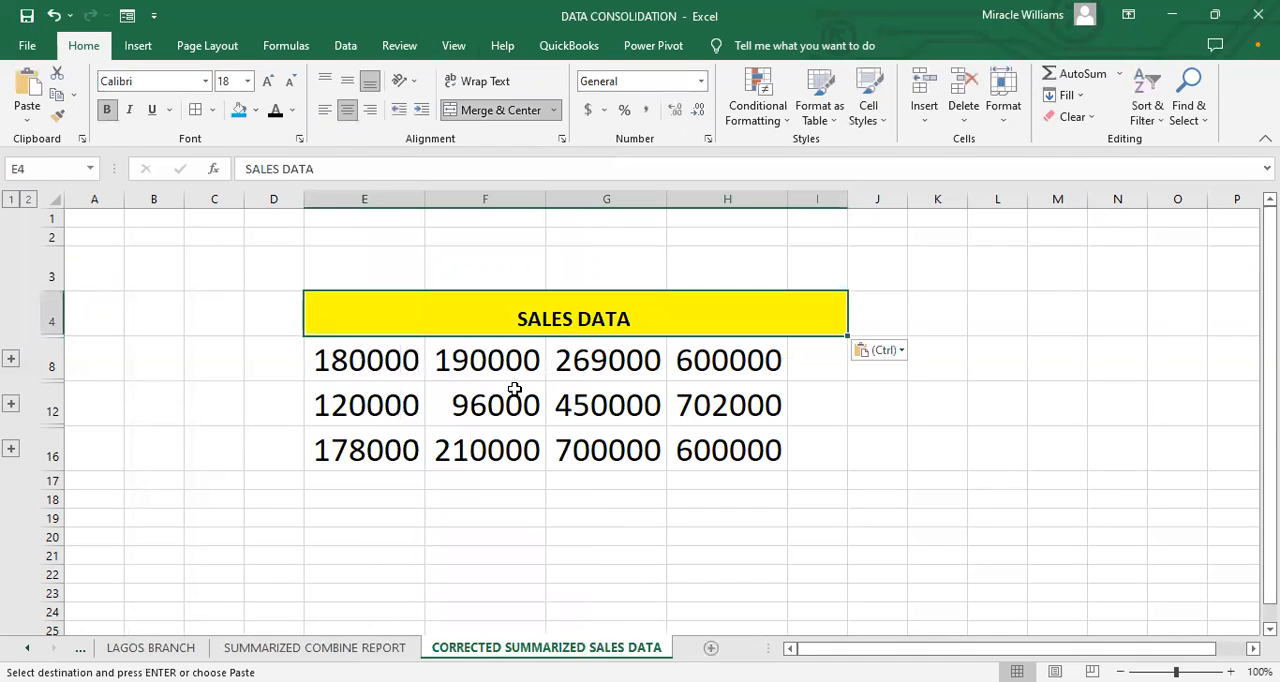
Step: Unmerge the SALES DATA heading, merge and center it across E4:H4 only, and remove the fill from I4
click(818, 372)
click(786, 318)
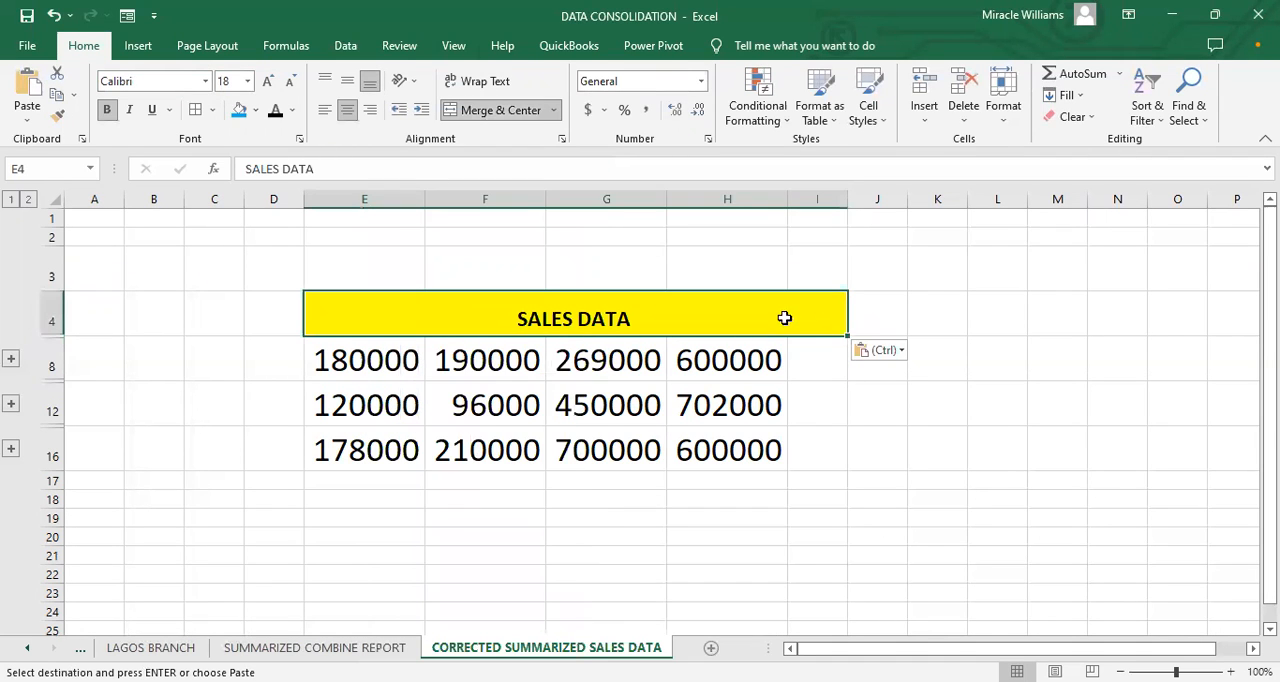
click(447, 112)
click(798, 314)
drag(368, 319, 713, 325)
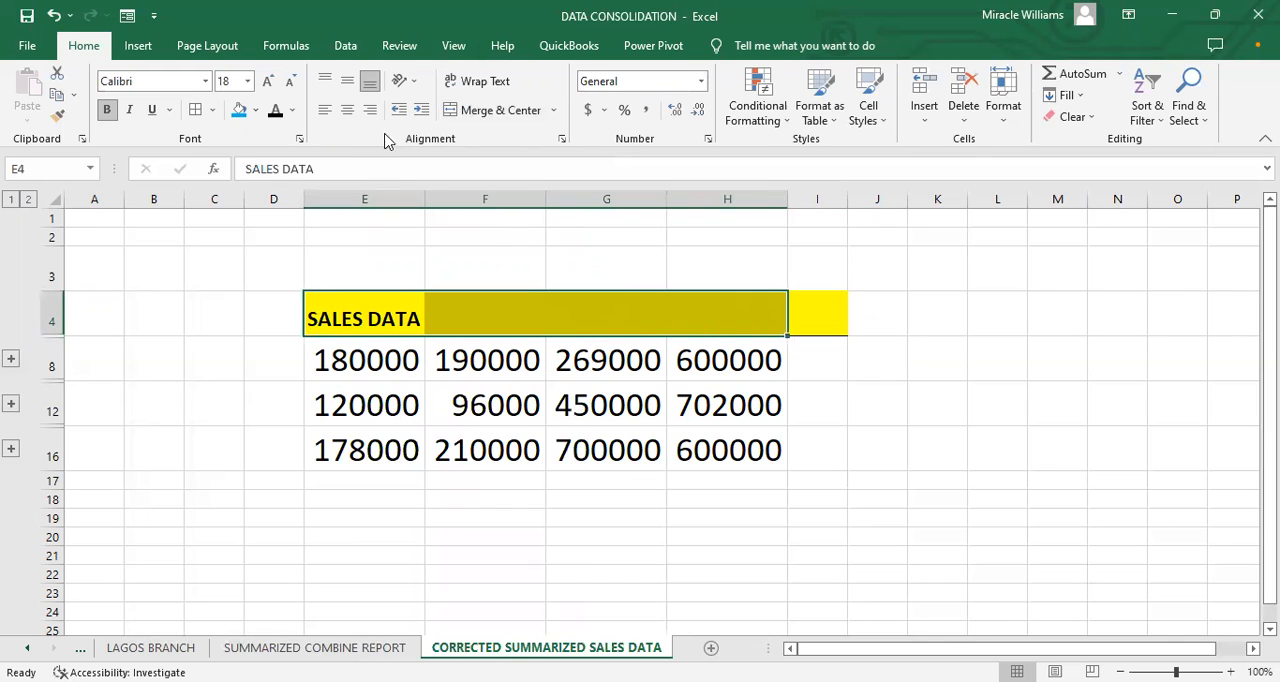
click(470, 115)
click(829, 309)
click(255, 111)
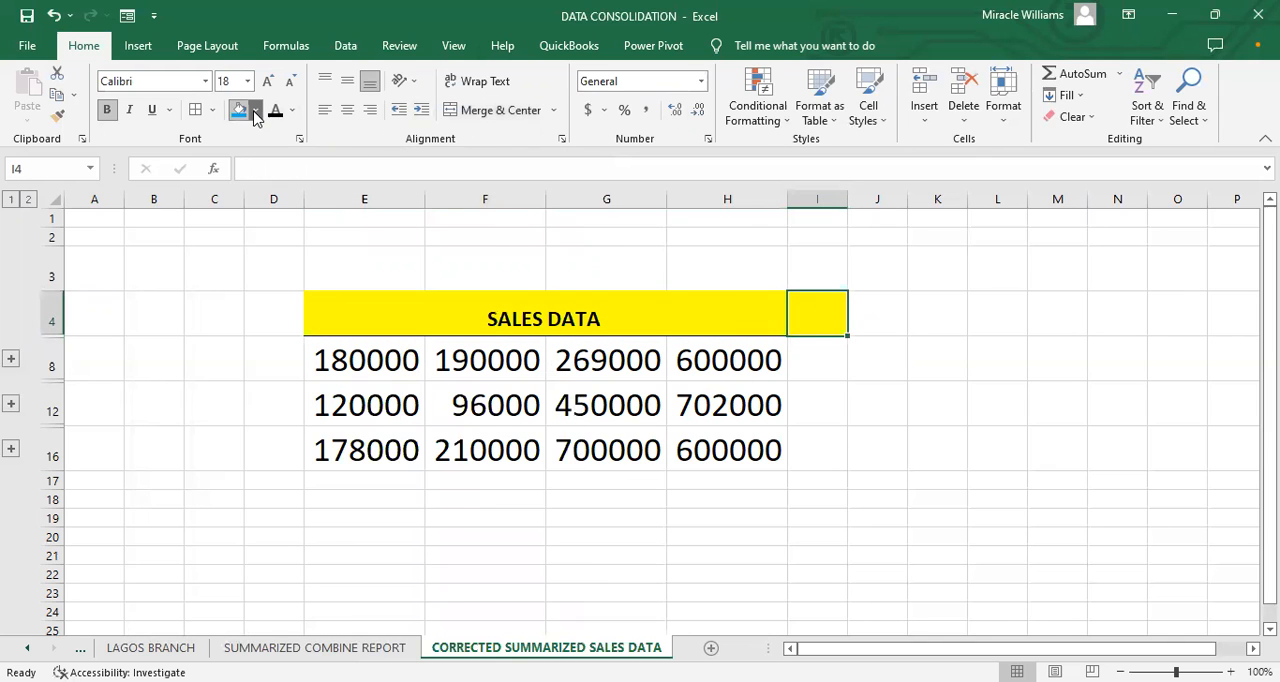
click(419, 531)
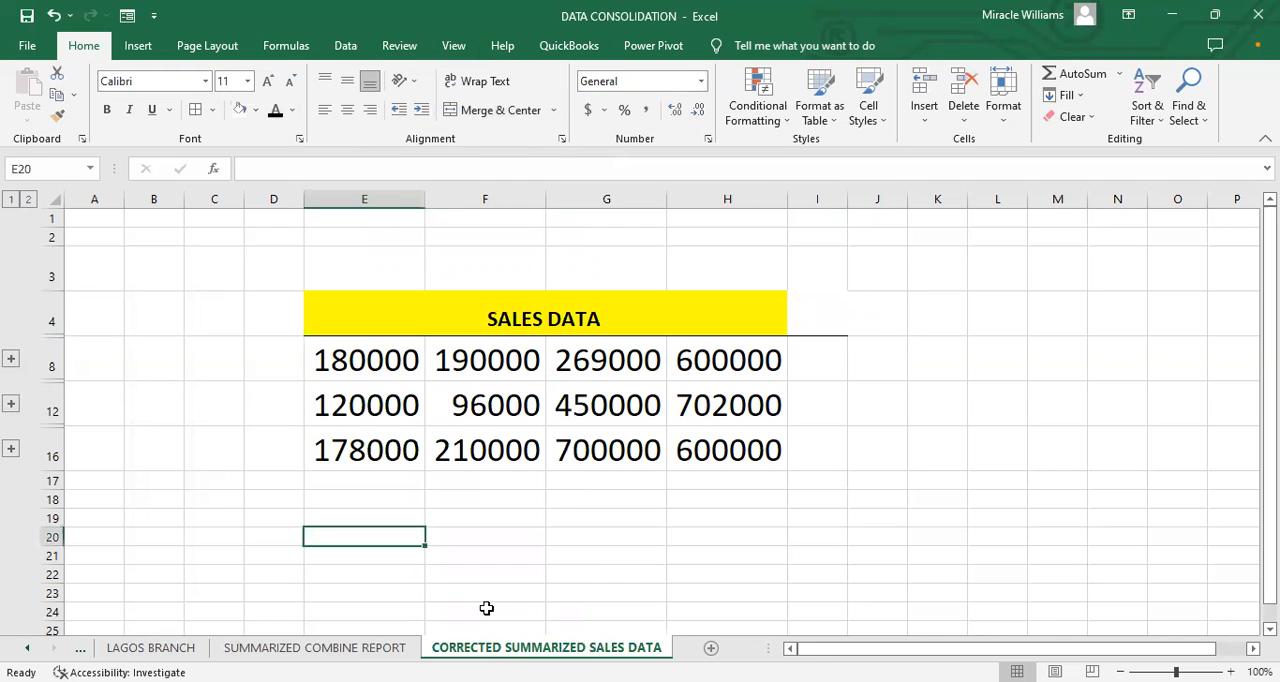
Step: Try to insert the header cells E6:I6, PRODUCTS through APRIL, copied from SUMMARIZED COMBINE REPORT, at row 8 of the corrected sheet
click(315, 647)
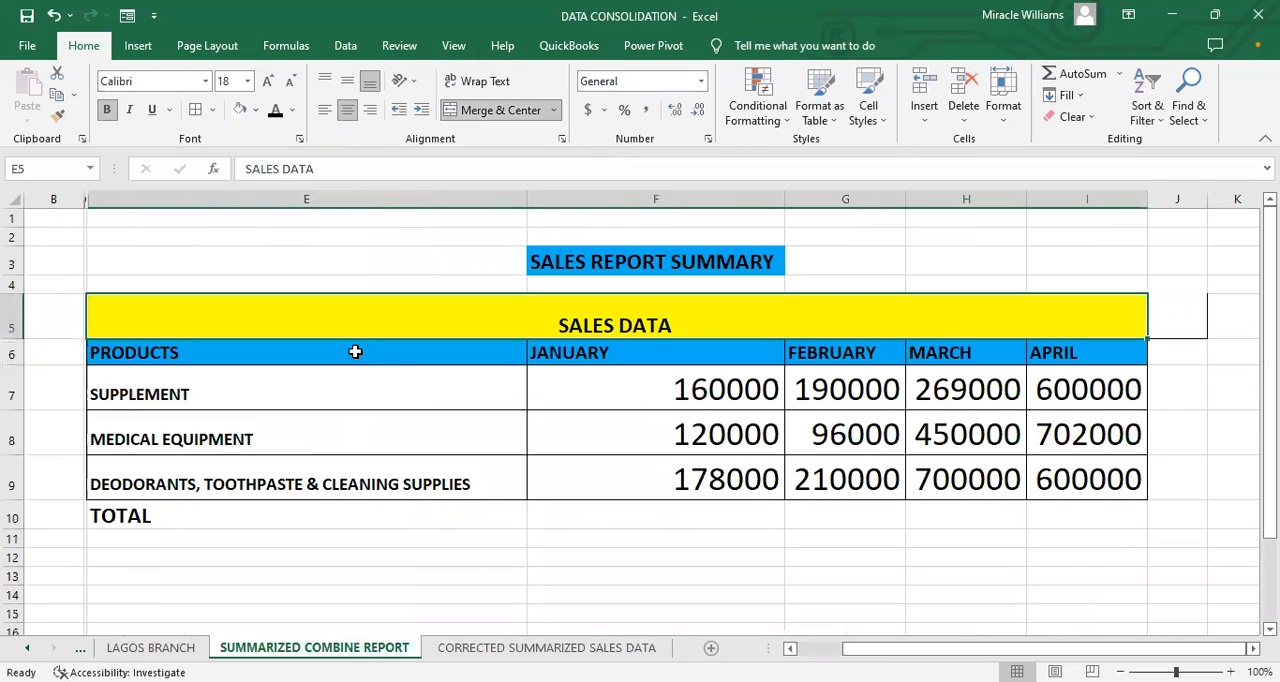
click(337, 387)
drag(323, 354, 1040, 352)
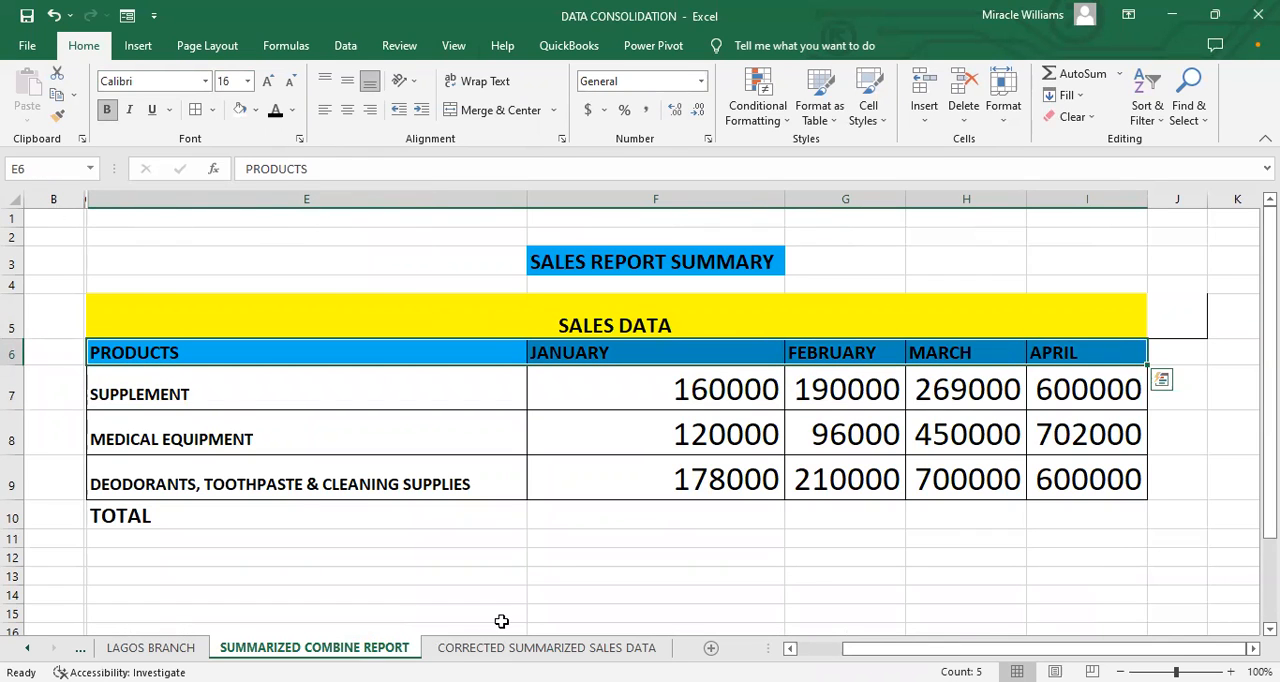
key(ctrl+c)
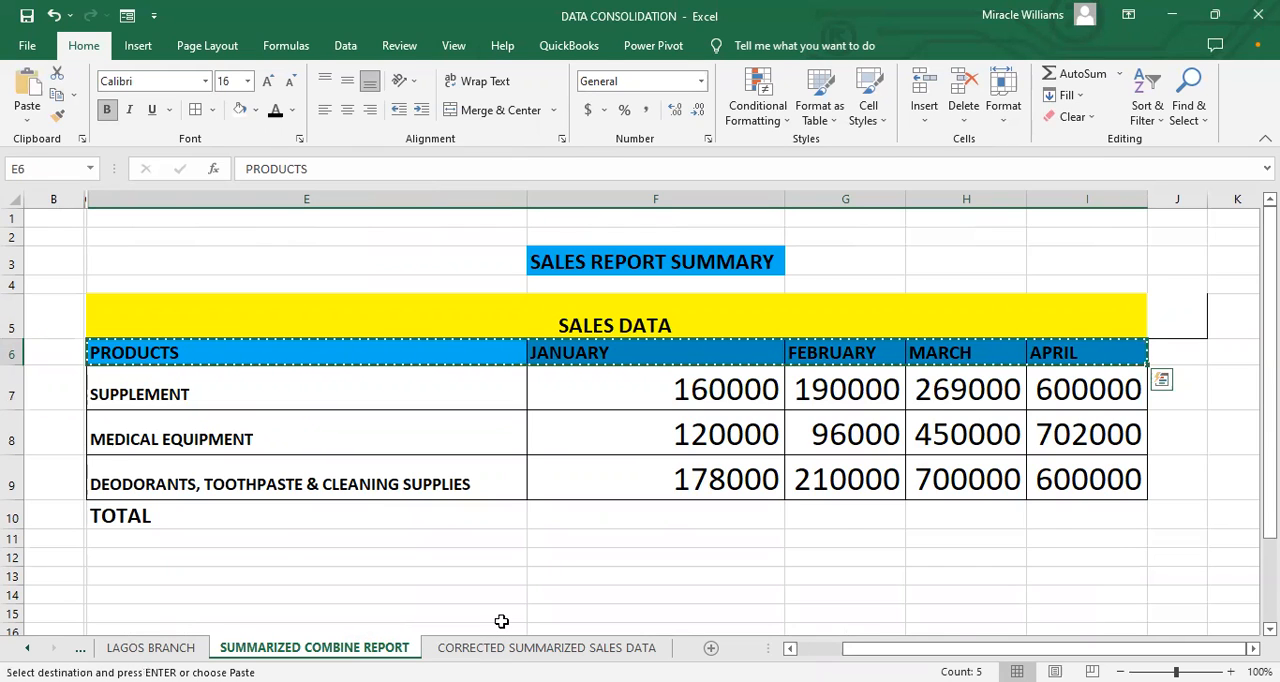
click(505, 647)
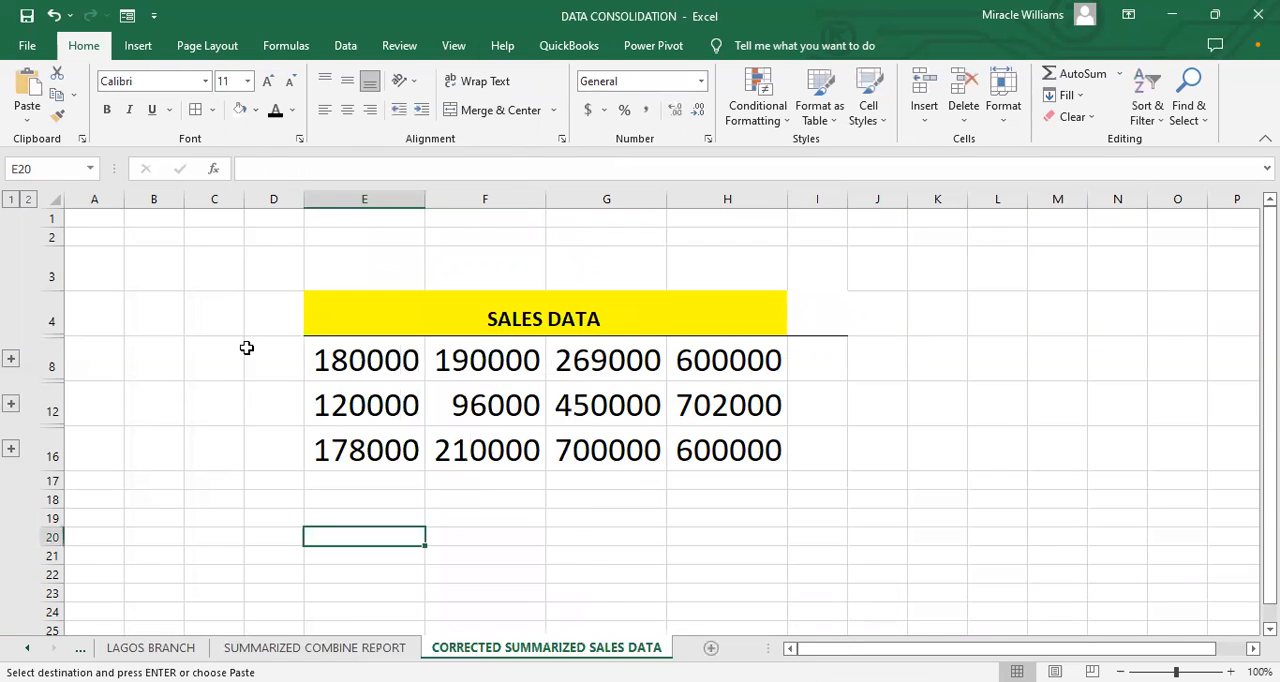
click(44, 356)
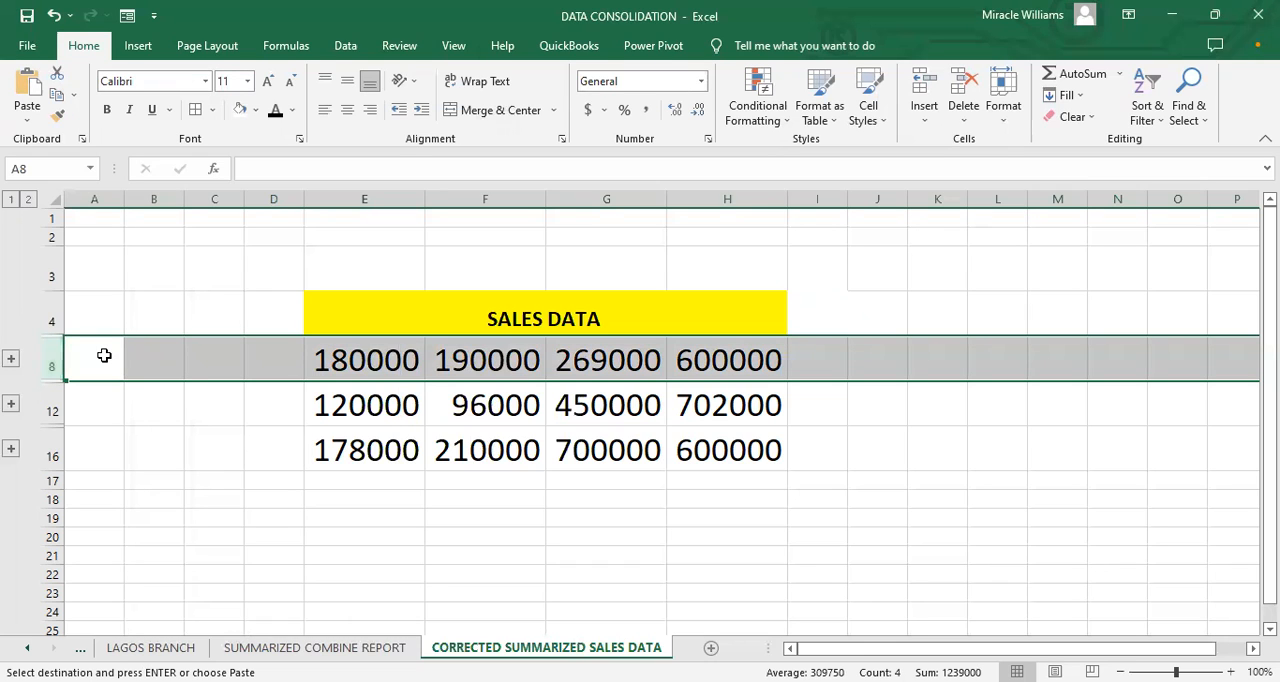
right_click(167, 528)
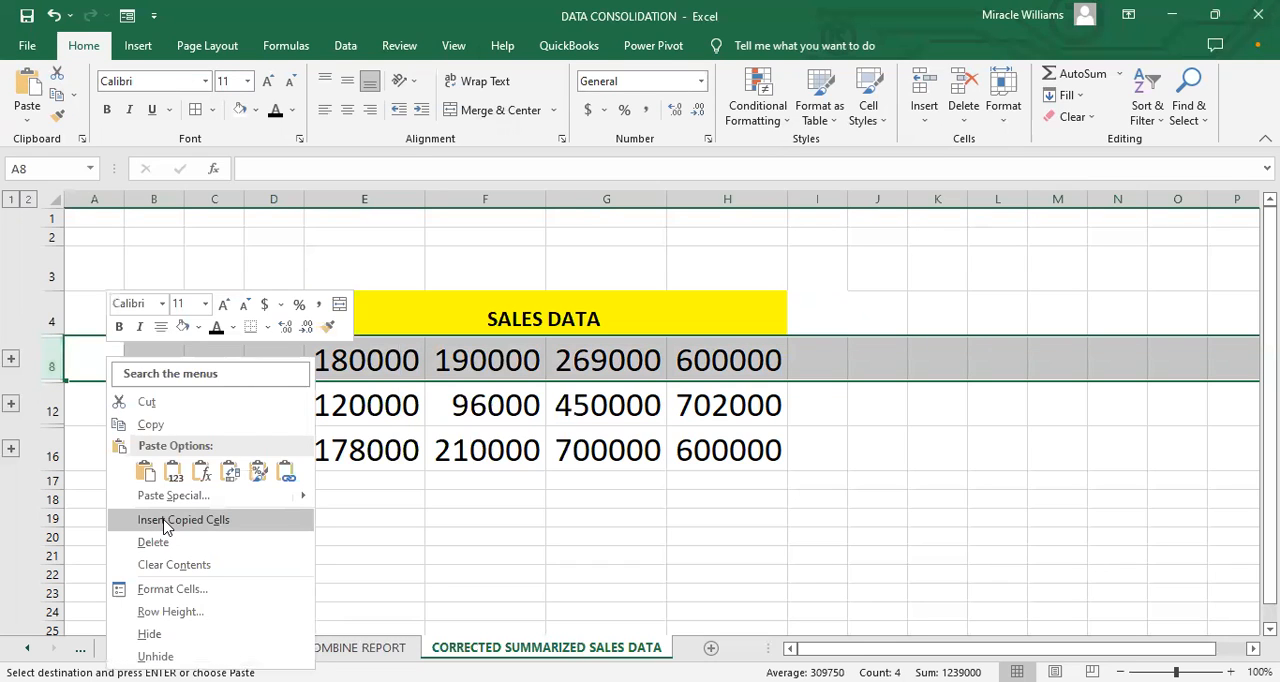
click(165, 521)
click(135, 577)
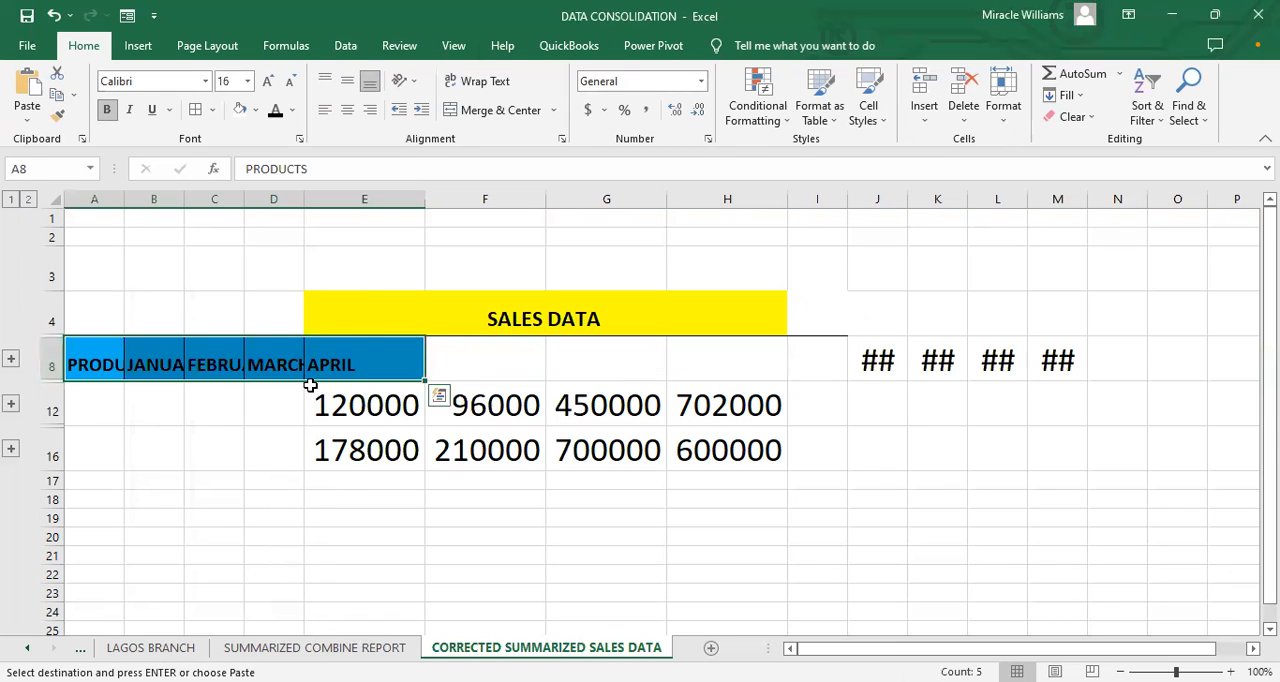
key(ctrl+z)
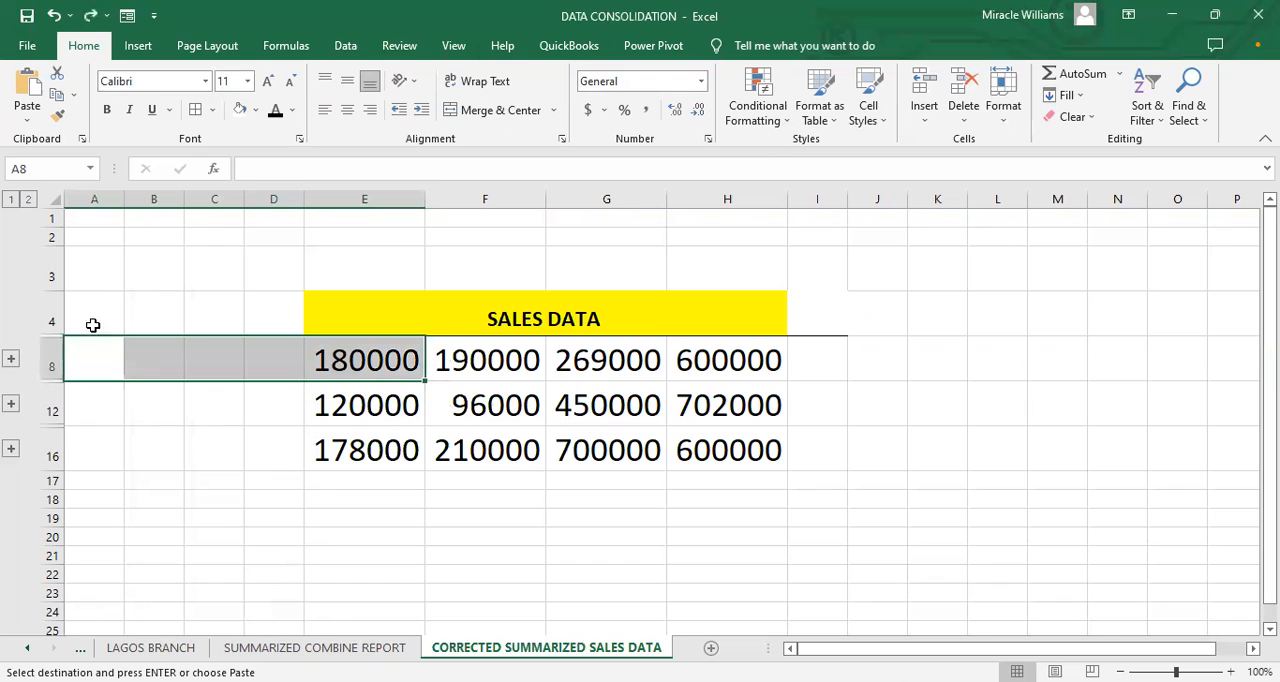
Step: Try to insert the copied header cells at row 4, shifting the existing cells right or down
right_click(54, 313)
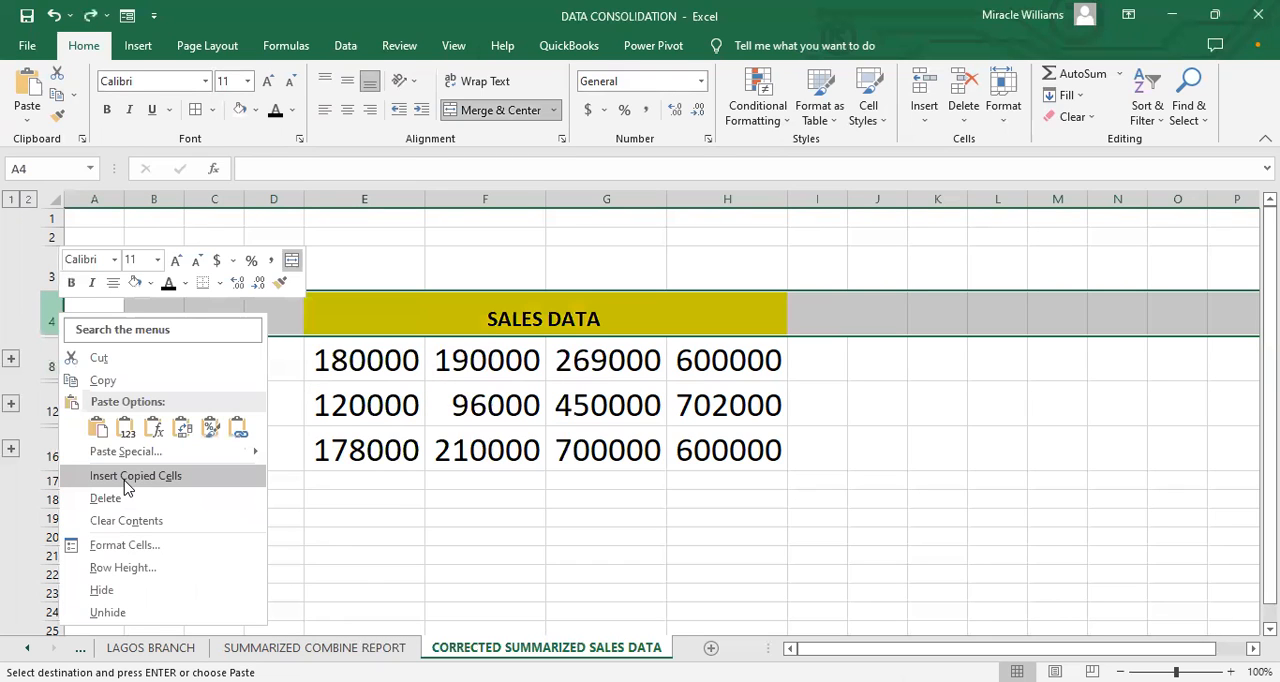
click(128, 477)
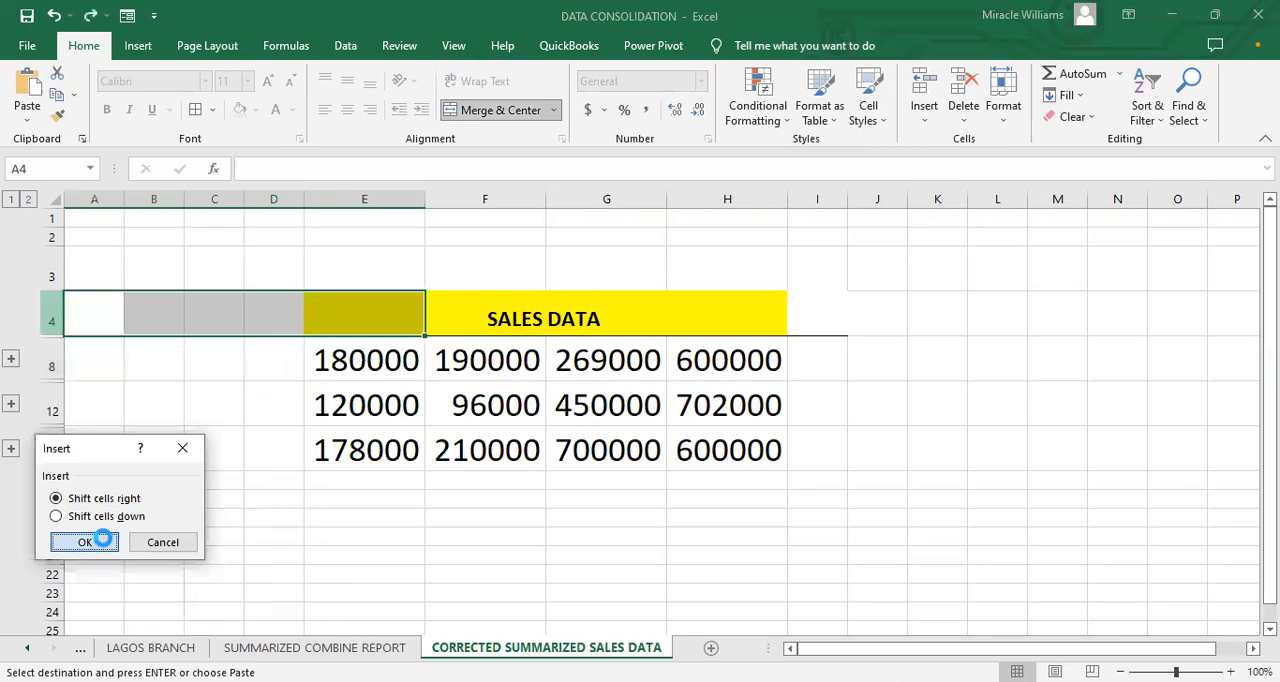
click(103, 541)
key(ctrl+z)
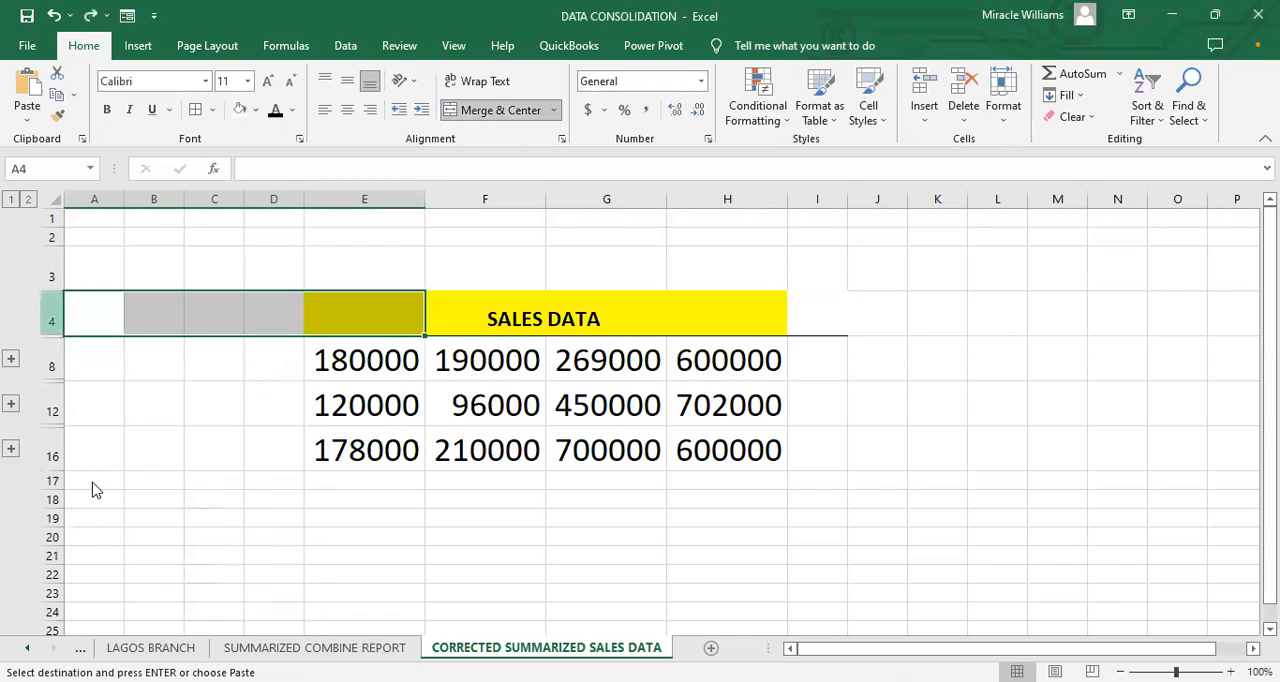
click(93, 521)
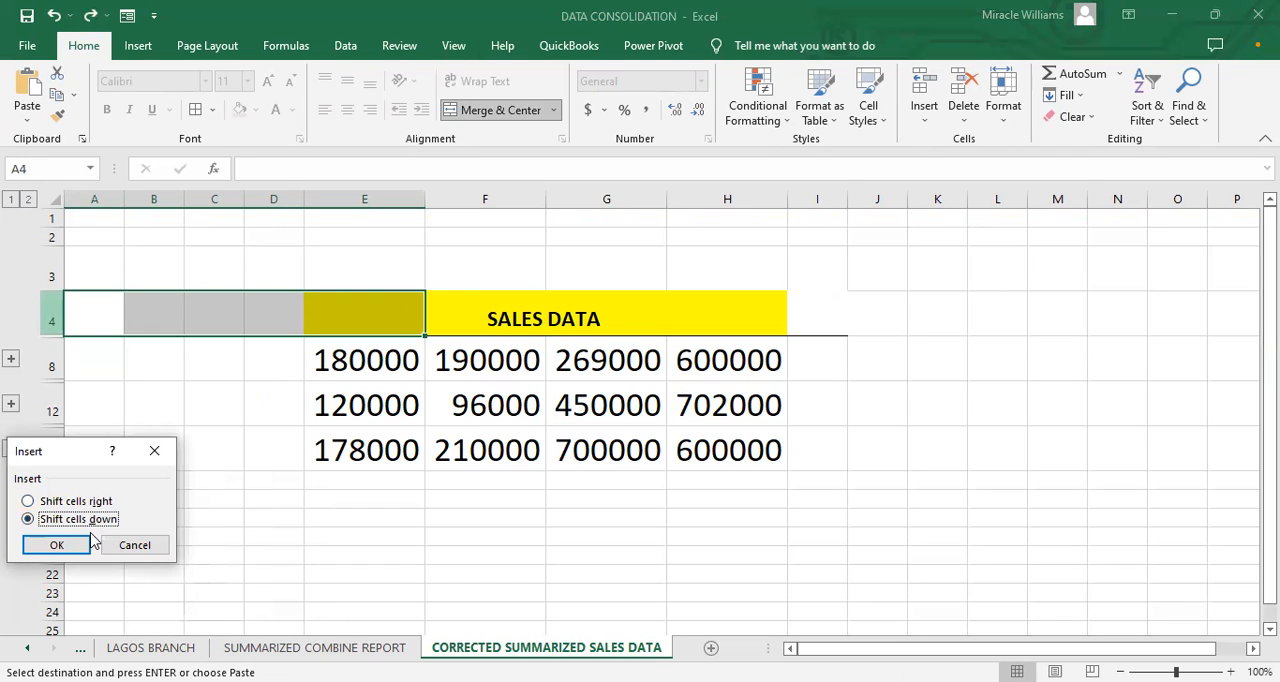
click(57, 543)
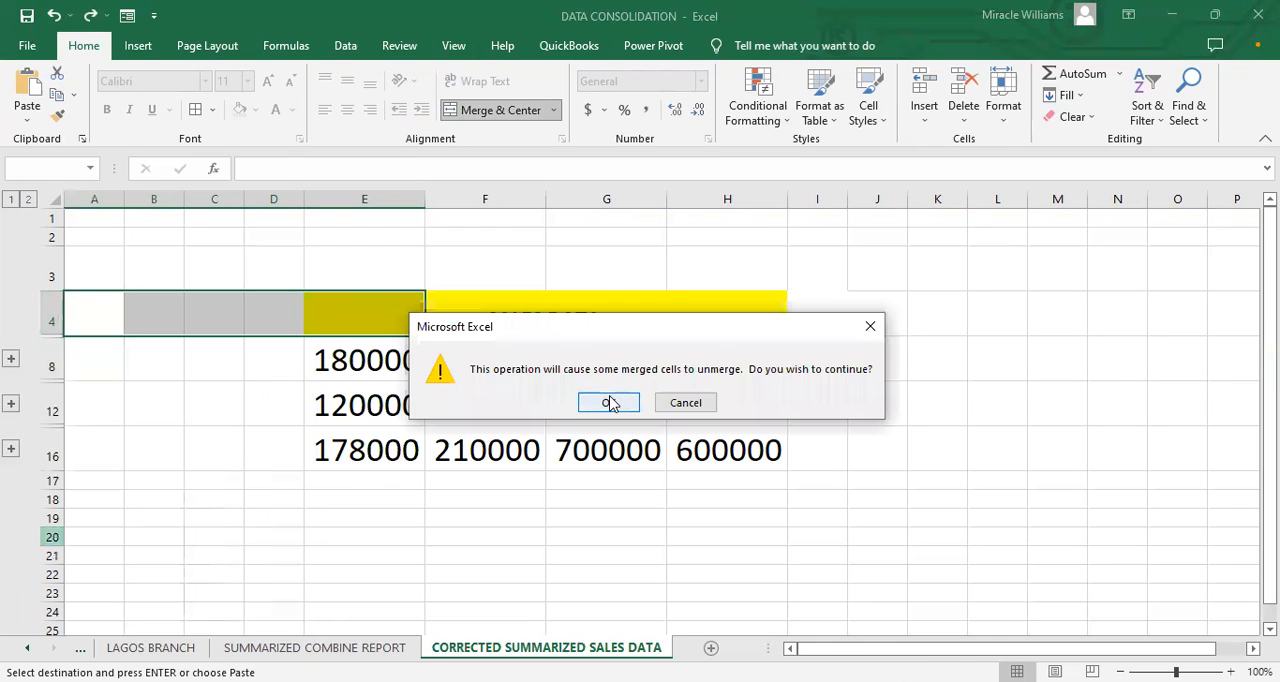
click(610, 403)
key(ctrl+z)
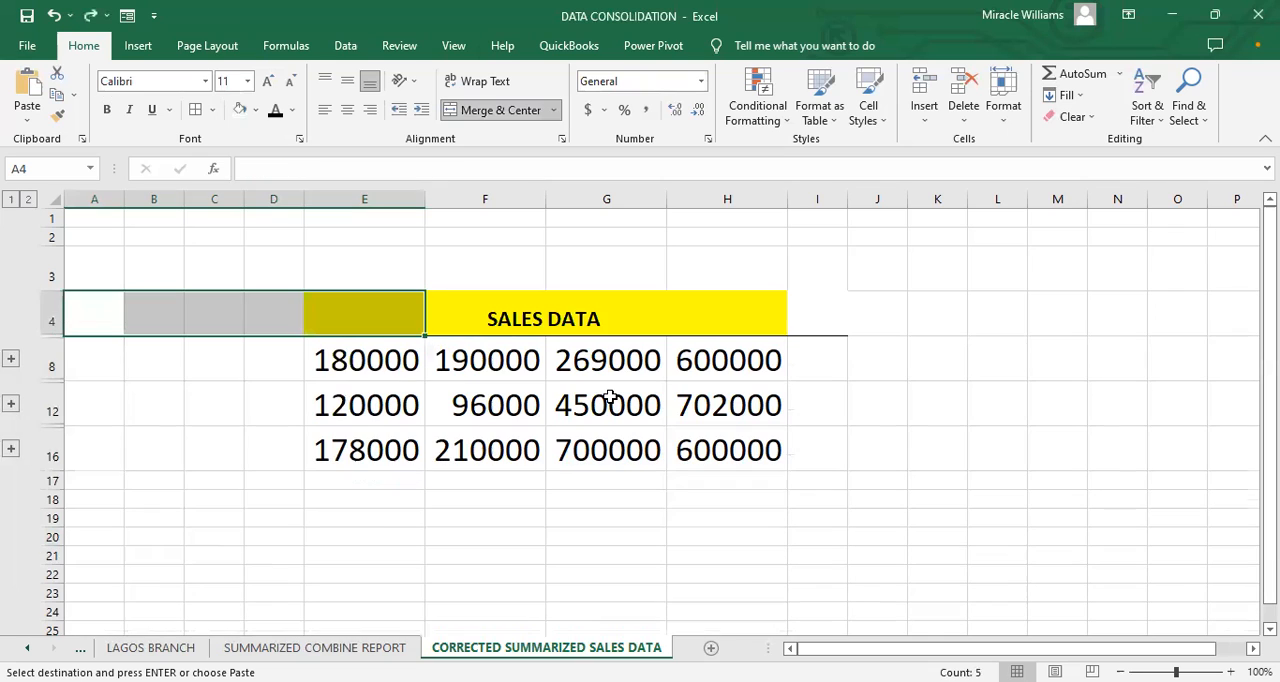
Step: Undo the merging, fill change and pasting of the SALES DATA heading in row 4
key(ctrl+z)
key(ctrl+z)
key(ctrl+z)
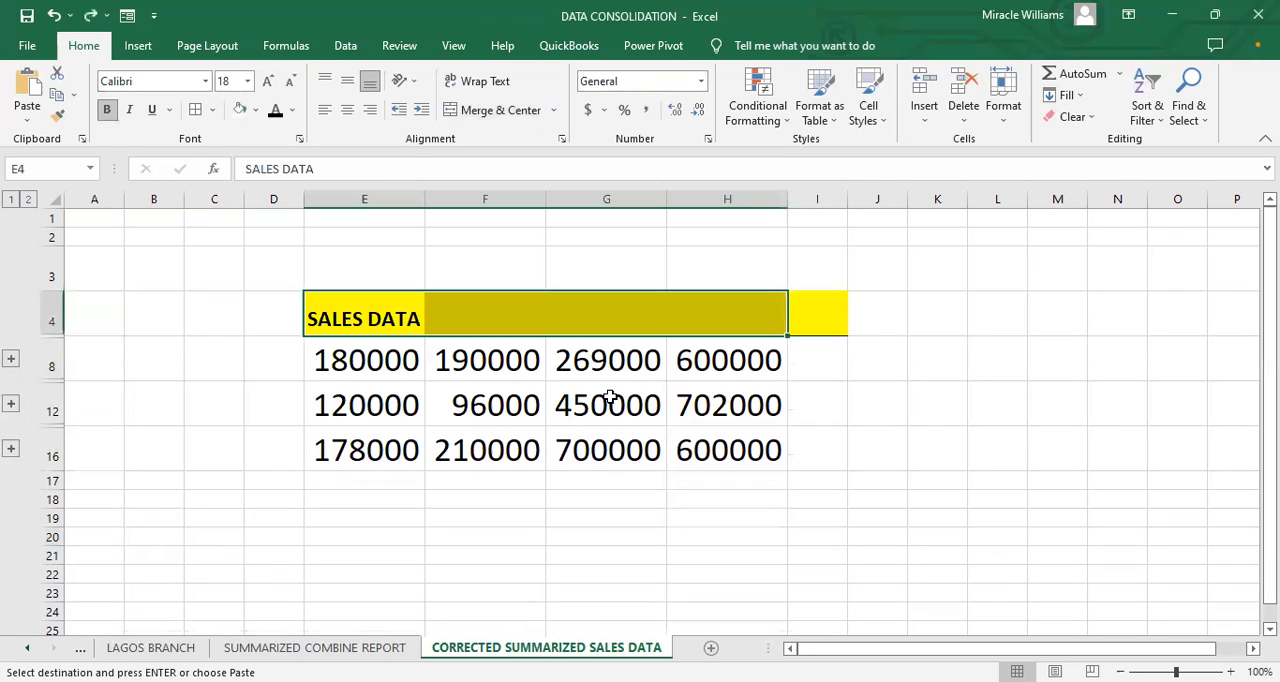
key(ctrl+z)
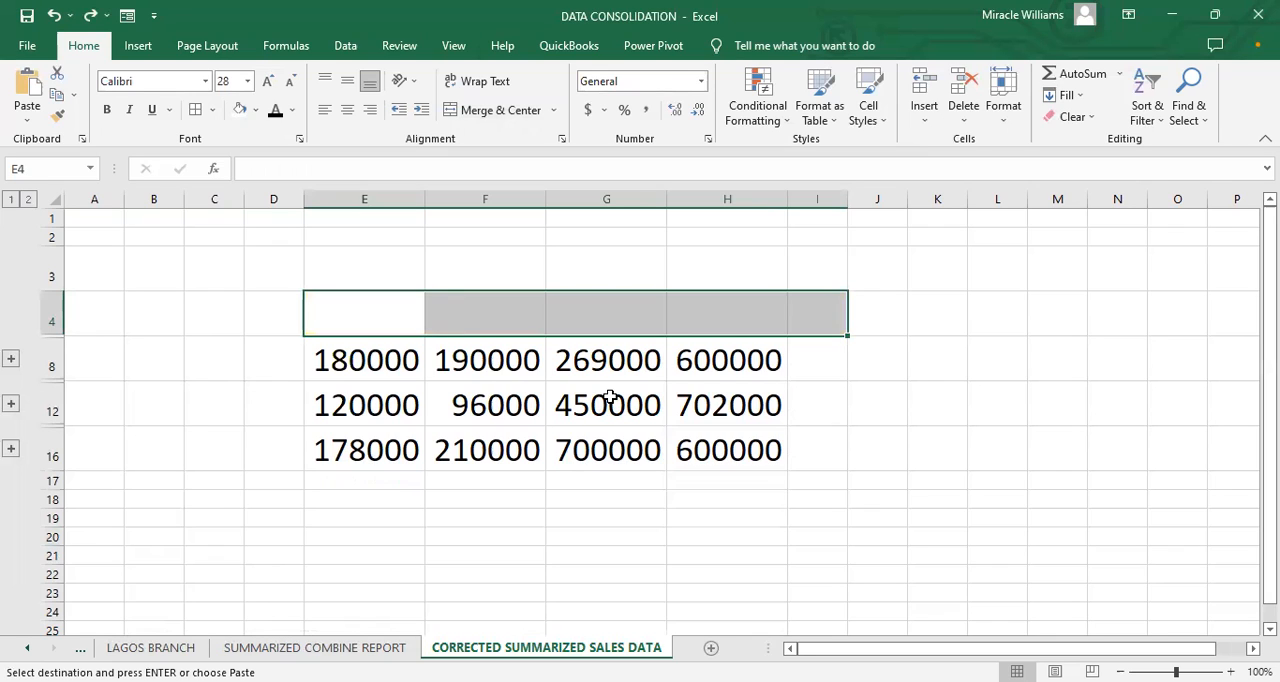
key(ctrl+y)
key(ctrl+z)
Step: Try to copy the product column E6:E9 from SUMMARIZED COMBINE REPORT to cell D4 of the corrected sheet
click(333, 647)
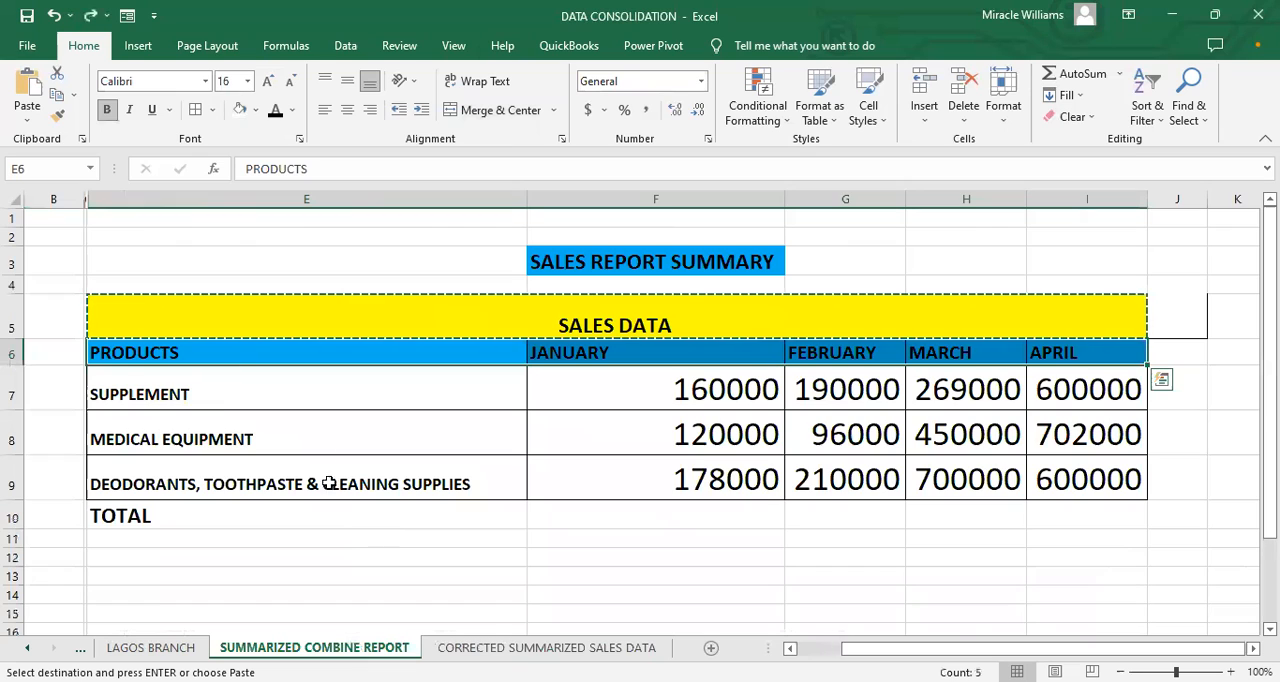
click(231, 355)
drag(231, 355, 286, 474)
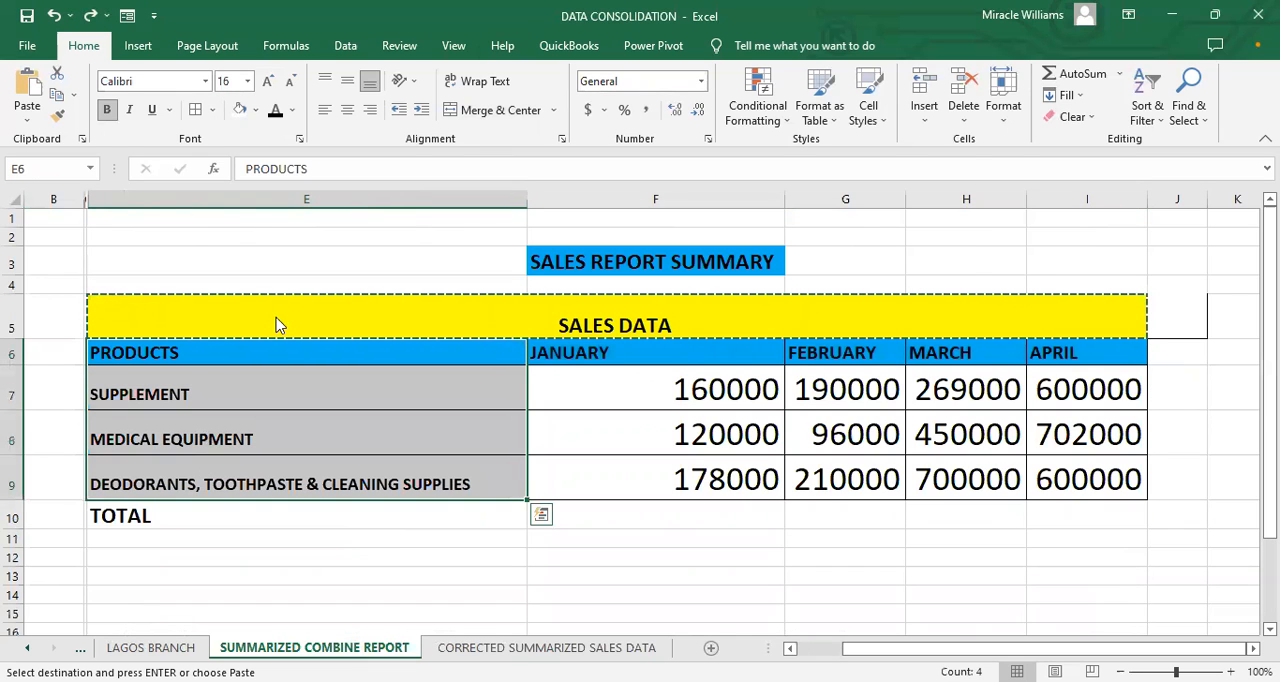
click(445, 647)
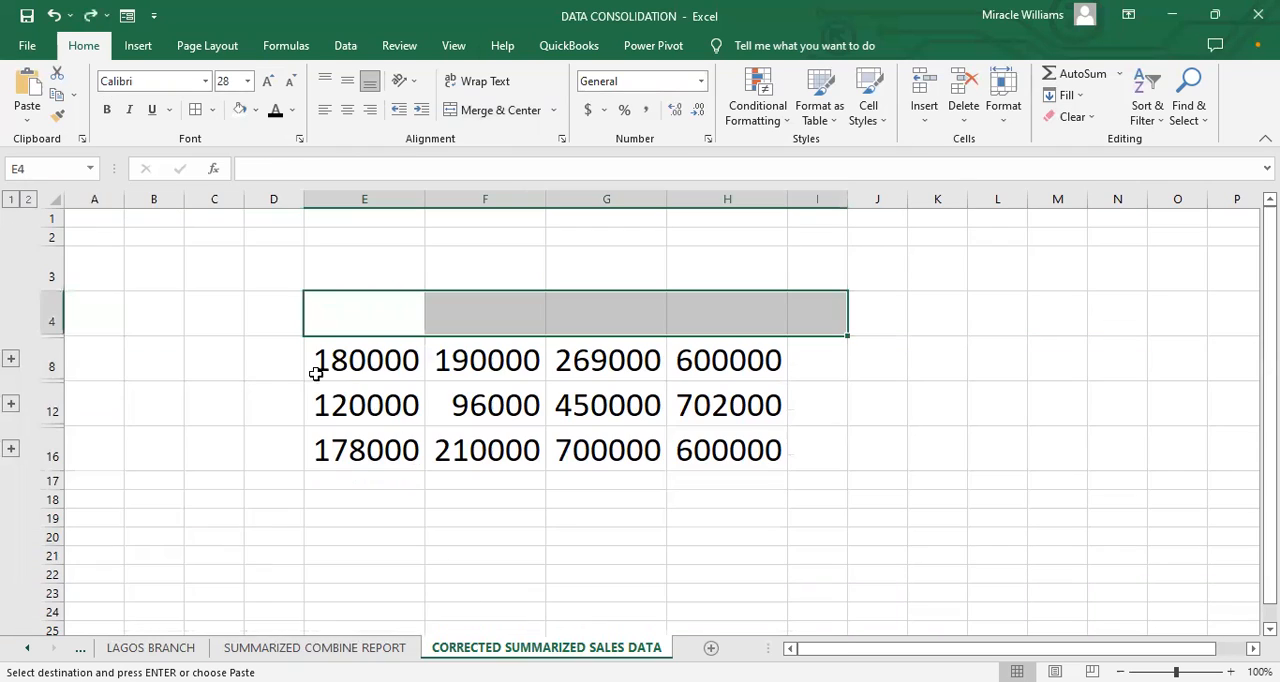
click(261, 359)
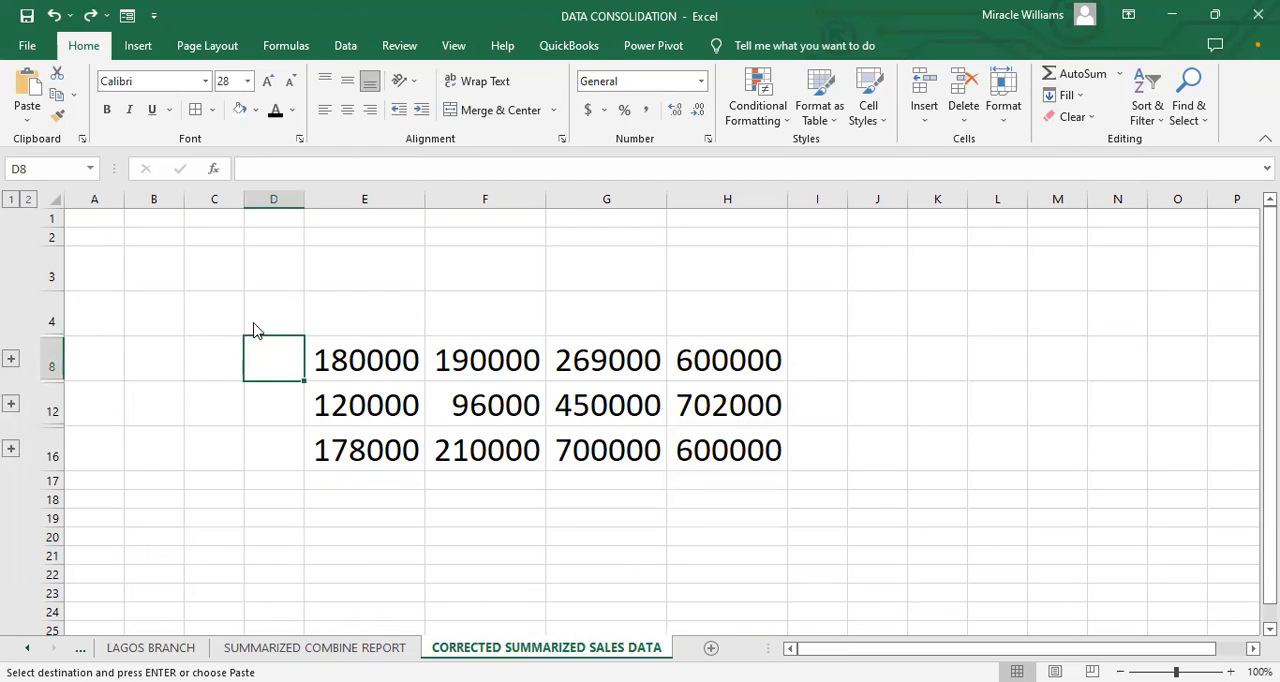
right_click(254, 330)
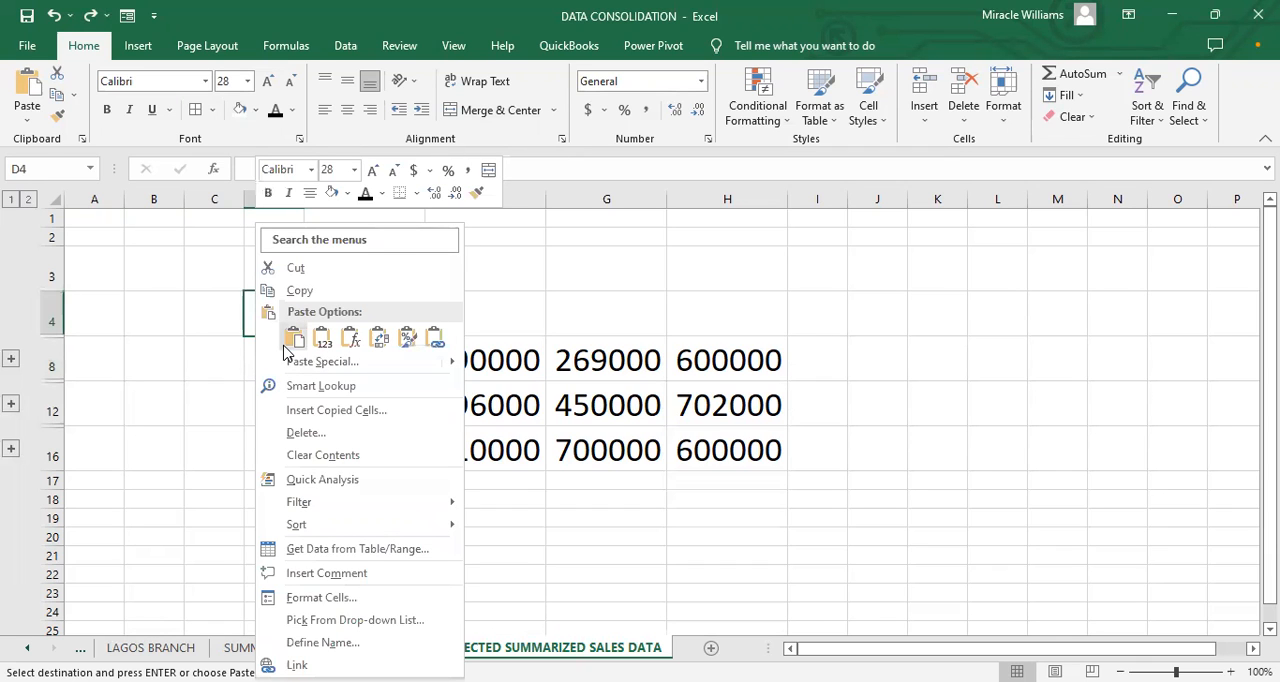
click(293, 339)
key(ctrl+z)
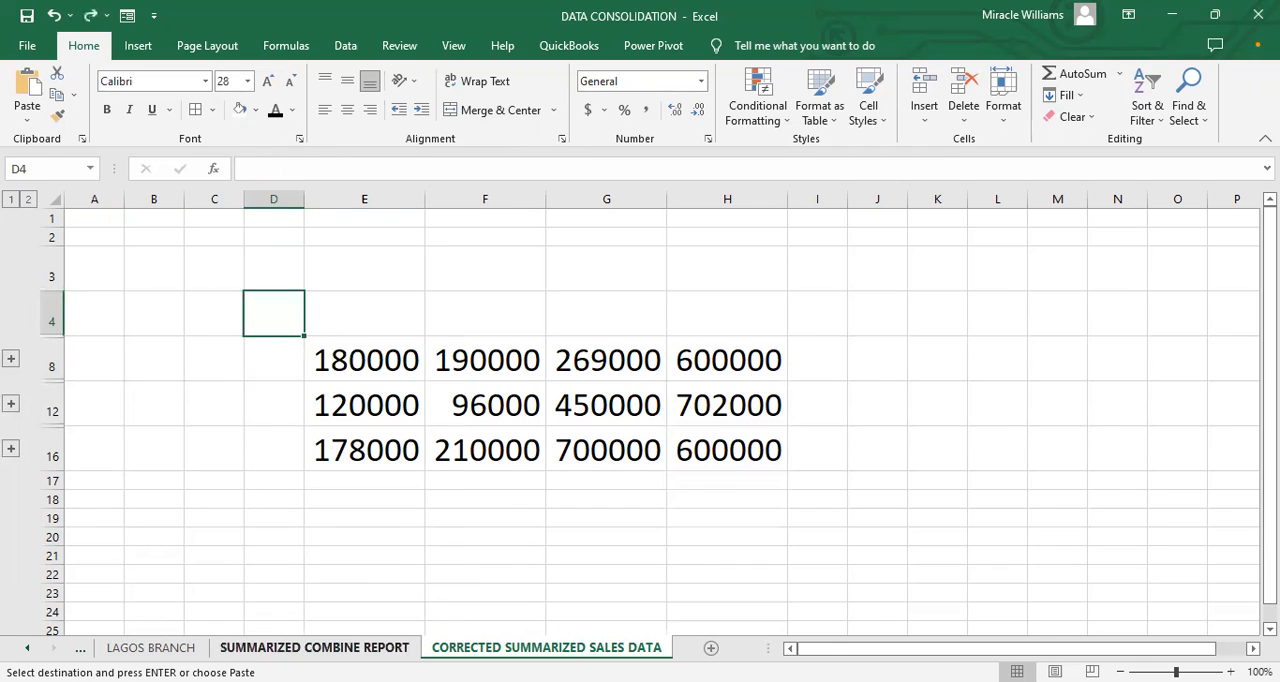
Step: Copy the PRODUCTS column E6:E9 from SUMMARIZED COMBINE REPORT to cell D4 of the corrected sheet and widen column D
click(300, 647)
click(265, 353)
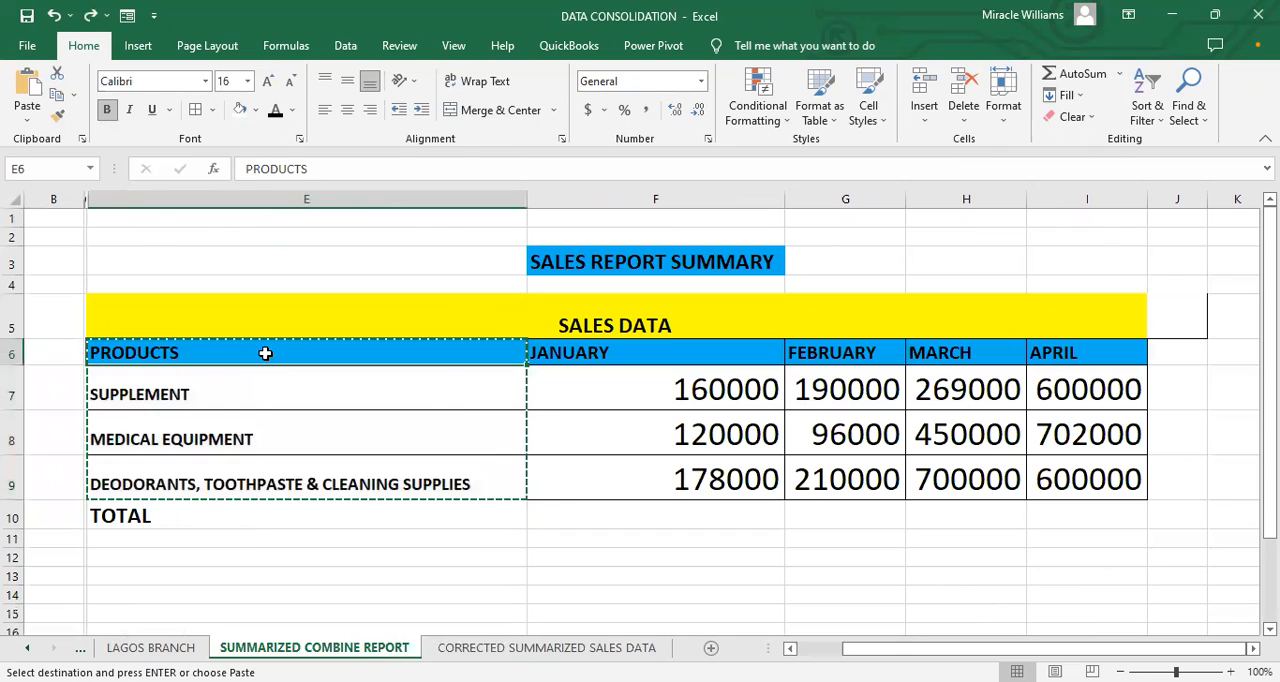
drag(214, 355, 226, 486)
right_click(230, 488)
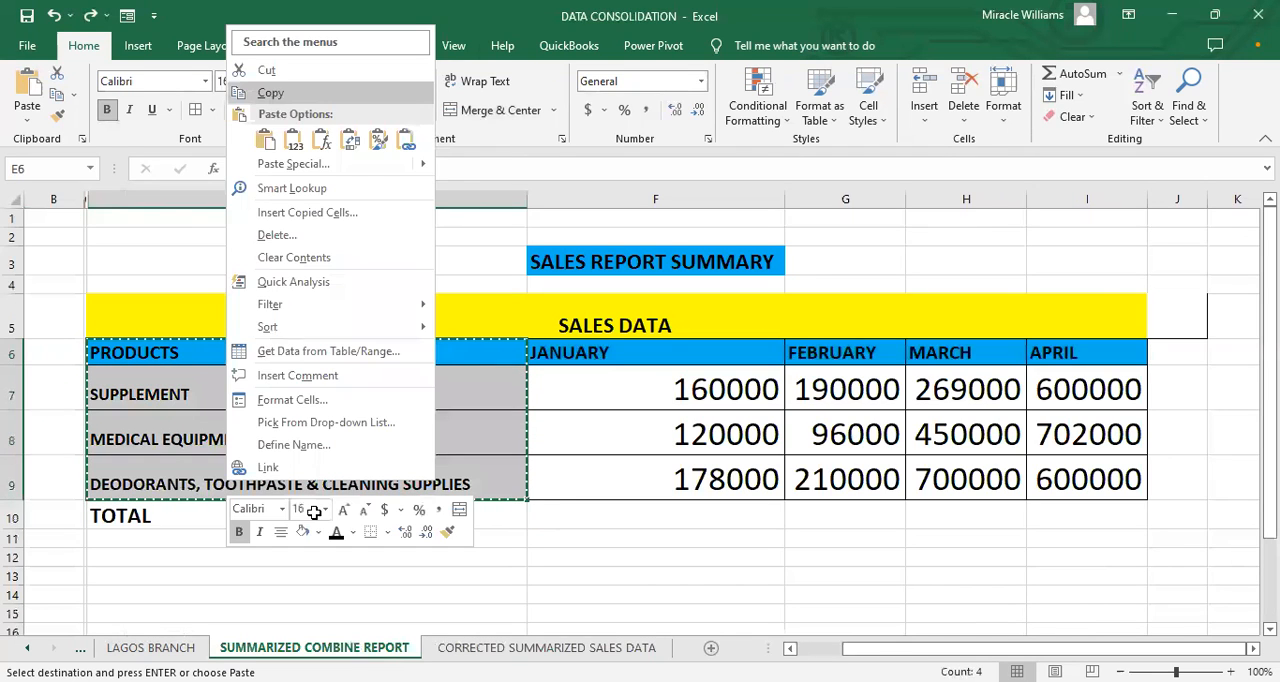
click(546, 647)
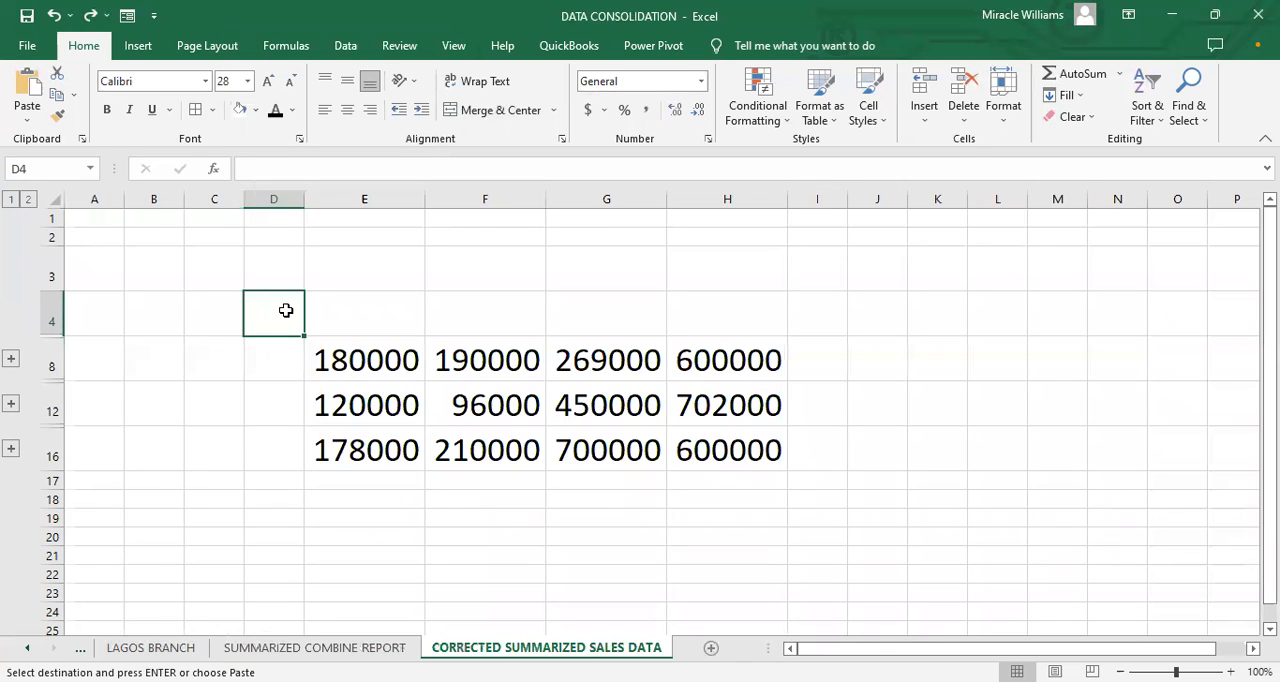
key(ctrl+v)
key(Down)
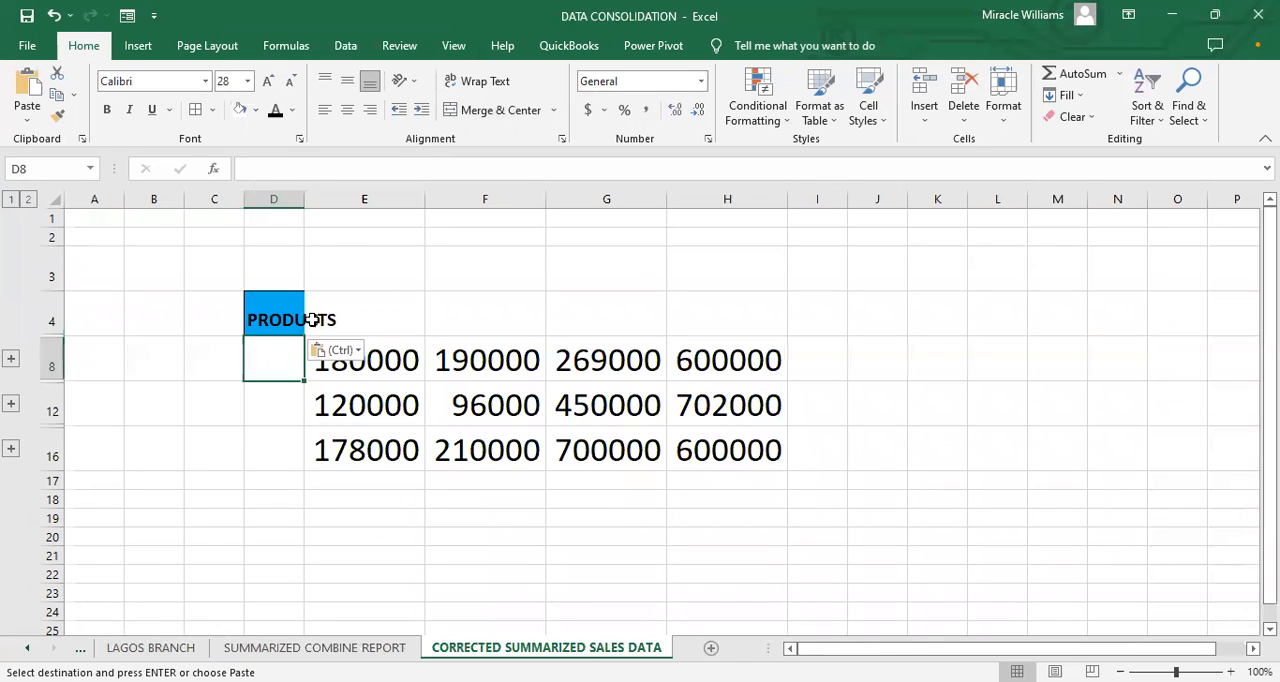
drag(310, 196, 360, 229)
click(222, 481)
Step: Copy the three product labels E7:E9 from SUMMARIZED COMBINE REPORT into D8, D12 and D16 of the corrected sheet
click(314, 648)
double_click(354, 394)
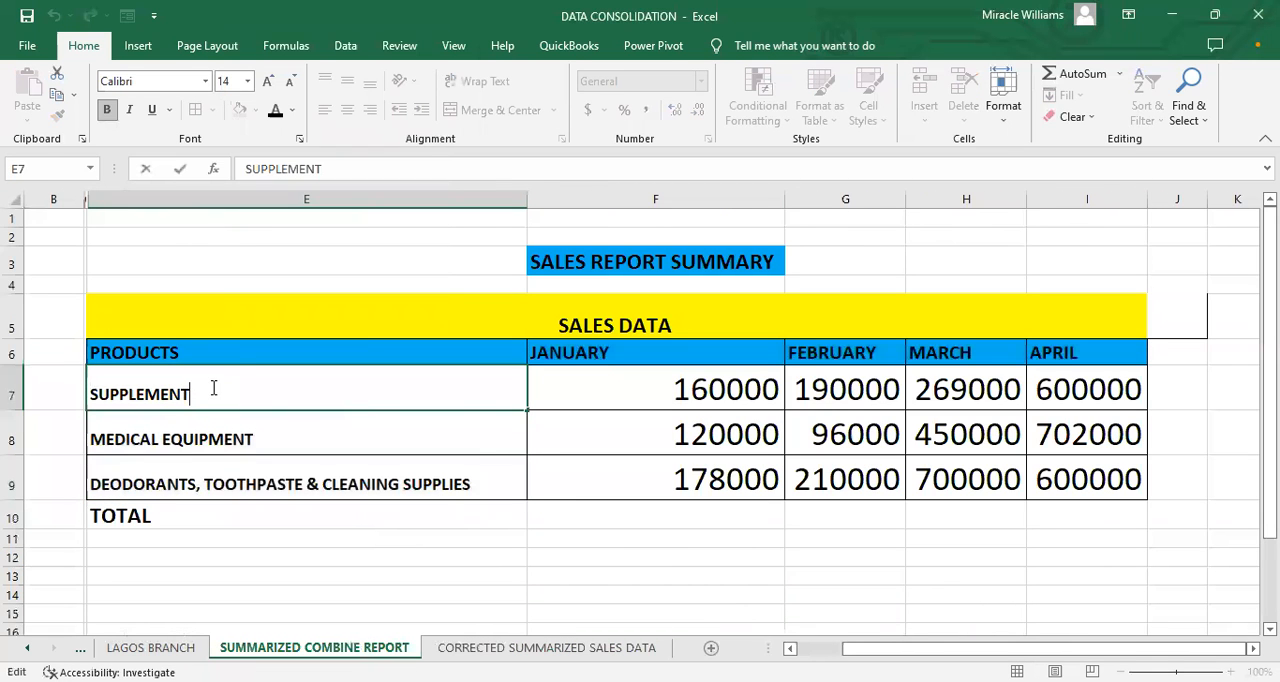
click(234, 351)
drag(191, 394, 258, 491)
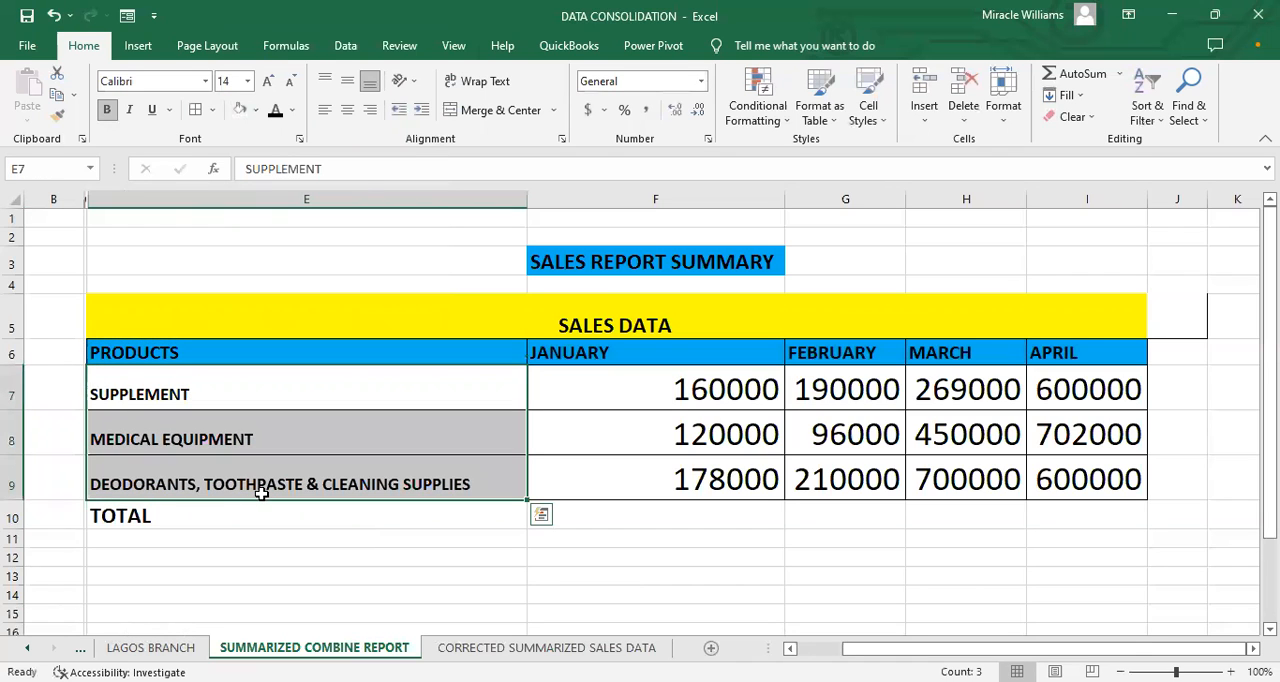
right_click(261, 492)
click(313, 109)
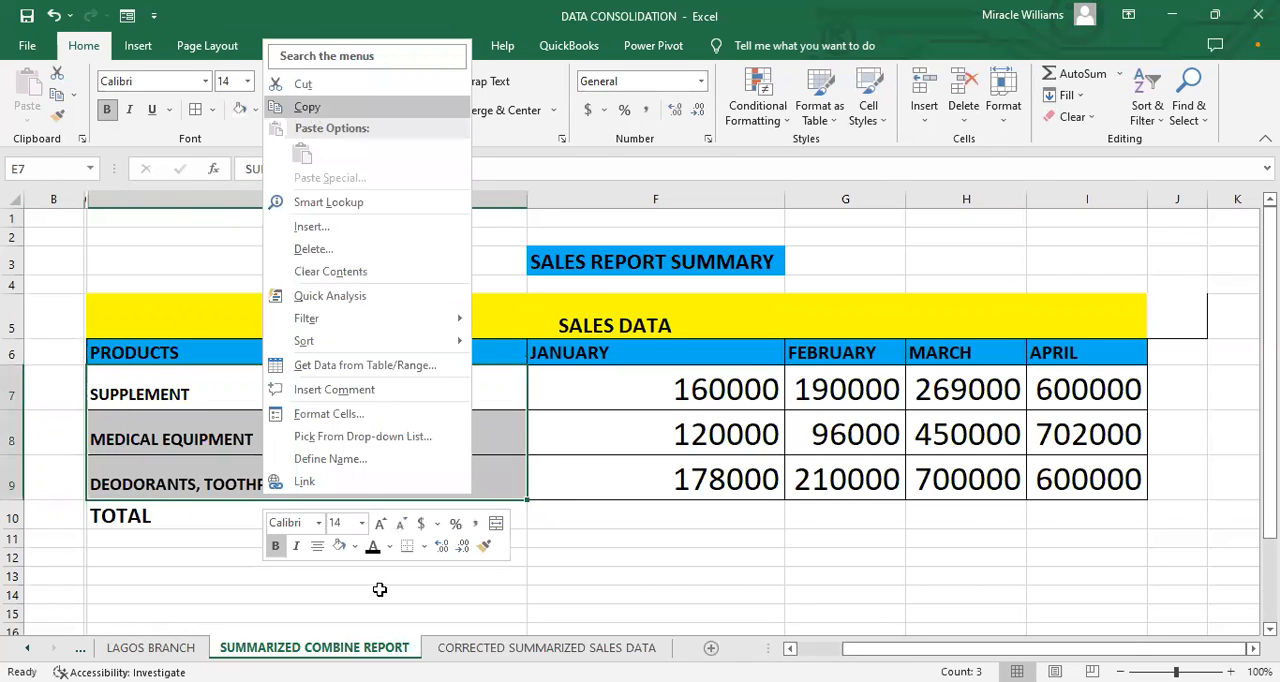
click(460, 648)
drag(298, 352, 291, 463)
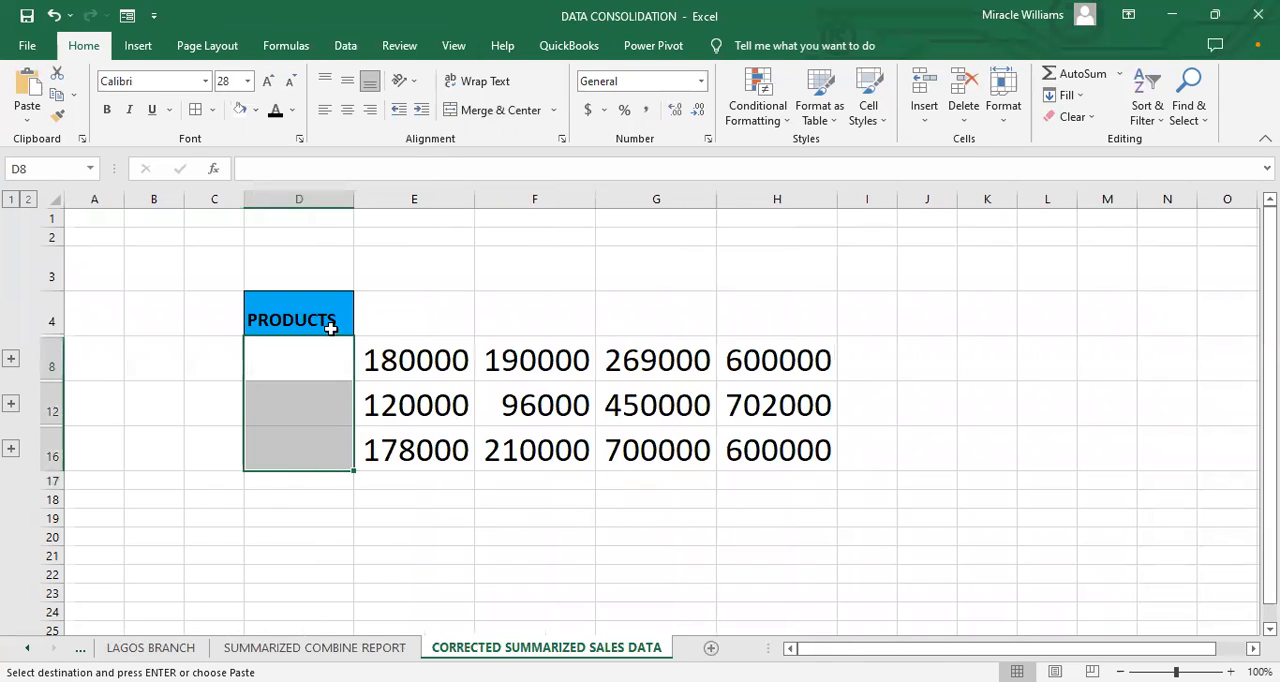
key(ctrl+v)
Step: Widen column D until the longest product label fits, and shrink column C to almost nothing
drag(354, 196, 443, 303)
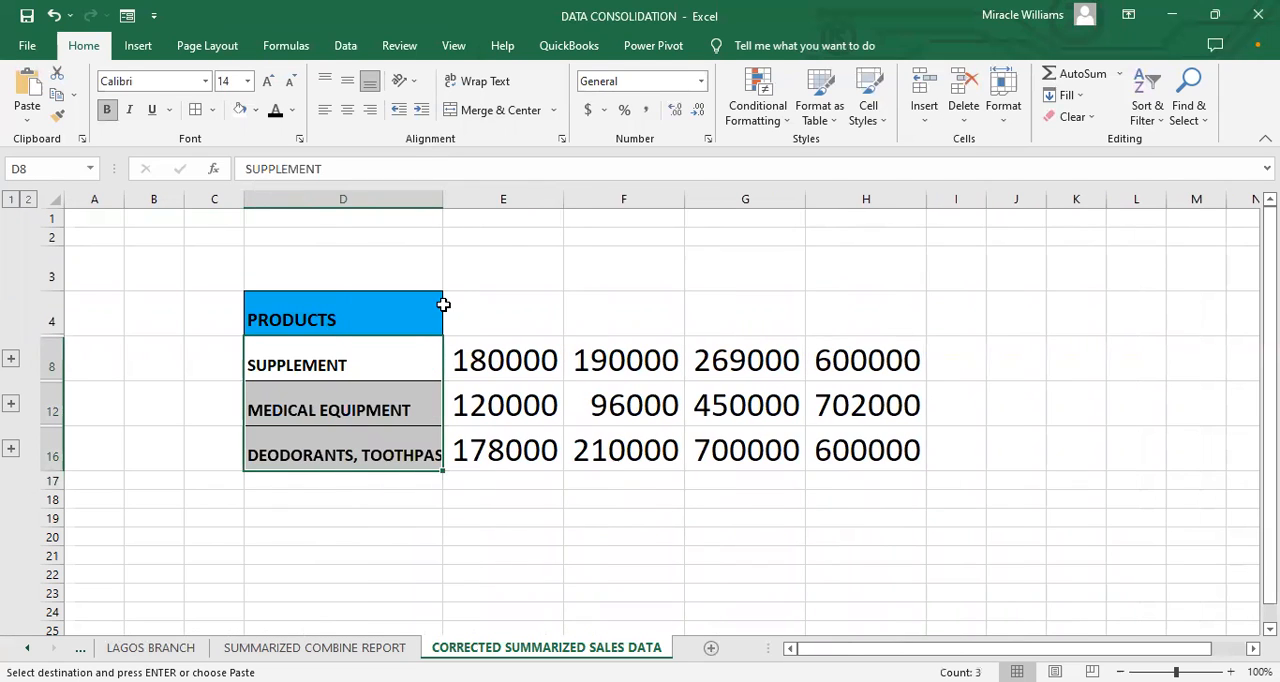
drag(244, 199, 176, 280)
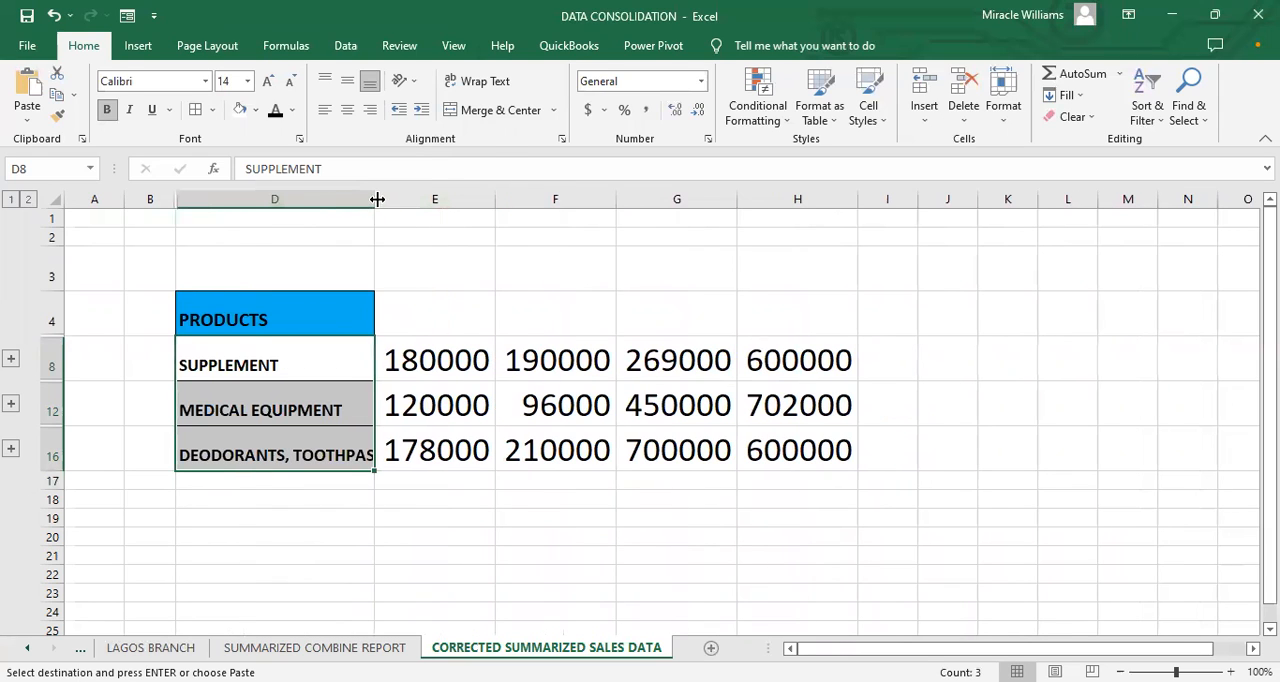
drag(377, 199, 494, 318)
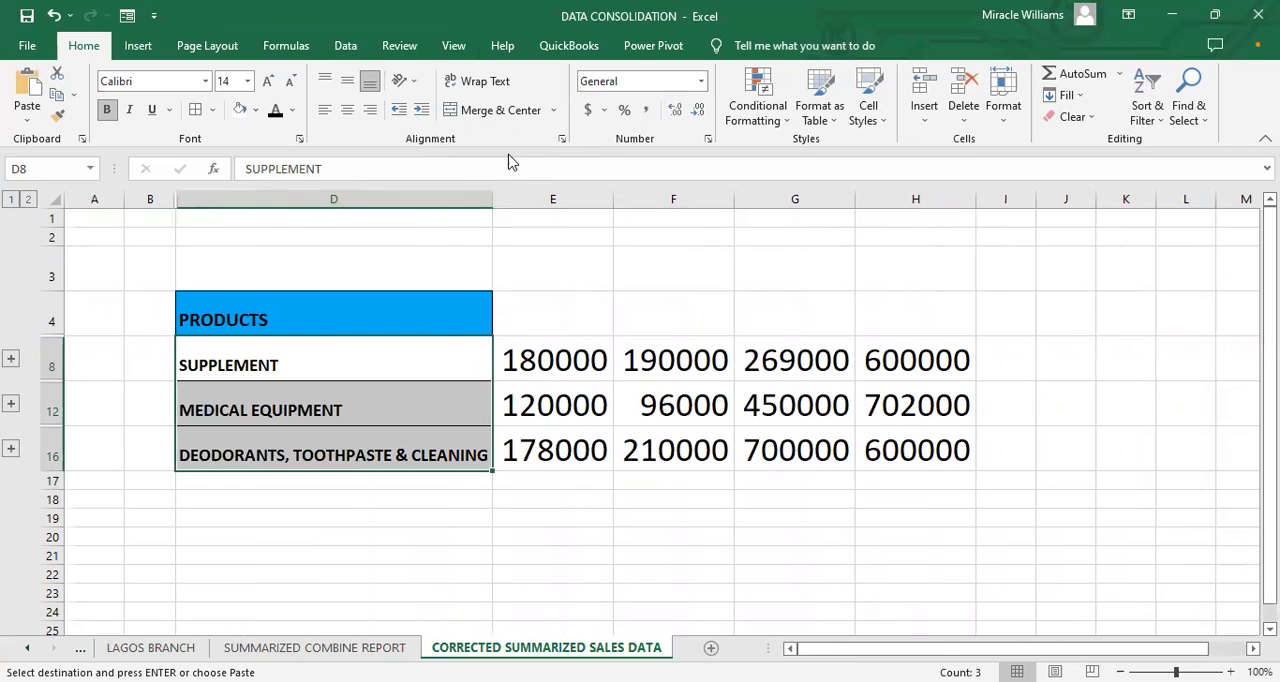
drag(494, 198, 582, 237)
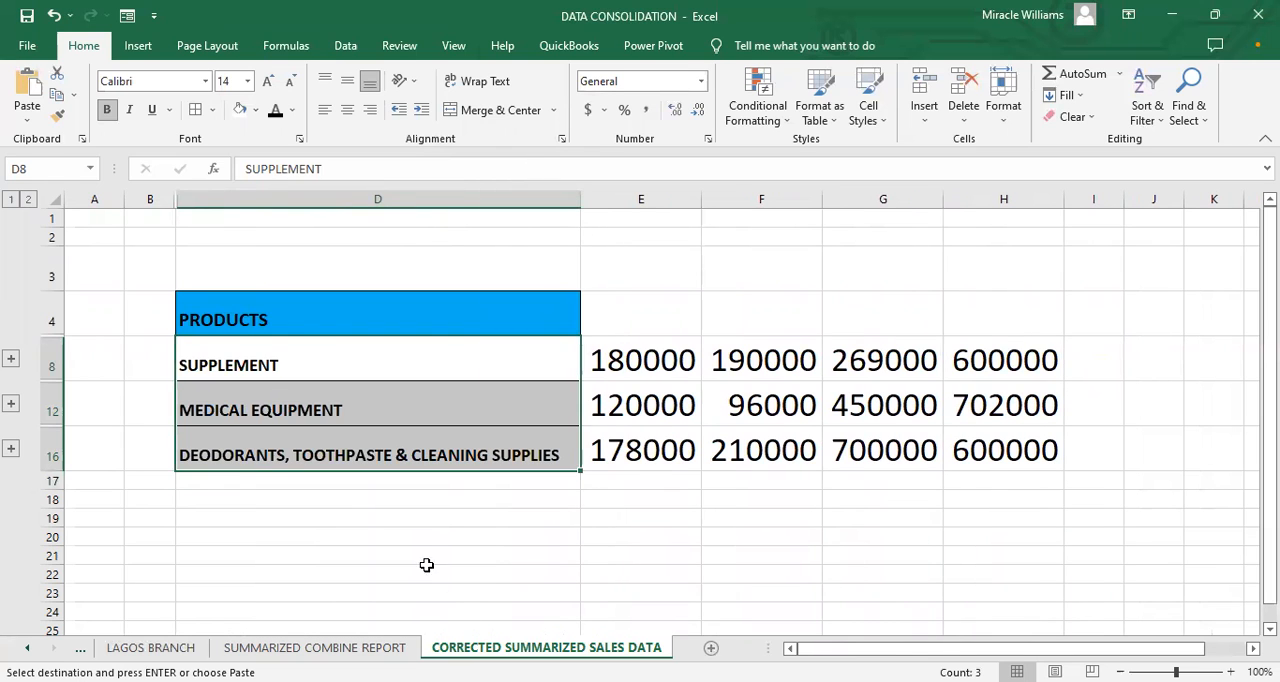
click(426, 556)
Step: Copy the SALES DATA heading from row 5 of SUMMARIZED COMBINE REPORT to cell E3 of the corrected sheet
key(ctrl+Page_Up)
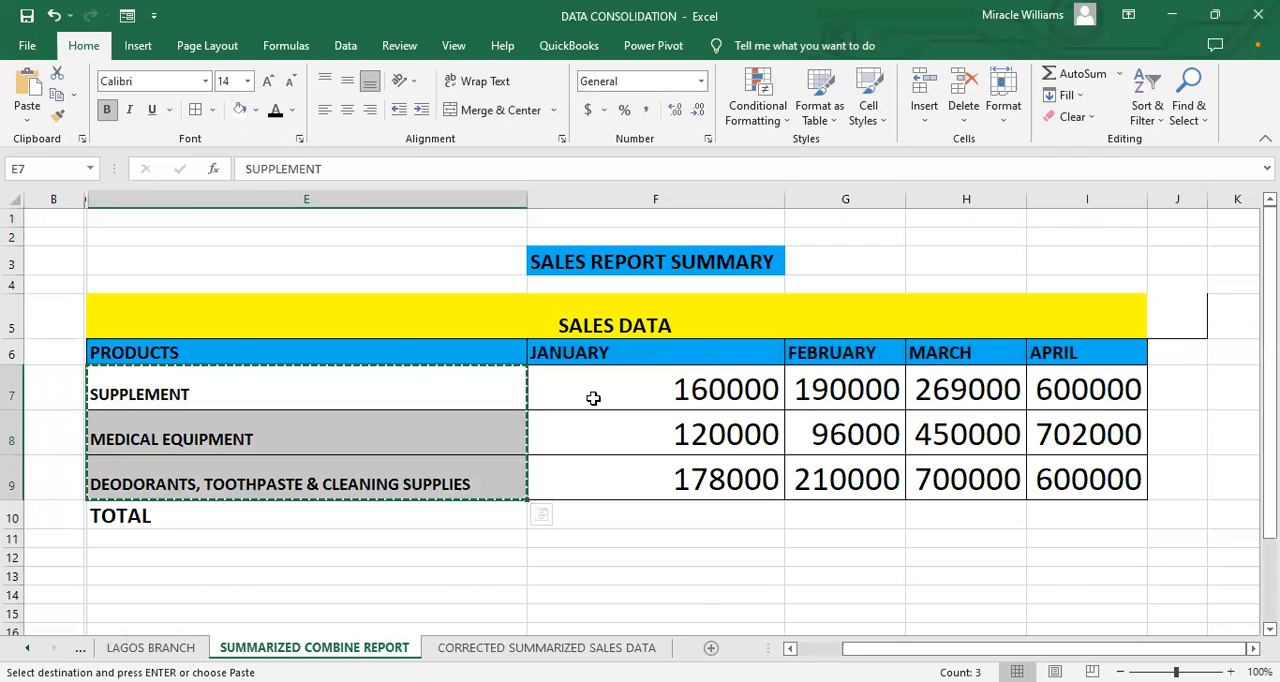
key(ctrl+Page_Down)
click(666, 303)
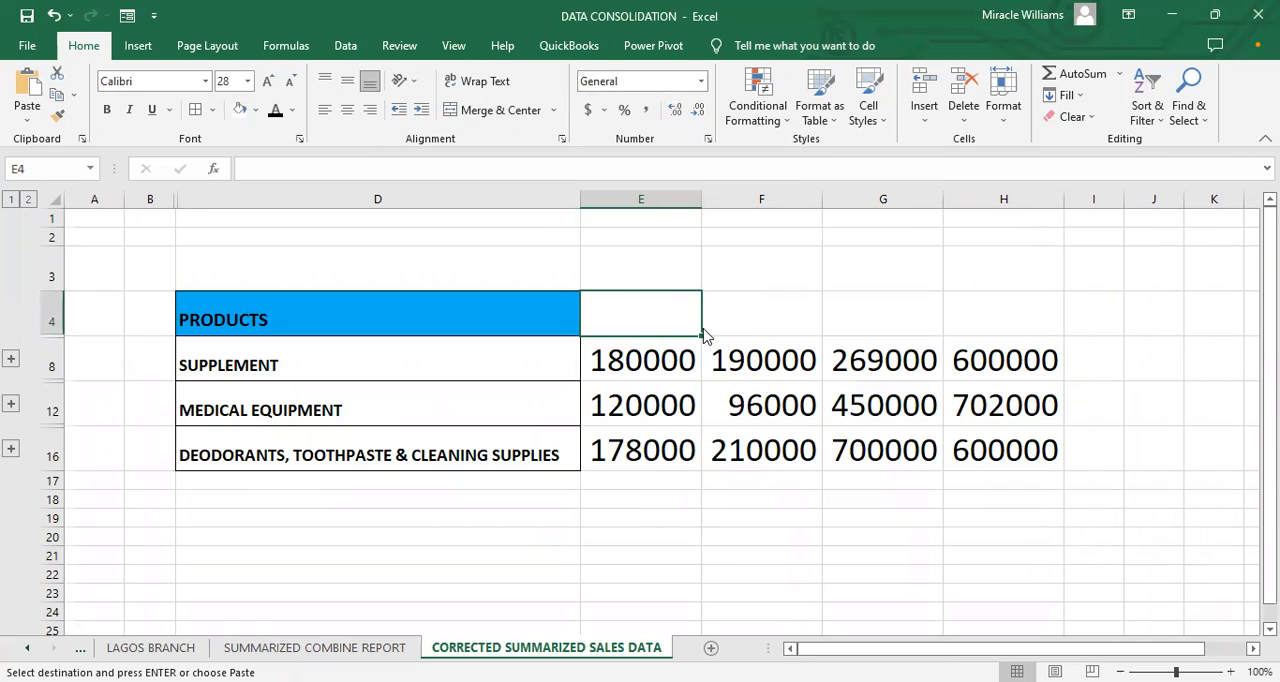
click(648, 278)
key(ctrl+v)
Step: Copy the month headings JANUARY to APRIL from F6:I6 of SUMMARIZED COMBINE REPORT to E4 of the corrected sheet
click(366, 647)
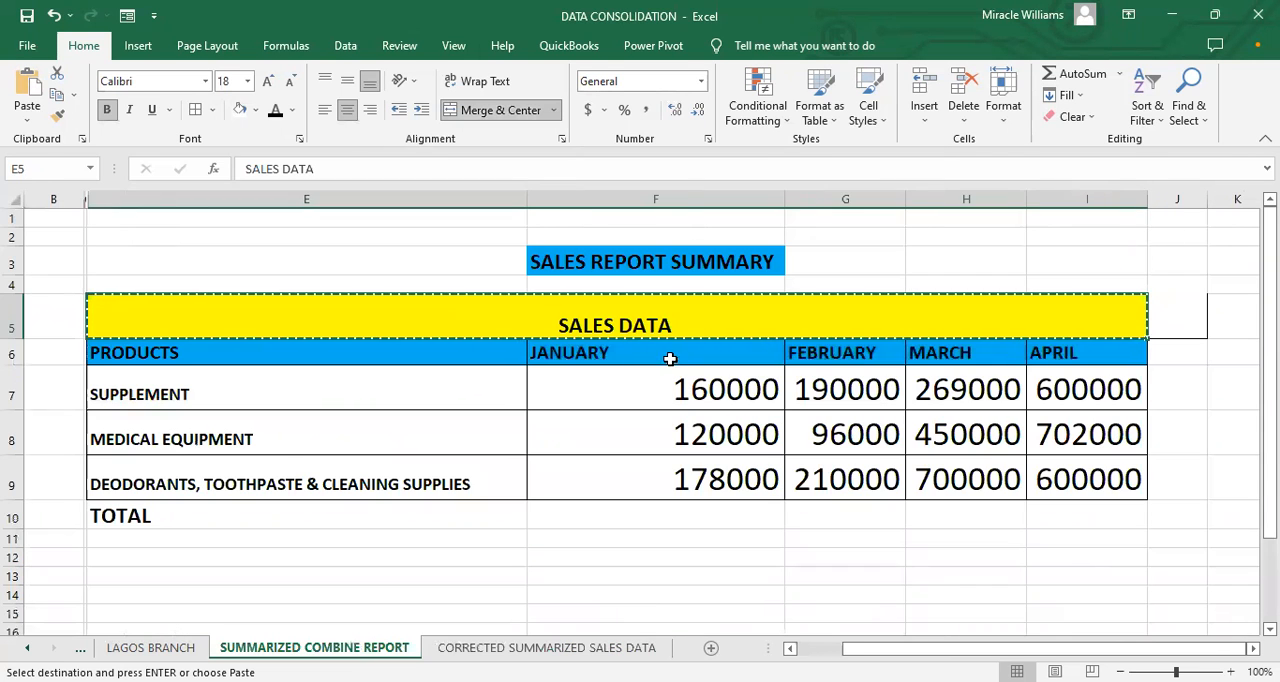
click(633, 365)
double_click(638, 360)
click(618, 400)
drag(620, 354, 1047, 356)
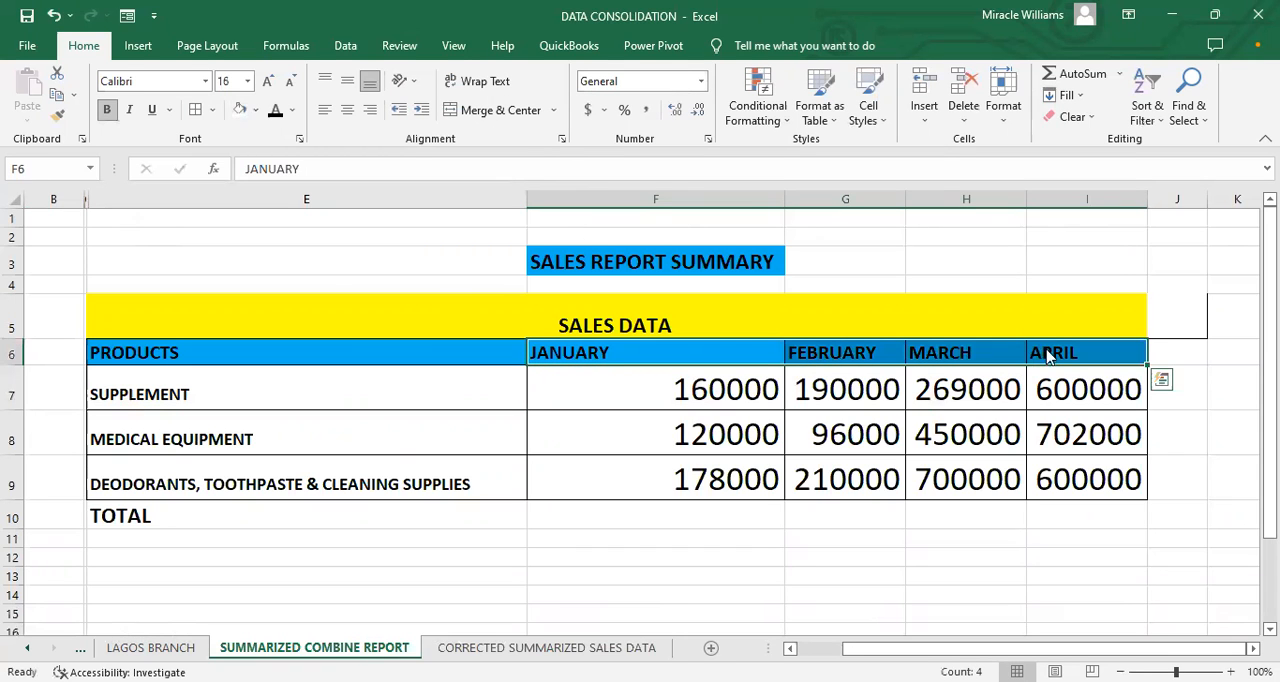
key(ctrl+c)
click(573, 648)
click(660, 314)
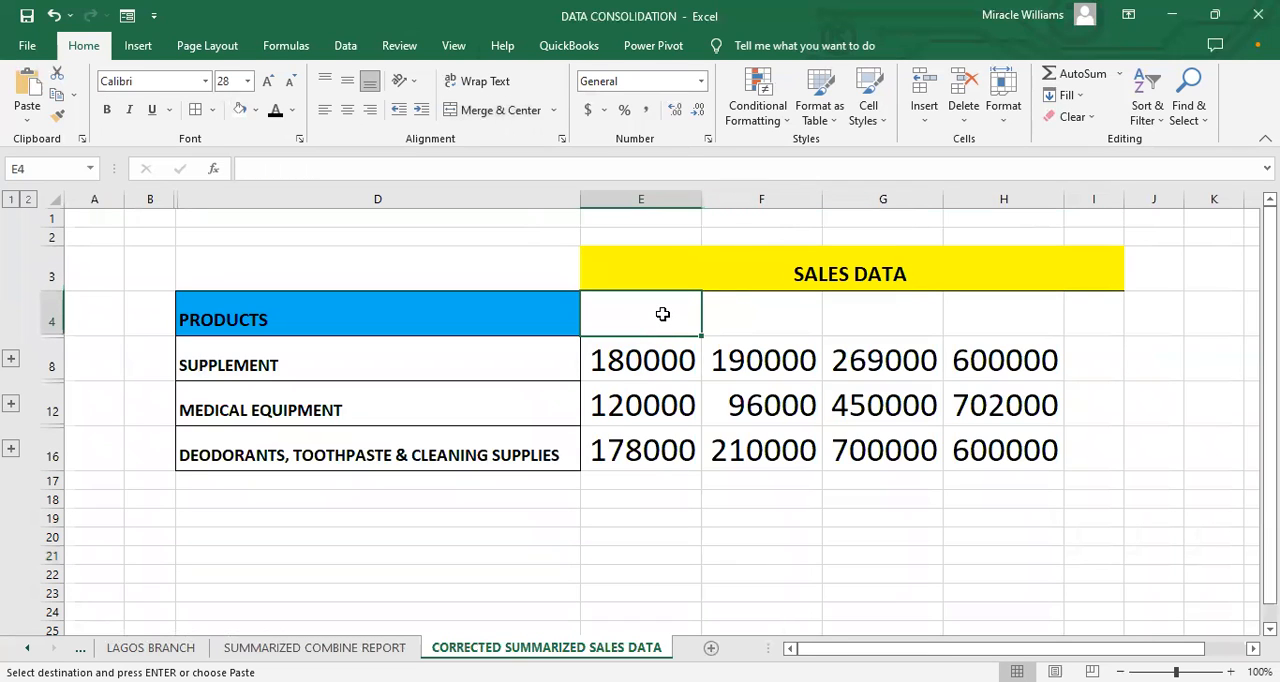
right_click(662, 314)
click(703, 339)
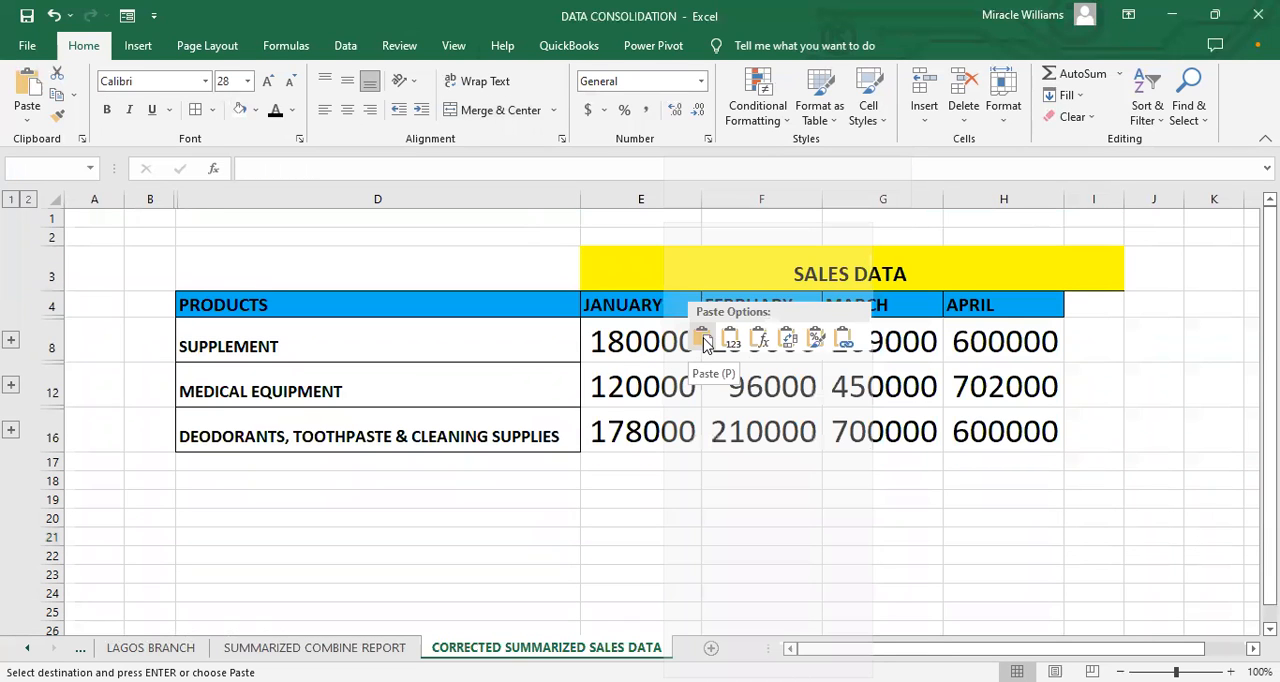
Step: Unmerge the SALES DATA heading and merge and center it across D3:H3, above the products and month columns
drag(523, 277, 1095, 270)
click(527, 111)
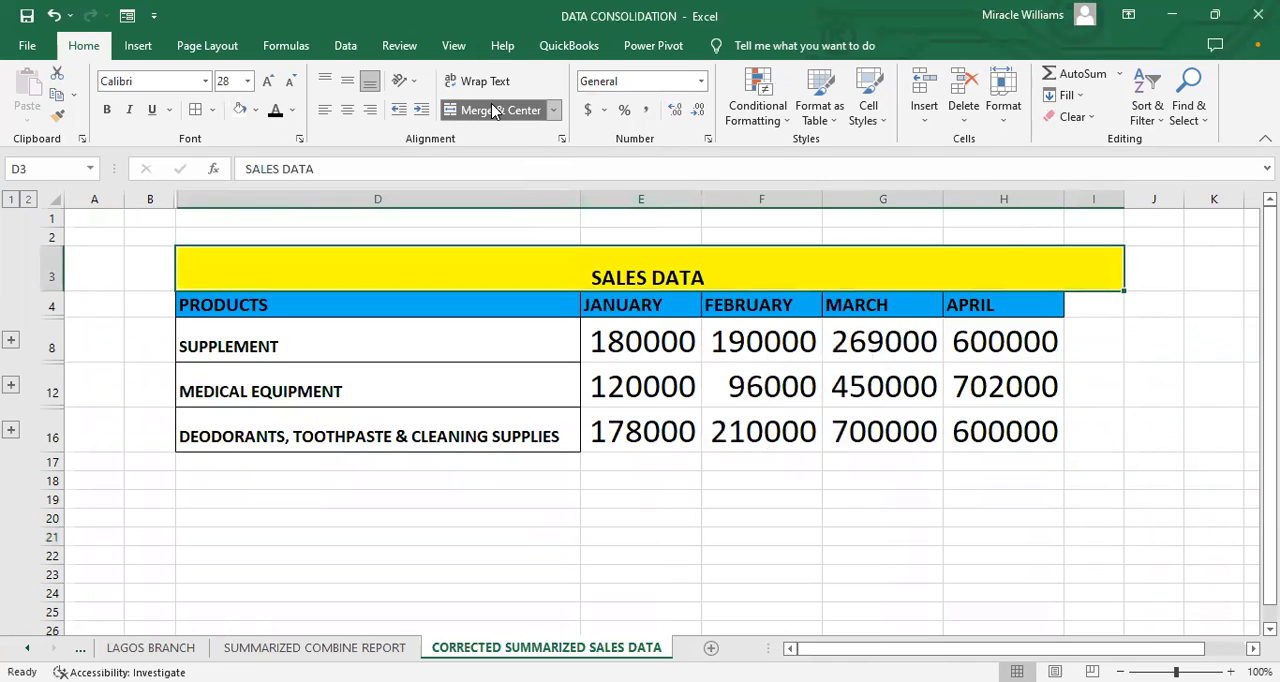
click(1114, 297)
click(1088, 280)
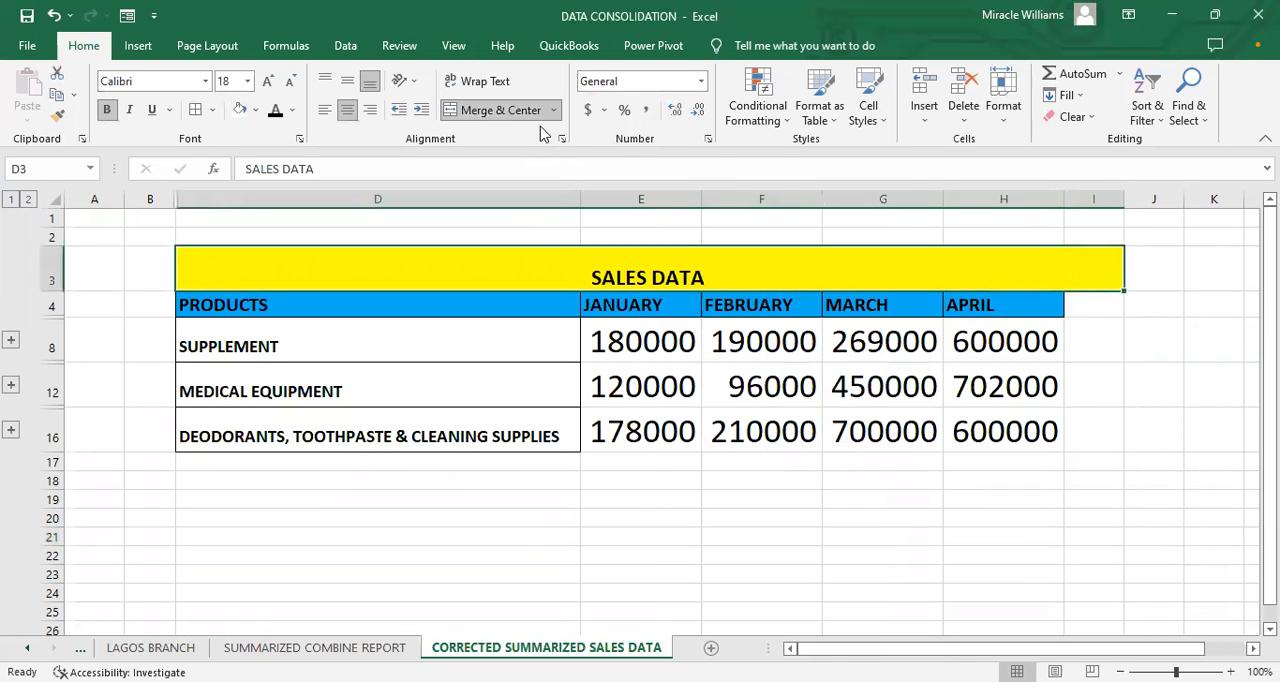
click(530, 112)
click(803, 271)
drag(526, 260, 1014, 274)
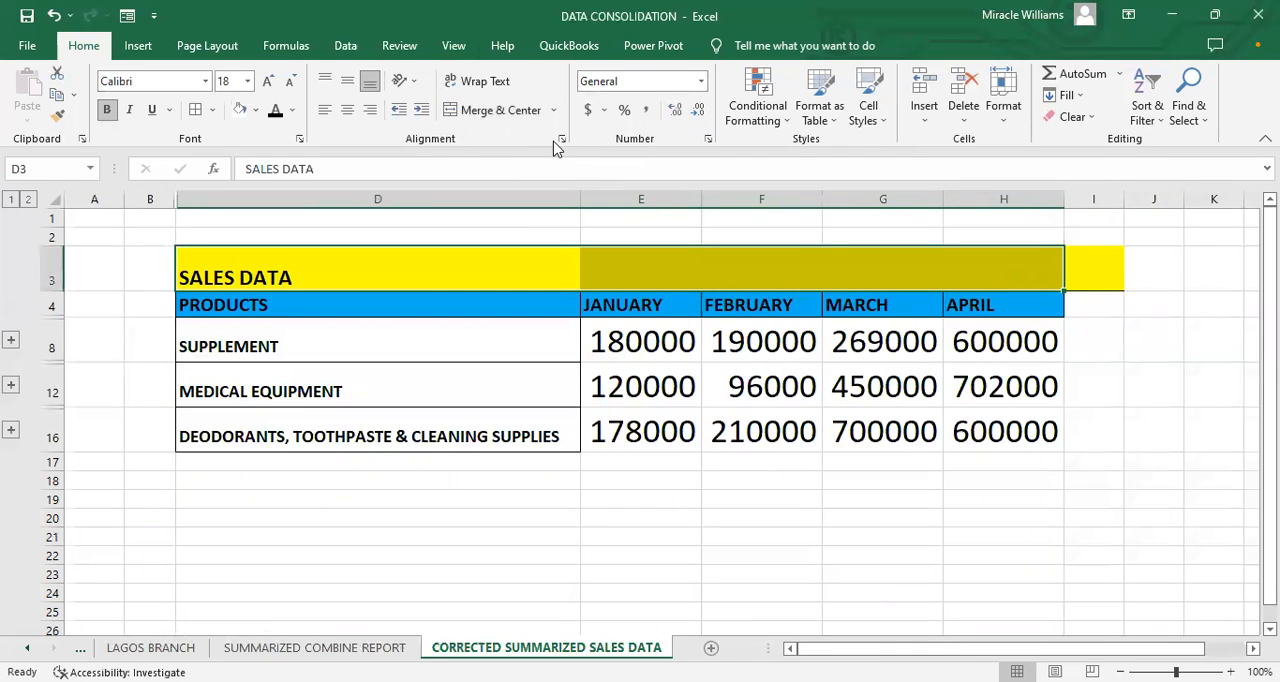
click(495, 110)
Step: Remove the leftover yellow fill from cell I3 beside the SALES DATA heading
click(1110, 282)
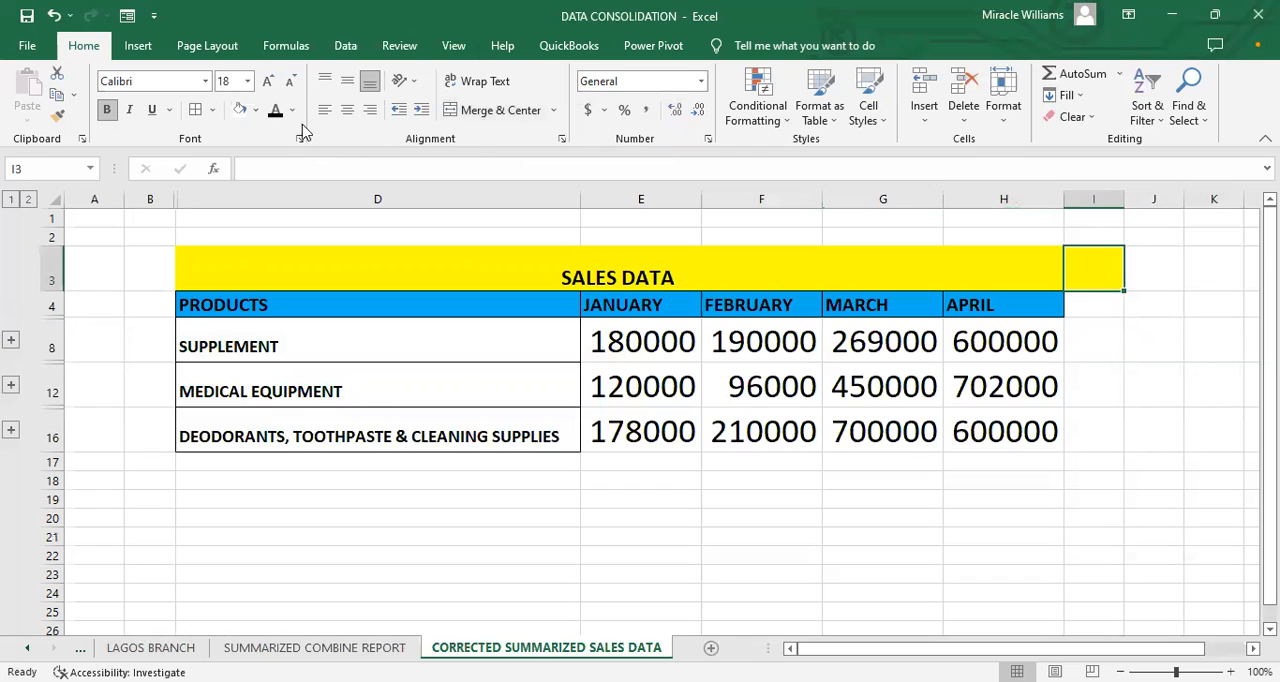
click(239, 109)
click(685, 539)
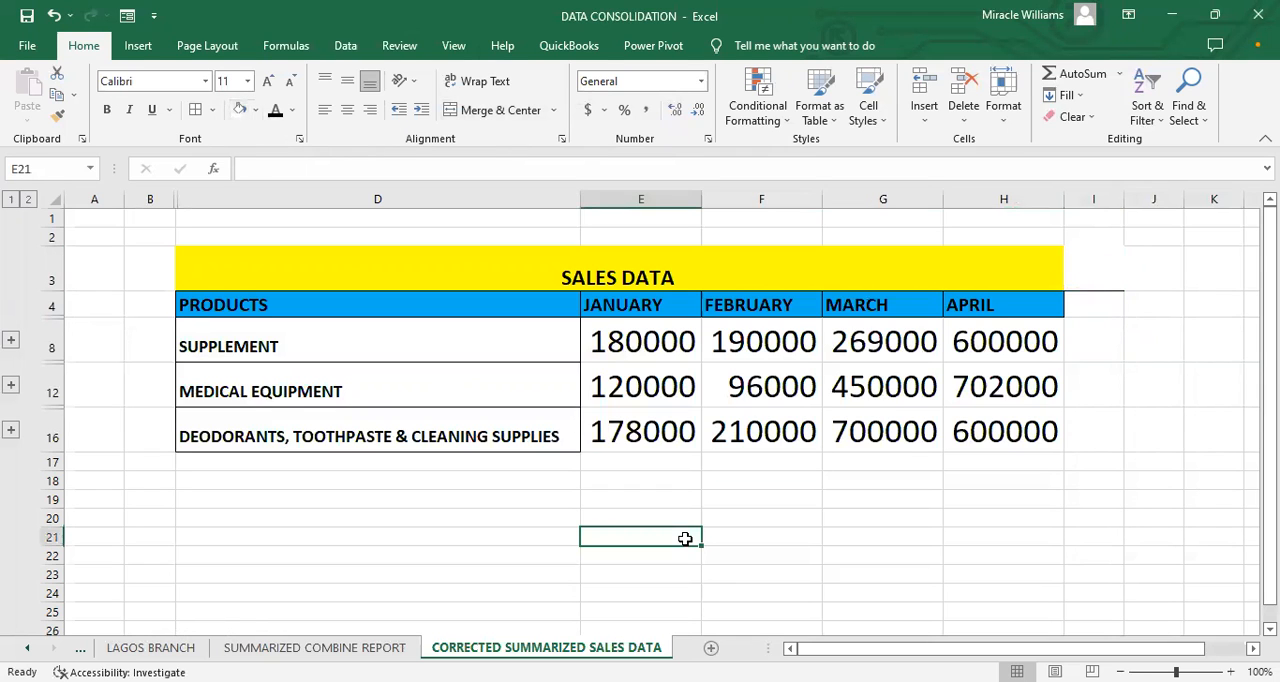
Step: Apply all borders to the sales table D3:H16
drag(473, 272, 882, 432)
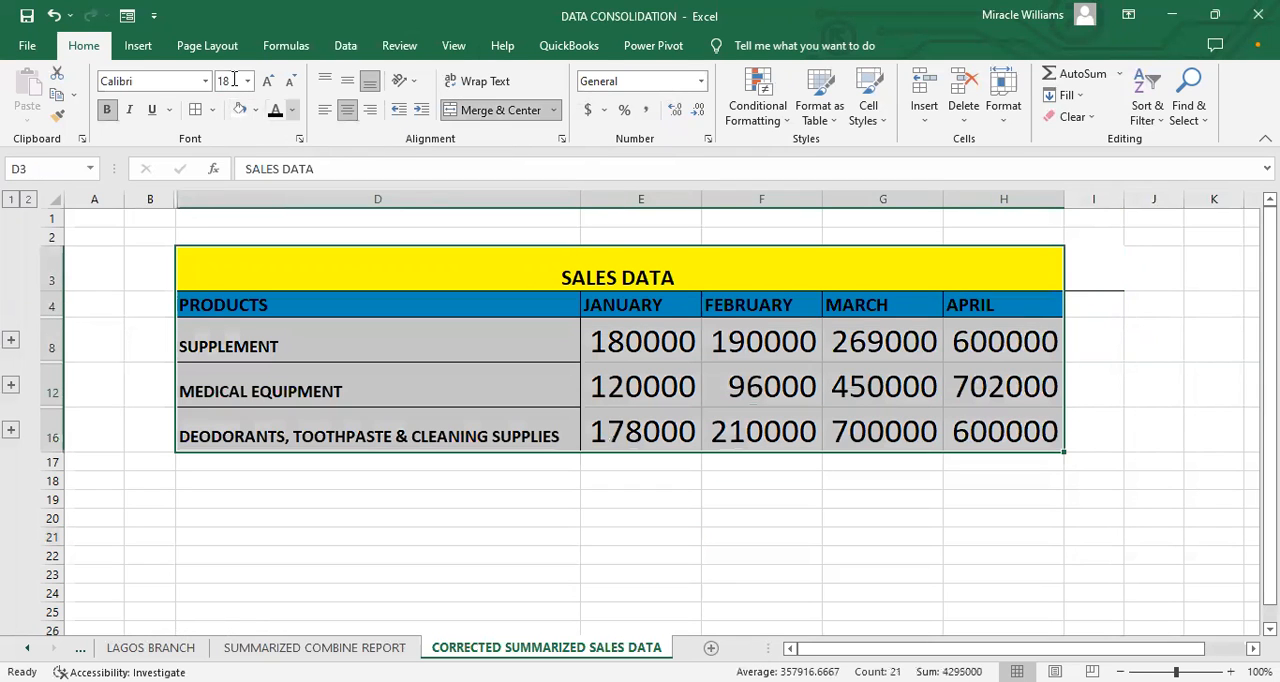
click(214, 112)
click(222, 264)
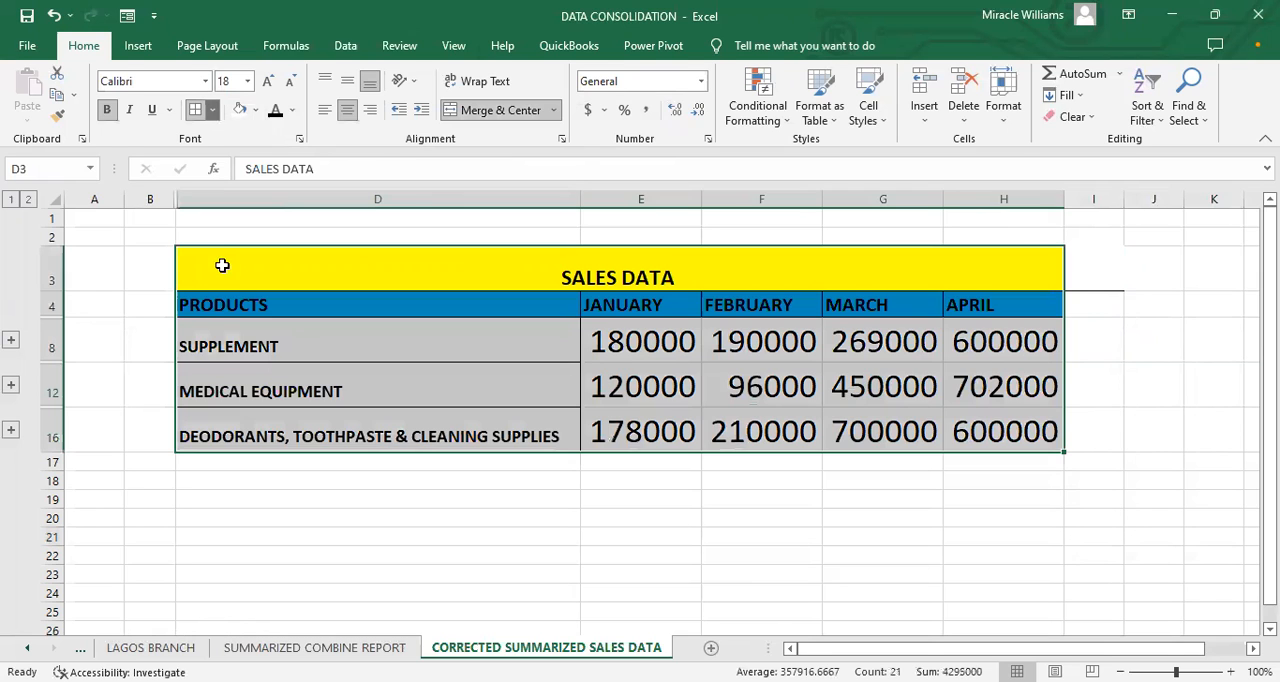
click(698, 483)
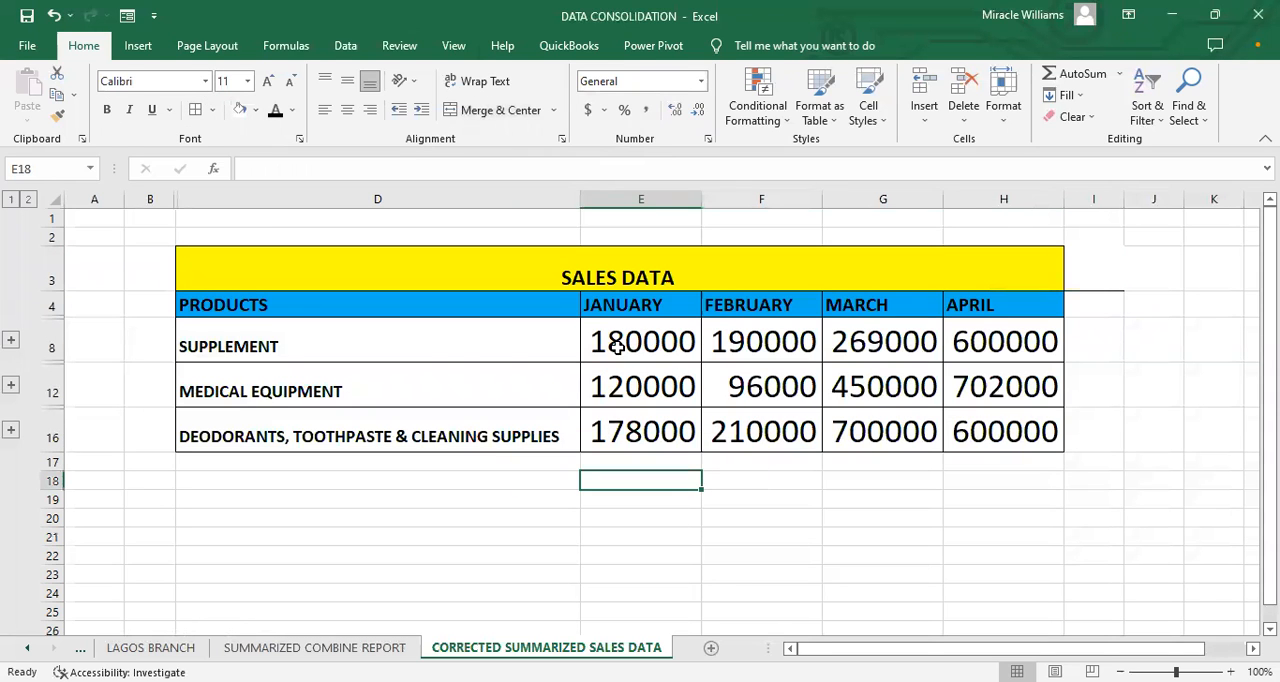
Step: Inspect the formula behind the January SUPPLEMENT total in cell E8
click(432, 357)
click(628, 341)
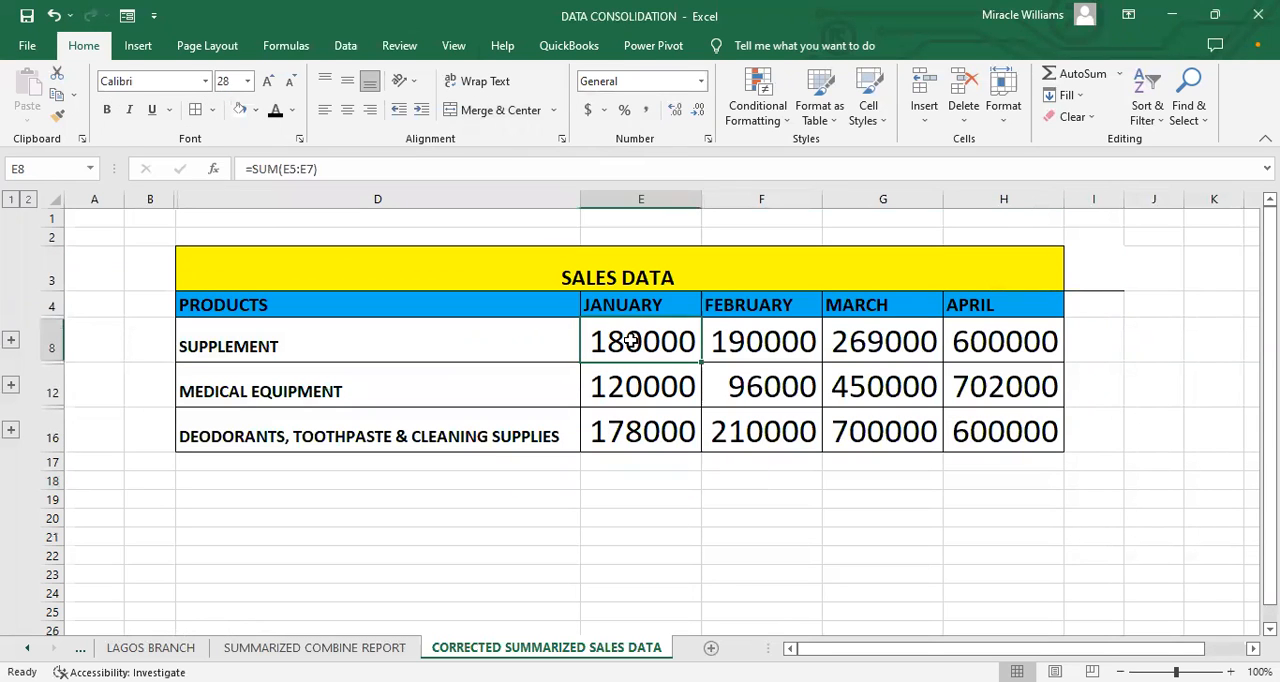
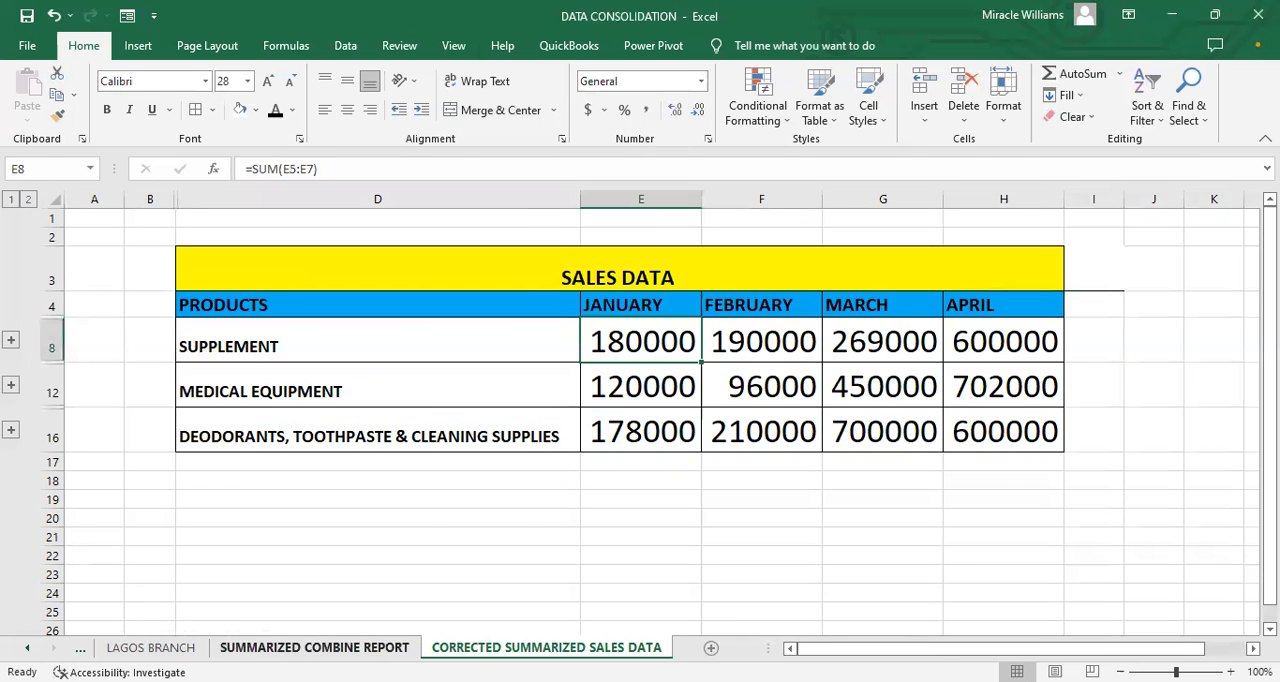
Step: Review the summary sheets and the LAGOS BRANCH sheet, ending on the OGUN BRANCH source data
click(330, 647)
click(545, 647)
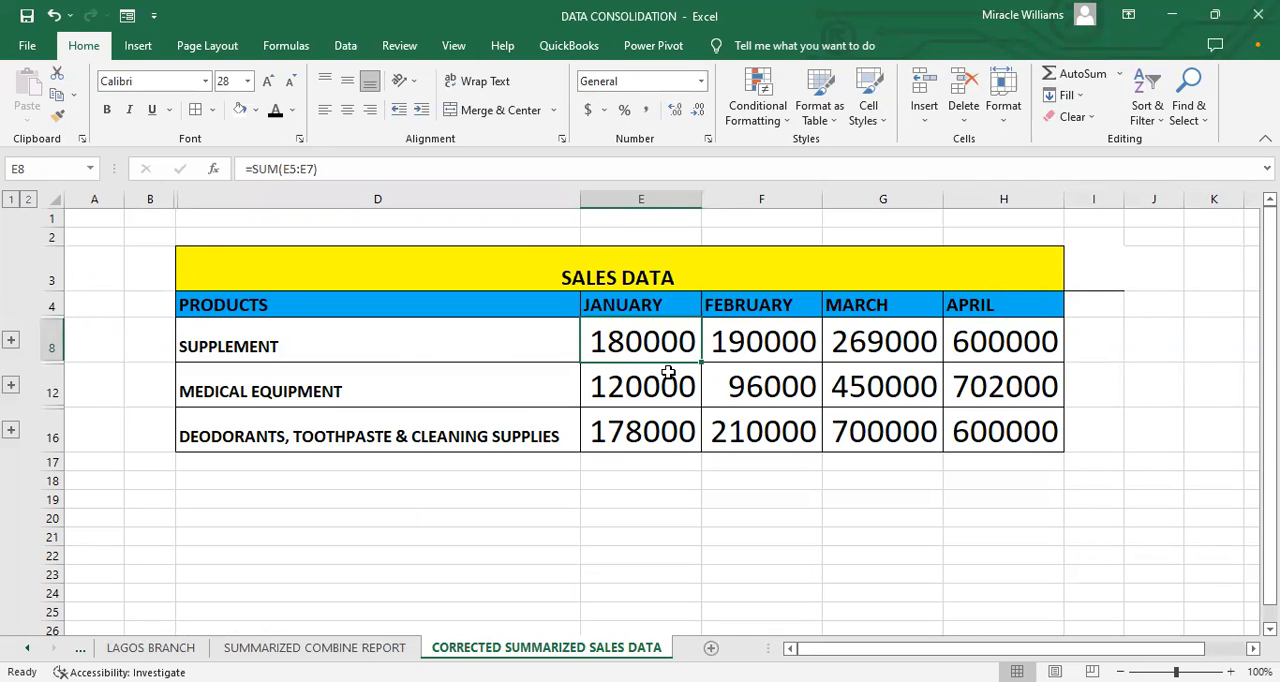
click(150, 647)
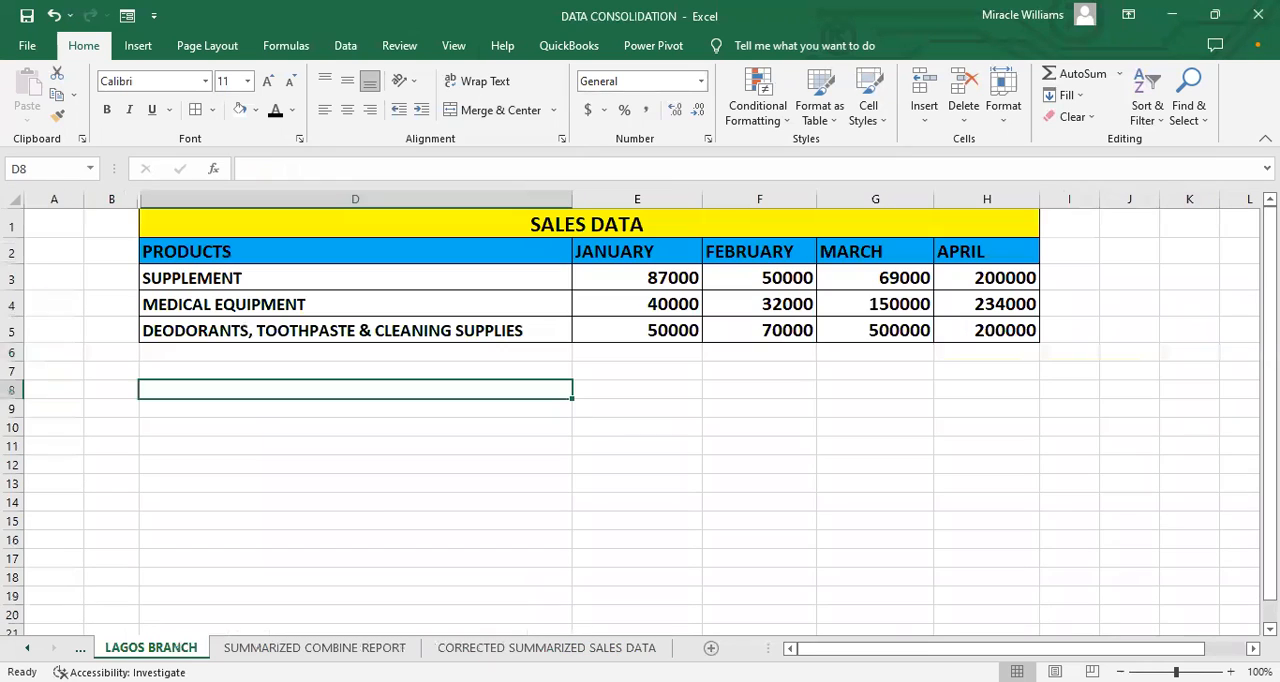
click(27, 648)
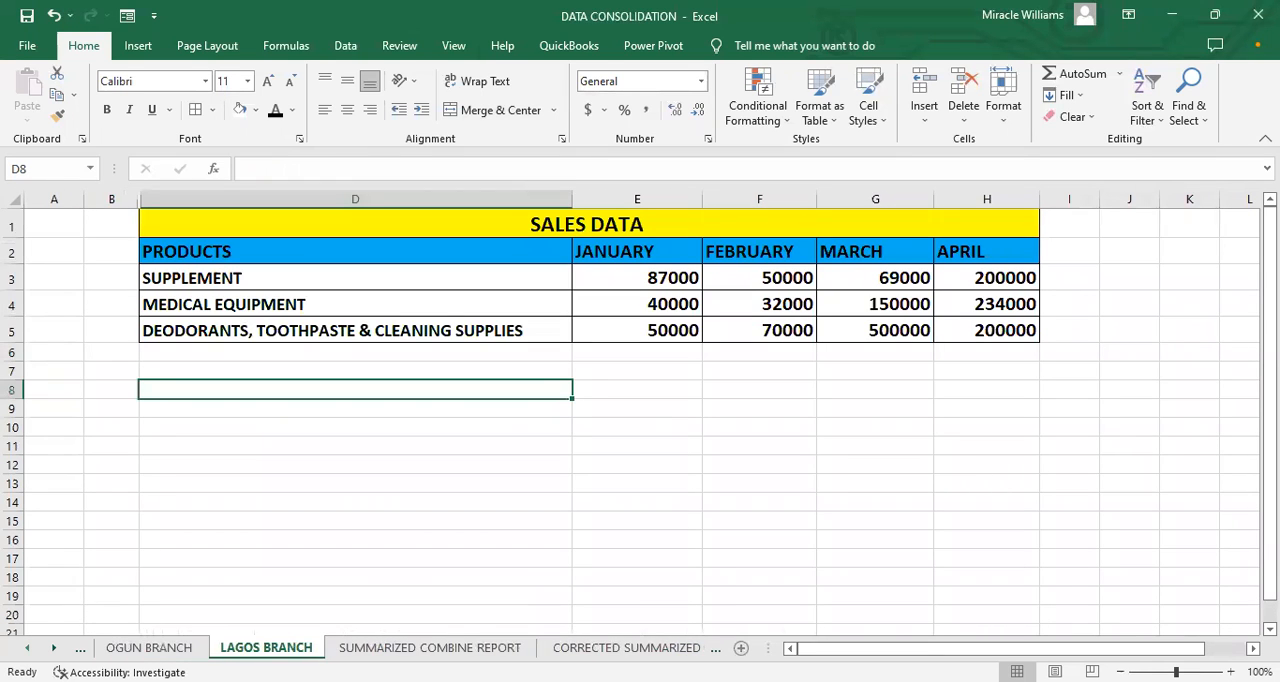
click(27, 648)
click(289, 648)
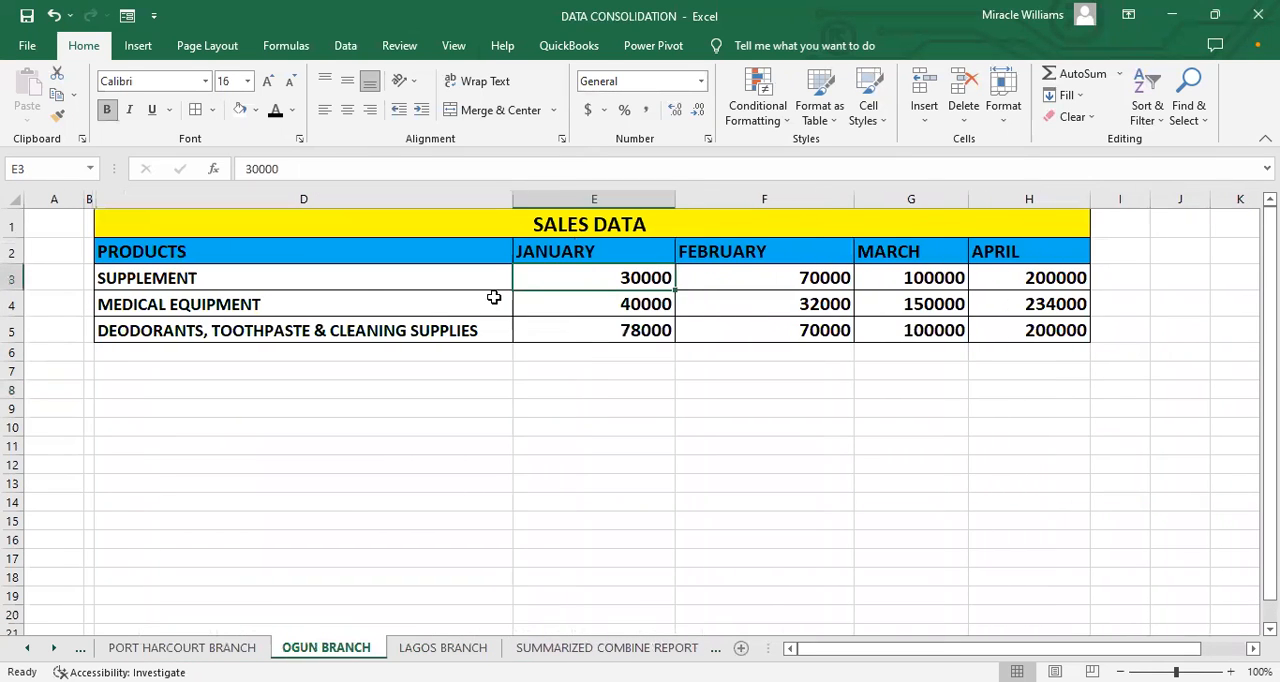
click(561, 306)
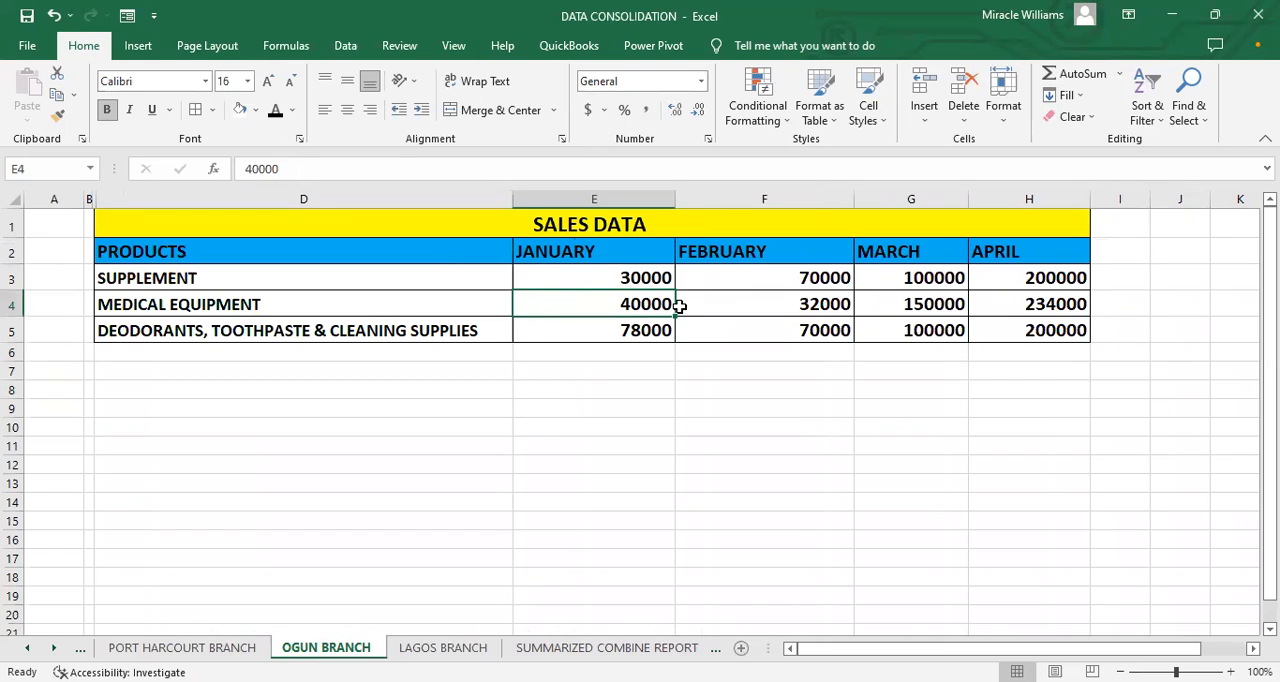
double_click(626, 306)
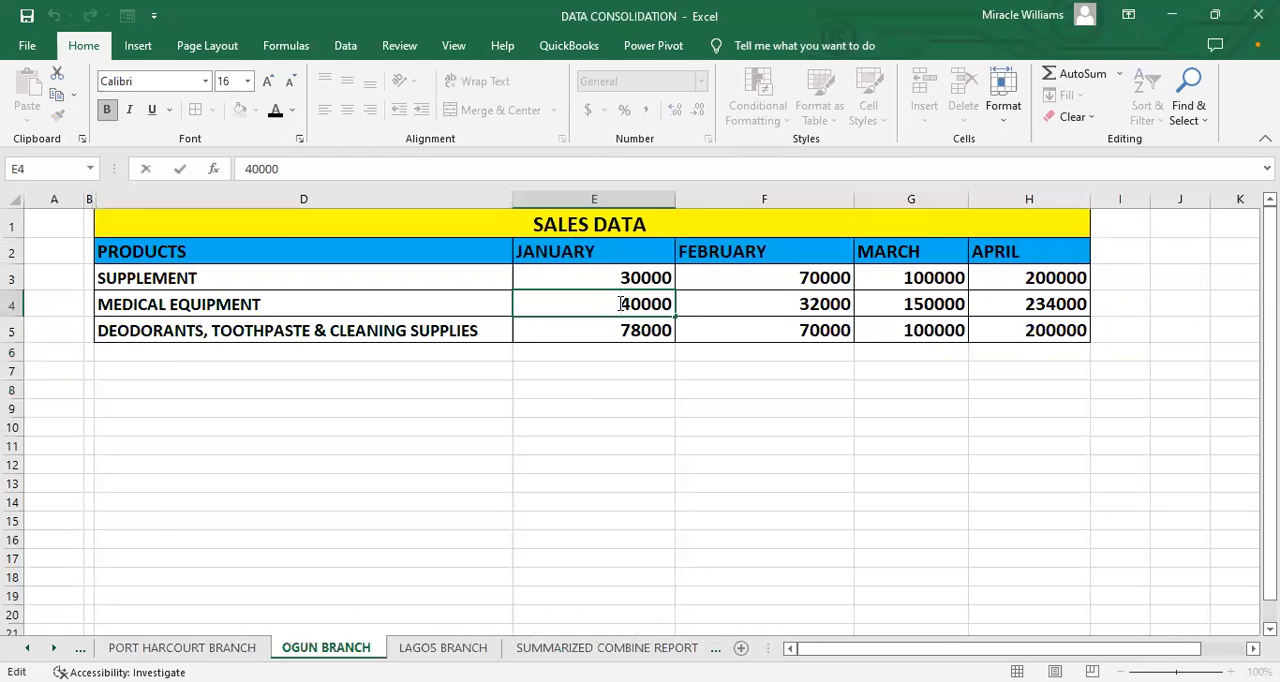
drag(625, 304, 633, 302)
click(632, 303)
double_click(632, 300)
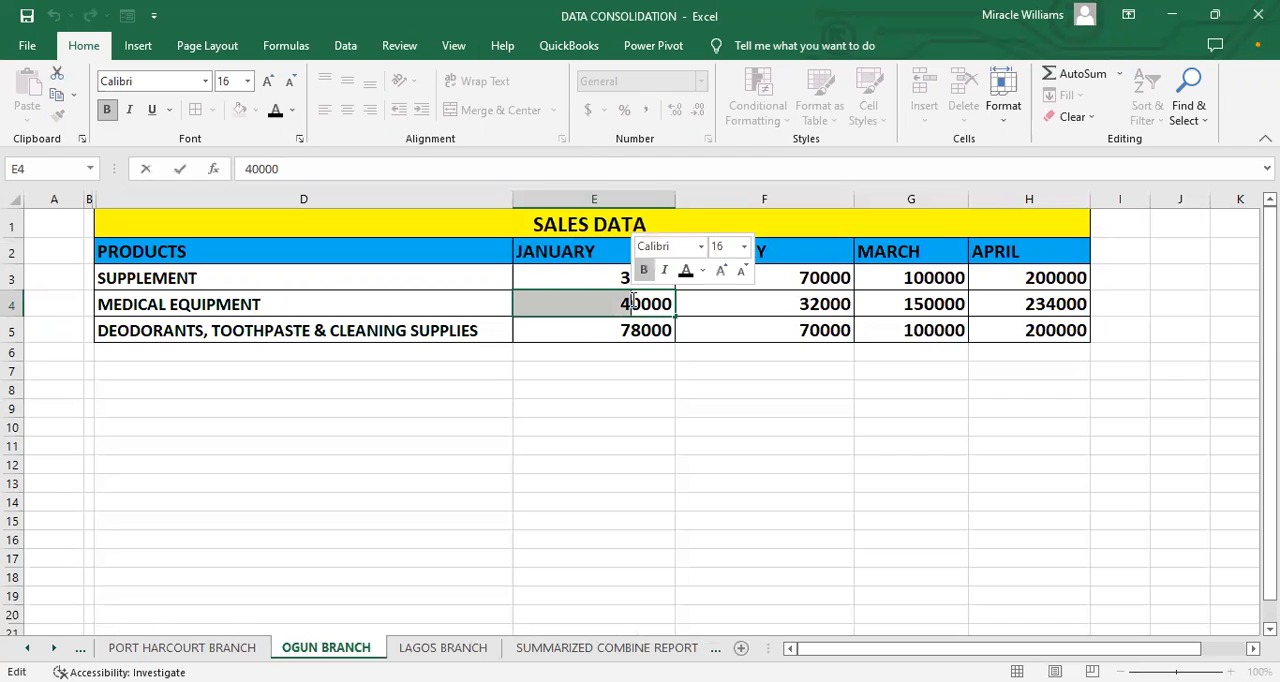
click(626, 304)
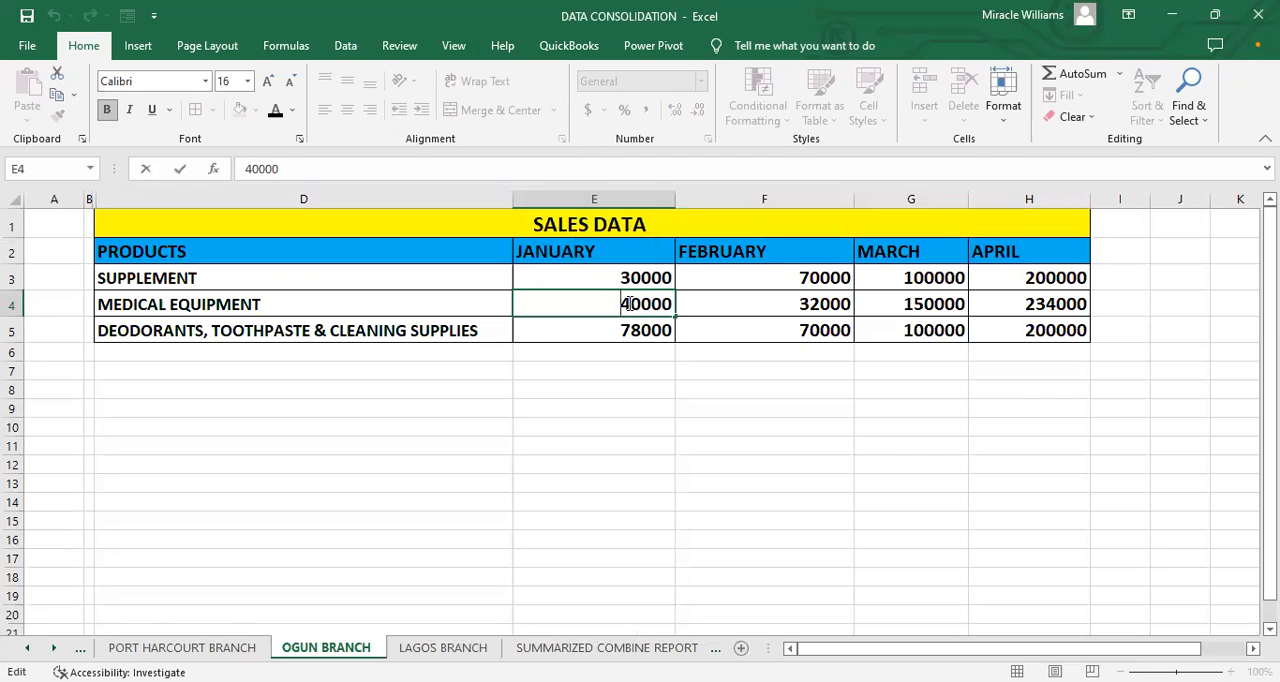
Step: Compare the January MEDICAL EQUIPMENT figures on the OGUN BRANCH, SUMMARIZED COMBINE REPORT and CORRECTED SUMMARIZED SALES DATA sheets
click(565, 647)
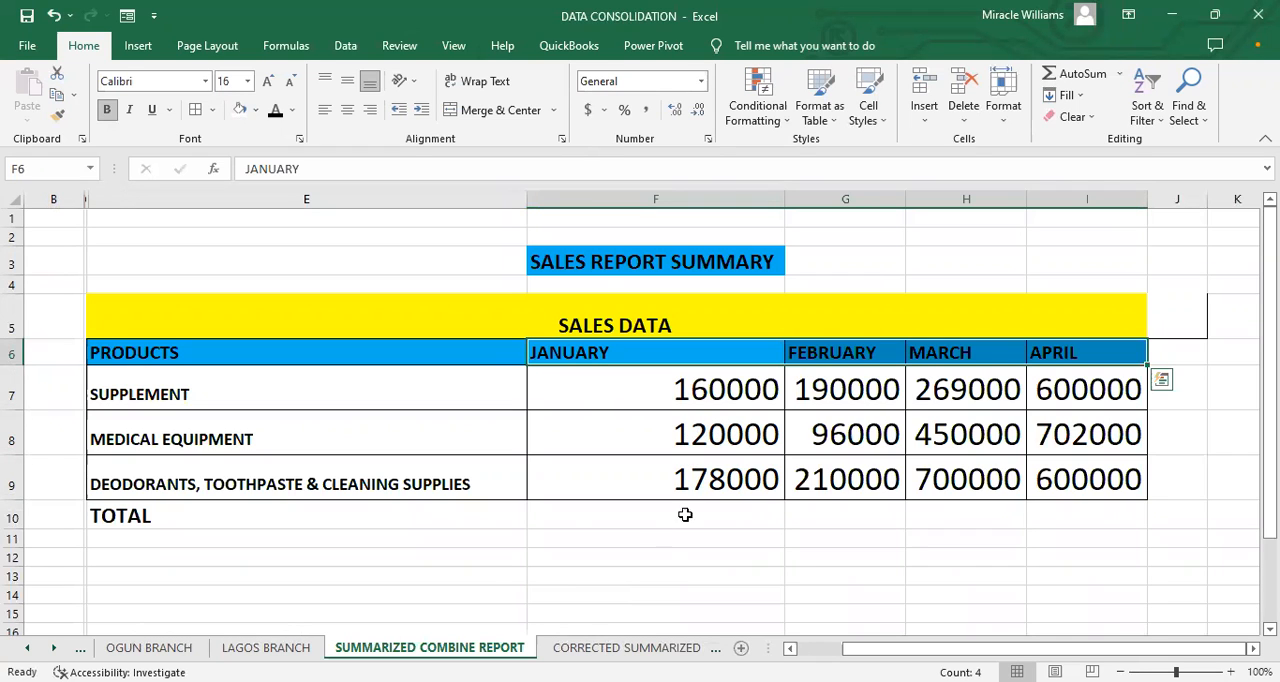
click(141, 650)
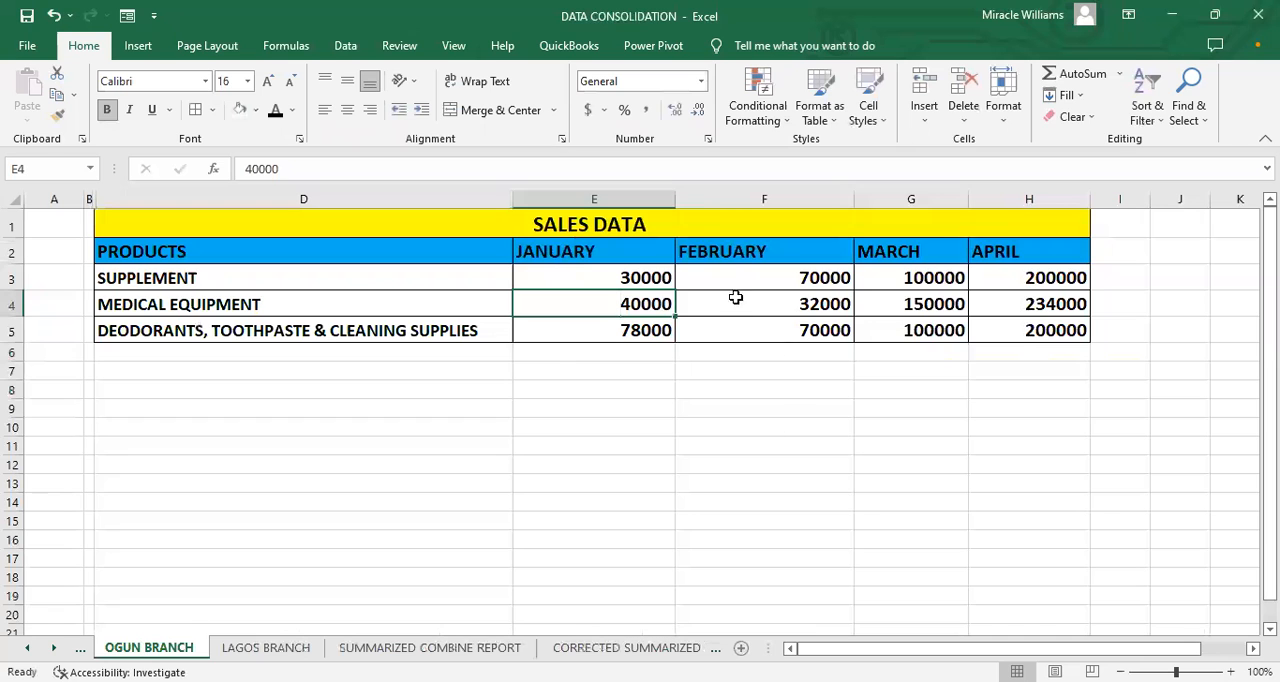
click(430, 648)
click(627, 648)
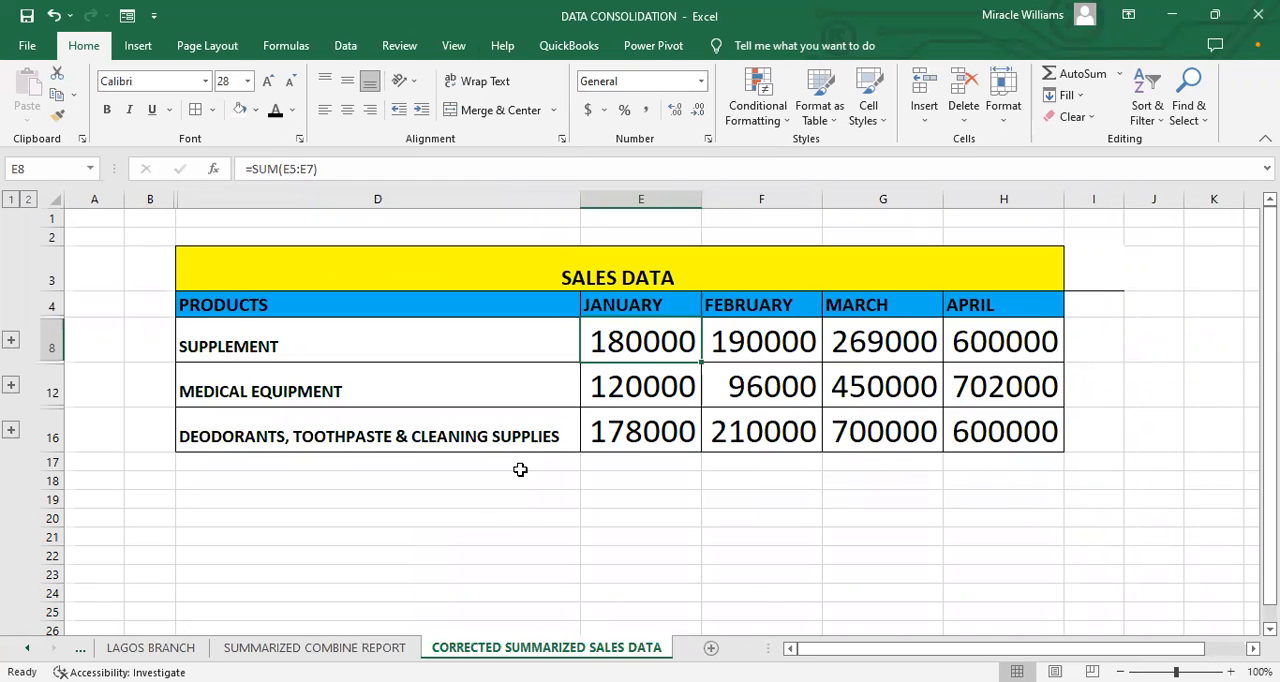
click(390, 648)
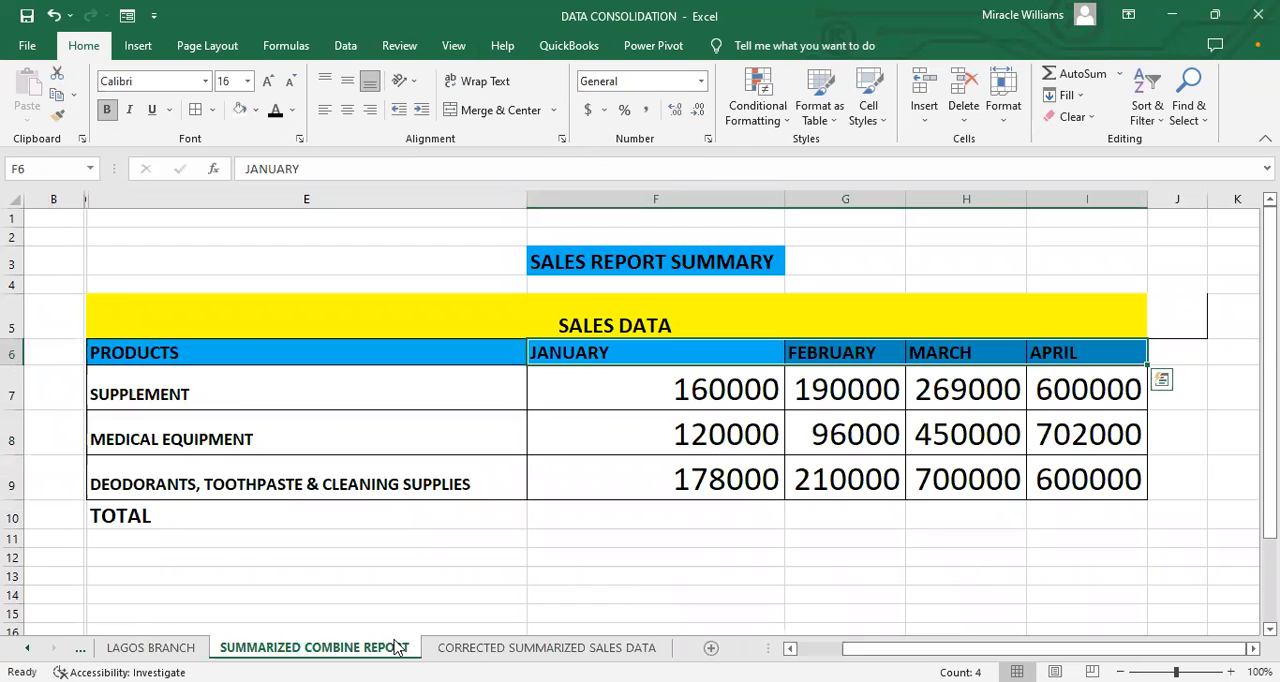
click(436, 648)
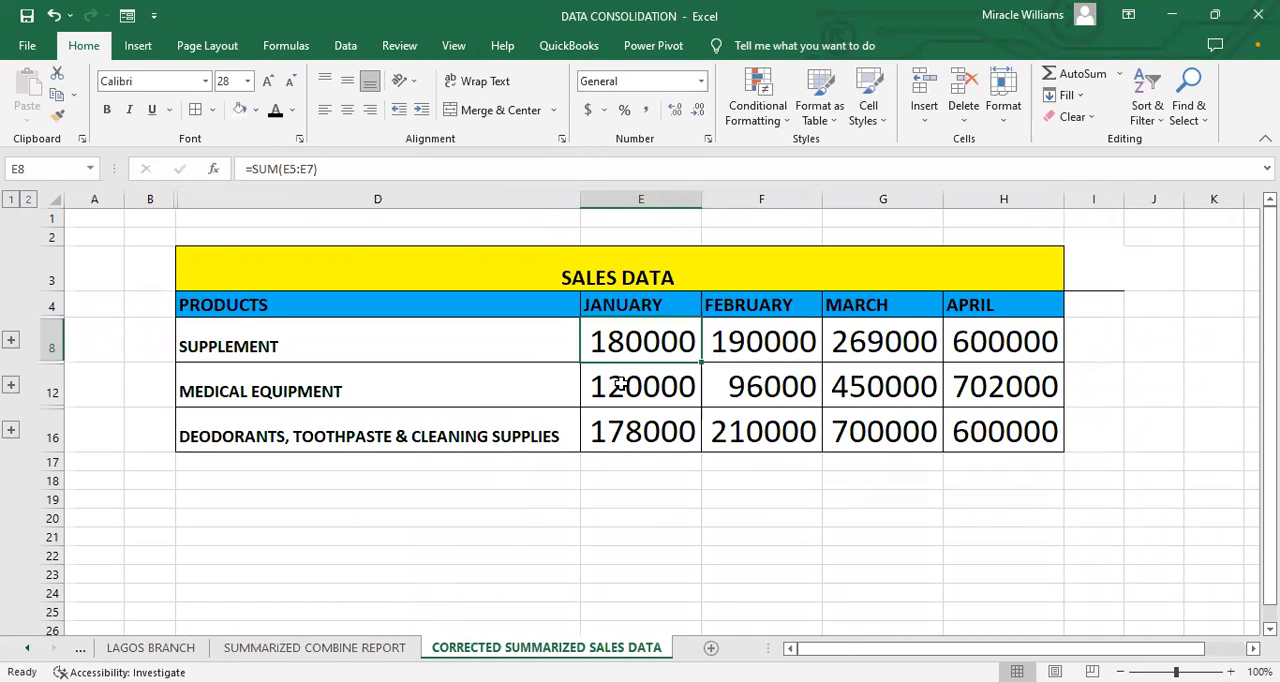
Step: Change the January MEDICAL EQUIPMENT sales in cell E4 of the OGUN BRANCH sheet to 100000
click(27, 648)
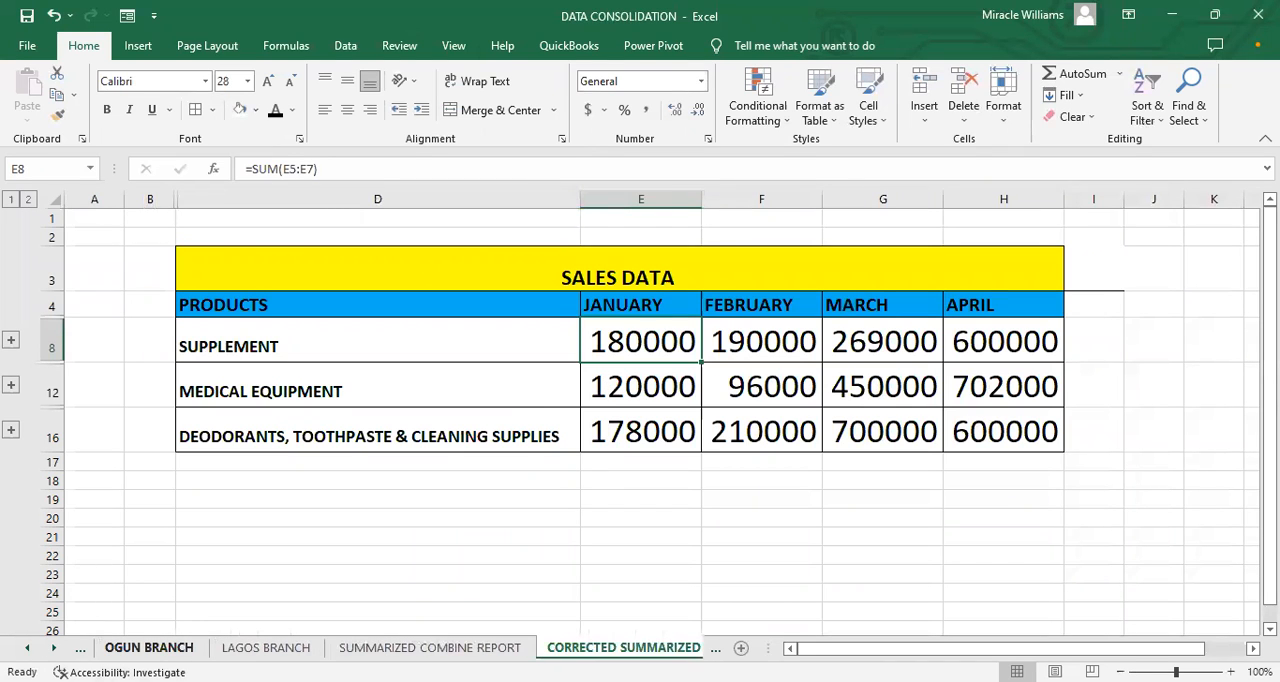
click(149, 648)
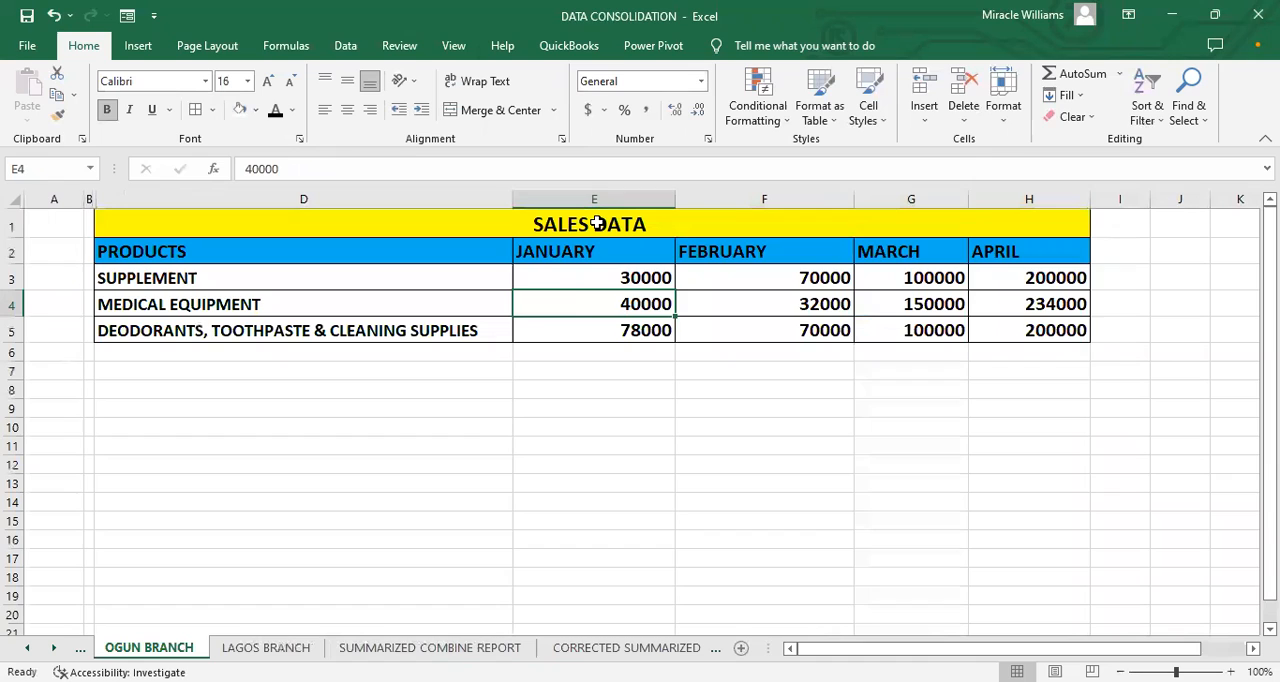
double_click(621, 303)
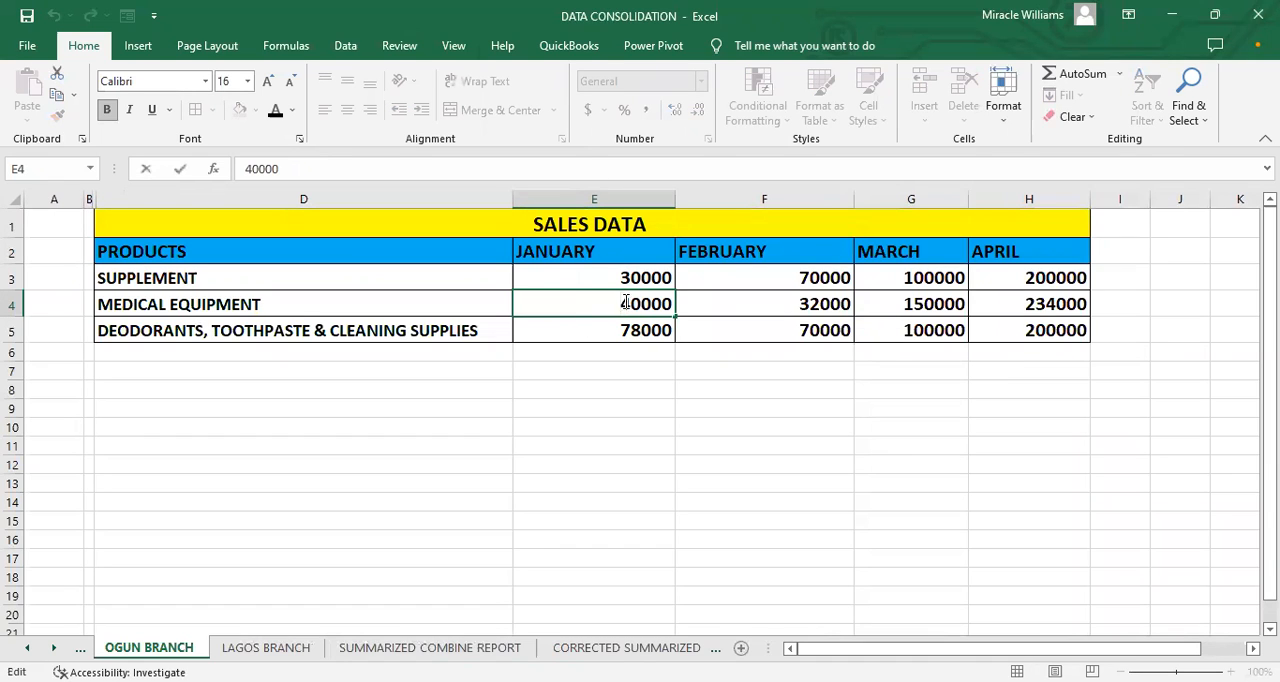
drag(626, 302, 628, 300)
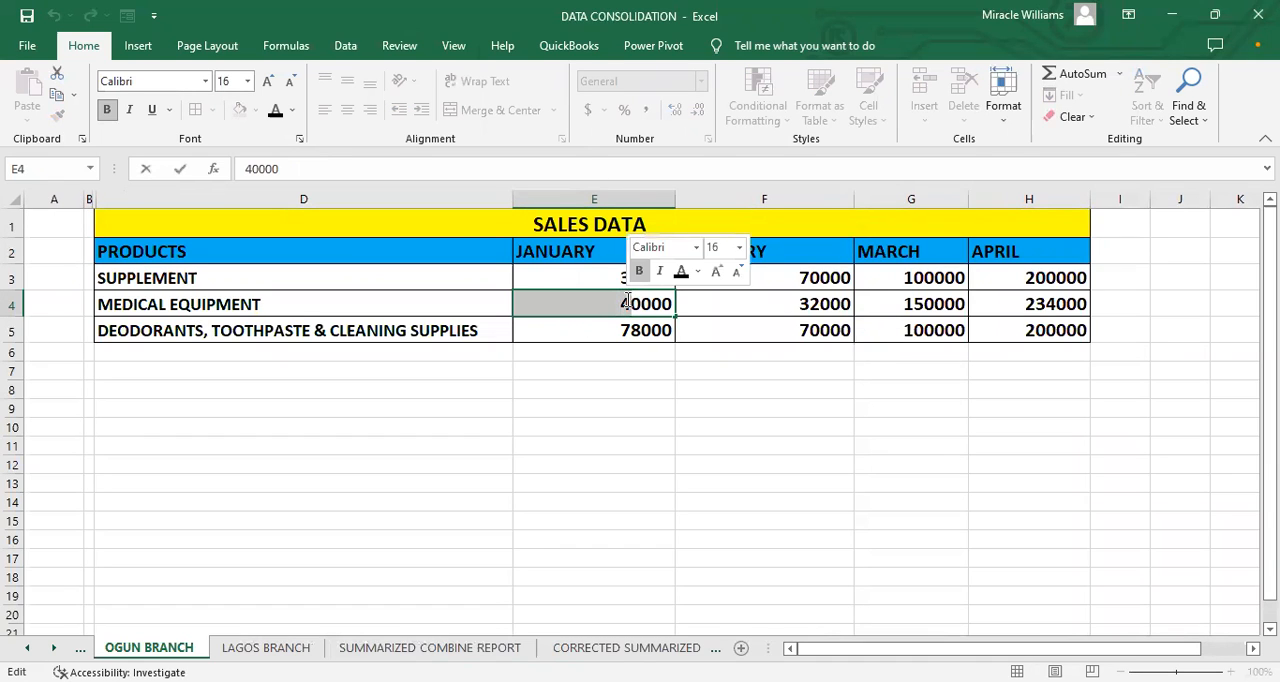
text(1)
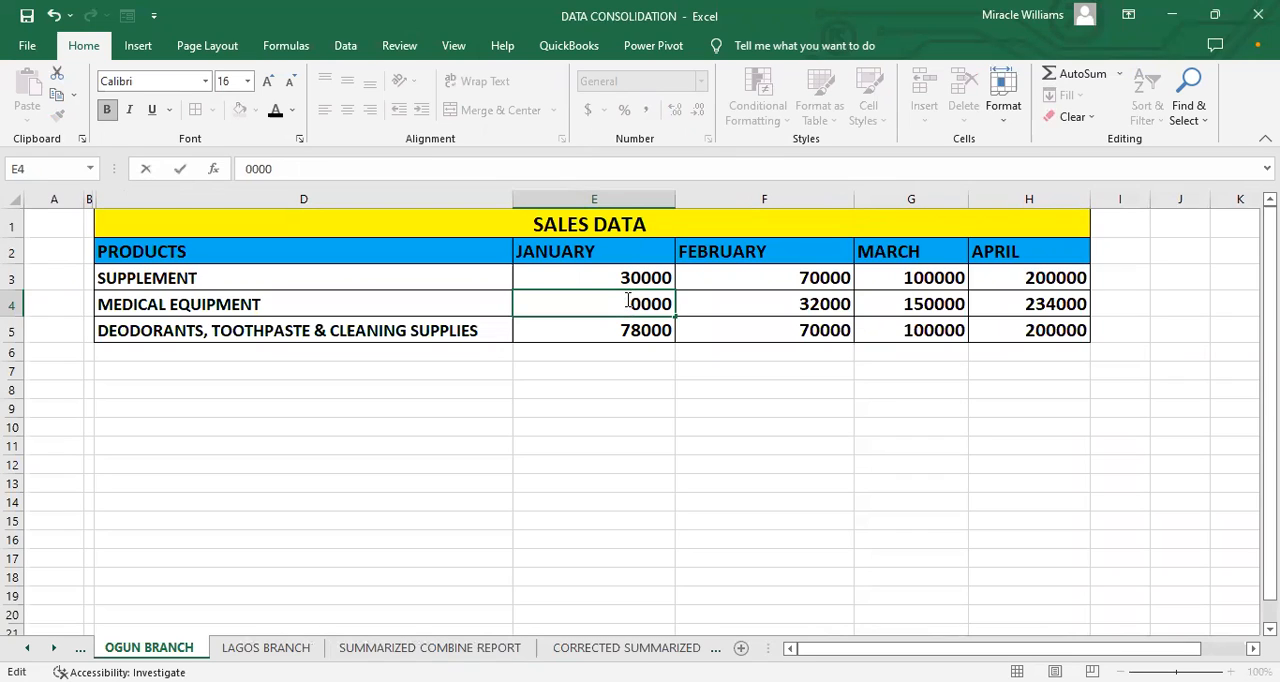
key(BackSpace)
key(BackSpace)
text(10)
click(632, 425)
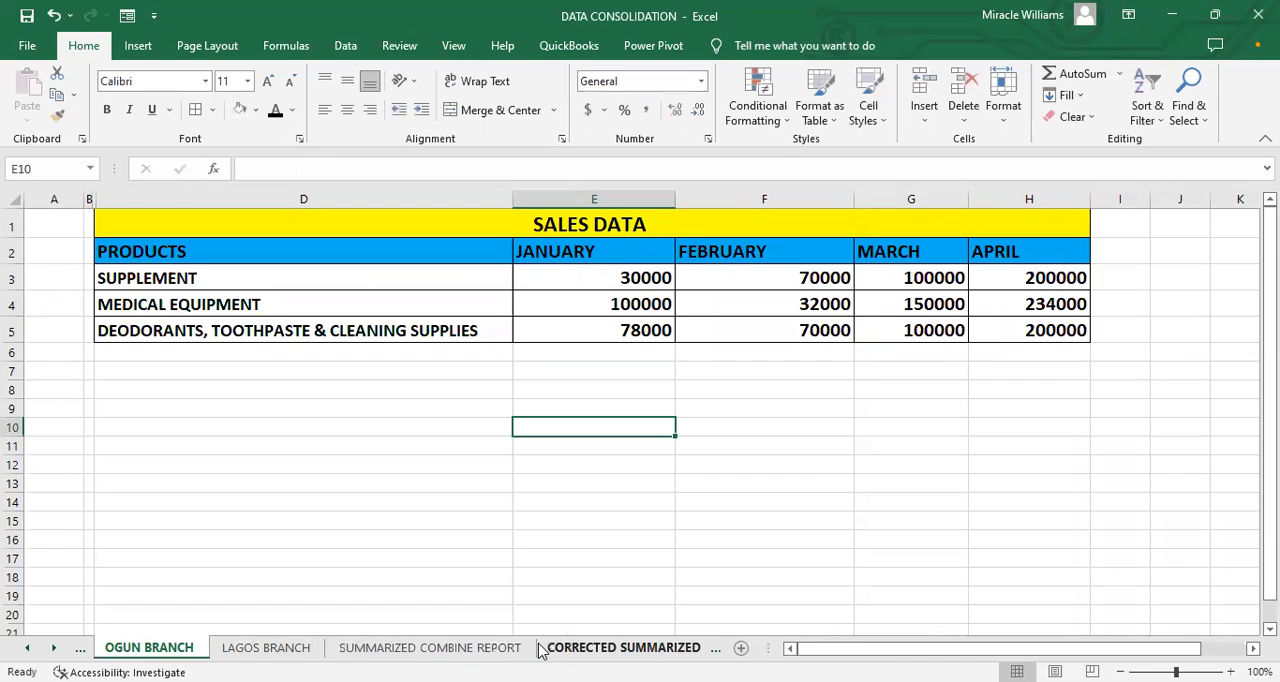
Step: Check whether the January MEDICAL EQUIPMENT totals update in F8 of SUMMARIZED COMBINE REPORT and E12 of CORRECTED SUMMARIZED SALES DATA
click(440, 648)
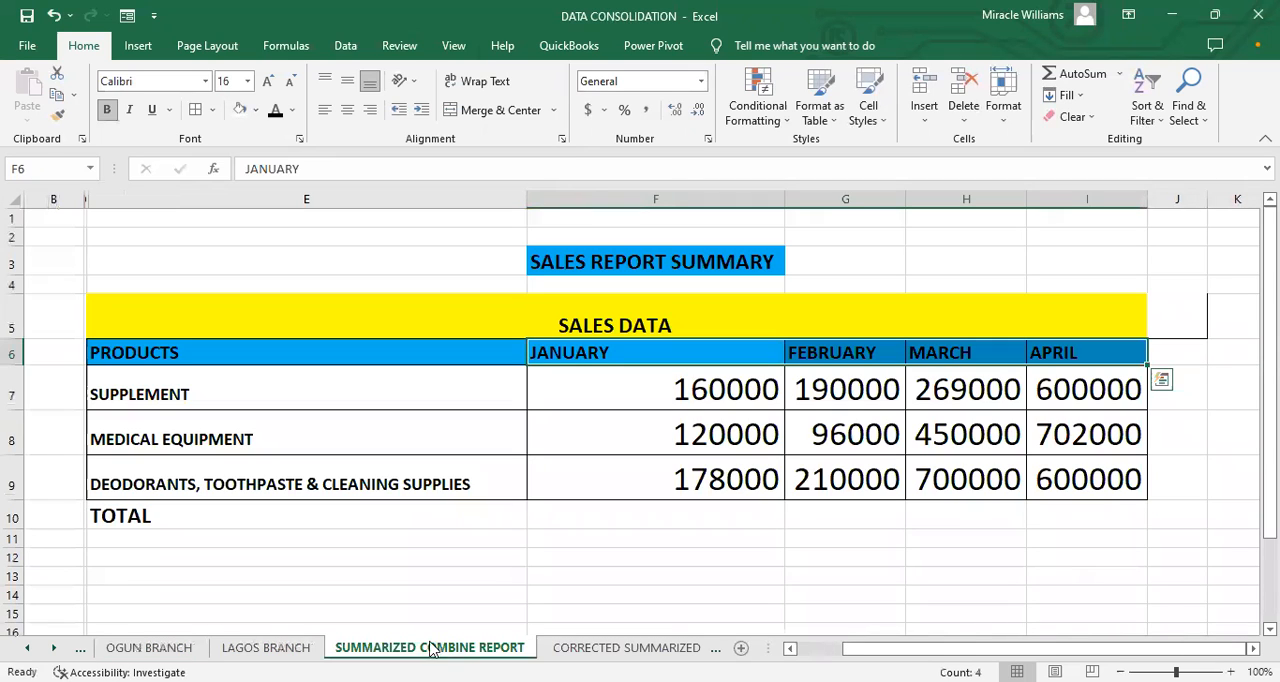
click(710, 436)
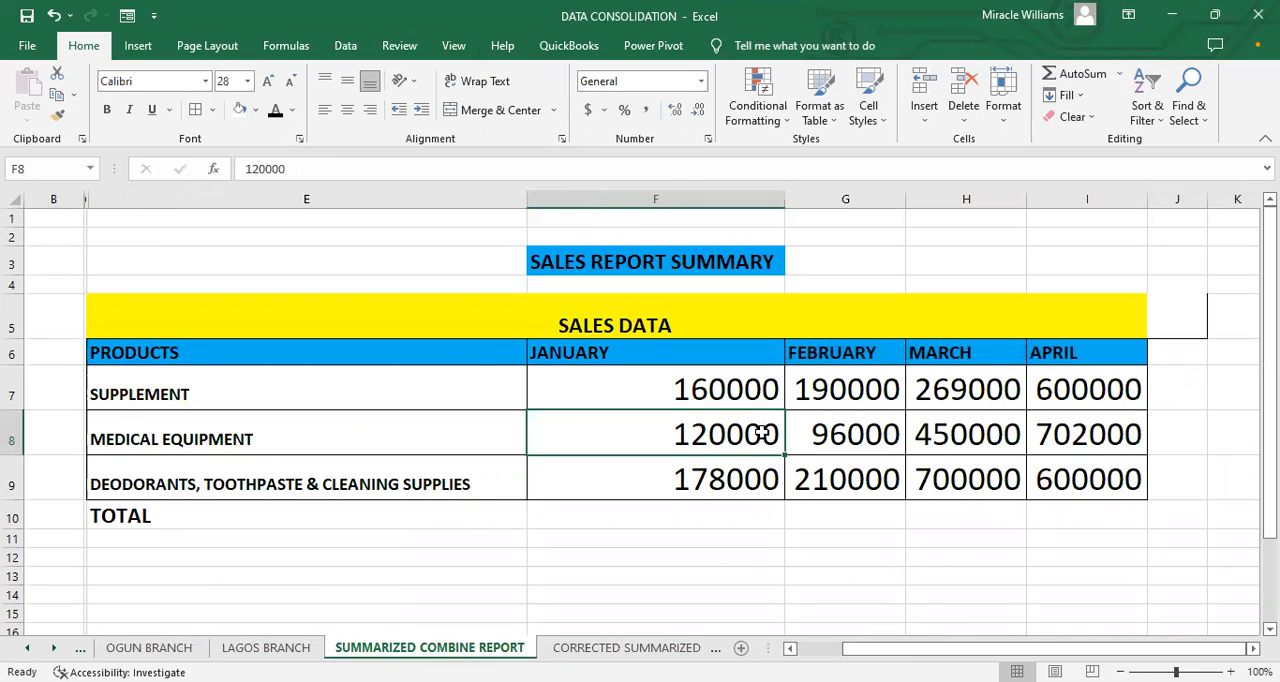
click(726, 393)
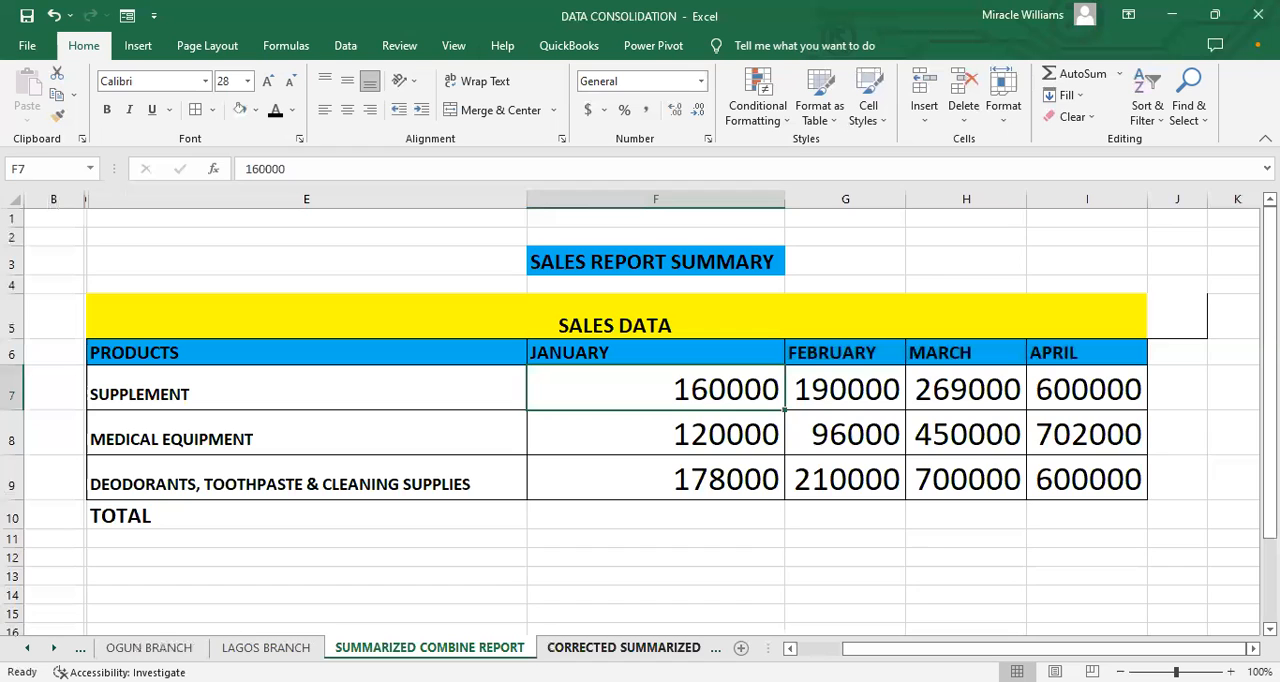
click(610, 647)
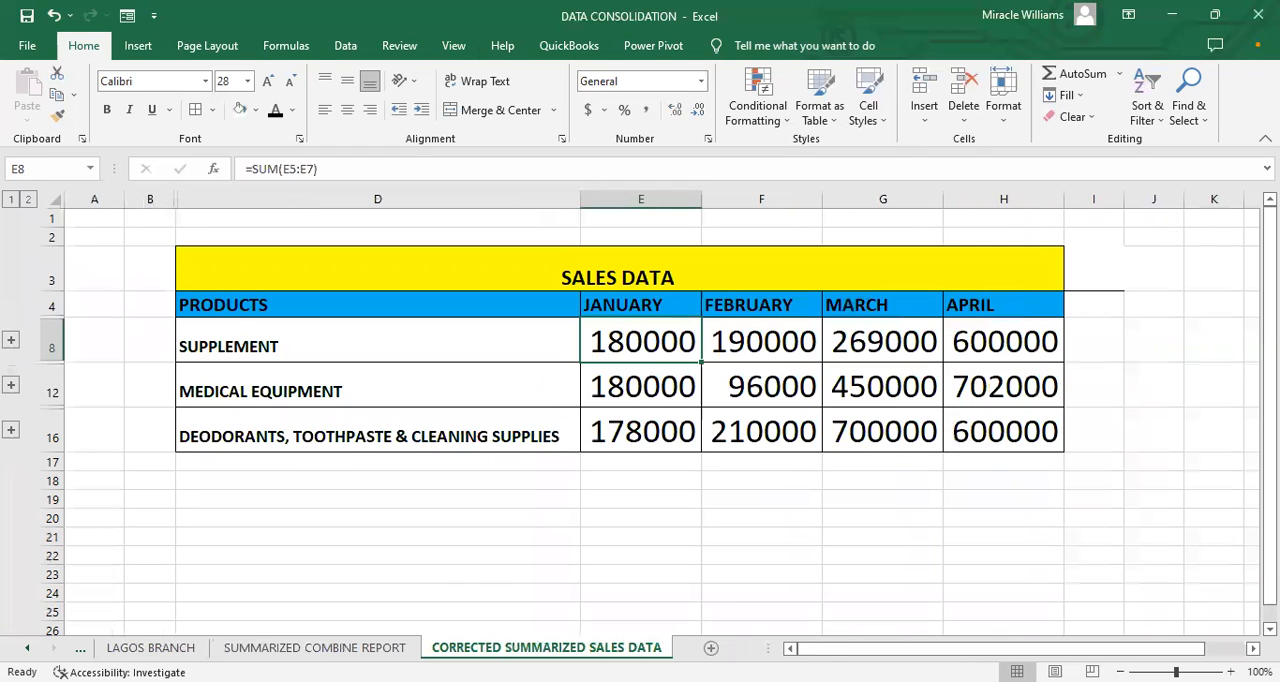
click(600, 387)
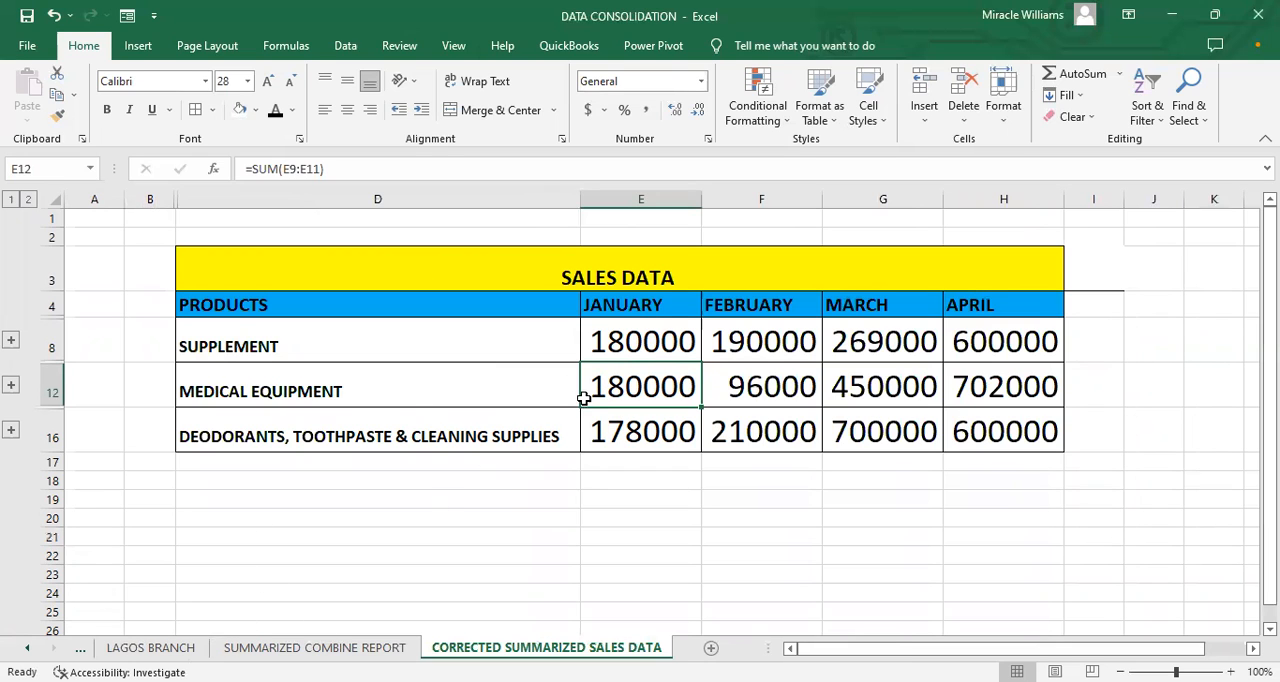
click(151, 647)
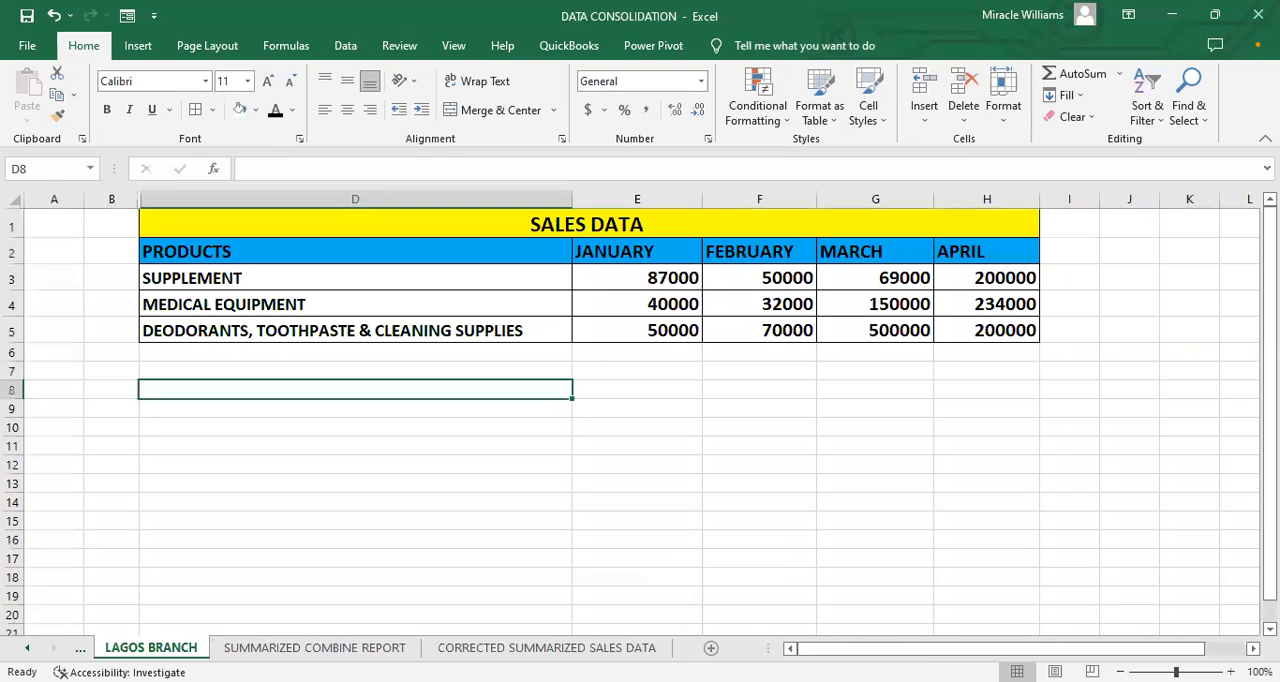
click(633, 303)
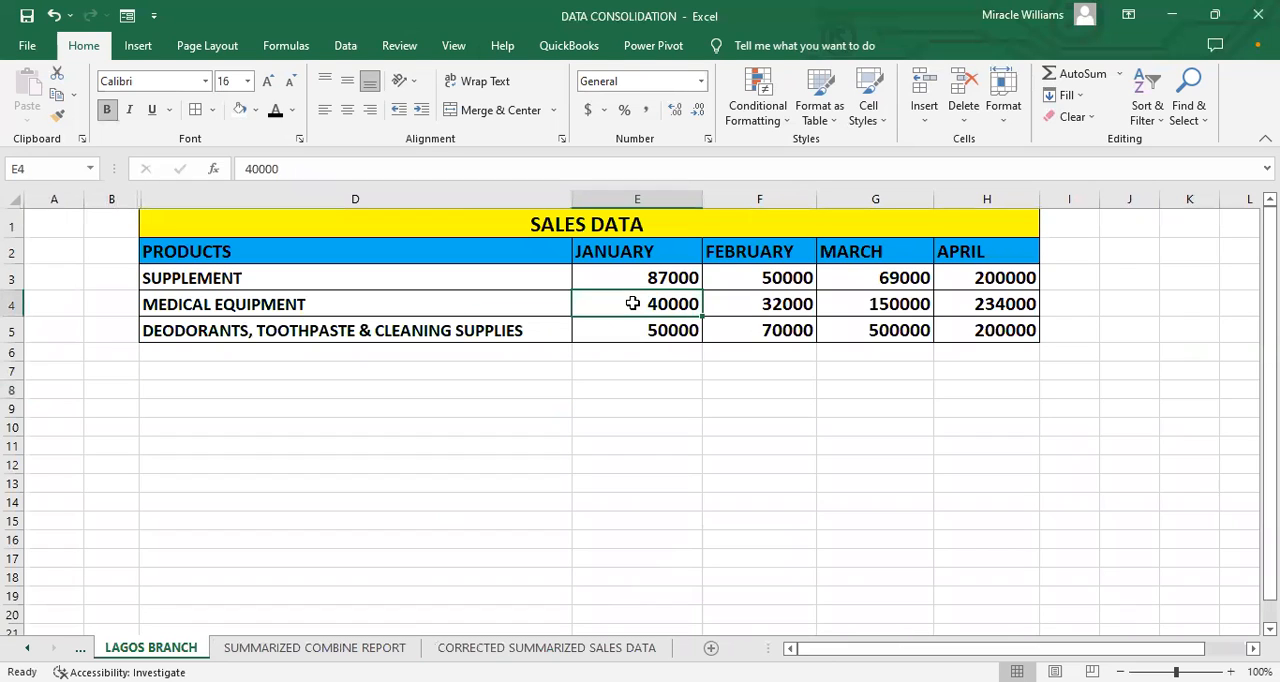
double_click(637, 304)
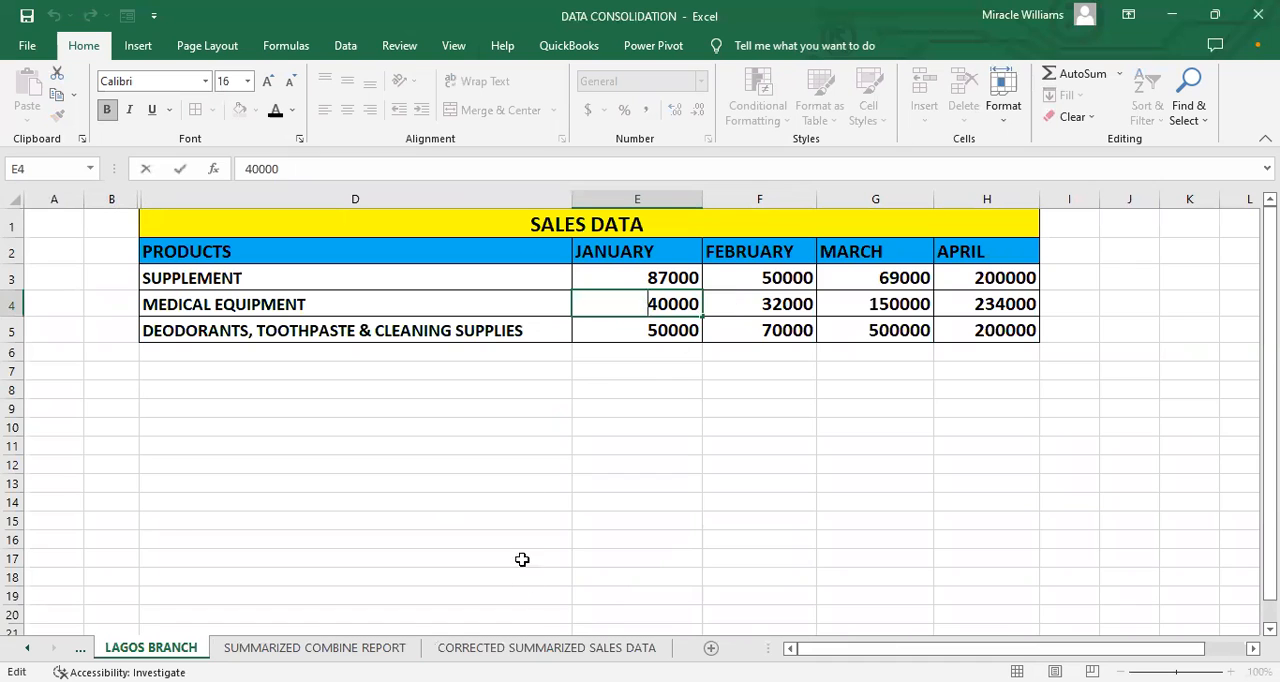
click(523, 647)
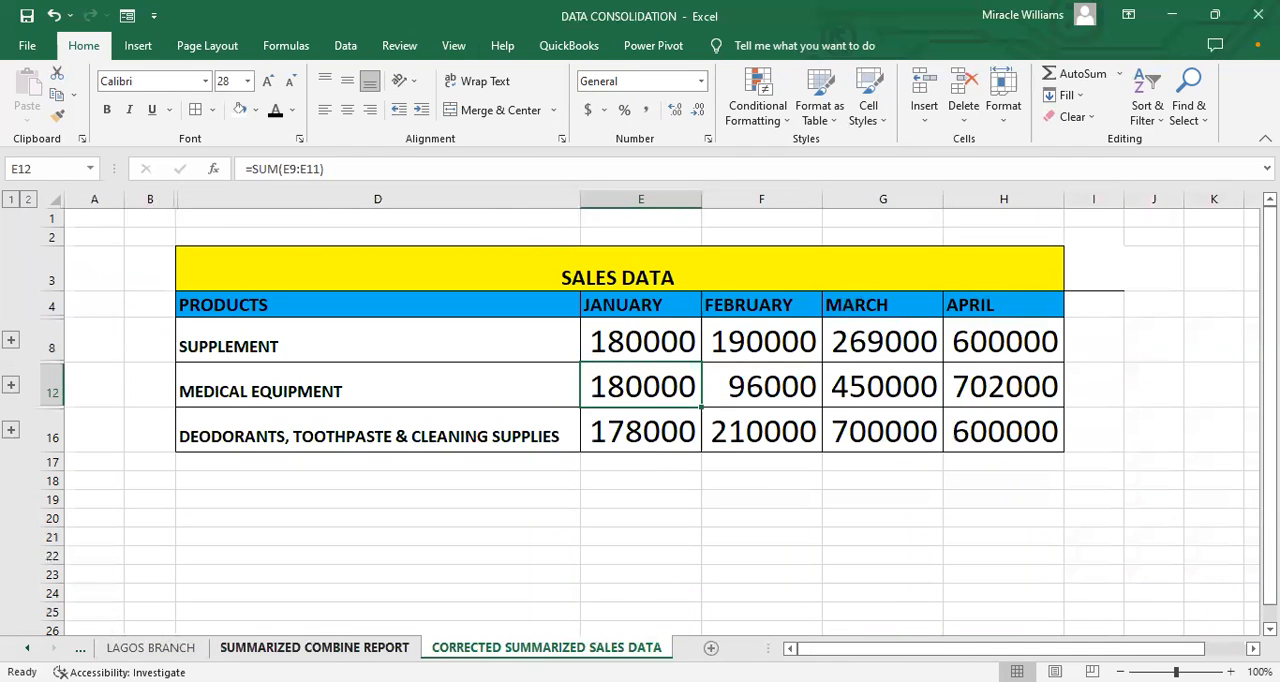
Step: Change the February MEDICAL EQUIPMENT sales in cell F4 of LAGOS BRANCH to 42000 and check the CORRECTED SUMMARIZED SALES DATA sheet
click(165, 648)
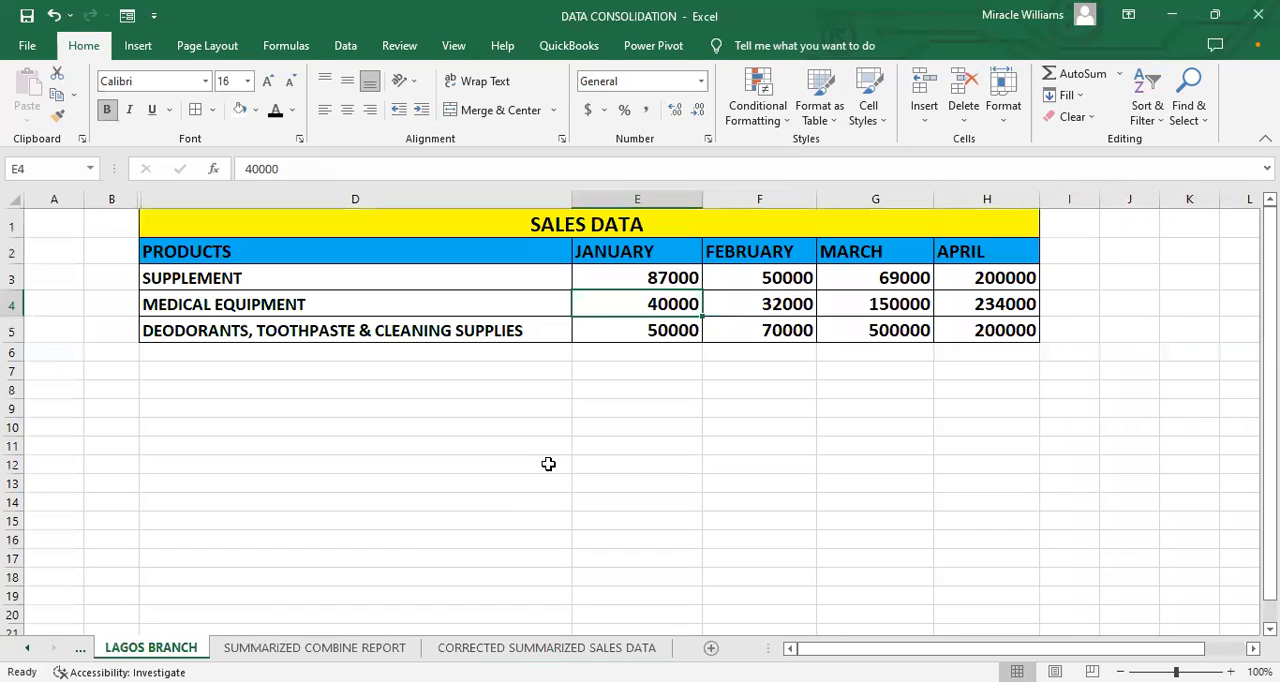
double_click(752, 304)
drag(767, 305, 765, 302)
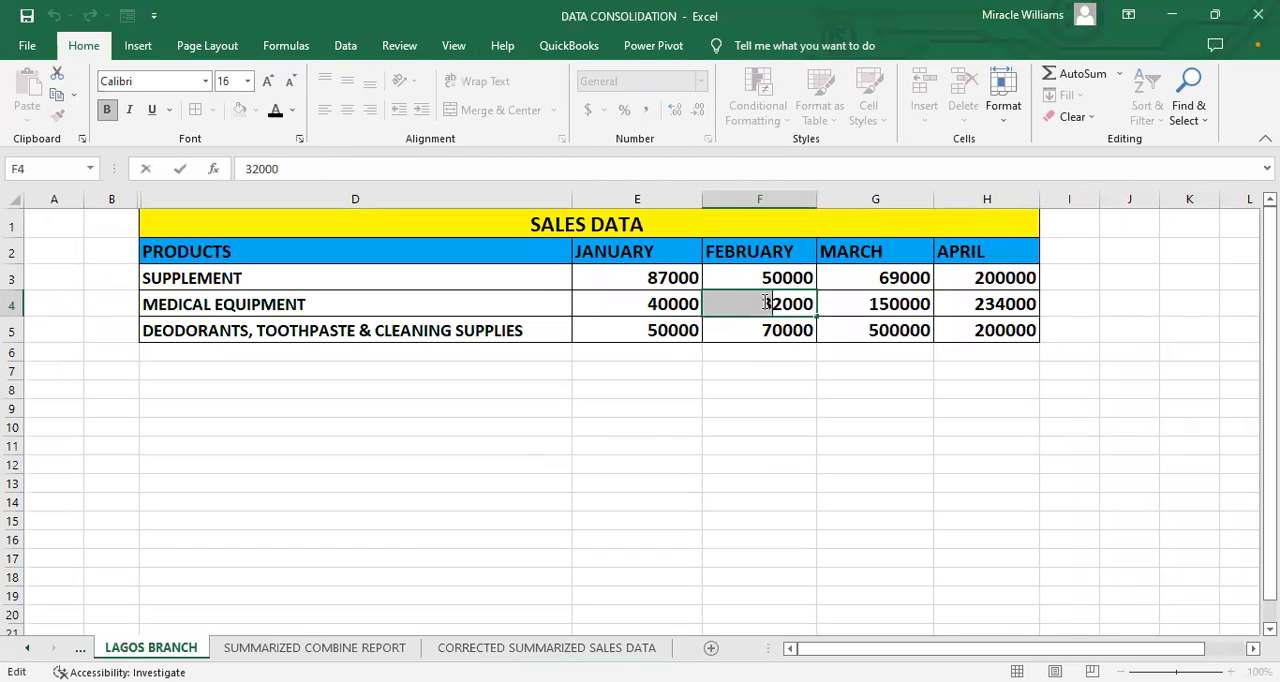
text(4)
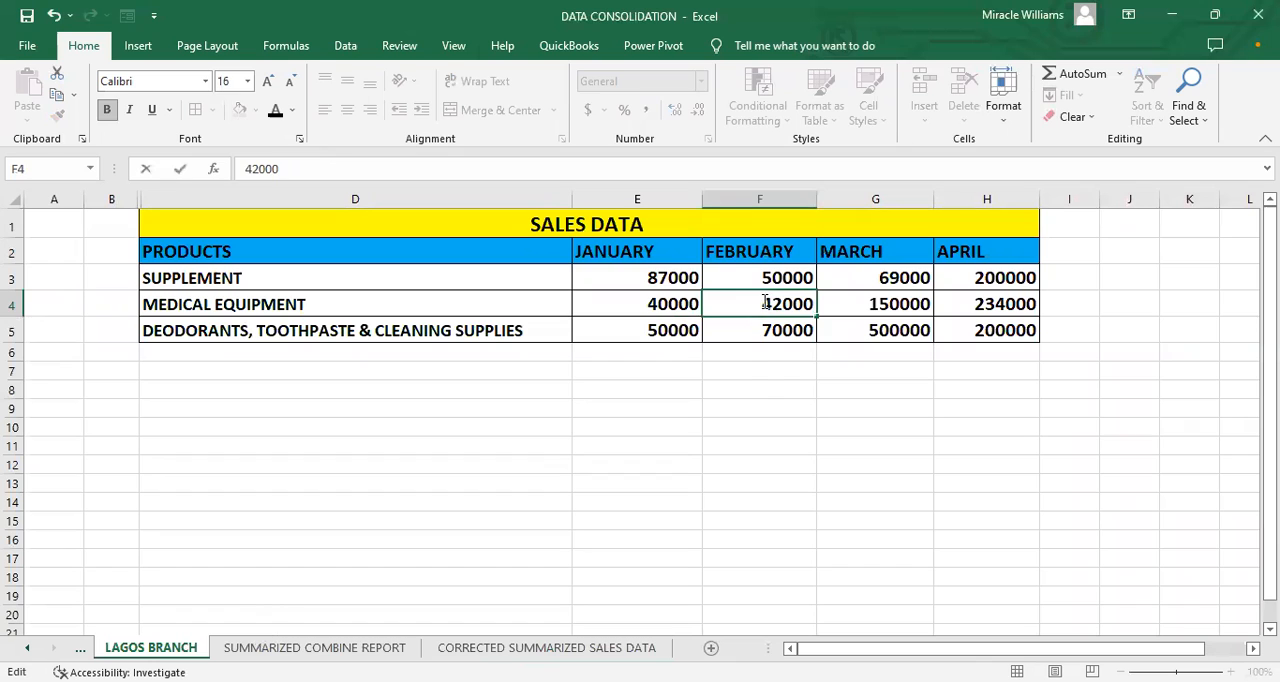
click(766, 368)
click(553, 647)
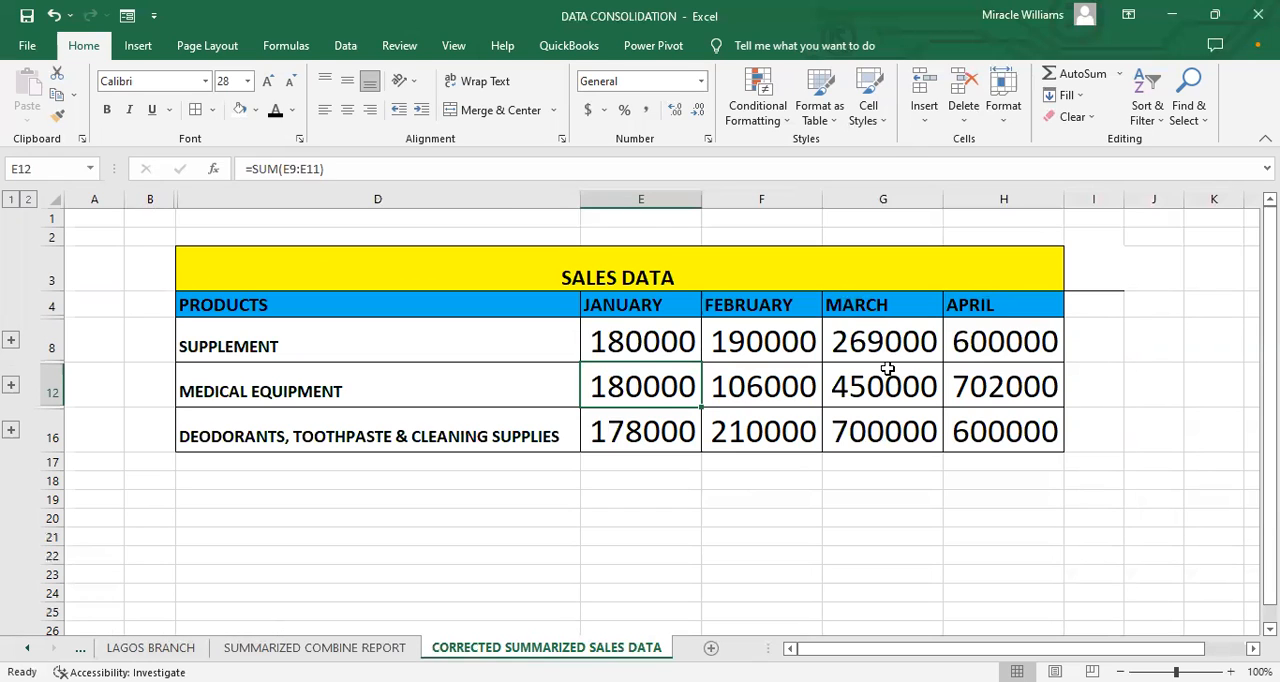
click(505, 456)
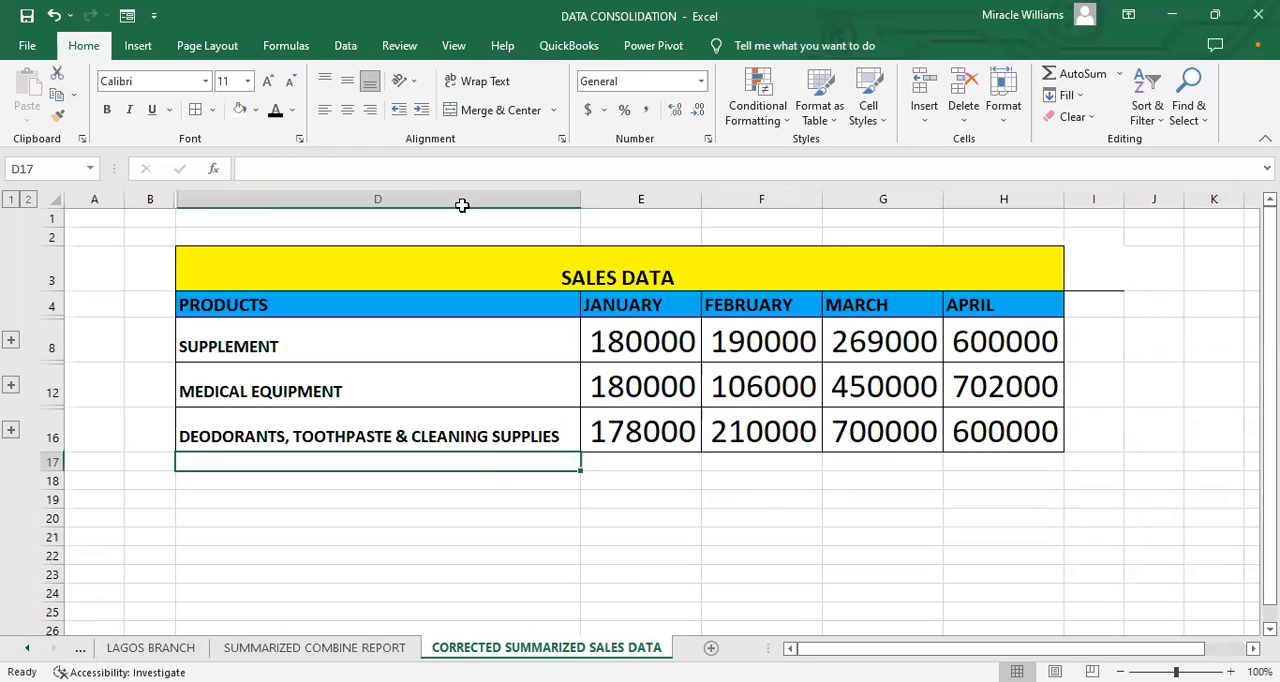
click(345, 45)
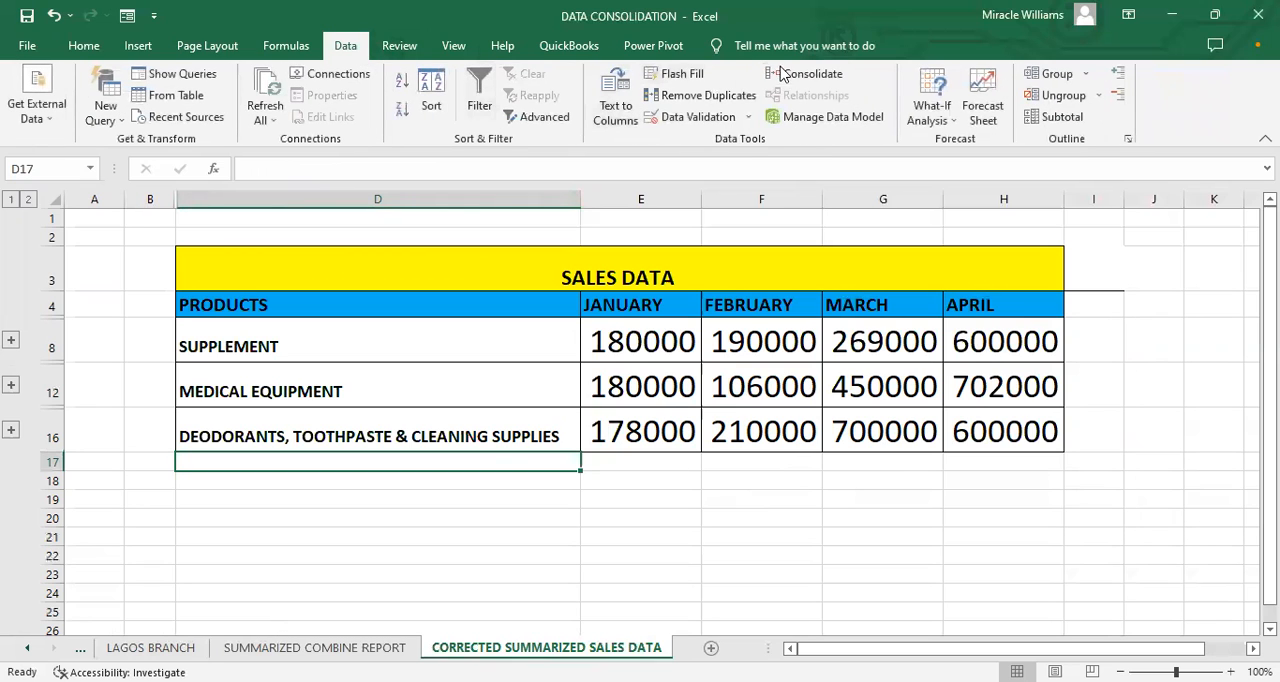
click(617, 505)
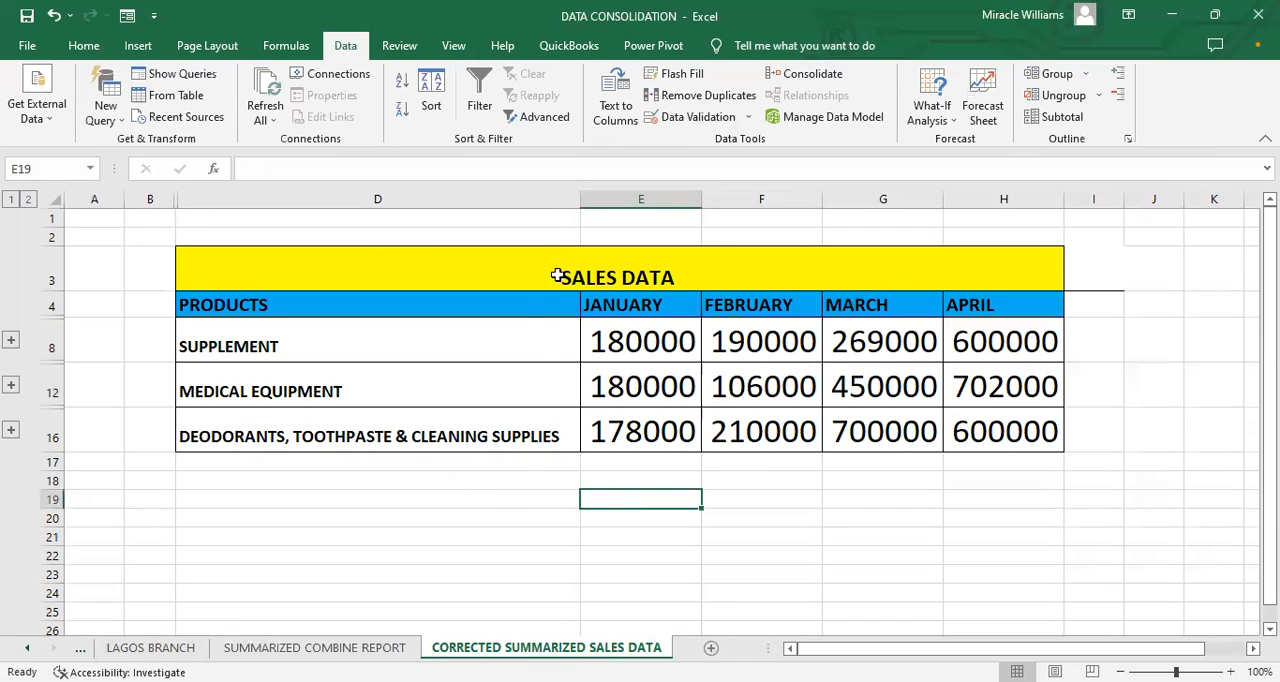
Step: Review the source references and the link-to-source option in the Consolidate settings of the CORRECTED SUMMARIZED SALES DATA sheet
click(784, 82)
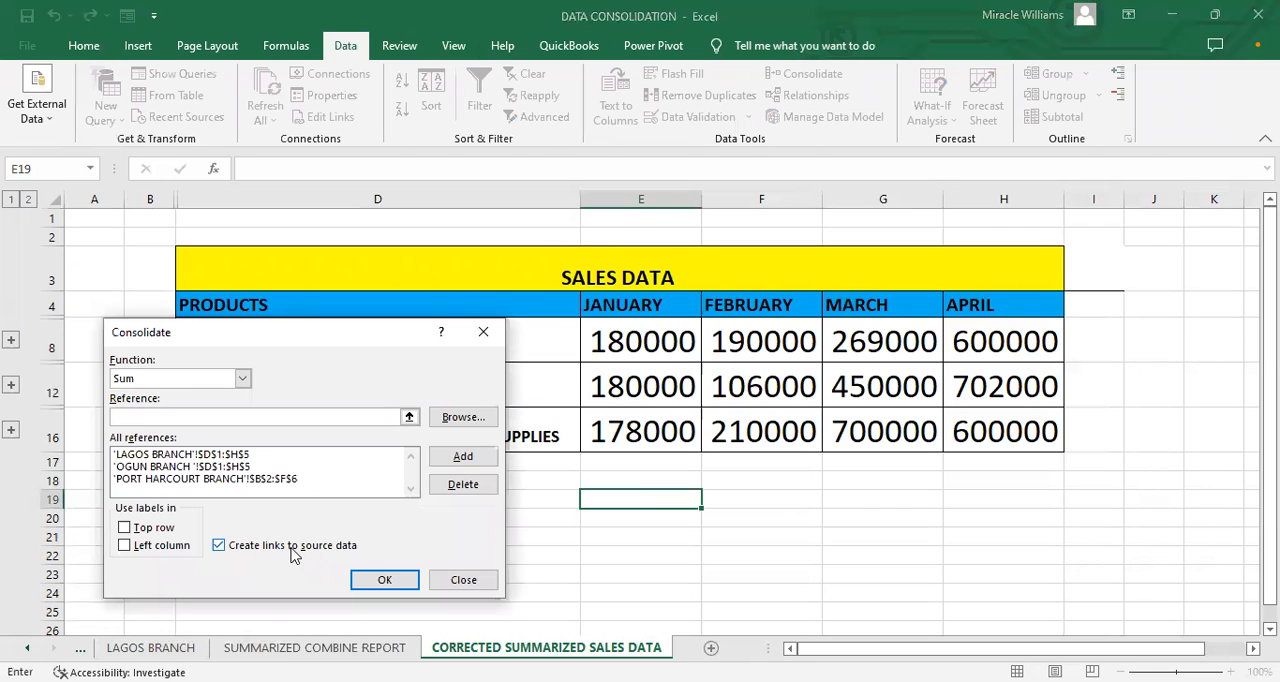
click(464, 580)
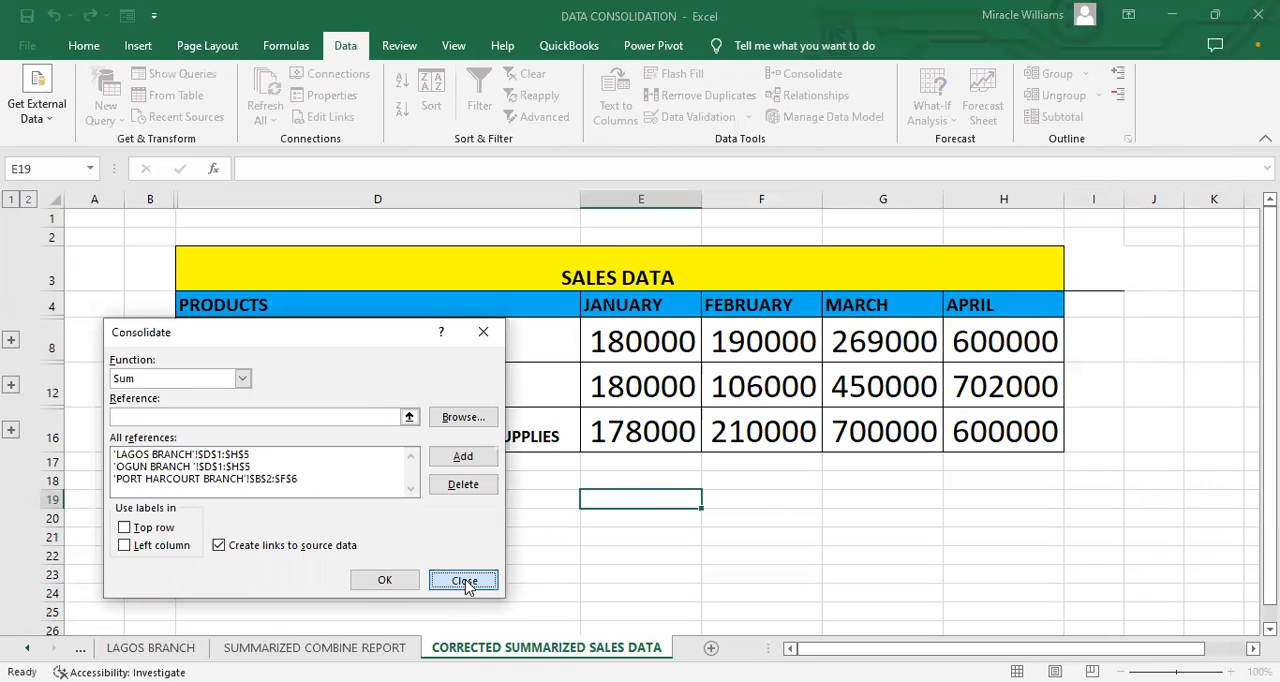
Step: Add a TOTAL label in D17 and sum the January sales in E17 with =SUM(E8:E16)
click(531, 481)
click(537, 456)
text(TOTAL)
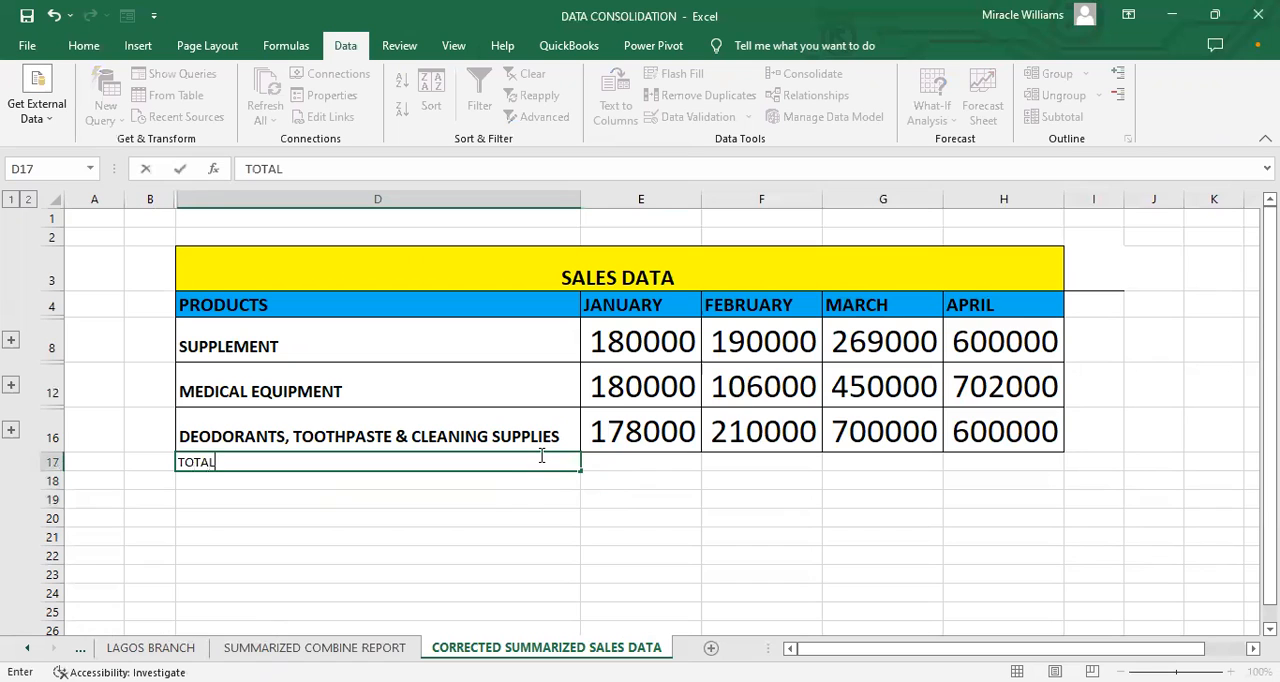
click(666, 458)
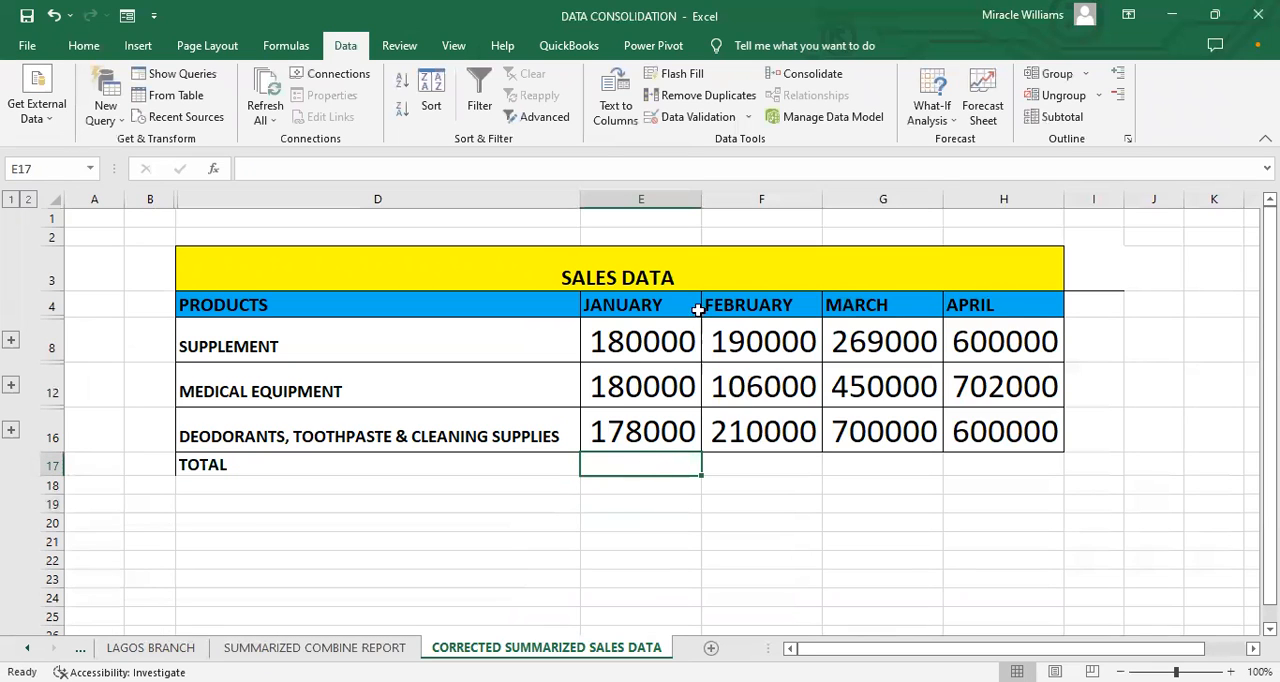
text(=)
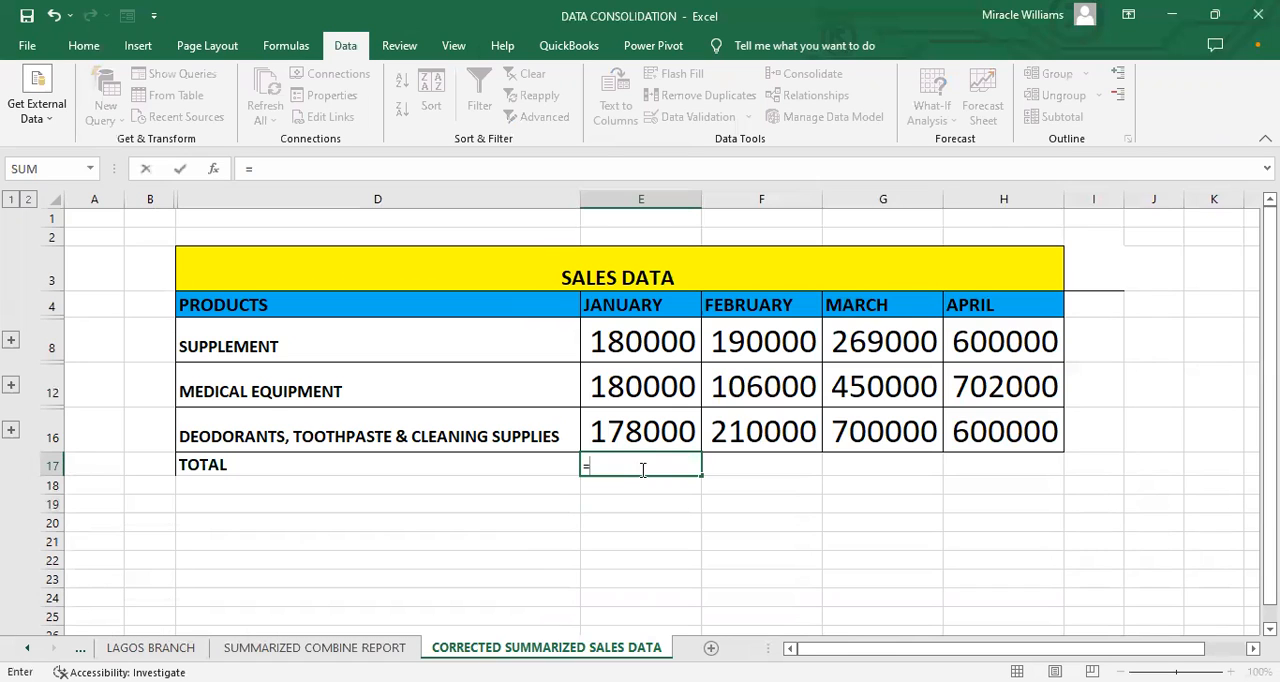
text(SUM()
drag(614, 330, 618, 435)
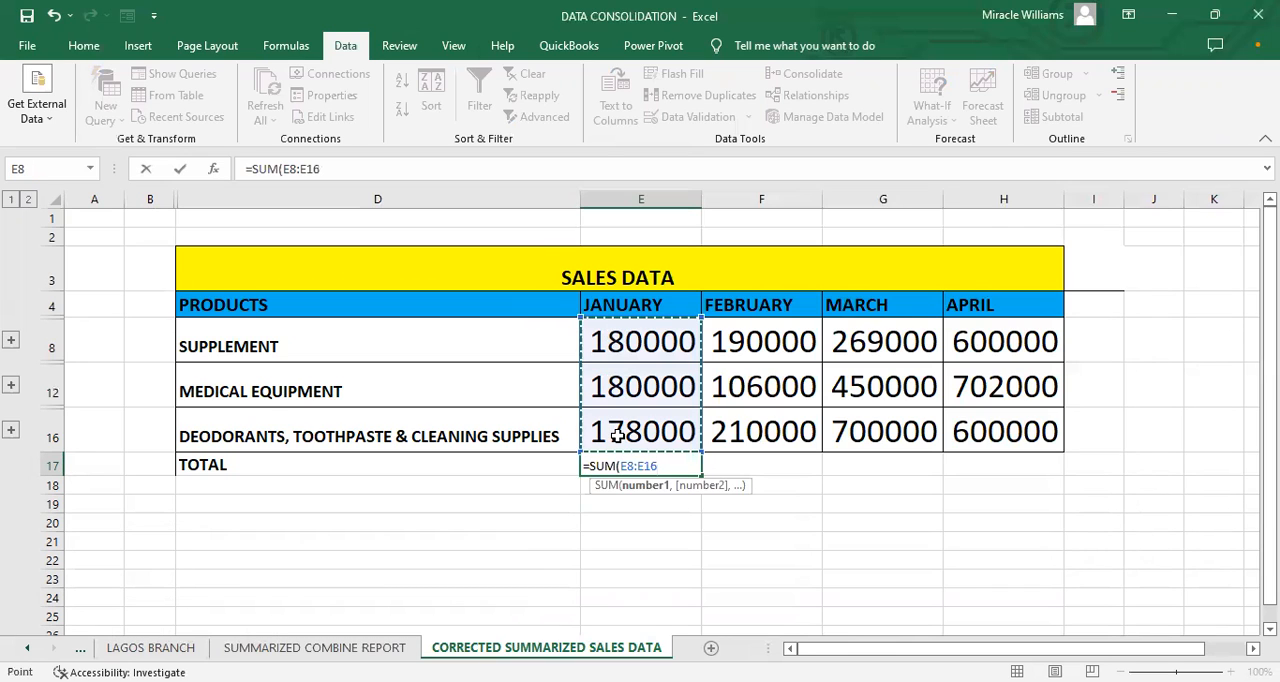
key(Return)
key(Up)
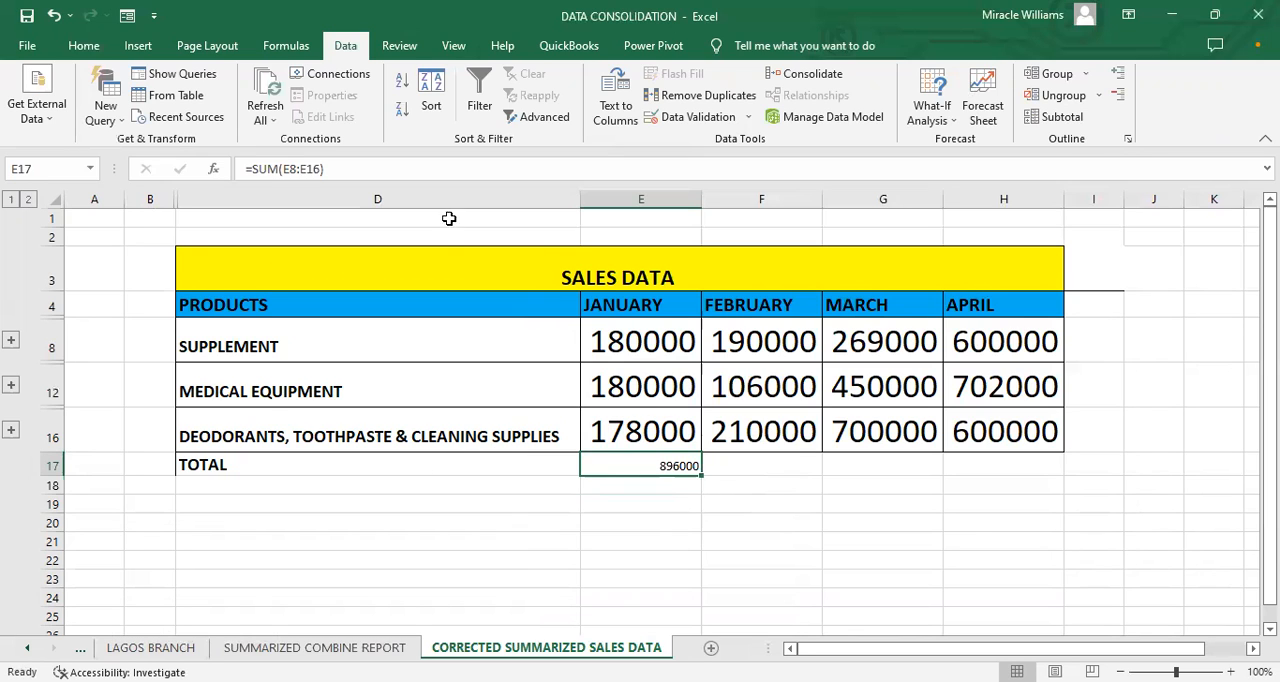
Step: Set the font size of the TOTAL label and the January total in D17:E17 to 22
click(95, 50)
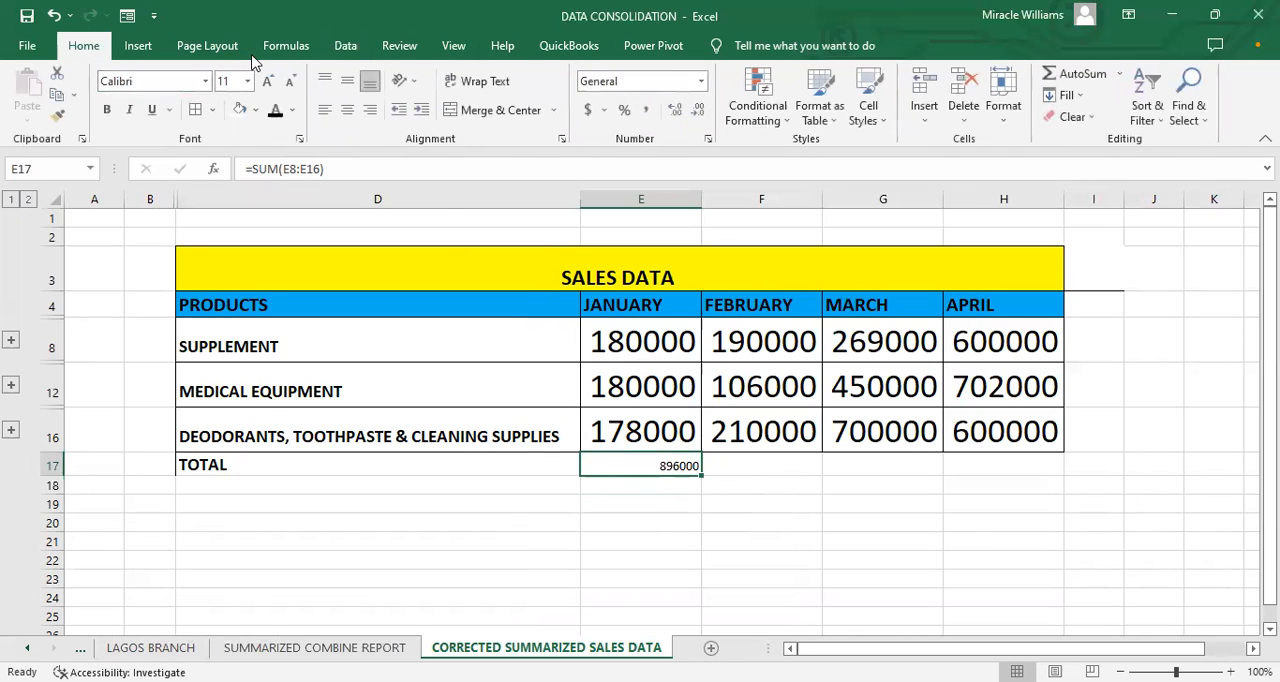
click(267, 80)
click(267, 80)
click(272, 467)
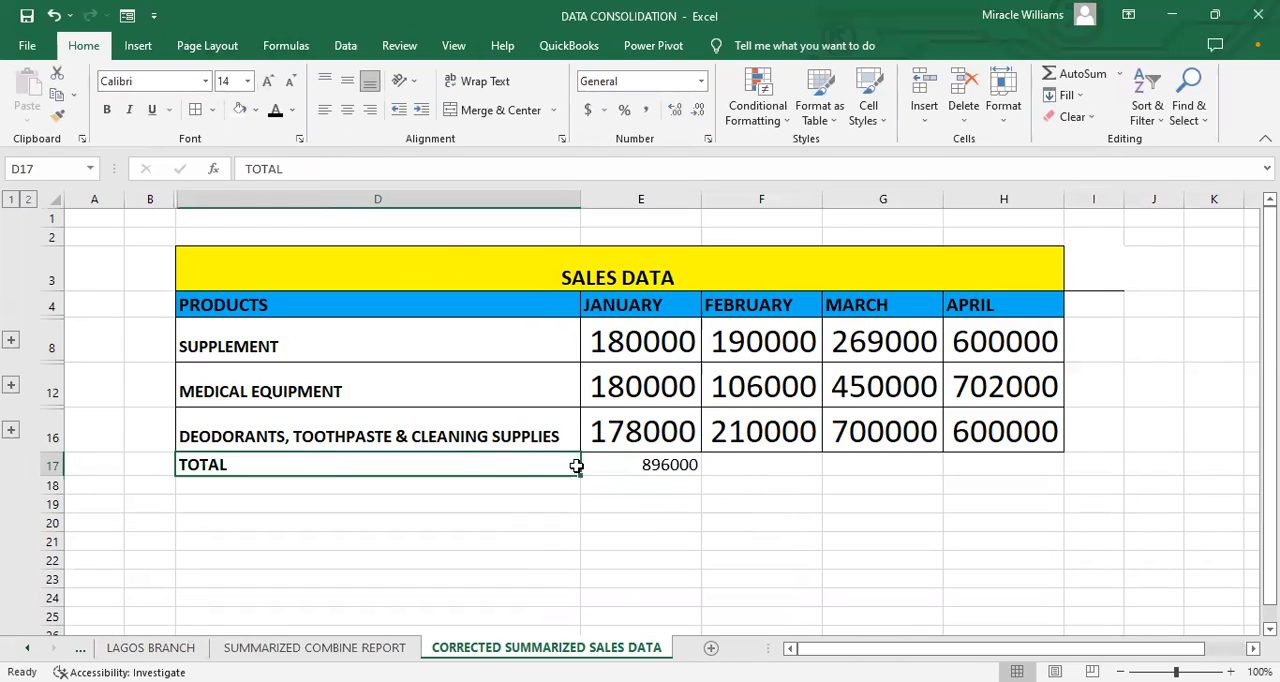
drag(576, 466, 650, 466)
click(246, 81)
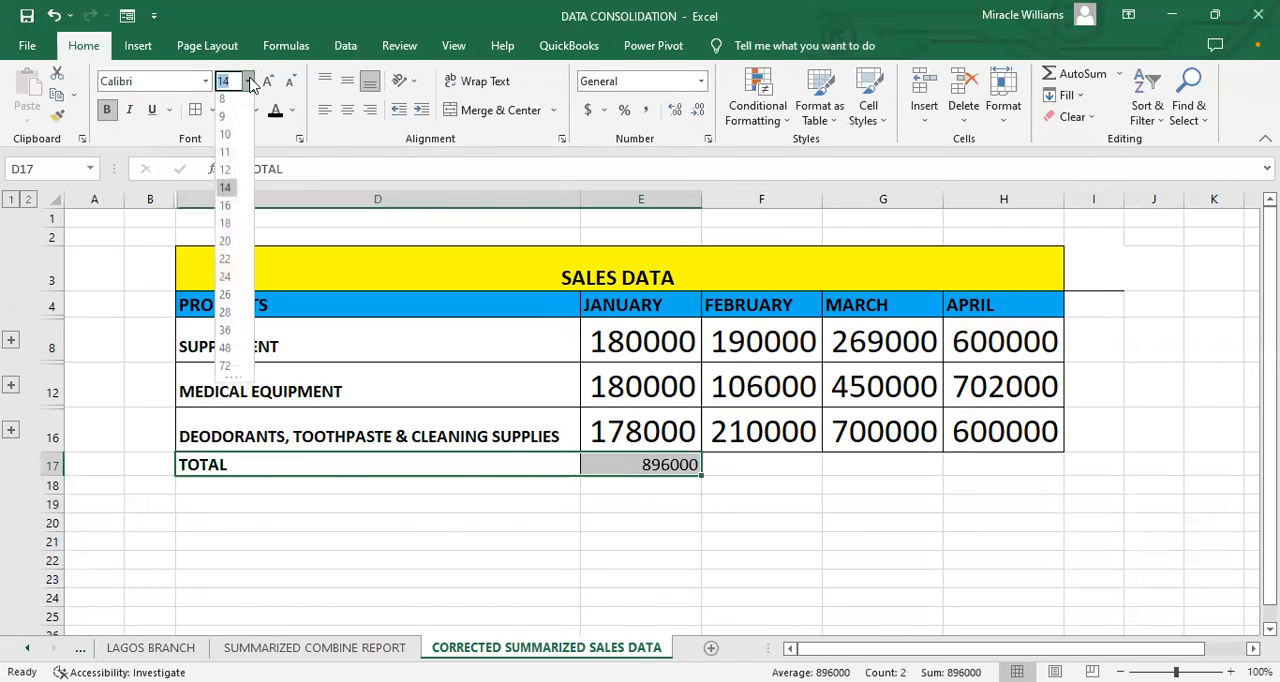
click(229, 265)
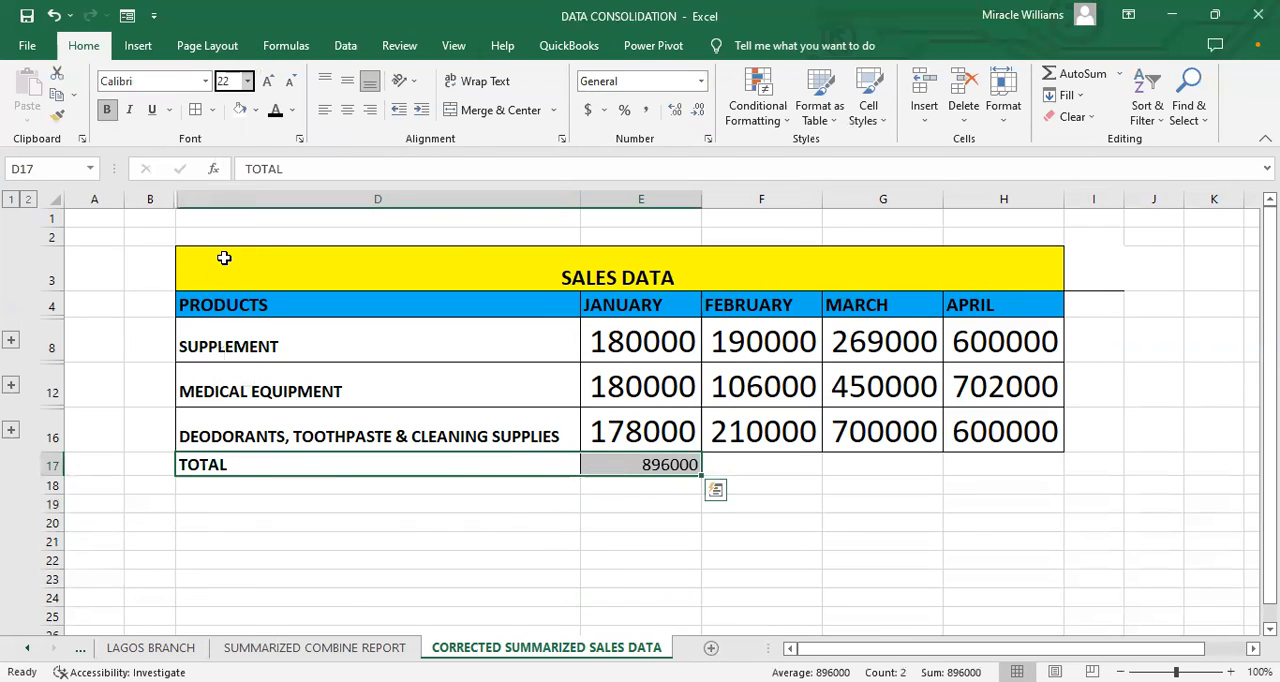
Step: Fill the January total formula from E17 across to H17 for February, March and April
click(620, 500)
drag(486, 460, 931, 473)
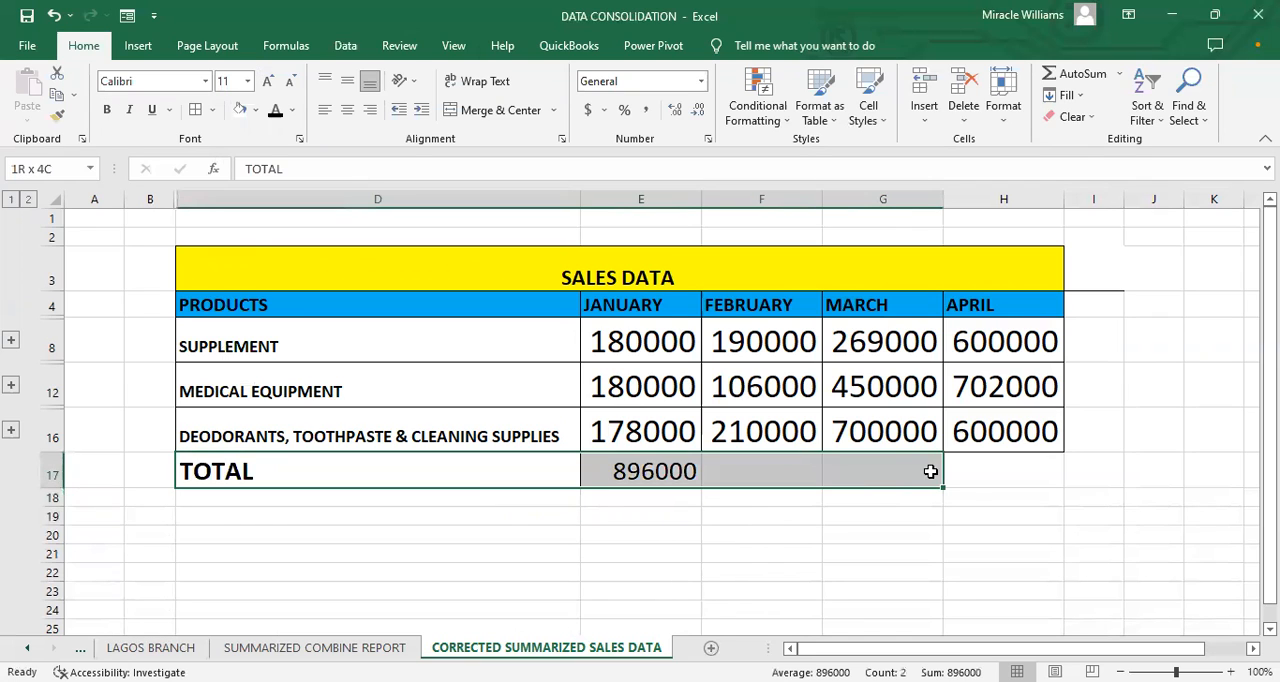
click(763, 572)
click(663, 474)
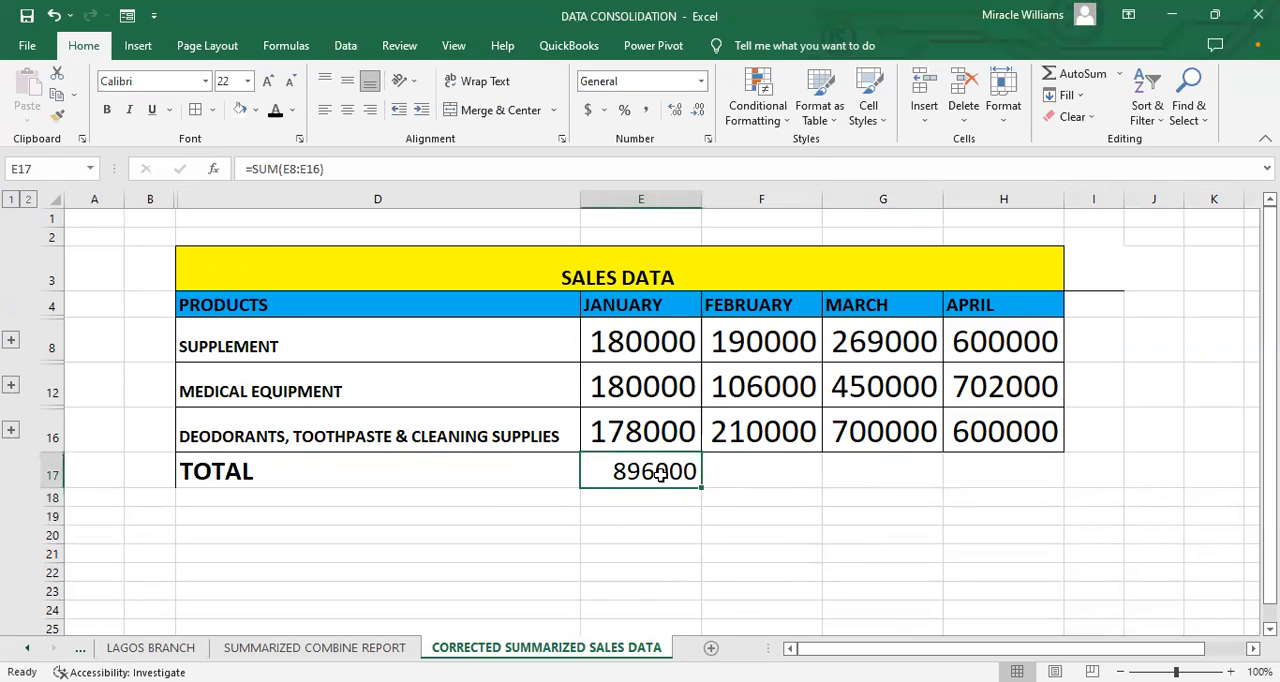
drag(701, 490, 1050, 474)
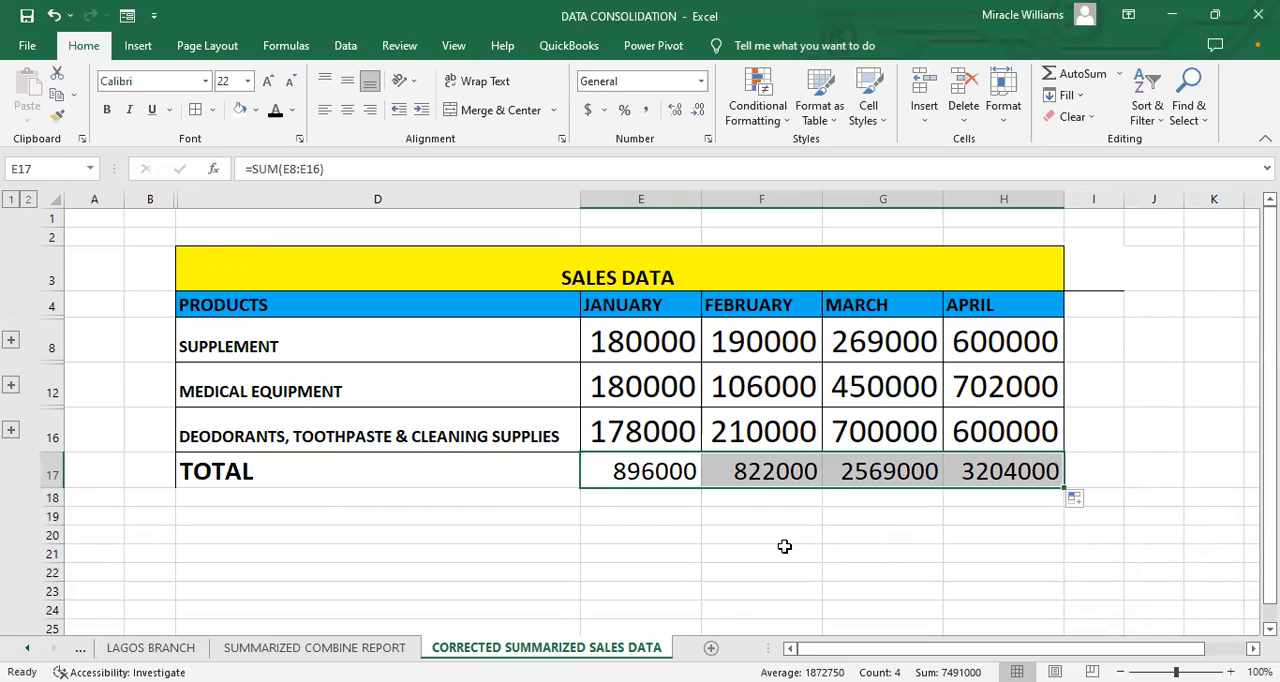
click(782, 479)
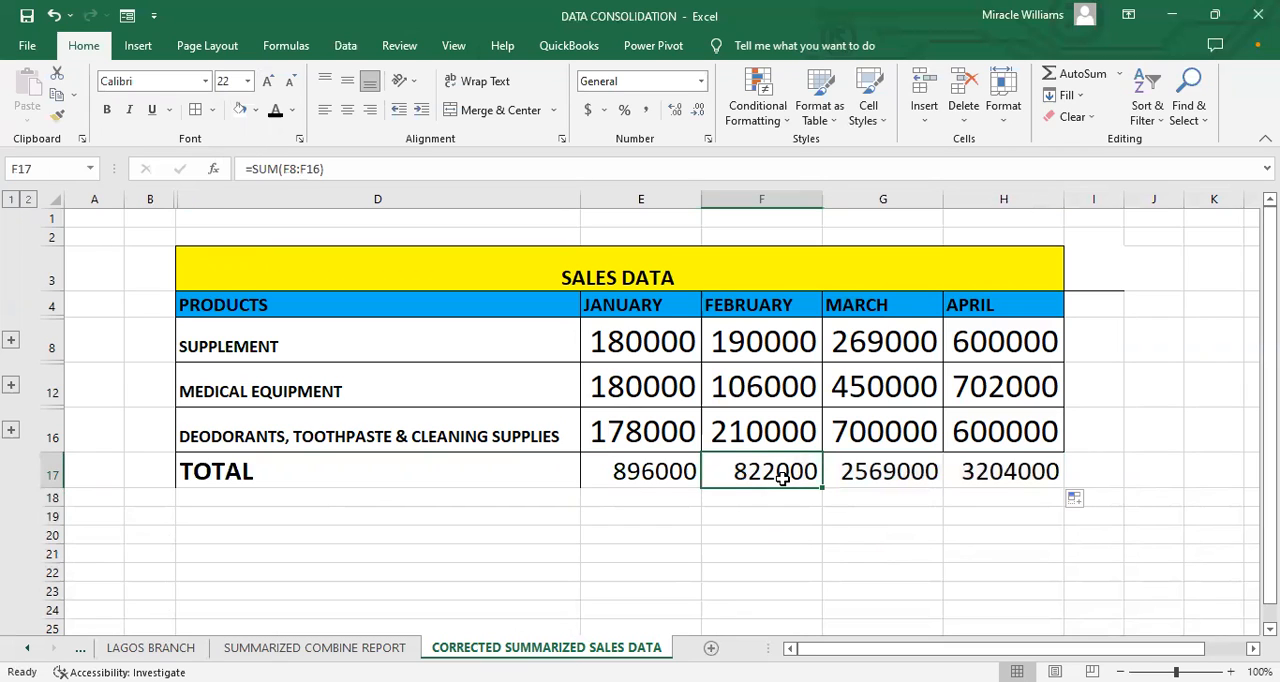
Step: Make the monthly totals in E17:H17 bold
drag(663, 475, 972, 471)
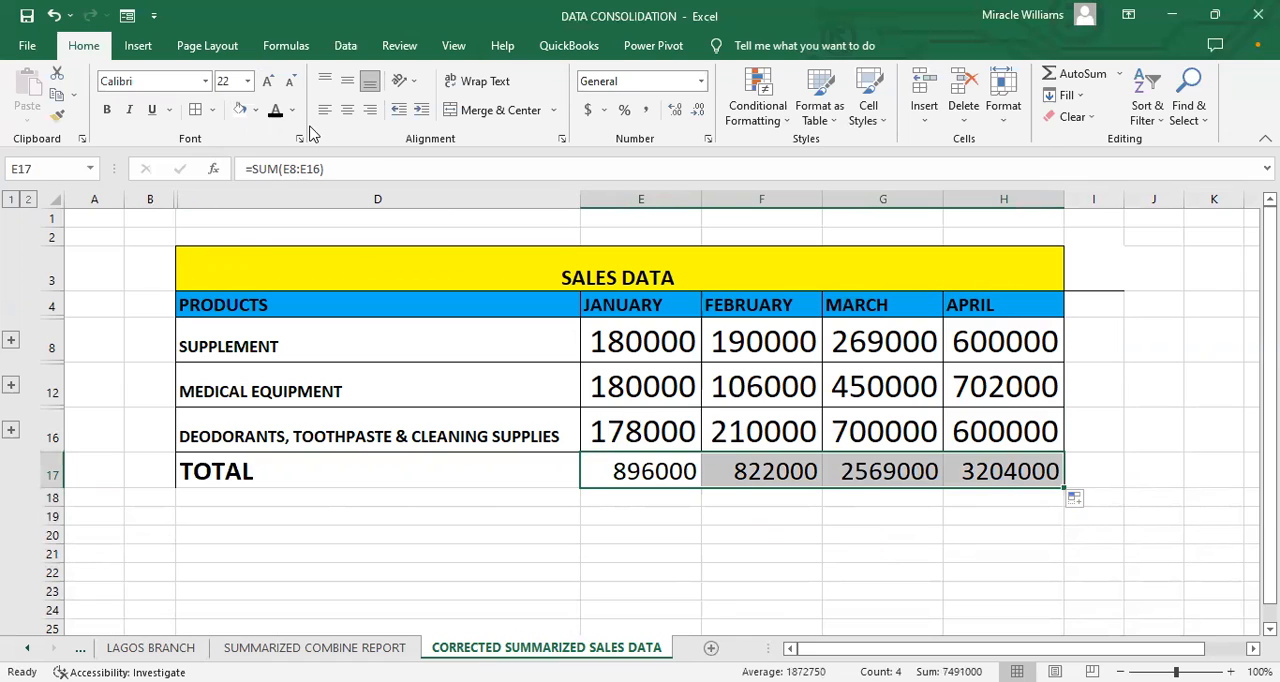
click(107, 110)
click(243, 468)
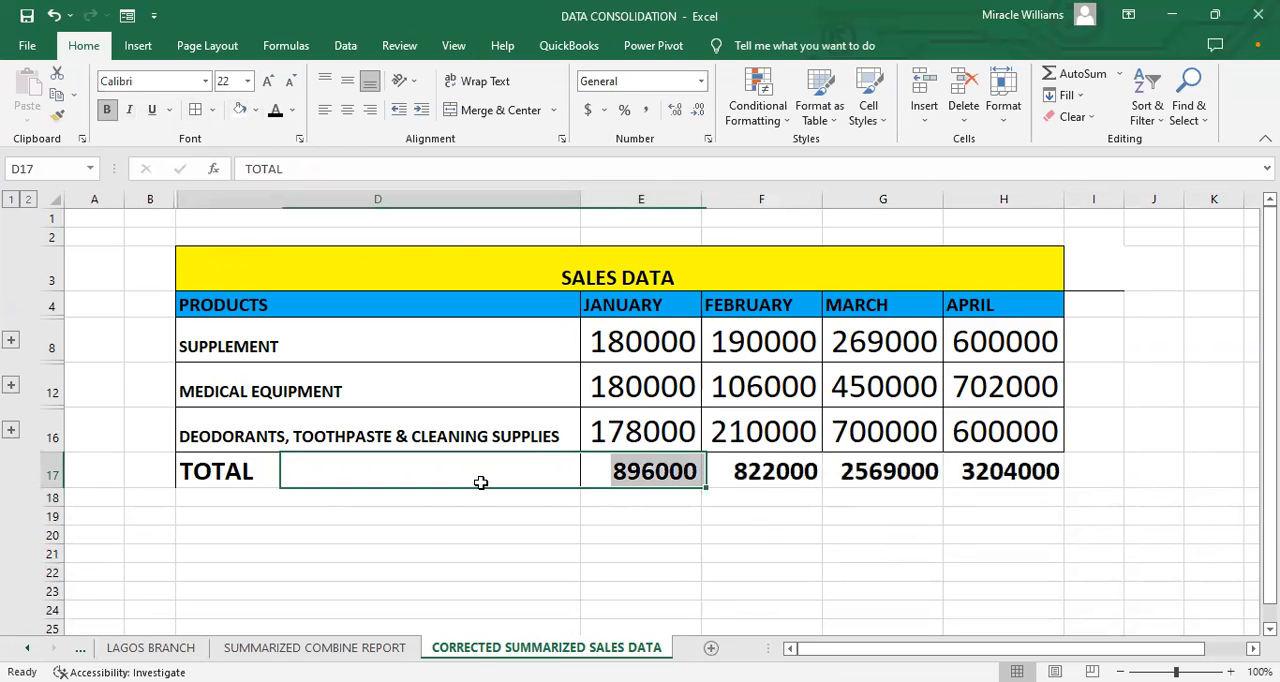
Step: Copy the GOODY PHARMACY & STORES title from B1 of the PORT HARCOURT BRANCH sheet into D2 of the CORRECTED SUMMARIZED SALES DATA sheet
click(418, 648)
key(ctrl+Page_Up)
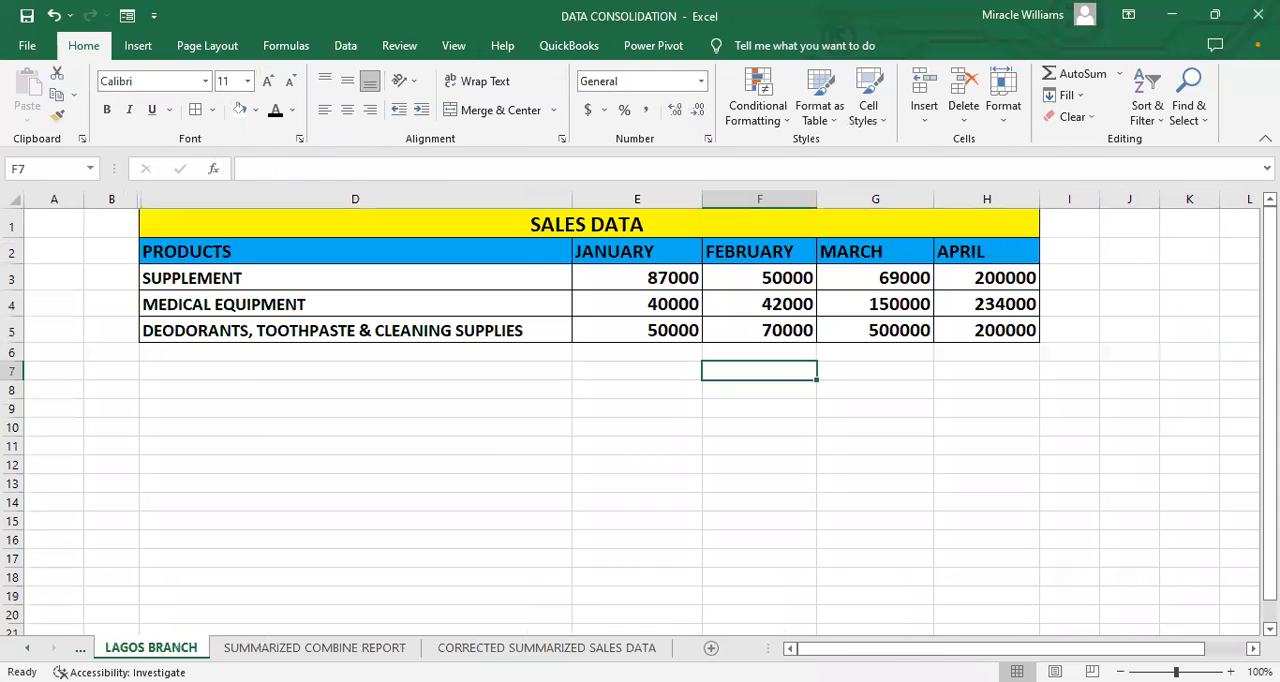
click(150, 648)
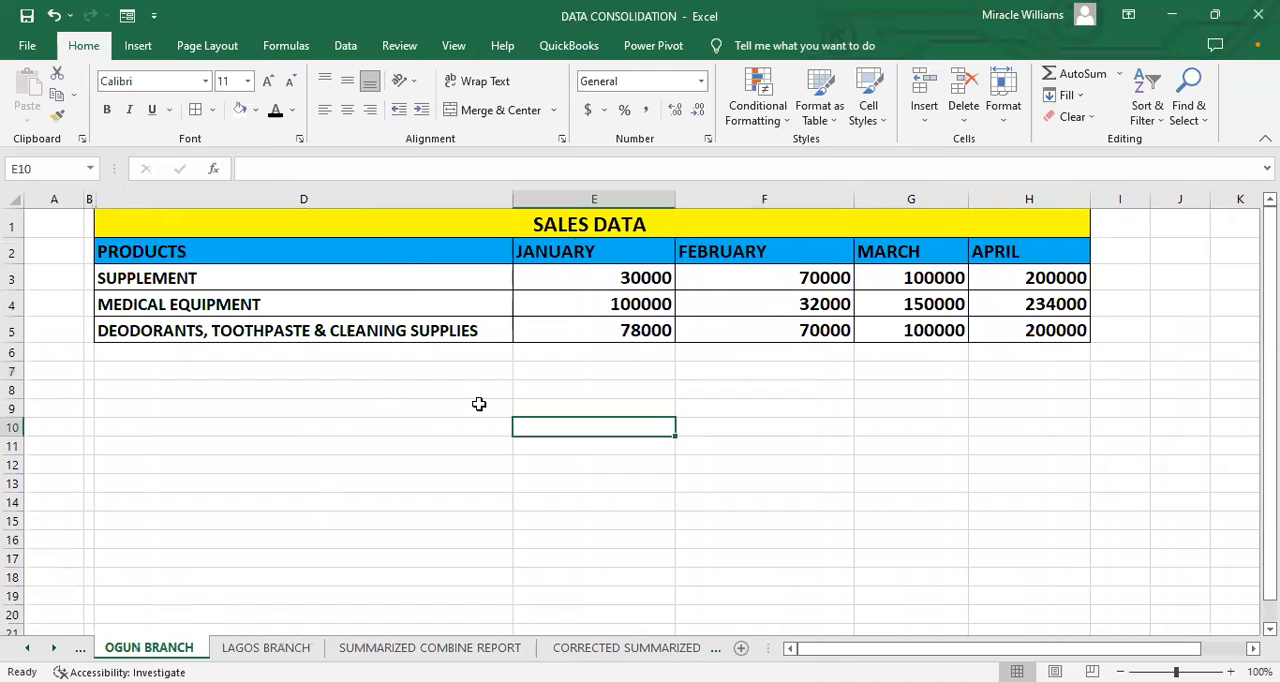
click(27, 648)
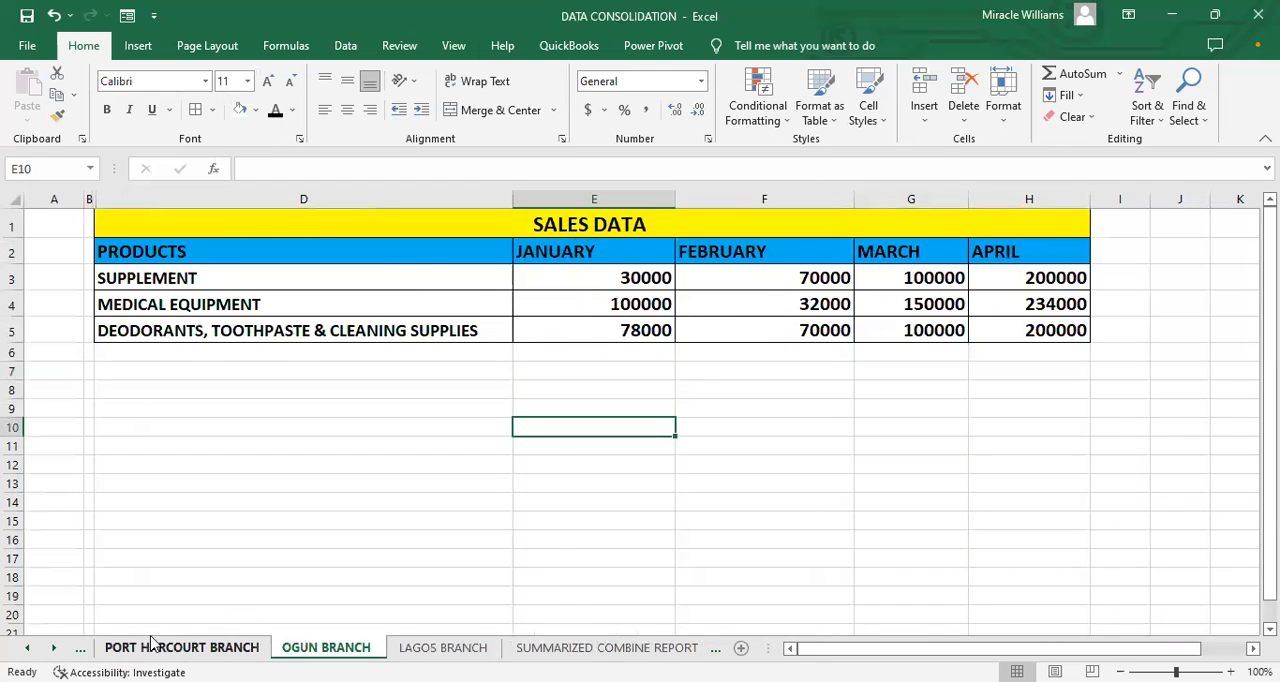
click(170, 648)
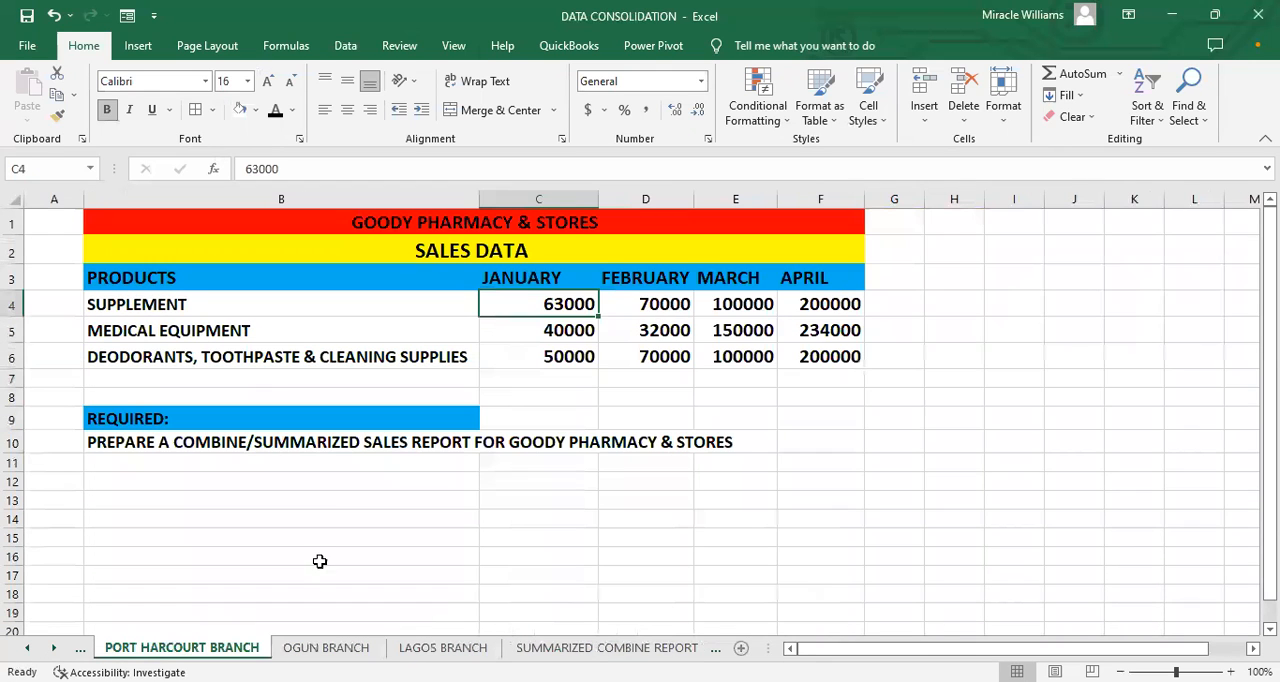
click(444, 224)
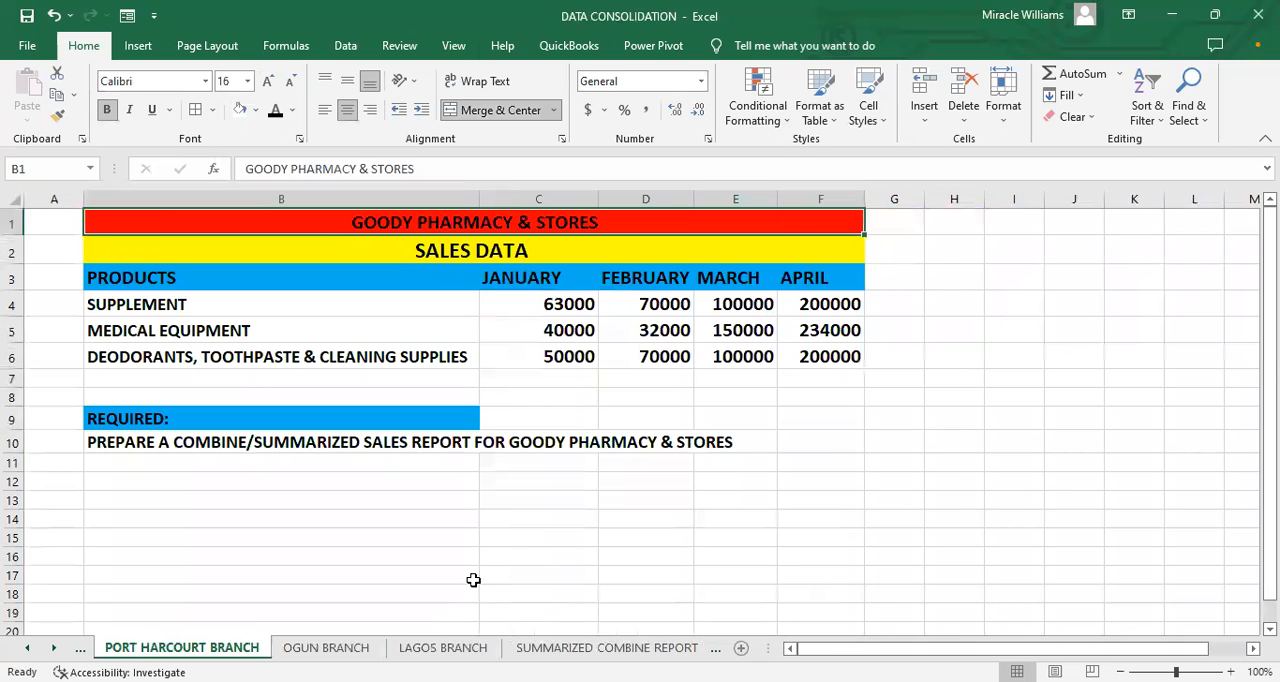
key(ctrl+c)
click(607, 648)
click(623, 648)
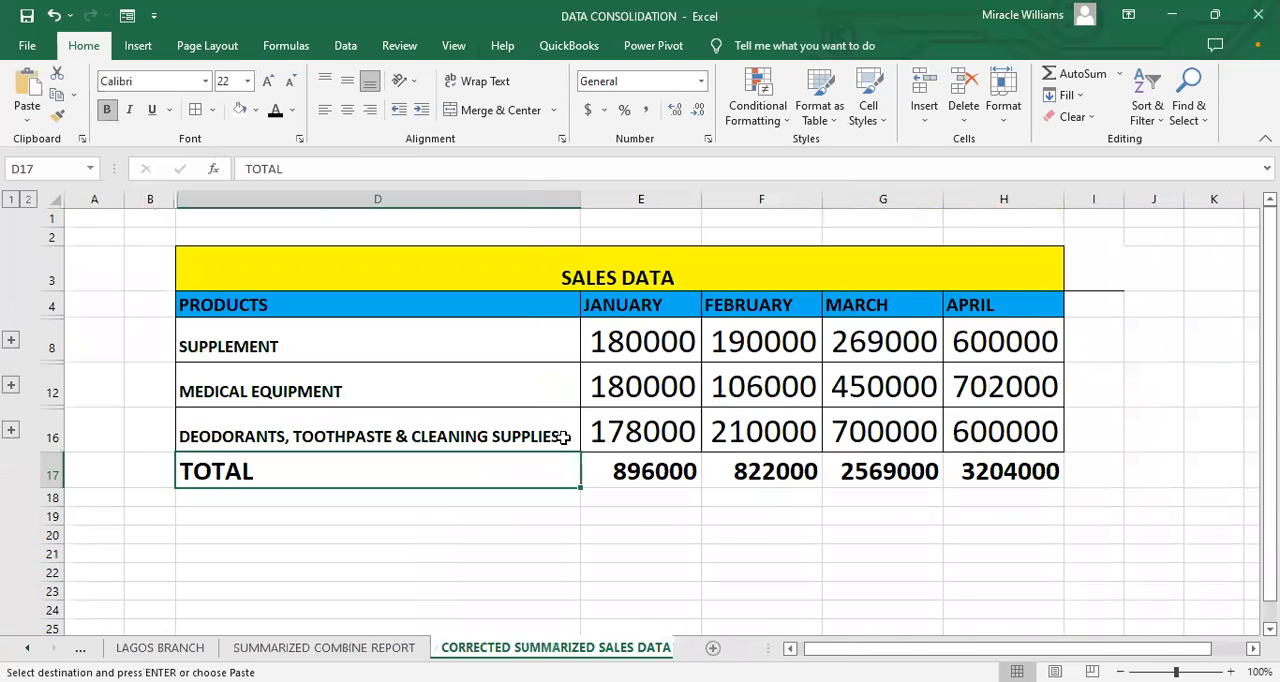
click(538, 238)
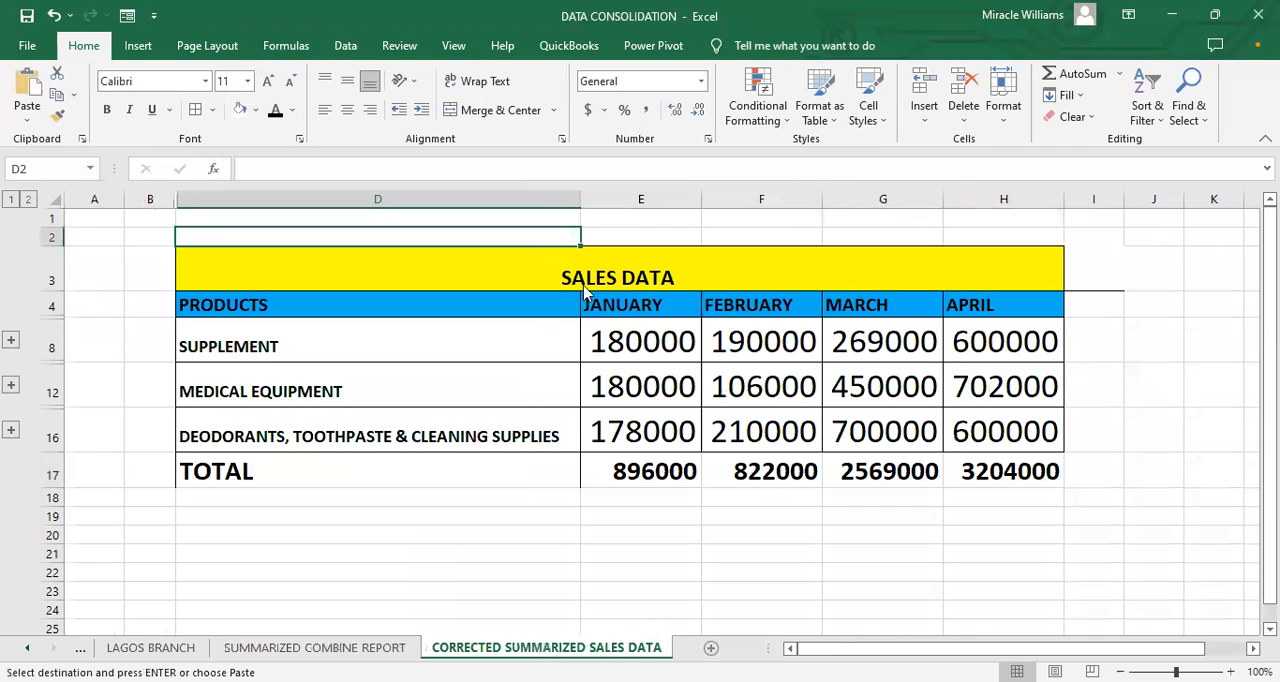
key(ctrl+v)
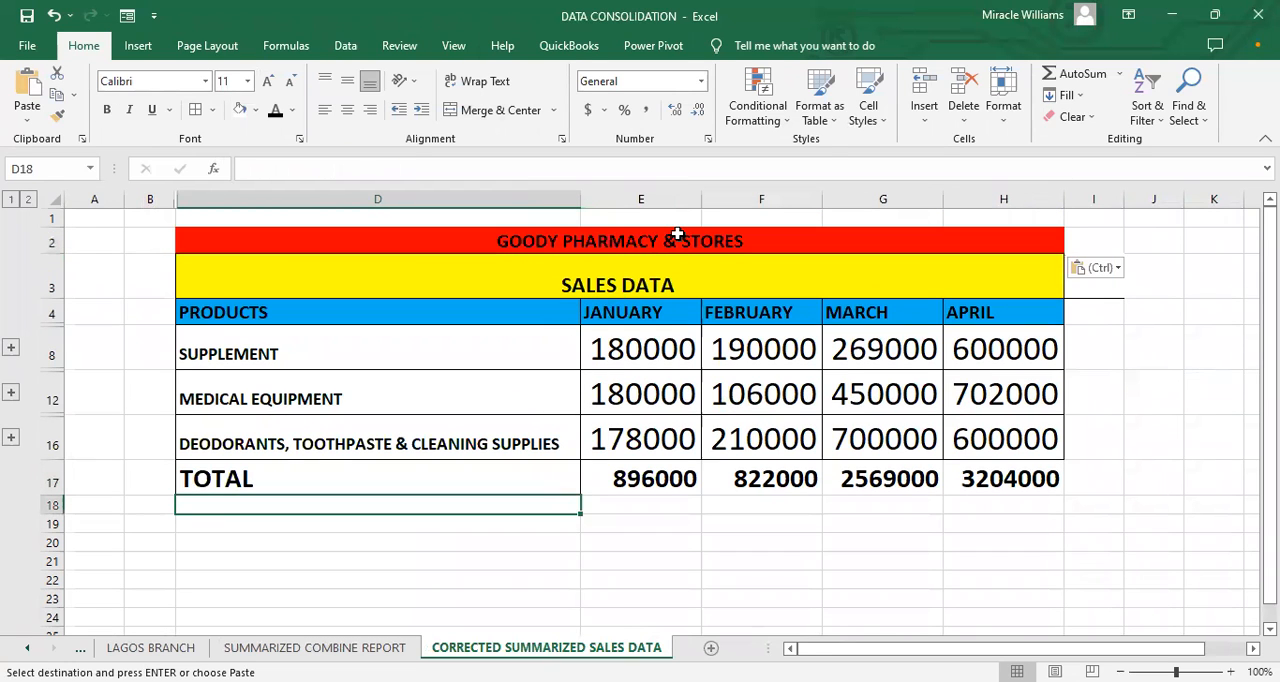
Step: Examine the January and February totals in E17 and F17 of the CORRECTED SUMMARIZED SALES DATA sheet
click(632, 482)
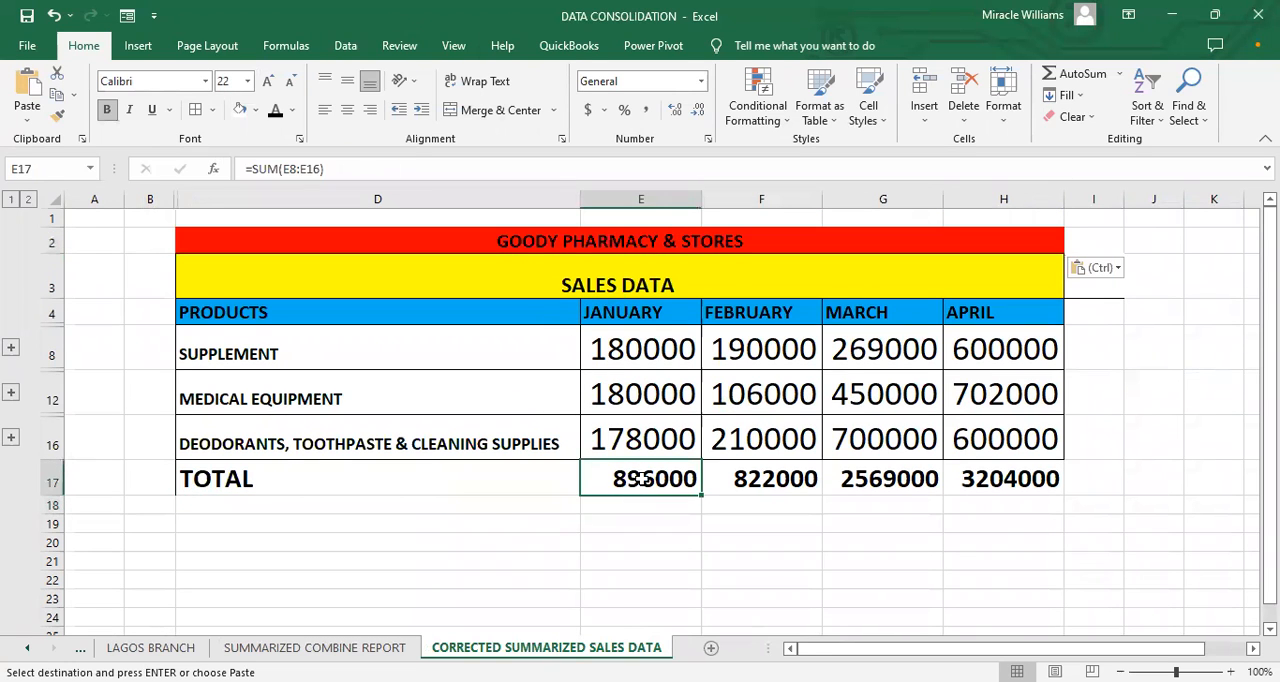
click(754, 479)
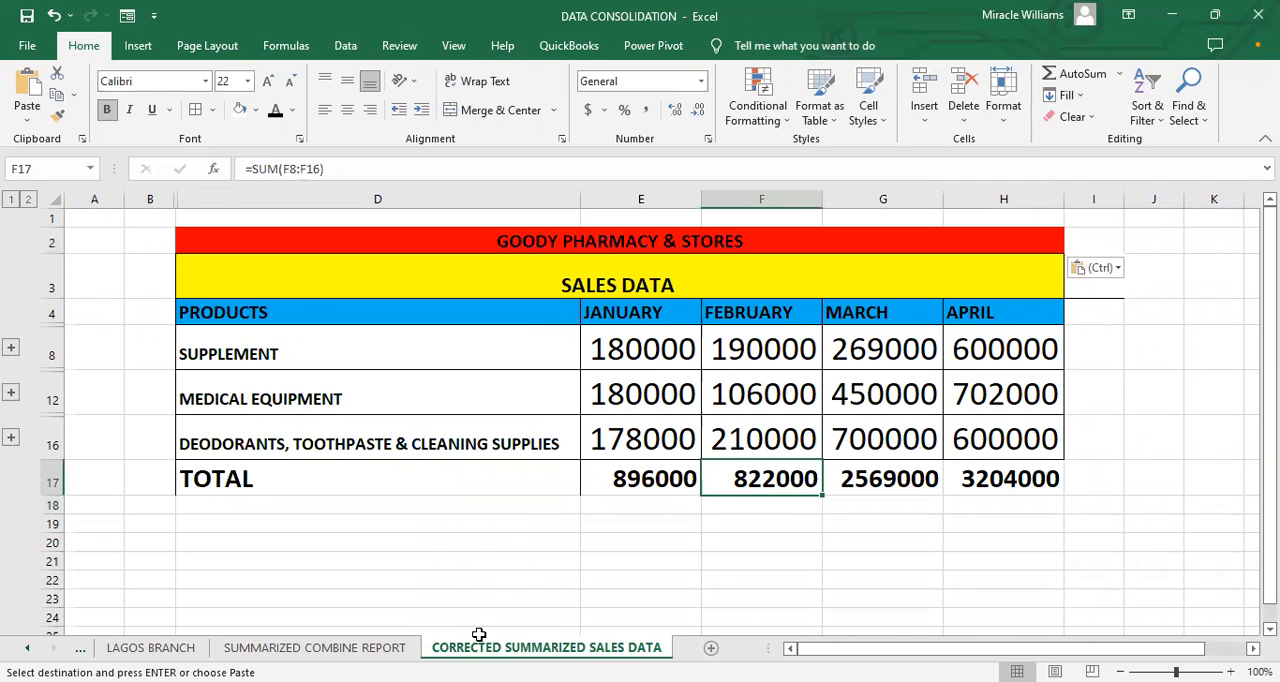
click(669, 477)
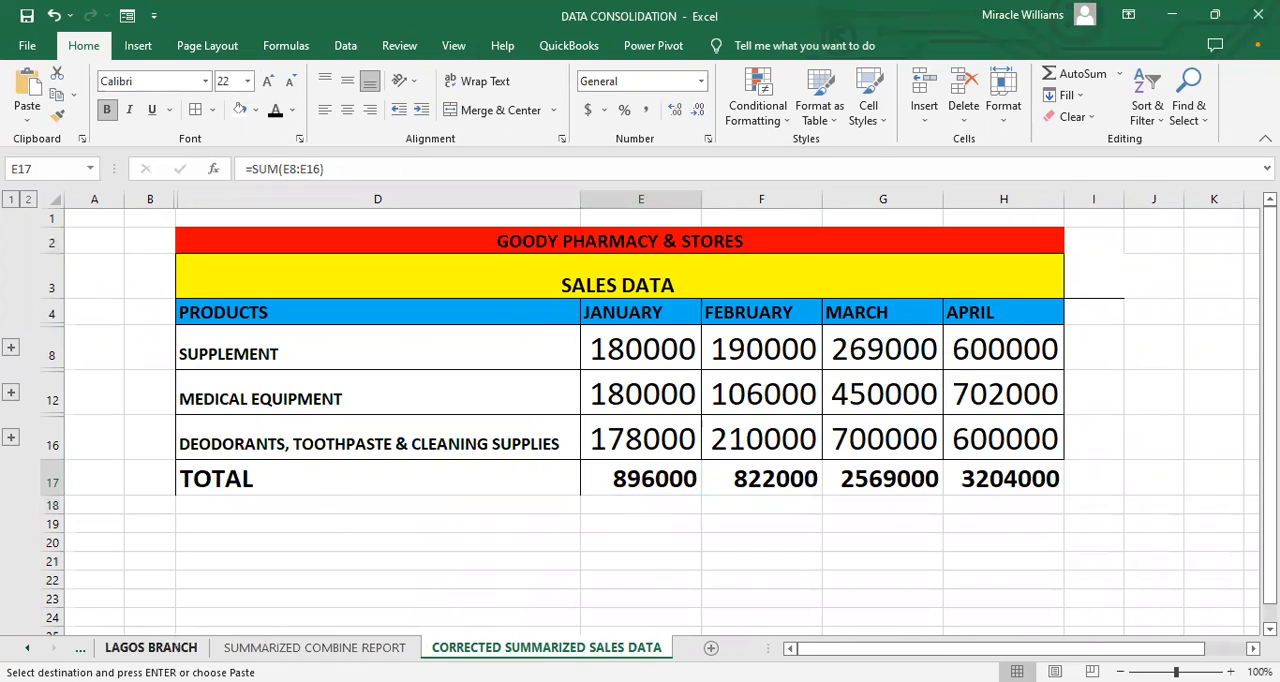
Step: Change the January DEODORANTS, TOOTHPASTE & CLEANING SUPPLIES sales in cell E5 of the LAGOS BRANCH sheet to 1150000
click(151, 647)
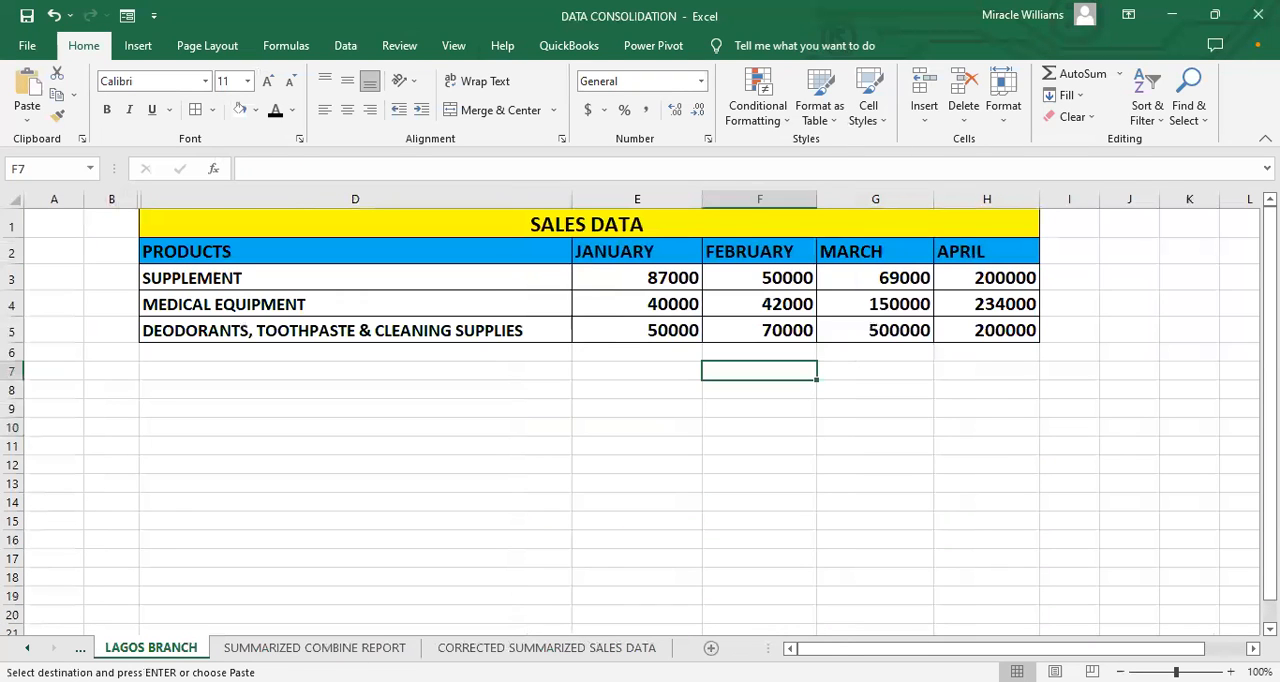
double_click(648, 331)
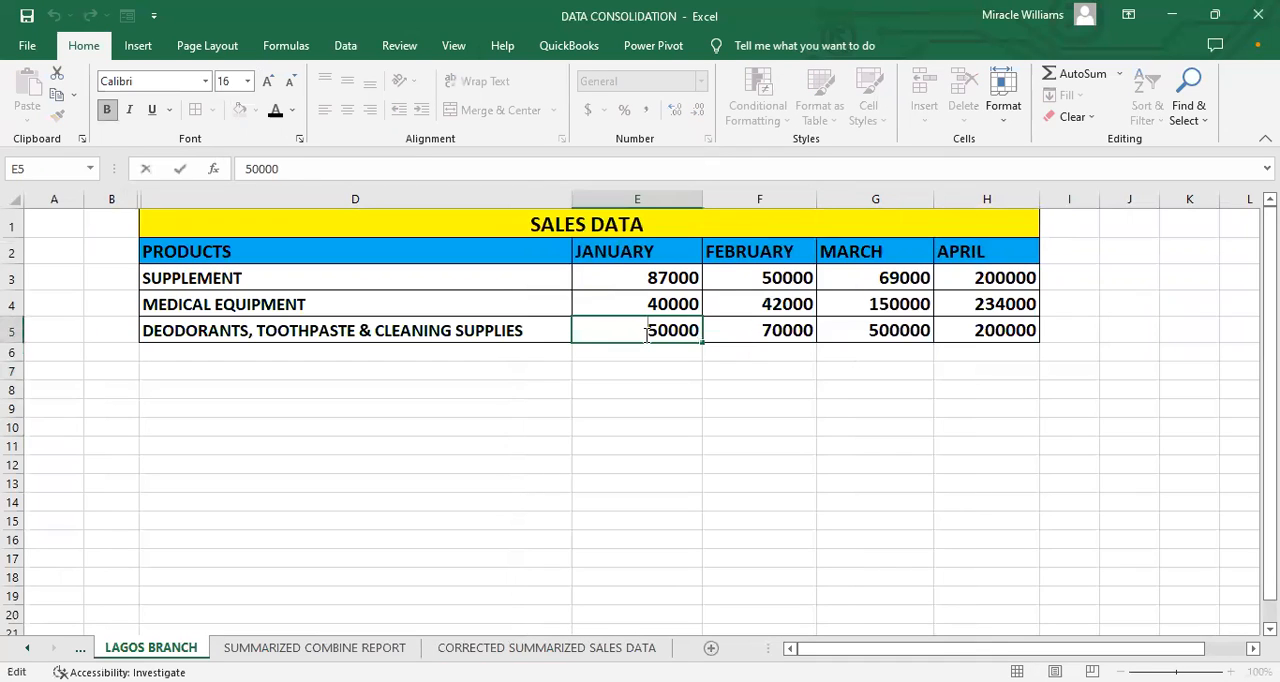
text(1)
click(672, 484)
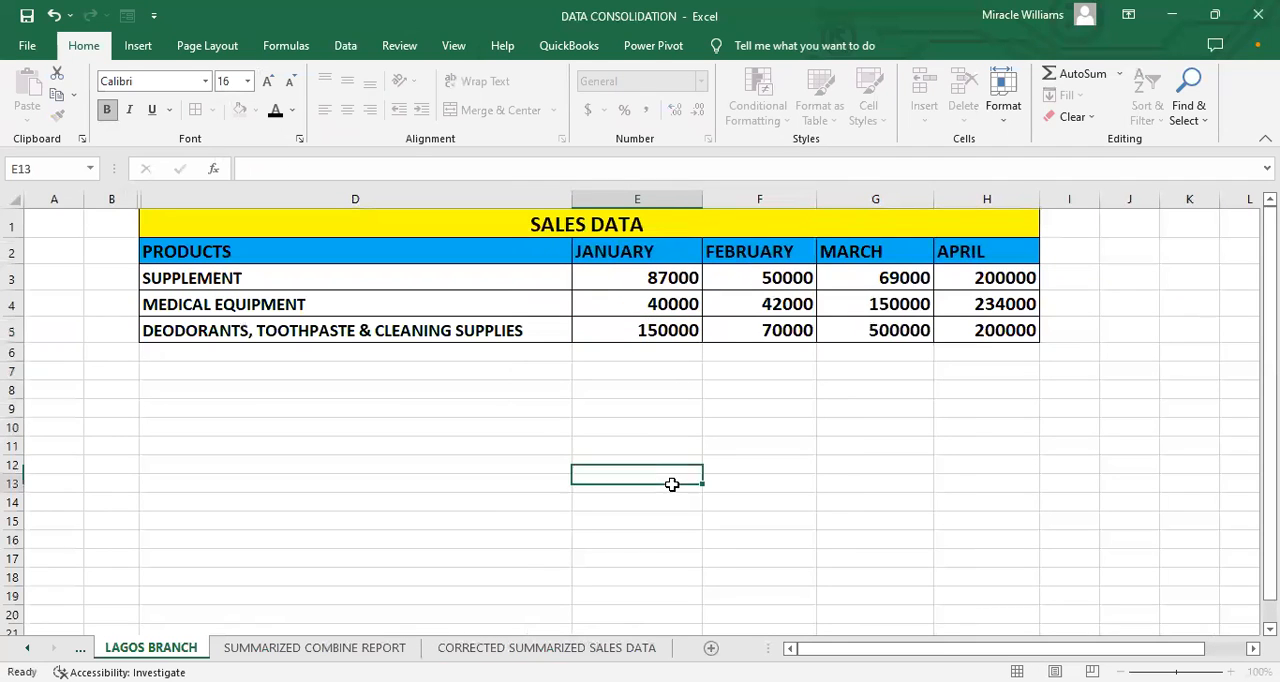
click(636, 330)
double_click(647, 330)
text(1)
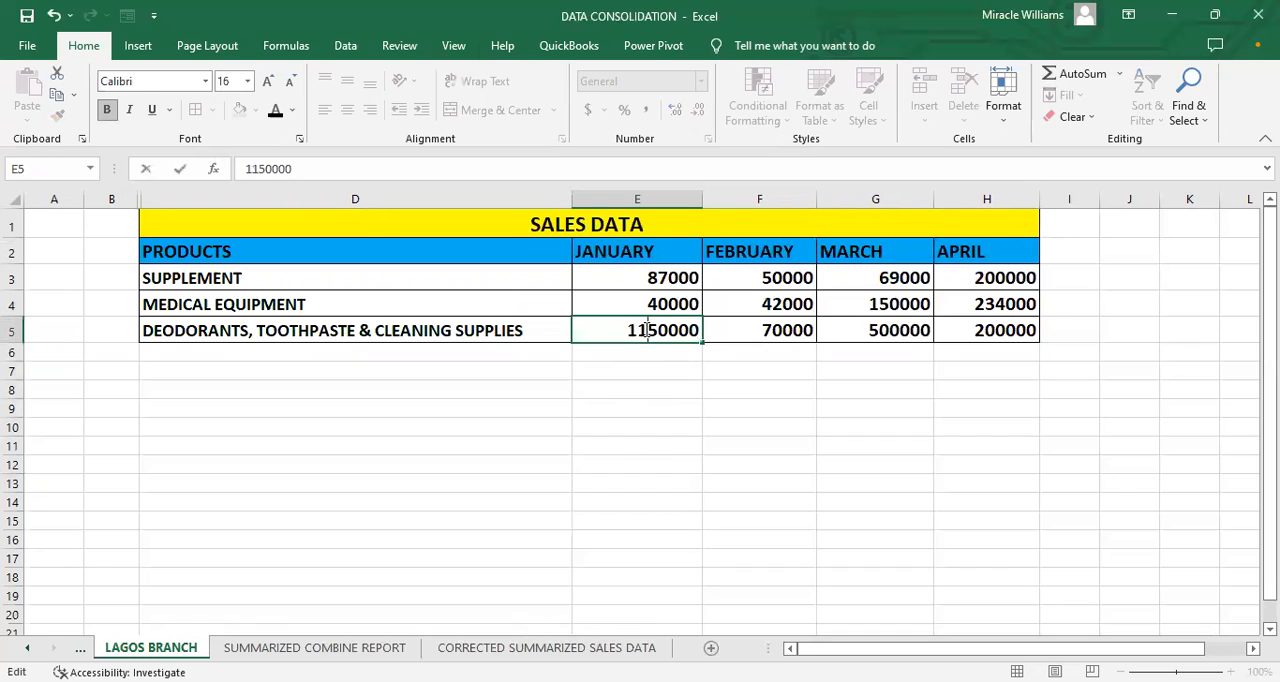
click(663, 407)
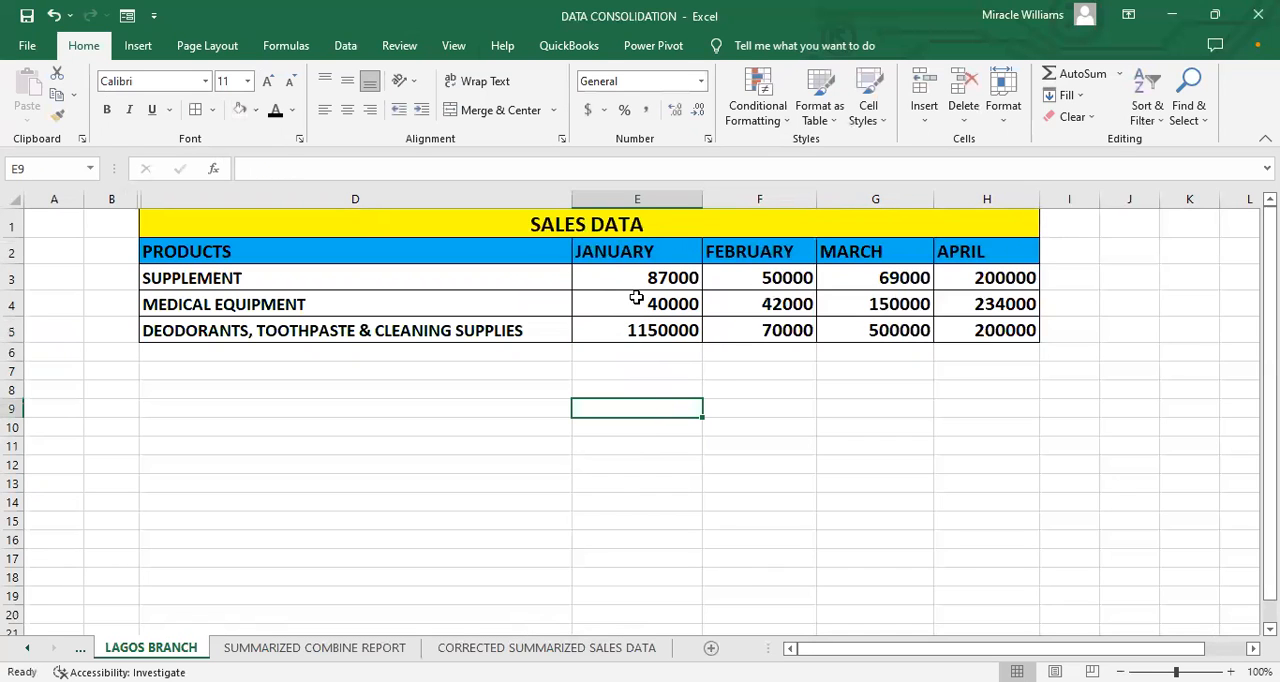
Step: Widen column E of the CORRECTED SUMMARIZED SALES DATA sheet so the January figures display in full
click(520, 648)
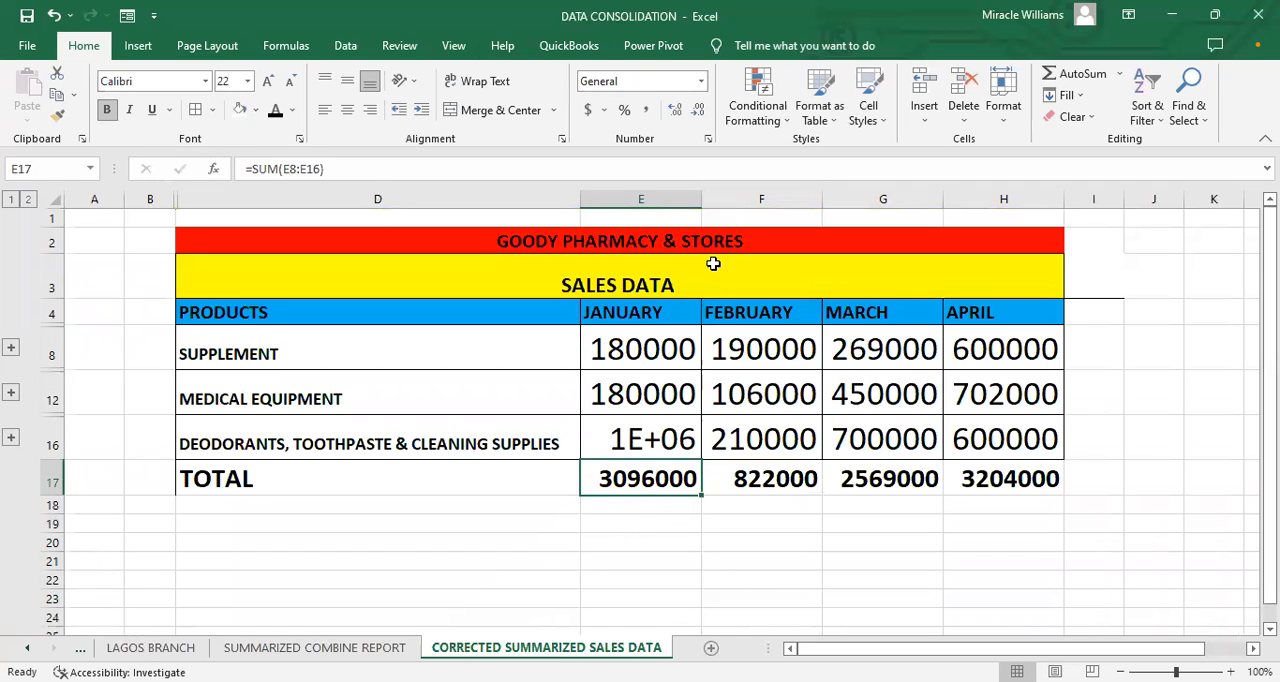
drag(702, 192, 772, 199)
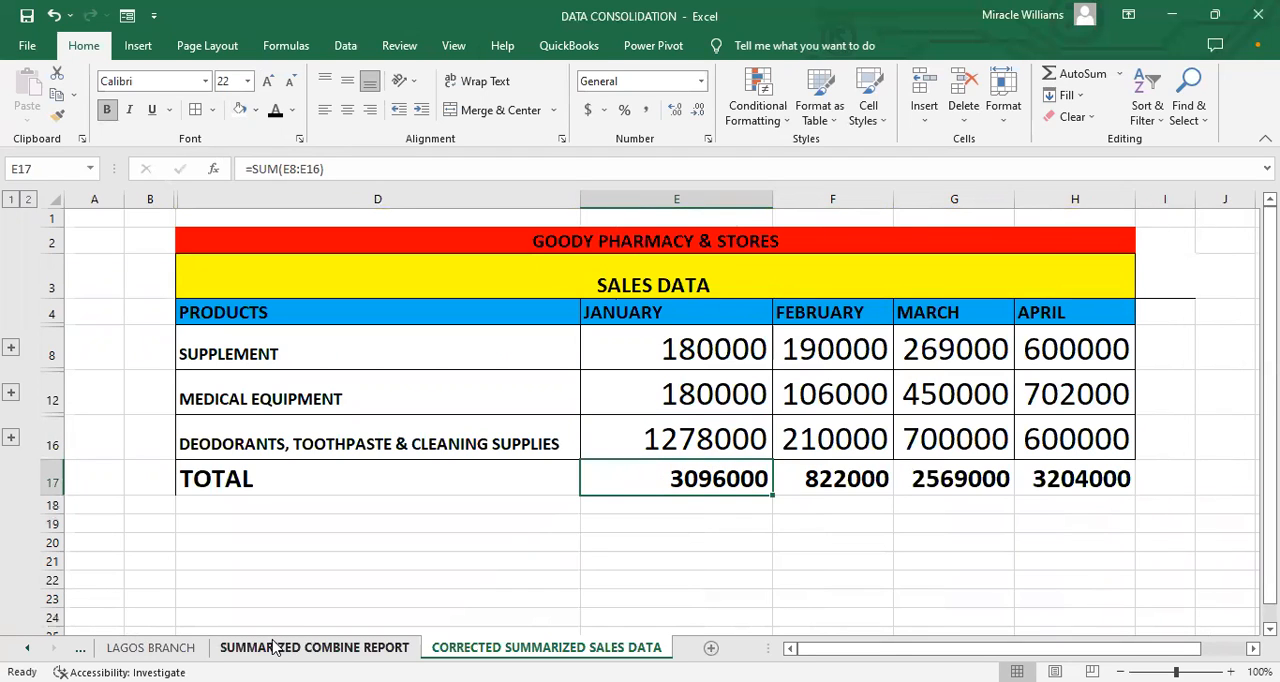
Step: Change the January sales on the LAGOS BRANCH sheet to 2140000 for MEDICAL EQUIPMENT and 2387000 for SUPPLEMENT
click(150, 648)
click(631, 320)
double_click(634, 306)
text(240000)
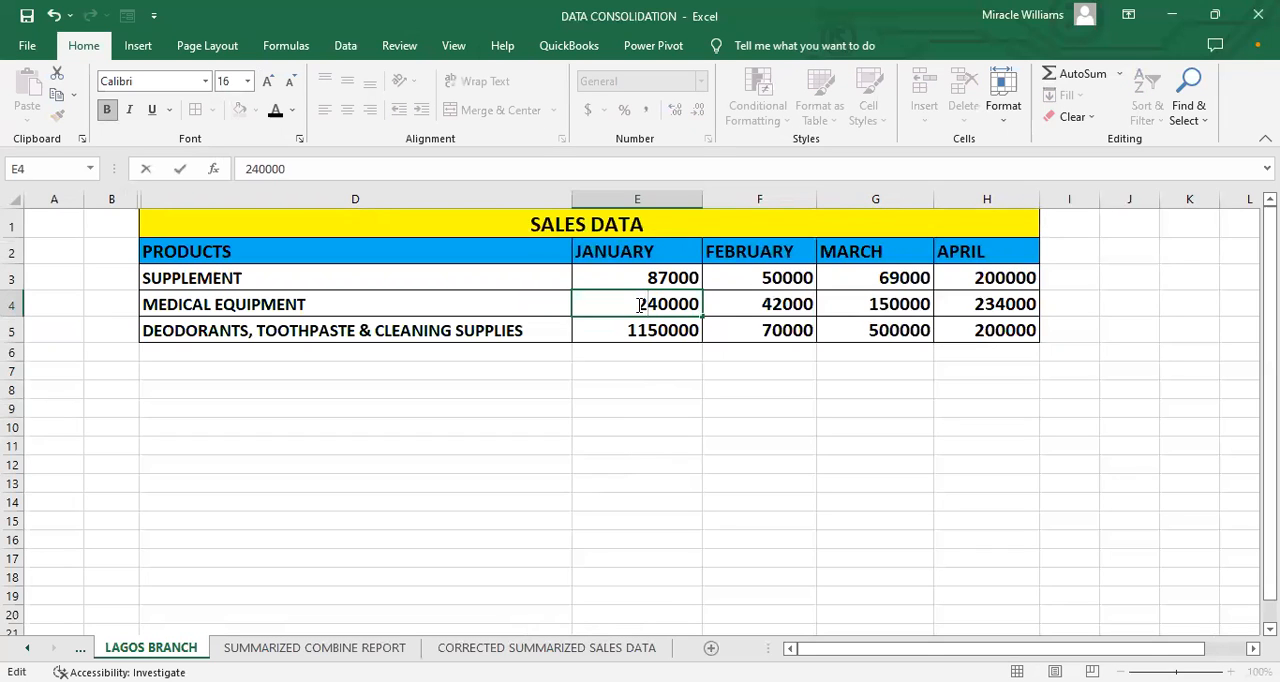
click(632, 278)
double_click(646, 304)
text(1)
click(630, 275)
double_click(633, 272)
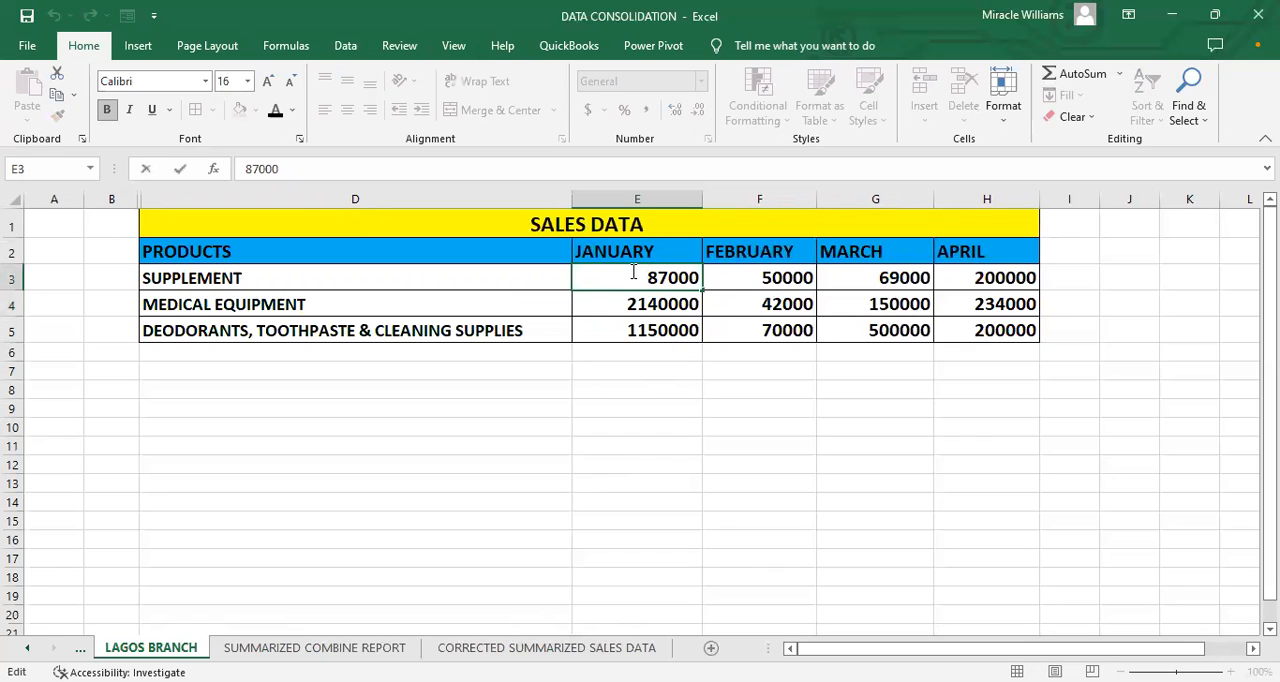
text(23)
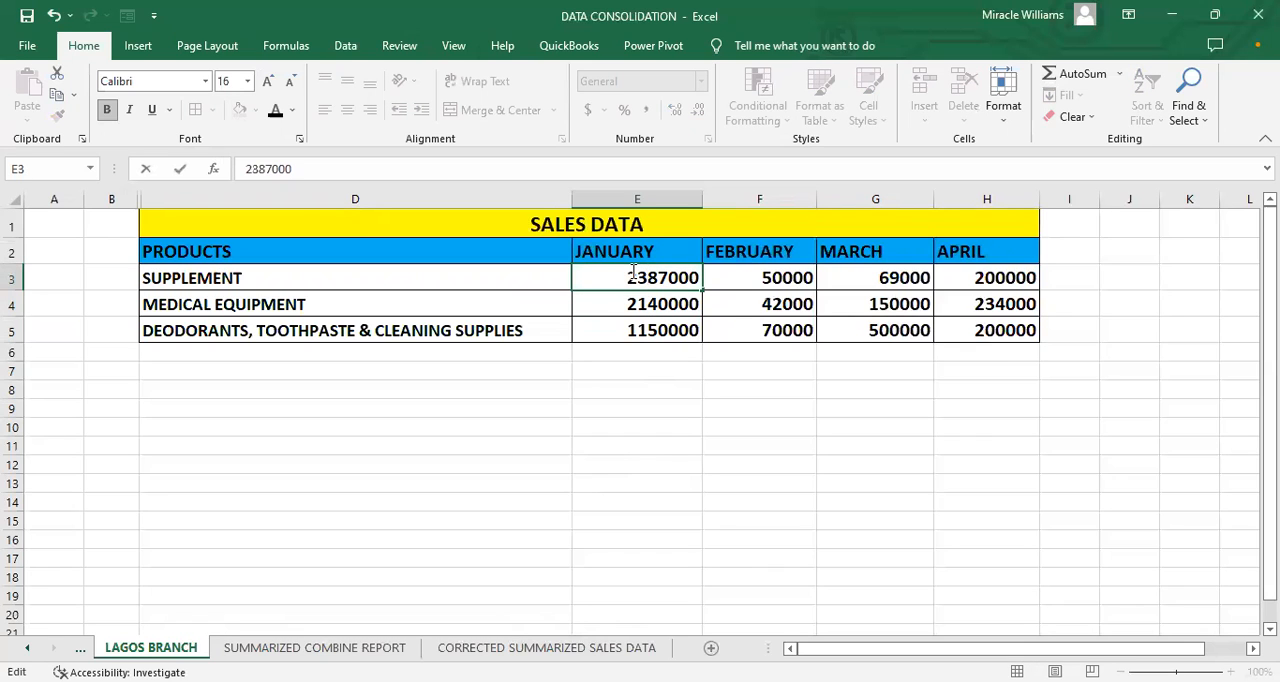
click(717, 278)
Step: Examine the monthly totals in E17:H17 of the CORRECTED SUMMARIZED SALES DATA sheet
click(546, 647)
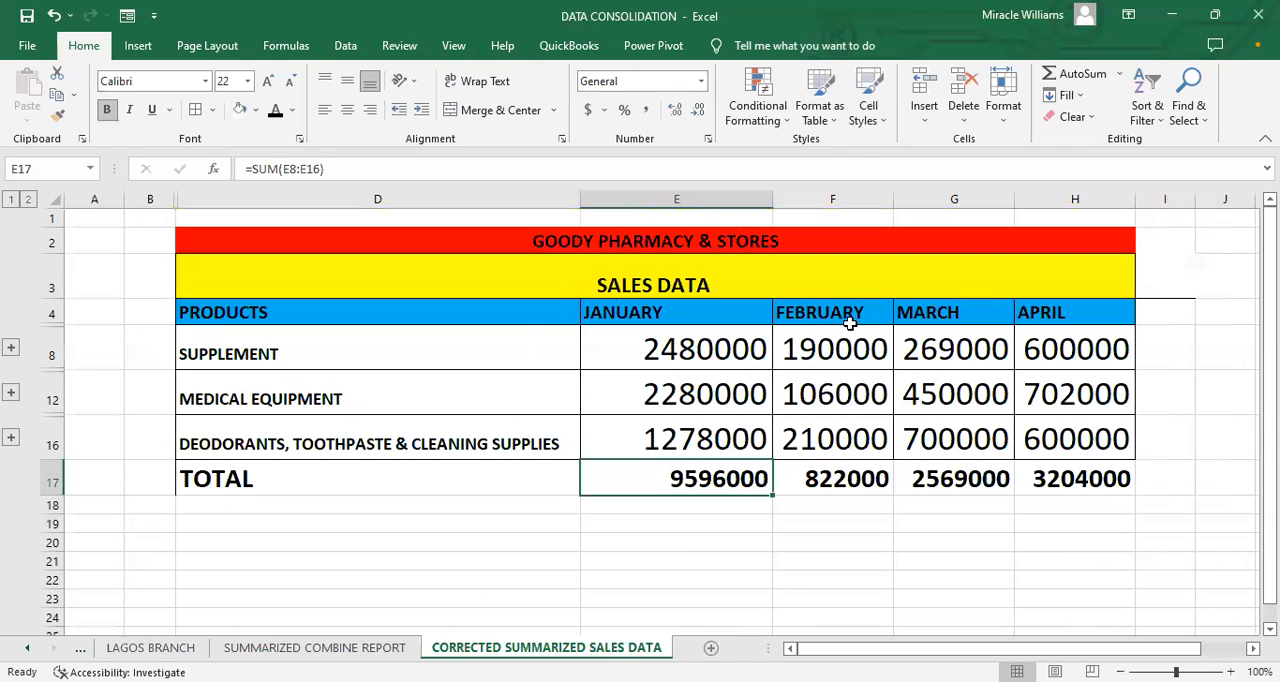
click(766, 558)
click(710, 482)
click(692, 526)
drag(694, 485, 1122, 480)
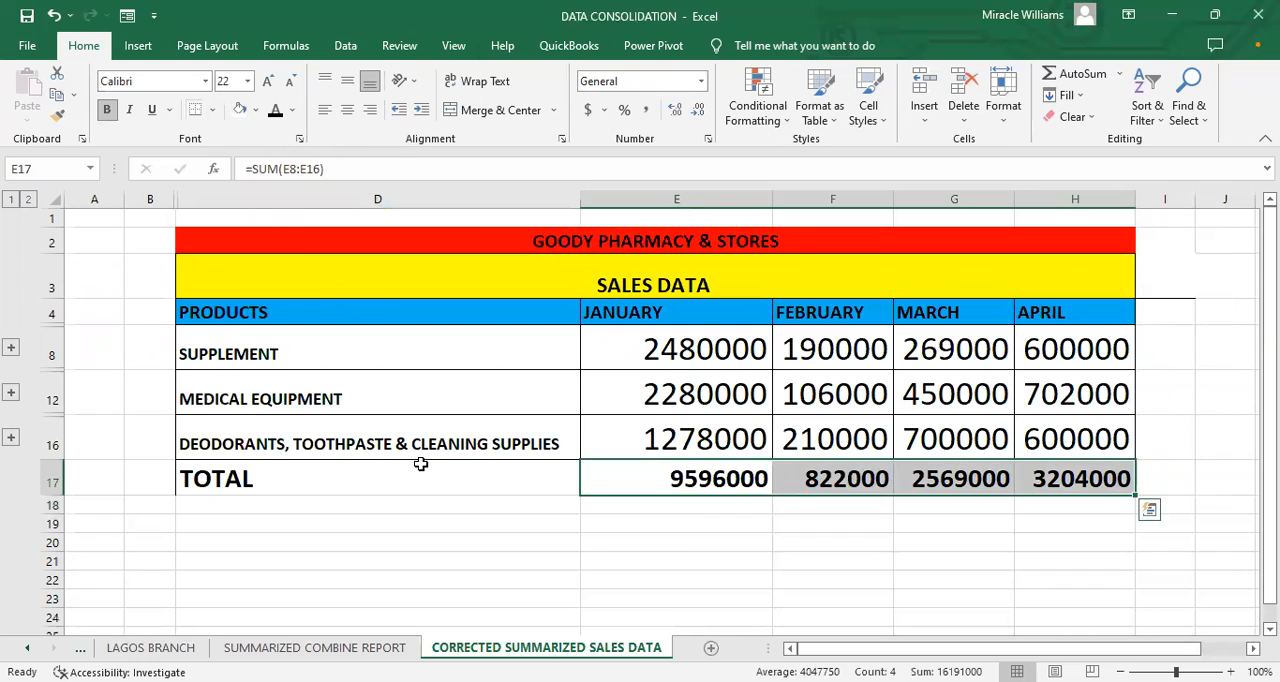
click(612, 572)
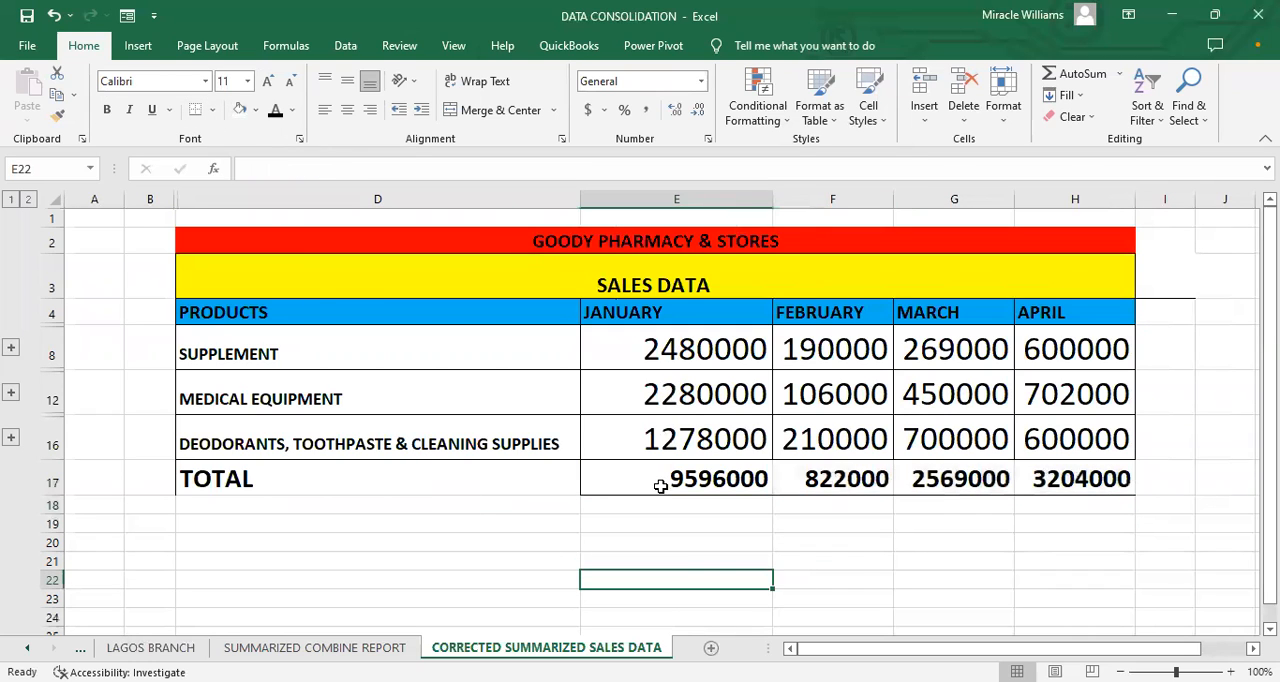
Step: Apply a bottom double border to the monthly totals in E17:H17
click(1110, 477)
drag(666, 480, 1100, 478)
click(962, 511)
drag(745, 478, 1060, 472)
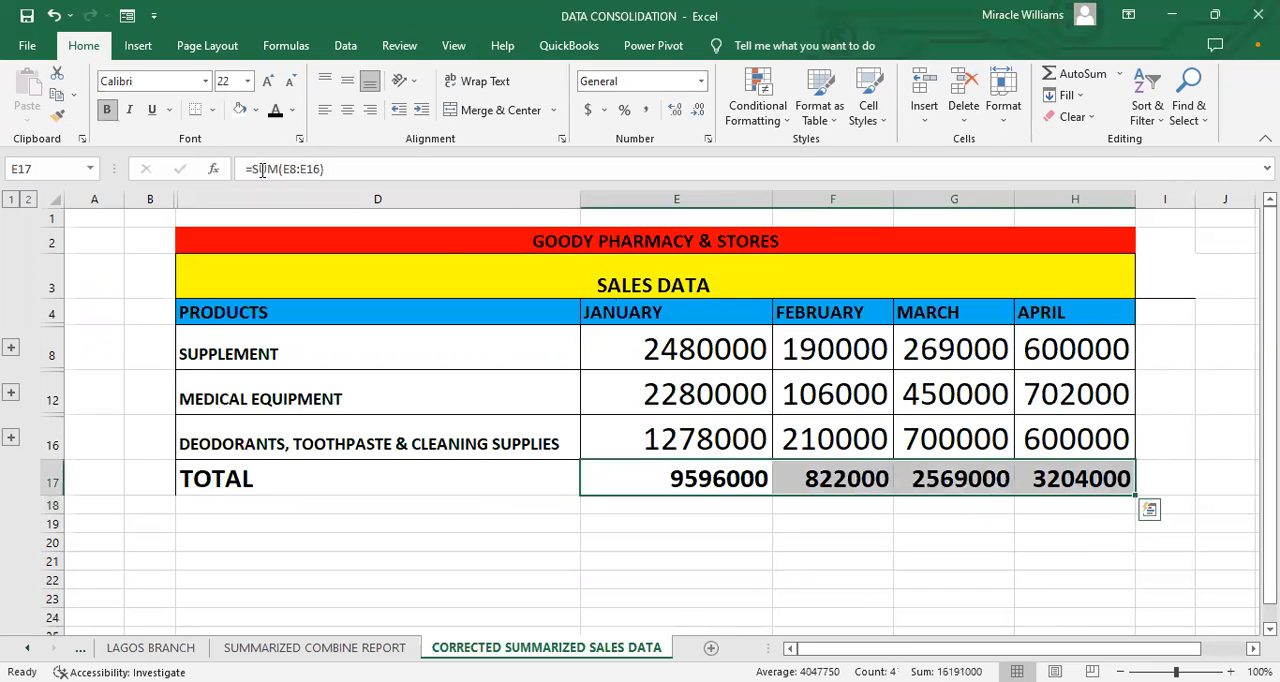
click(213, 110)
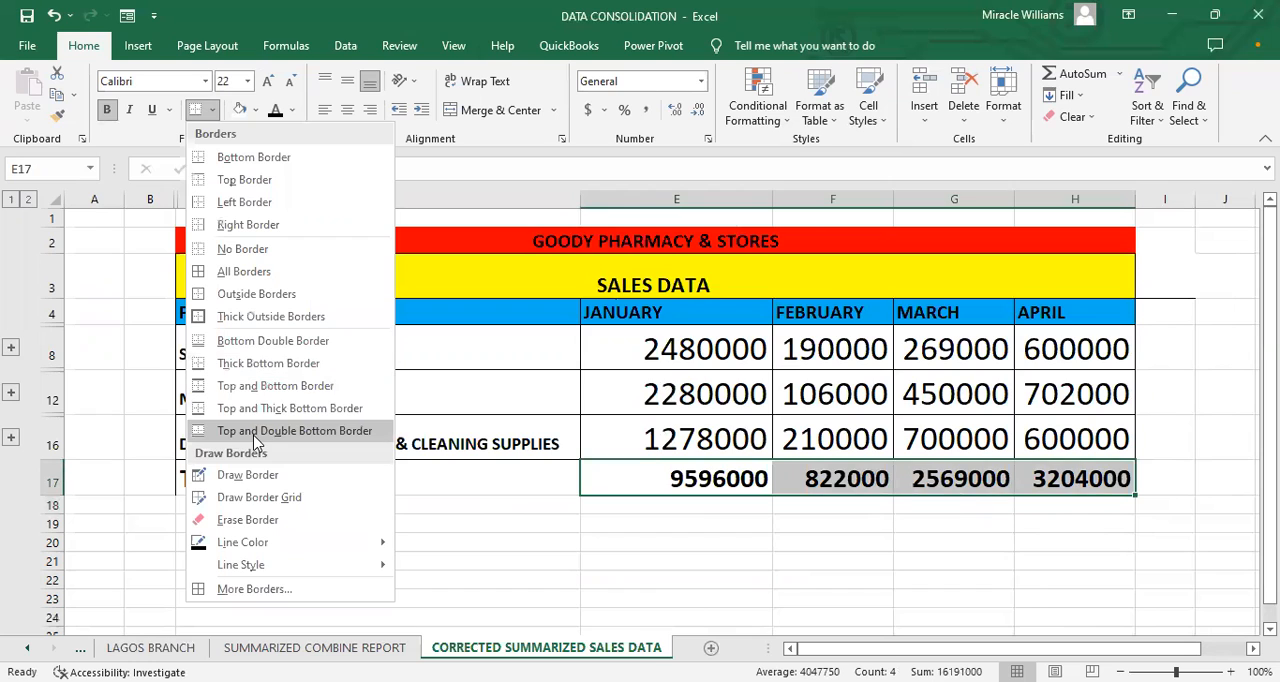
click(255, 341)
click(705, 525)
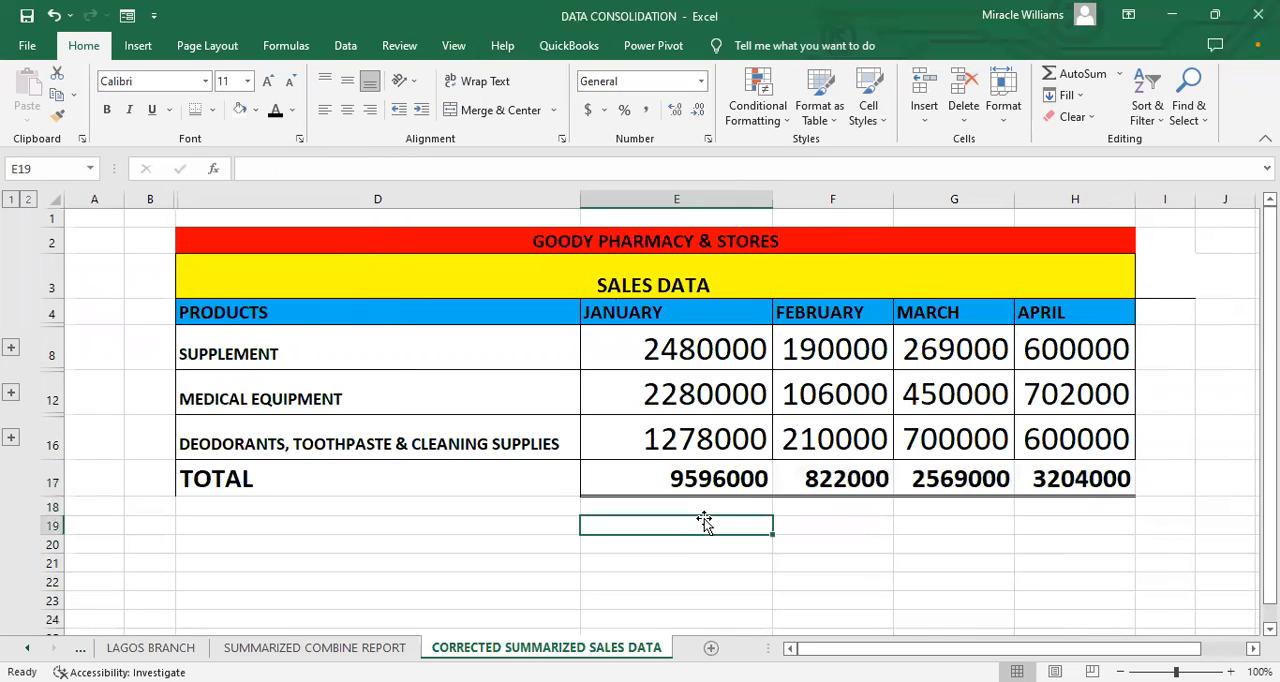
Step: Add borders to the April cells H8:H17 and keep a bottom double border under the April total in H17
drag(645, 360, 1050, 480)
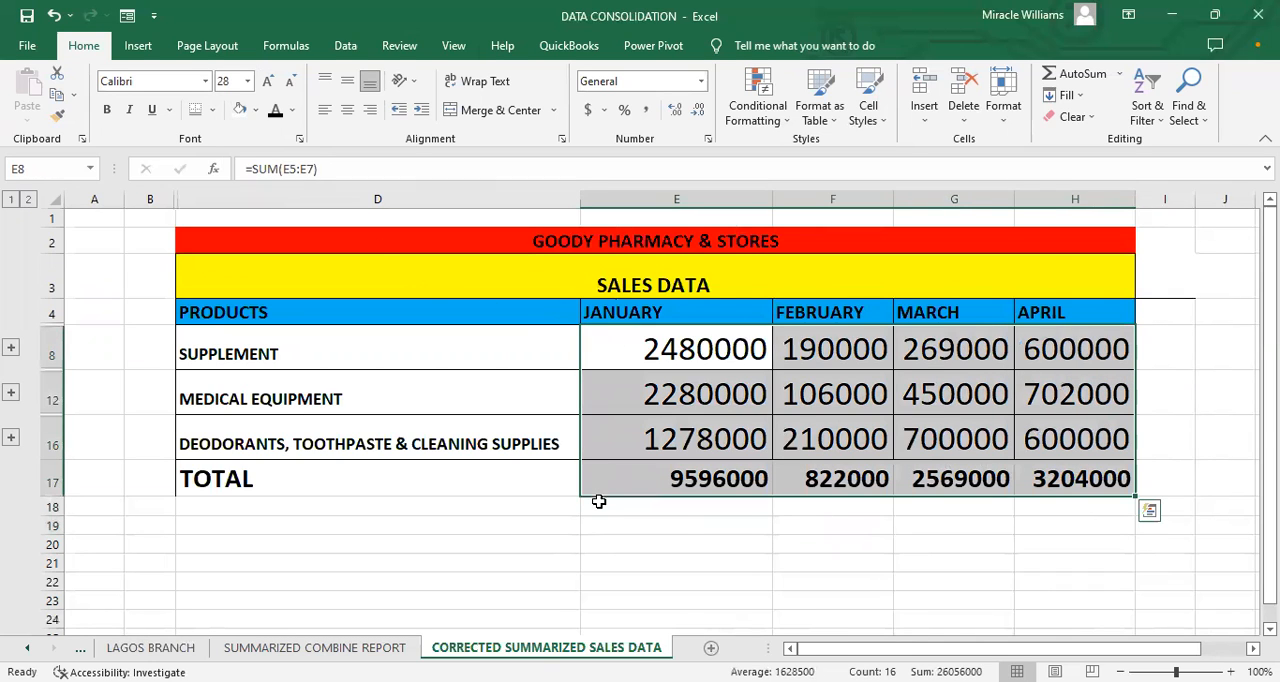
click(597, 505)
drag(1076, 342, 1110, 398)
drag(1113, 455, 1105, 478)
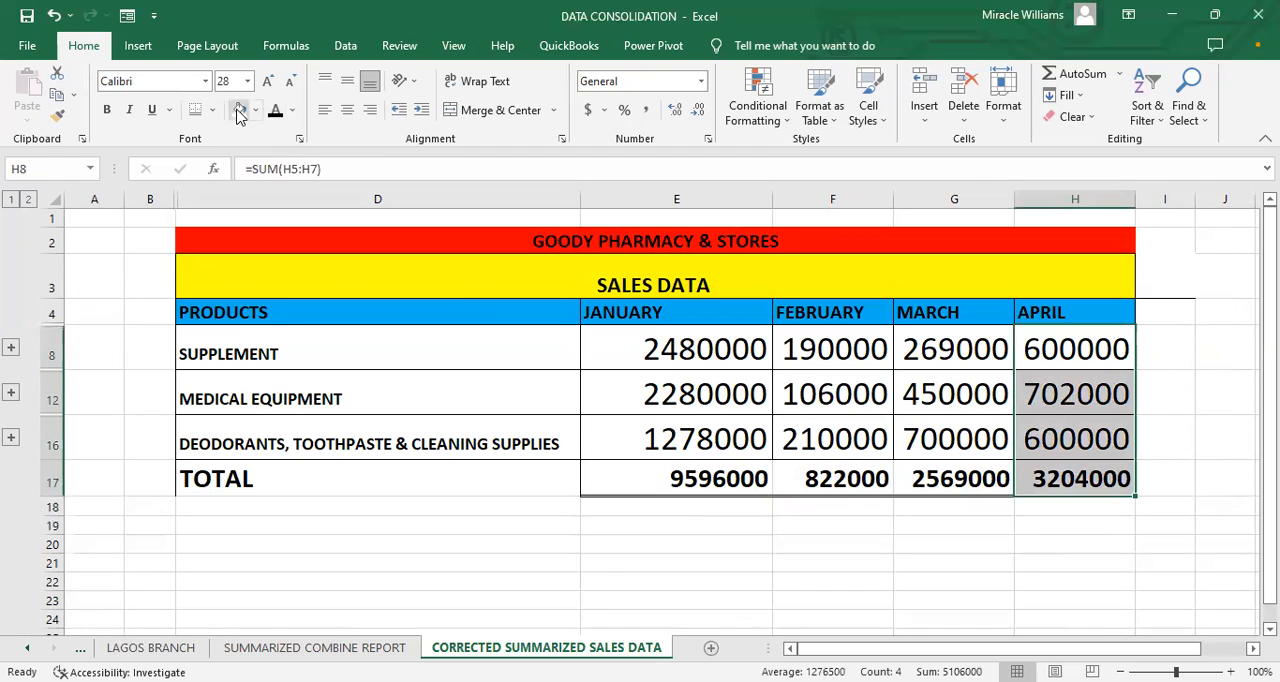
click(714, 511)
click(1088, 478)
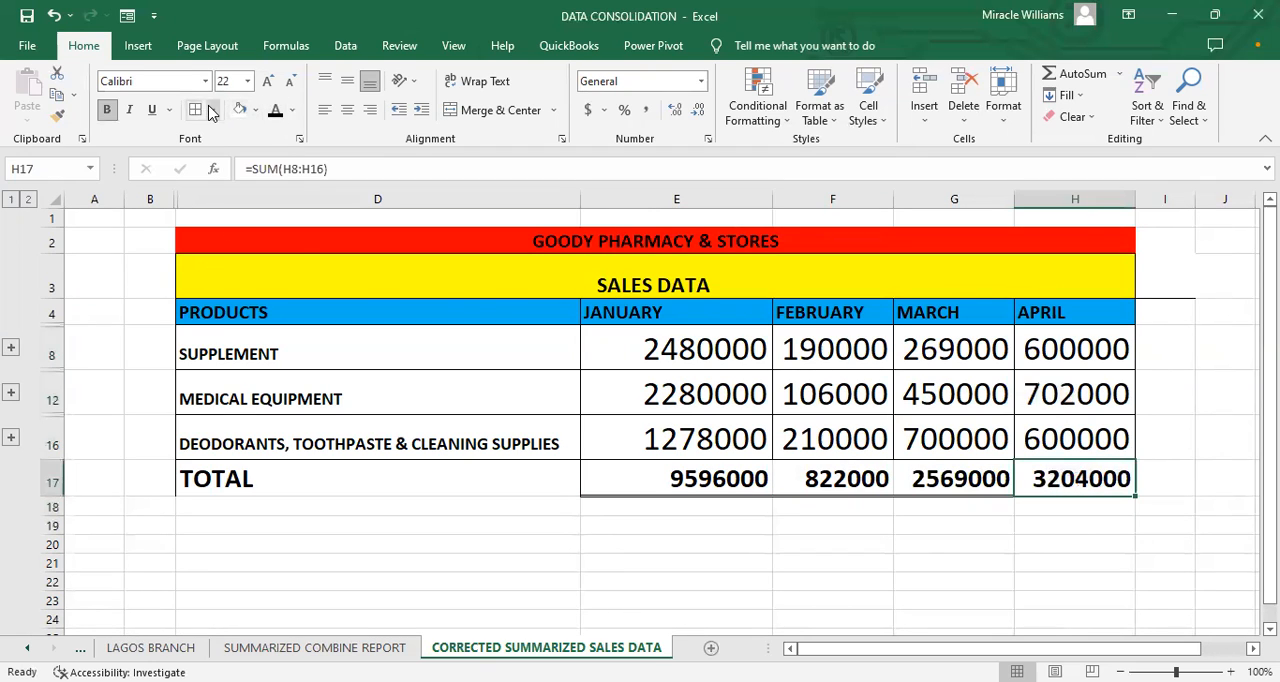
click(664, 541)
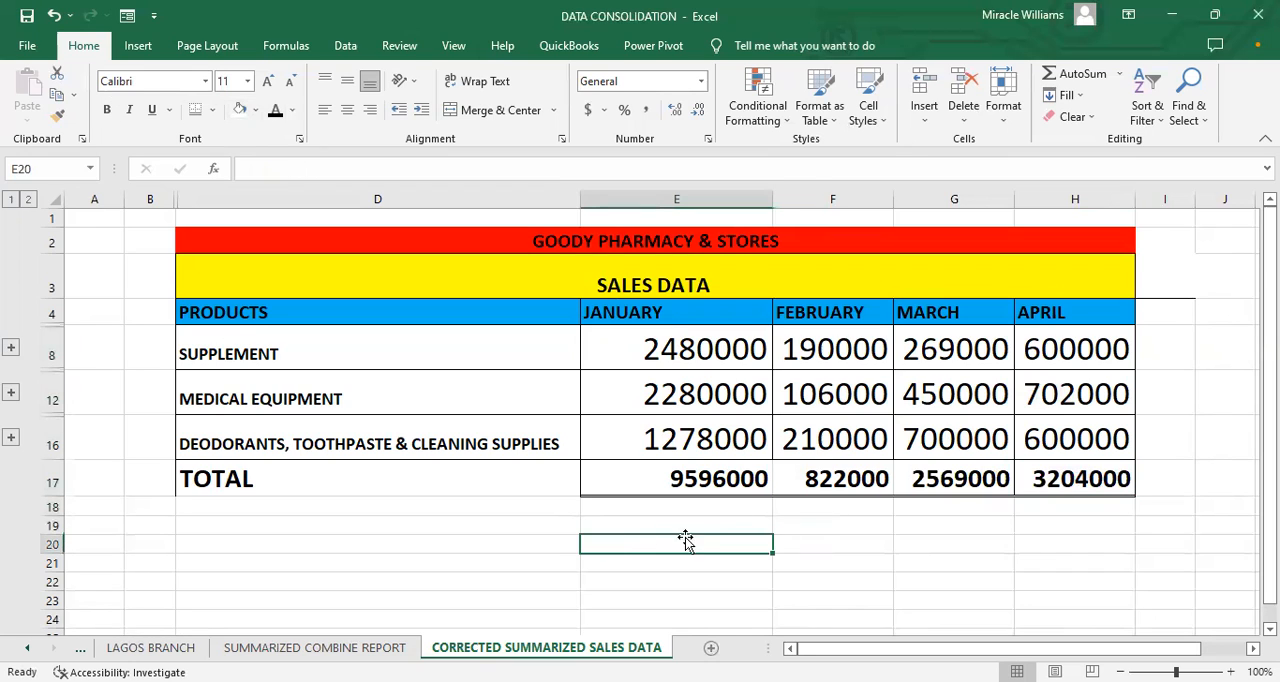
Step: Apply all borders to the TOTAL label cell D17
click(306, 481)
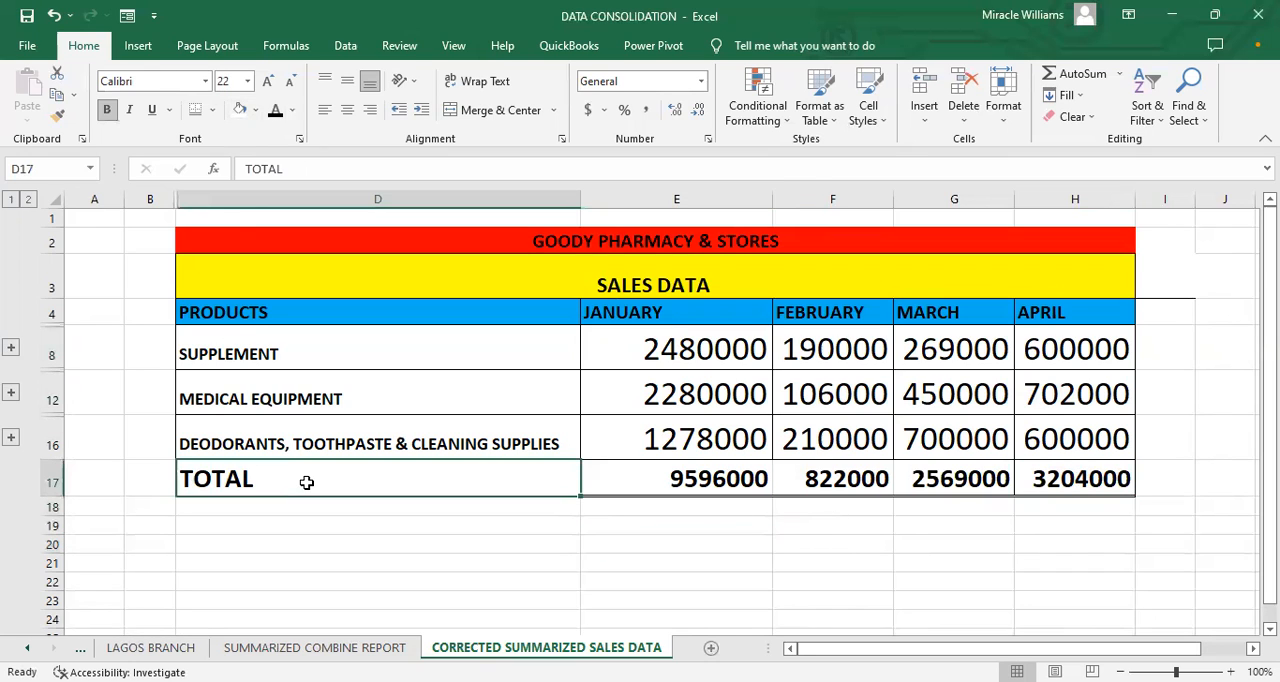
click(212, 112)
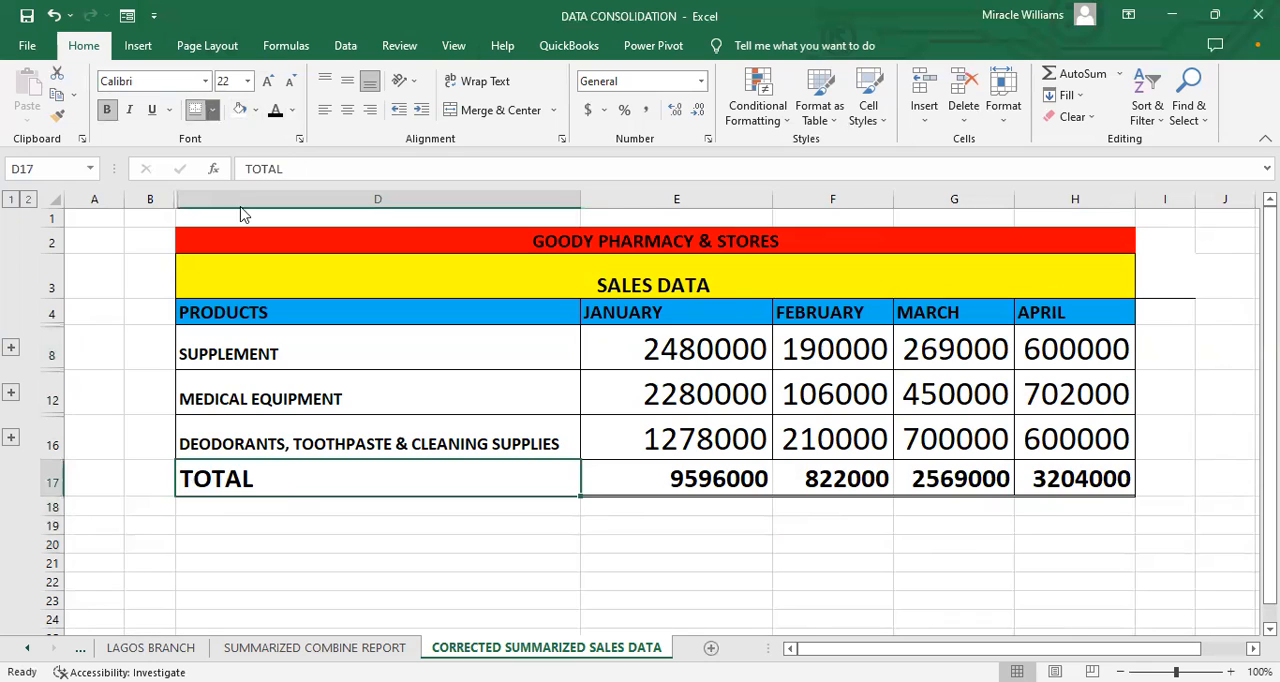
click(235, 271)
click(488, 542)
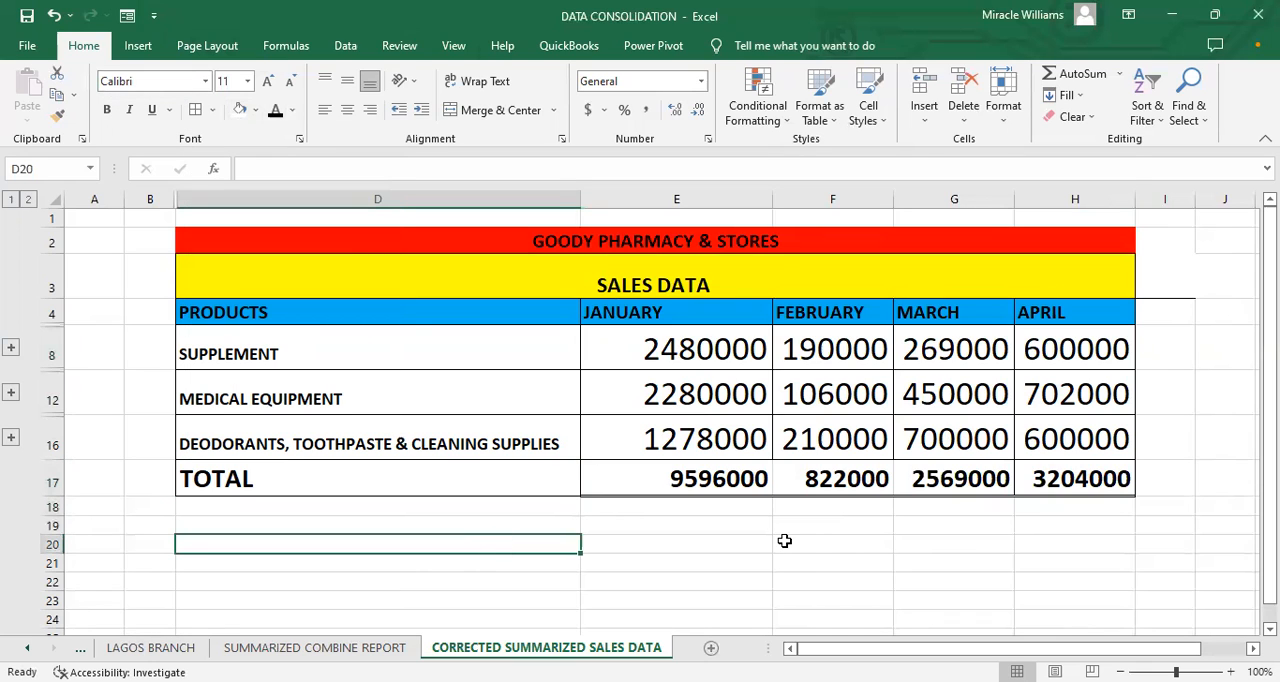
Step: Fill the TOTAL row D17:H17 with the gold theme colour
click(433, 455)
click(428, 473)
drag(406, 481, 1100, 480)
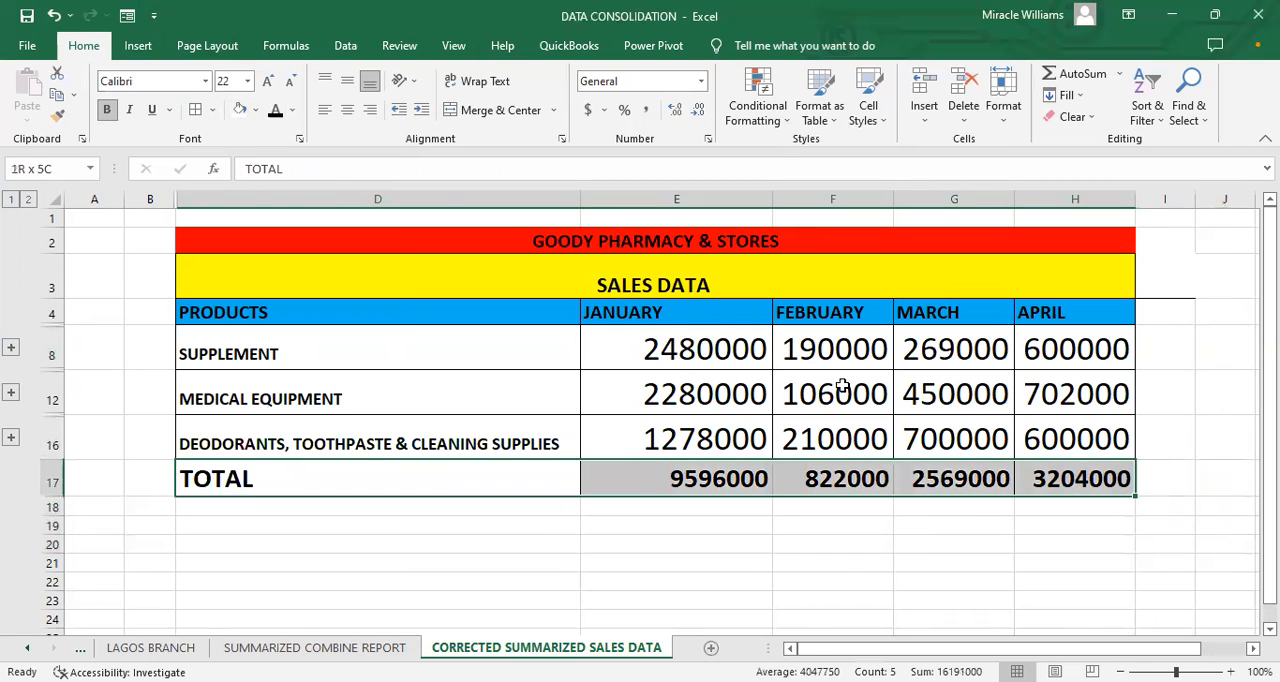
click(256, 110)
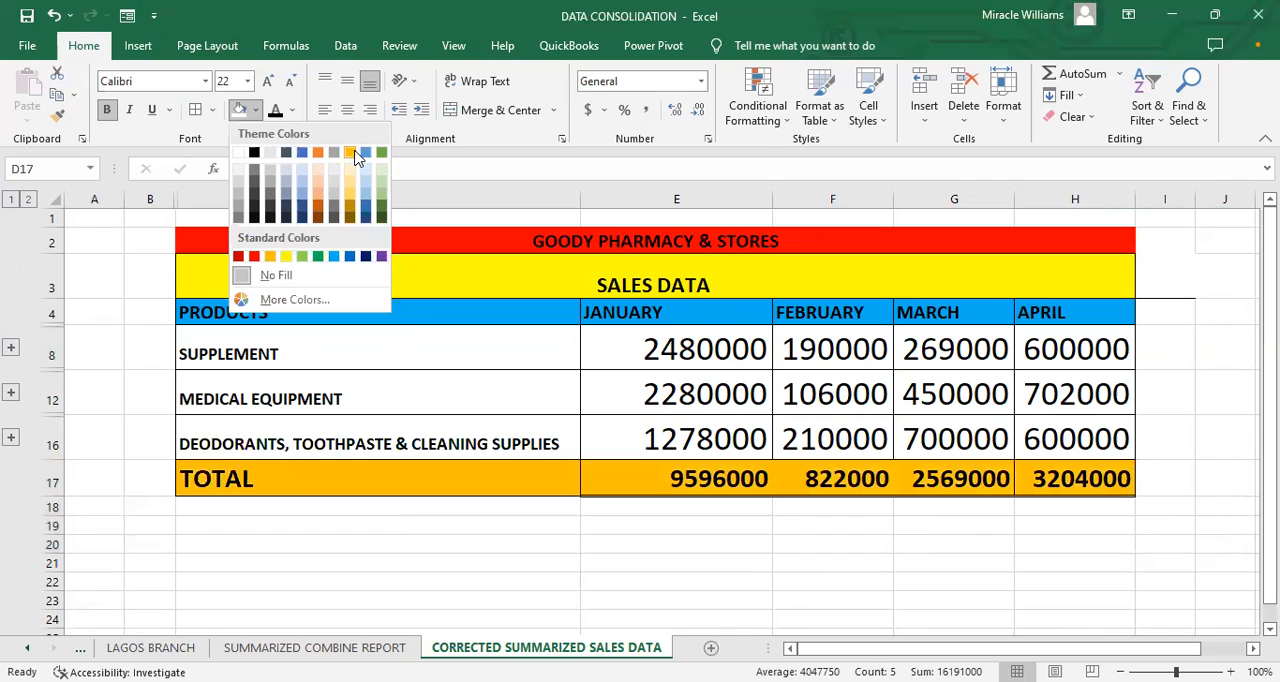
click(353, 150)
click(420, 566)
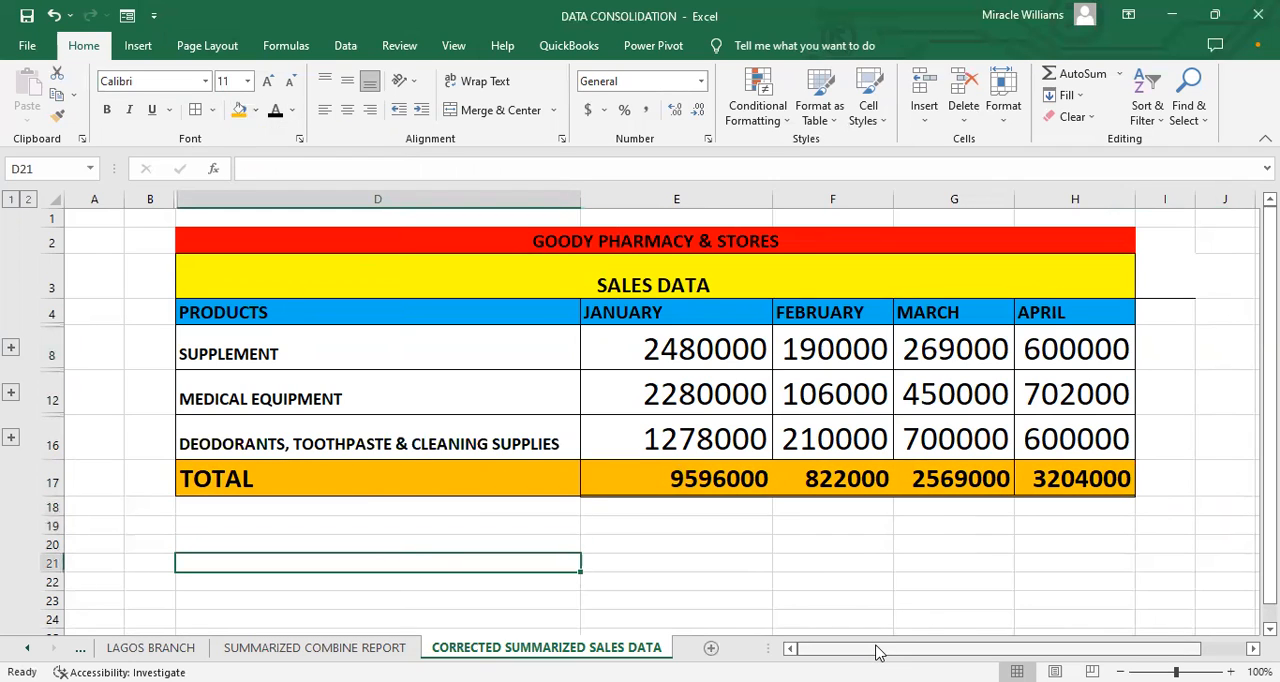
Step: Examine the SUPPLEMENT figures for January to April and the January MEDICAL EQUIPMENT figure, and compare the SUMMARIZED COMBINE REPORT sheet
scroll(1088, 312, right, 1)
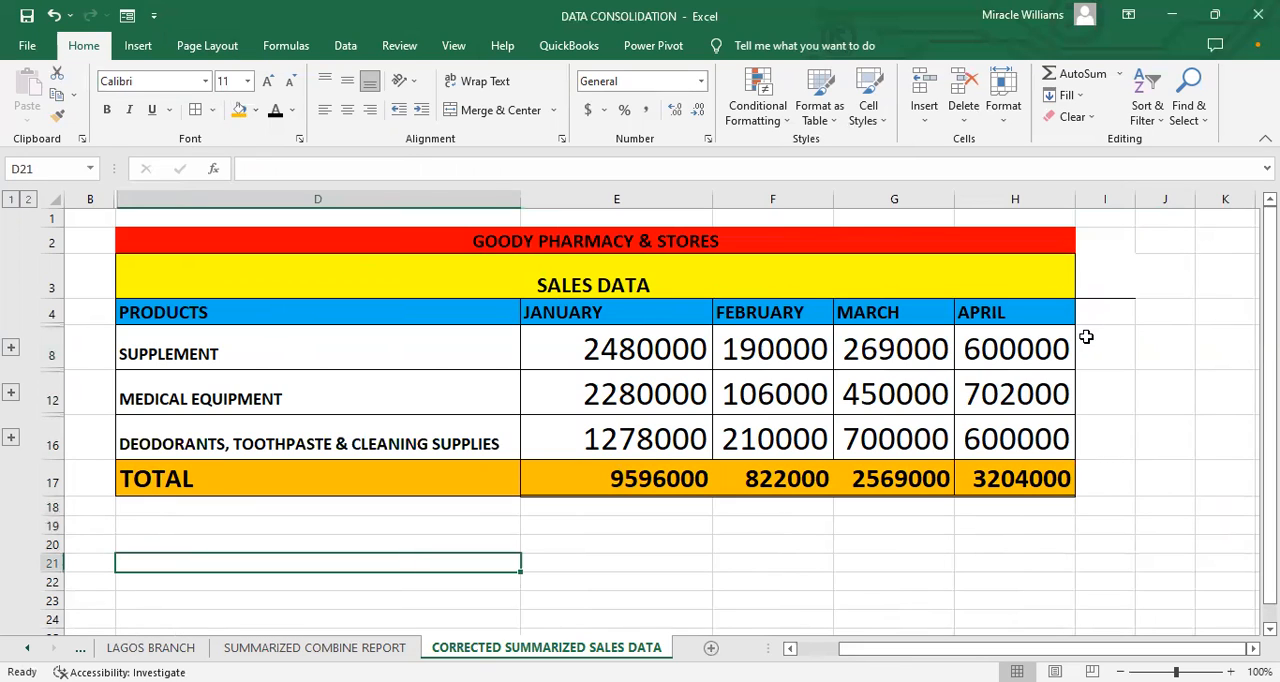
click(1092, 353)
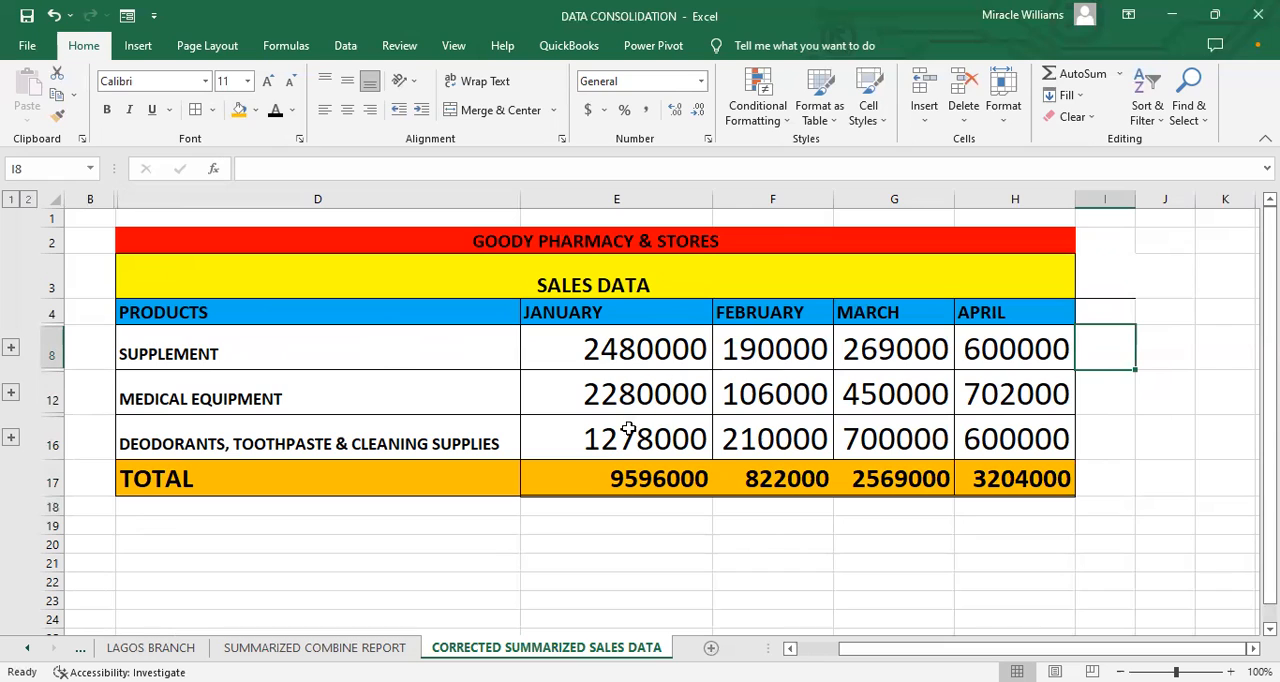
click(590, 396)
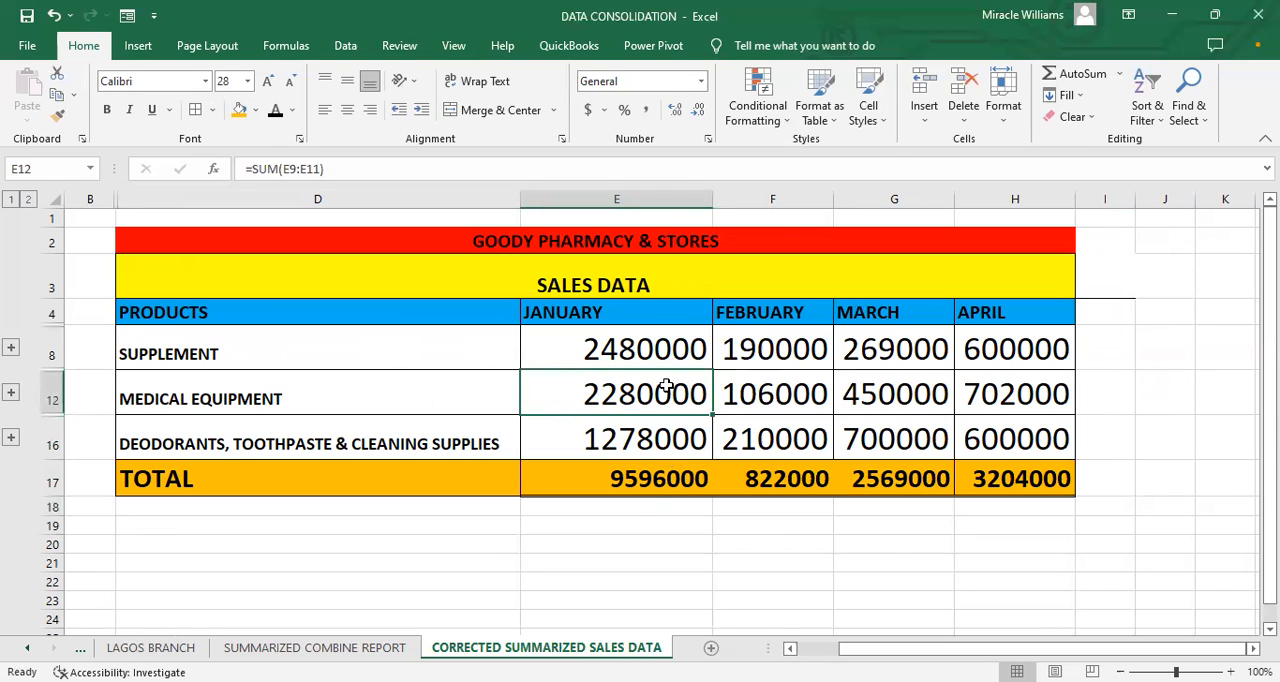
click(626, 352)
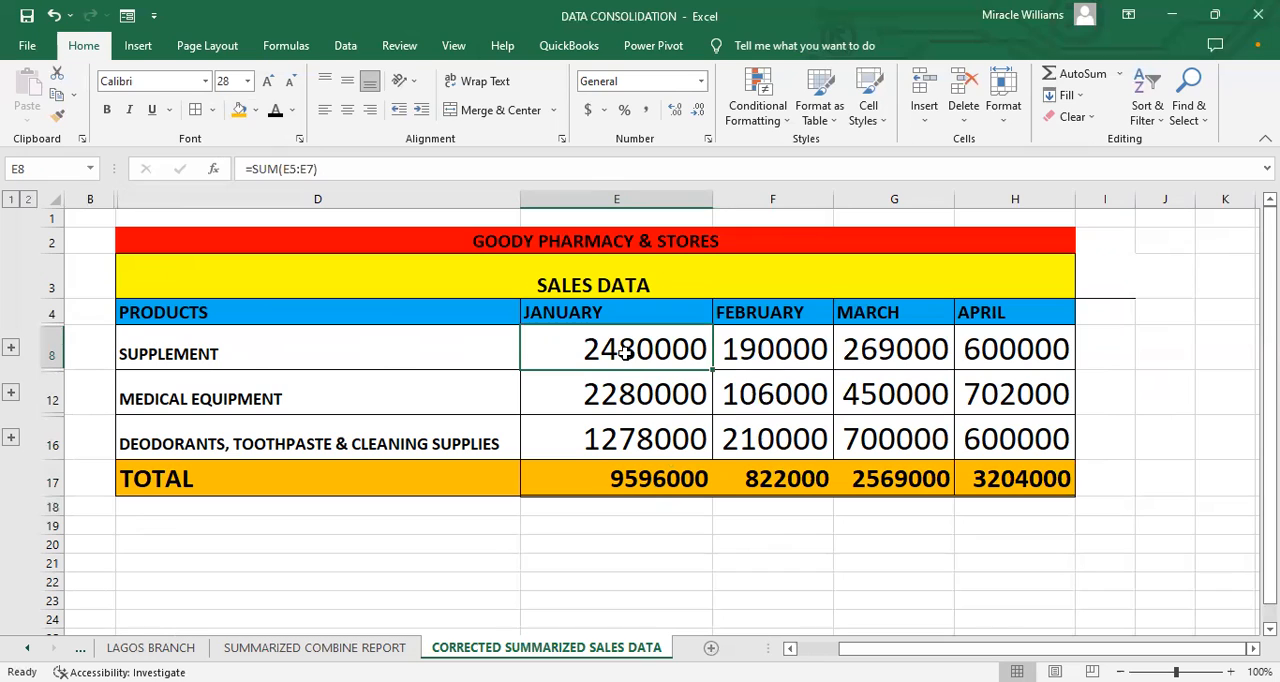
click(752, 341)
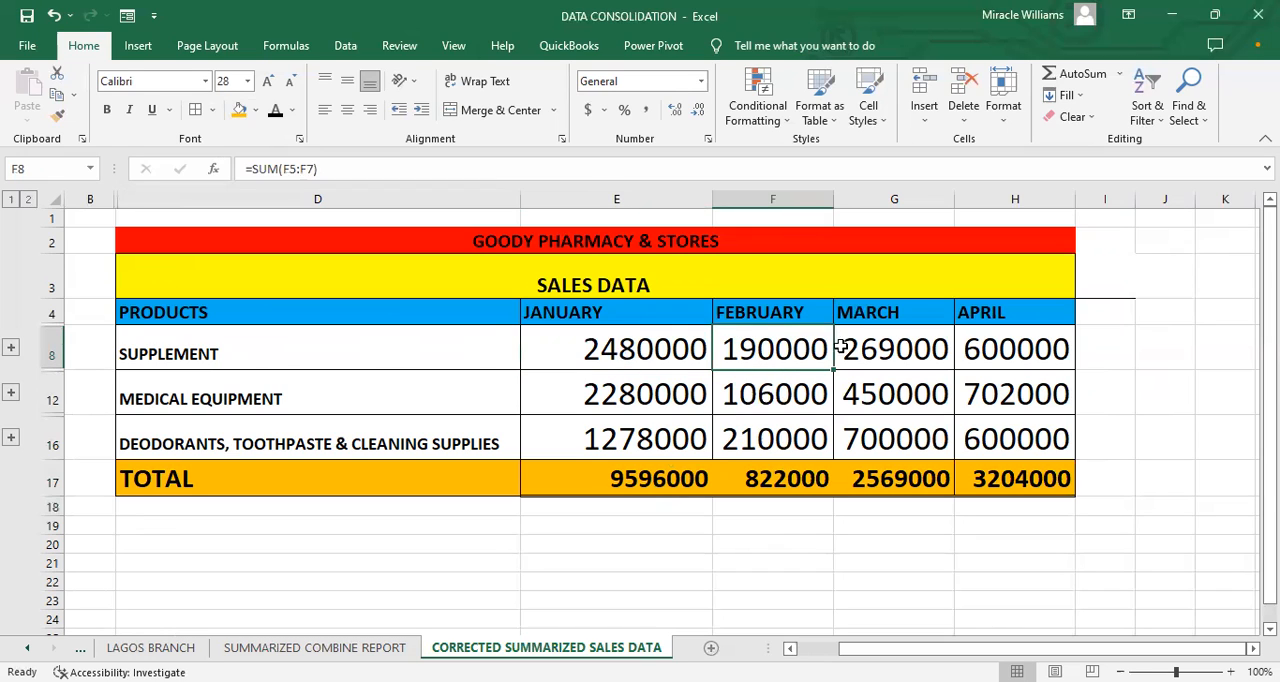
click(898, 345)
click(983, 334)
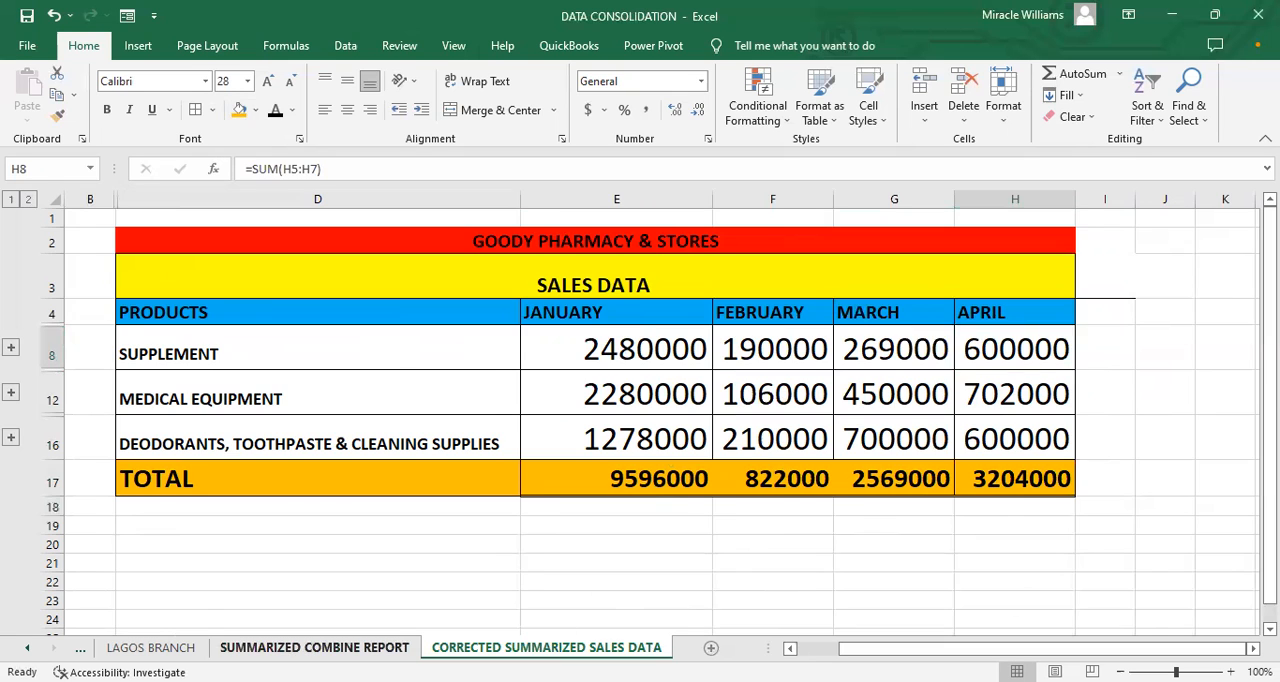
click(314, 647)
click(866, 380)
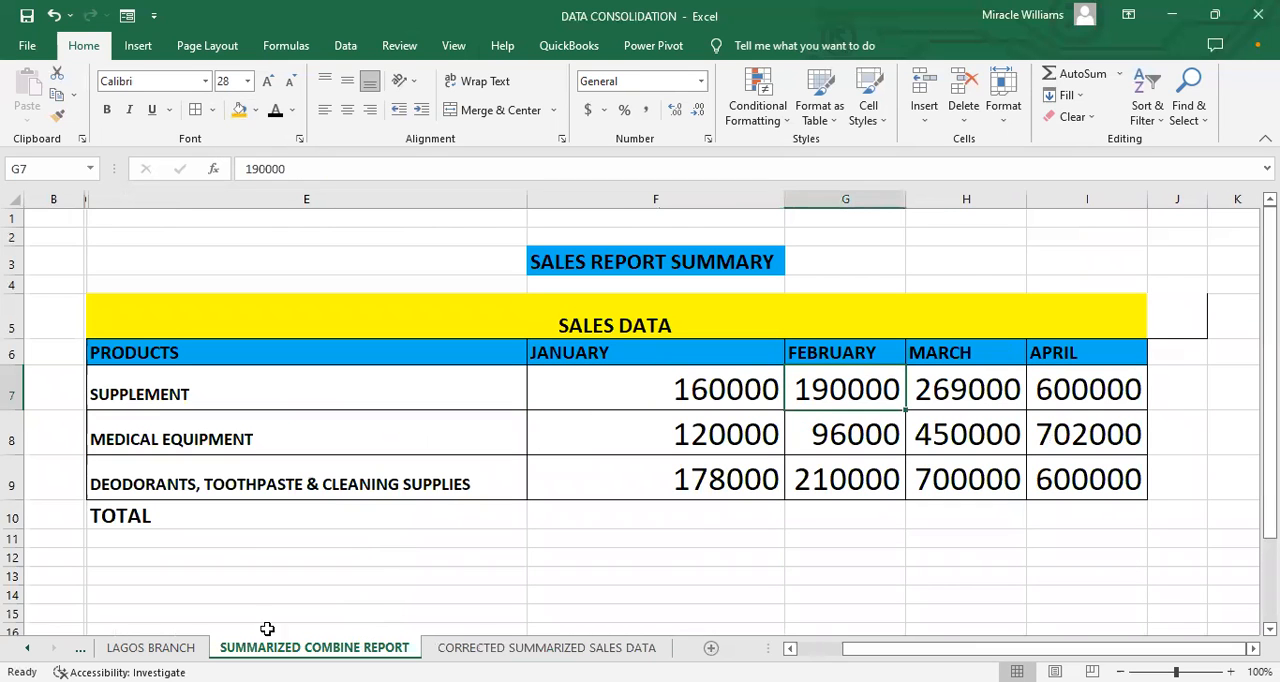
Step: Change the February sales on the LAGOS BRANCH sheet to 1150000 in F3, 2142000 in F4 and 1270000 in F5
click(151, 647)
double_click(747, 280)
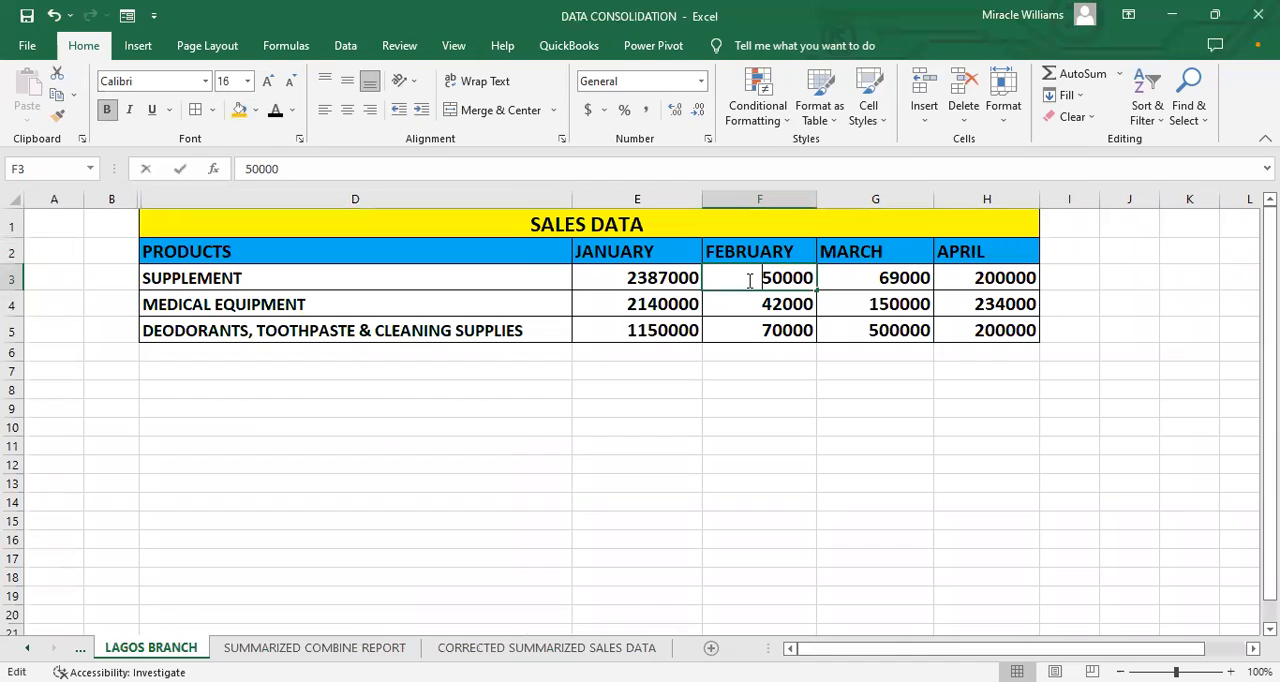
text(11)
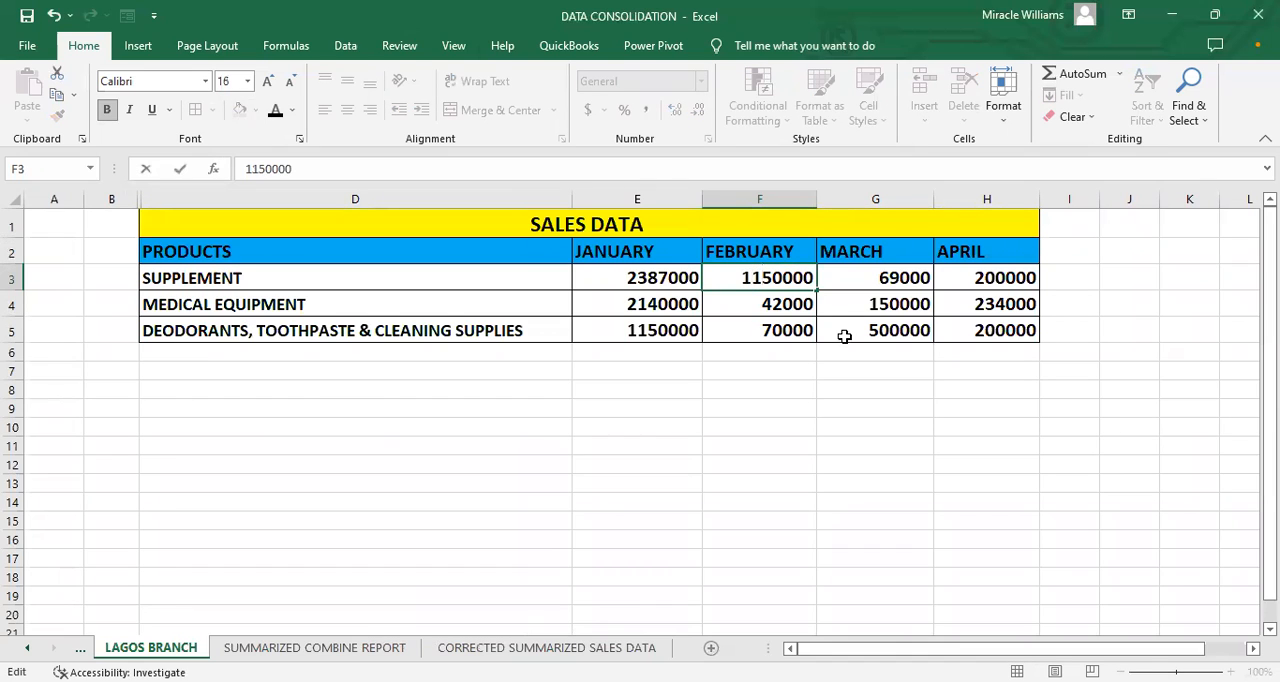
click(759, 304)
double_click(759, 304)
text(21)
click(748, 325)
double_click(748, 325)
text(12)
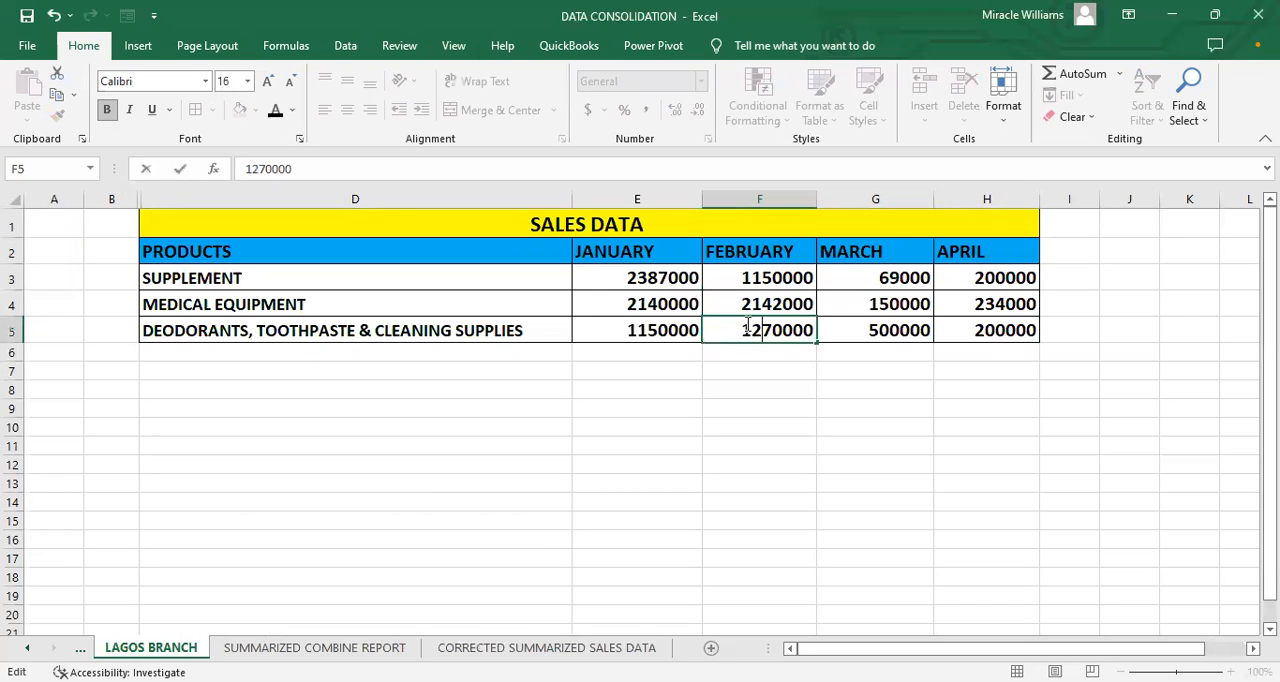
Step: Change the March sales on the LAGOS BRANCH sheet to 1269000 in G3, 3150000 in G4 and 1500000 in G5
click(862, 279)
double_click(868, 278)
text(12)
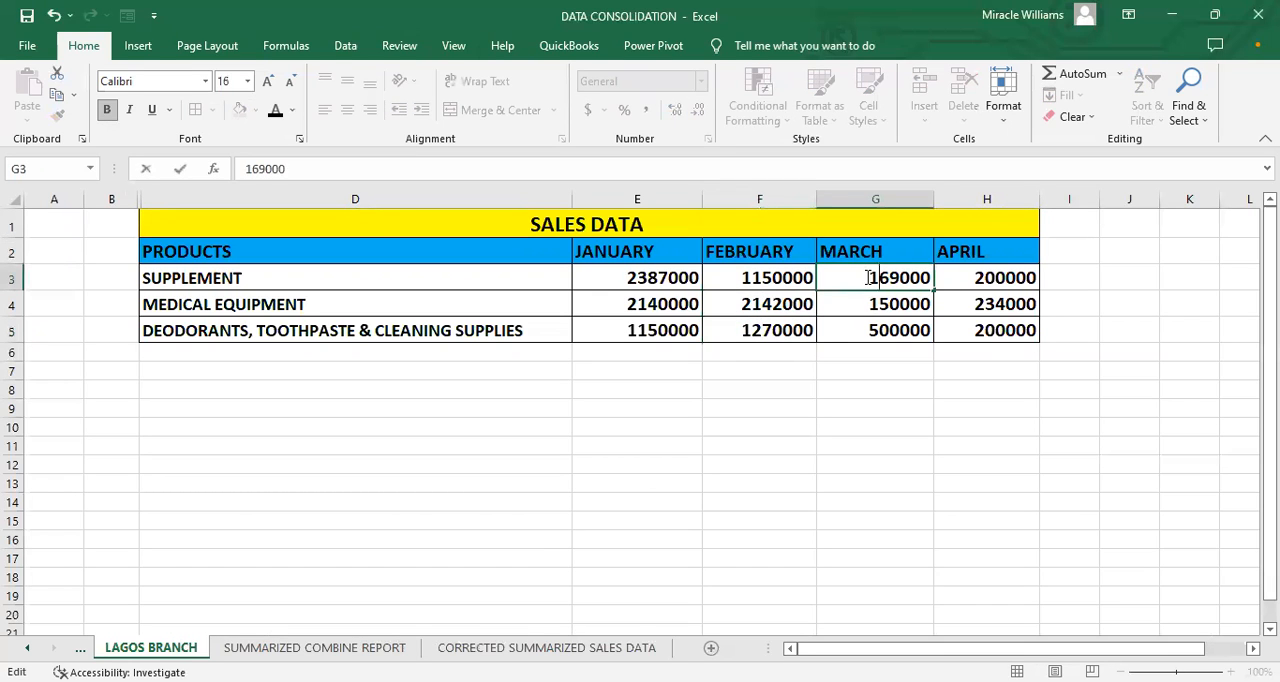
click(865, 298)
double_click(865, 298)
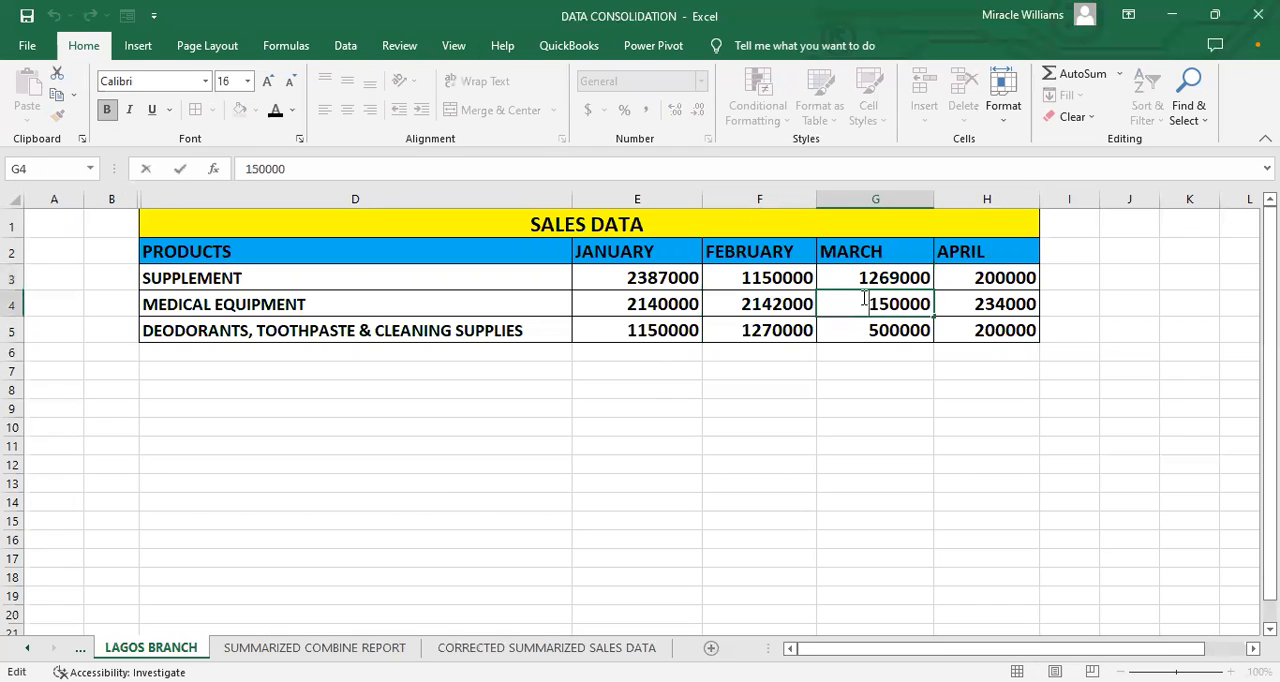
text(32)
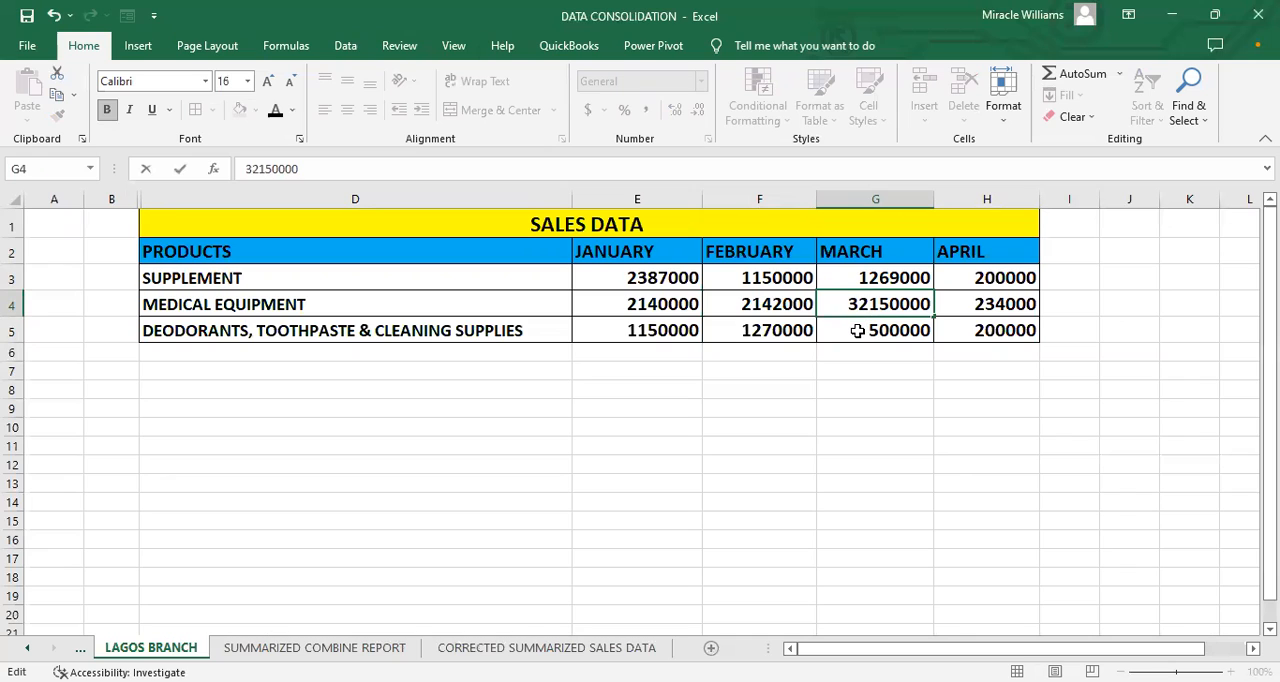
key(BackSpace)
click(857, 331)
double_click(858, 333)
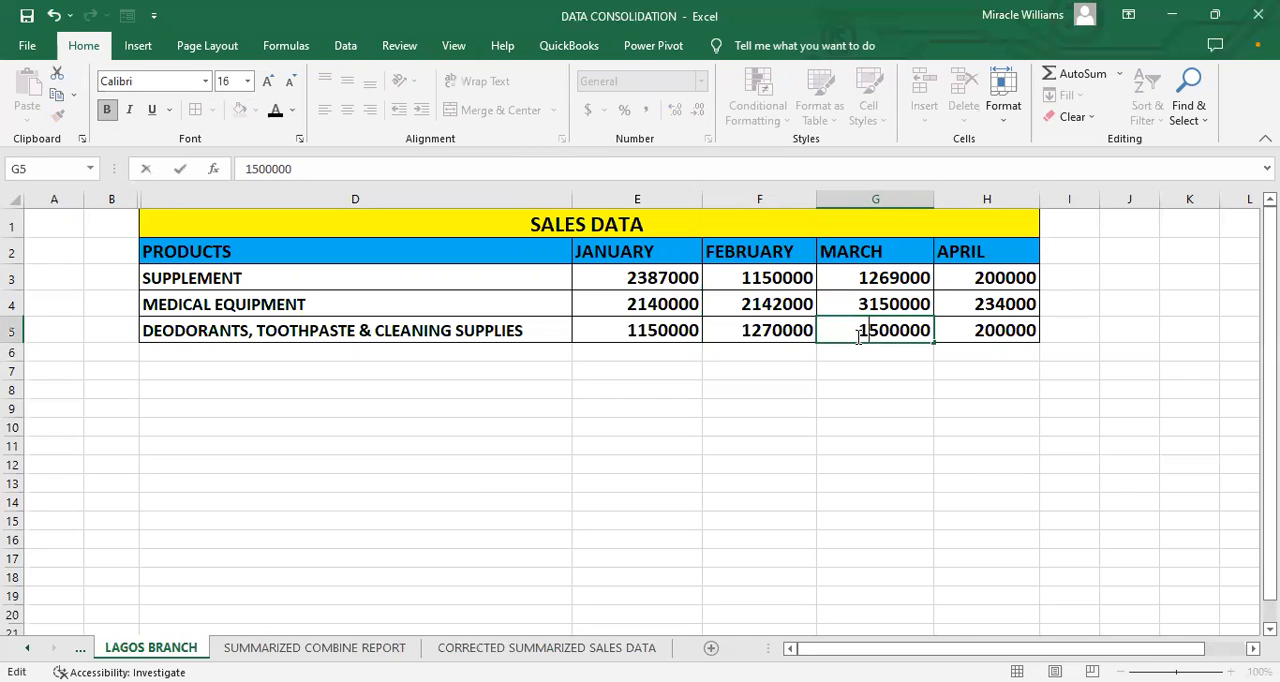
Step: Change the April sales on the LAGOS BRANCH sheet to 2200000 in H3, 1234000 in H4 and 5200000 in H5
click(977, 277)
double_click(976, 278)
text(2)
click(970, 305)
double_click(973, 307)
text(1)
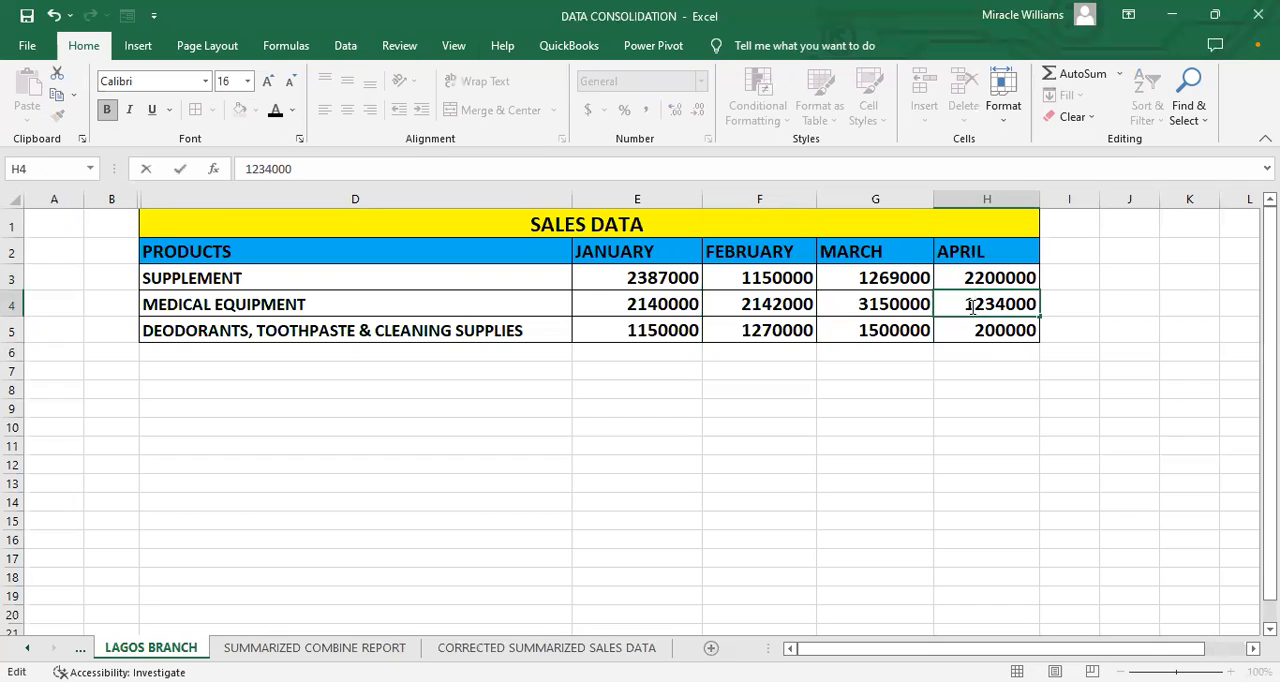
click(971, 329)
double_click(972, 330)
text(5)
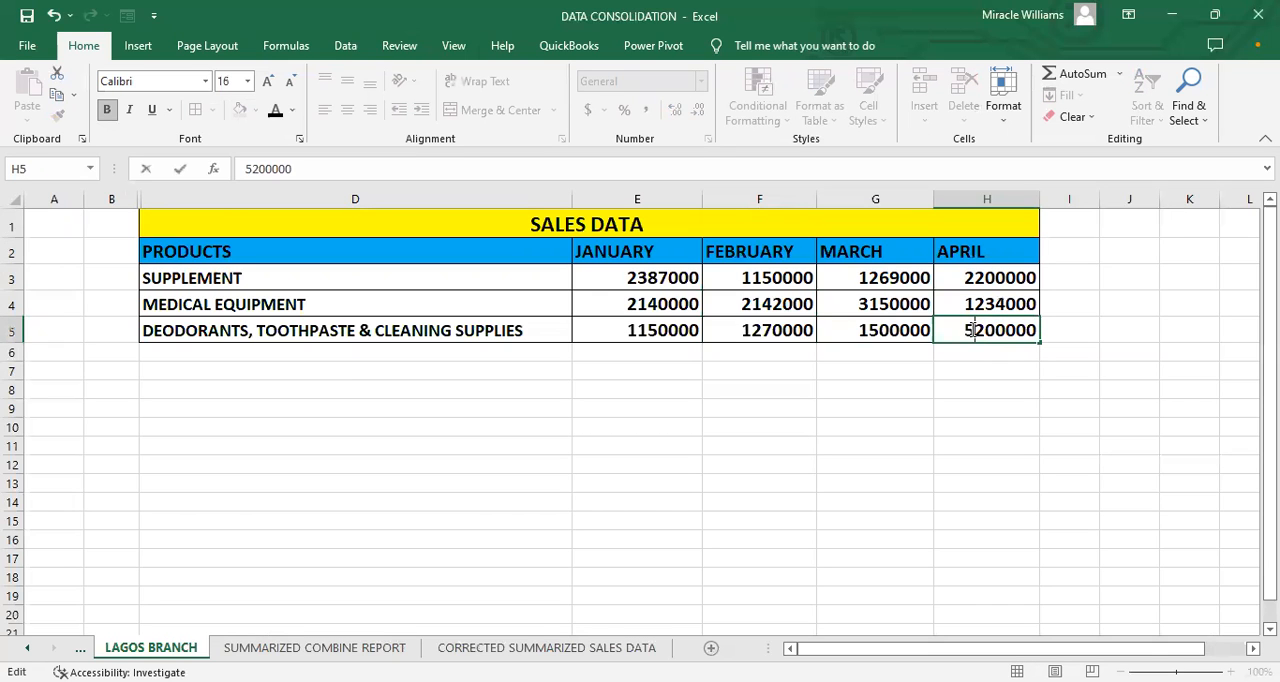
Step: Widen columns F, G and H on the CORRECTED SUMMARIZED SALES DATA sheet so the February to April figures display in full
click(973, 357)
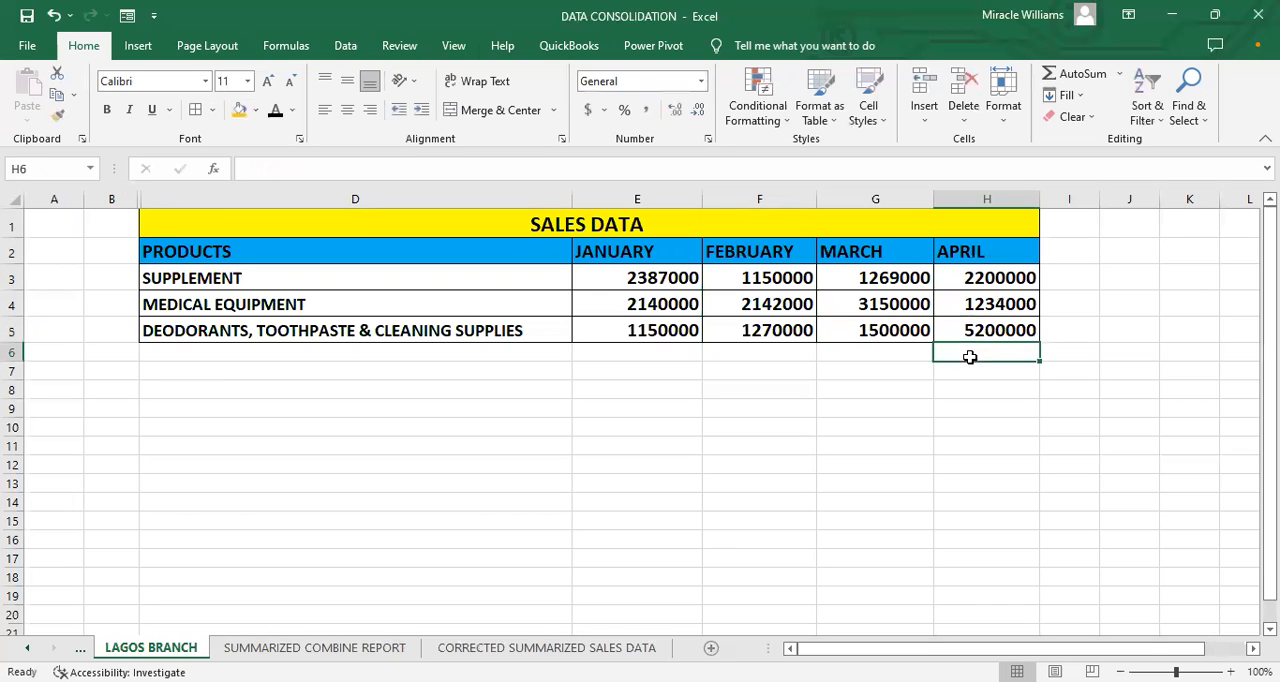
click(640, 649)
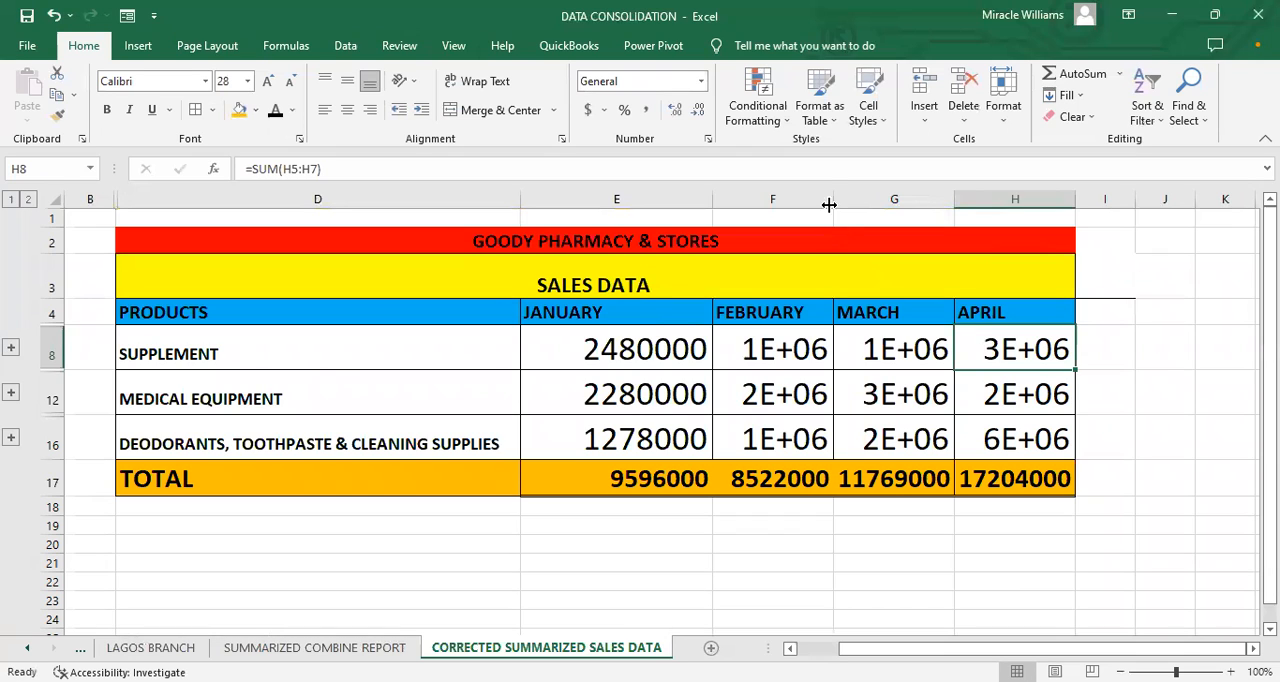
drag(829, 199, 895, 199)
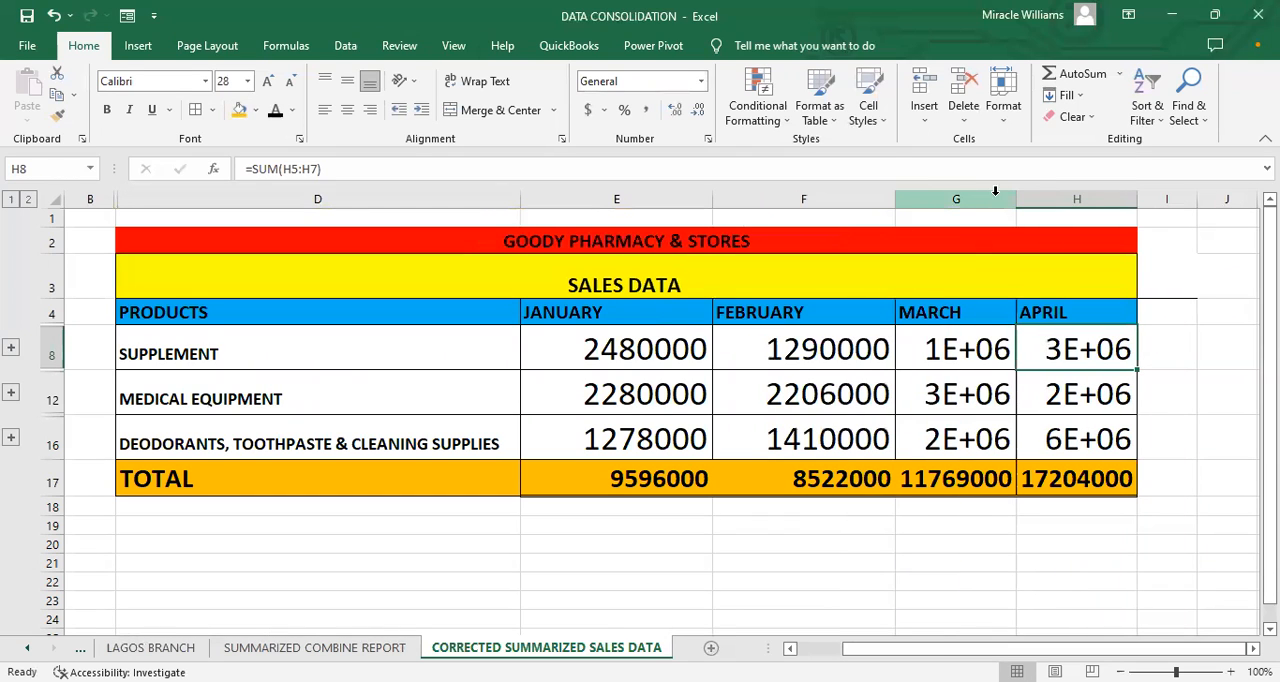
drag(1014, 200, 1059, 200)
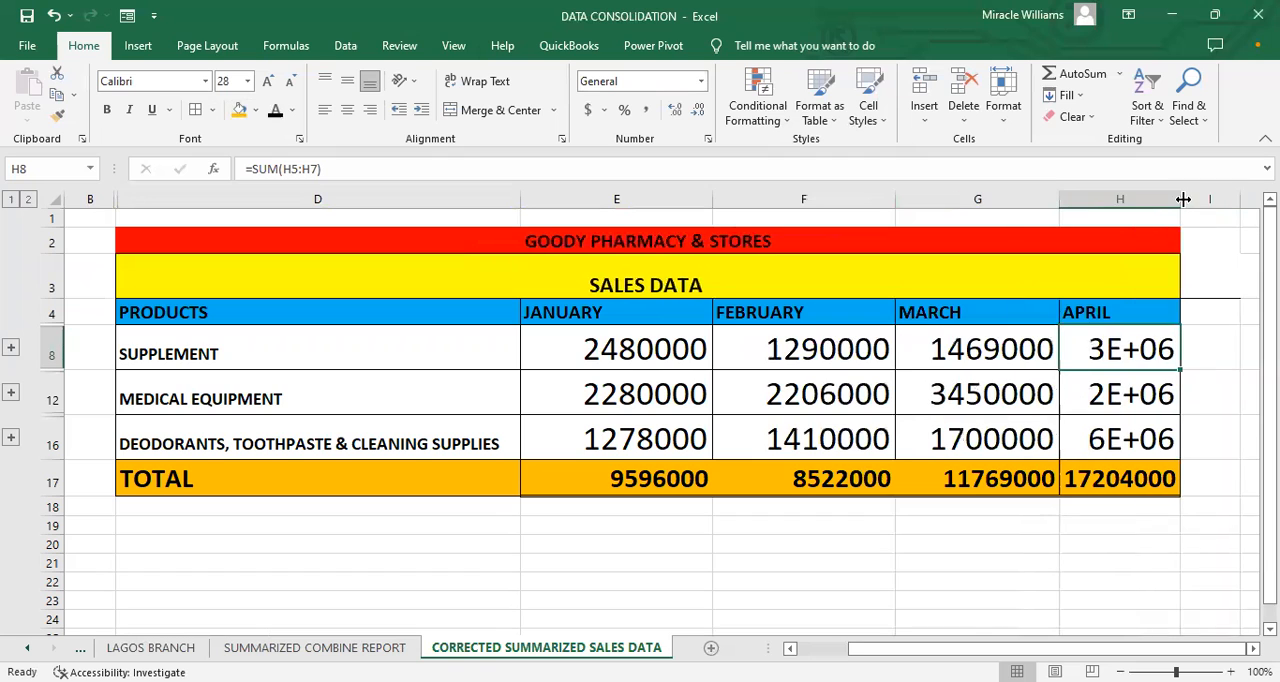
drag(1183, 199, 1206, 210)
click(1006, 542)
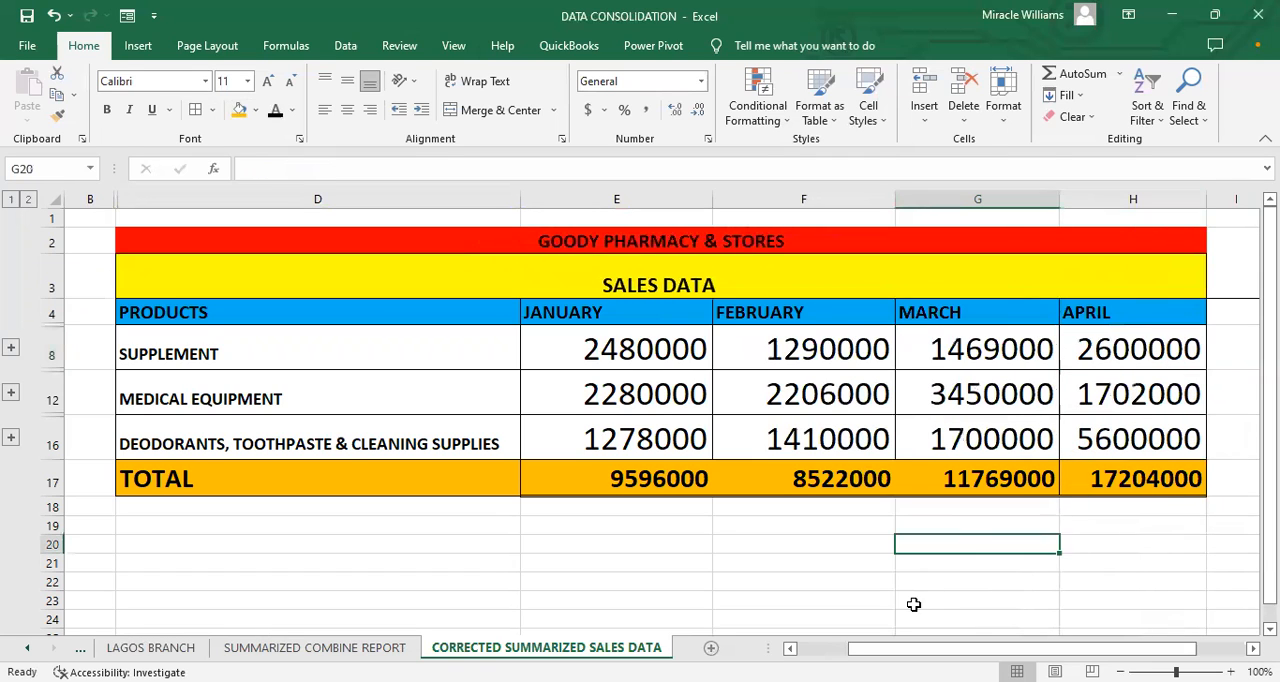
drag(953, 648, 1003, 648)
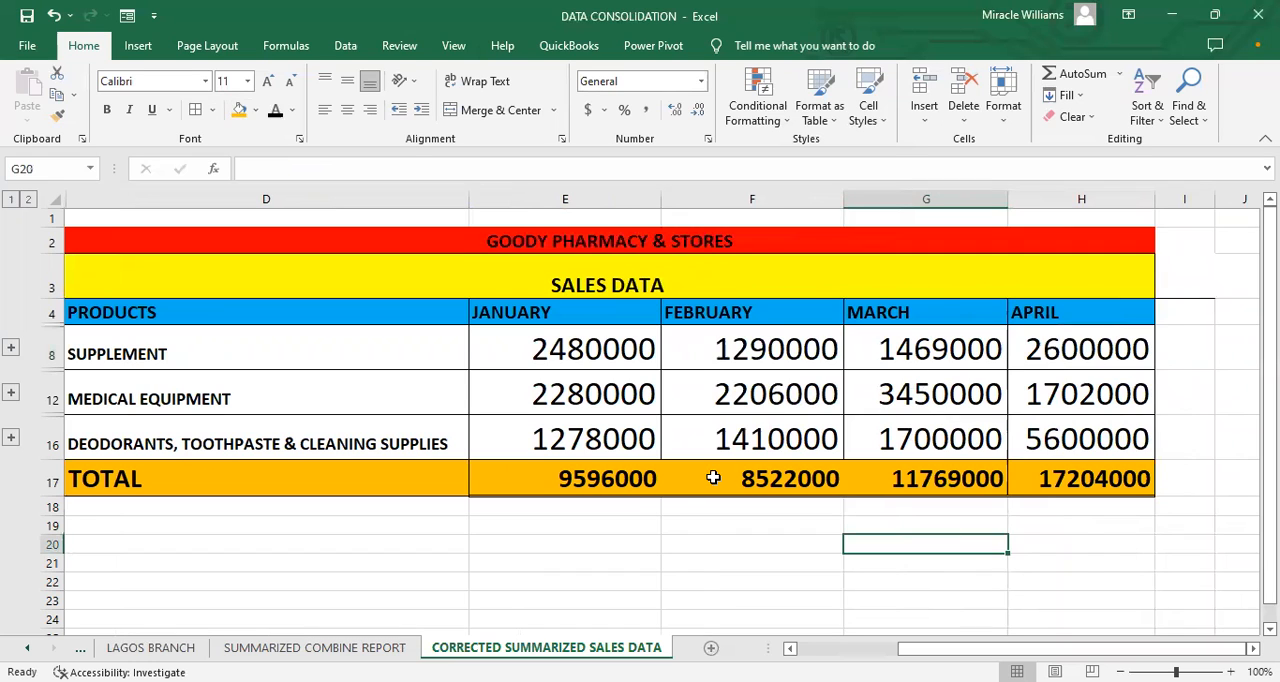
Step: Examine the February to April totals in row 17 and the January to April headings in row 4
click(713, 478)
click(940, 478)
click(1108, 470)
click(793, 478)
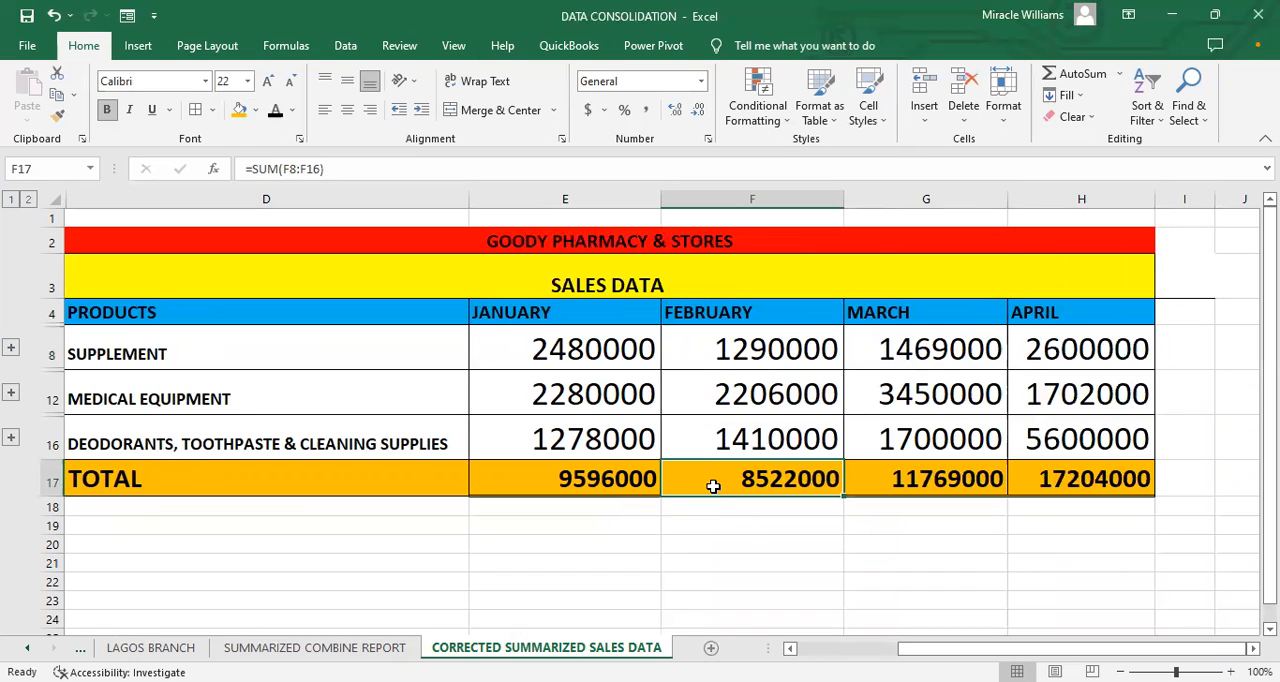
click(977, 487)
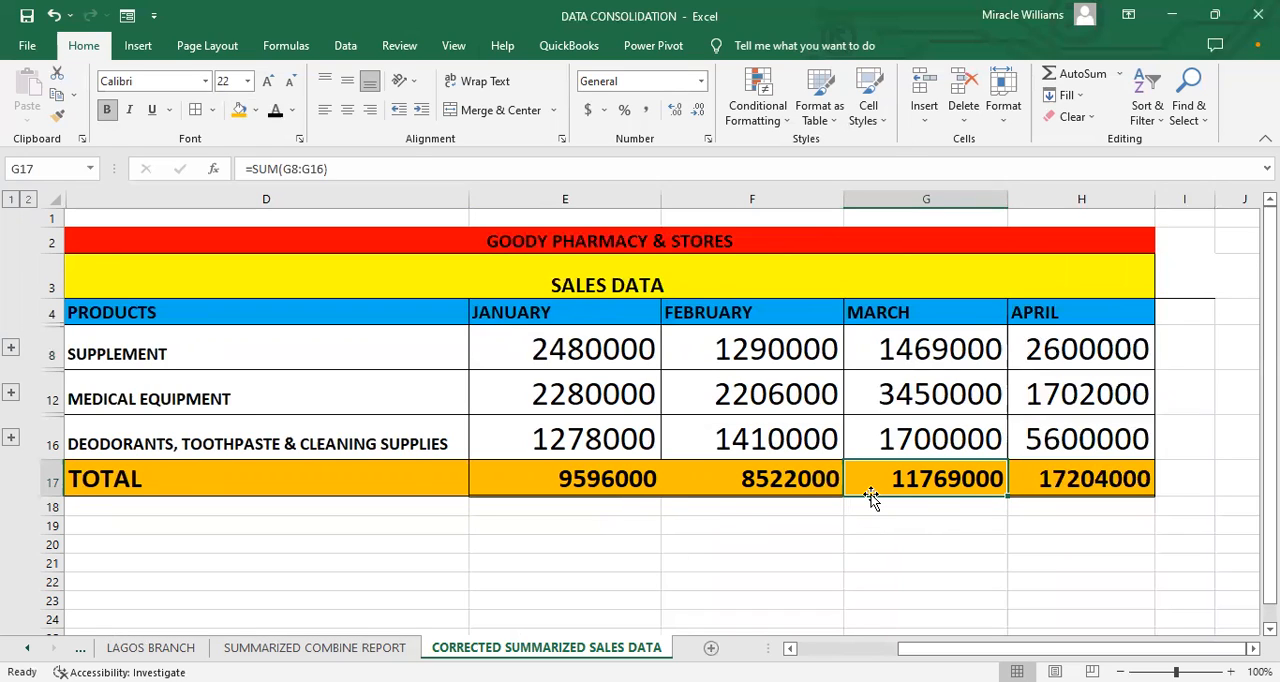
click(1042, 472)
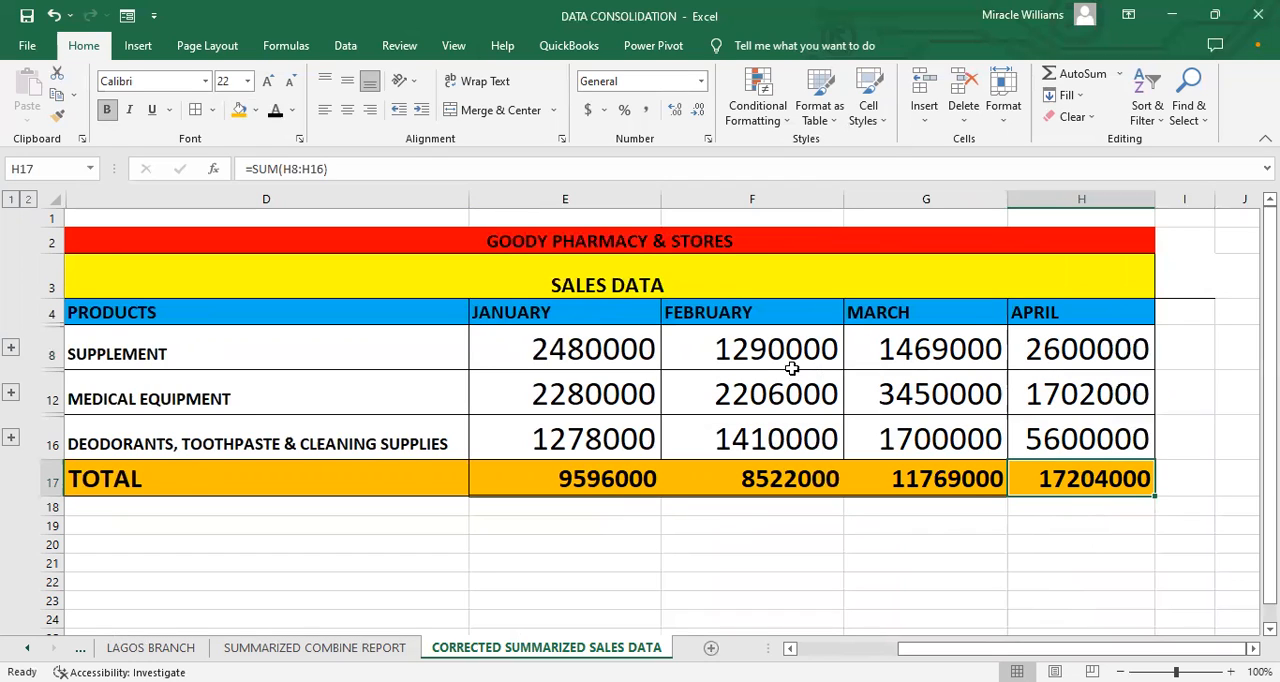
click(604, 317)
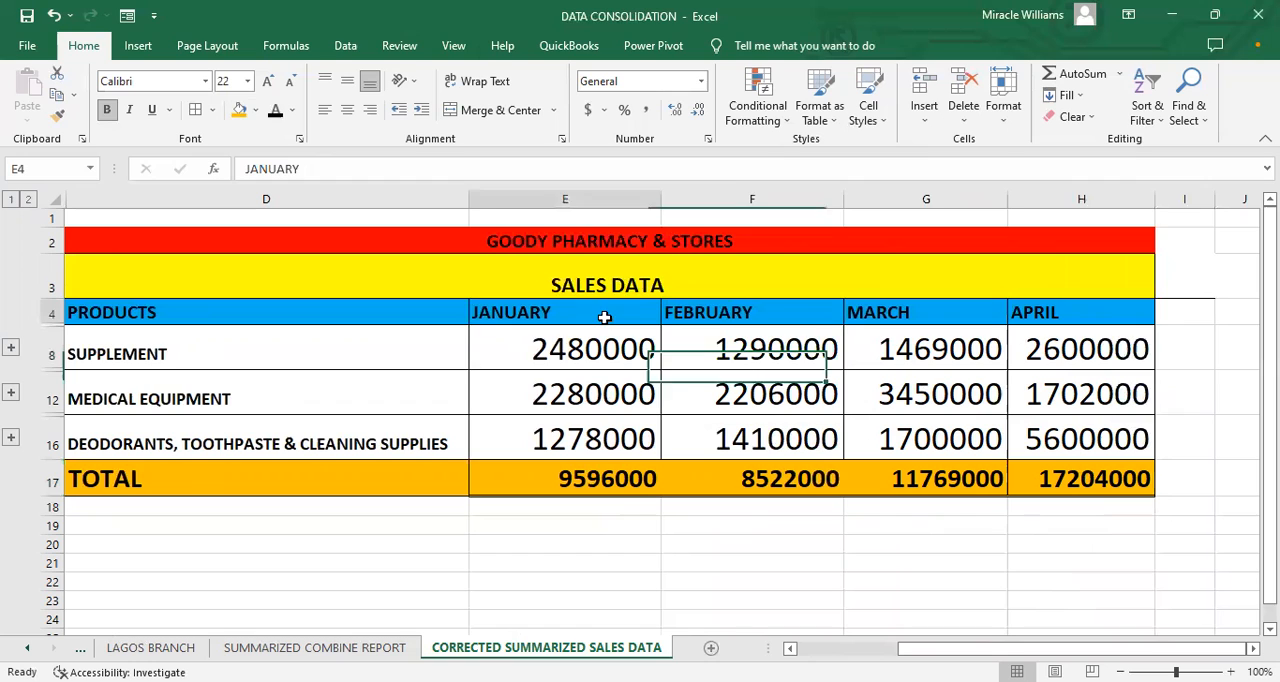
click(678, 314)
click(898, 314)
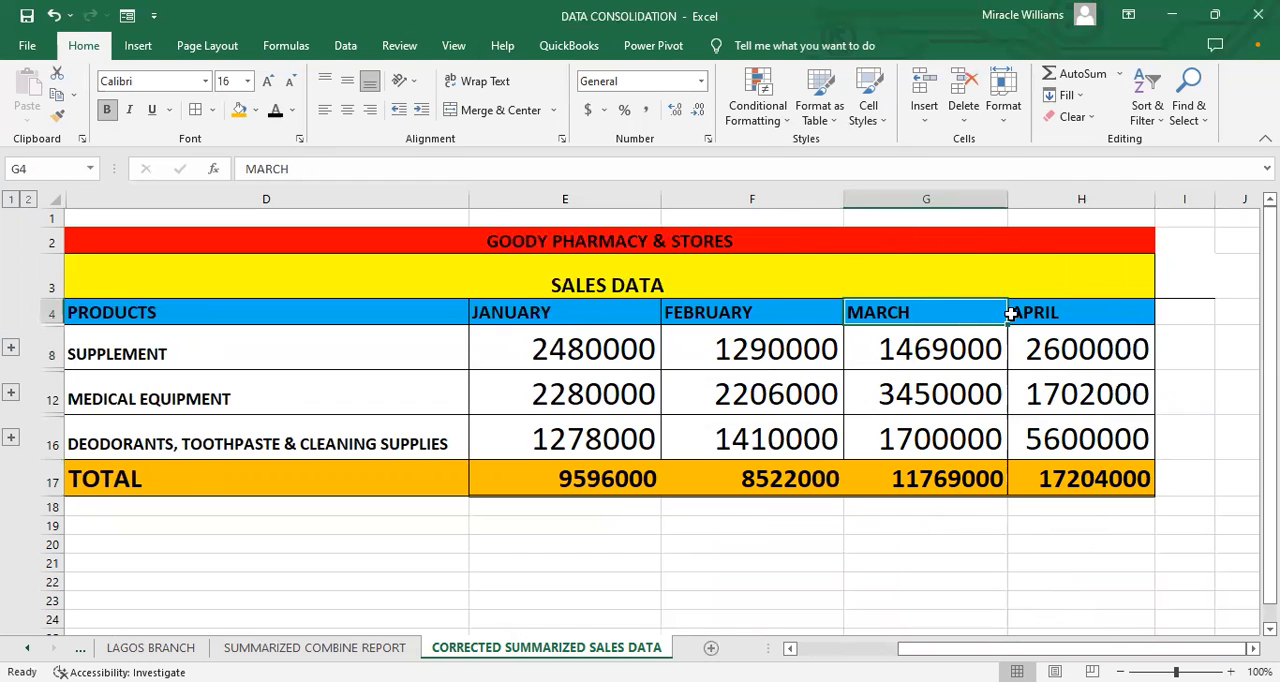
click(1050, 310)
click(649, 314)
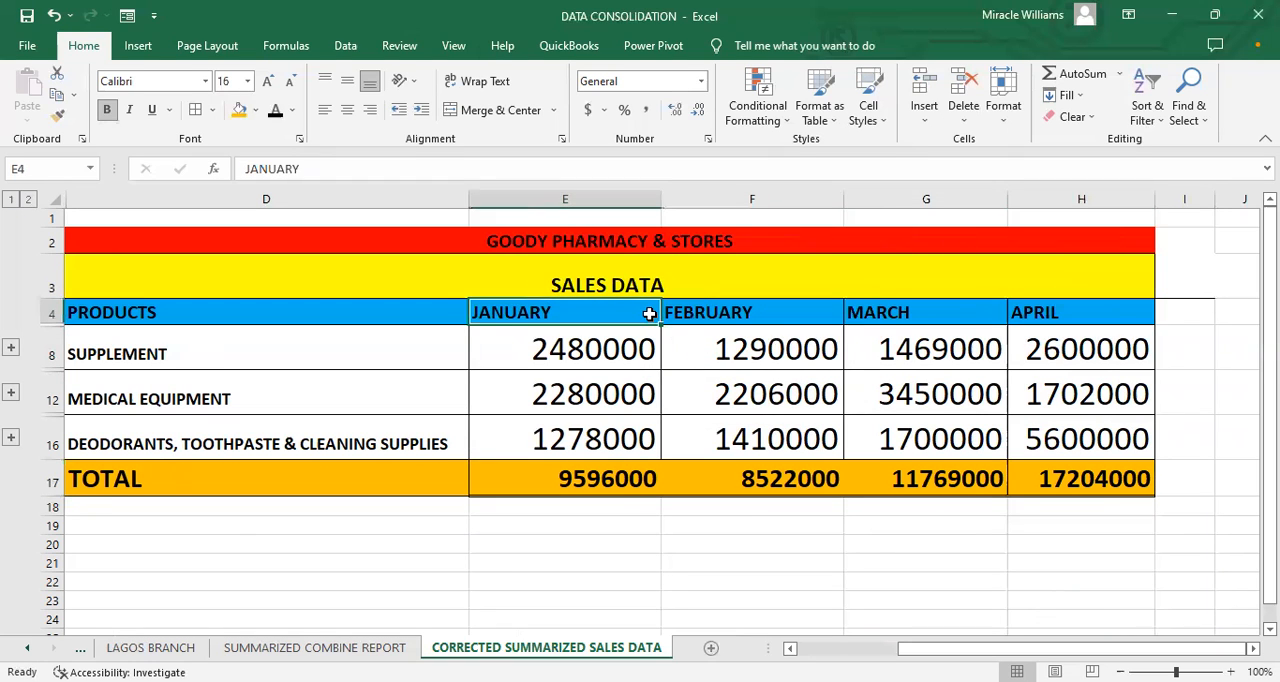
click(705, 310)
click(900, 310)
click(1050, 312)
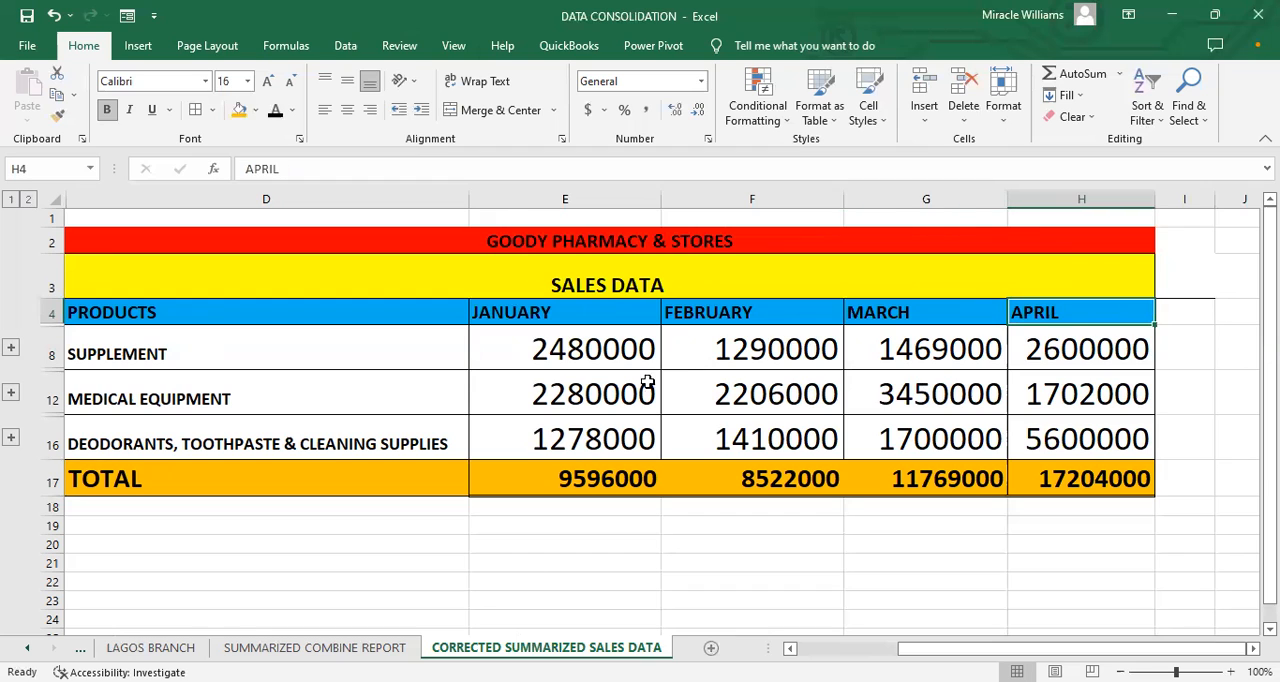
Step: On the PORT HARCOURT BRANCH sheet, replace the JANUARY and FEBRUARY headings in C3 and D3 with 2018 and 2019
click(151, 648)
click(27, 648)
click(27, 648)
click(27, 648)
click(27, 648)
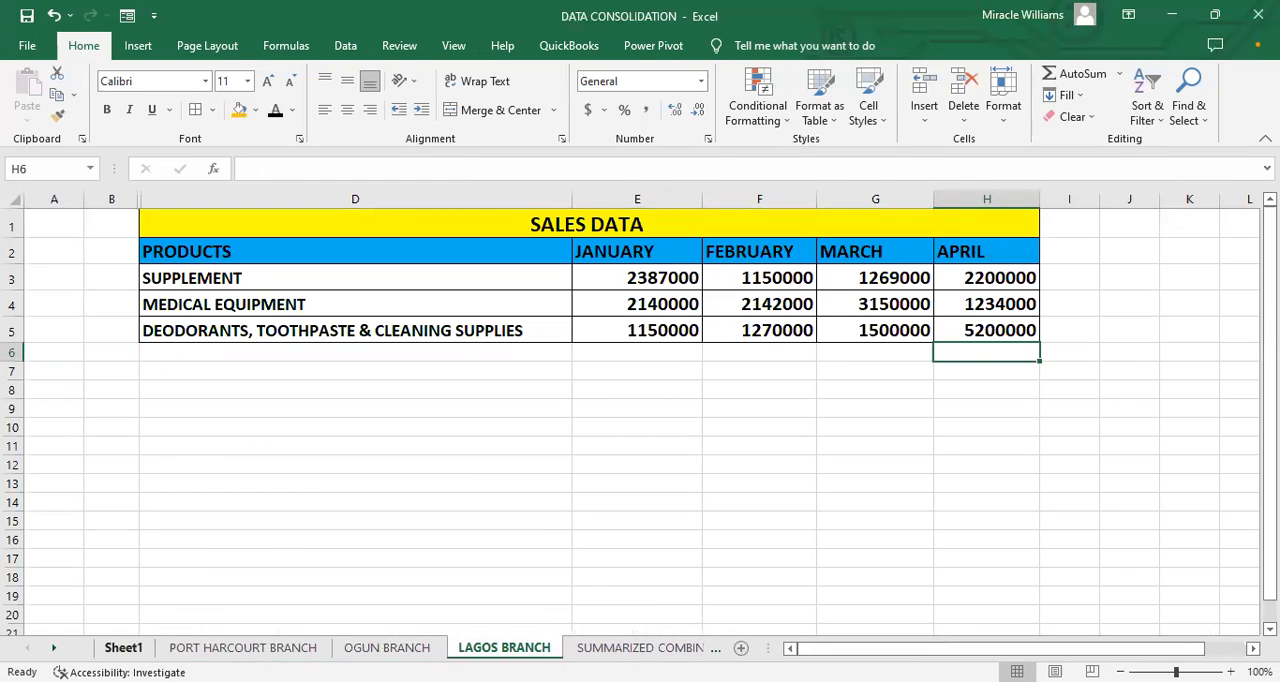
click(243, 648)
click(515, 279)
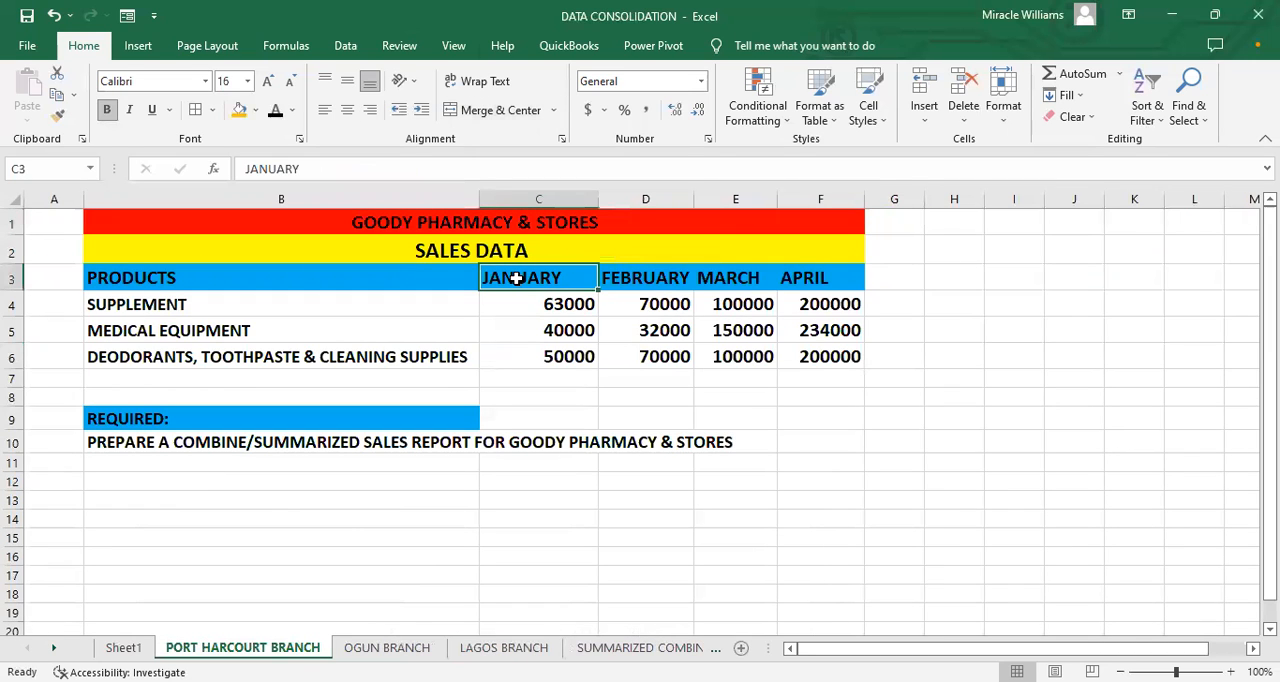
text(201)
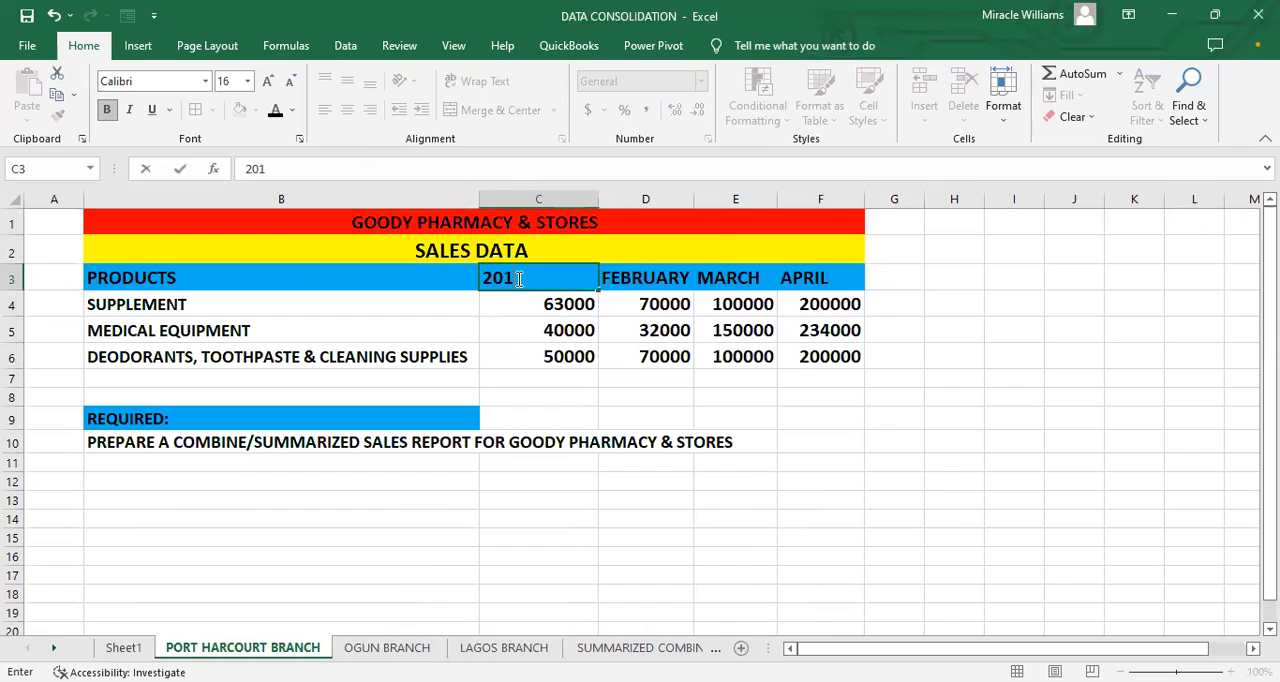
key(Tab)
text(2)
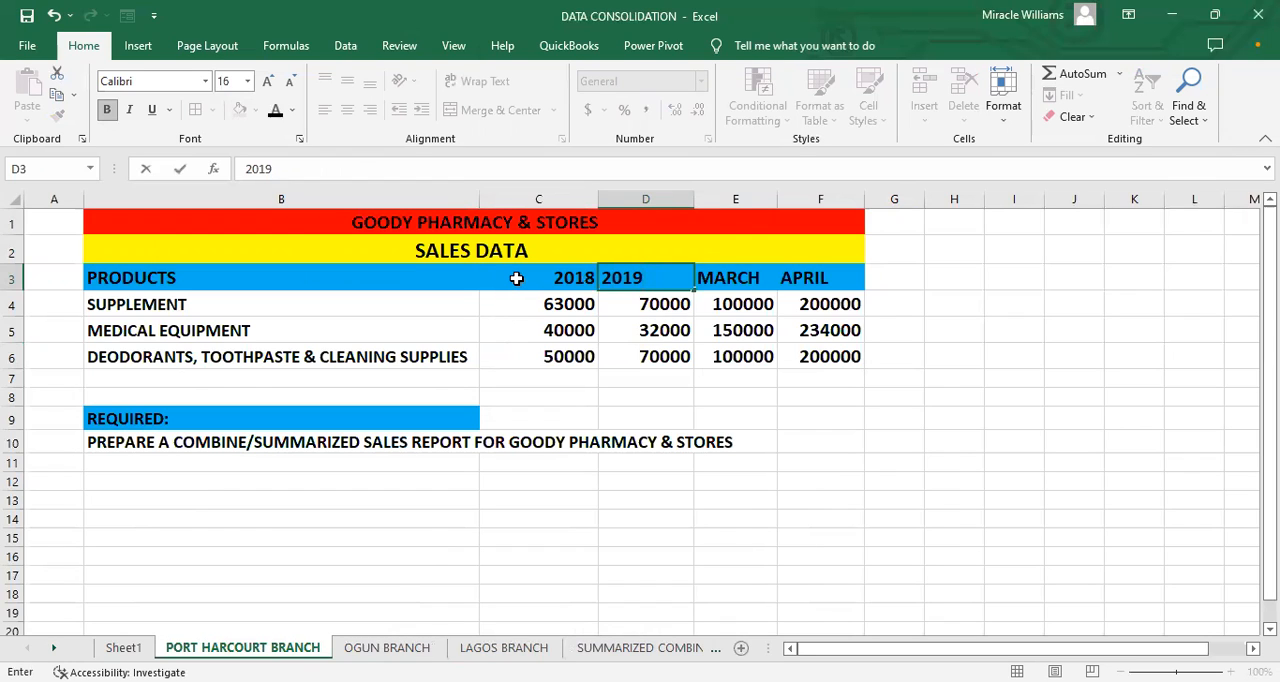
key(Tab)
Step: Replace the MARCH and APRIL headings in E3 and F3 with 2020 and 2021
text(2)
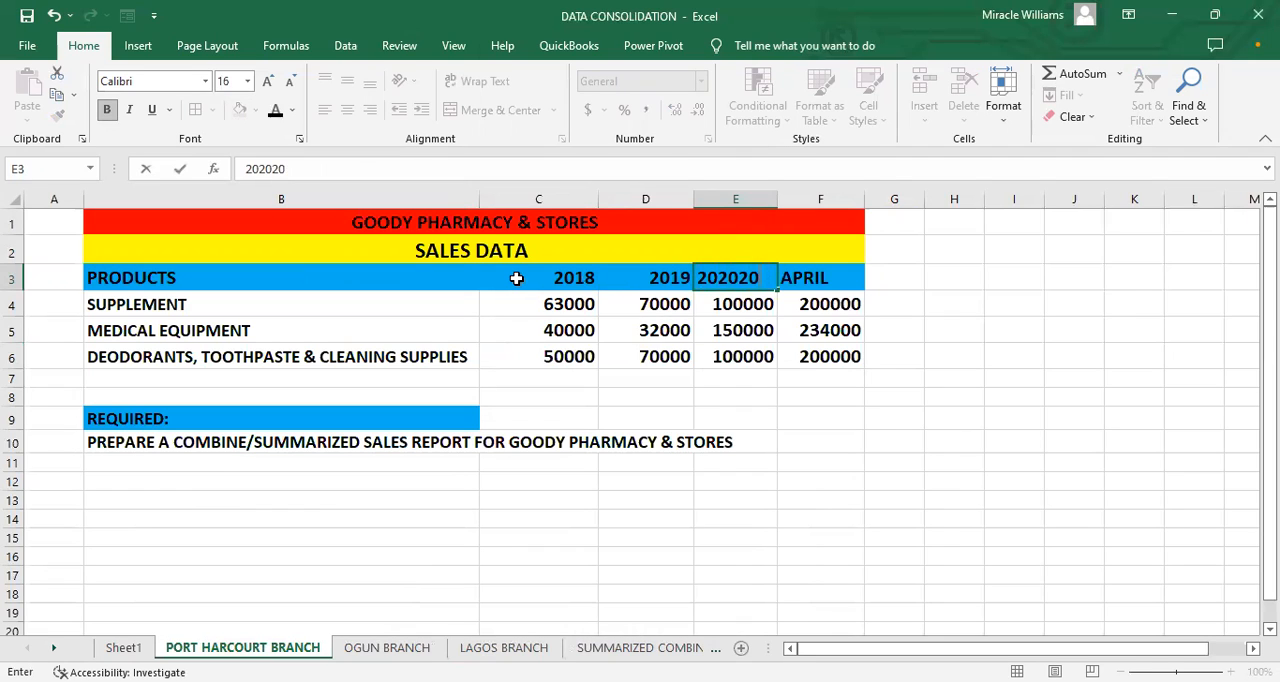
text(020)
key(Tab)
text(2021)
click(586, 358)
Step: Copy the year headings in C3:F3 over the month headings in E2:H2 on the OGUN BRANCH and LAGOS BRANCH sheets
drag(565, 278, 791, 275)
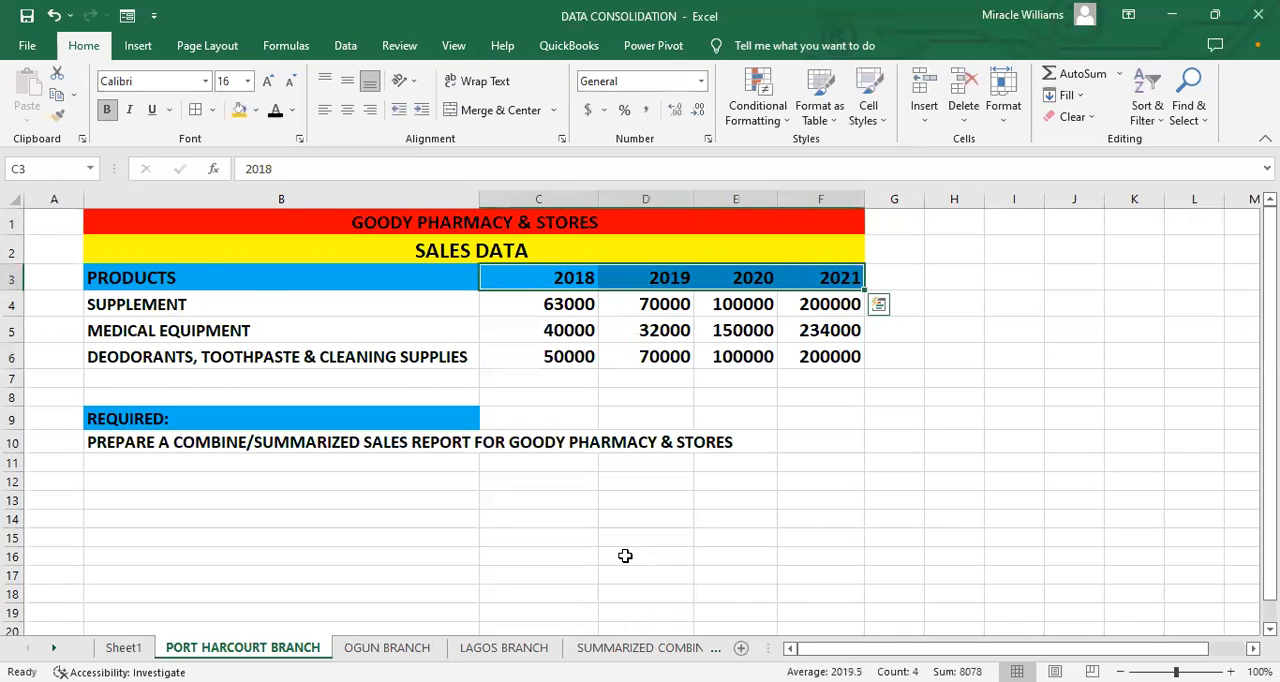
key(ctrl+c)
key(ctrl+Page_Down)
drag(654, 254, 980, 251)
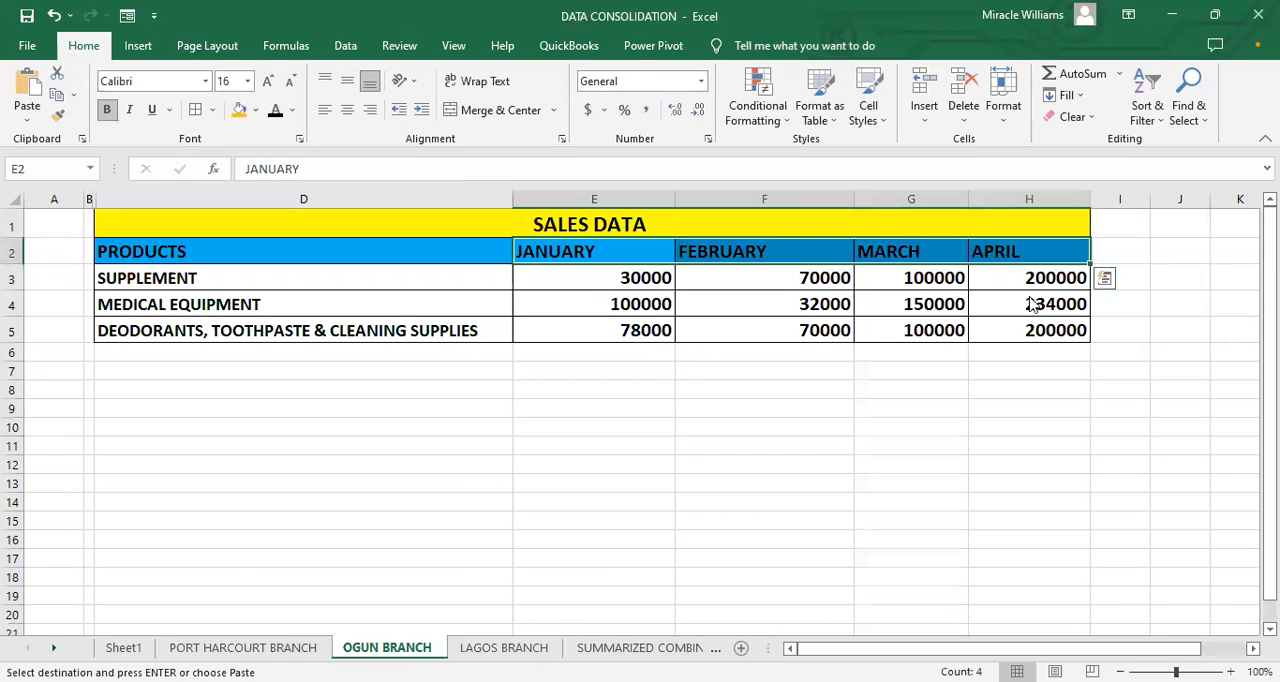
key(ctrl+v)
click(530, 646)
drag(628, 252, 962, 252)
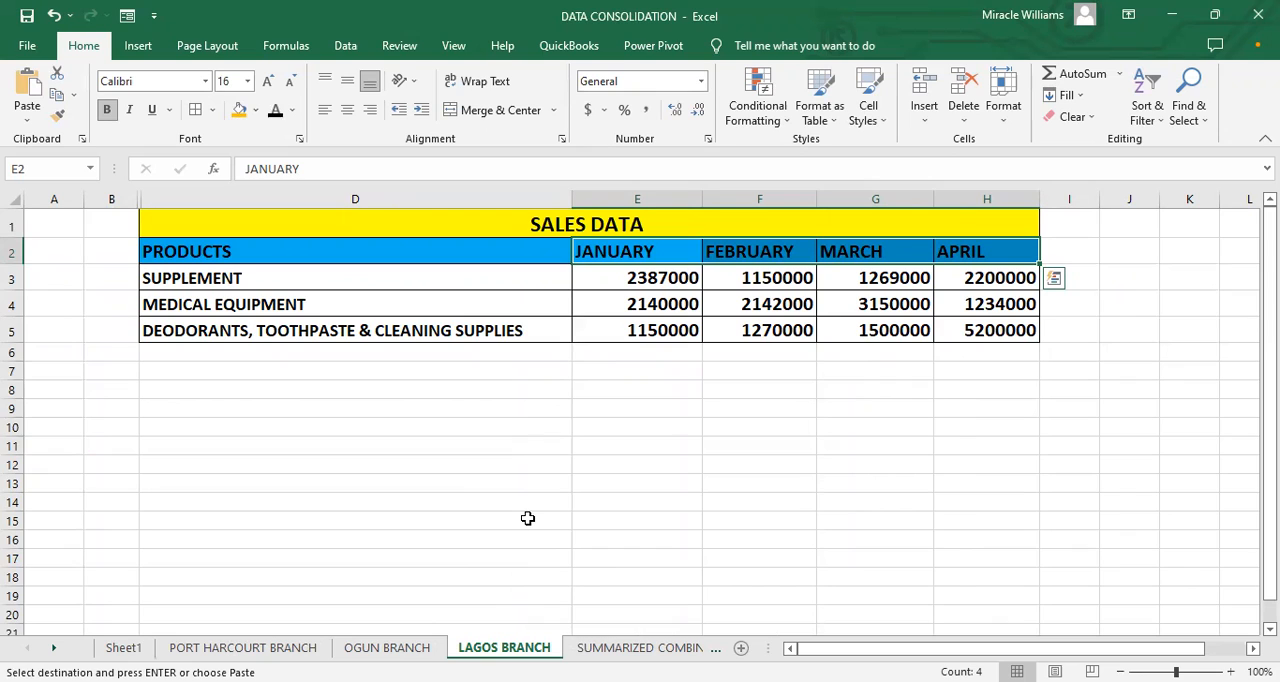
key(ctrl+v)
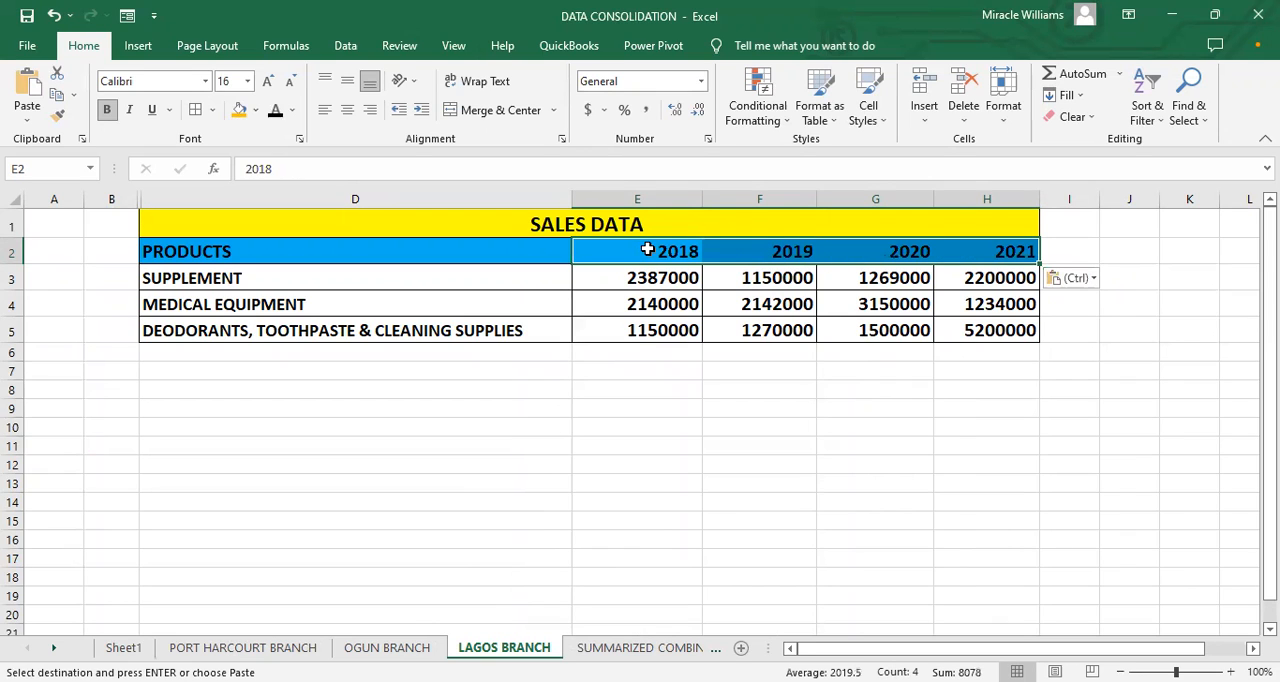
Step: Paste the copied year headings over the month headings in F6:I6 on the SUMMARIZED COMBINE REPORT sheet
click(590, 648)
drag(644, 346, 1034, 345)
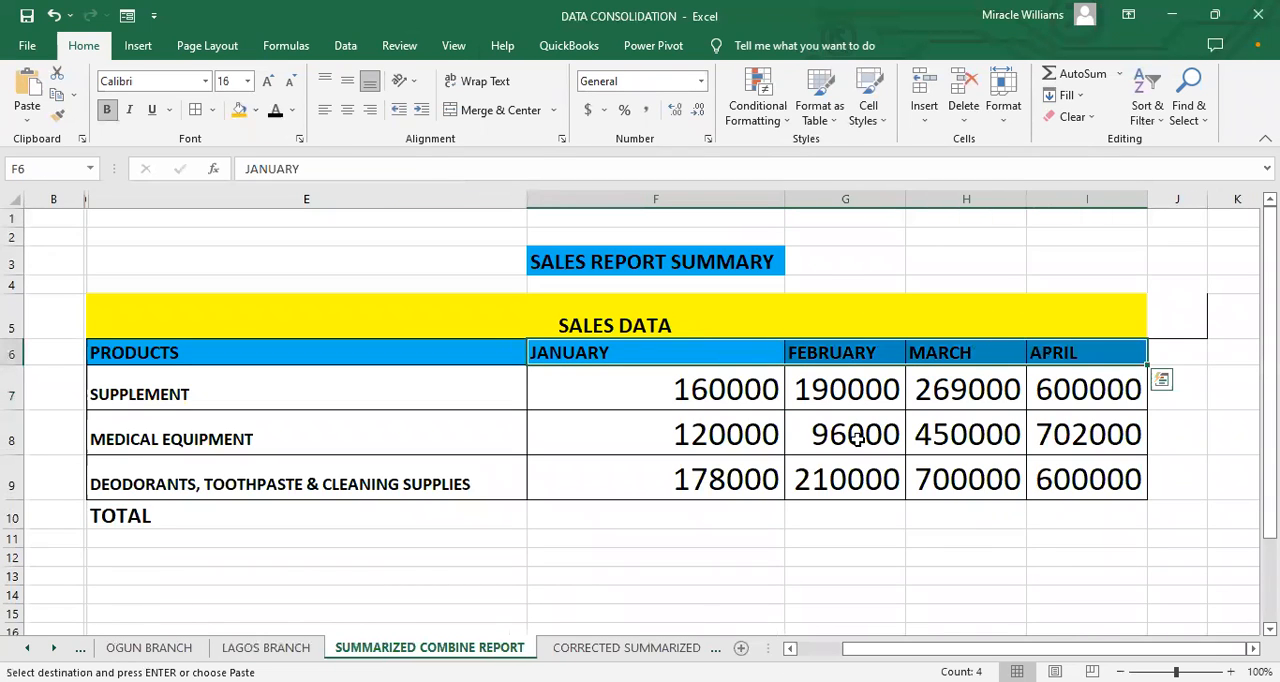
key(ctrl+v)
click(714, 560)
Step: Paste the year headings over the months in E4:H4 on the CORRECTED SUMMARIZED SALES DATA sheet and center them
click(696, 650)
drag(578, 312, 1040, 310)
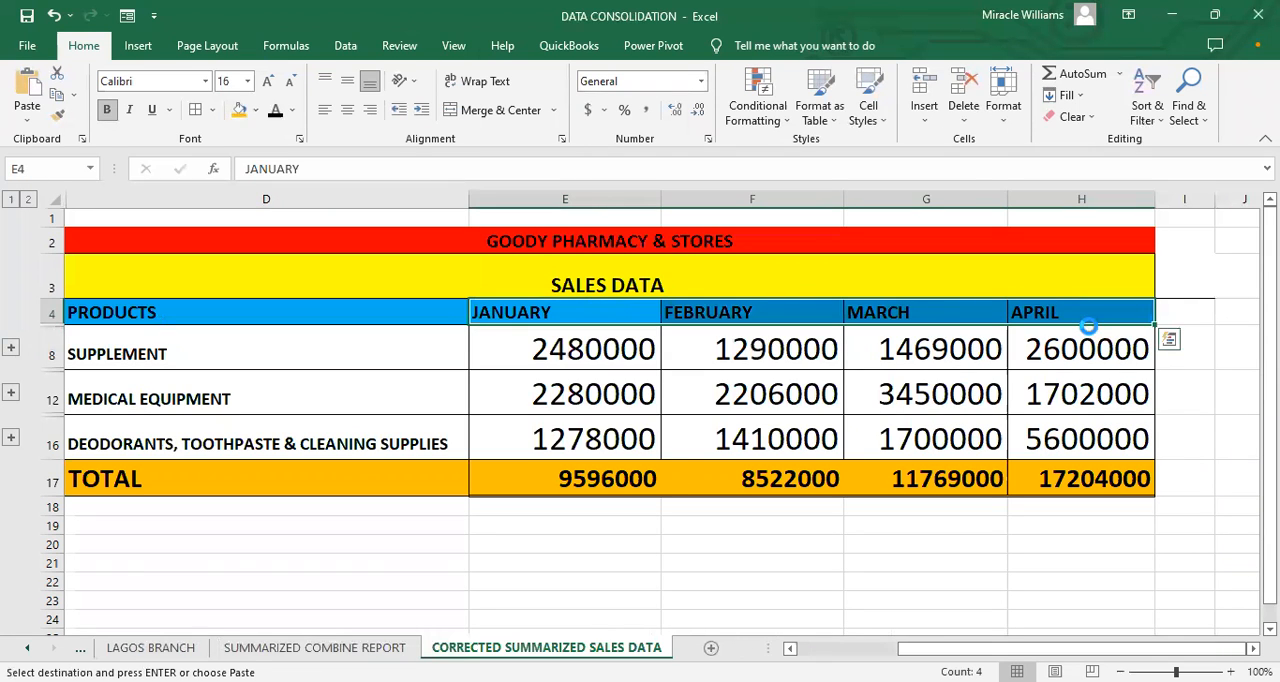
key(ctrl+v)
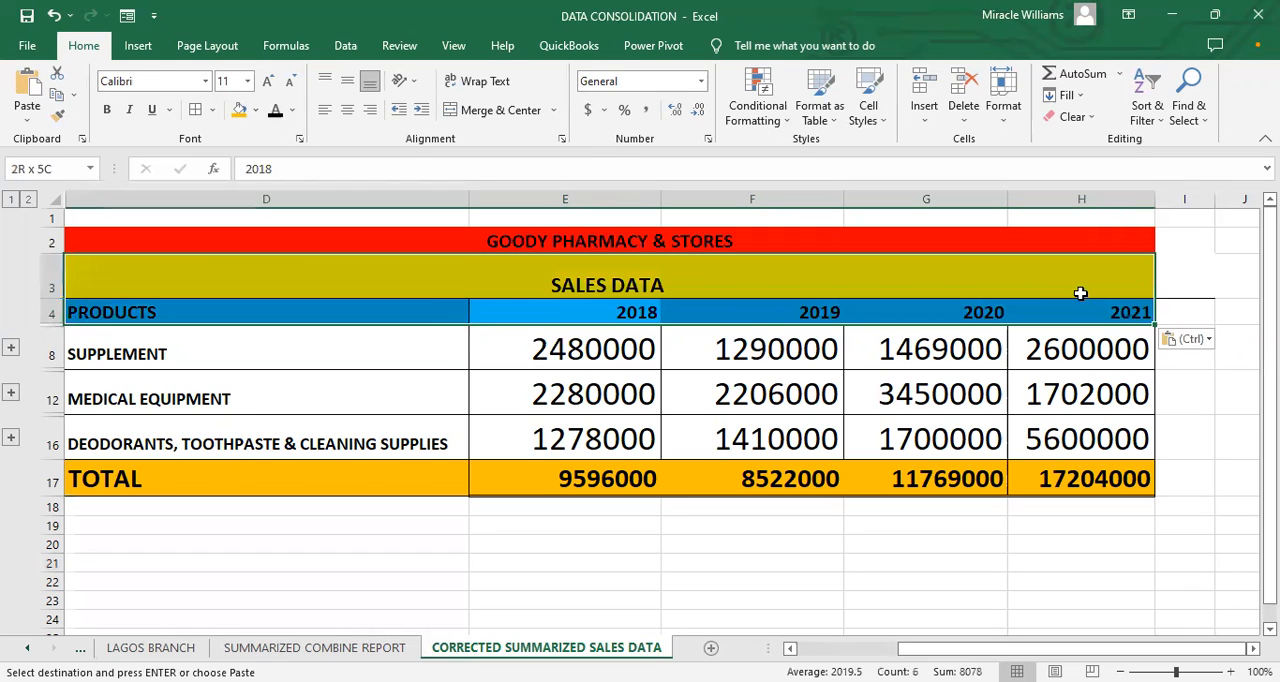
click(347, 110)
click(537, 525)
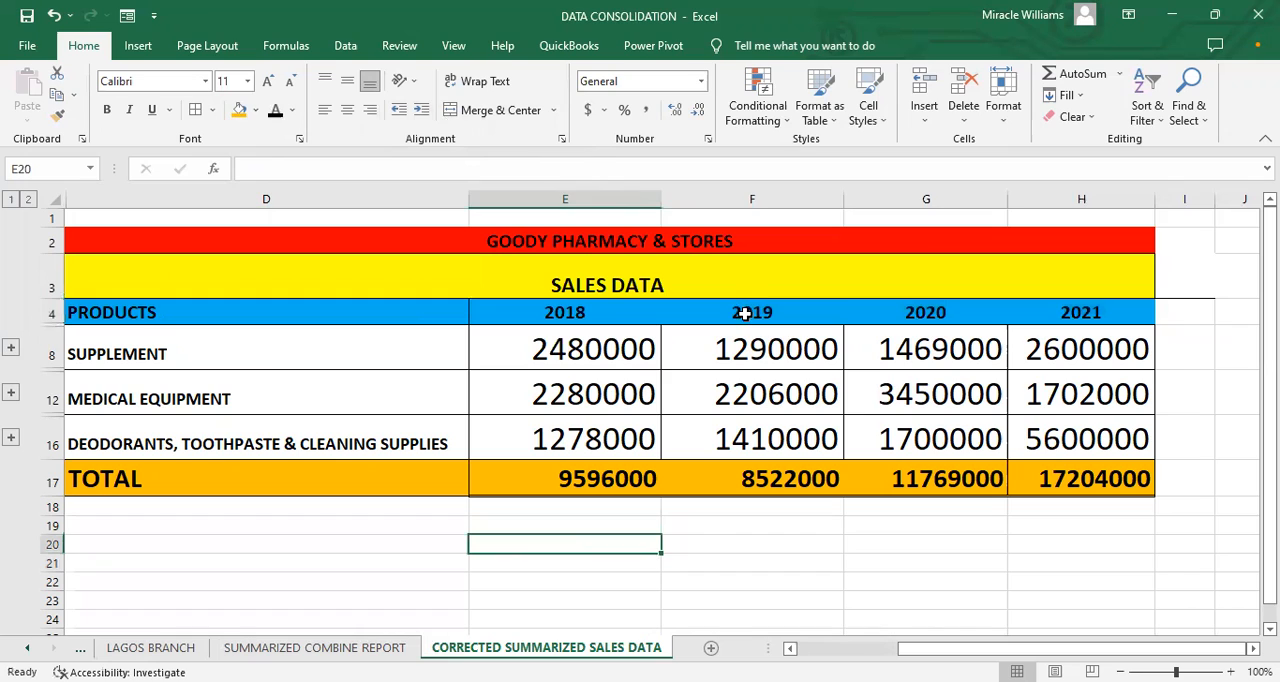
click(748, 312)
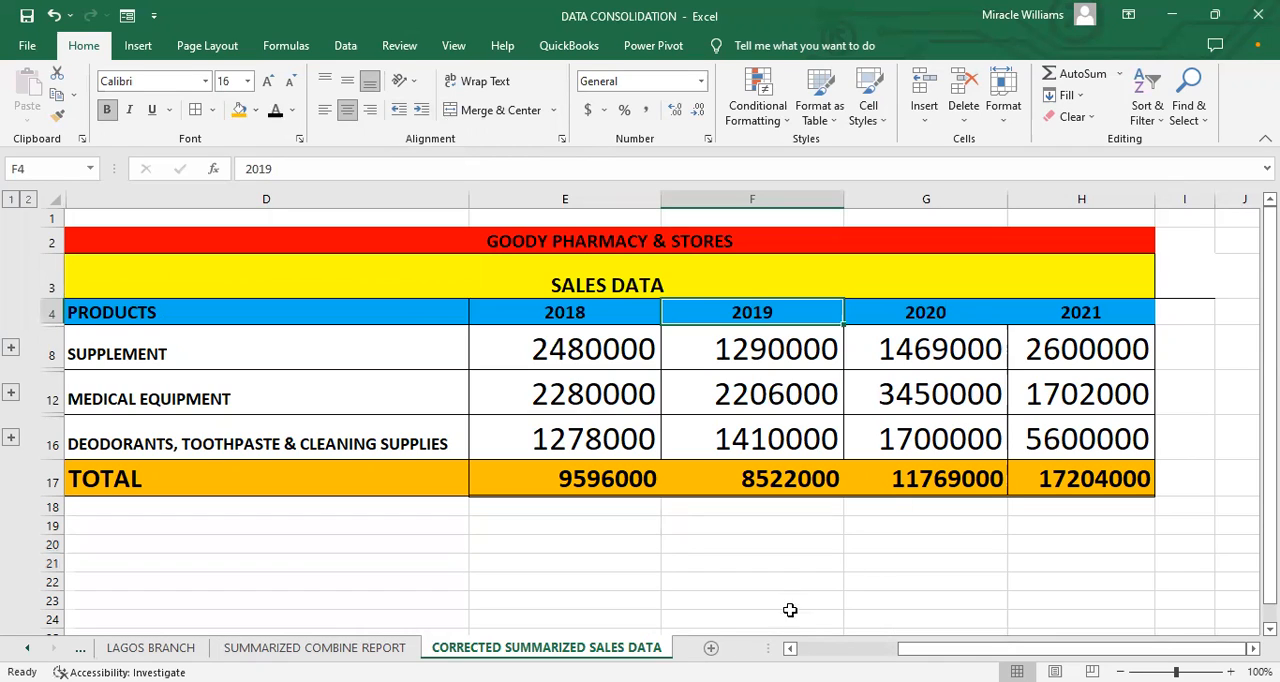
click(655, 540)
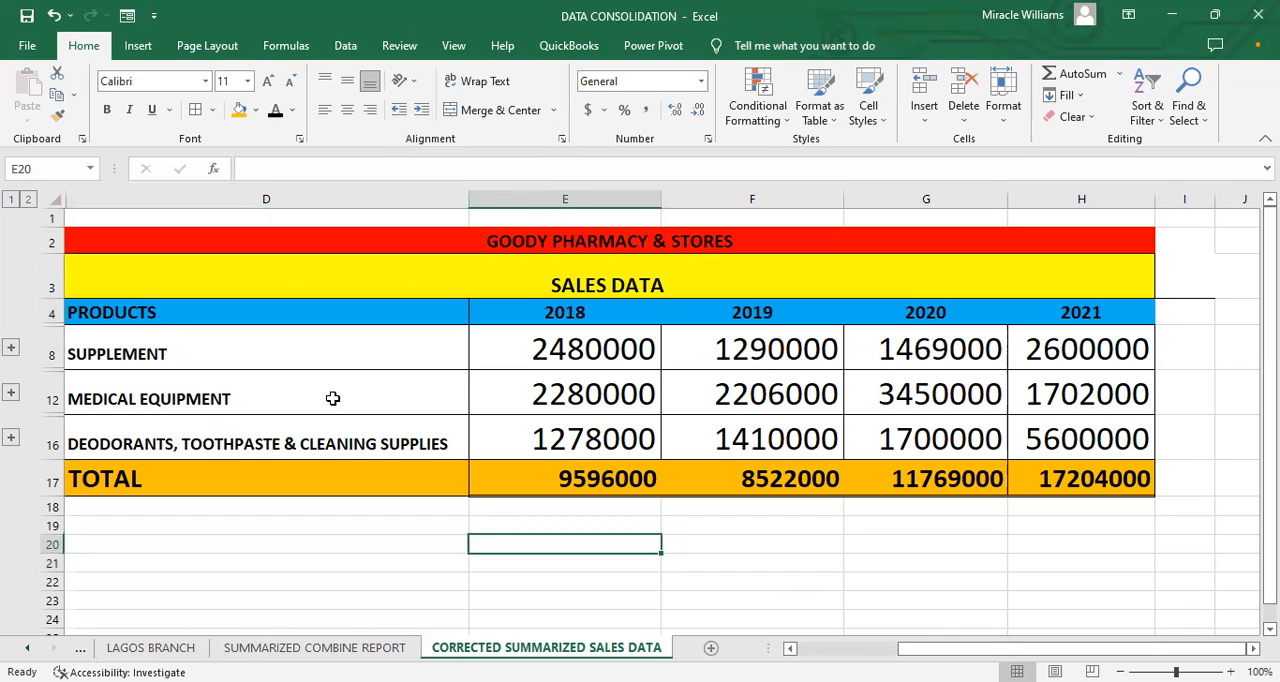
click(802, 525)
click(290, 47)
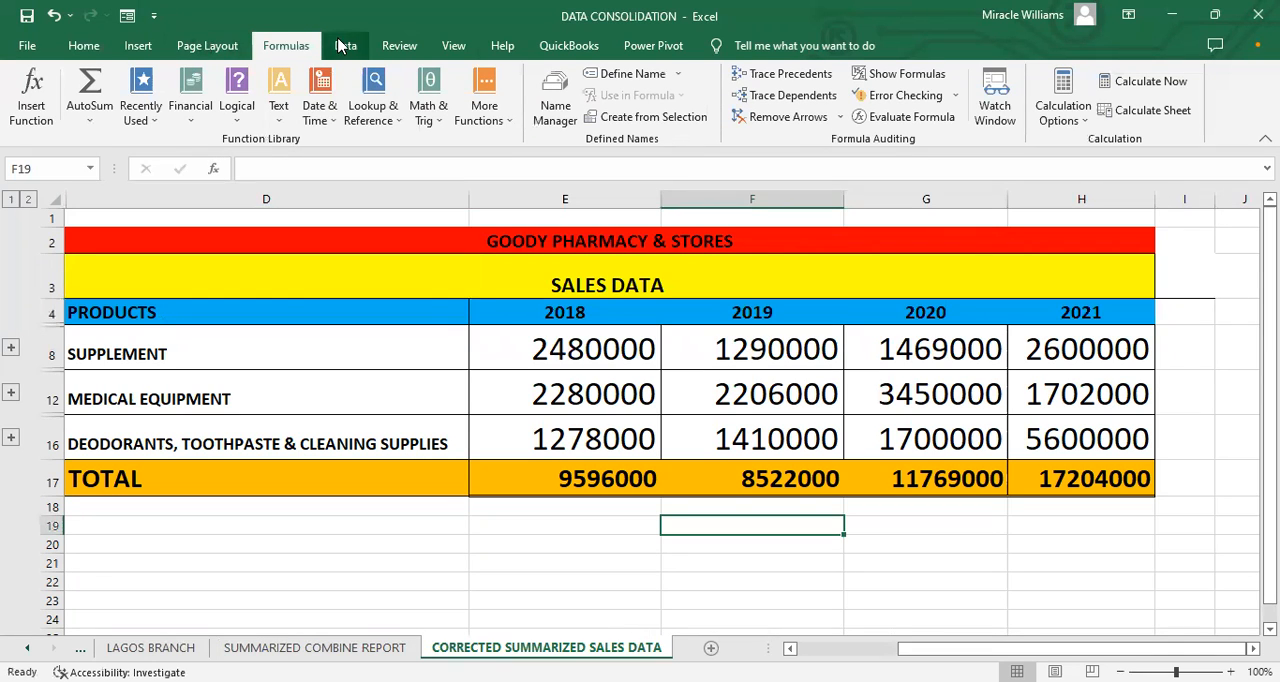
click(486, 561)
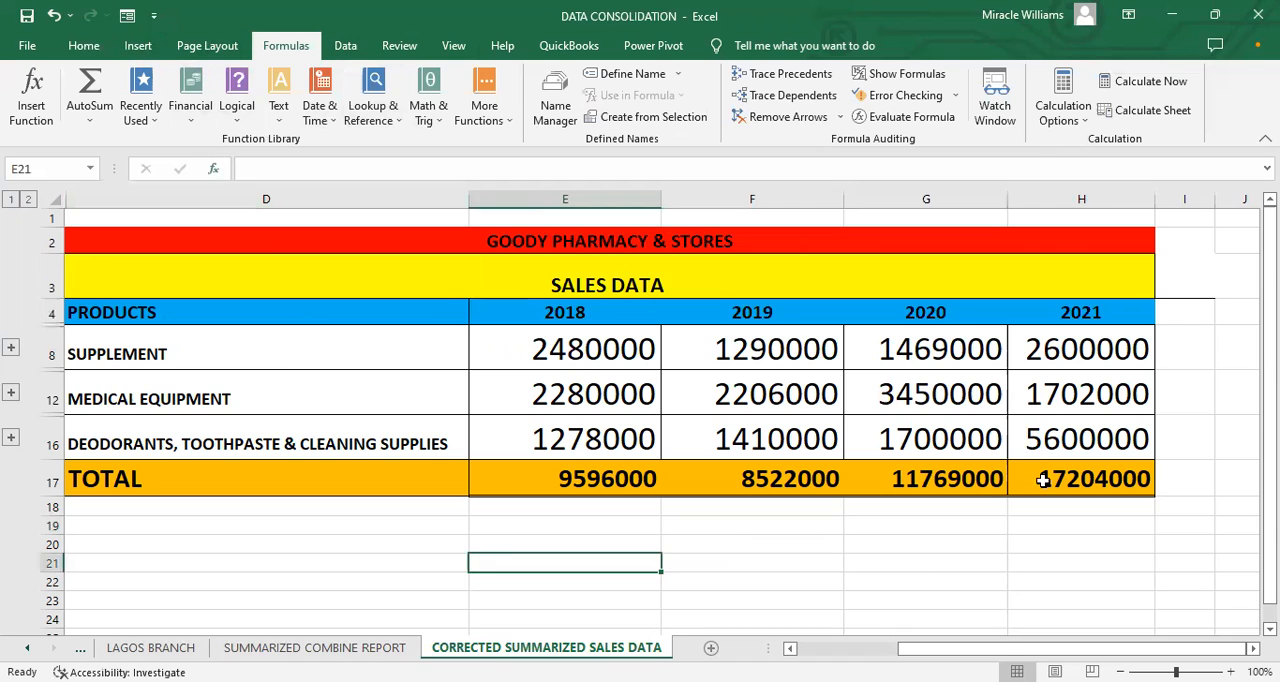
click(1174, 351)
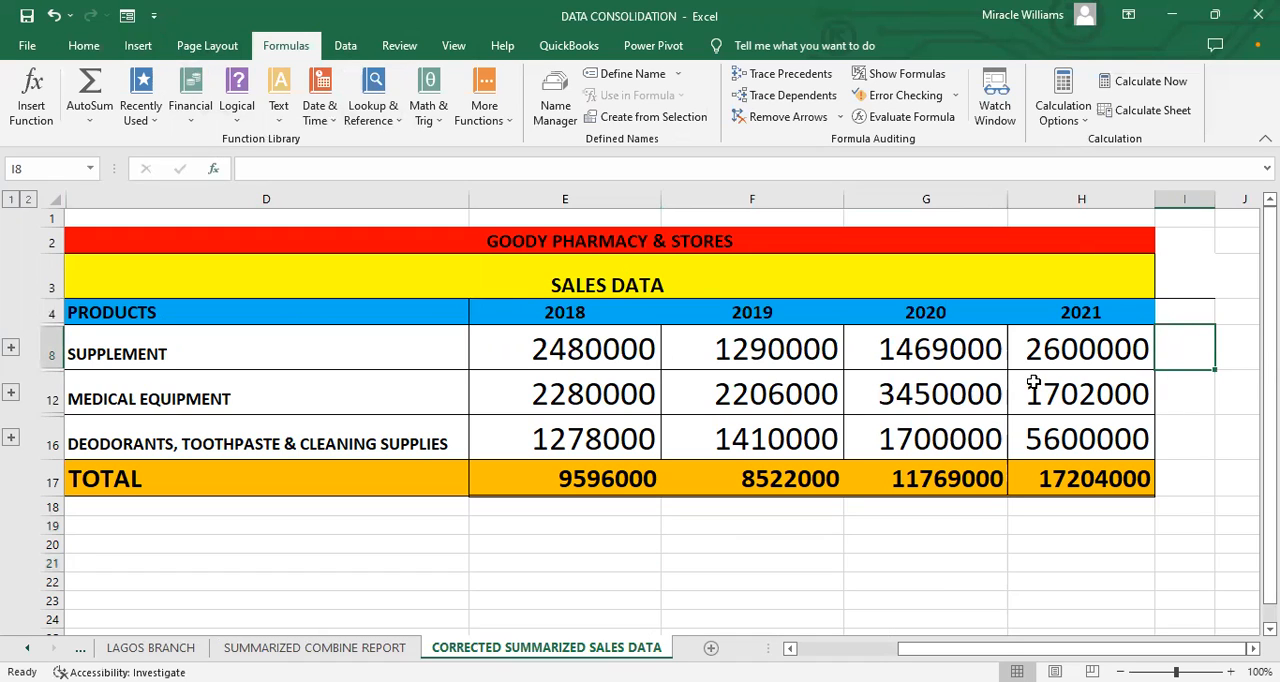
drag(1017, 648, 1017, 648)
drag(1010, 376, 1040, 368)
click(1135, 420)
click(1180, 342)
Step: Enter the heading TRENDS in I4, beside the 2021 column of the summarized sales table
click(1183, 313)
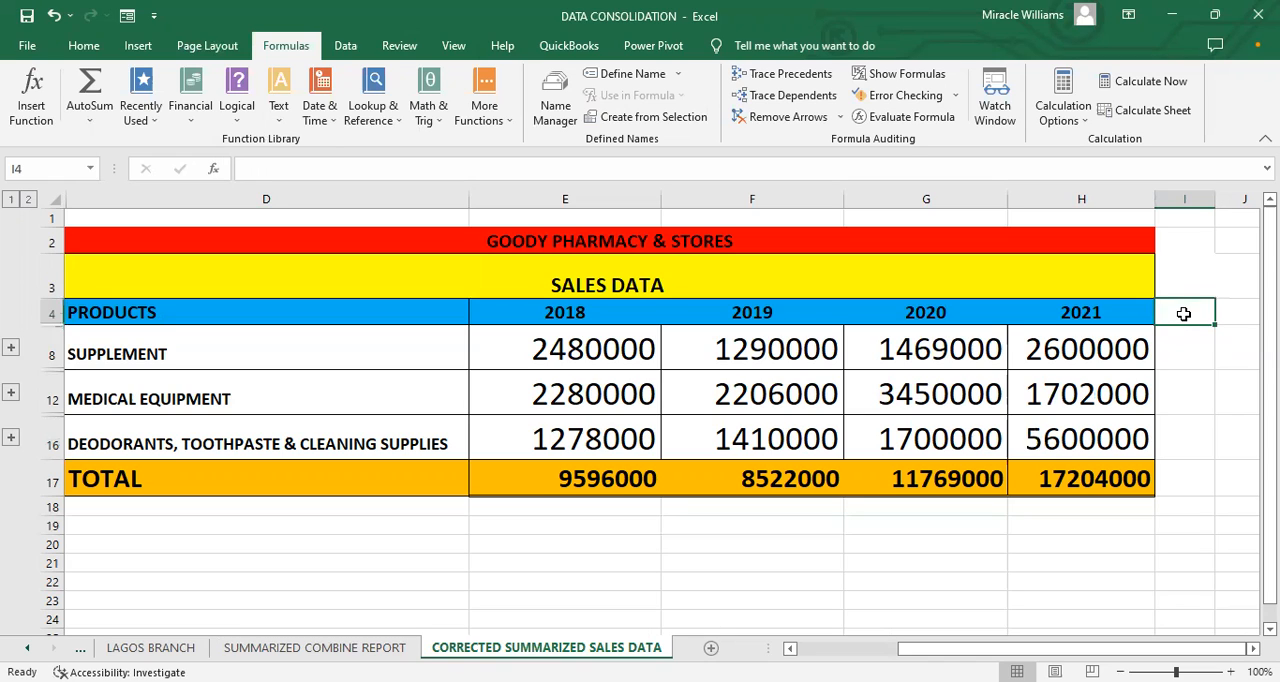
text(an)
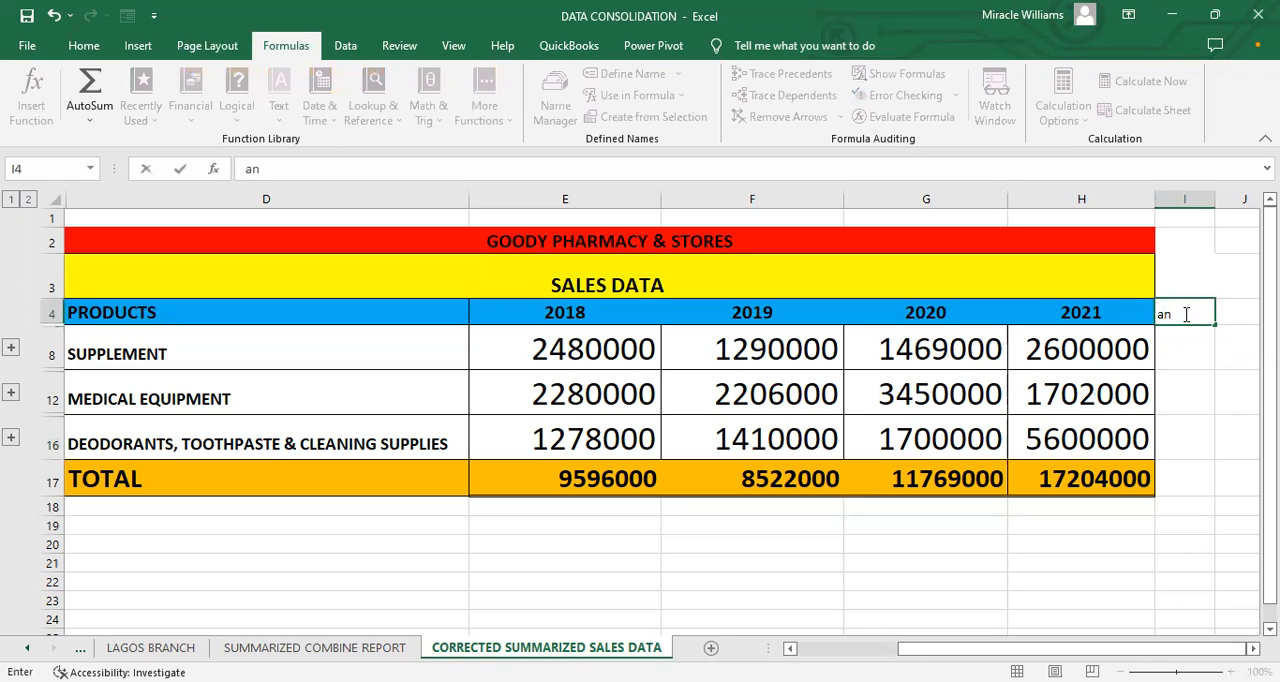
key(Escape)
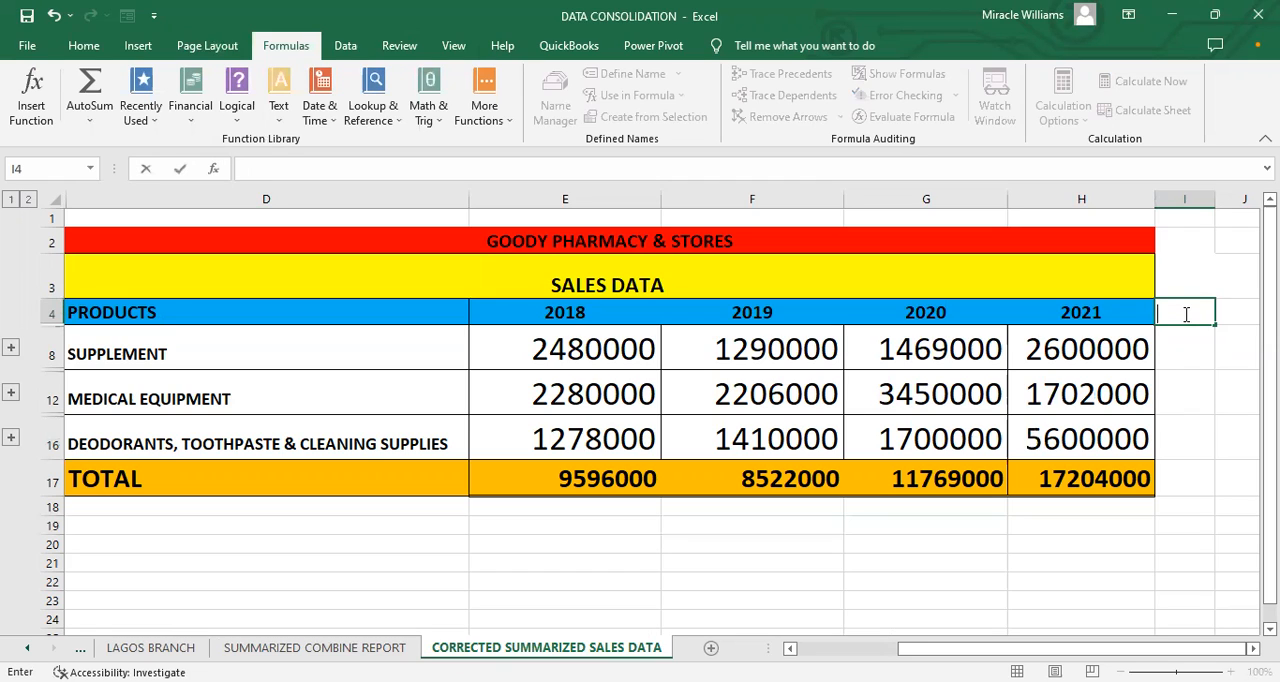
text(TRENDS)
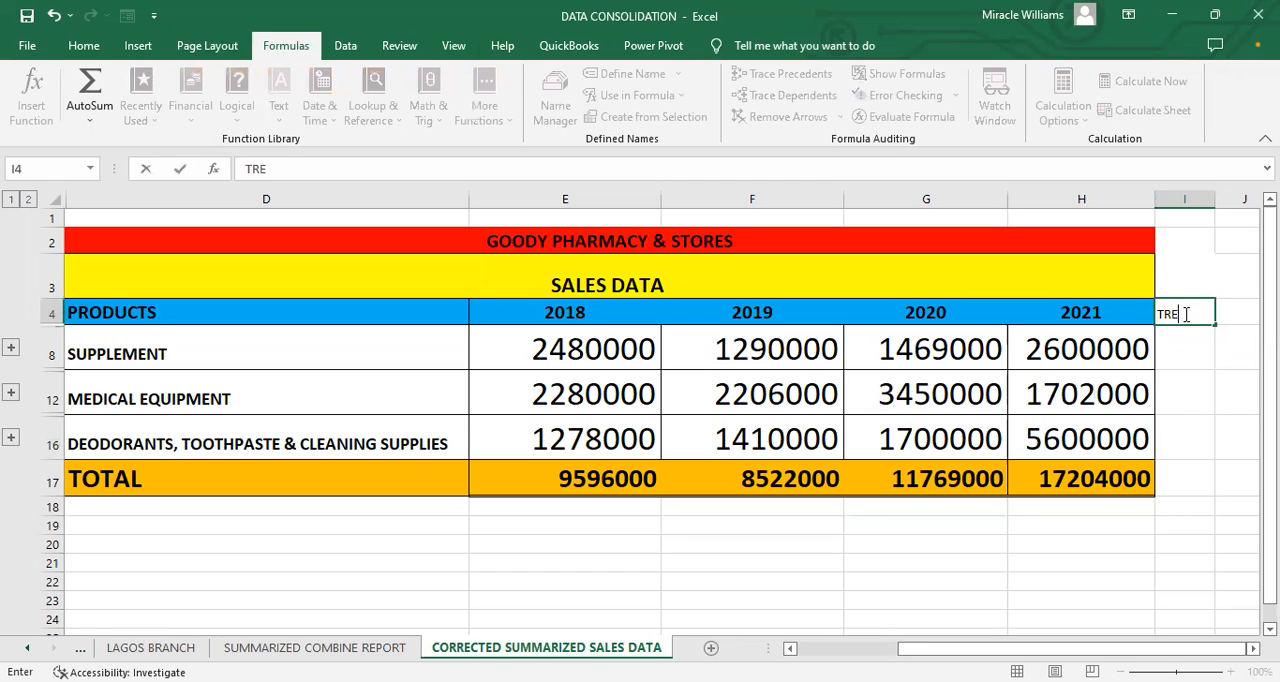
click(1205, 347)
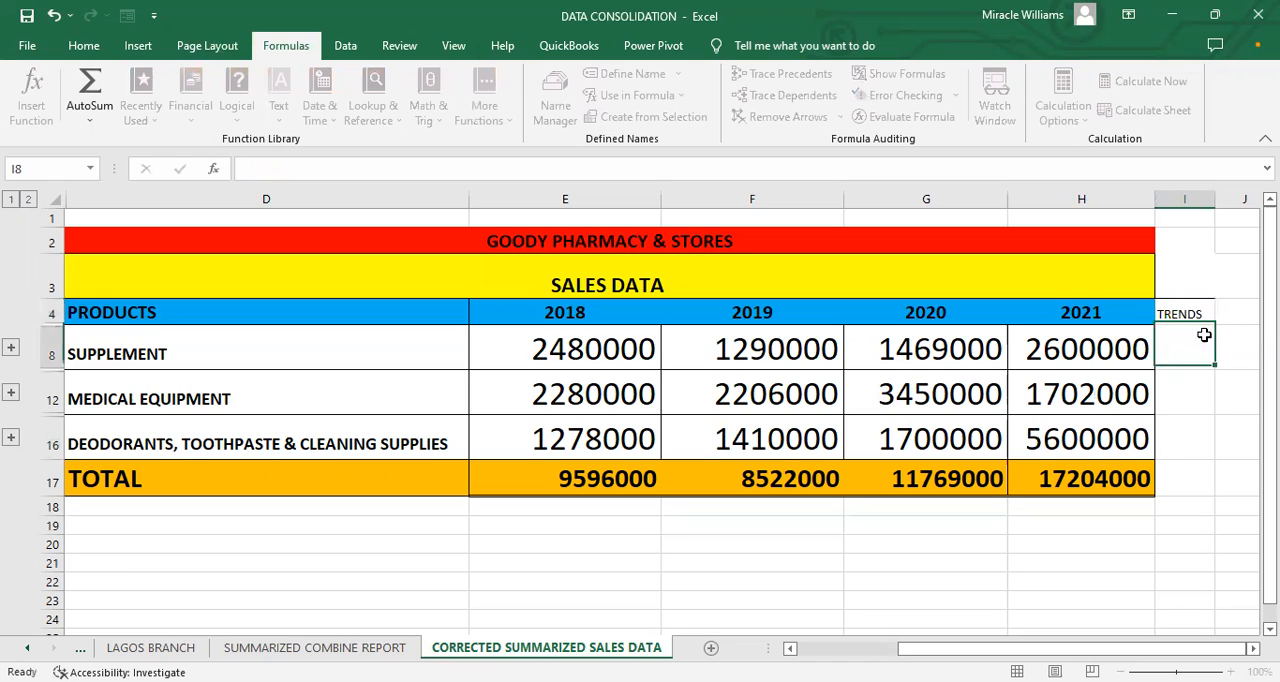
Step: Format the TRENDS heading in I4 as bold 16 pt text with a yellow fill
click(1192, 313)
click(80, 46)
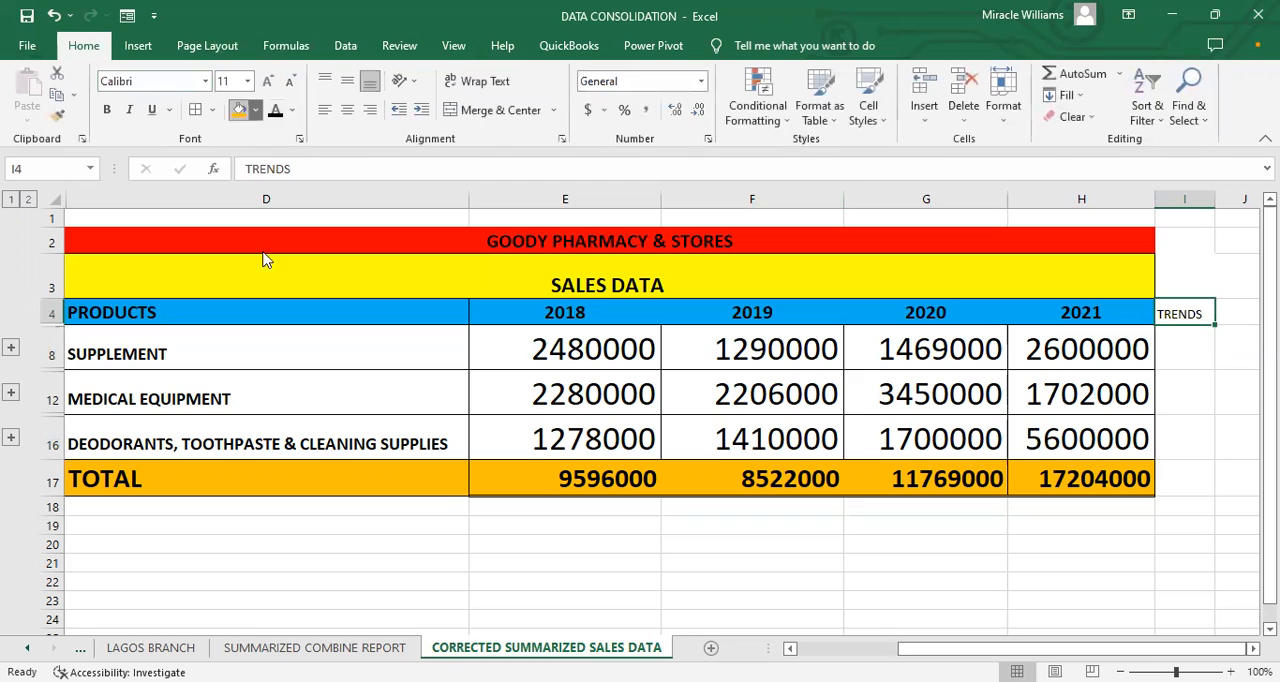
click(239, 110)
click(106, 110)
click(266, 81)
click(266, 81)
click(266, 81)
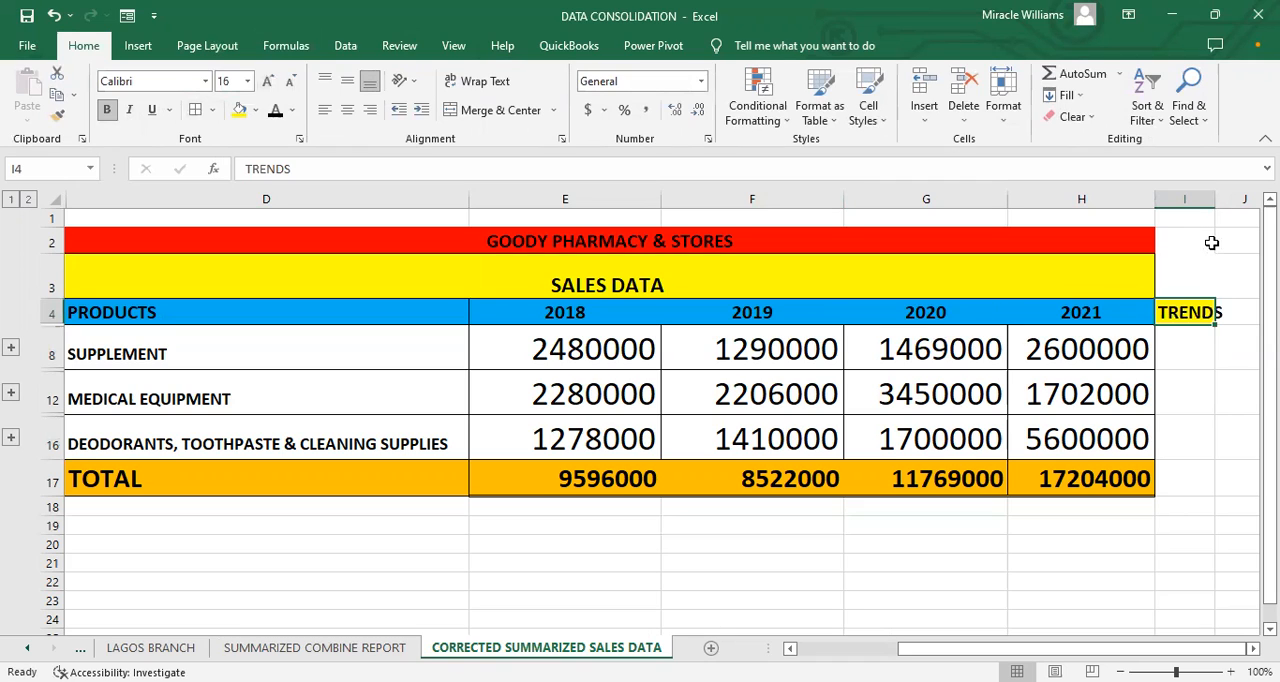
Step: Insert a line sparkline in I8 for the SUPPLEMENT row, using E8:H8 as the data range
click(1206, 354)
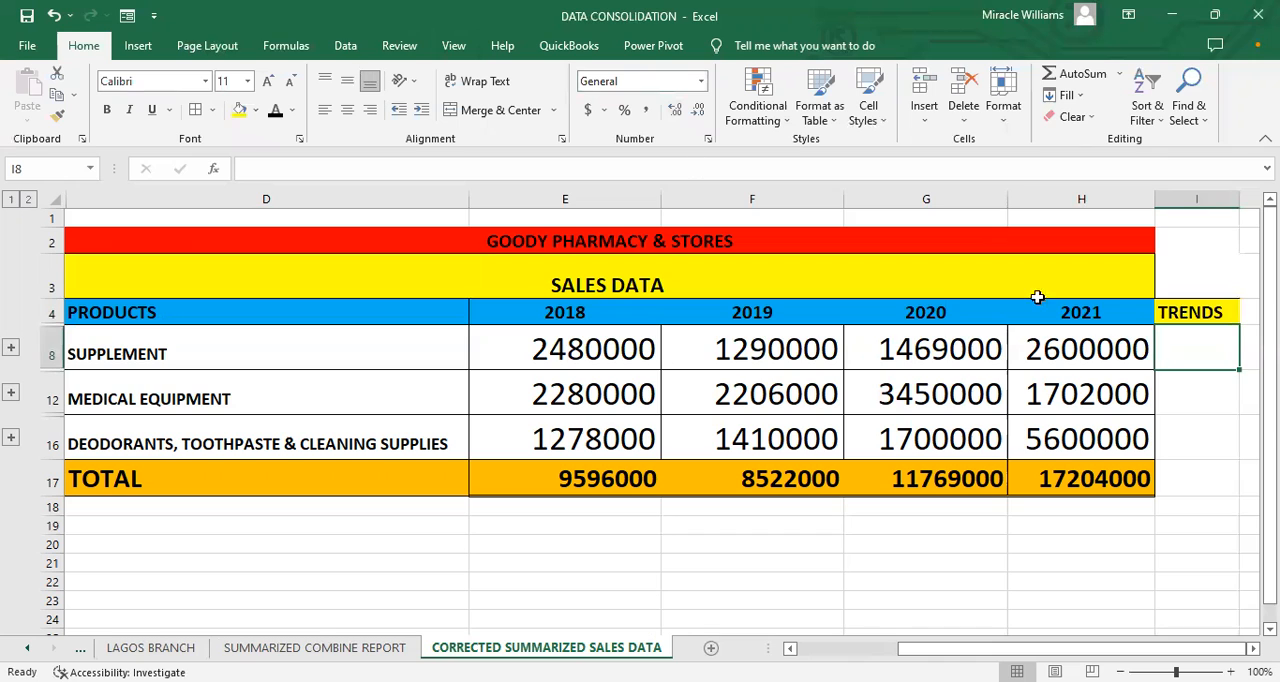
click(150, 47)
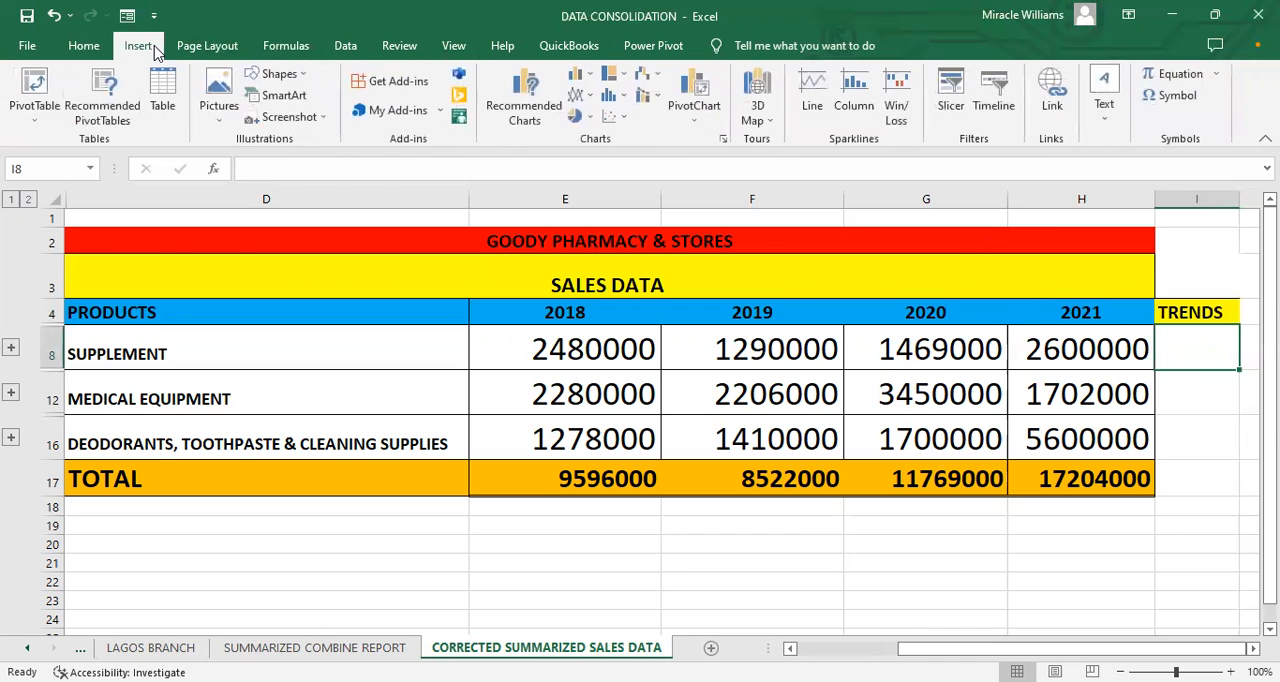
click(821, 103)
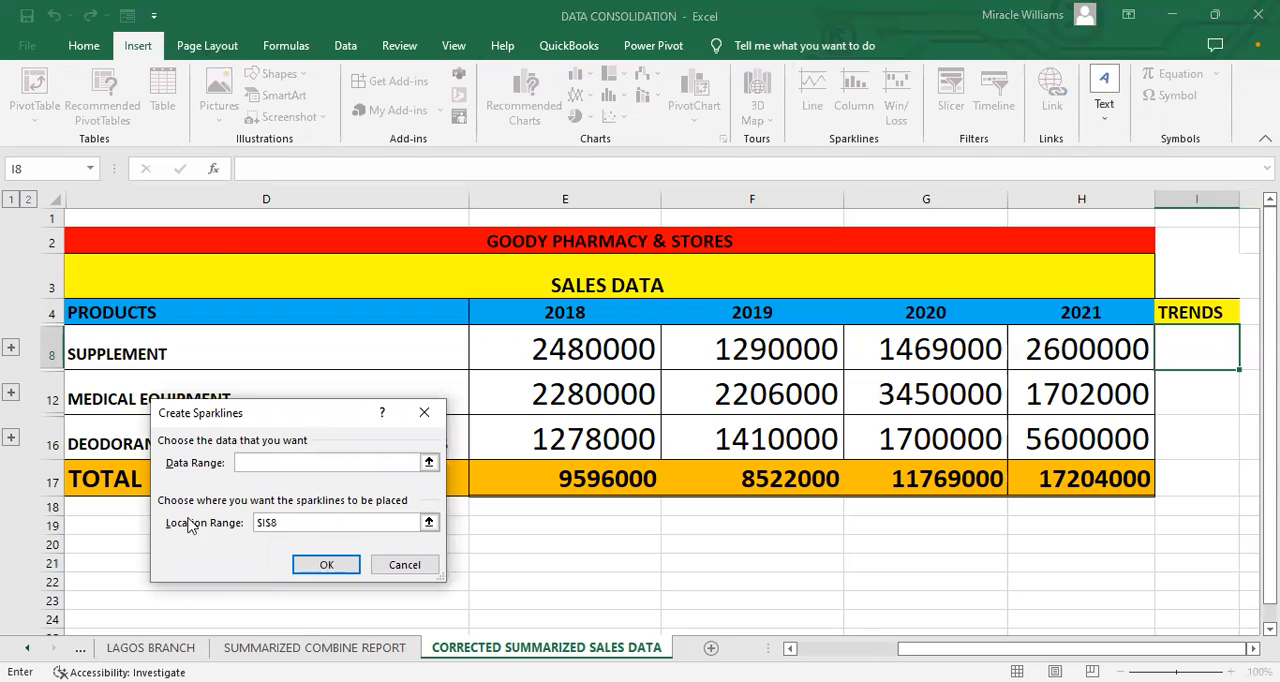
drag(240, 413, 188, 441)
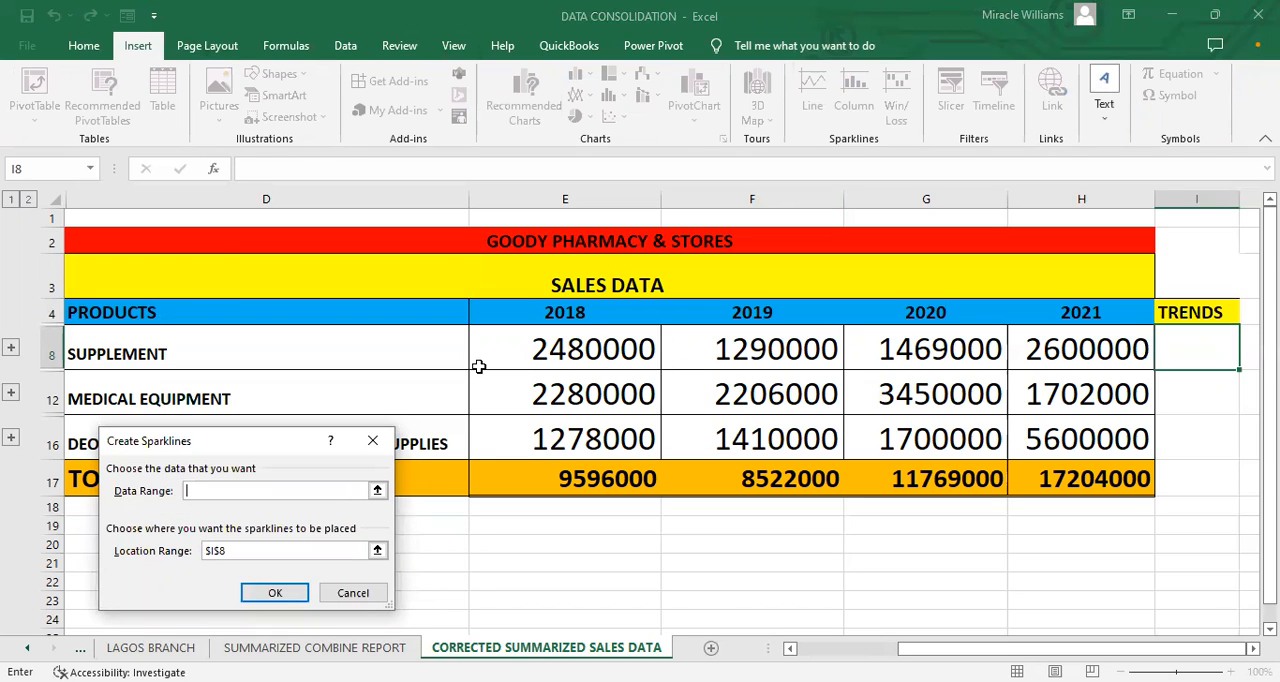
click(377, 490)
drag(573, 352, 1079, 352)
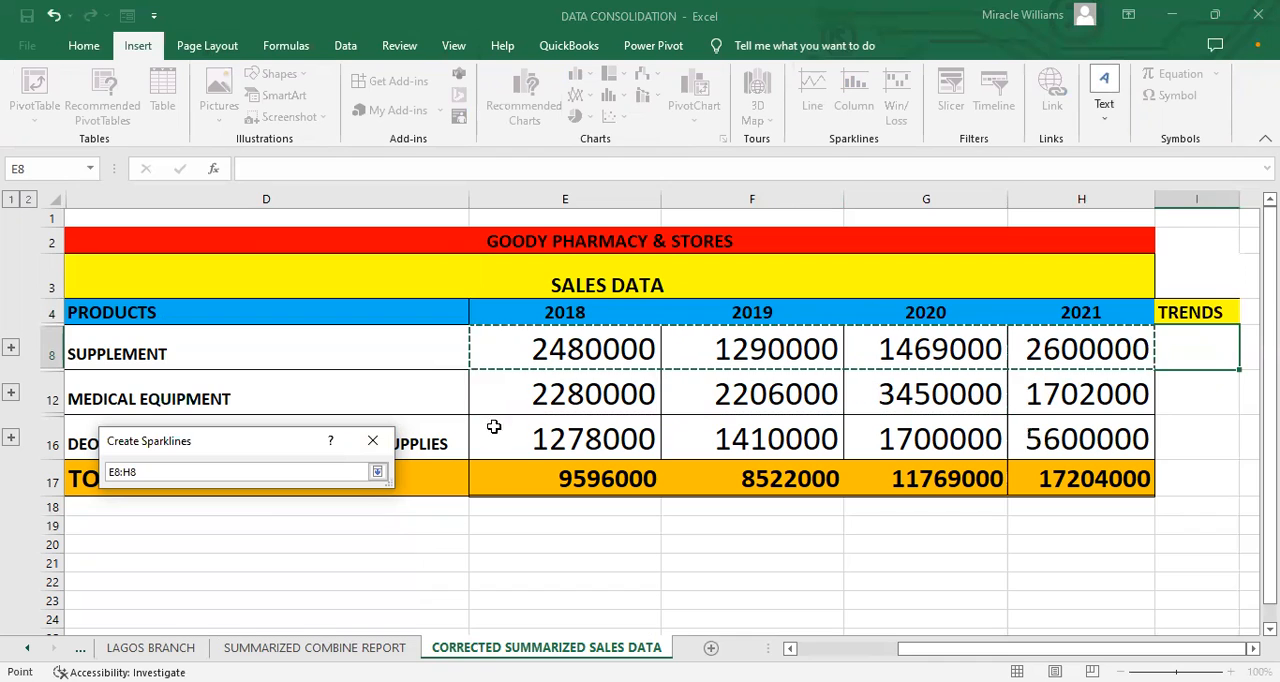
click(378, 472)
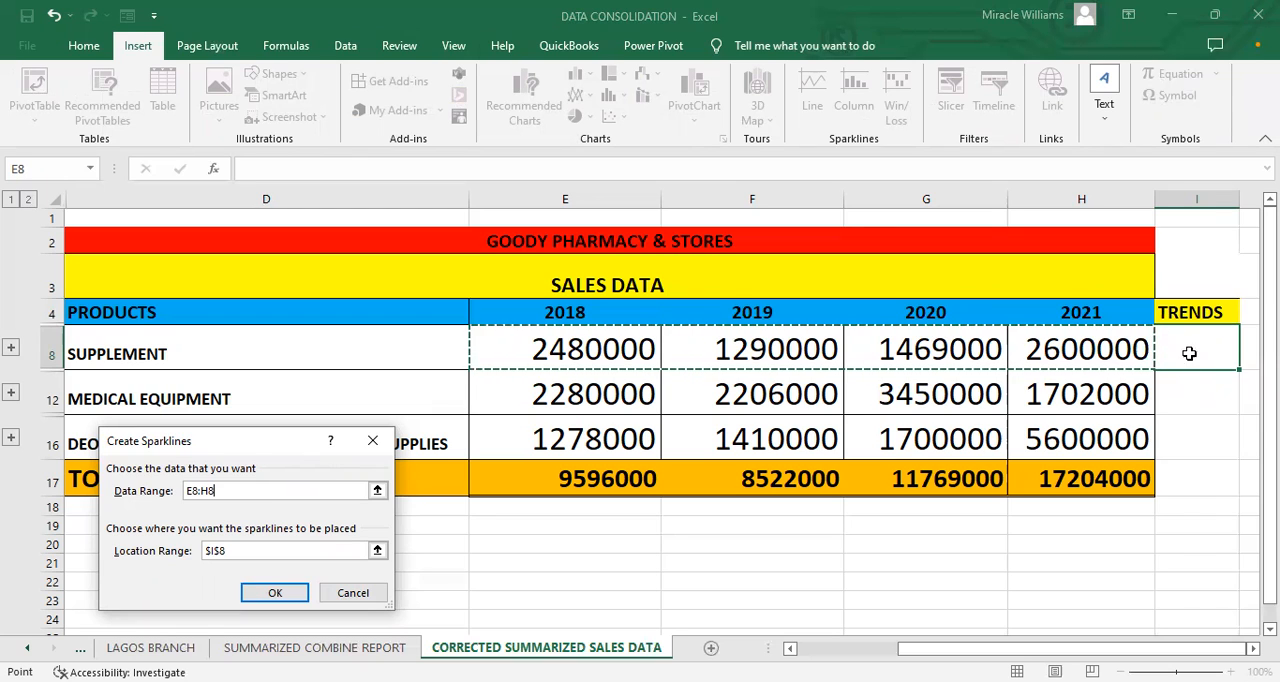
click(275, 594)
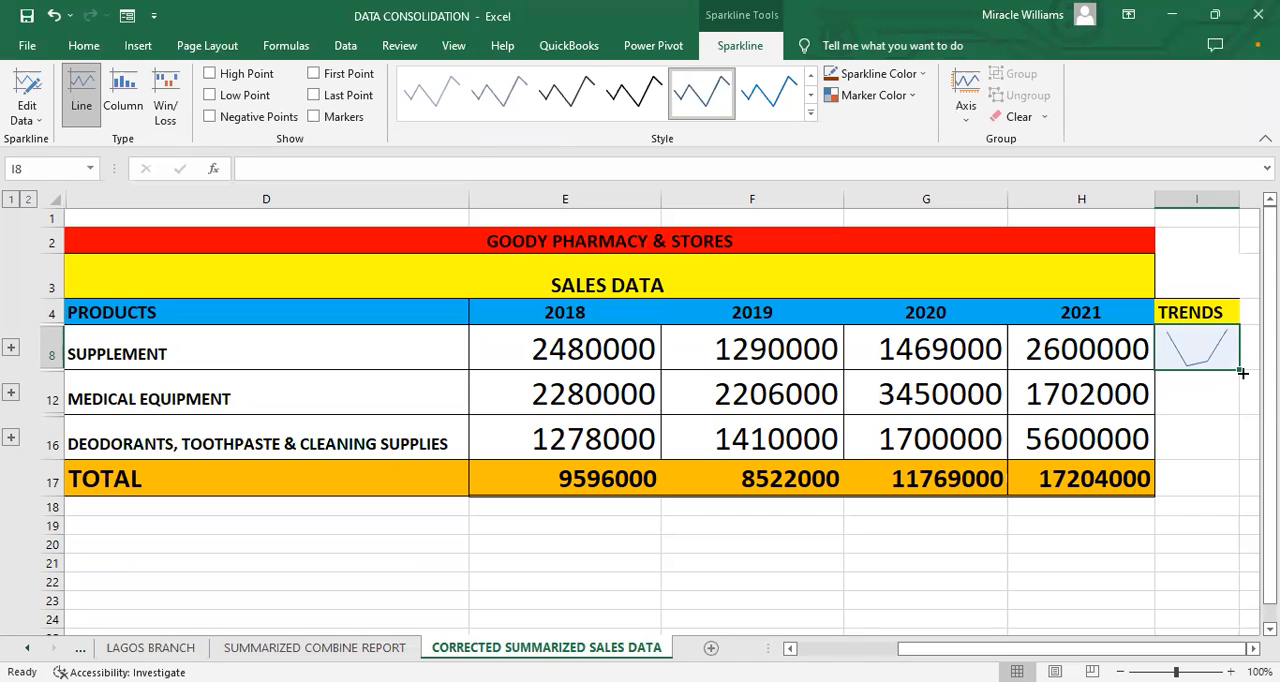
Step: Fill the SUPPLEMENT sparkline down the TRENDS column to I16, covering the MEDICAL EQUIPMENT and DEODORANTS, TOOTHPASTE & CLEANING SUPPLIES rows
drag(1241, 373, 1228, 446)
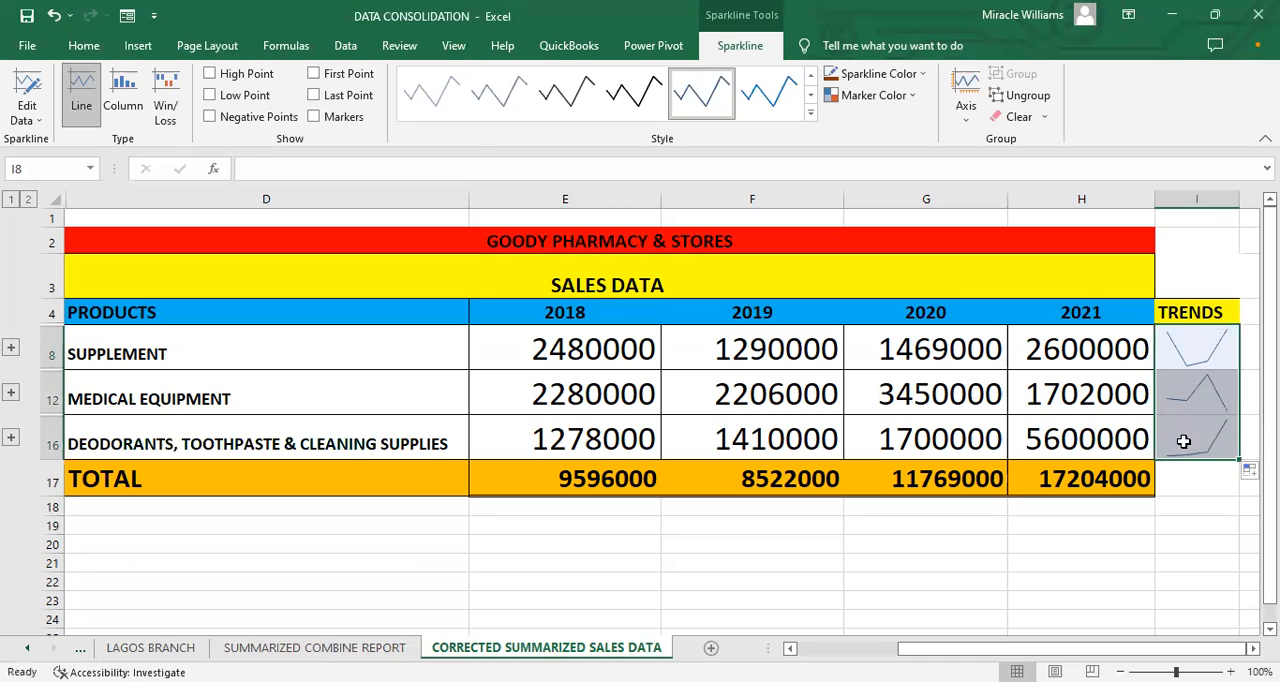
click(1183, 440)
click(1183, 352)
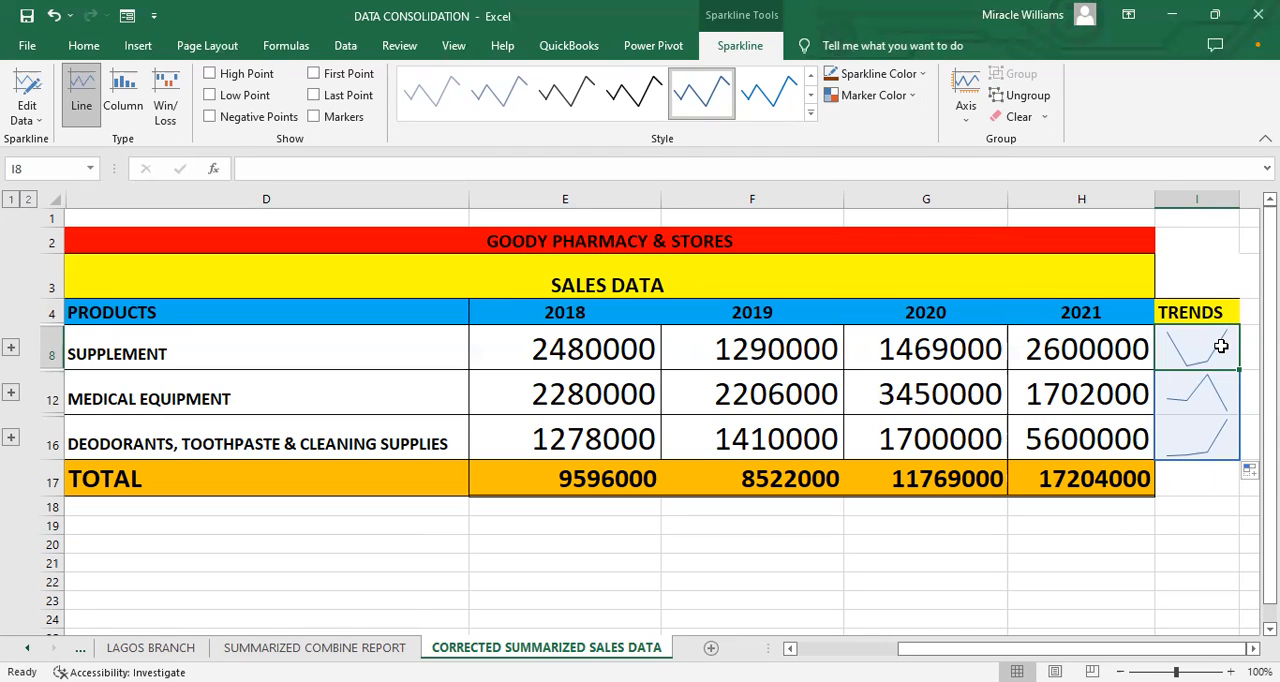
click(1200, 408)
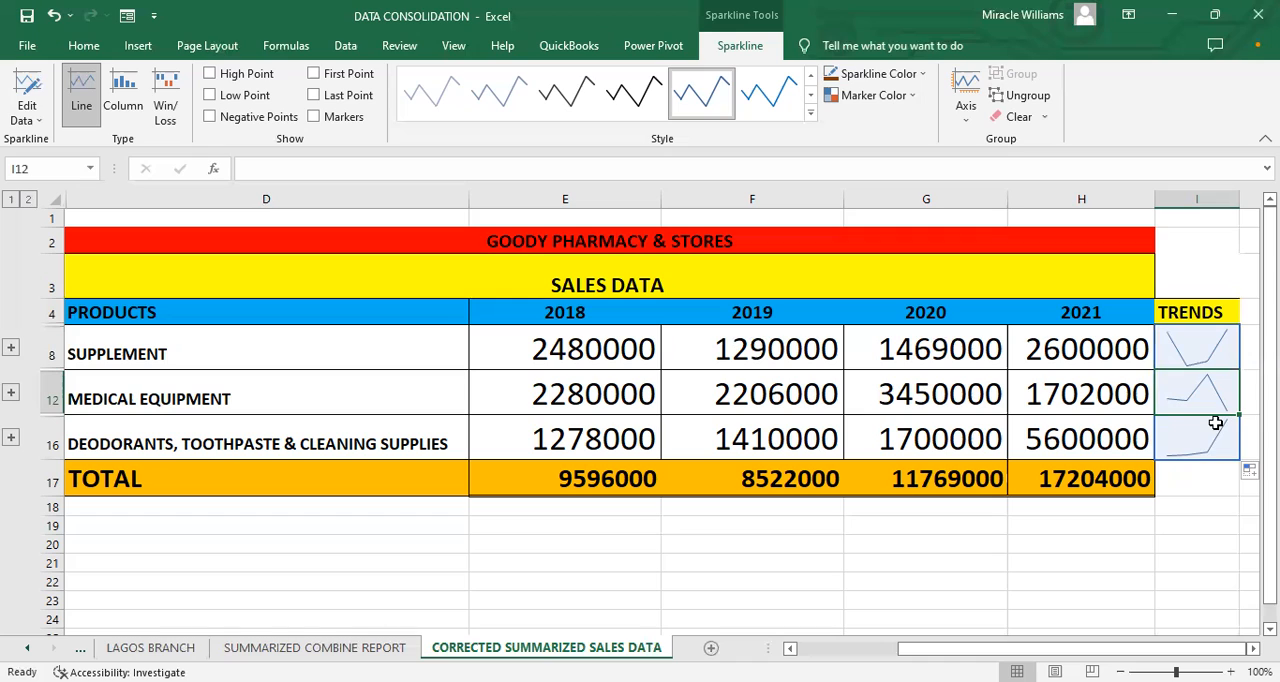
click(1233, 452)
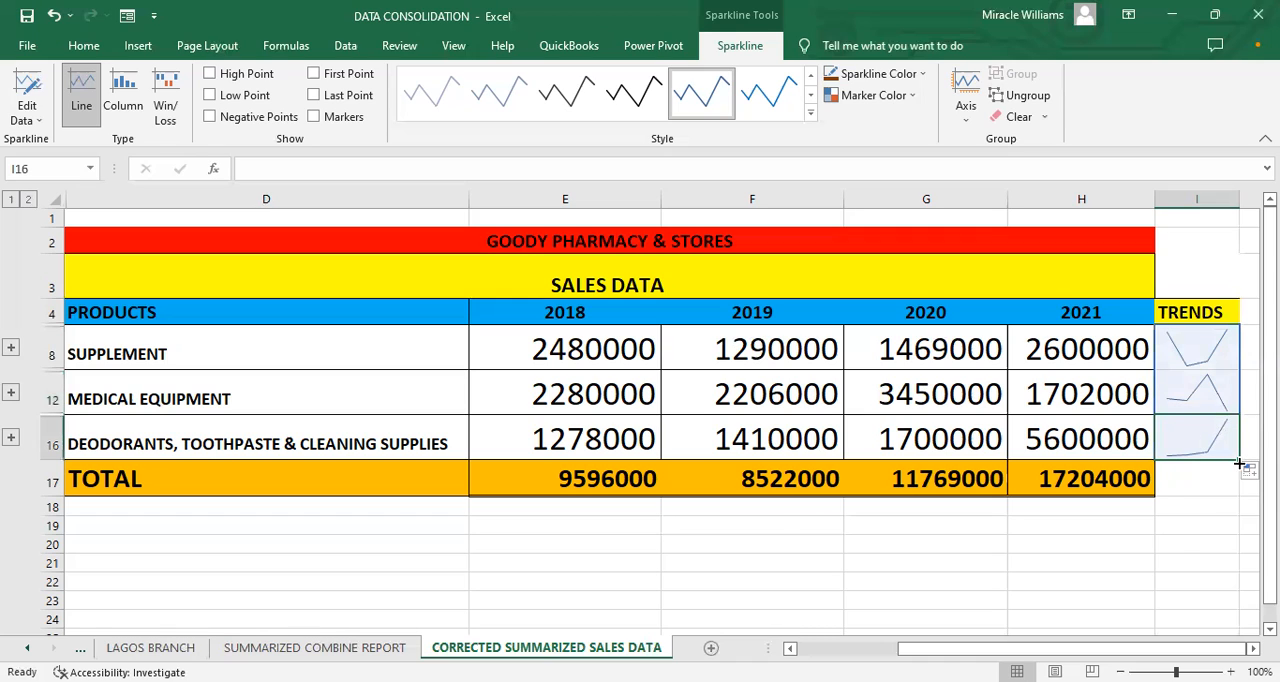
Step: Extend the sparklines from I16 down to the TOTAL row in I17
click(1248, 468)
click(1228, 455)
drag(1228, 455, 1215, 492)
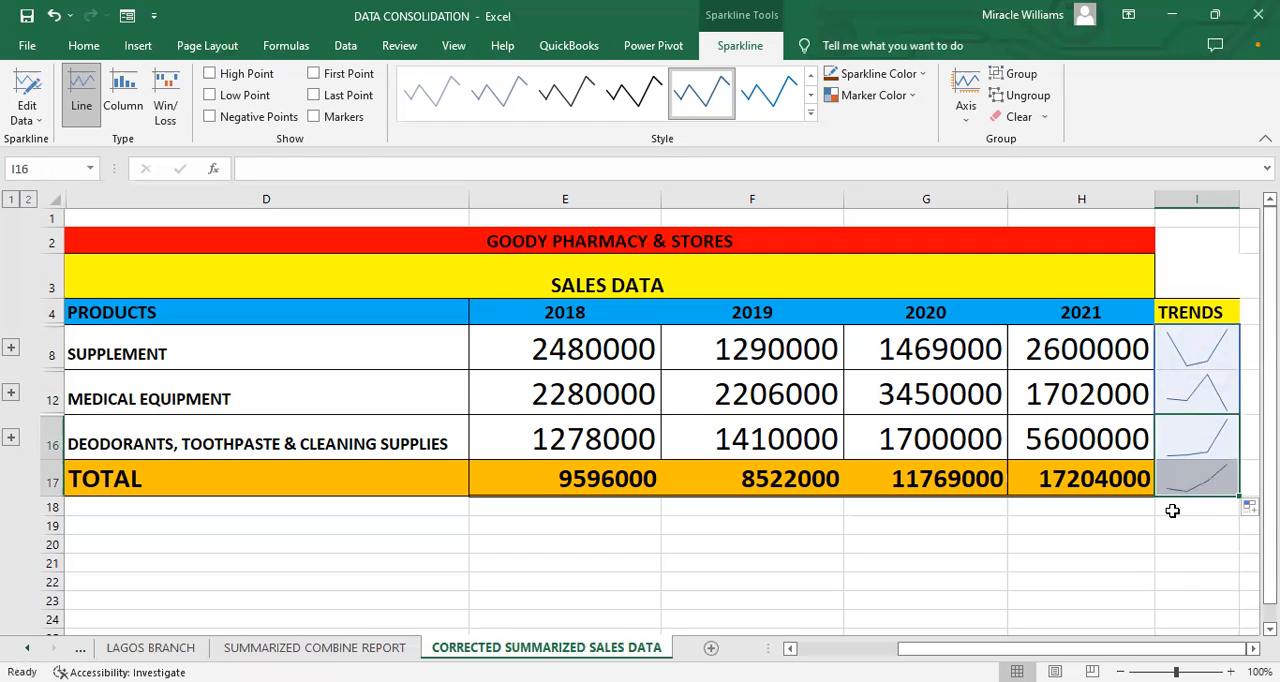
click(1168, 524)
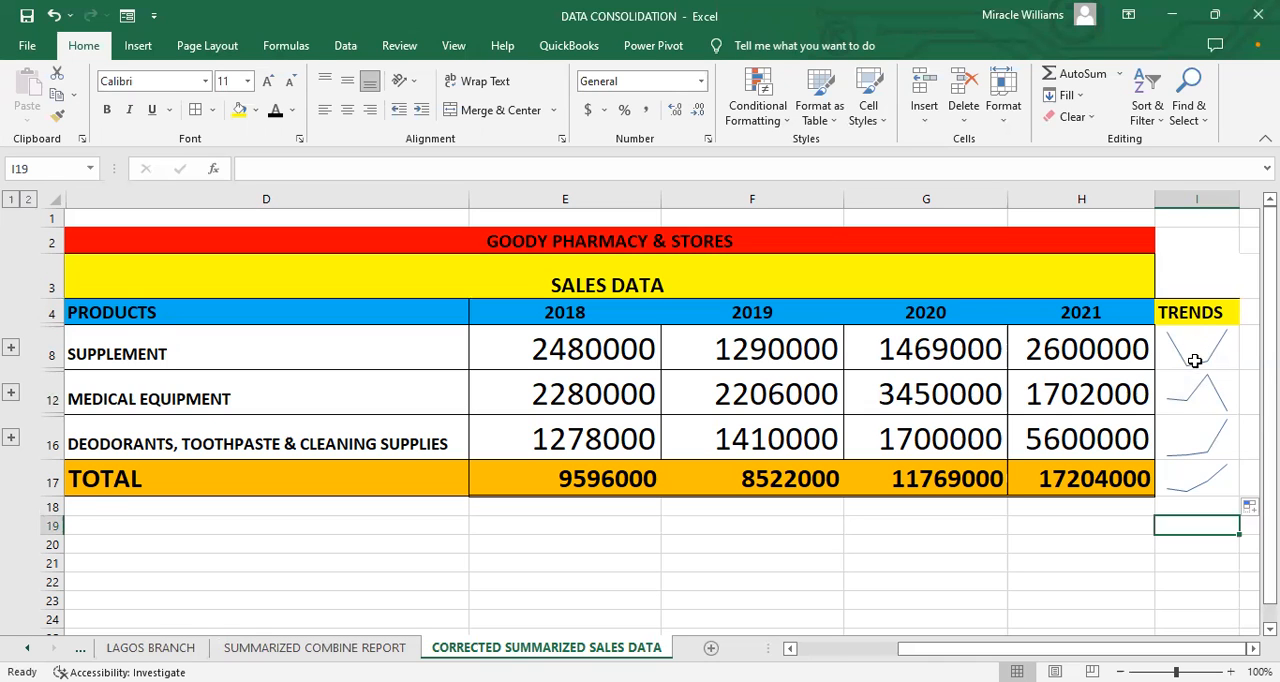
click(1181, 472)
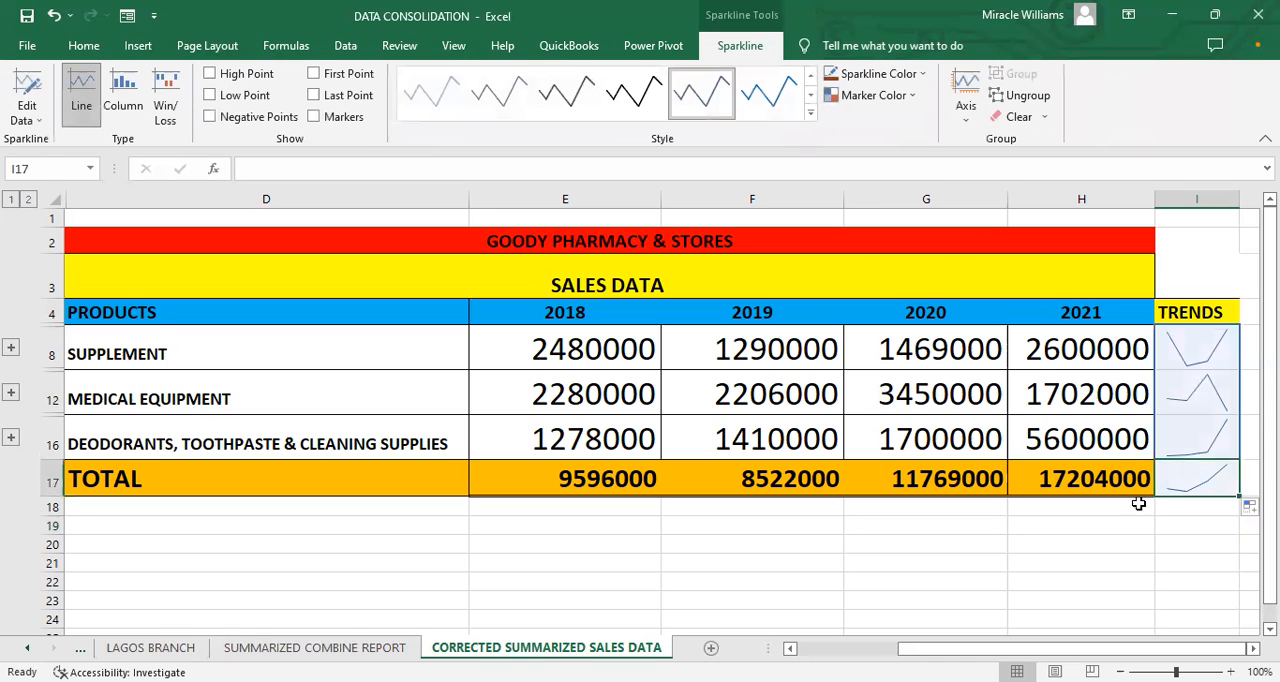
click(1066, 578)
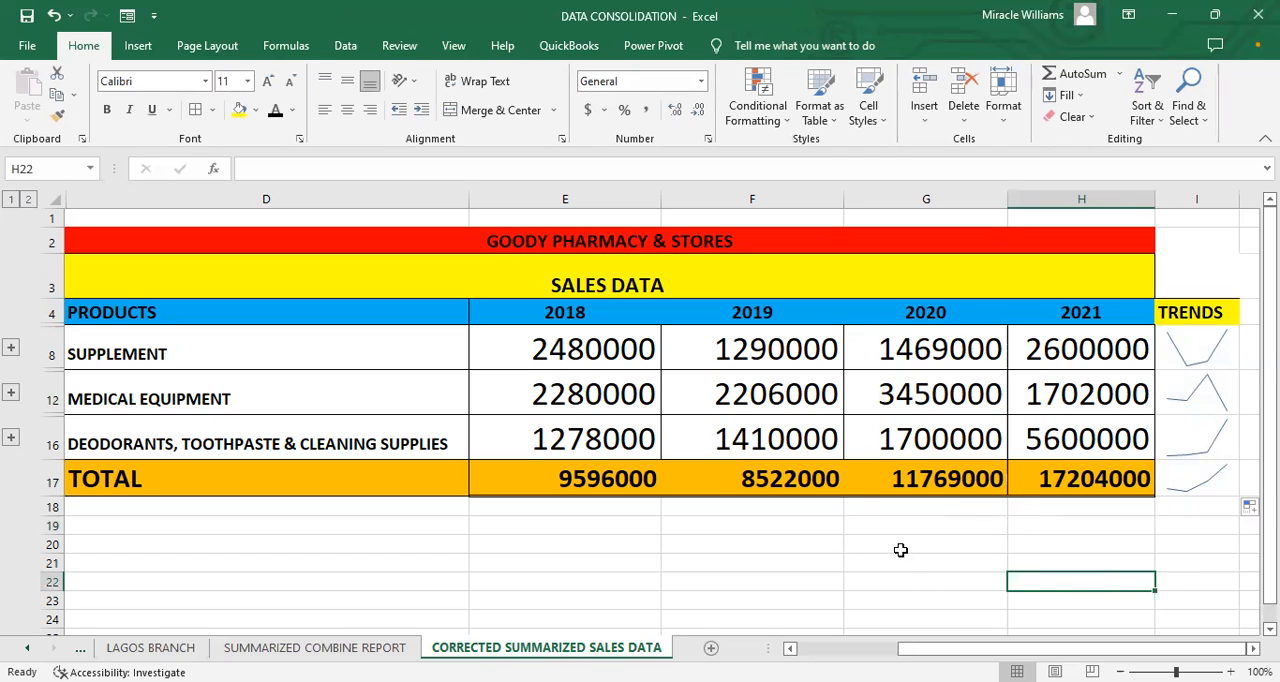
click(809, 509)
click(905, 508)
click(937, 540)
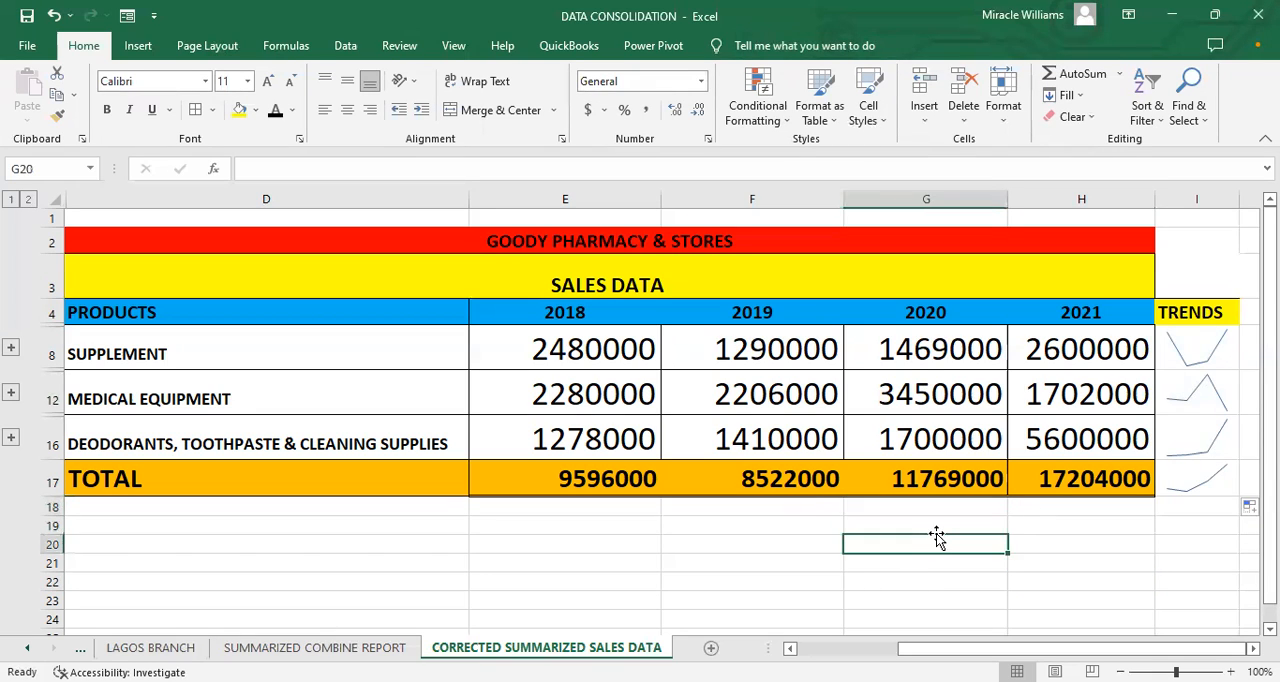
Step: Look through the branch, Sheet1 and SUMMARIZED COMBINE REPORT sheets, finishing on the CORRECTED SUMMARIZED SALES DATA sheet
click(390, 647)
click(150, 647)
click(27, 648)
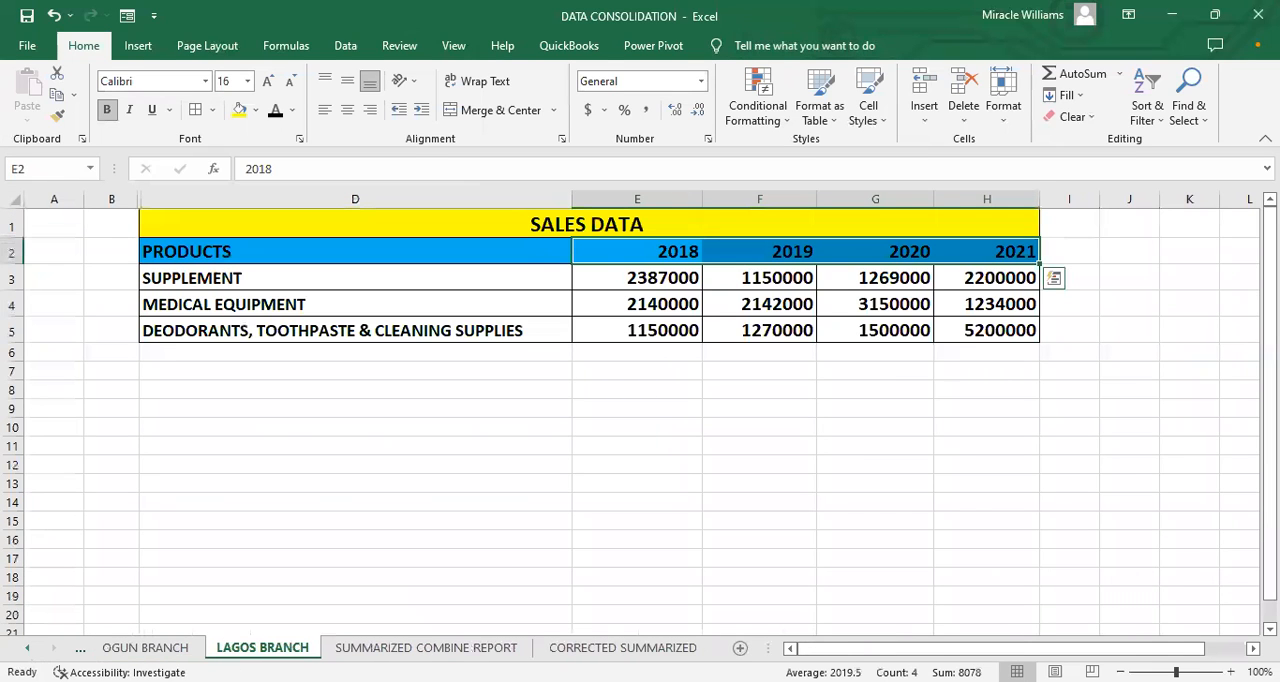
click(27, 648)
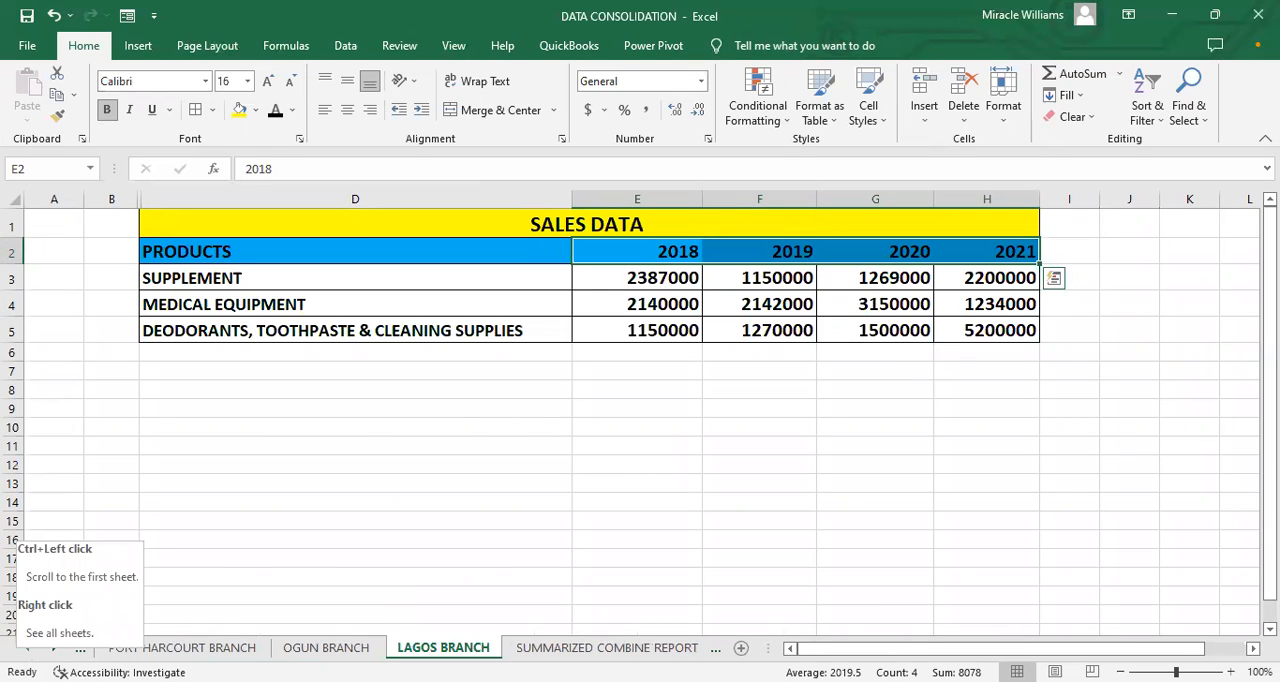
click(606, 647)
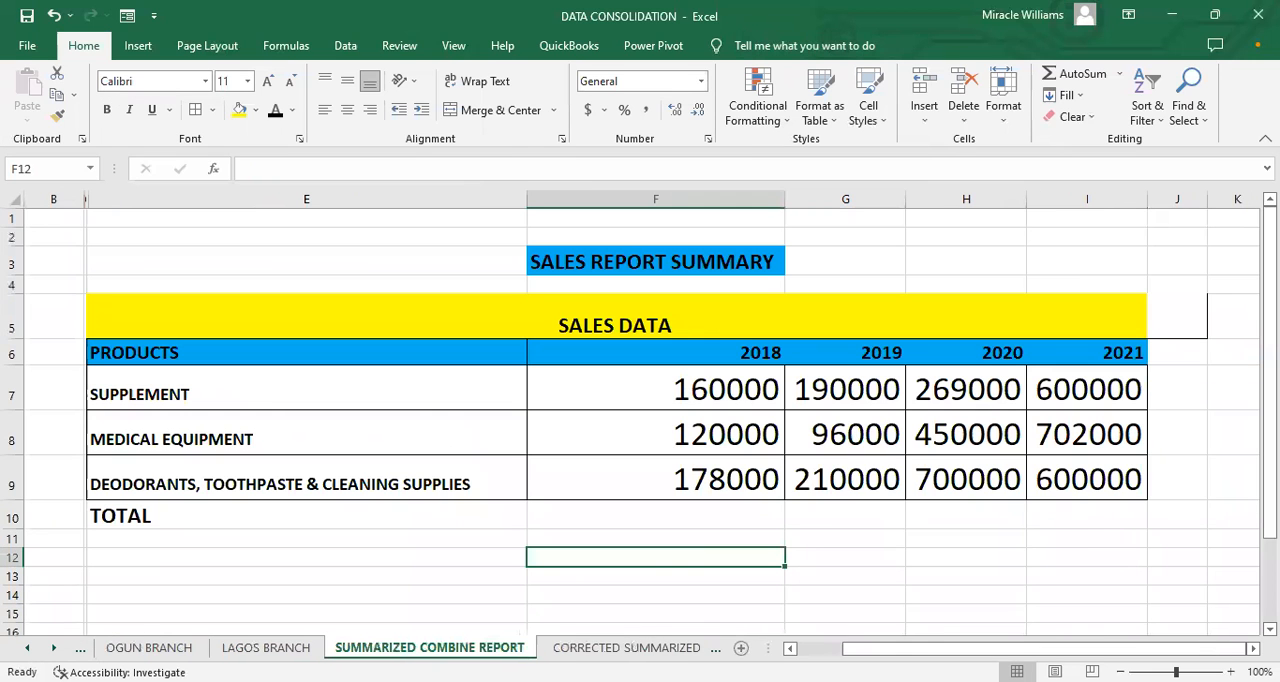
click(80, 648)
click(80, 648)
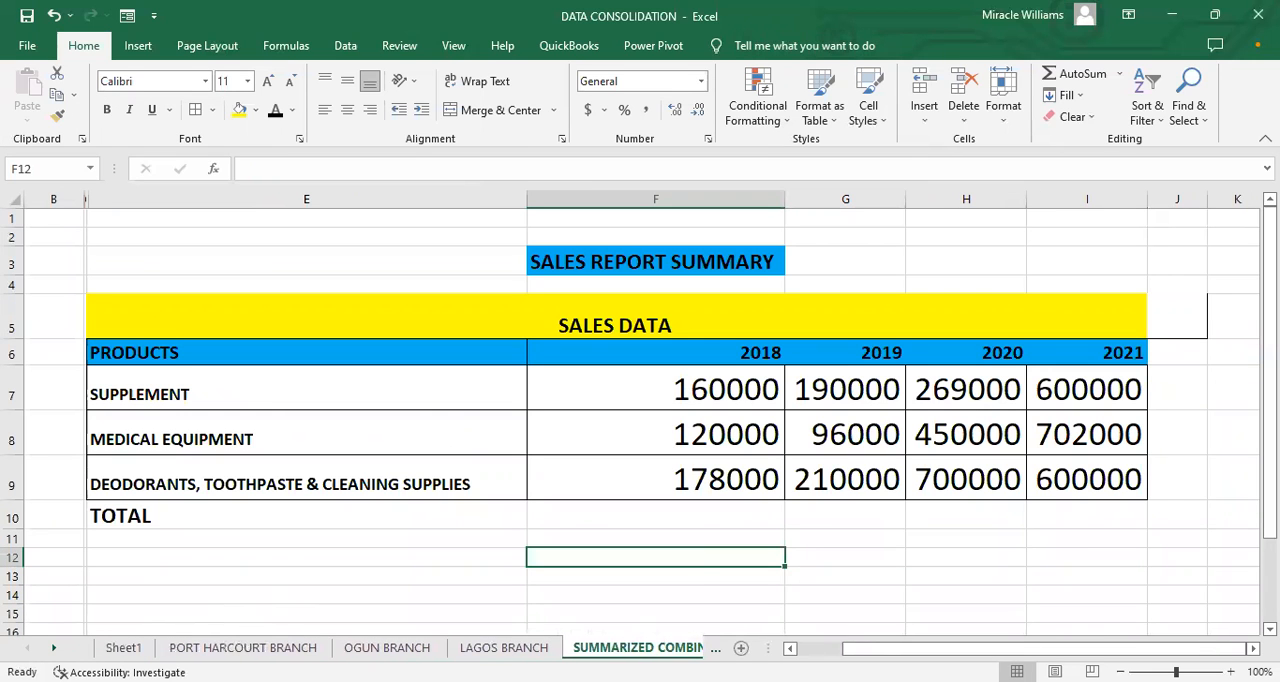
click(123, 647)
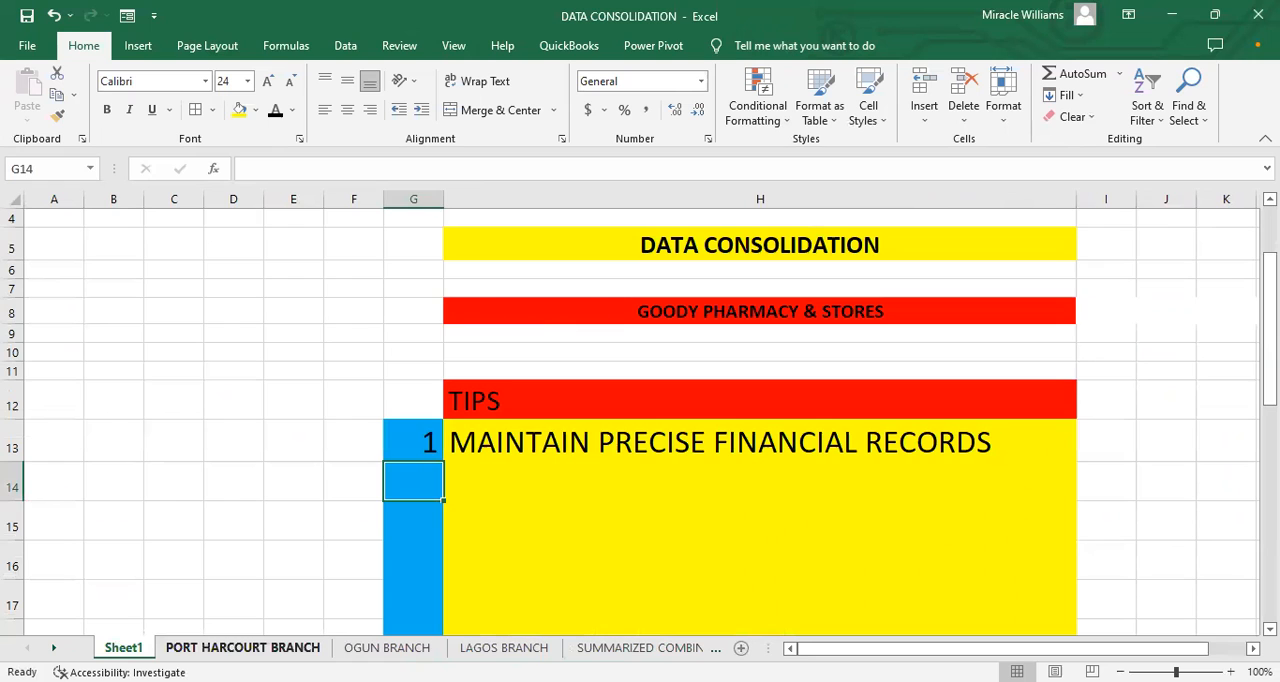
click(243, 648)
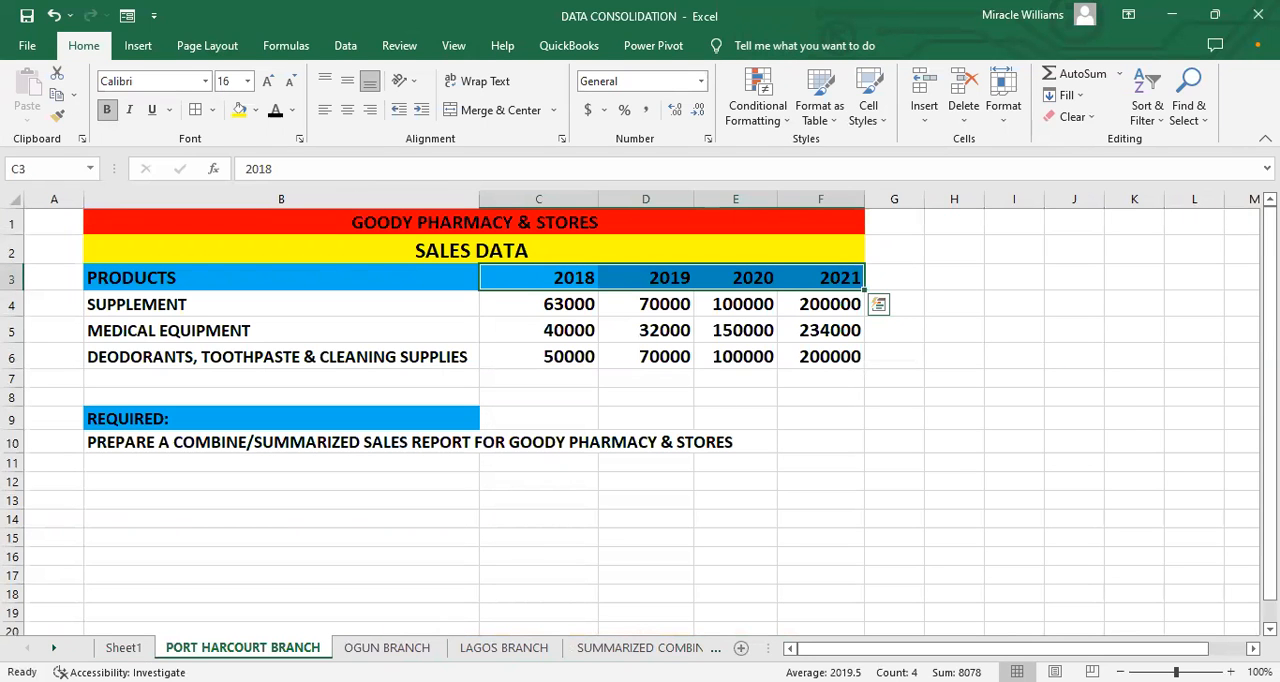
click(640, 647)
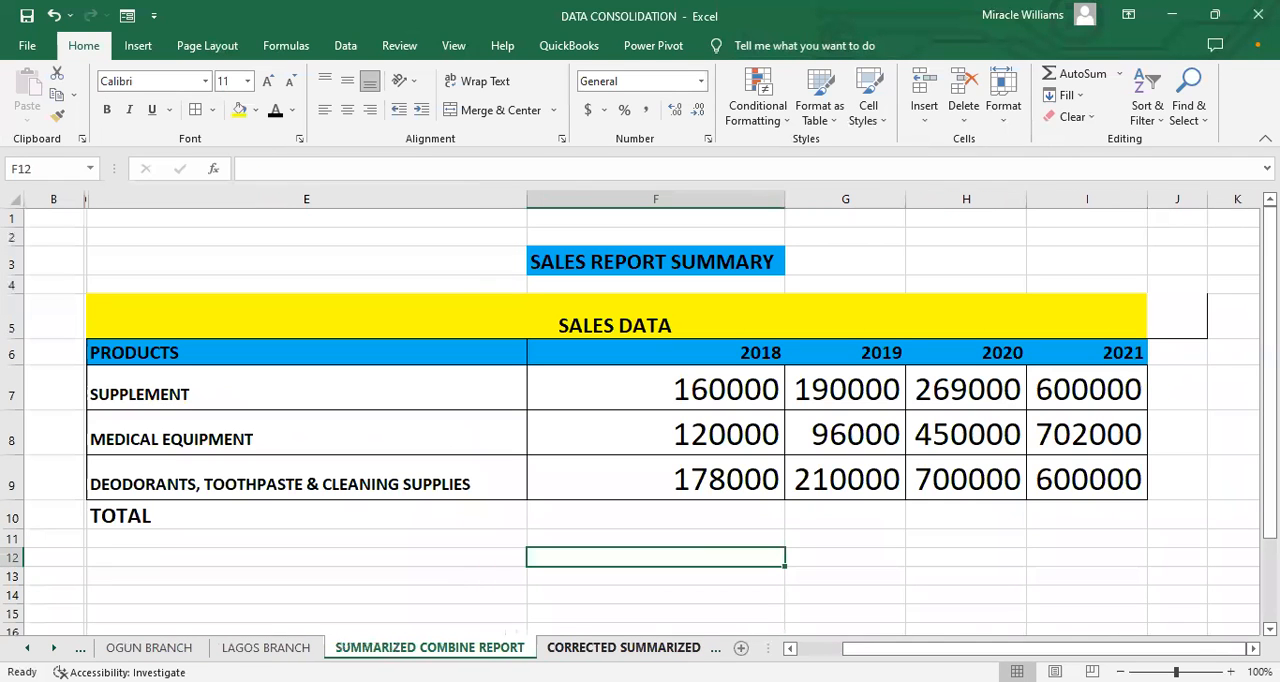
click(690, 647)
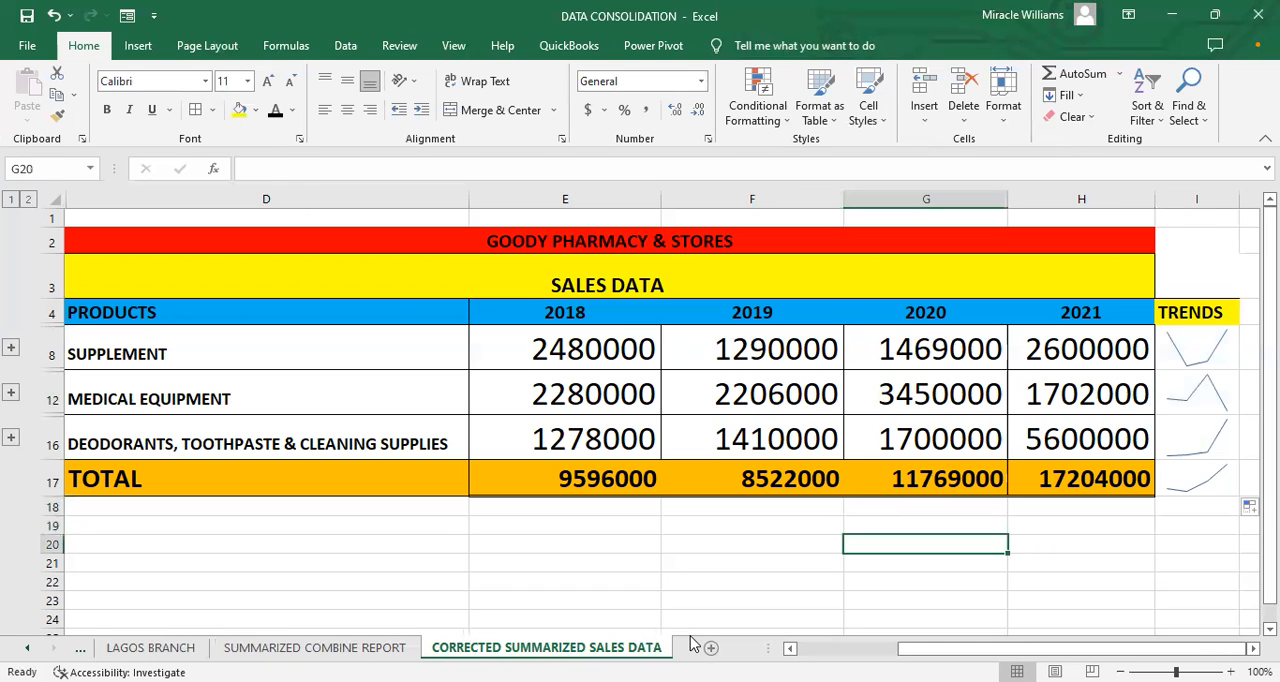
Step: Review the sparklines in the TRENDS column and the 2018 figures of the three product rows
click(1202, 338)
click(1185, 390)
click(1181, 449)
click(1186, 479)
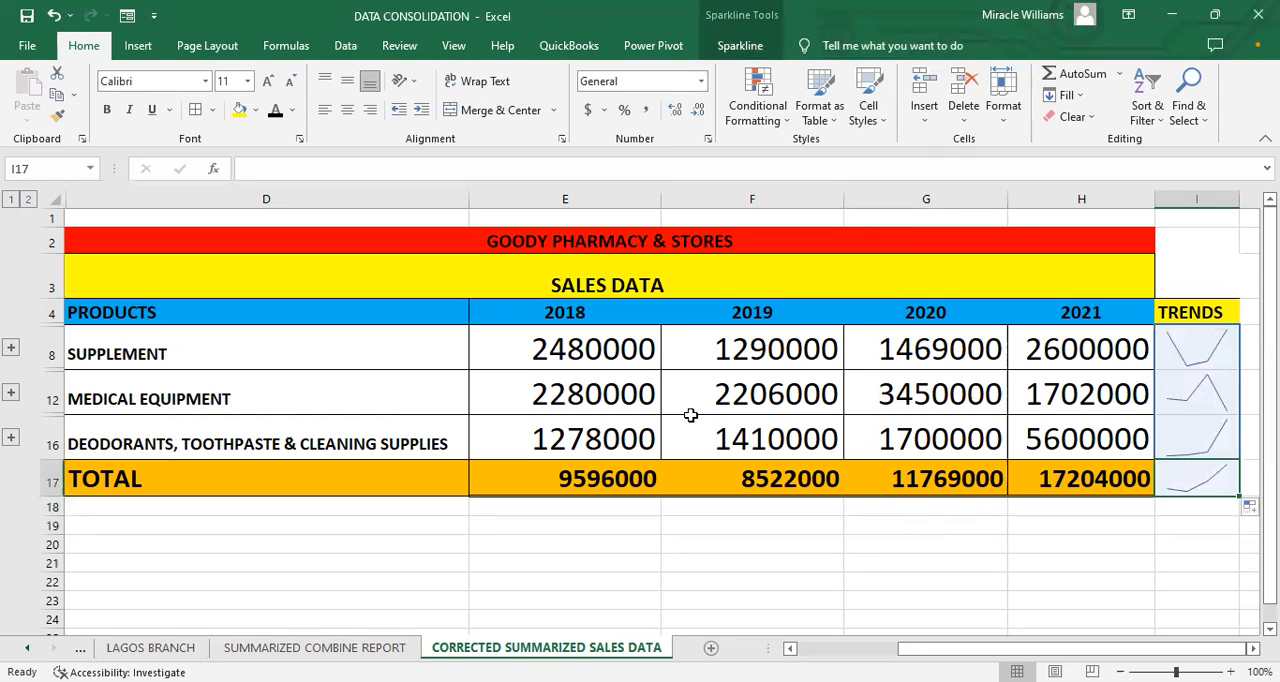
click(545, 436)
click(571, 390)
click(590, 348)
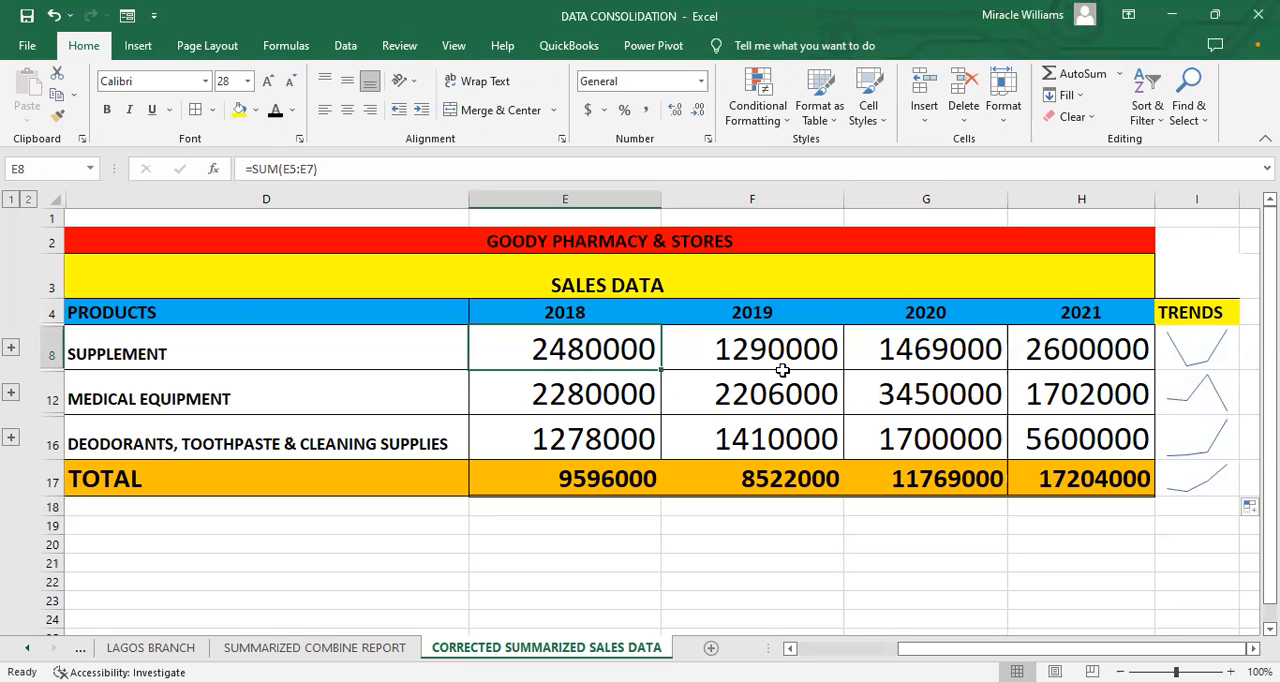
Step: Insert the recommended Clustered Bar chart comparing the product and TOTAL sales for 2018 to 2021
scroll(968, 336, left, 1)
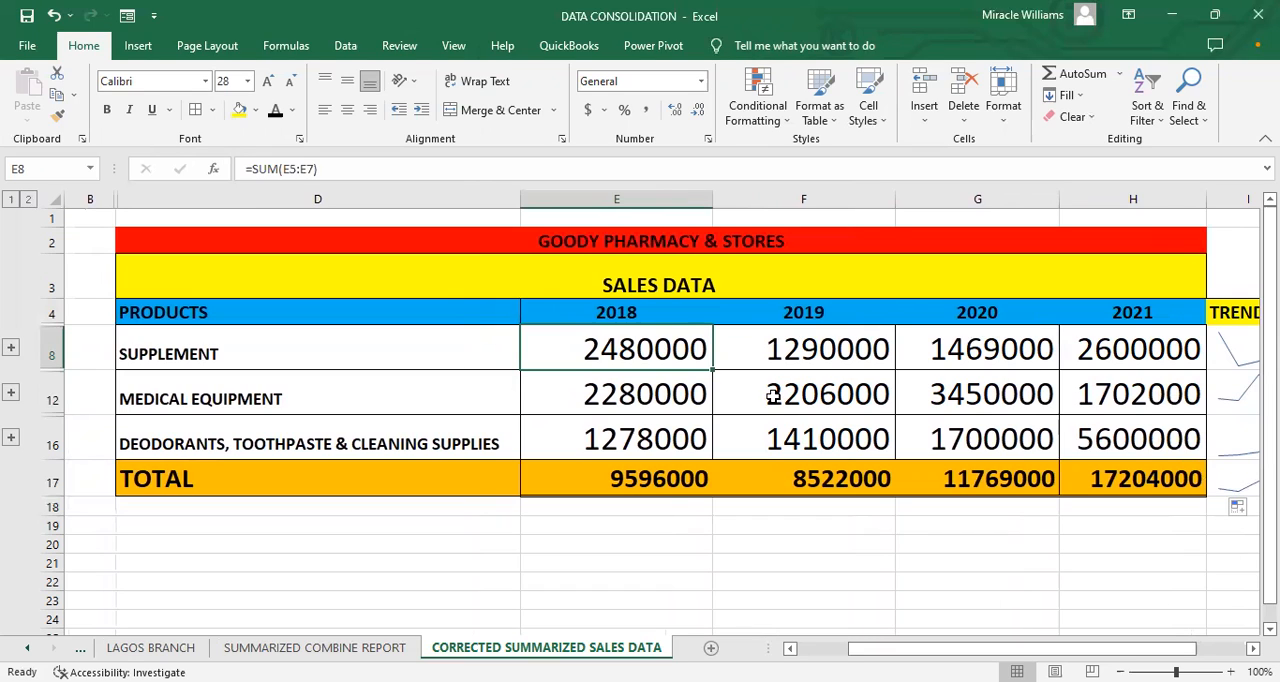
click(150, 50)
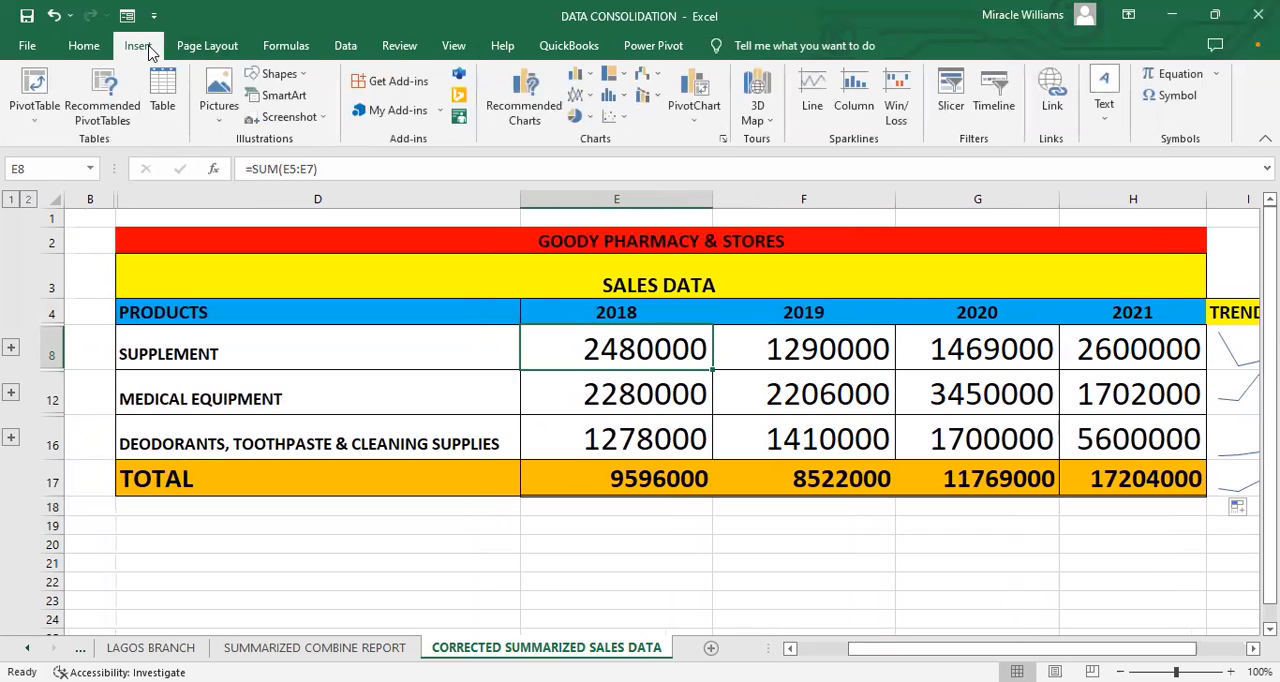
click(527, 124)
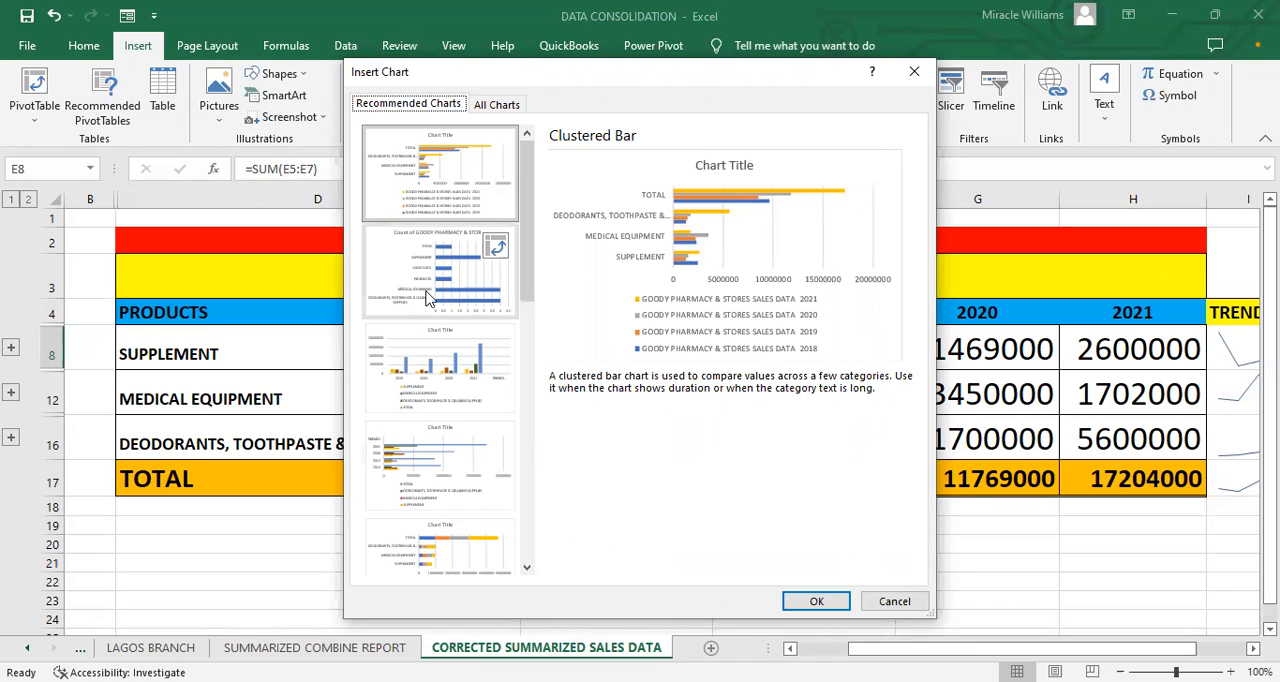
click(424, 250)
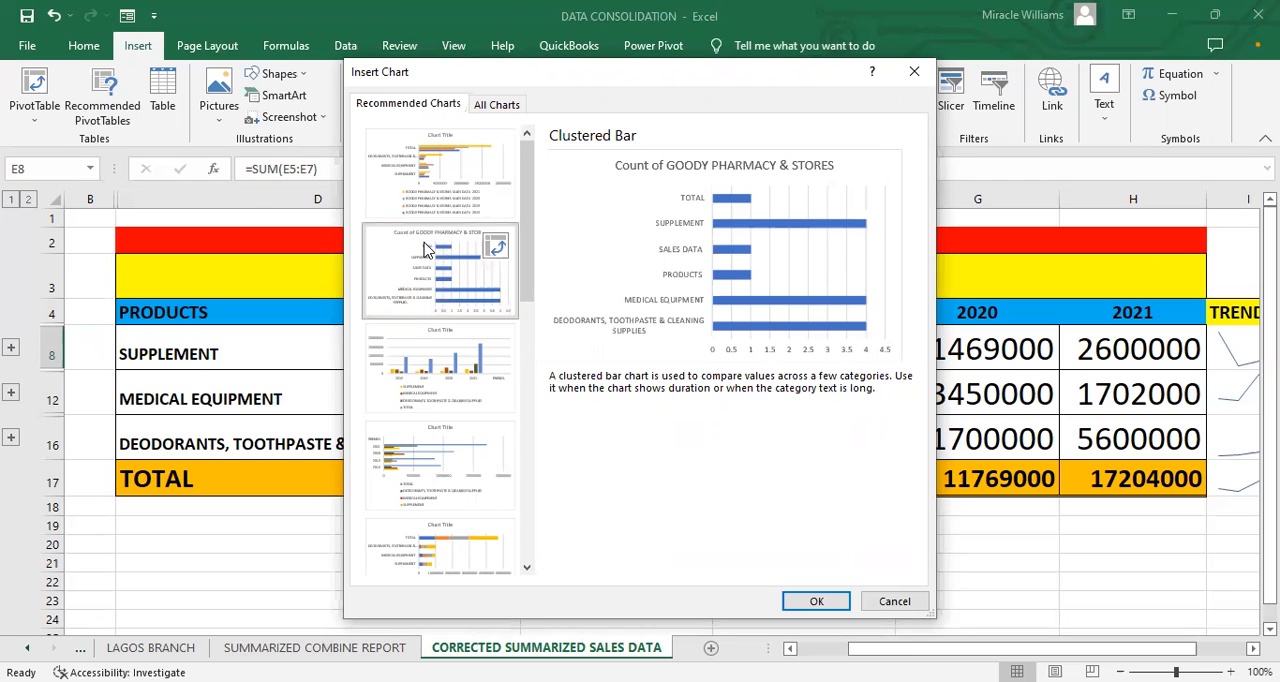
click(424, 205)
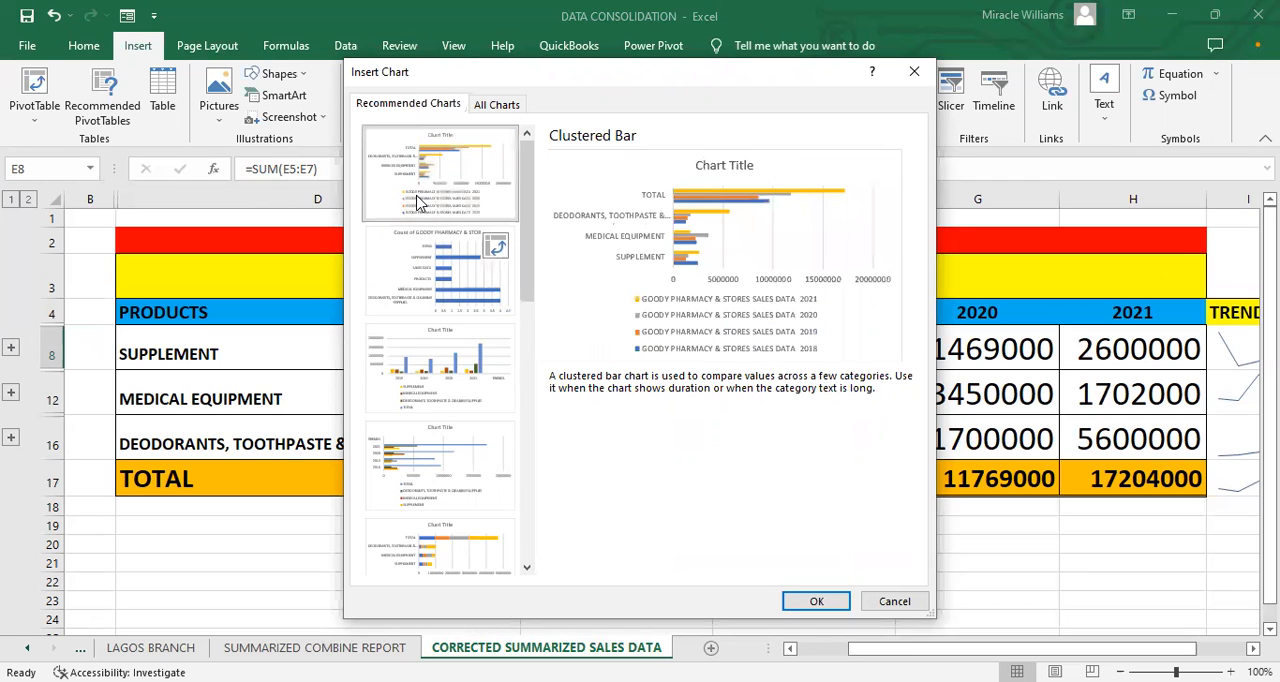
click(808, 601)
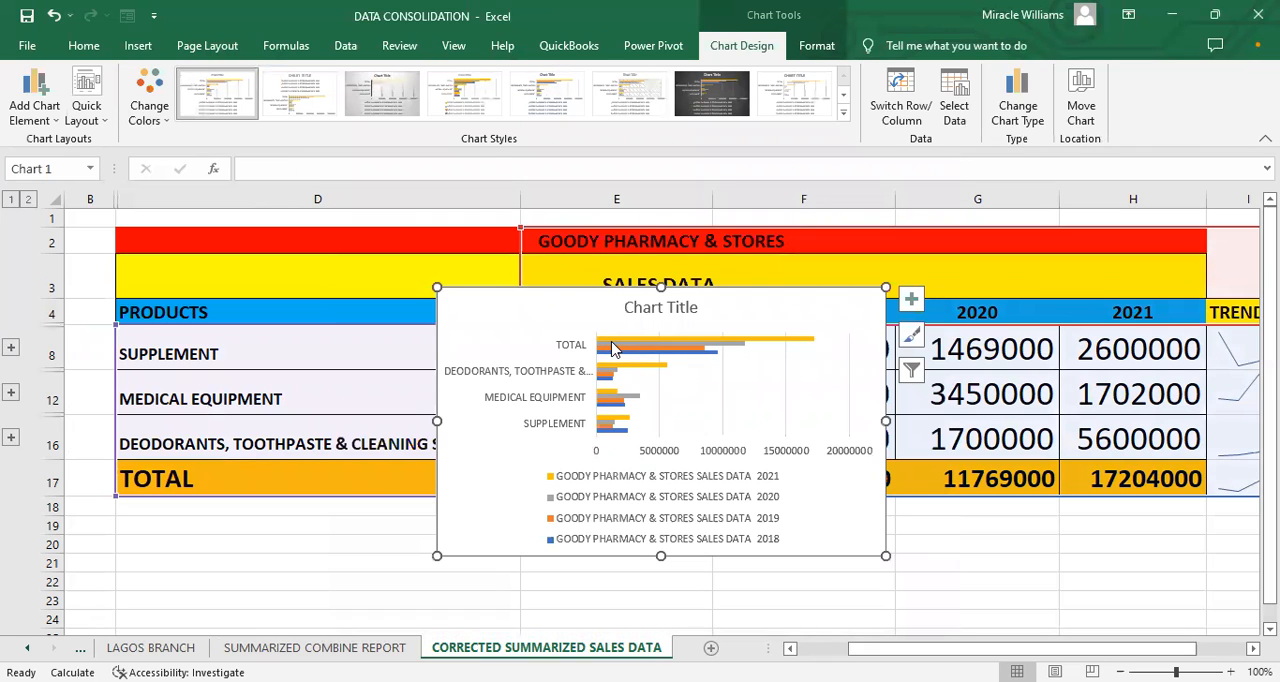
scroll(550, 370, right, 10)
scroll(550, 370, right, 10)
click(550, 370)
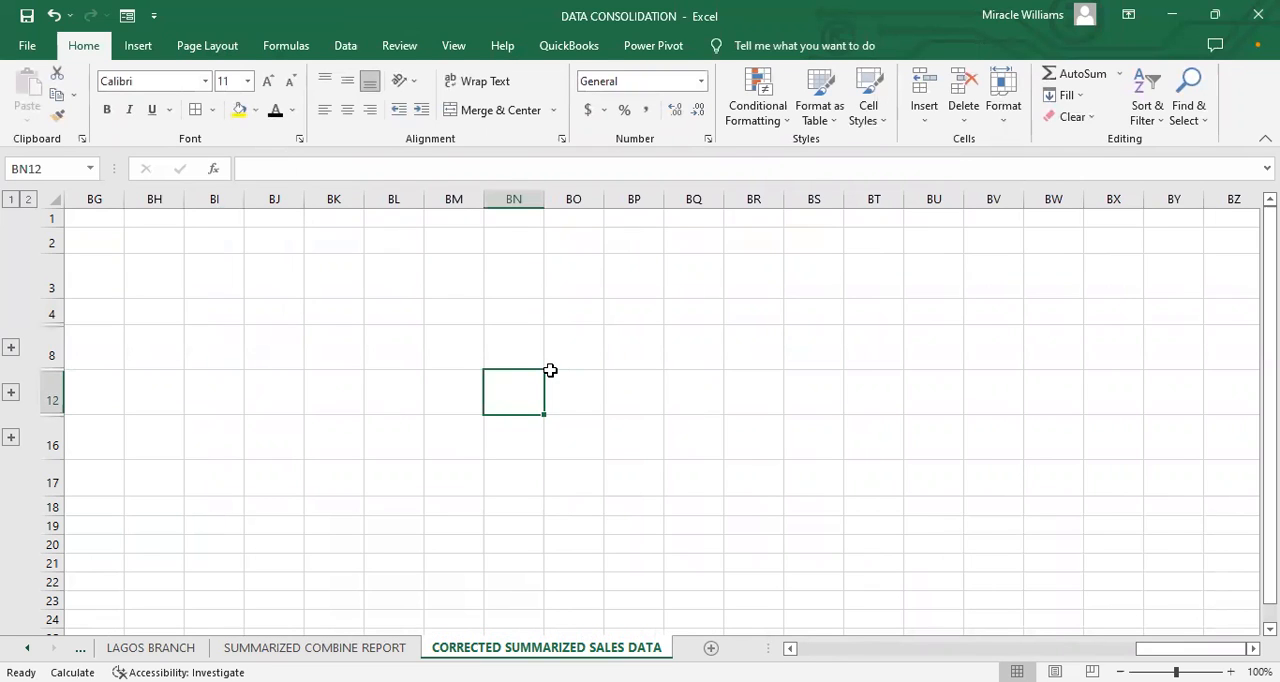
key(Left)
key(Left)
key(Left)
key(Left)
key(Left)
key(Left)
key(Left)
key(Left)
key(Left)
key(Left)
key(Left)
key(Left)
key(Left)
key(Left)
key(Left)
key(Left)
key(Left)
key(Left)
key(Left)
key(Left)
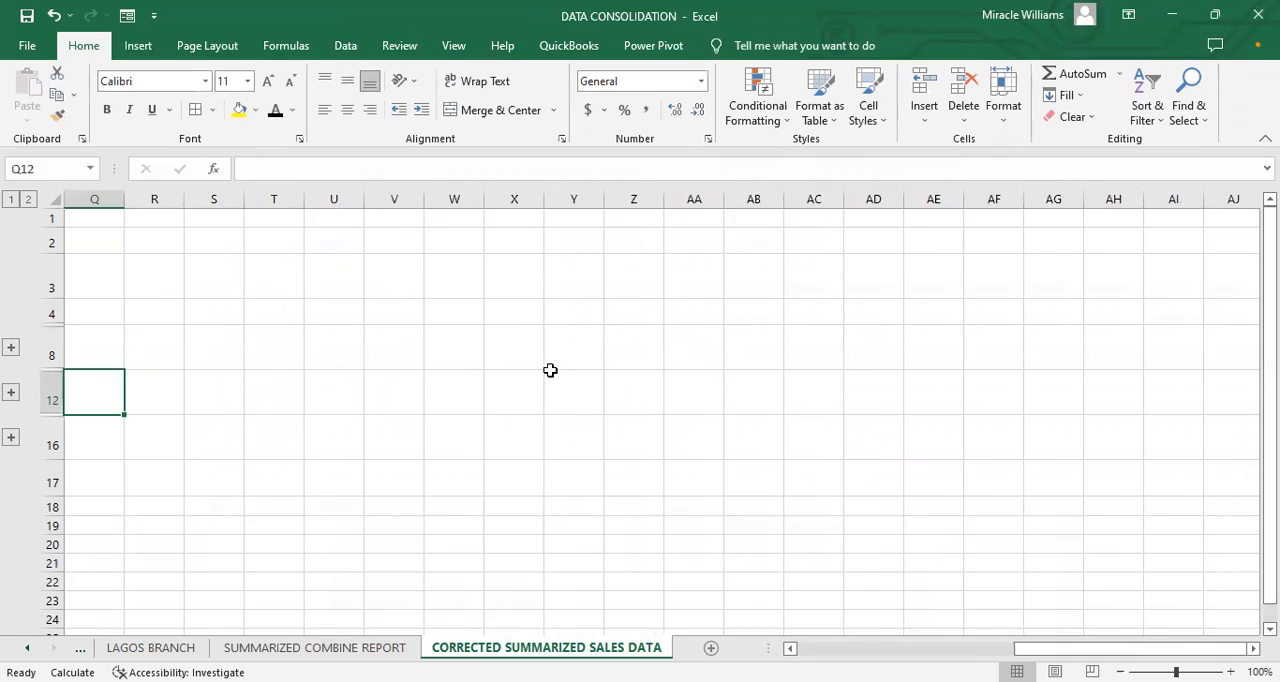
key(Left)
key(Left)
key(Left)
key(Left)
key(Left)
key(Left)
key(Left)
key(Left)
key(Left)
key(Left)
key(Left)
key(Left)
key(Left)
key(Left)
key(Left)
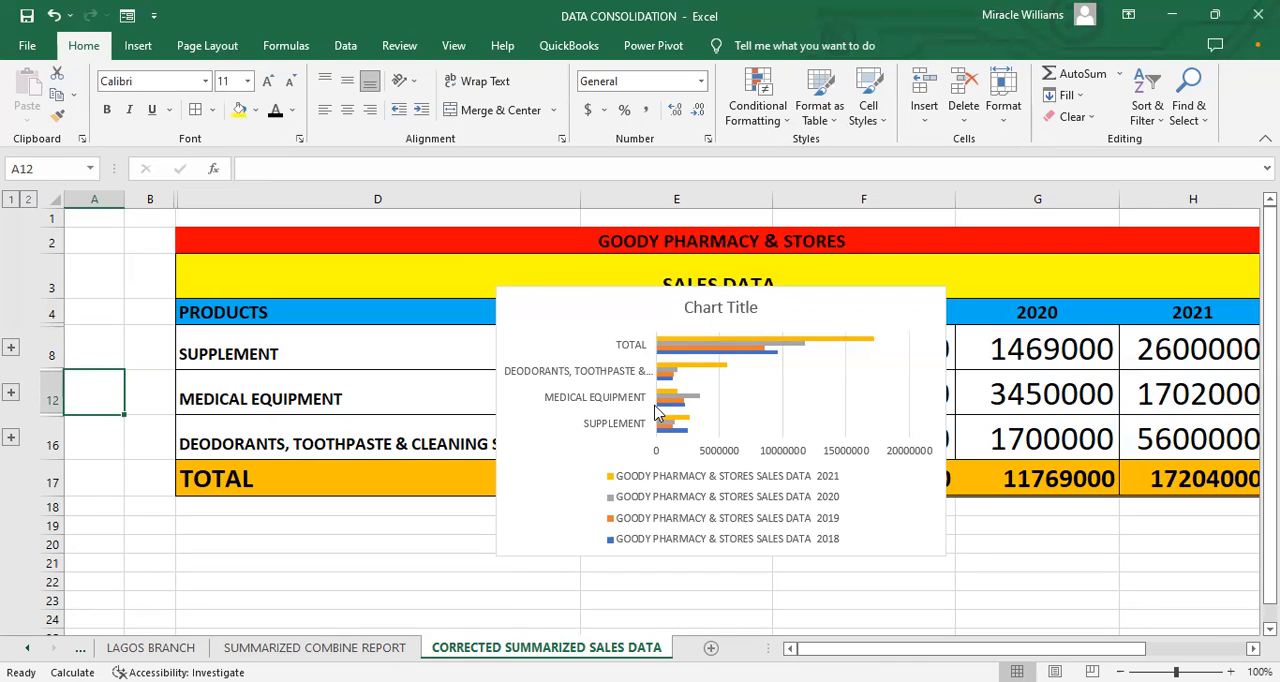
Step: Delete the 2021 series from the clustered bar chart
click(1150, 479)
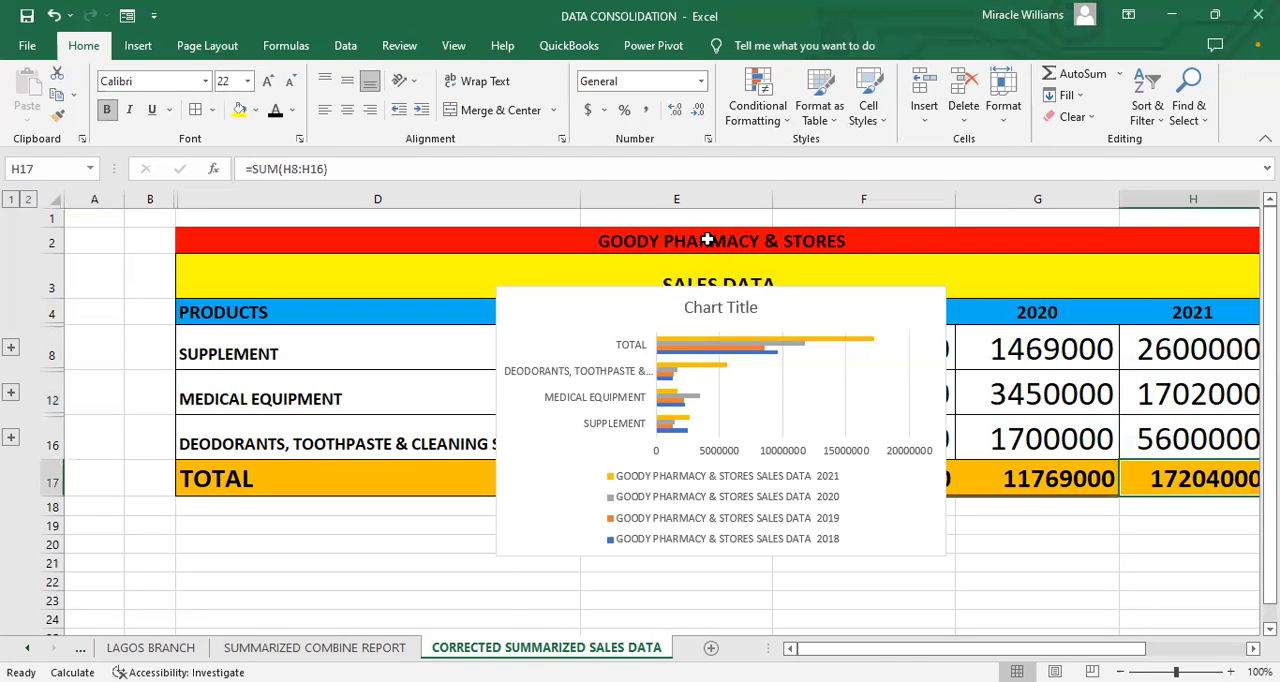
click(755, 338)
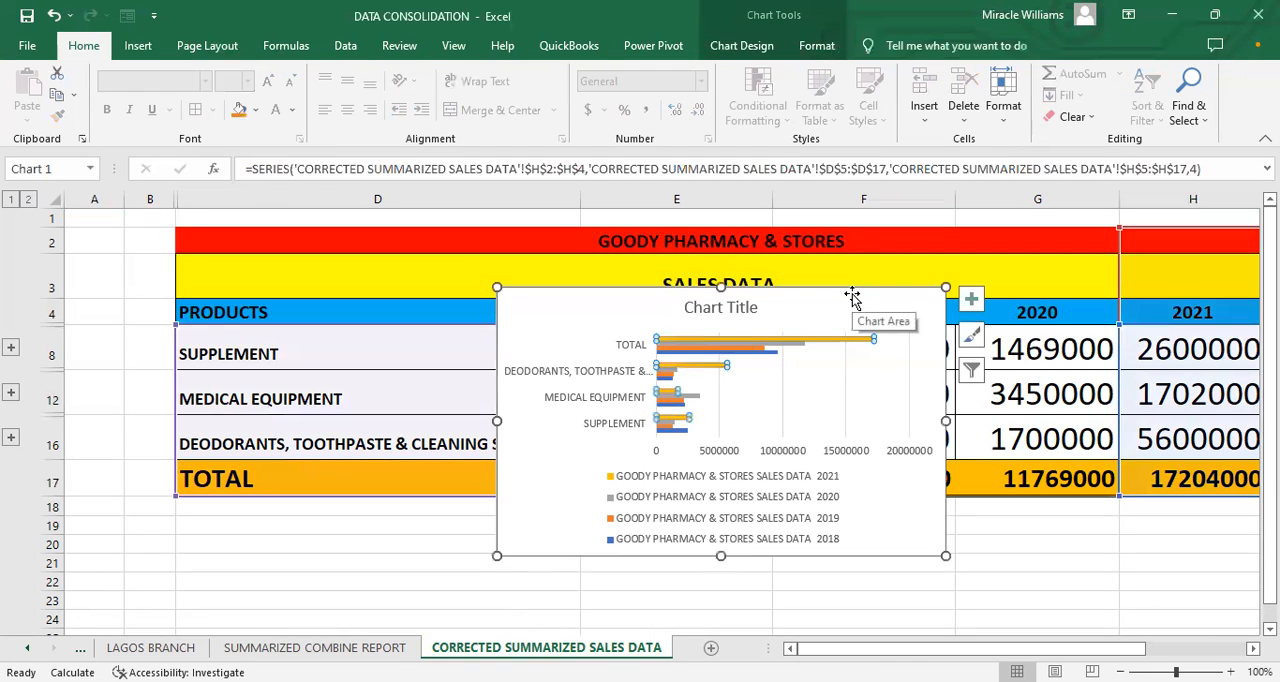
key(Delete)
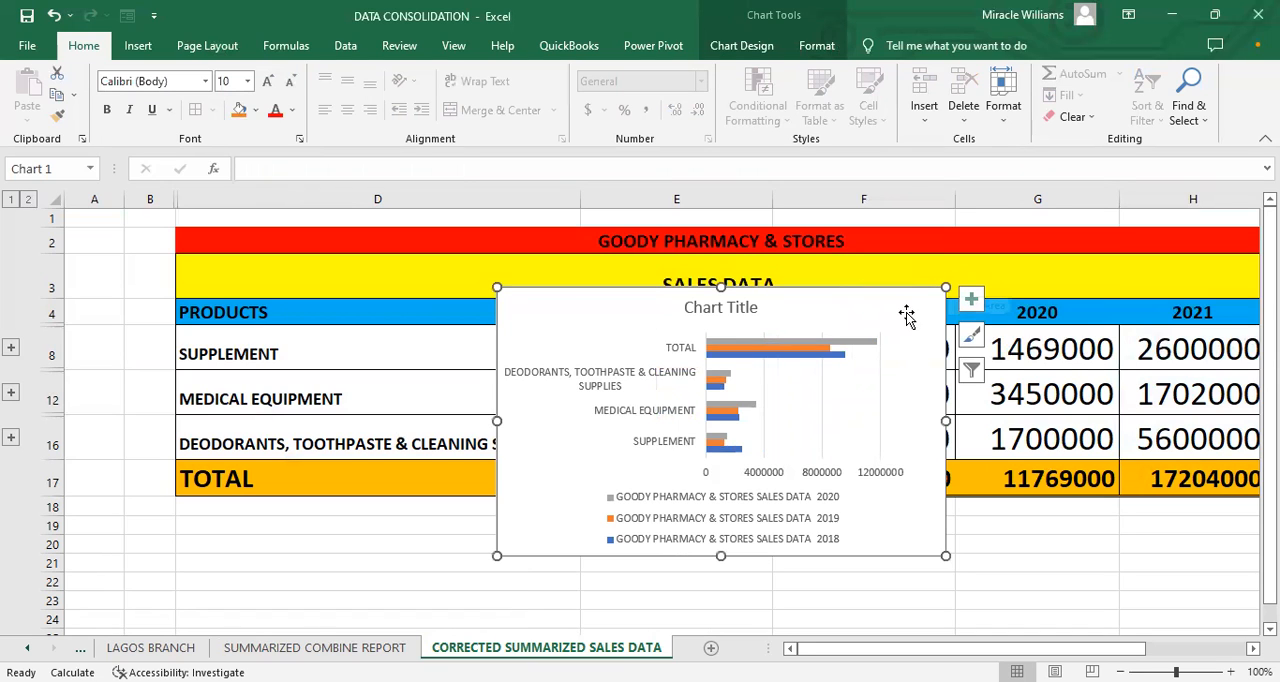
Step: Move the chart well below the sales table to about row 39 and return to the top of the sheet
drag(906, 316, 404, 484)
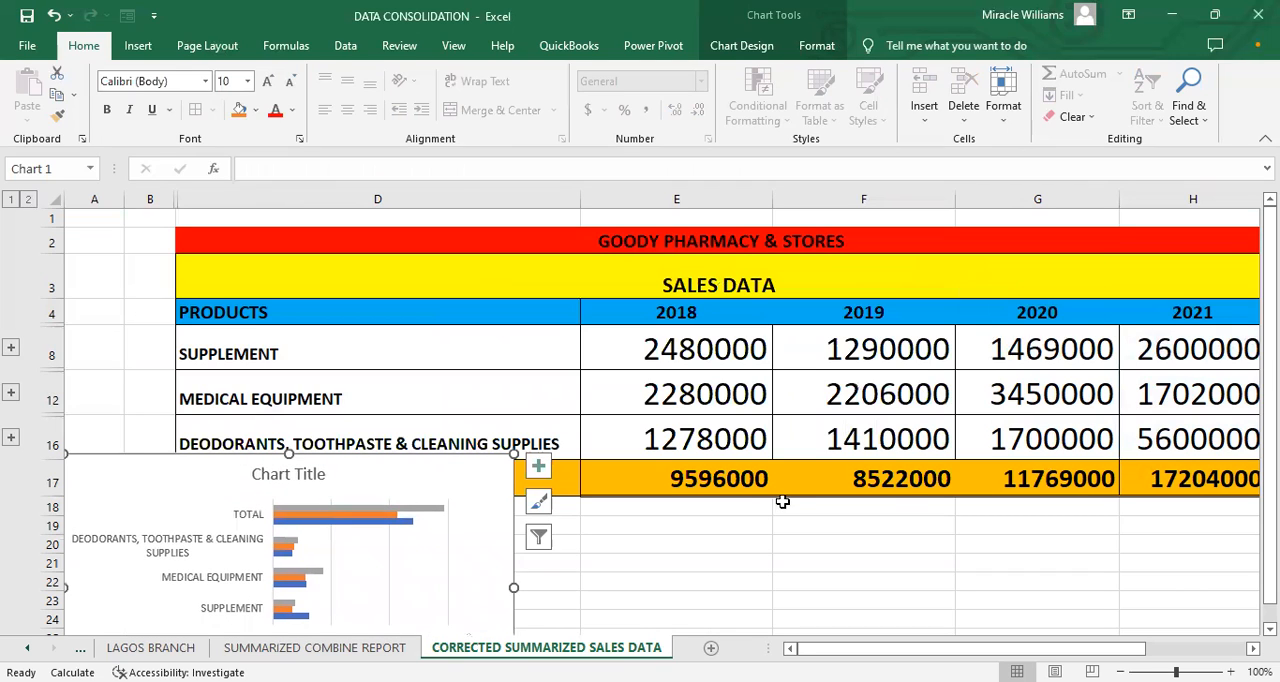
key(Right)
key(Right)
key(Right)
key(Right)
key(Right)
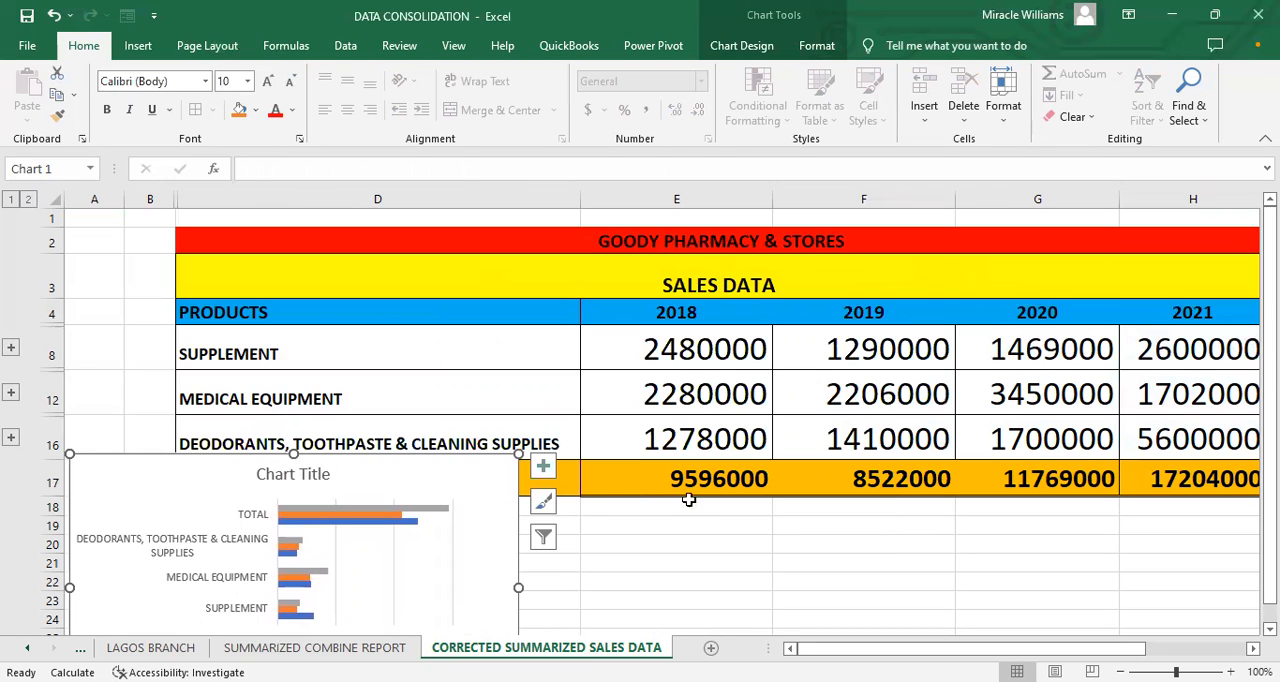
drag(482, 475, 500, 631)
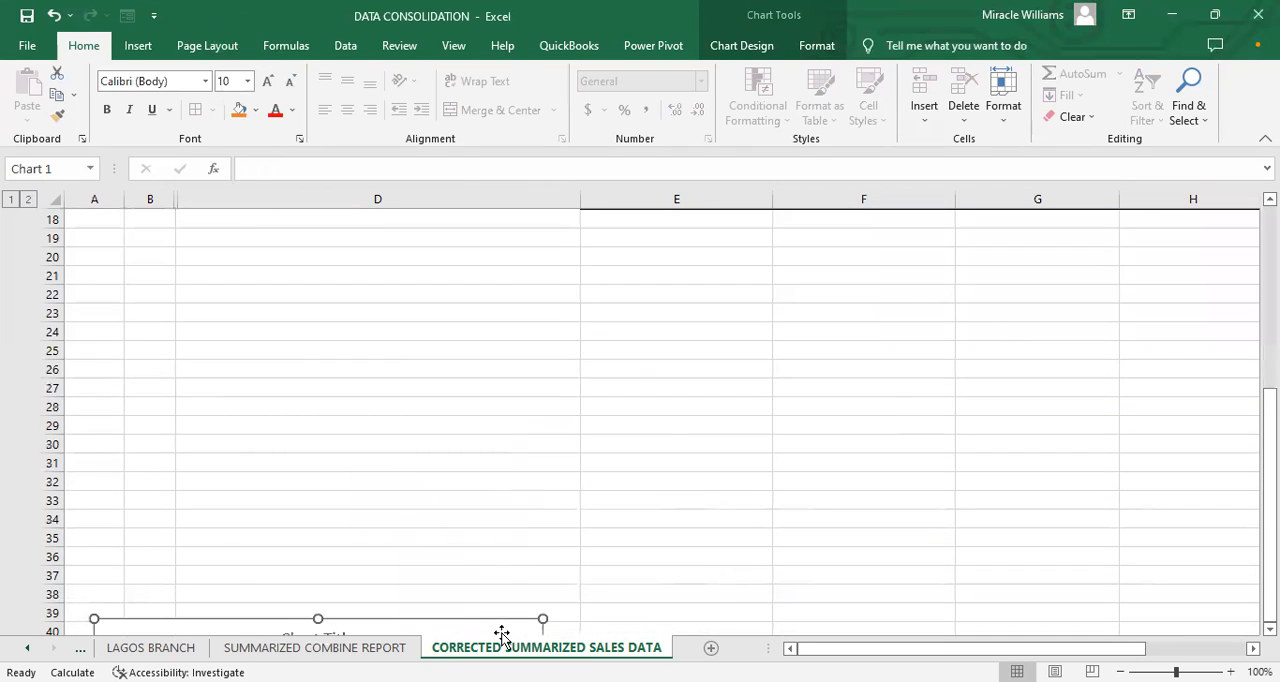
click(494, 576)
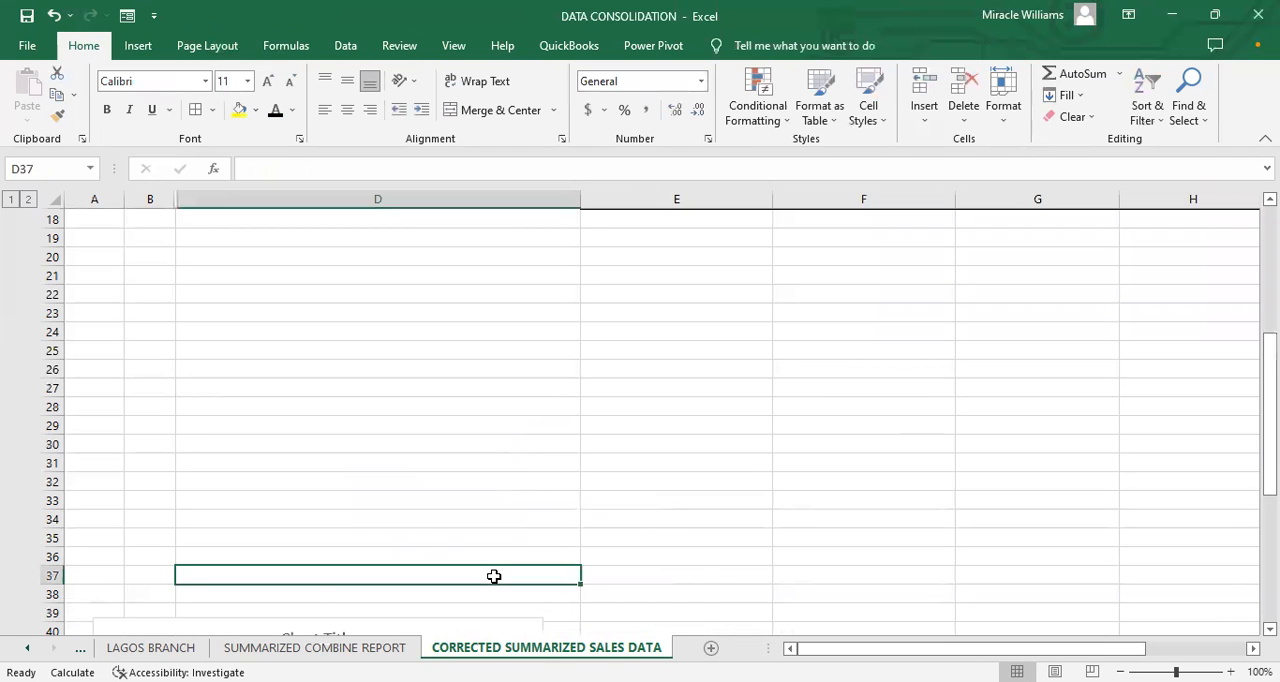
key(Up)
key(Up)
key(Up)
key(Up)
key(Up)
key(Up)
key(Up)
key(Up)
key(Up)
key(Up)
key(Up)
key(Up)
key(Up)
key(Up)
key(Up)
key(Up)
key(Up)
key(Up)
key(Up)
key(Up)
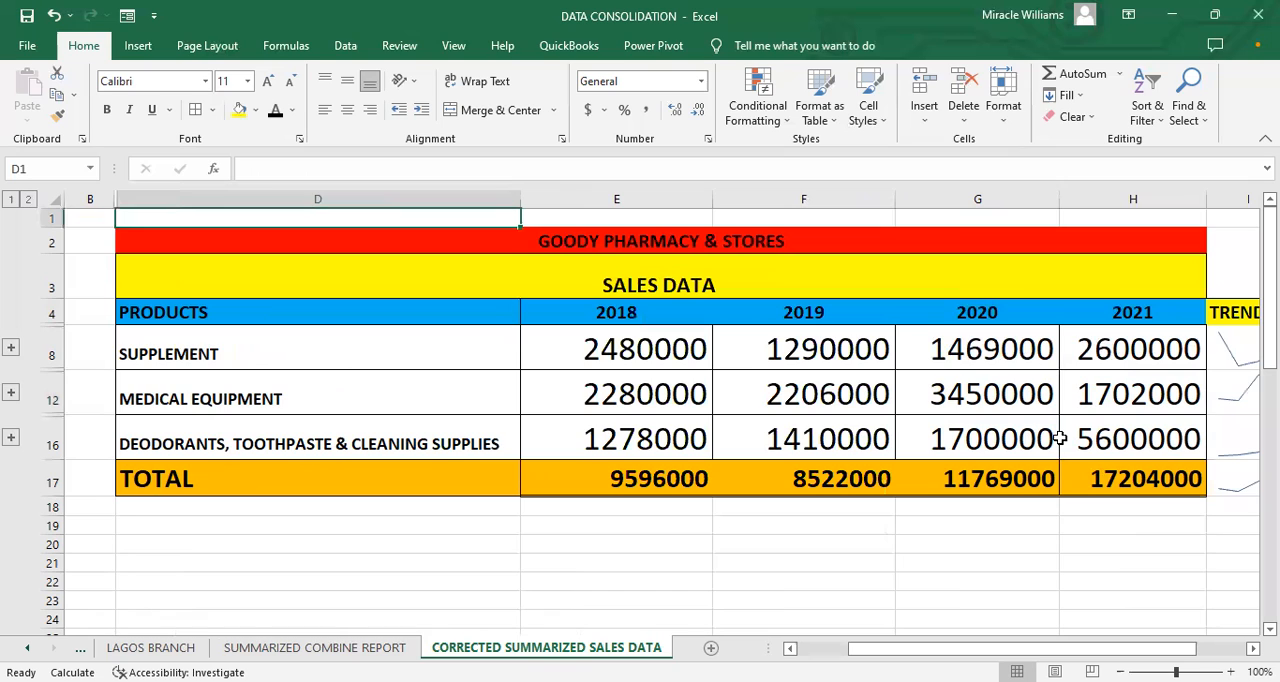
click(841, 525)
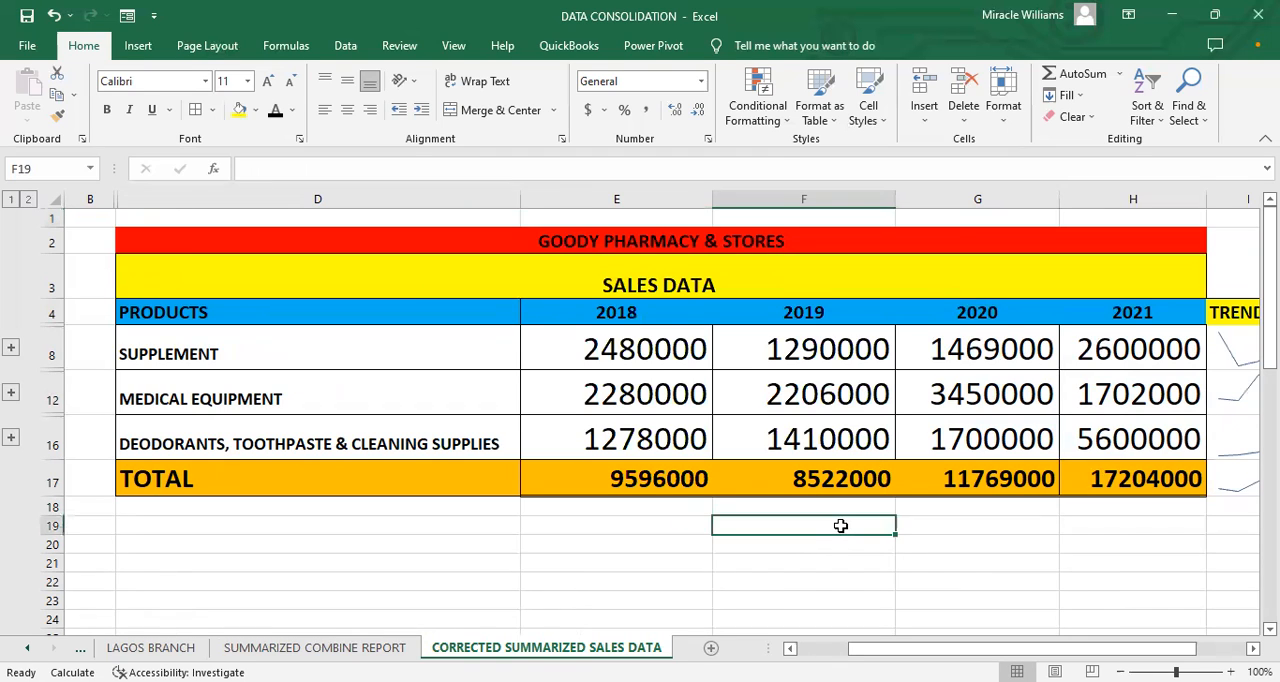
text(=)
click(650, 468)
text(+)
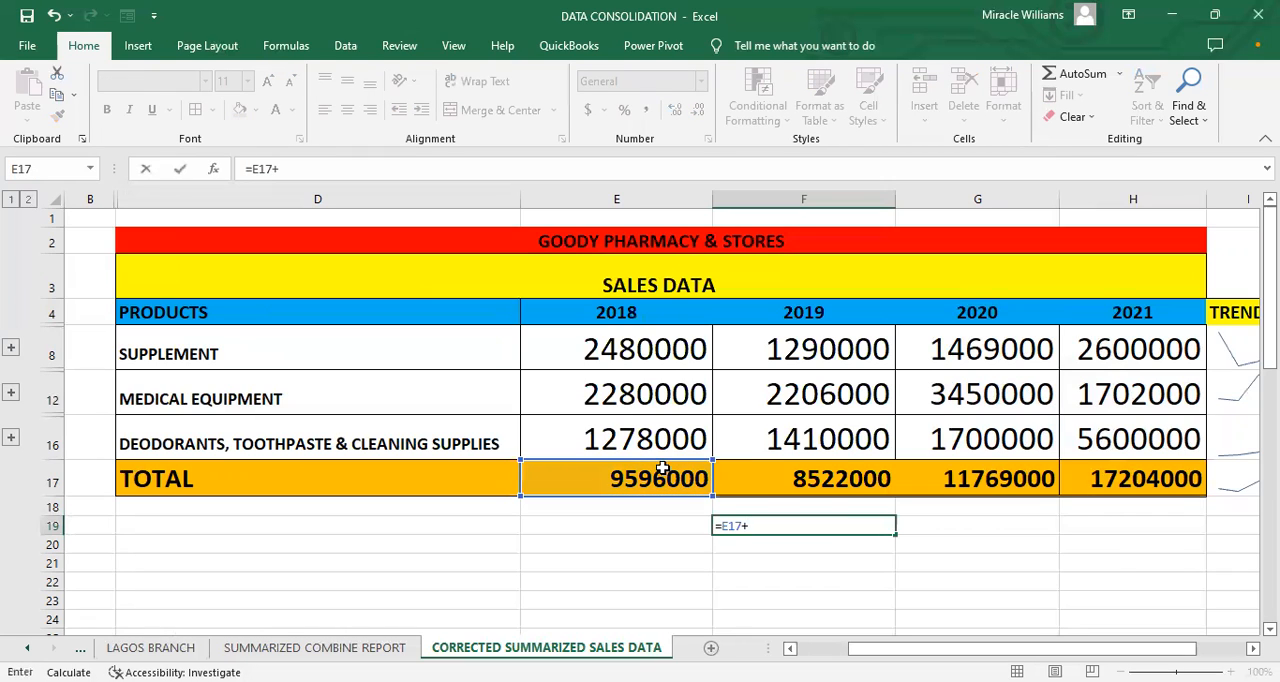
click(773, 479)
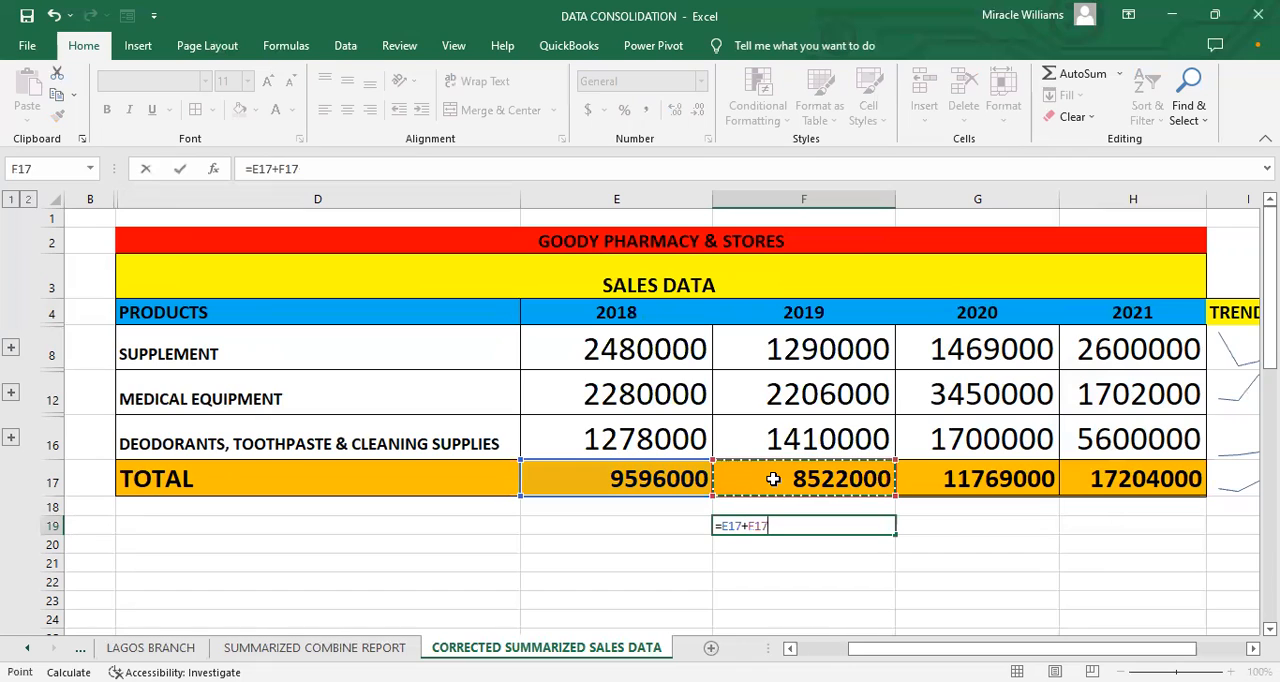
text(+)
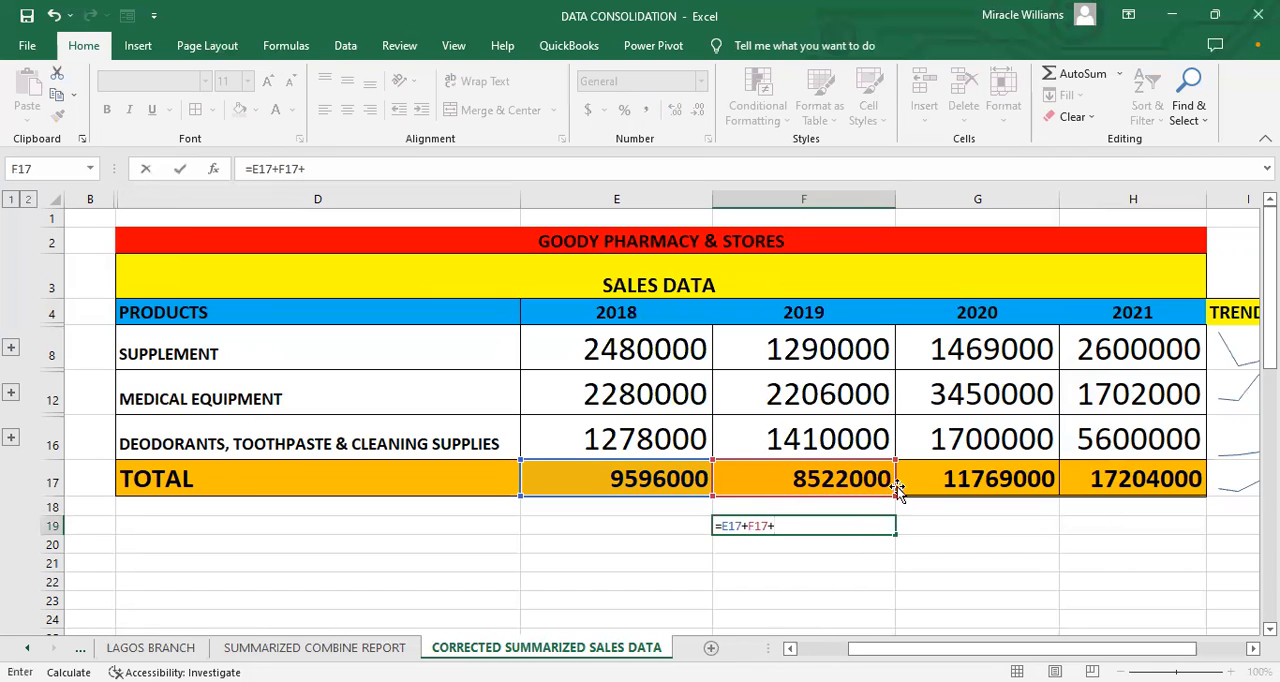
click(941, 479)
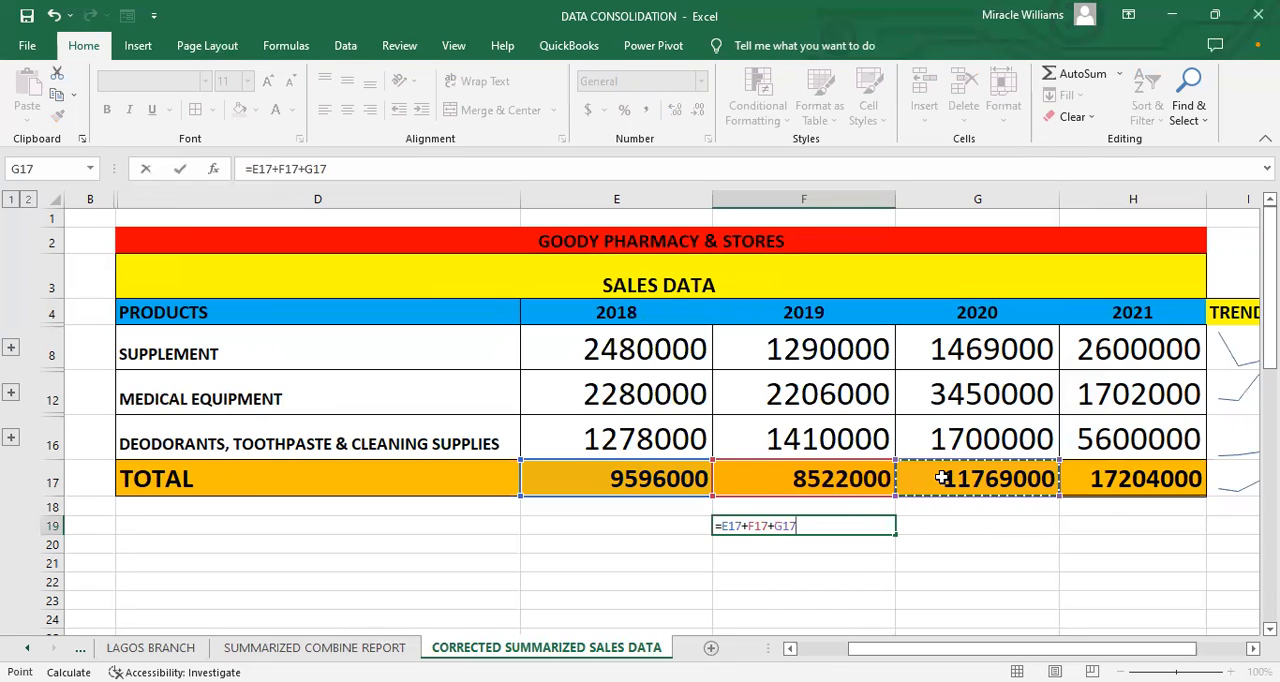
key(BackSpace)
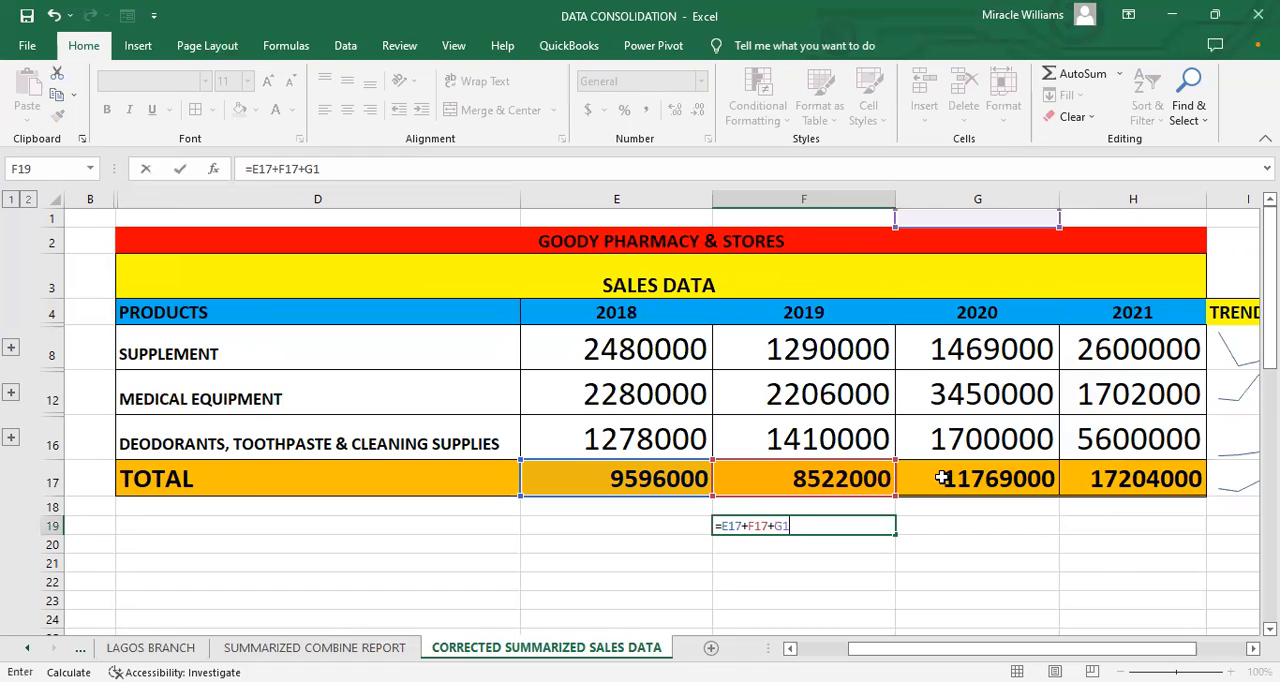
key(Escape)
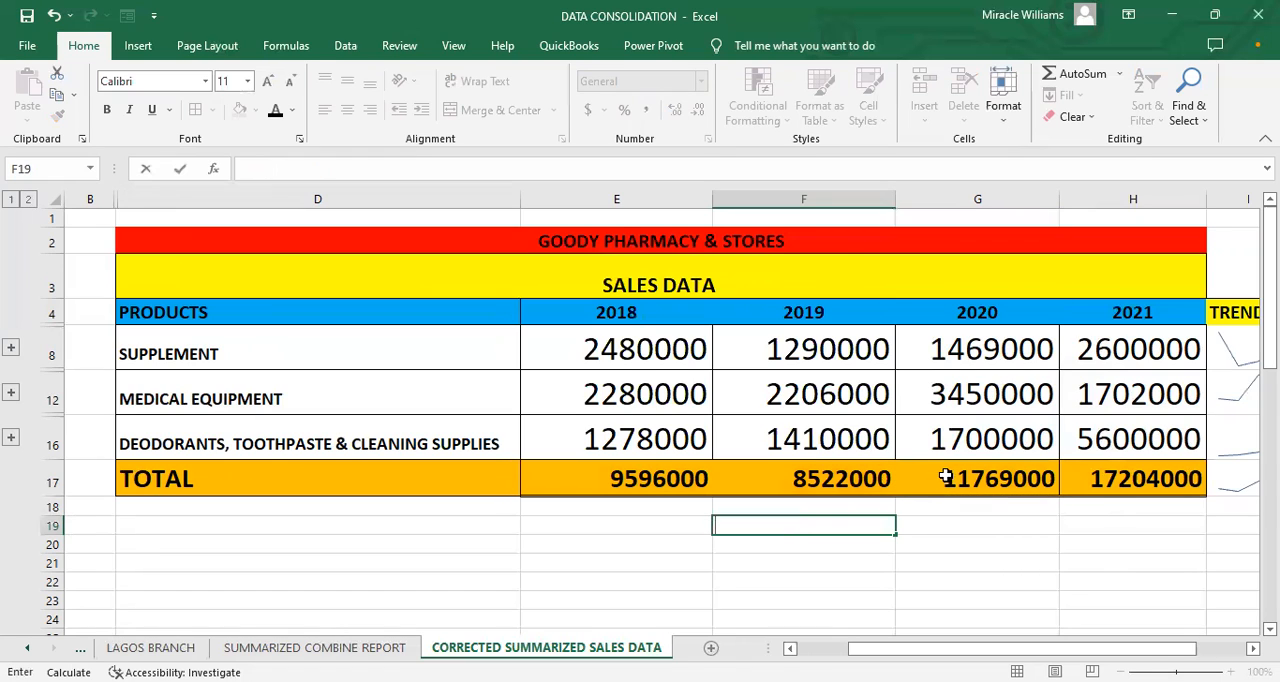
Step: Select cell J8 beside the SUPPLEMENT trend line and narrow the PRODUCTS column by about a quarter
click(1104, 472)
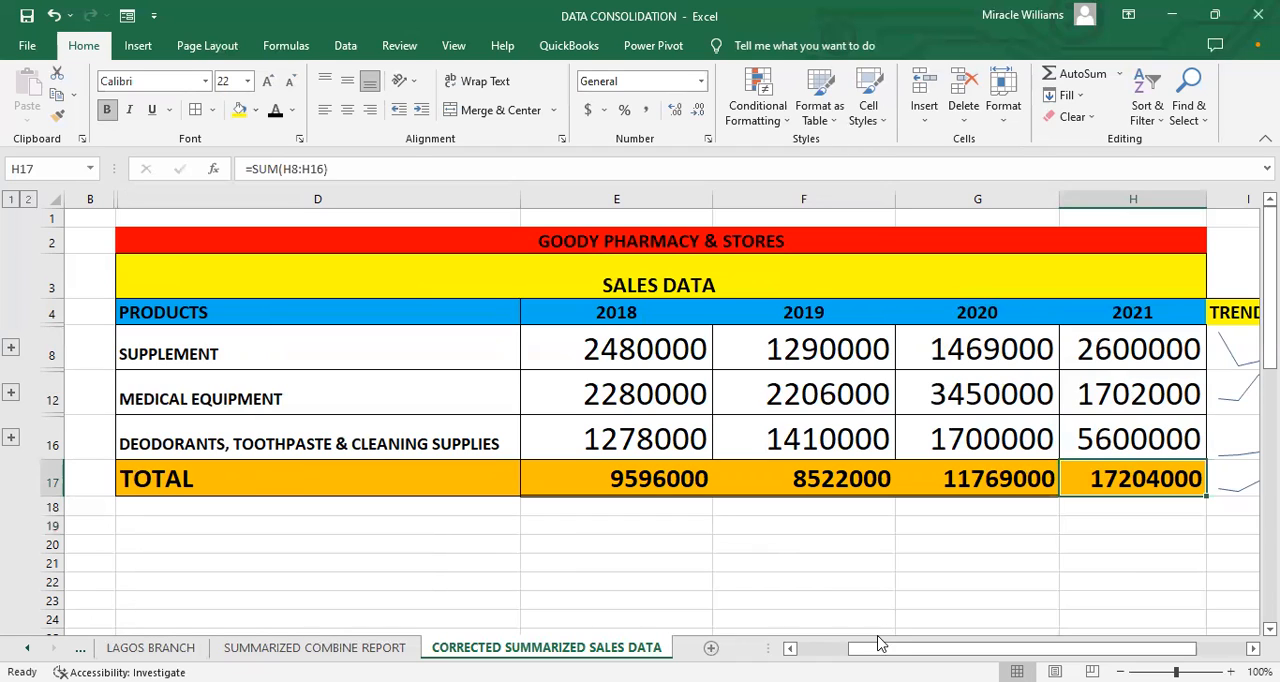
drag(1020, 648, 1070, 648)
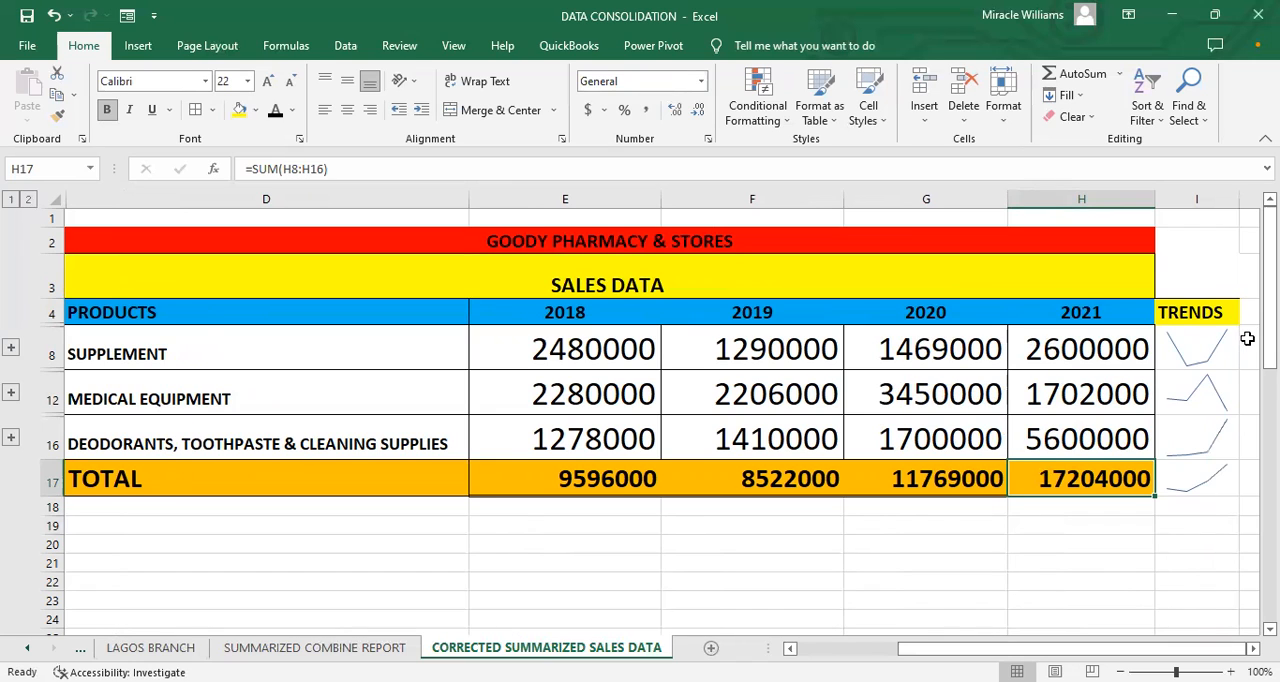
click(1247, 339)
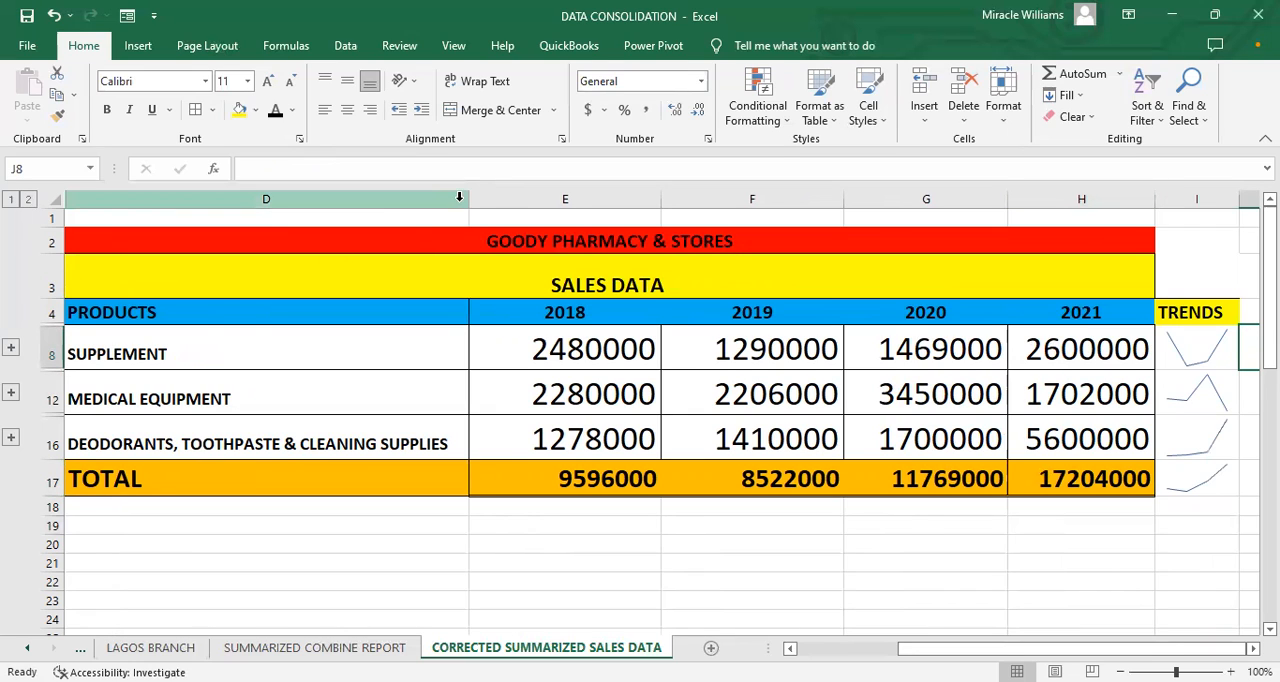
drag(467, 198, 368, 205)
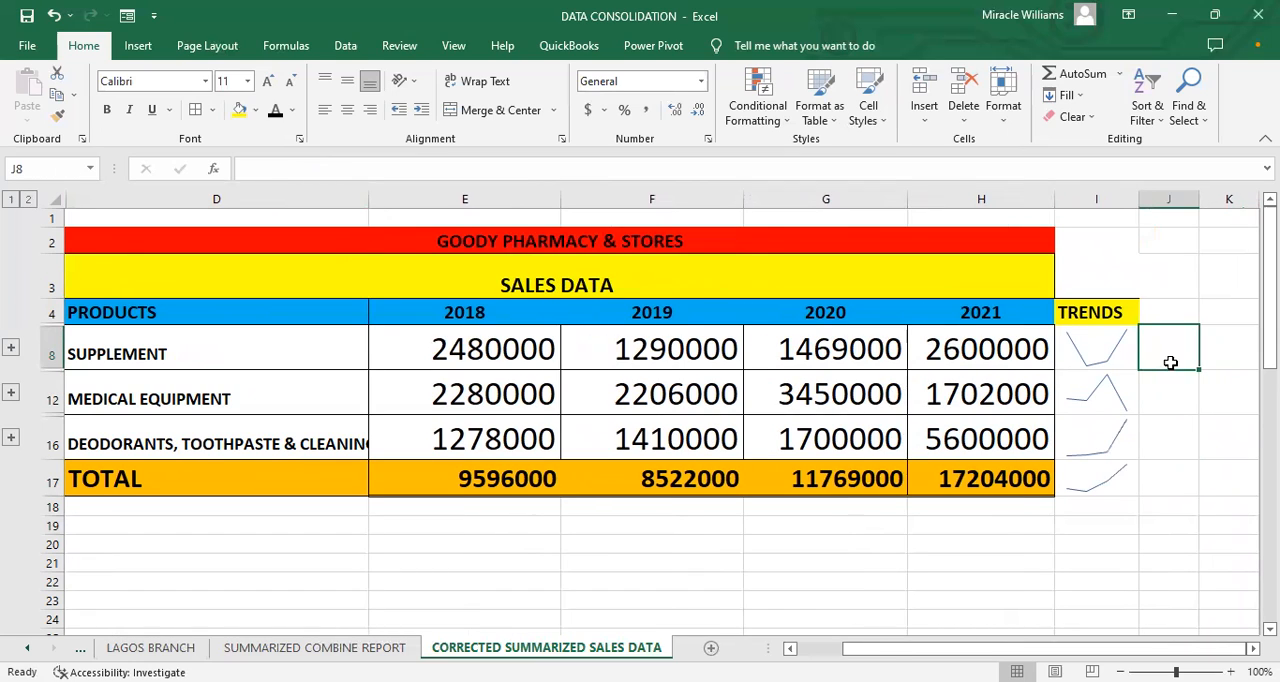
Step: Insert a column sparkline in J8 from the SUPPLEMENT sales in E8:H8 and select its cell
click(138, 46)
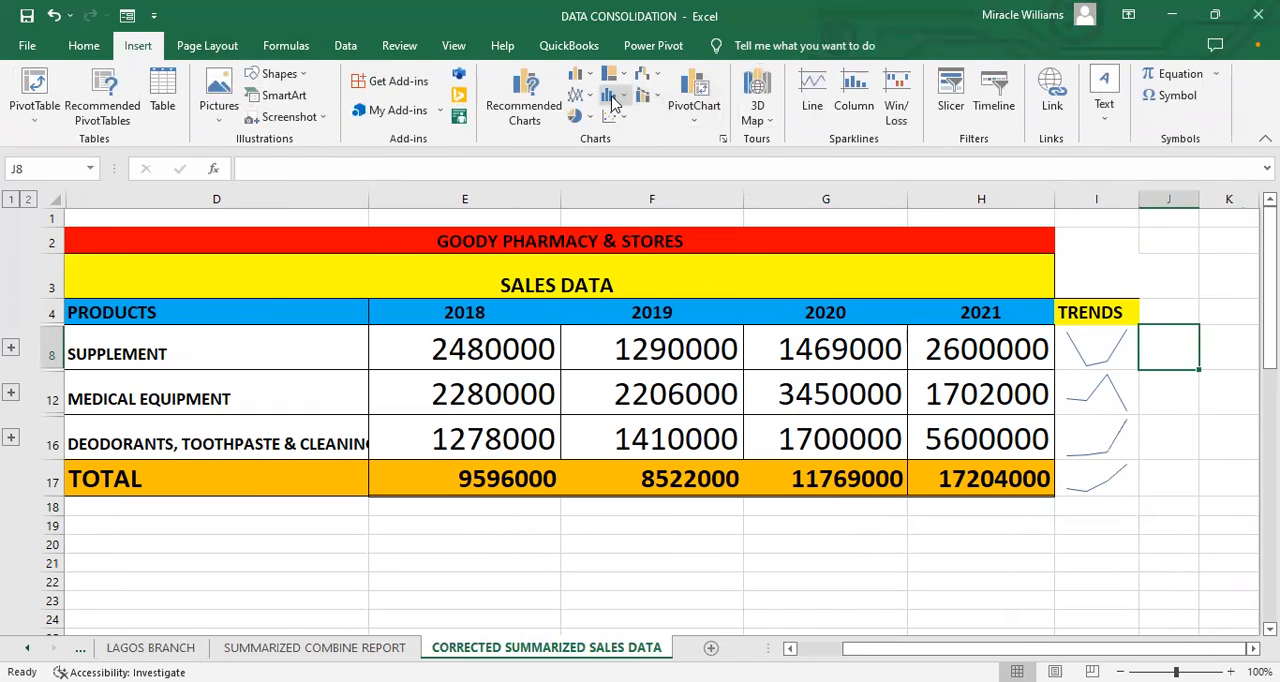
click(853, 93)
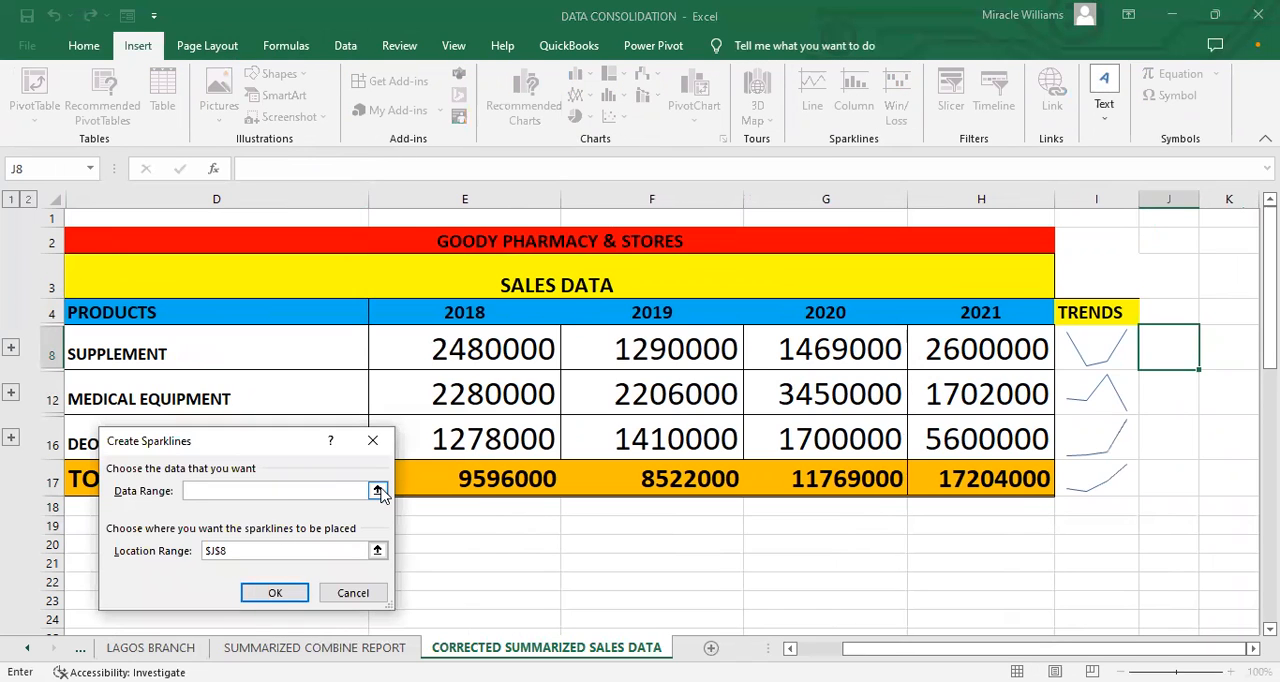
click(377, 491)
click(452, 362)
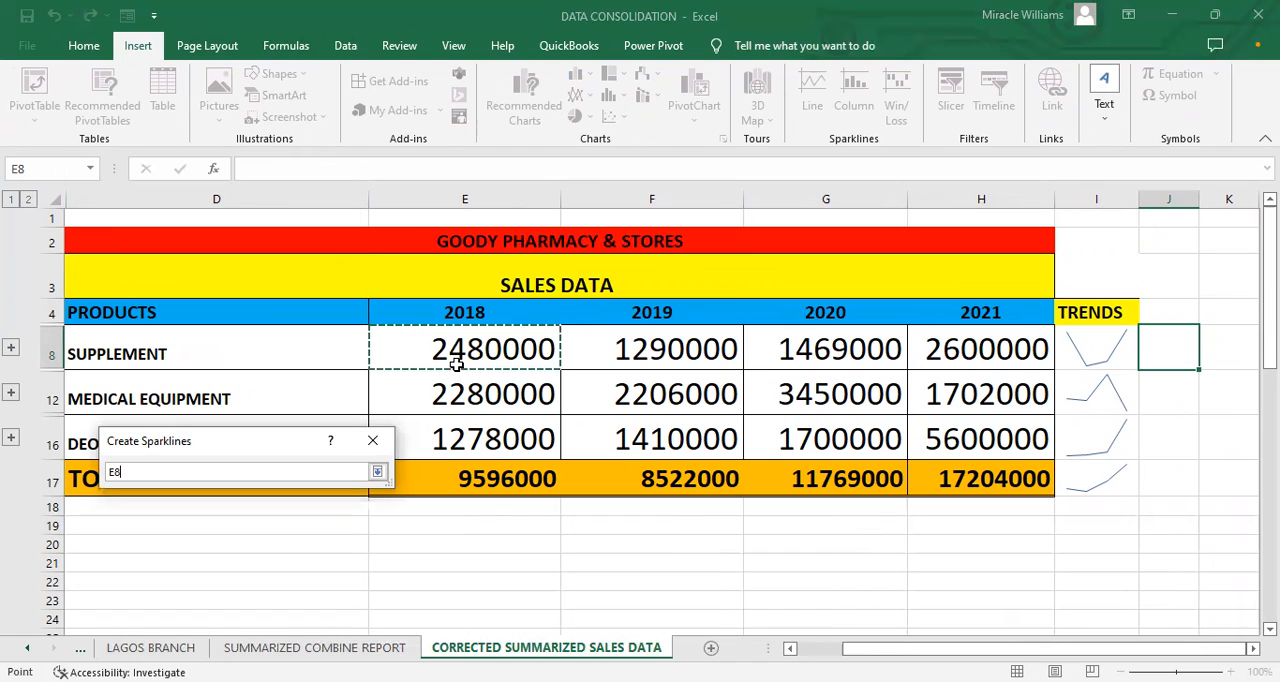
shift+click(908, 331)
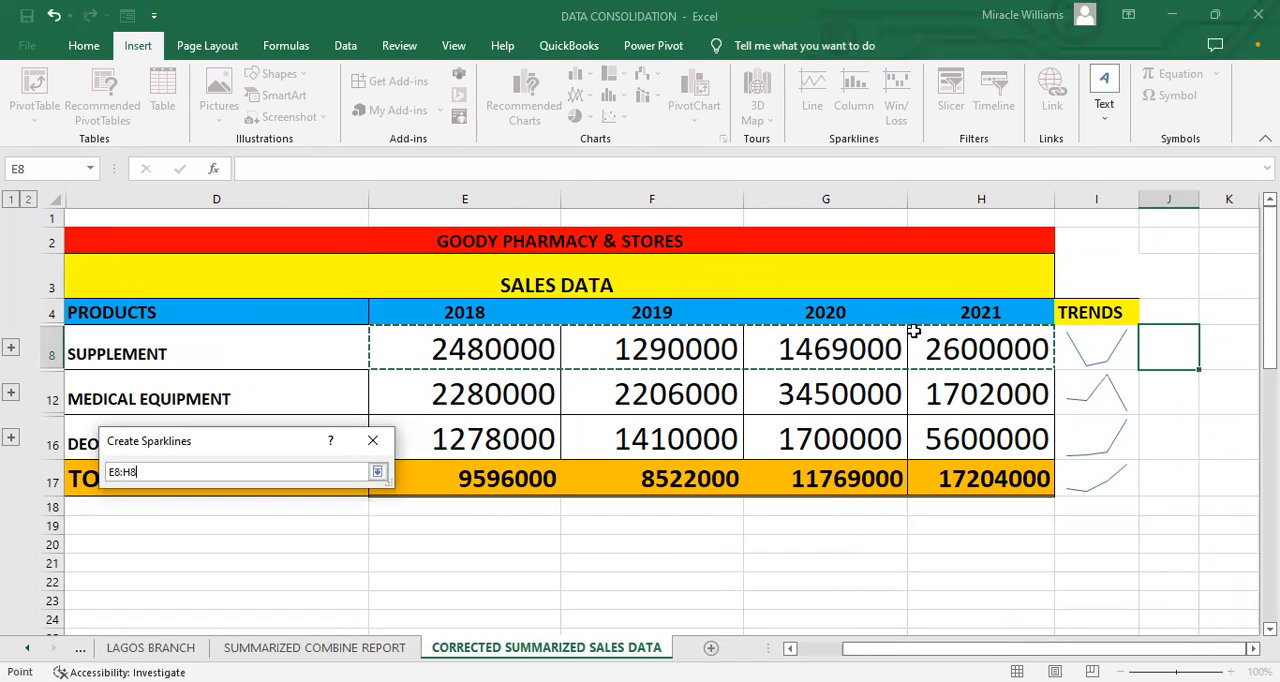
click(377, 472)
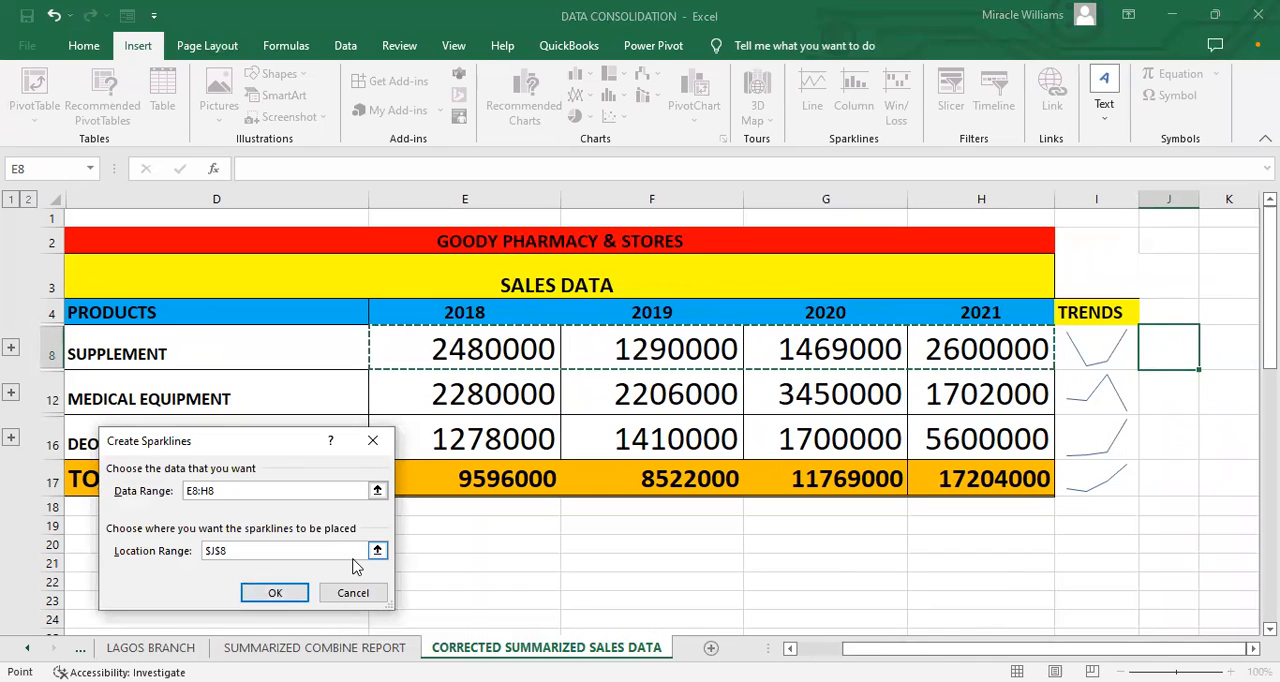
click(296, 596)
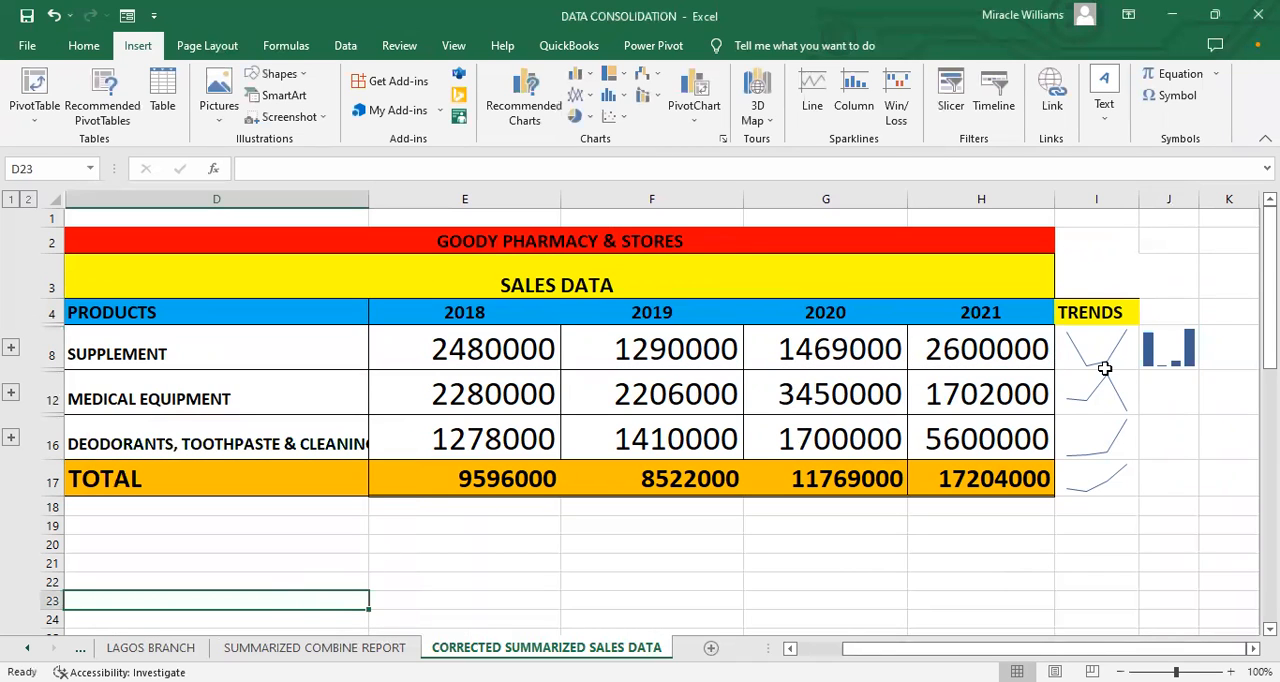
click(1148, 349)
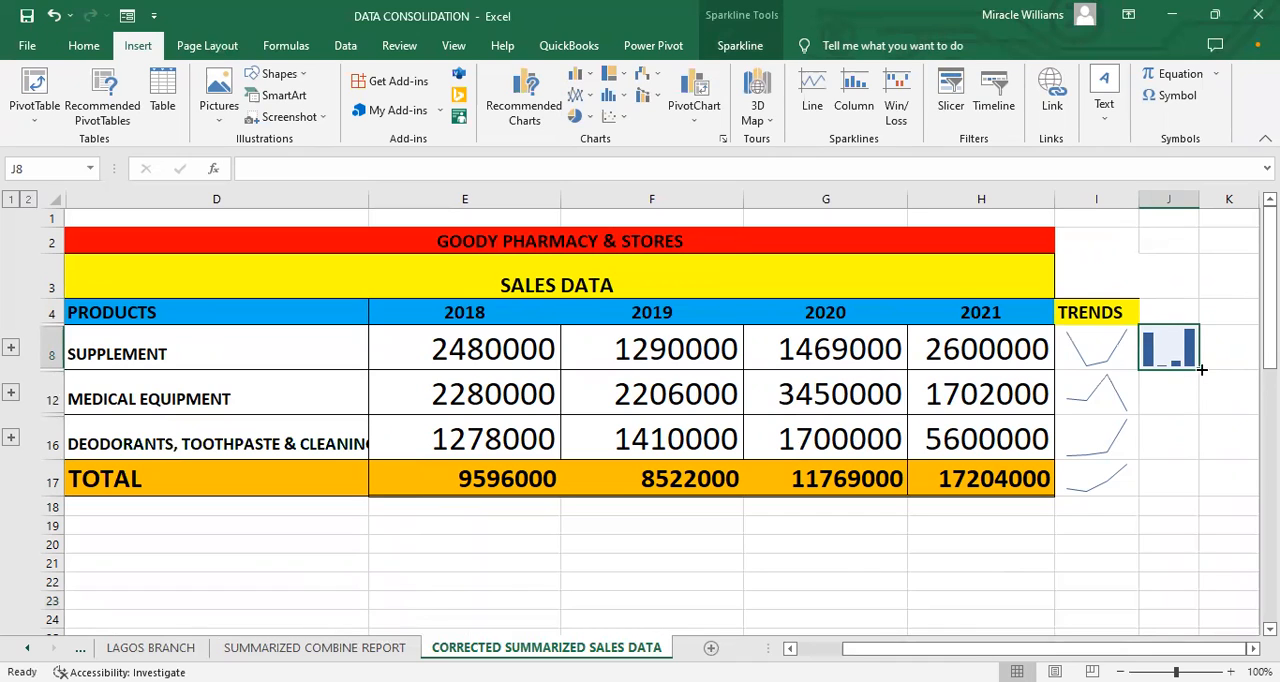
Step: Fill the SUPPLEMENT column sparkline in J8 down to the TOTAL row in J17 and return to the top of the sheet
drag(1196, 371, 1192, 500)
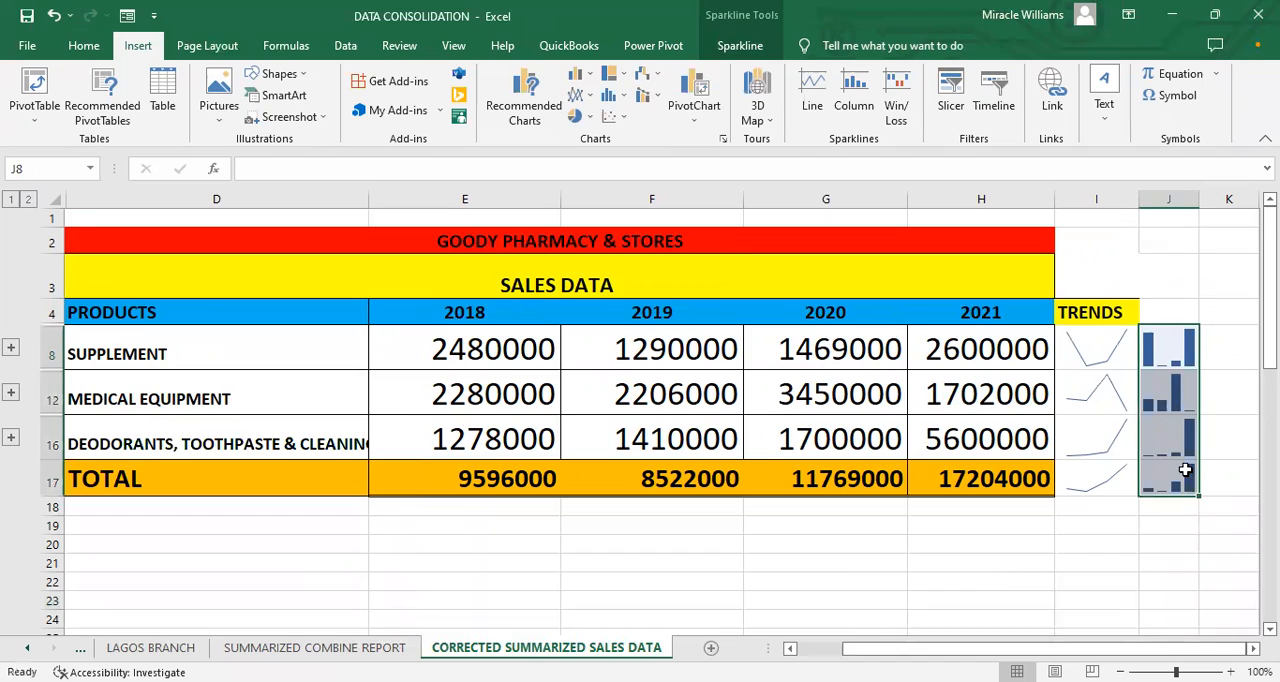
scroll(1182, 476, down, 8)
click(1186, 466)
key(Up)
key(Up)
key(Up)
key(Up)
key(Up)
key(Up)
key(Up)
key(Up)
key(Up)
key(Up)
key(Up)
key(Up)
key(Up)
key(Up)
key(Up)
key(Up)
key(Up)
key(Up)
key(Up)
key(Up)
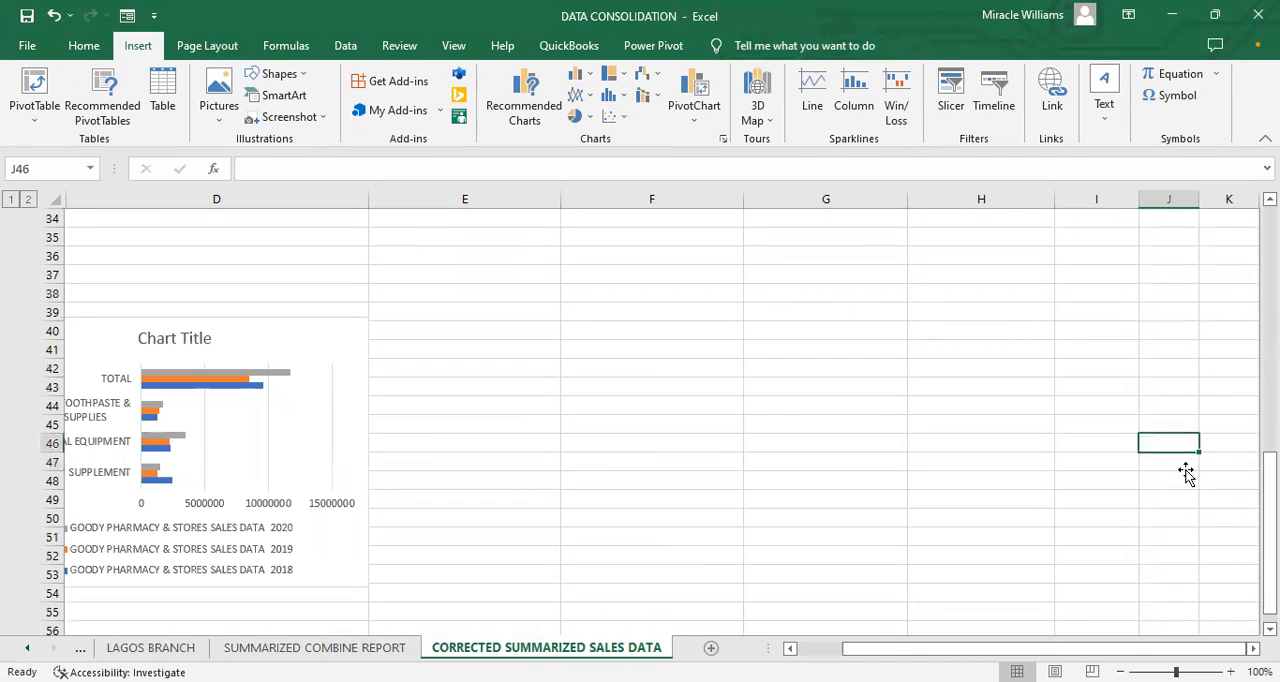
key(Up)
key(Up)
key(Up)
key(Up)
key(Up)
key(Up)
key(Up)
key(Up)
key(Up)
key(Up)
key(Up)
key(Up)
key(Up)
key(Up)
key(Up)
key(Up)
key(Up)
key(Up)
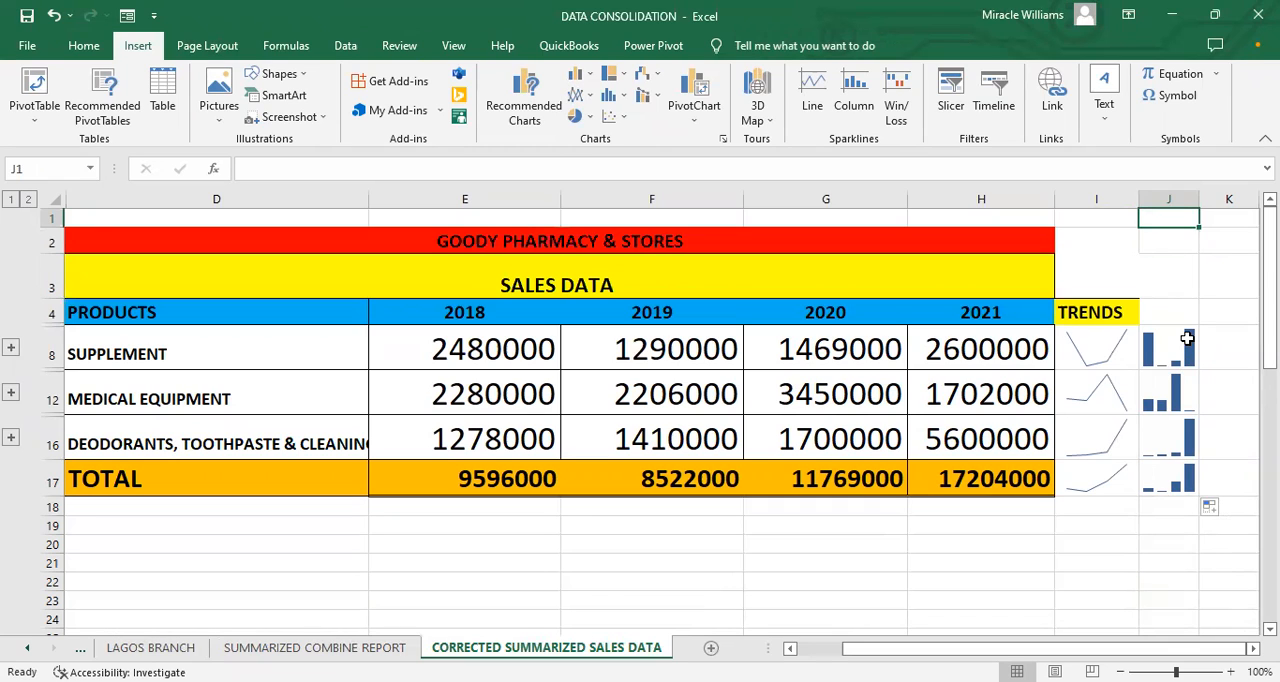
Step: Examine the column sparklines in J8:J17 against the trend lines and the yearly product sales
click(1150, 384)
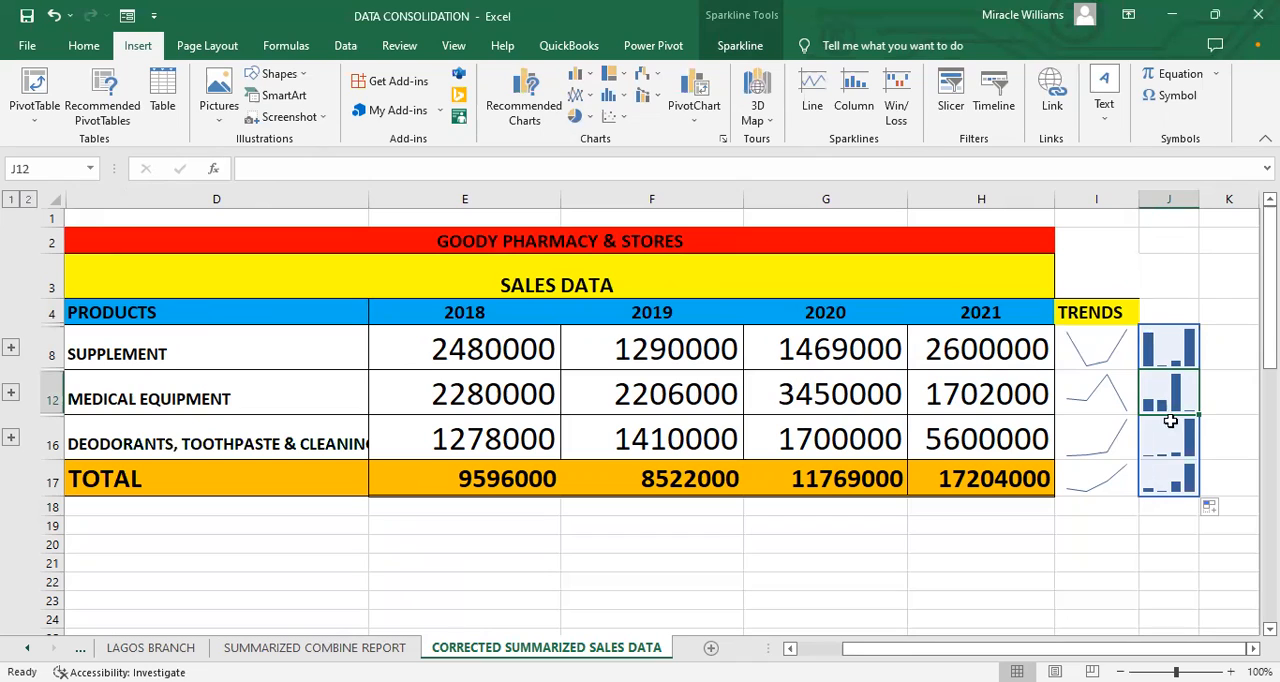
click(1249, 453)
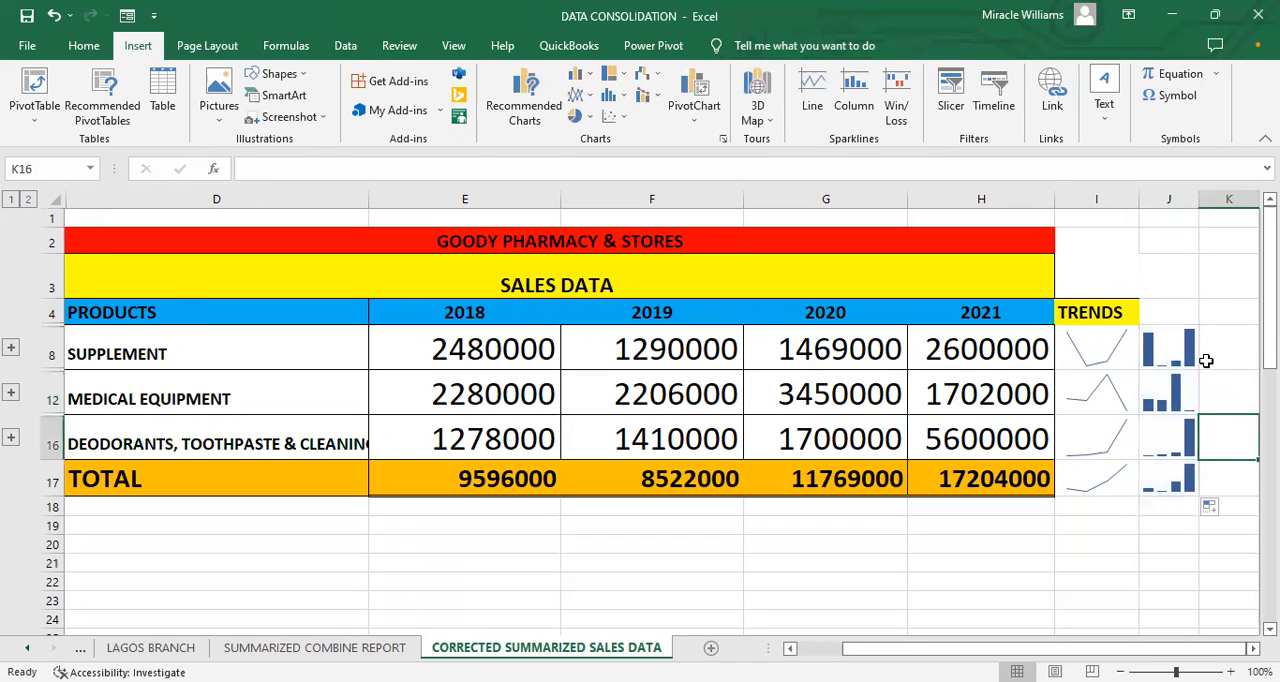
click(1206, 355)
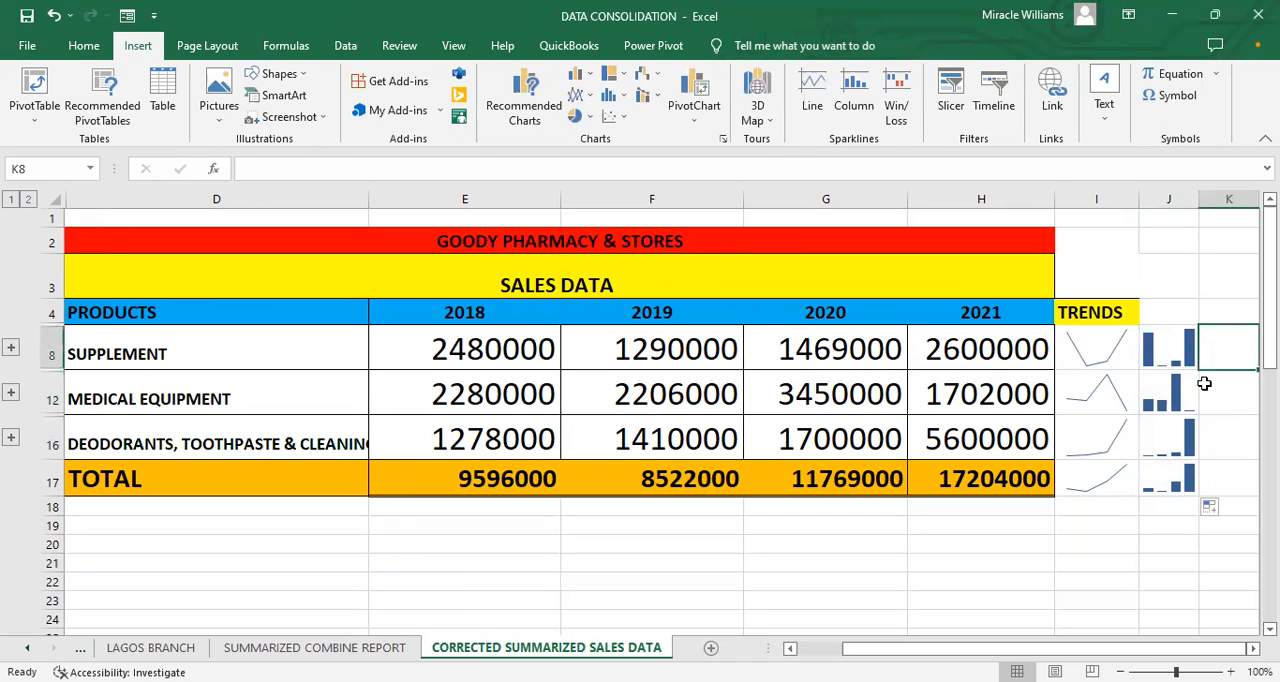
click(1205, 385)
click(1212, 480)
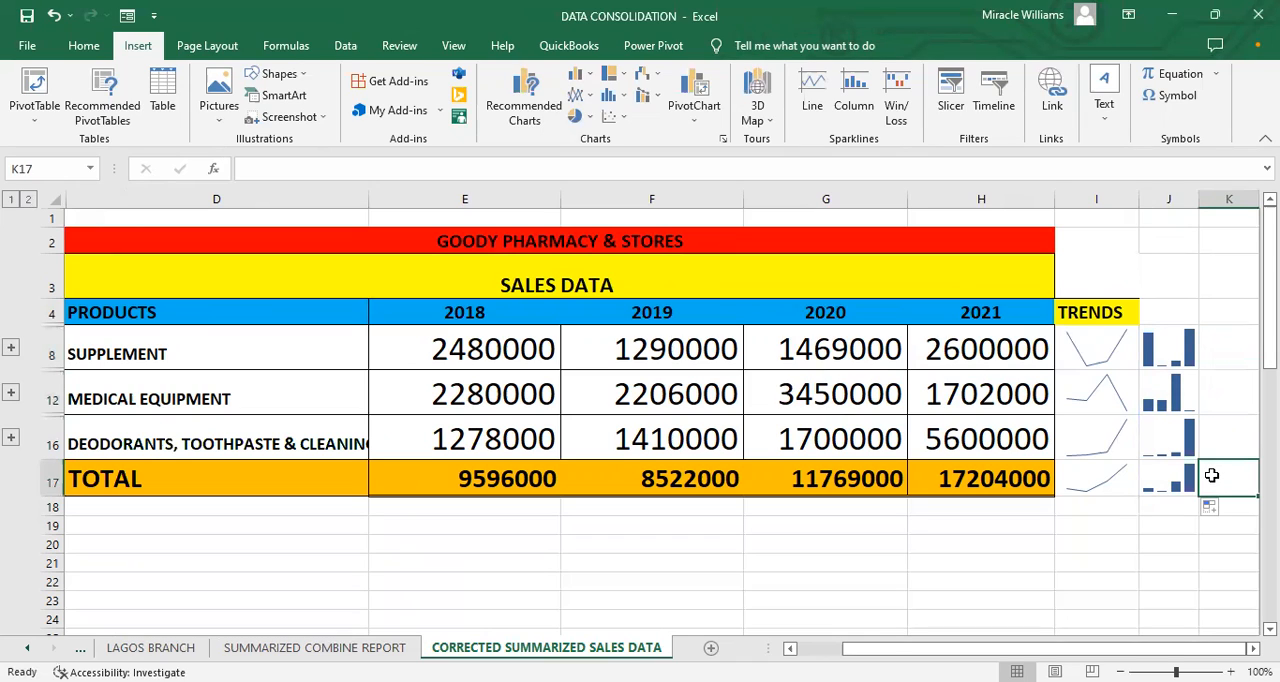
click(1212, 451)
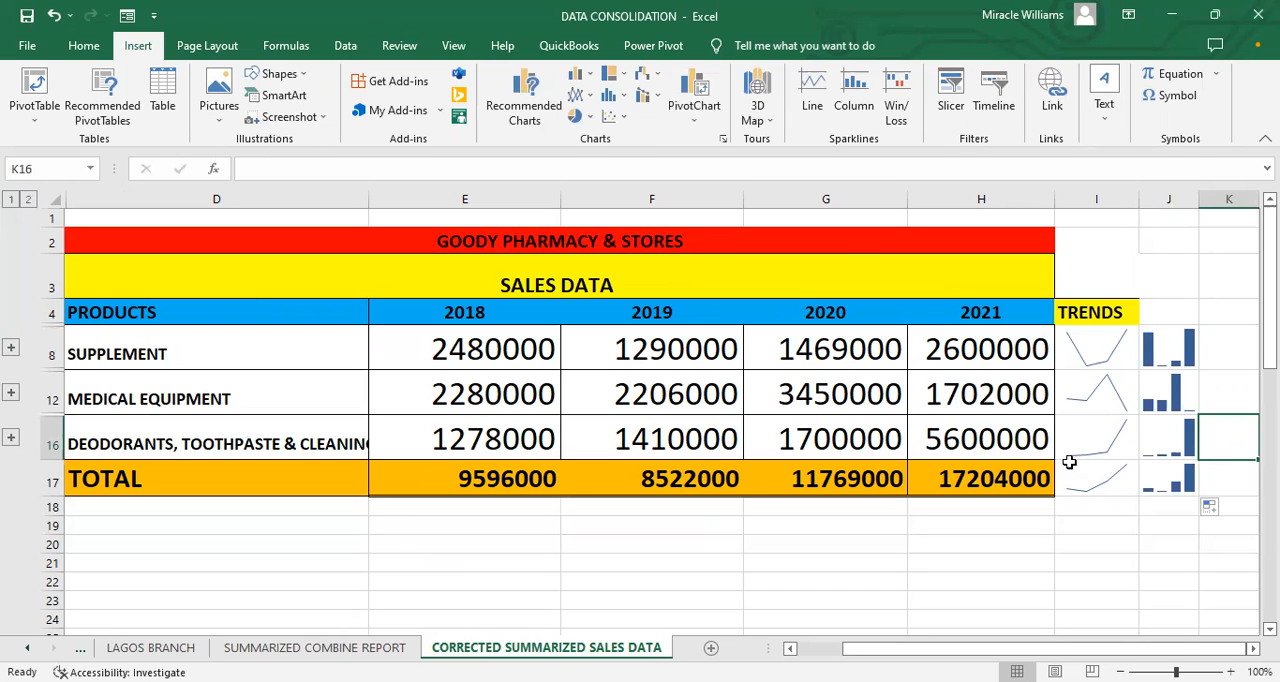
click(670, 505)
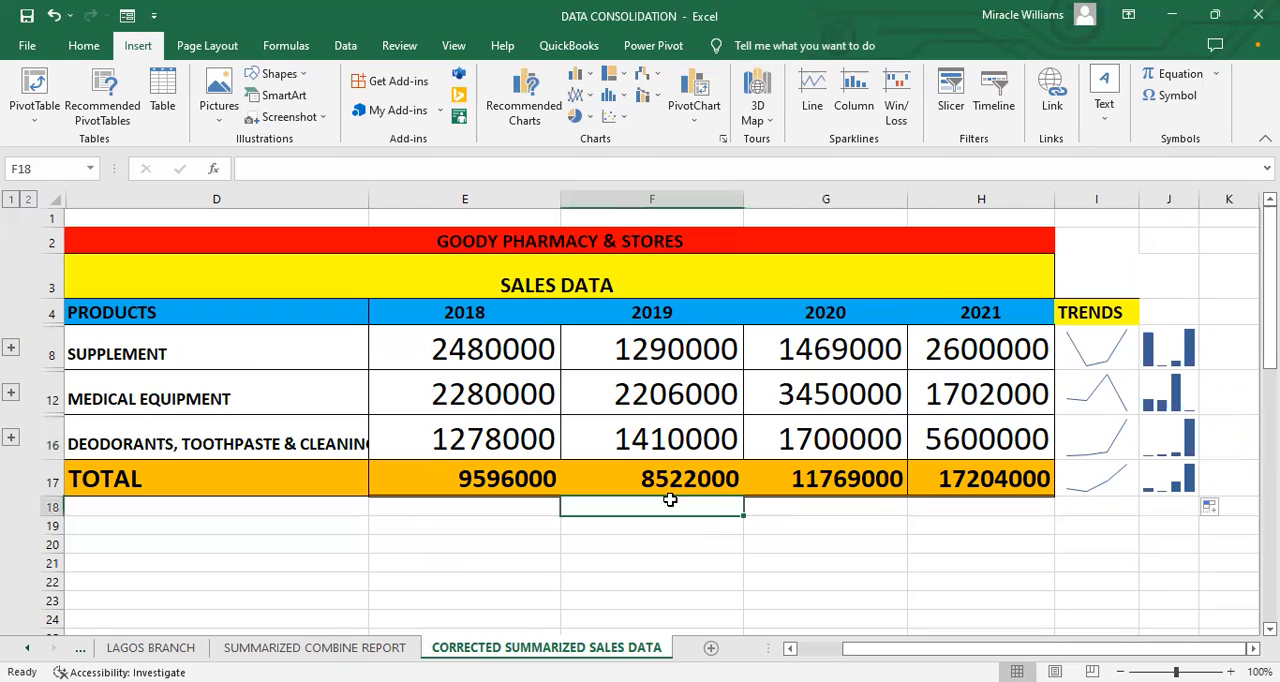
click(787, 559)
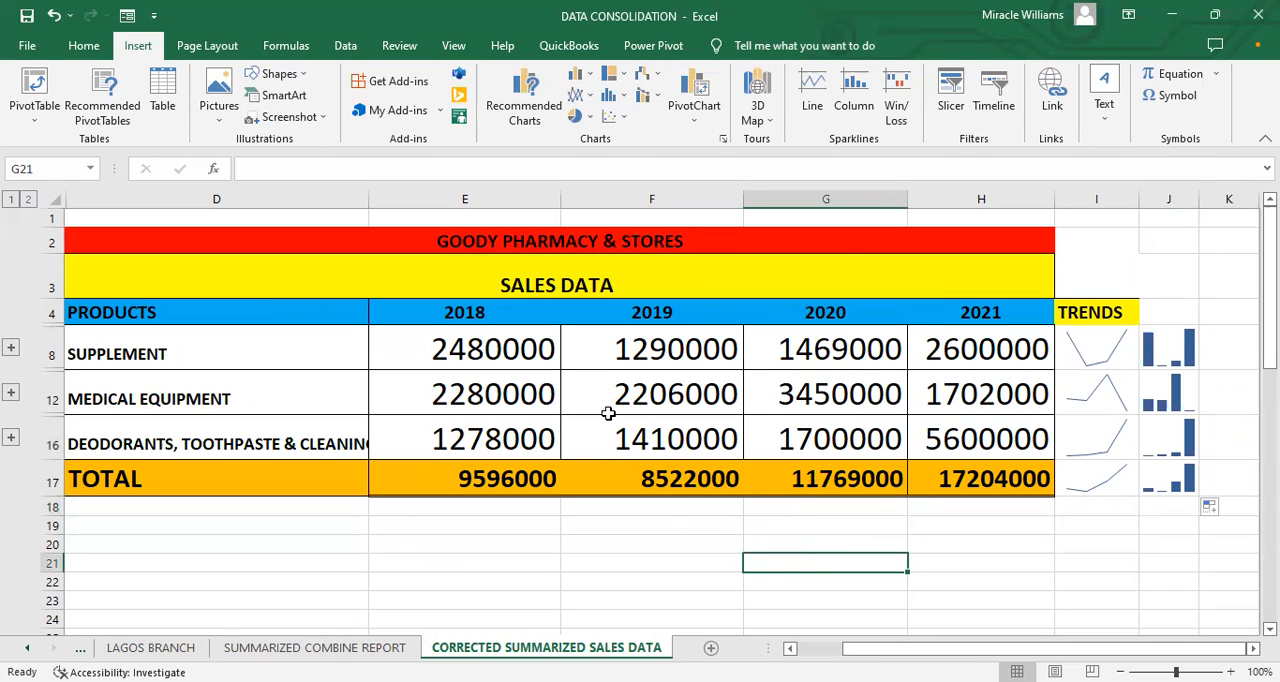
click(524, 443)
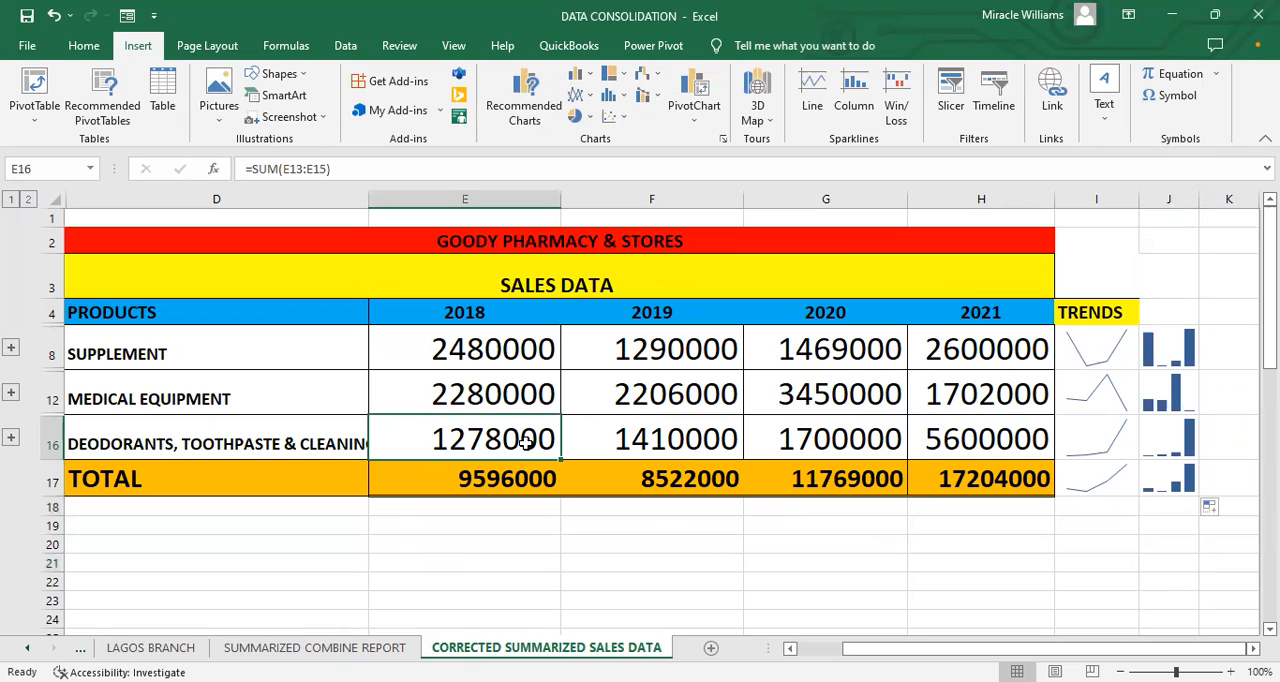
click(503, 365)
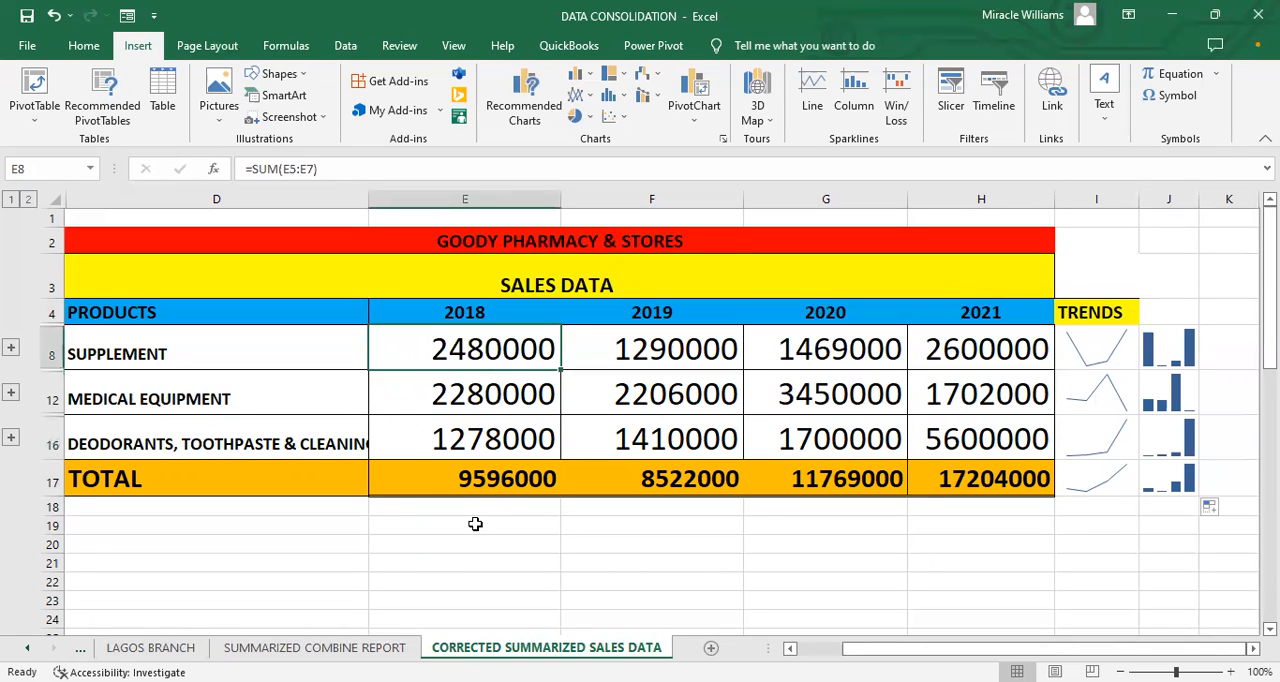
click(470, 558)
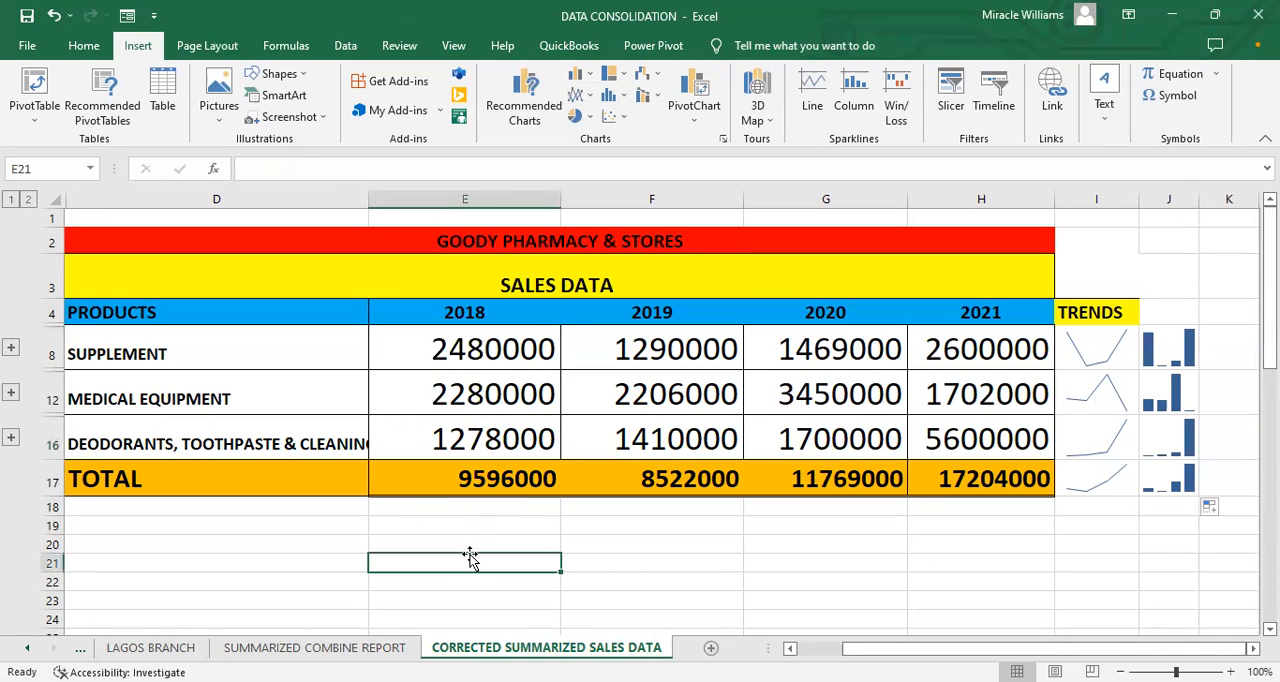
text(Hi)
key(BackSpace)
key(BackSpace)
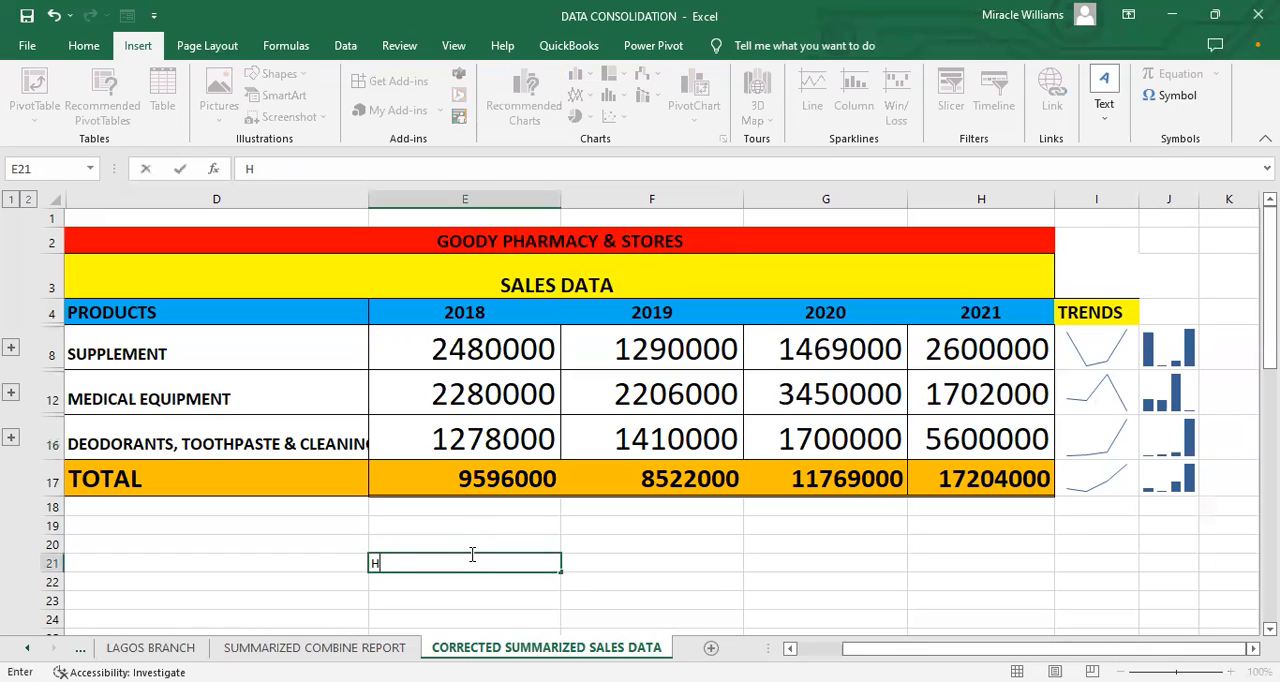
text(https://mira)
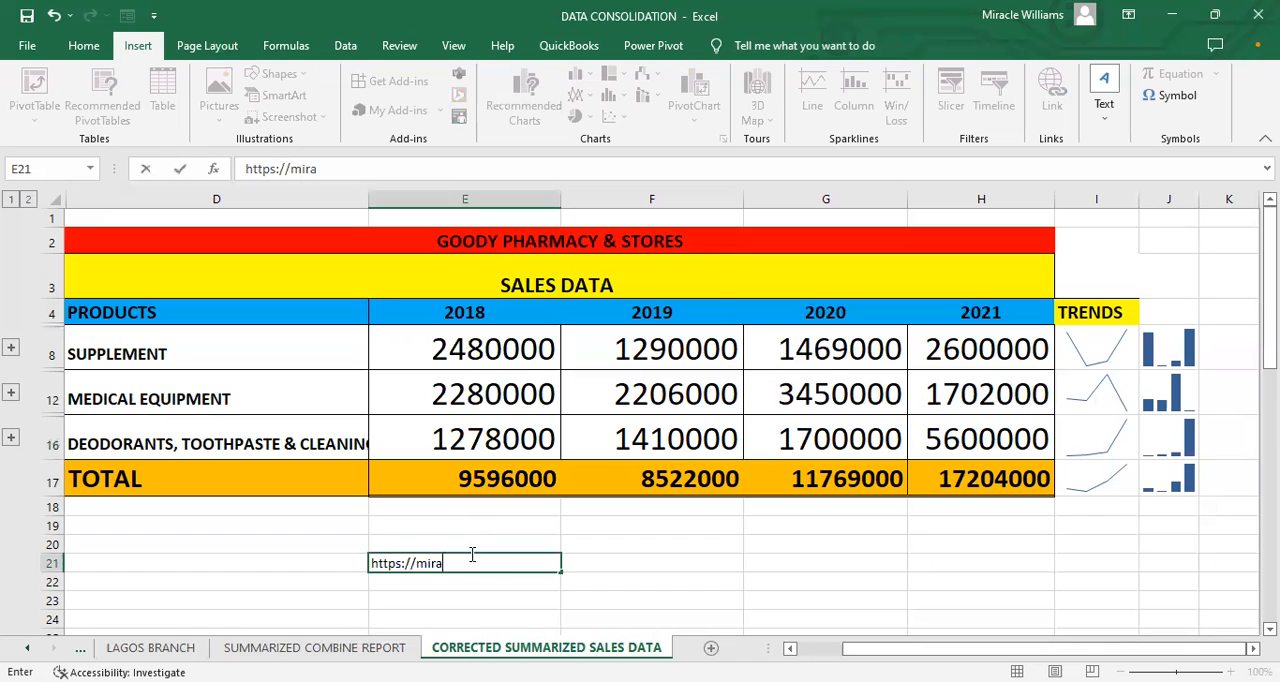
text(more.com.ng)
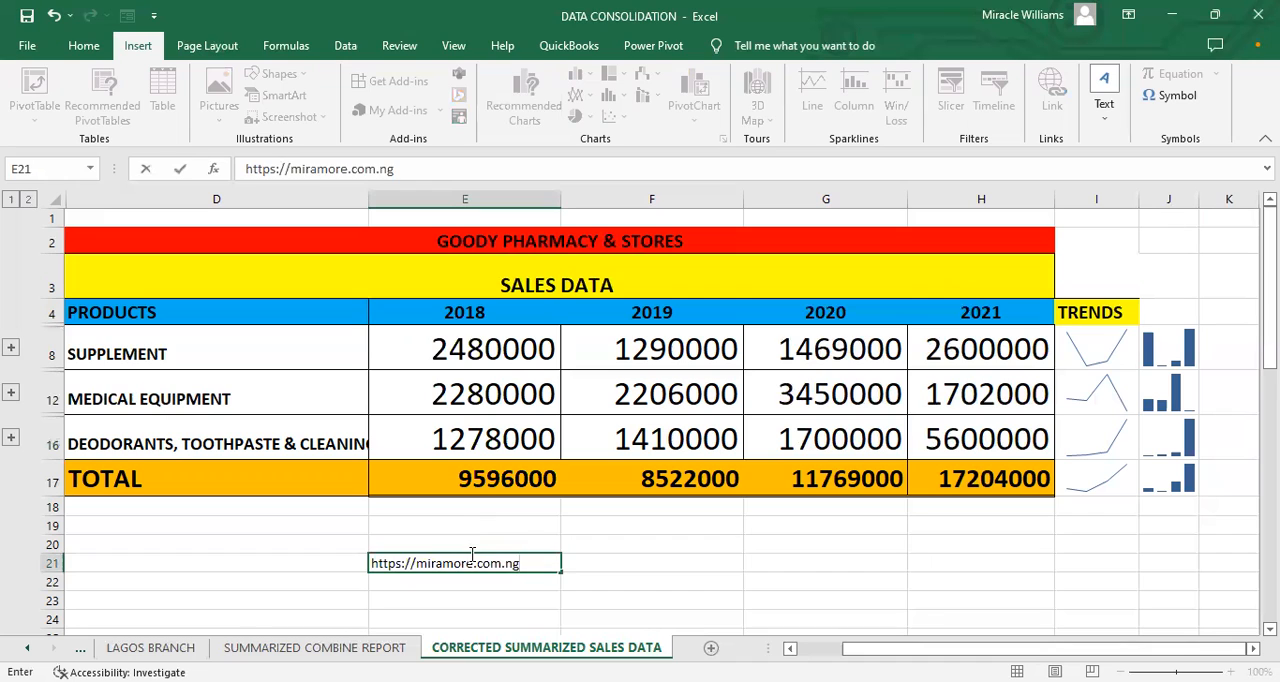
key(Return)
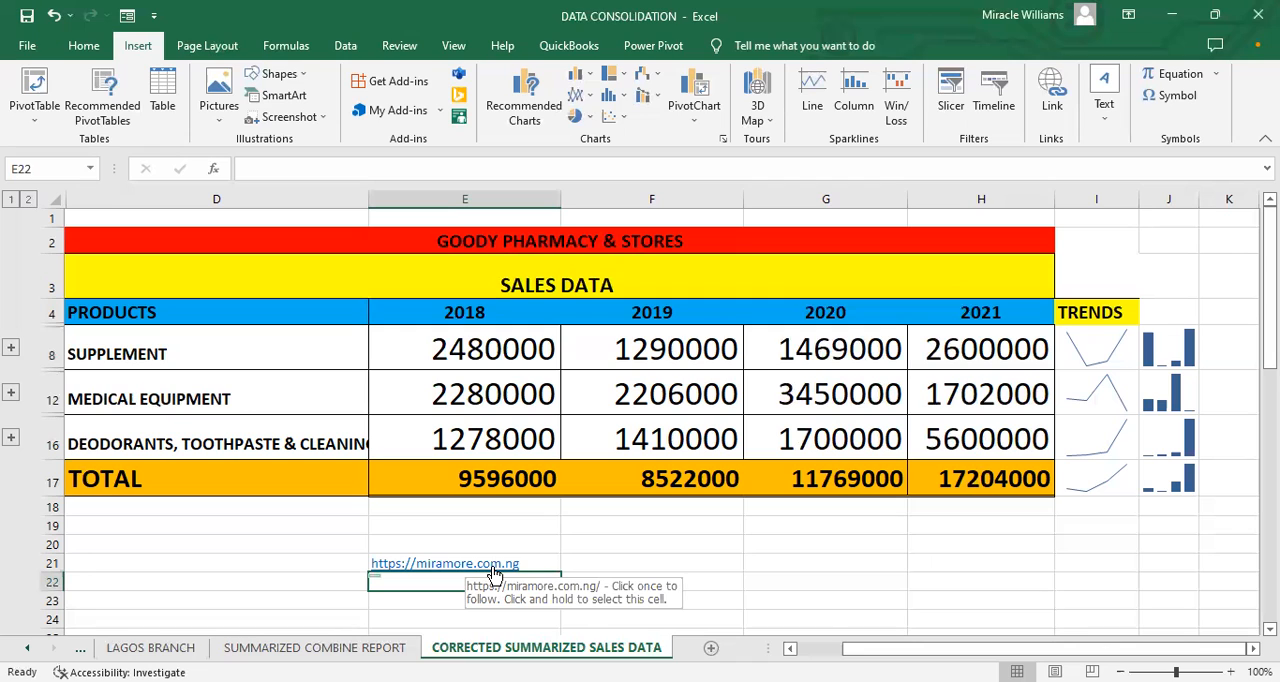
click(542, 561)
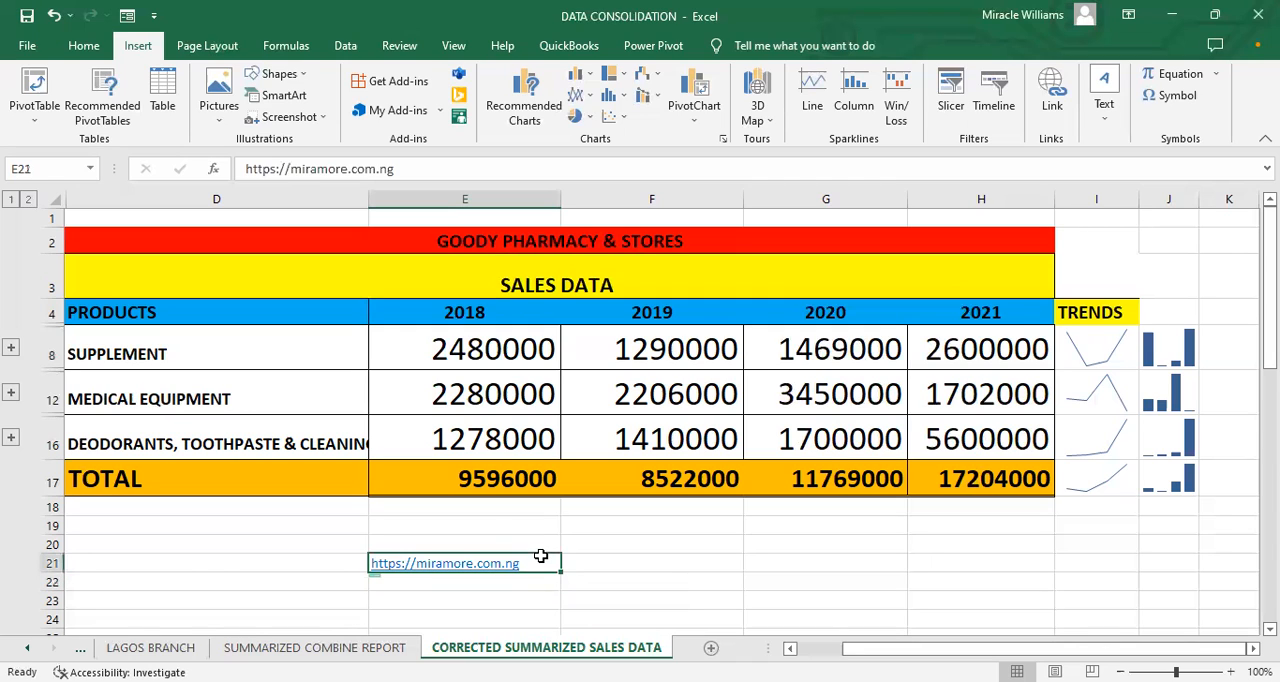
click(486, 520)
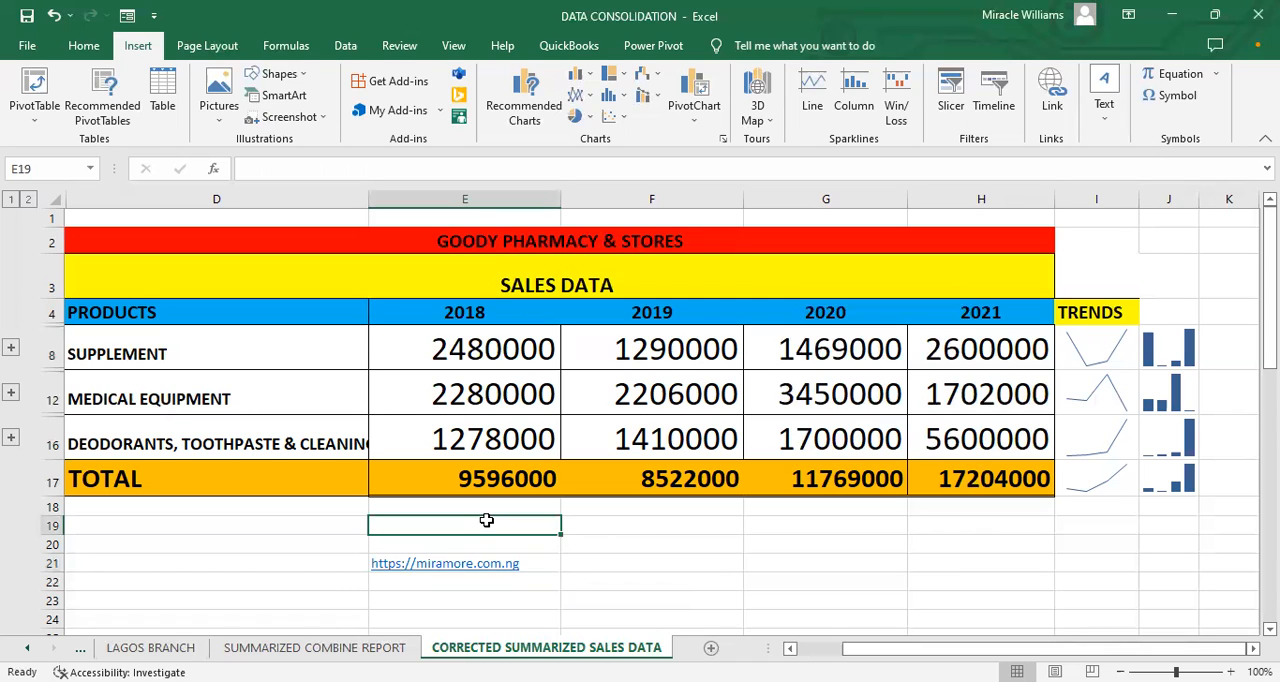
click(604, 541)
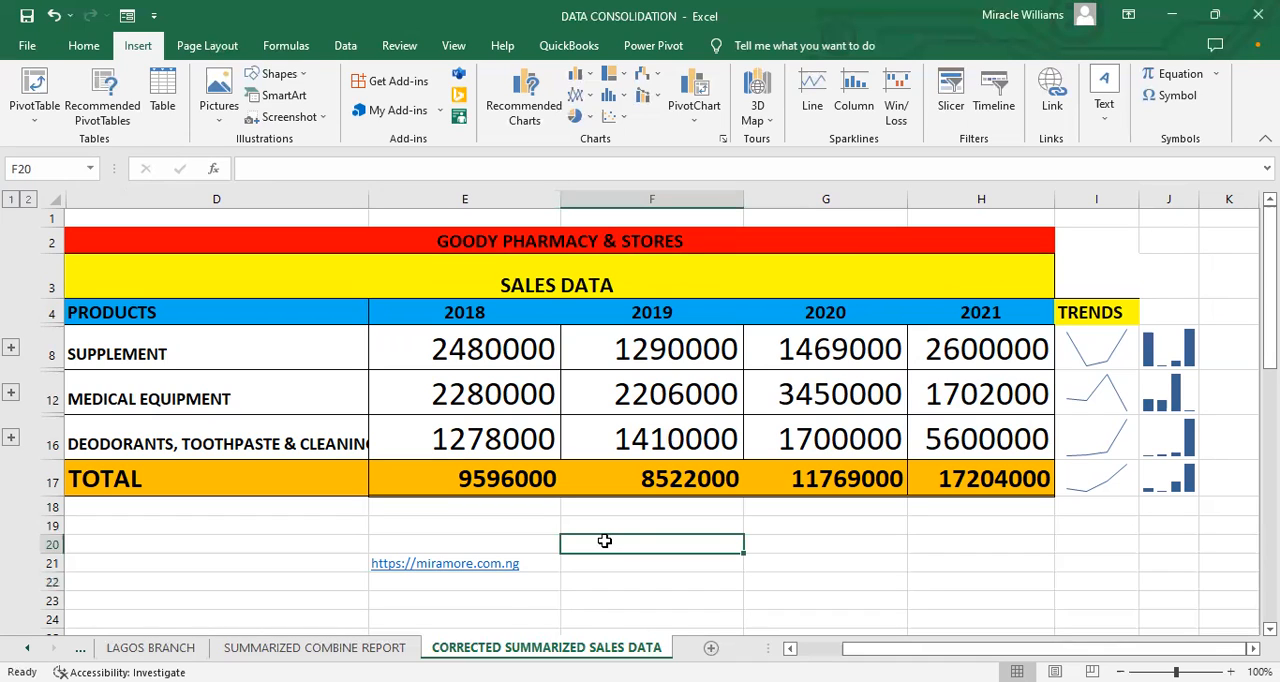
Step: Enter the contact phone number in cell E23 below the web address
click(509, 601)
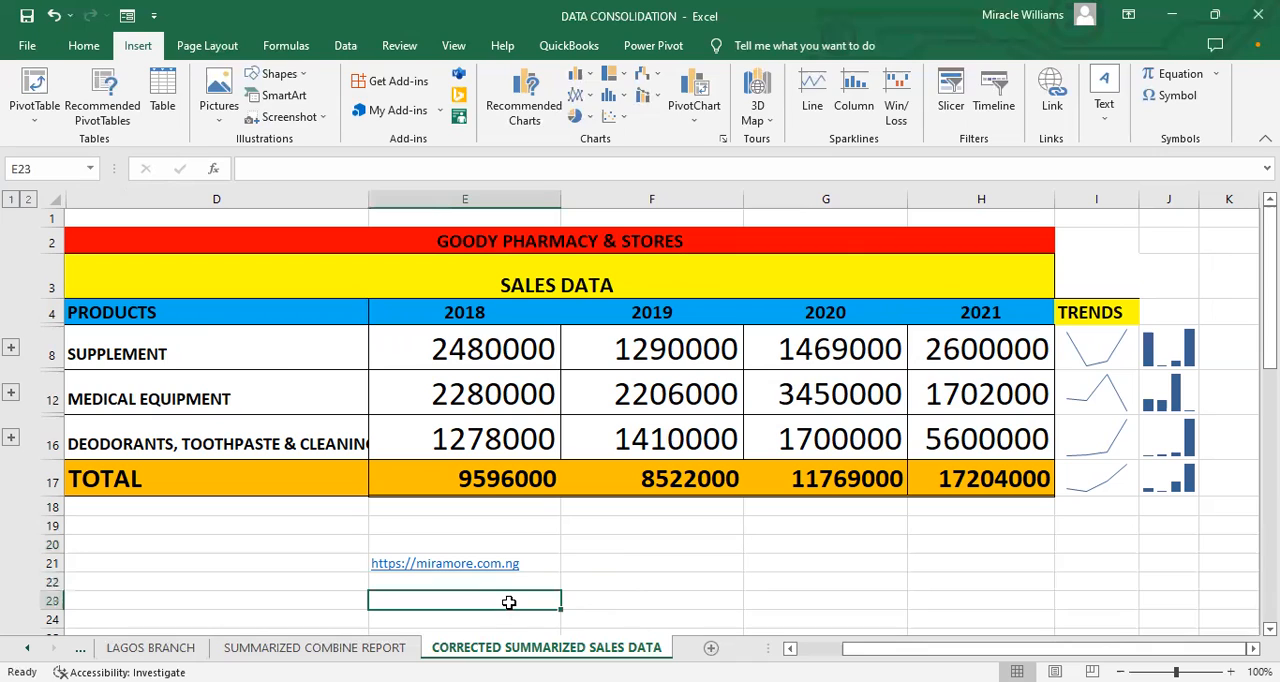
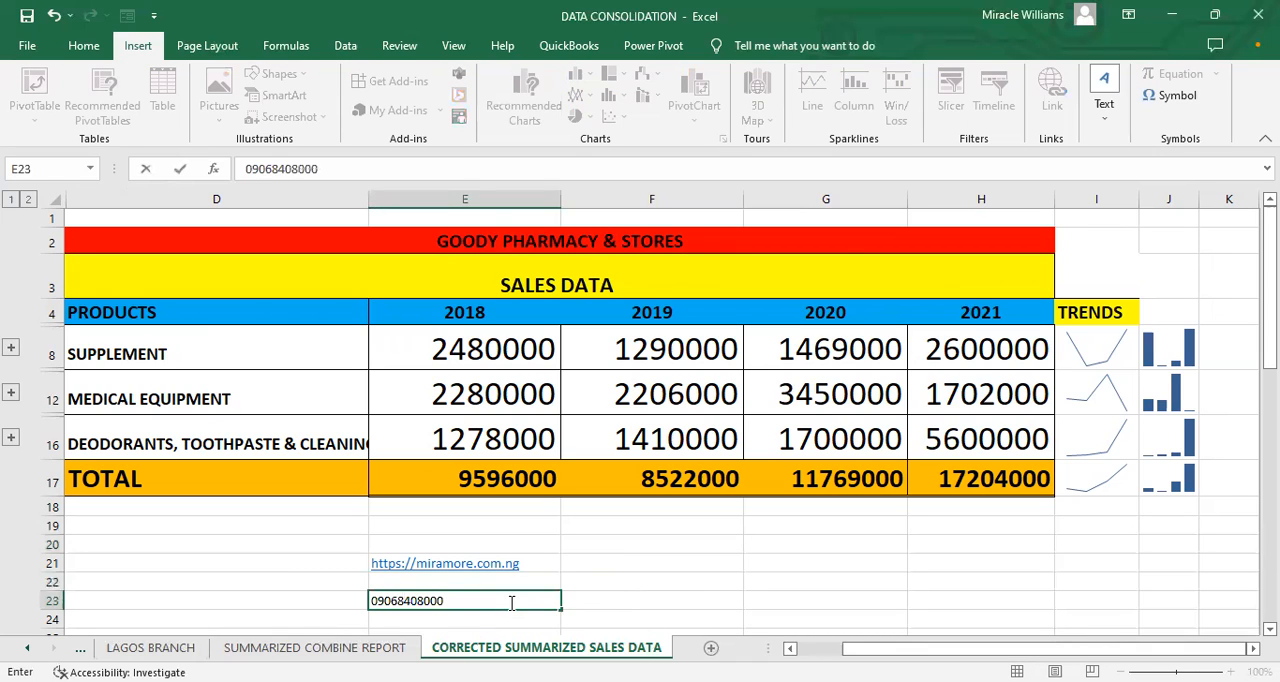
Step: Enlarge the font of the contact details in E21:E23 to size 26
drag(395, 566, 391, 600)
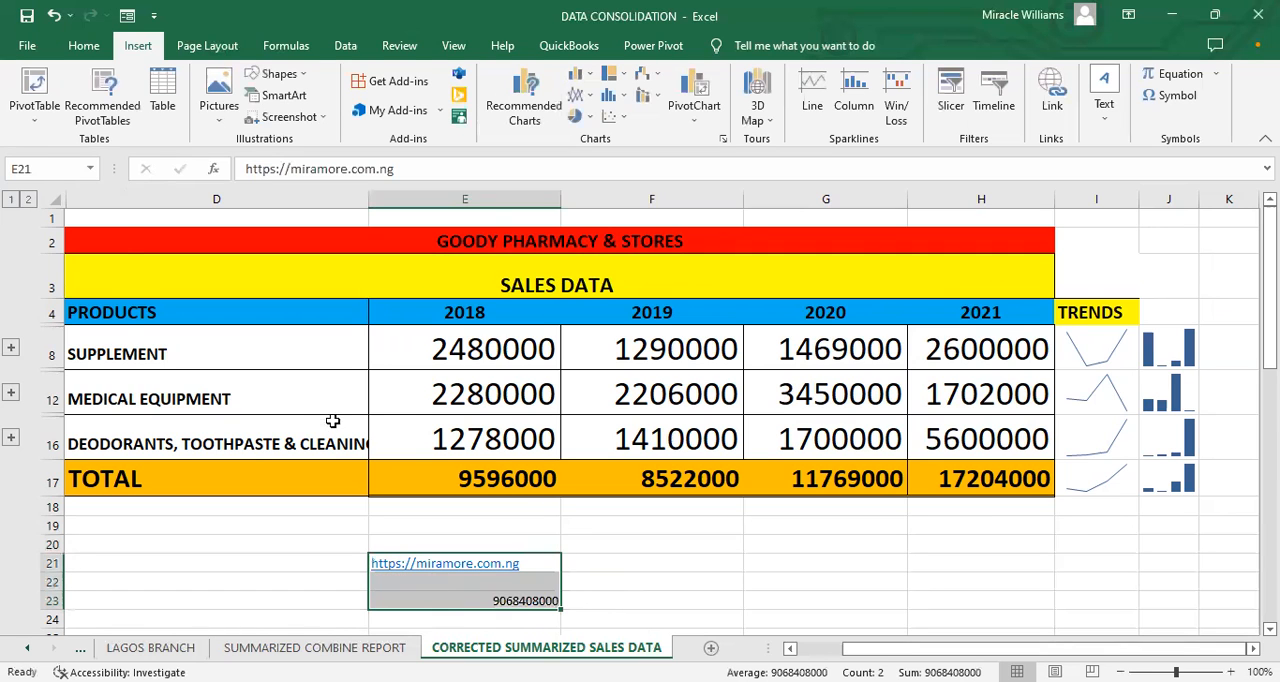
scroll(316, 395, down, 1)
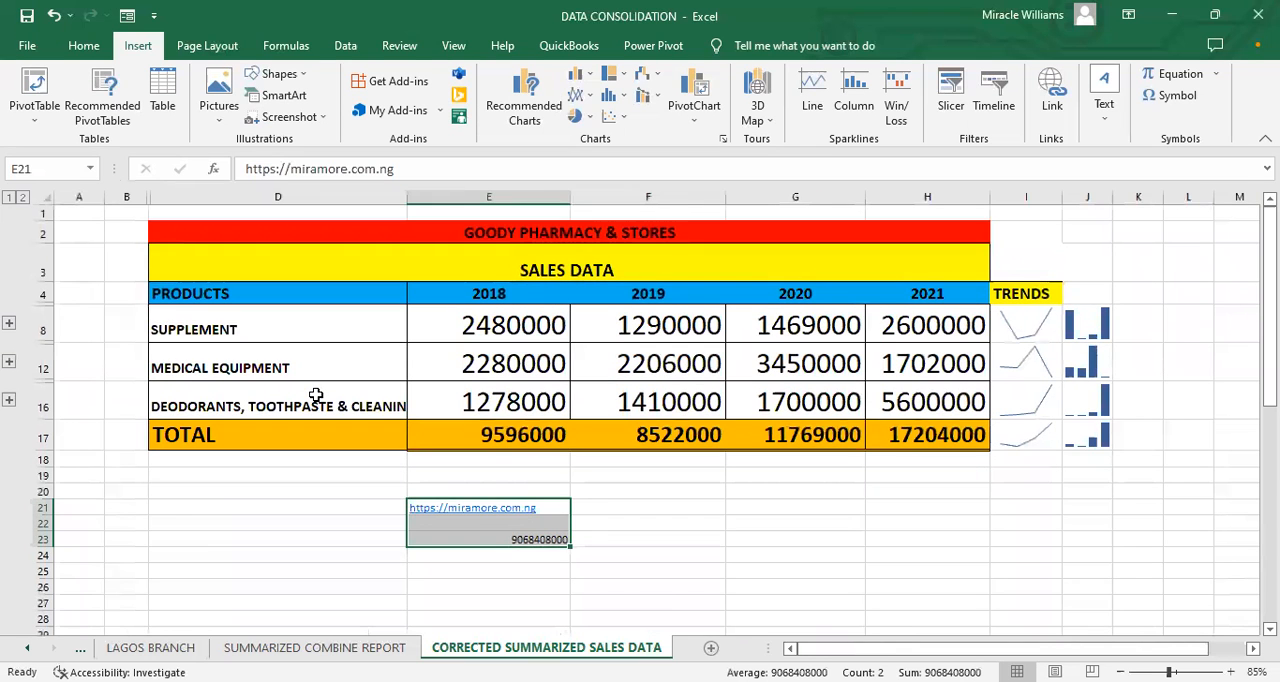
click(84, 47)
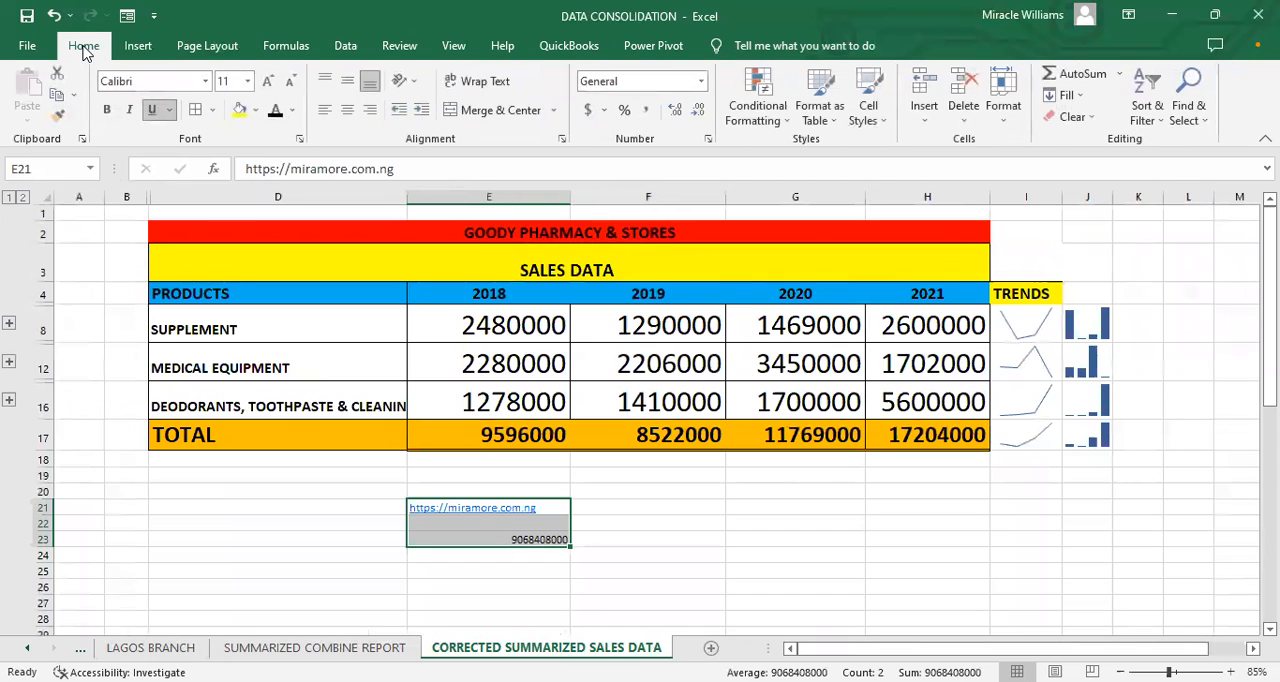
click(268, 81)
click(268, 81)
click(268, 81)
click(268, 81)
click(268, 81)
click(268, 81)
click(268, 81)
click(268, 81)
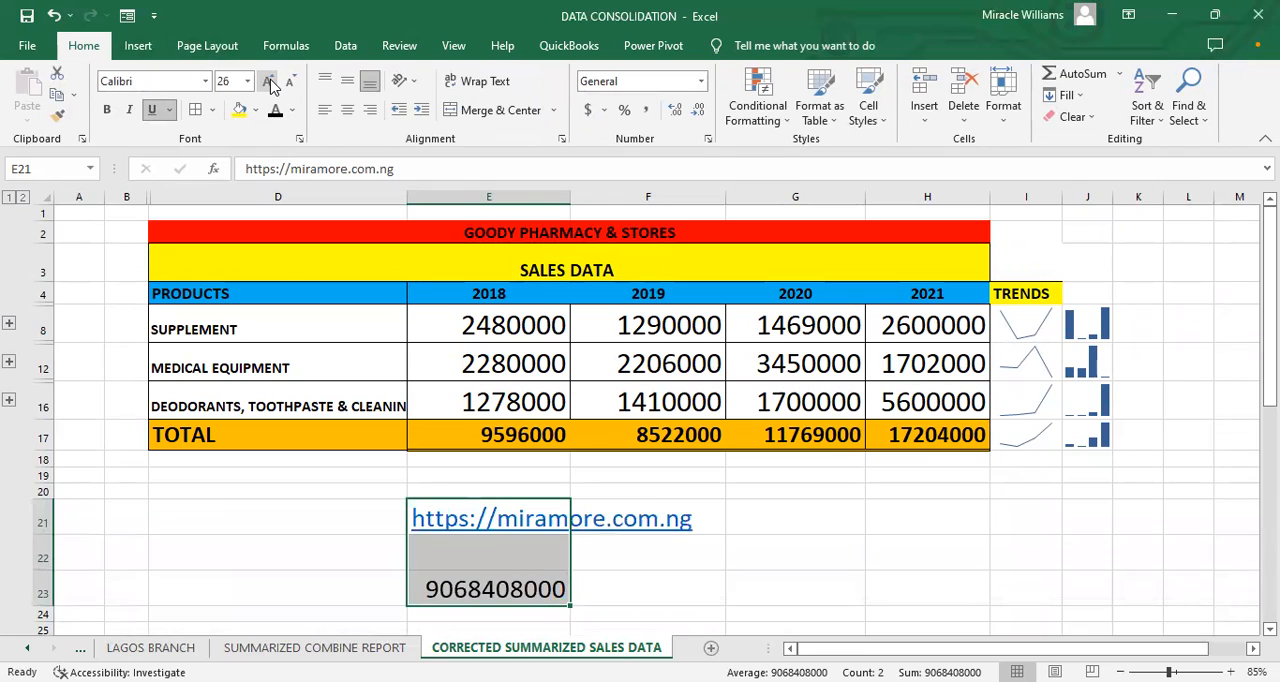
Step: Edit the phone number in E23 to start with an apostrophe and its leading zero so it is stored as text
click(551, 571)
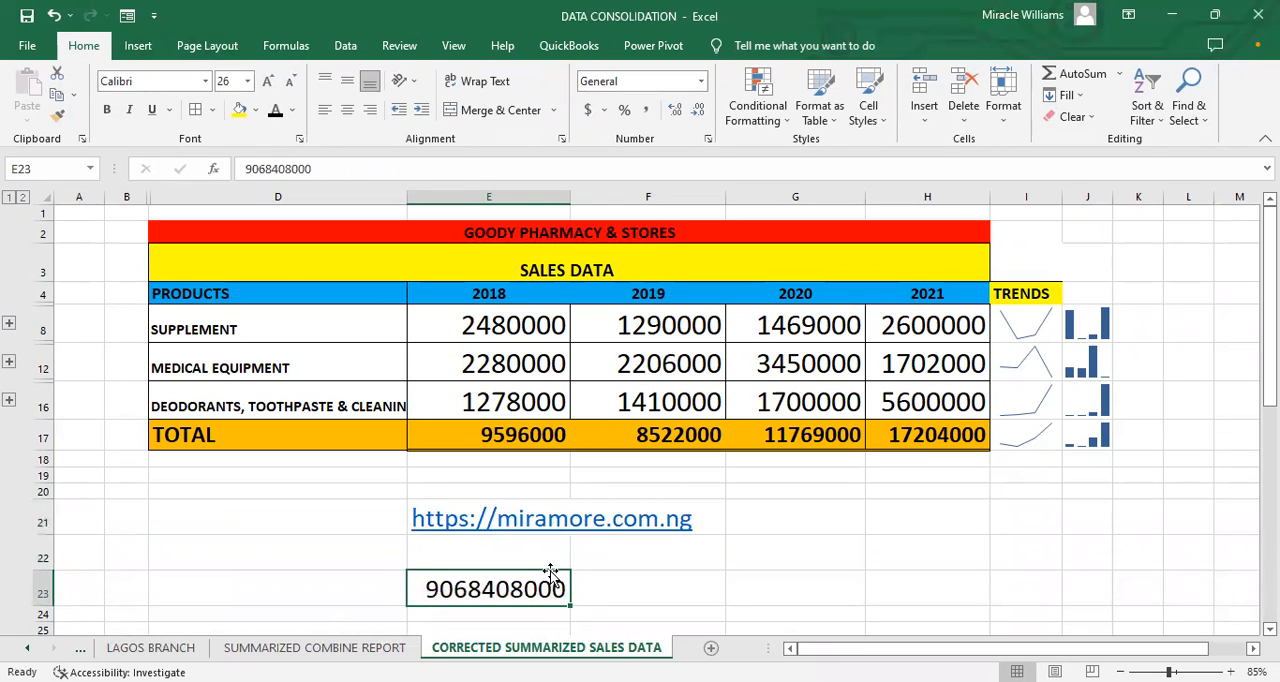
click(466, 620)
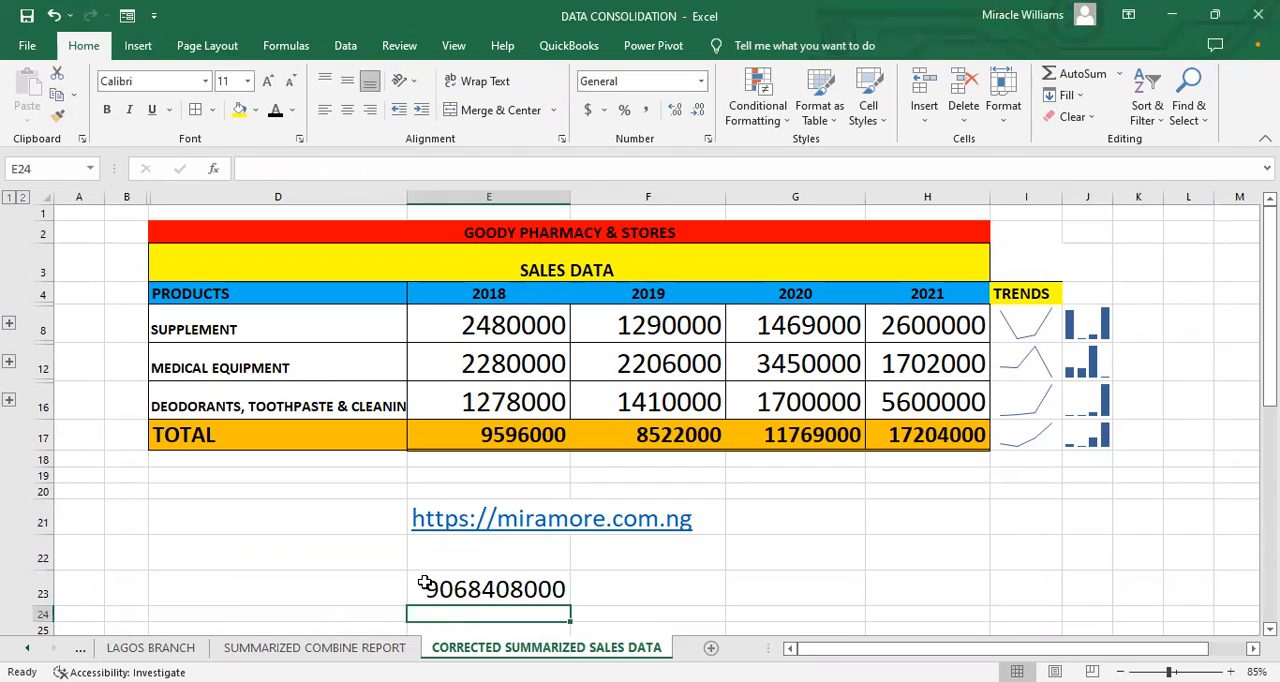
click(420, 586)
double_click(427, 590)
text(0)
key(BackSpace)
text(0)
key(BackSpace)
text('0)
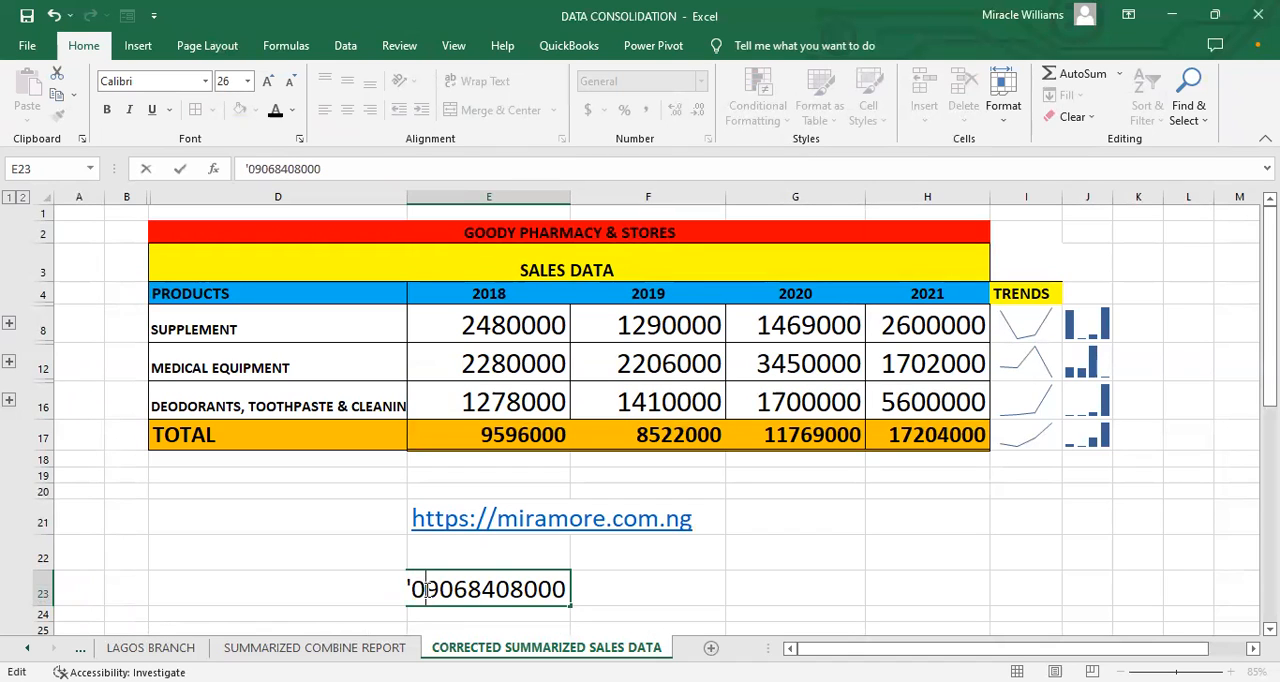
key(Return)
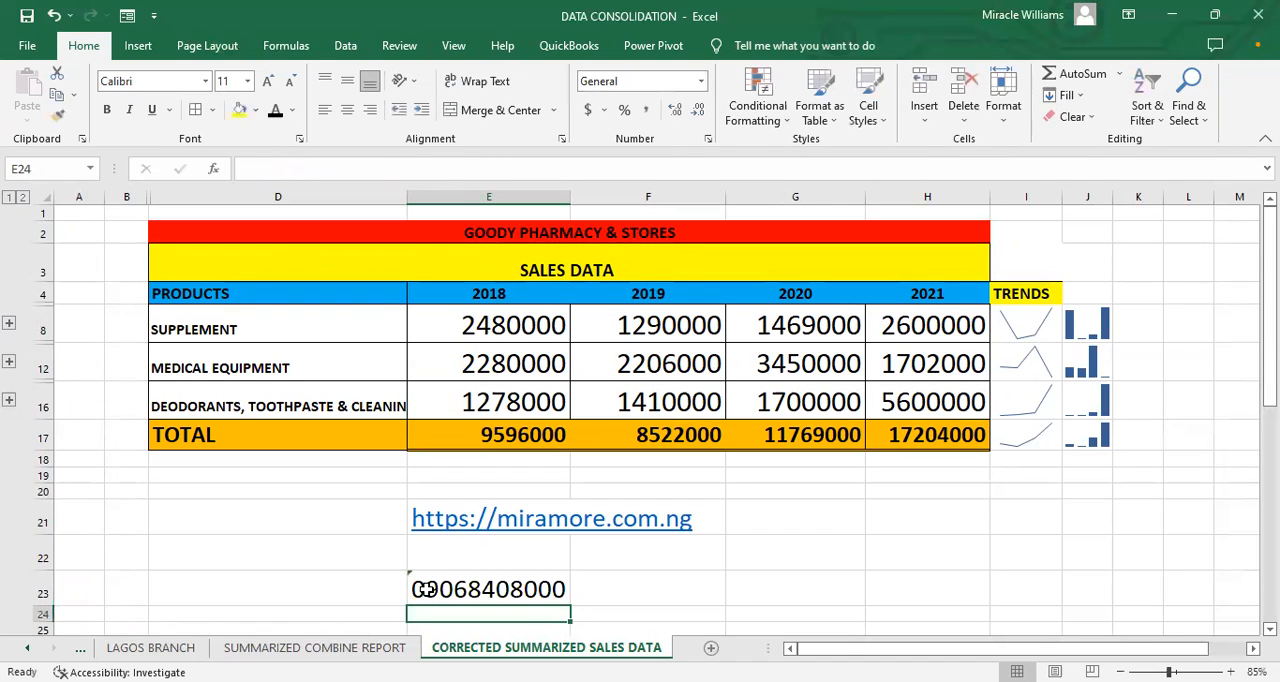
Step: Make the phone number in E23 bold
click(605, 591)
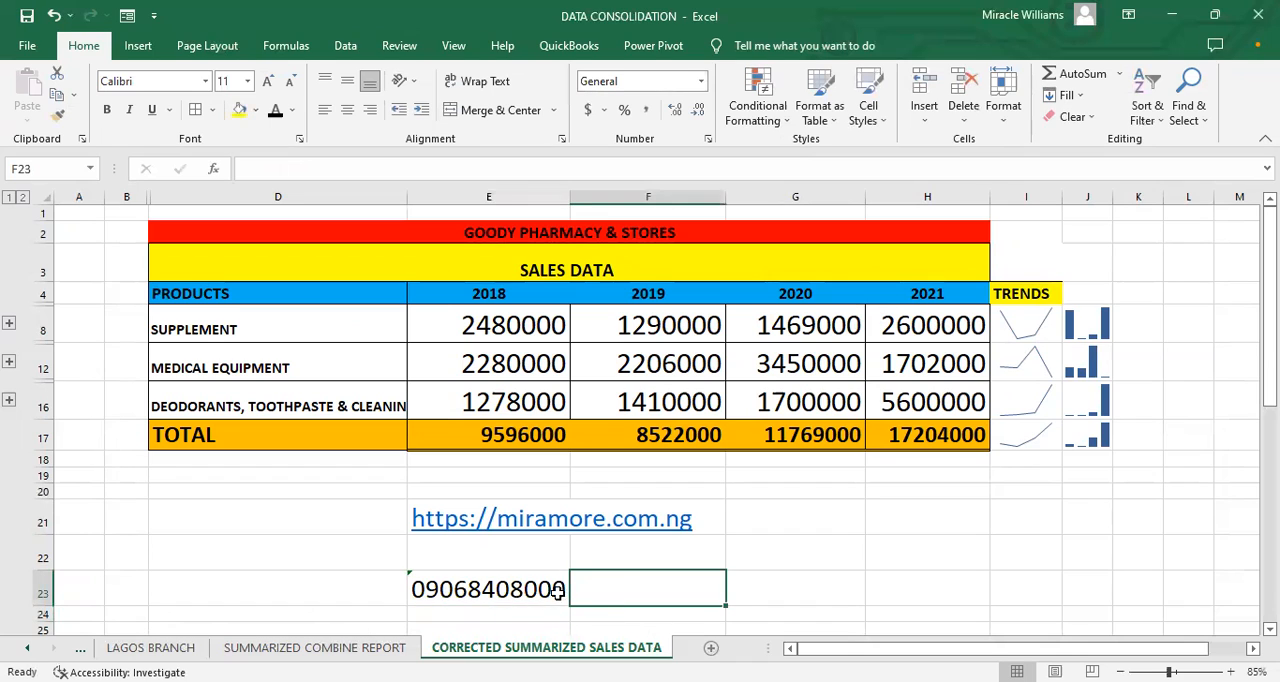
click(510, 592)
key(ctrl+b)
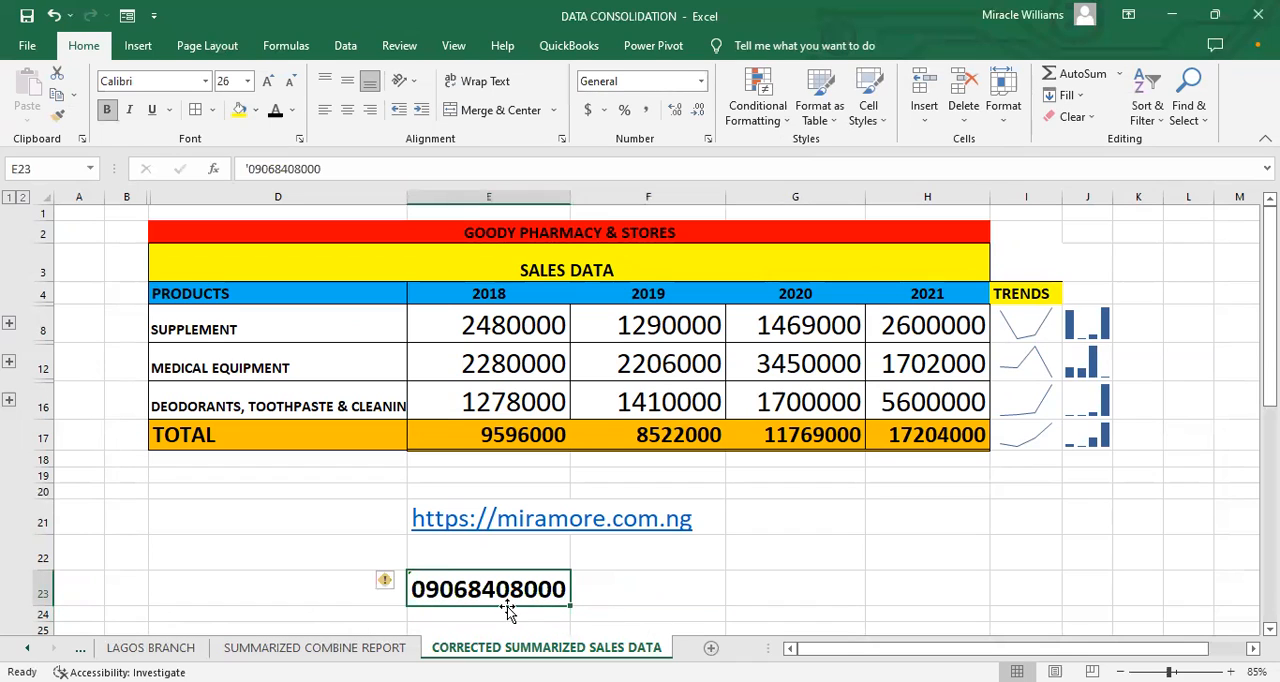
Step: Enter the contact's full name in cell F23 beside the phone number
click(603, 591)
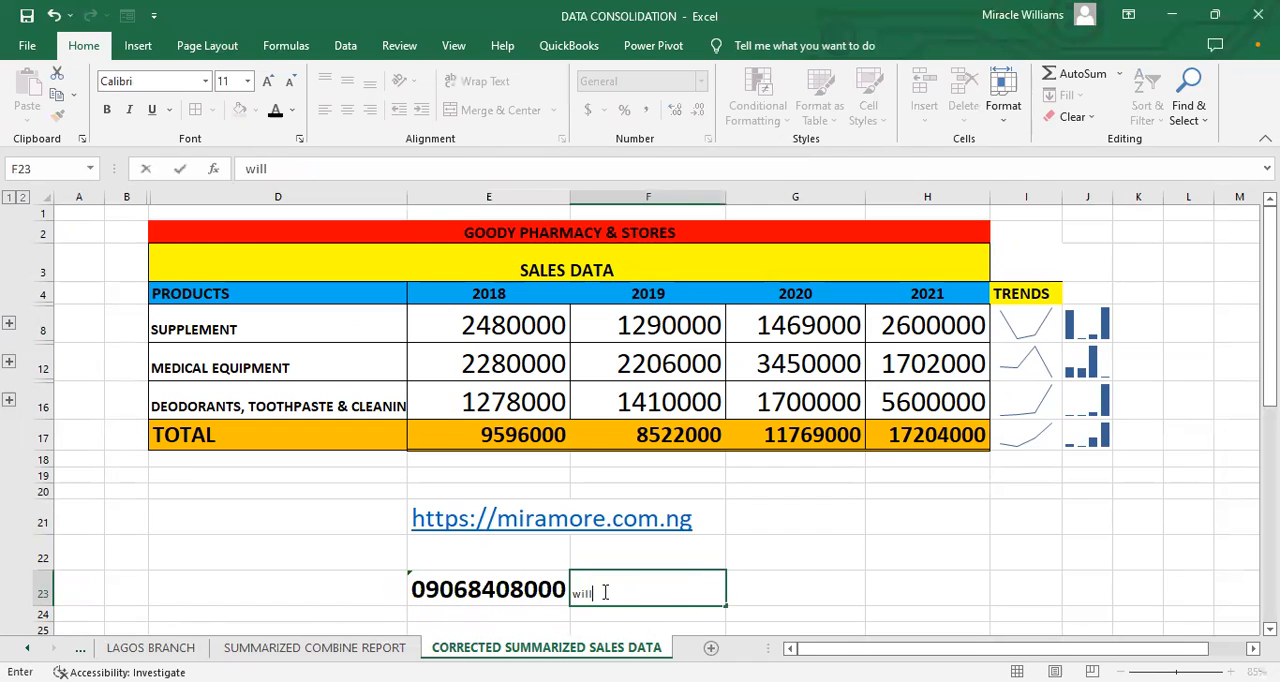
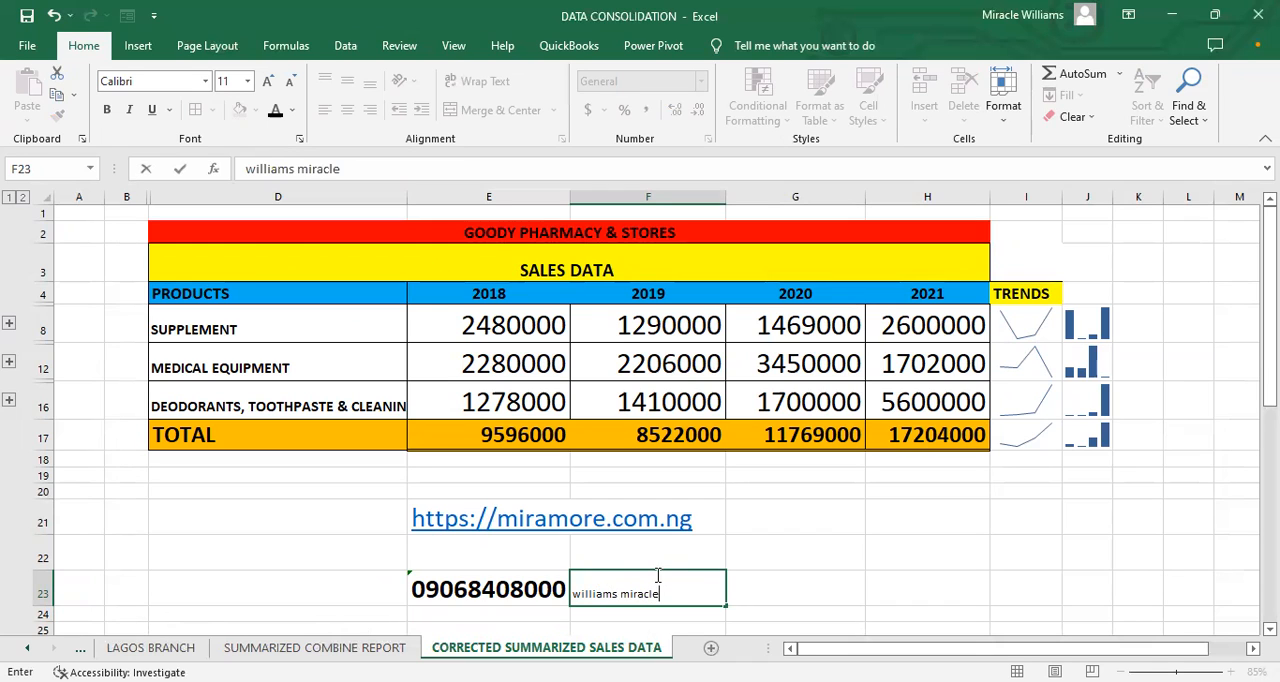
scroll(723, 531, right, 3)
click(723, 531)
key(Left)
key(Left)
key(Left)
key(Left)
key(Left)
key(Left)
key(Left)
key(Left)
key(Left)
key(Left)
key(Left)
key(Left)
key(Left)
key(Left)
key(Left)
key(Left)
key(Left)
key(Left)
key(Left)
key(Left)
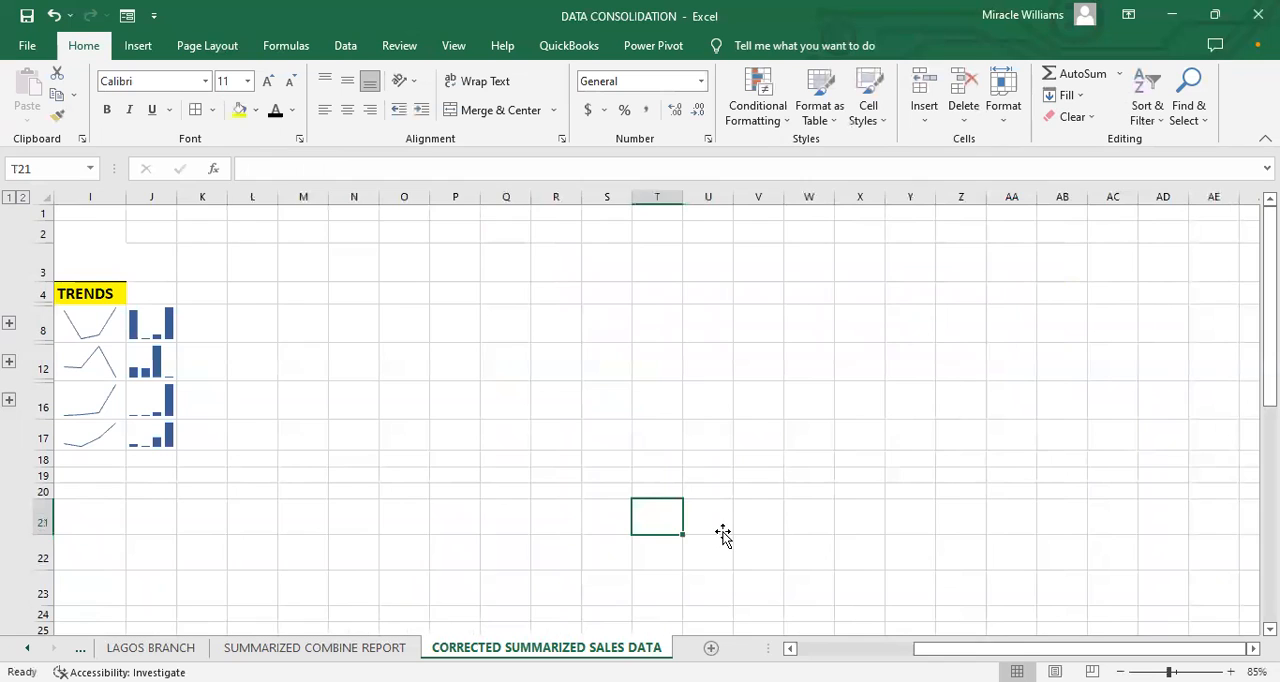